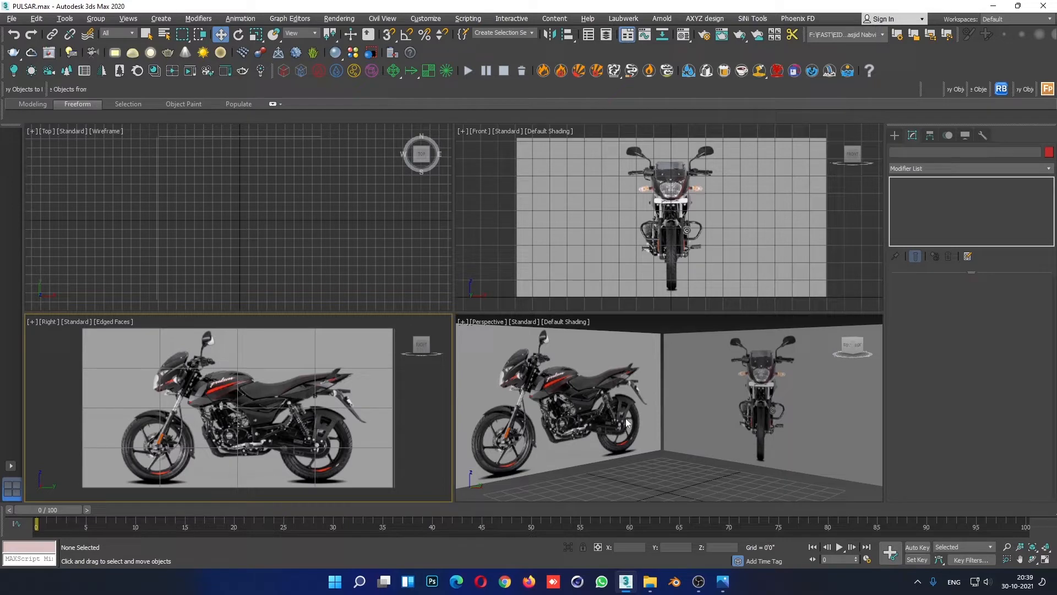
Step: Open the reference photo bajaj-pulsar-1505fd9891ab38c4.webp from the PULSAR folder and examine the shape of the headlight surround
scroll(144, 388, "up", 8)
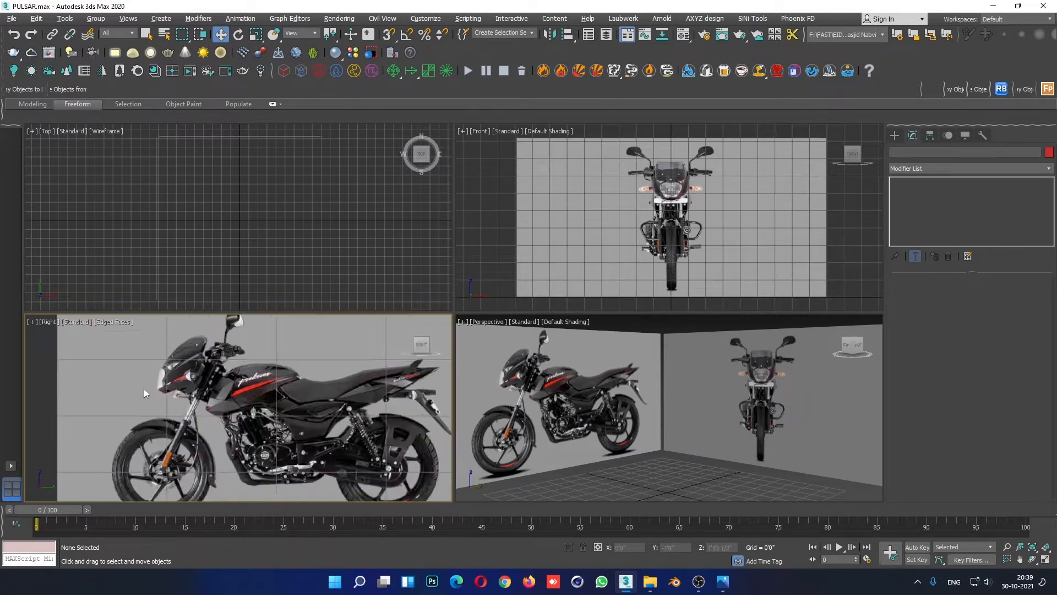
scroll(193, 369, "up", 3)
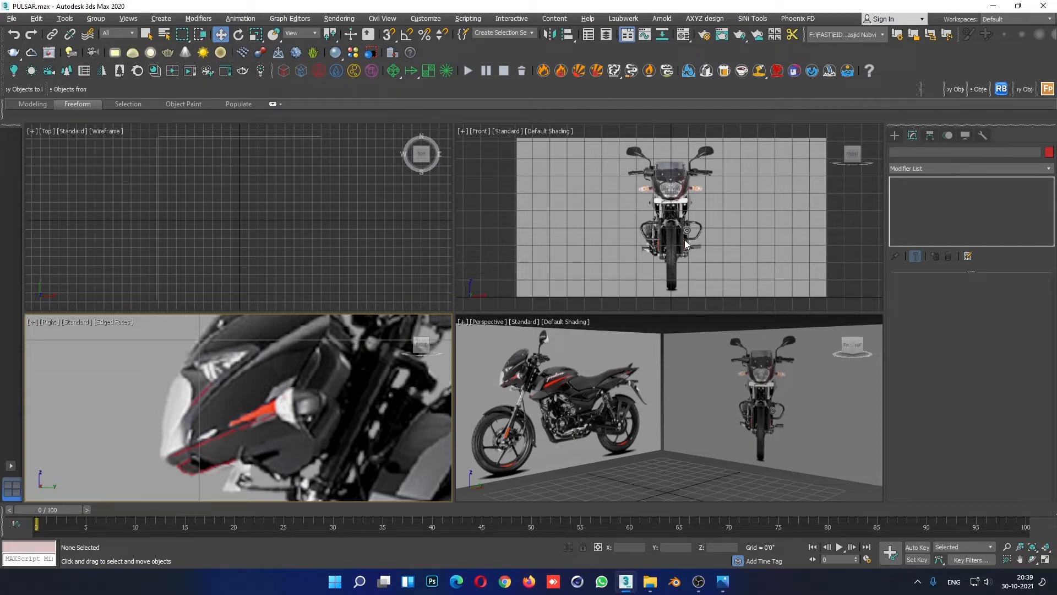
mouse_move(652, 580)
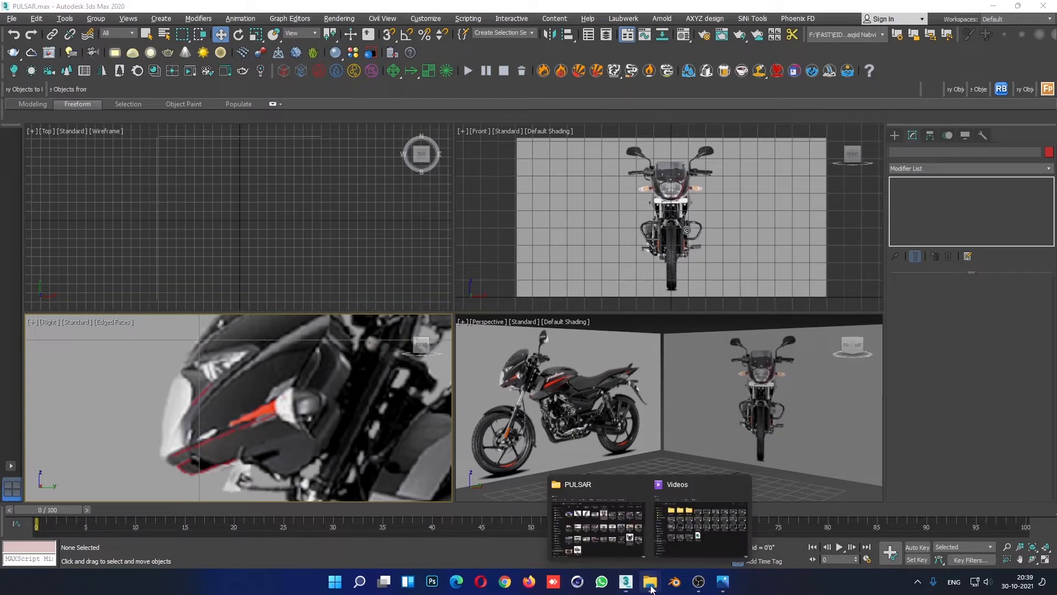
left_click(591, 533)
scroll(457, 143, "up", 3)
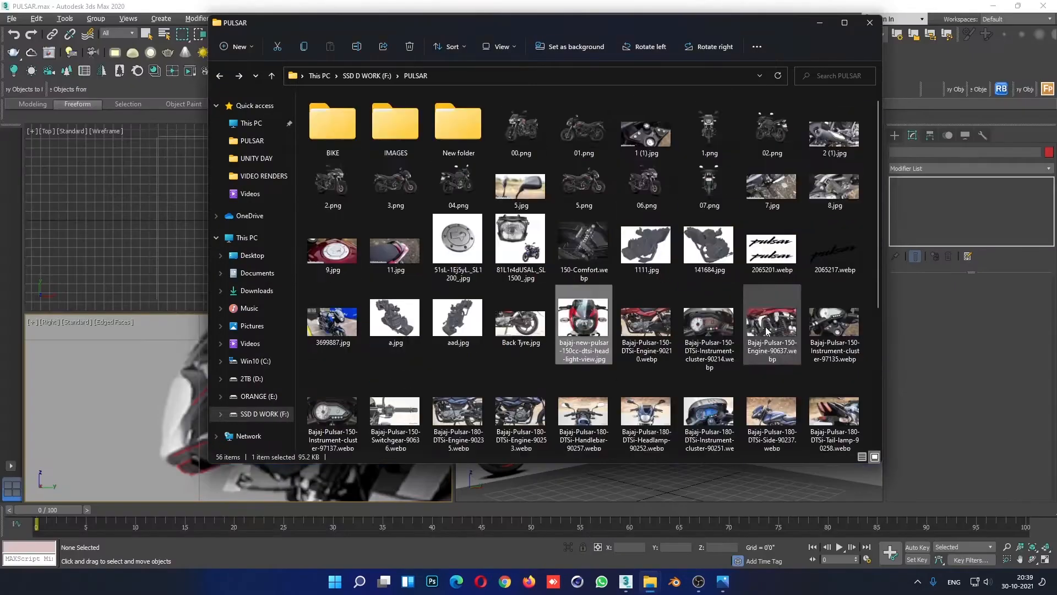
scroll(711, 187, "down", 3)
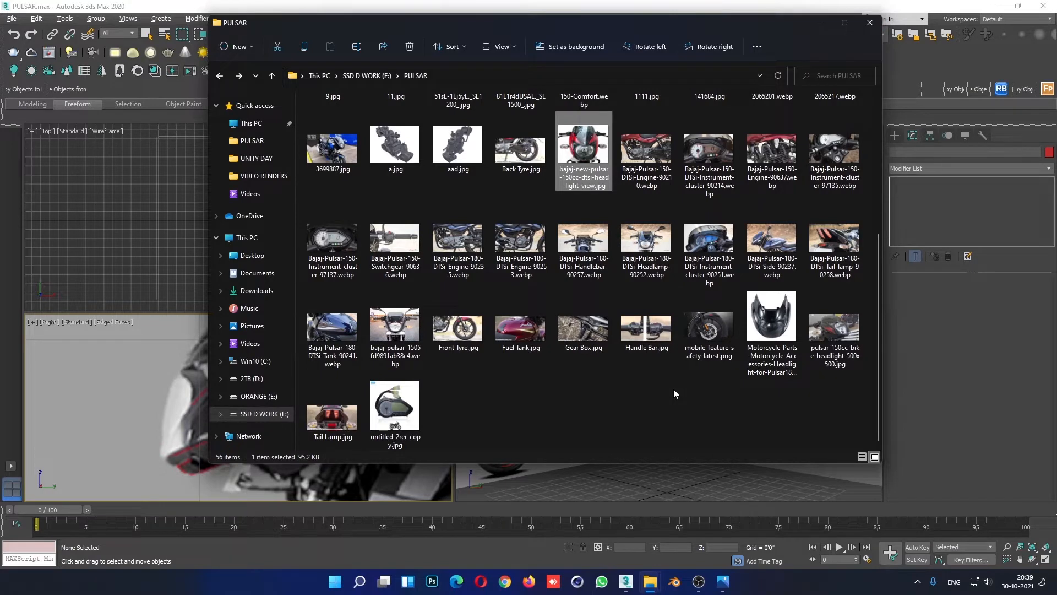
double_click(387, 325)
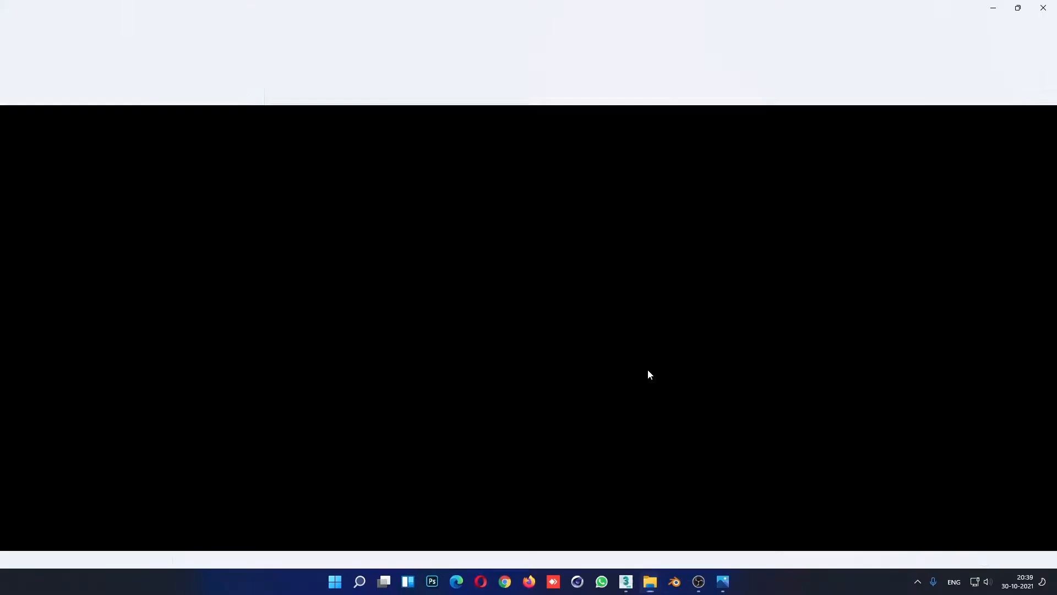
scroll(160, 236, "up", 3, "ctrl")
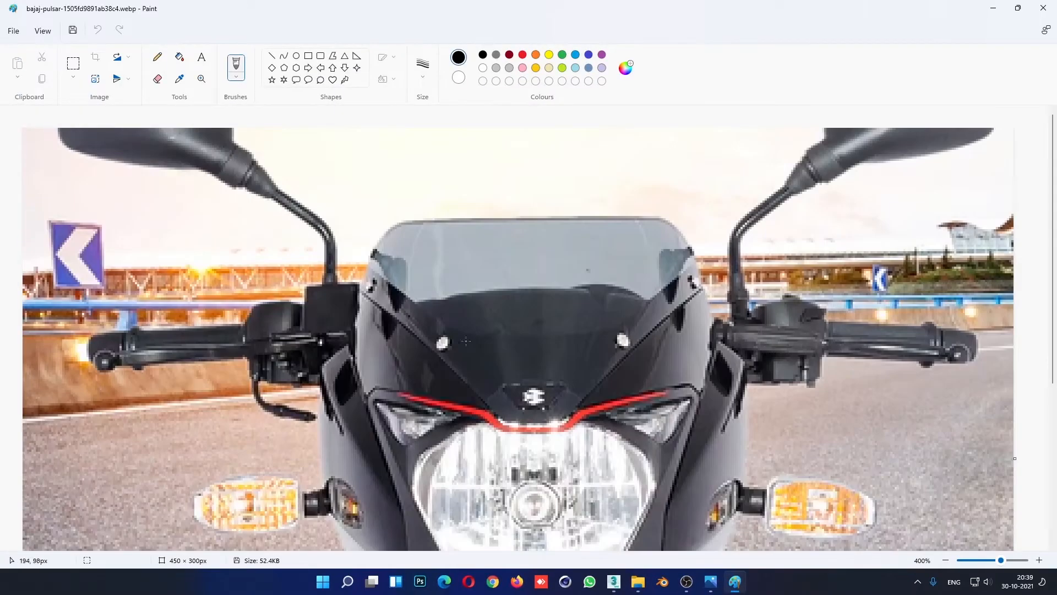
scroll(495, 349, "down", 1, "ctrl")
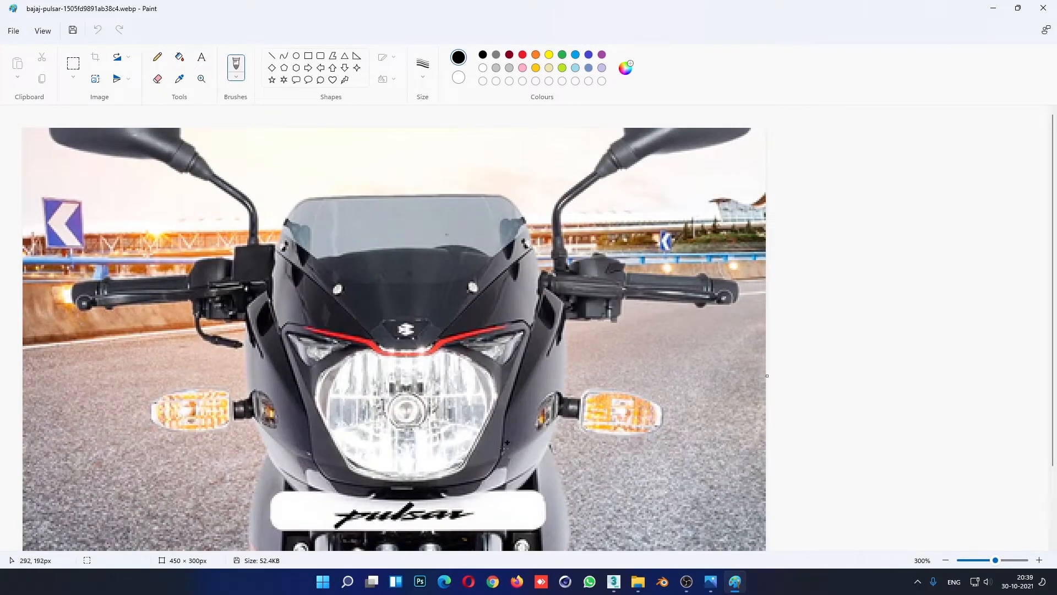
left_click(993, 7)
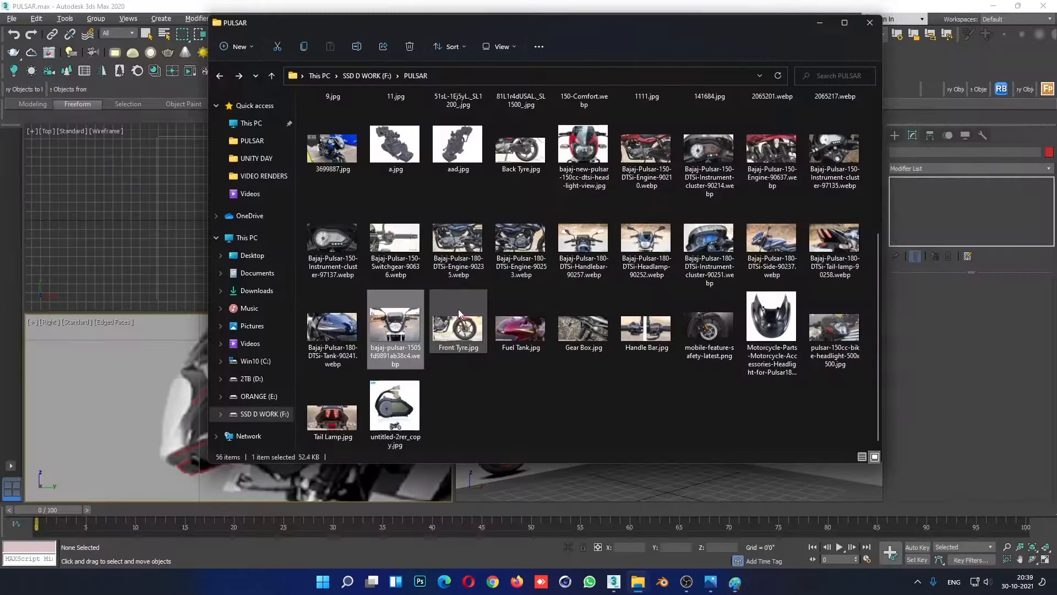
Step: Compare the headlight in the Front view with the angled reference photo 3699887.jpg from the PULSAR folder
left_click(160, 418)
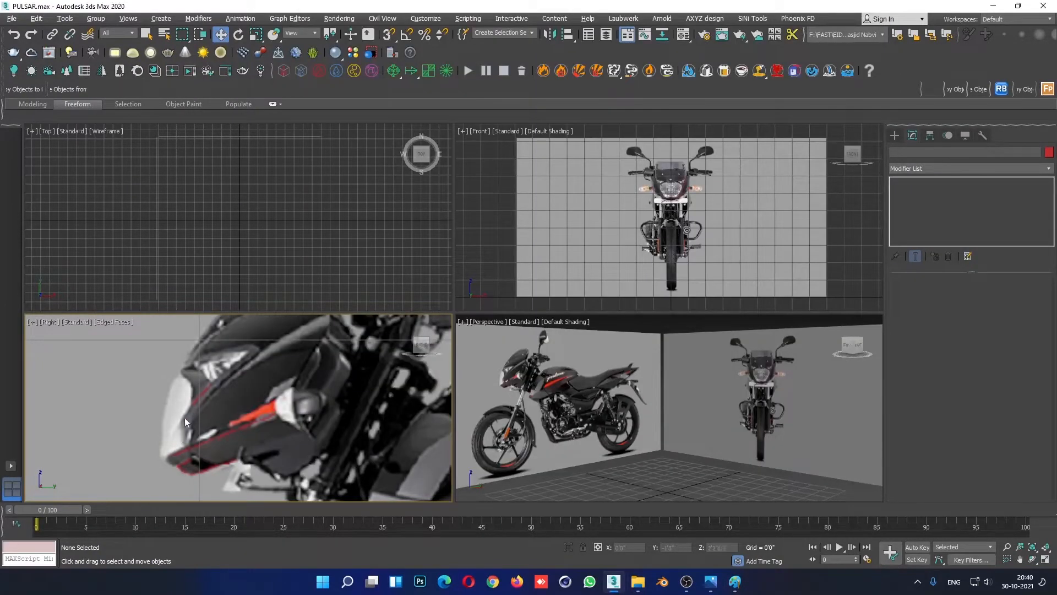
scroll(661, 196, "up", 8)
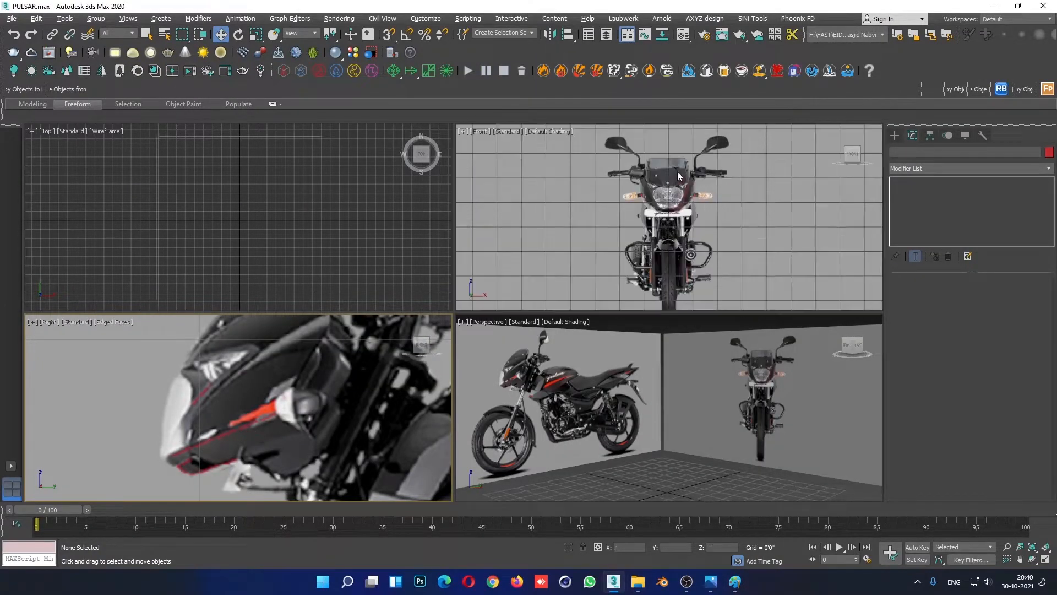
scroll(689, 191, "up", 2)
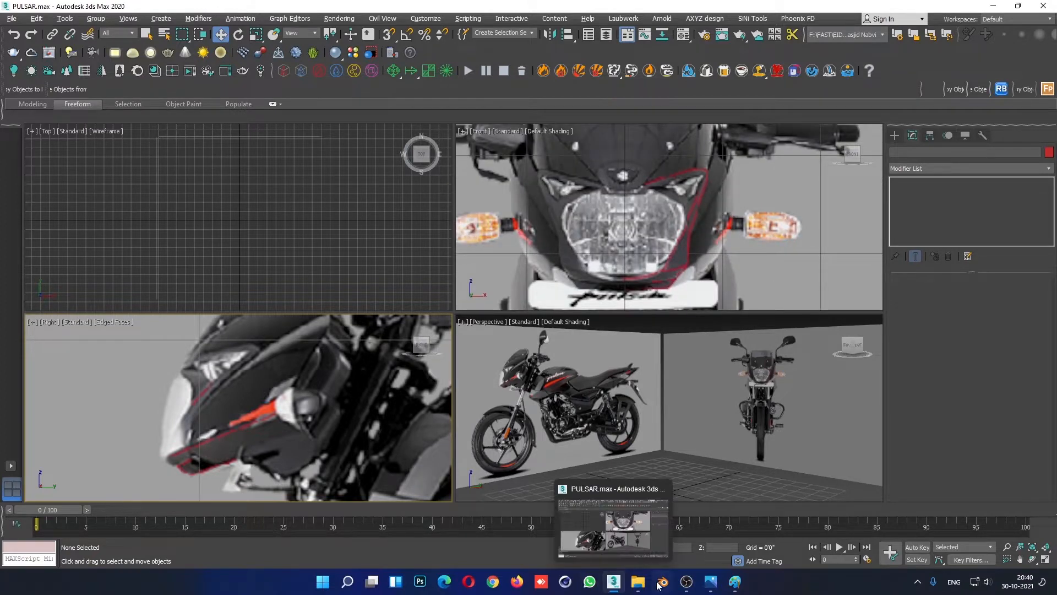
mouse_move(638, 582)
left_click(604, 539)
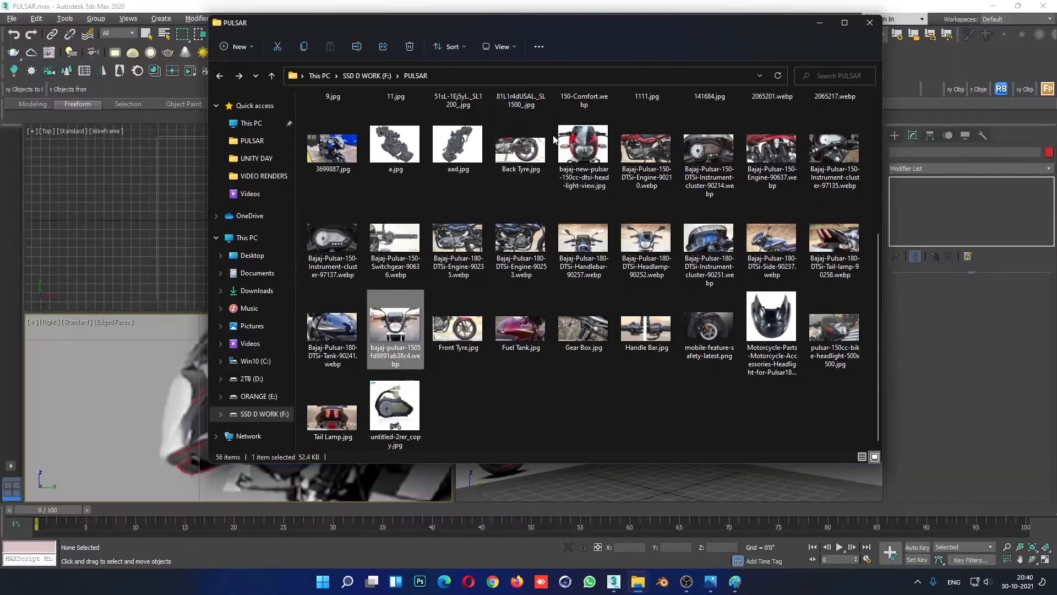
scroll(545, 248, "up", 3)
double_click(332, 315)
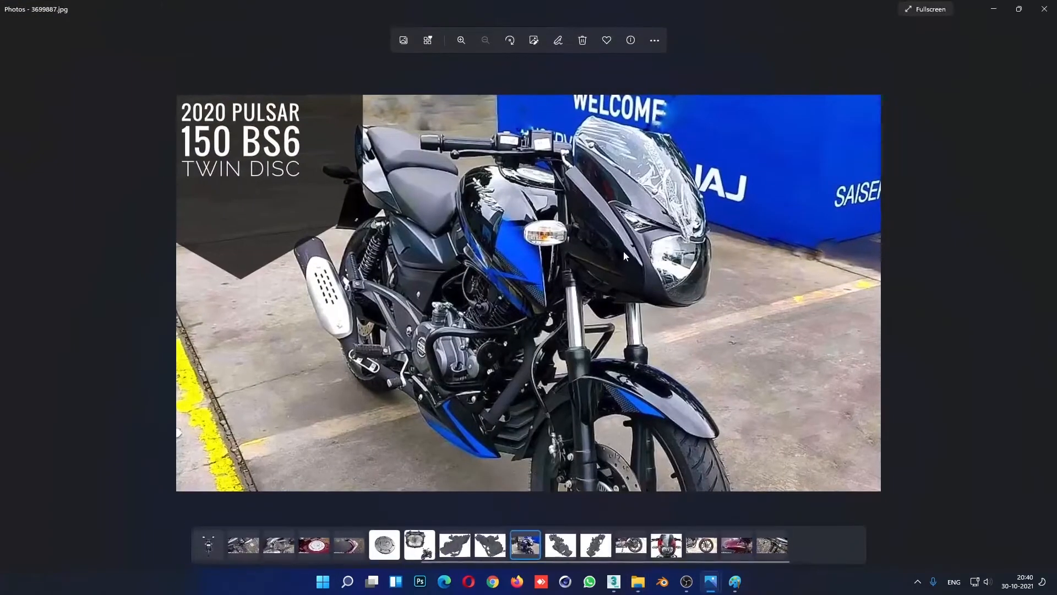
scroll(623, 231, "up", 1)
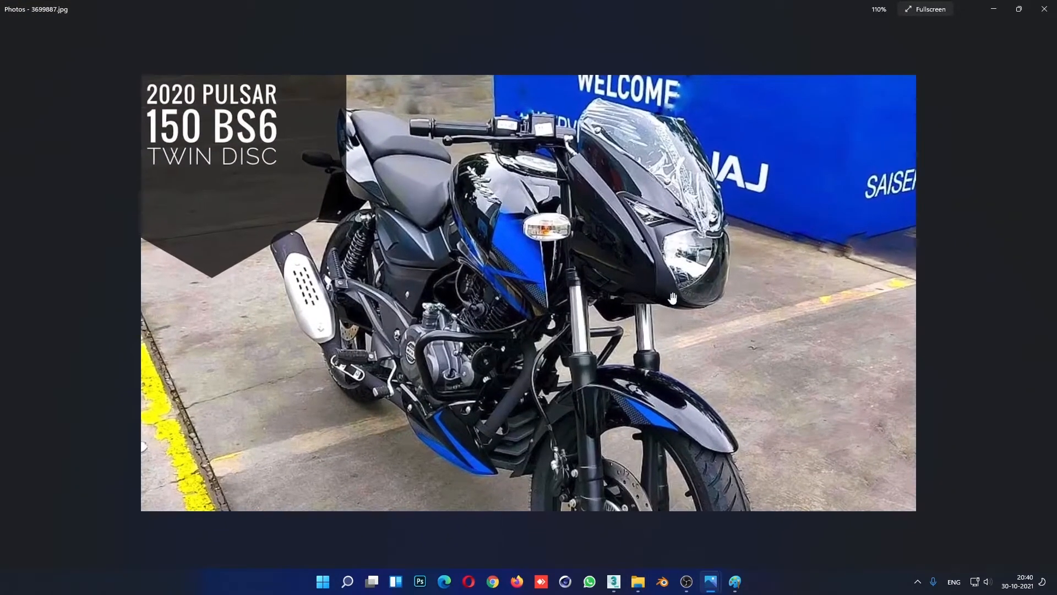
left_click(991, 9)
left_click(819, 23)
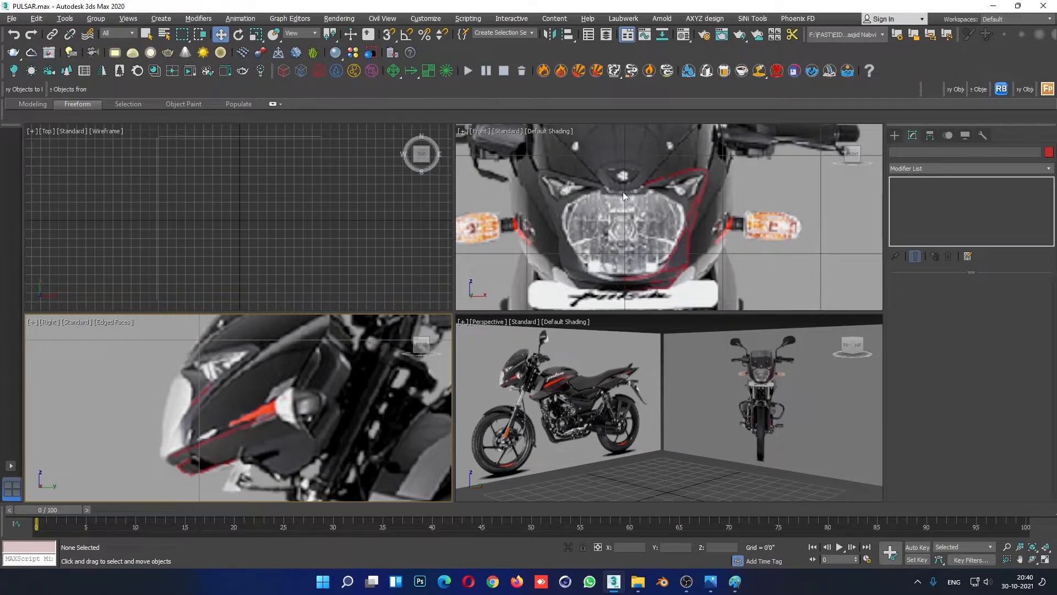
Step: In the Front view, trace the headlight surround's upper edge with a Line spline from the centre line out to its upper corner
scroll(623, 193, "up", 2)
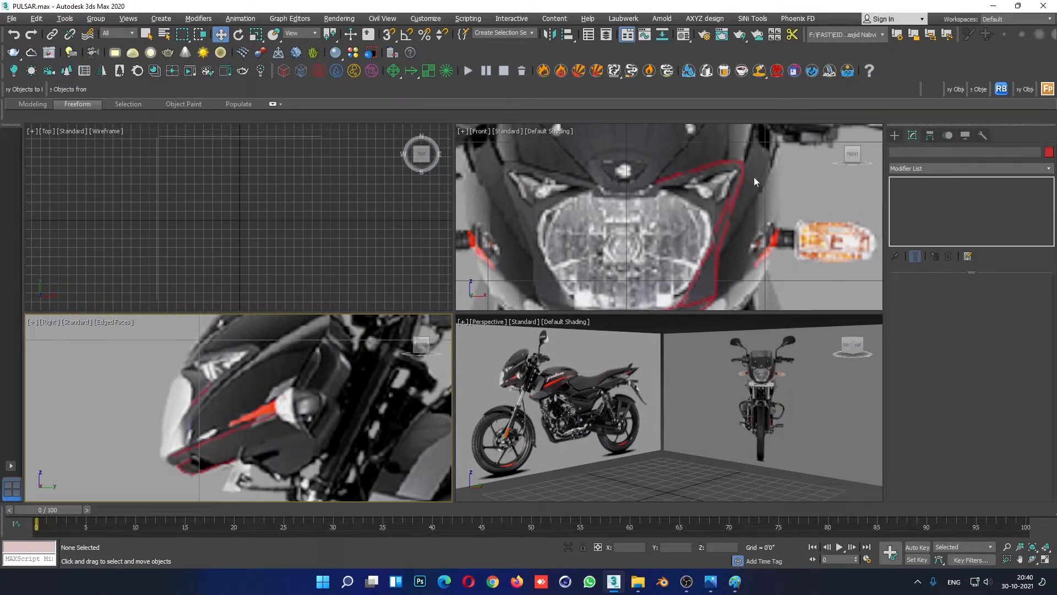
middle_click_drag(721, 234, 720, 180)
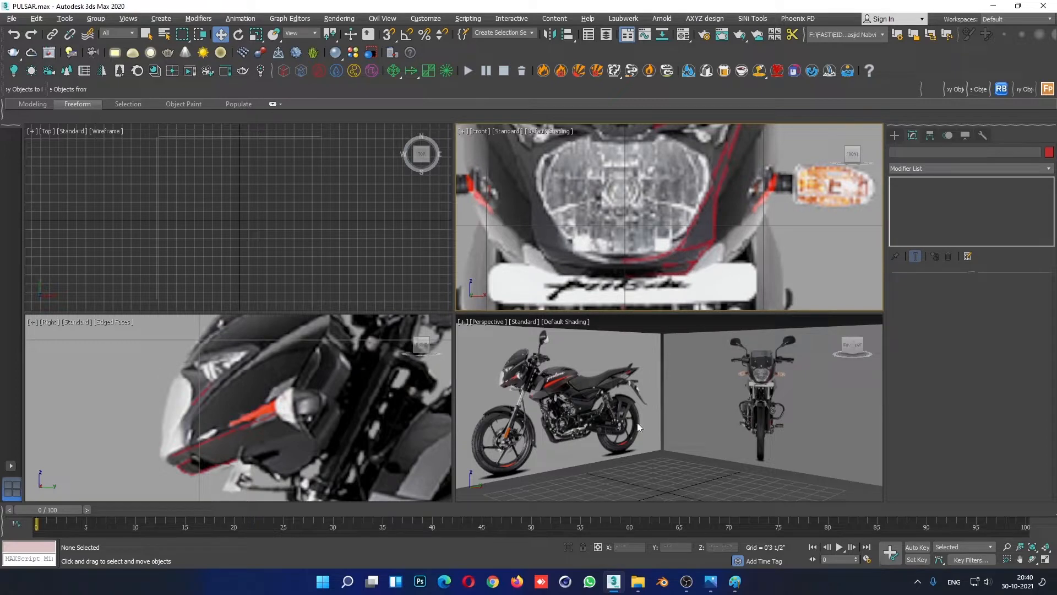
left_click(894, 135)
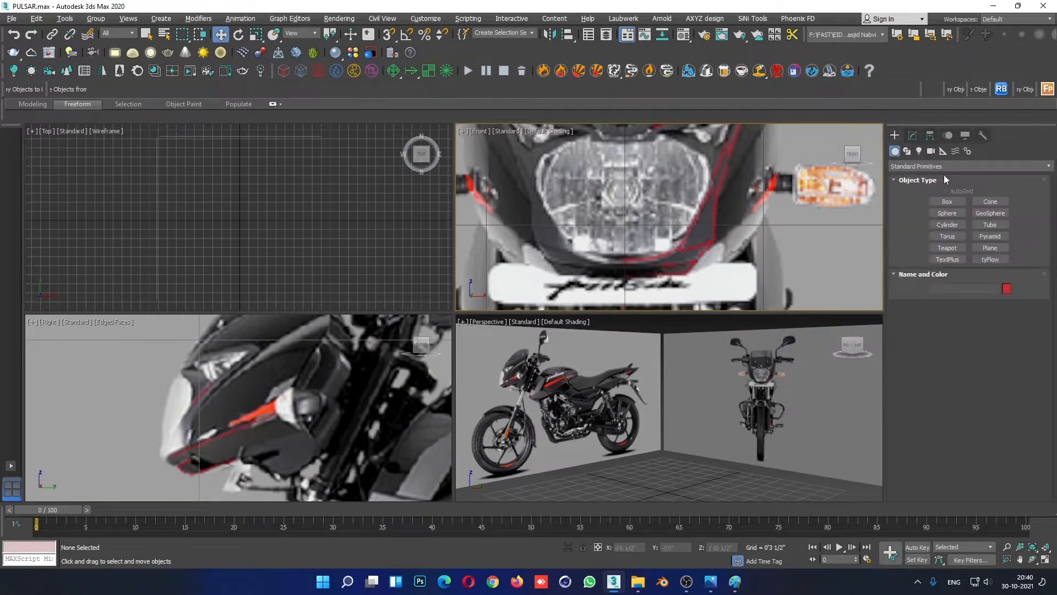
left_click(906, 151)
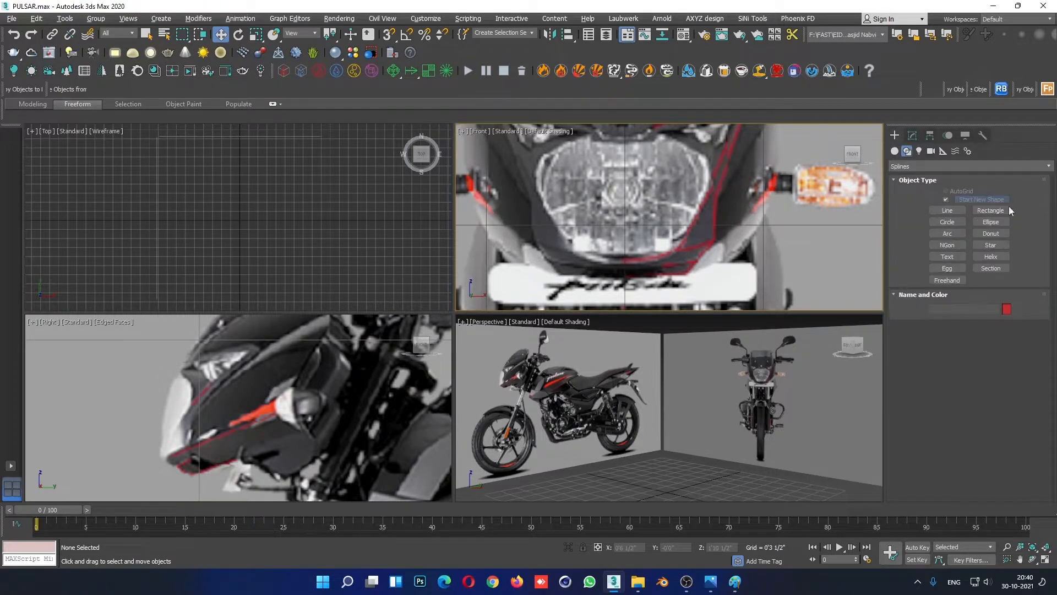
left_click(945, 211)
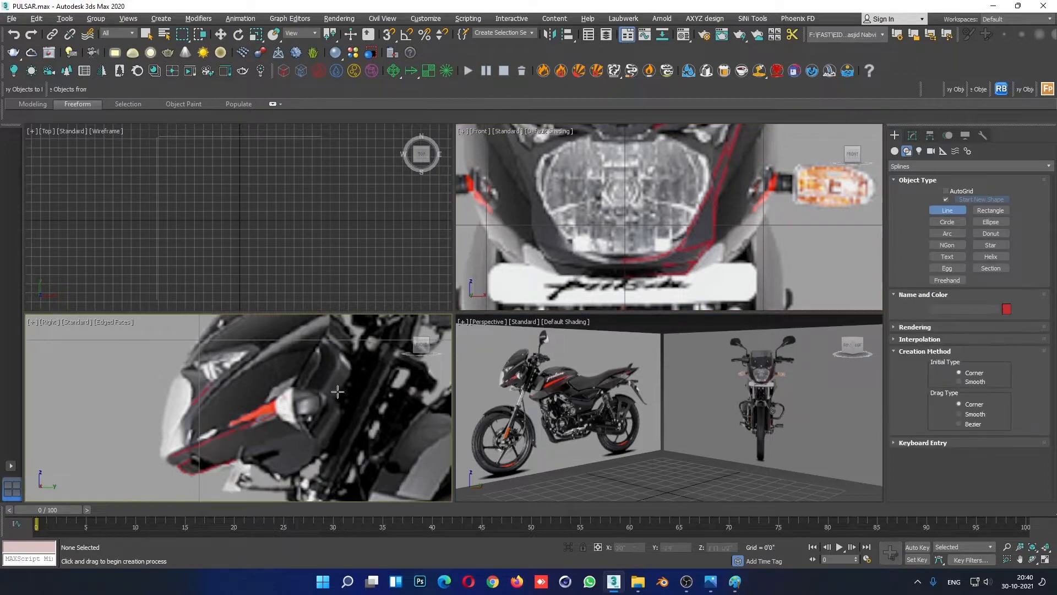
key("alt+w")
scroll(589, 229, "down", 2)
scroll(514, 269, "up", 5)
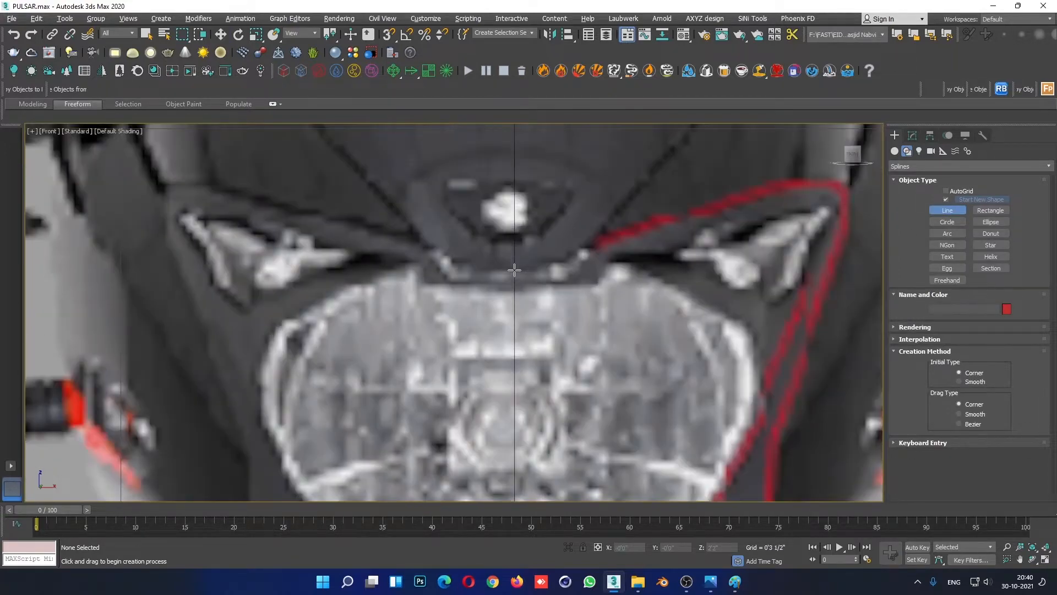
left_click(515, 274)
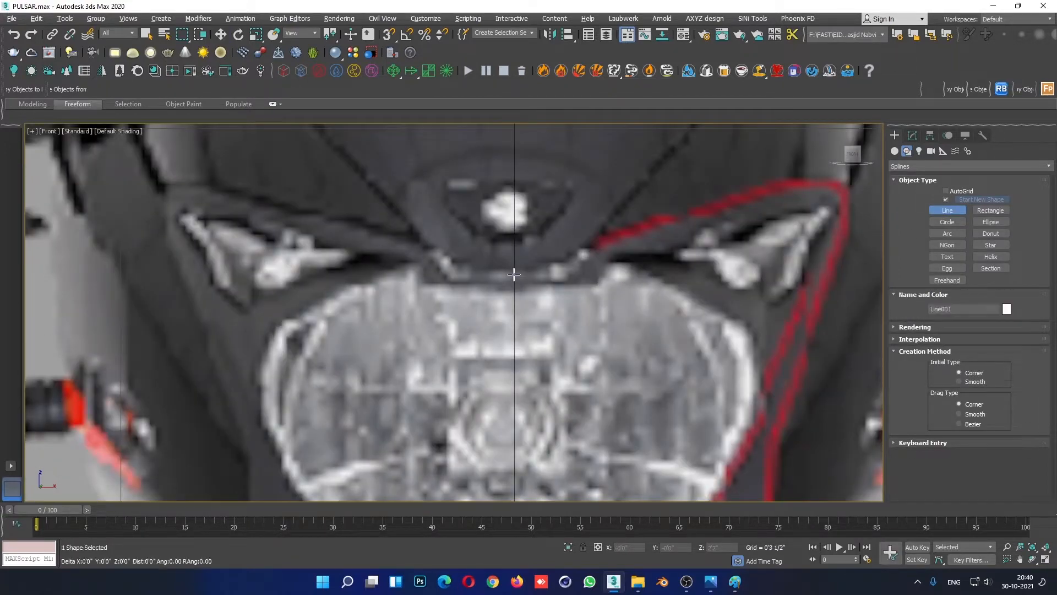
left_click(578, 273)
left_click(604, 248)
scroll(752, 193, "down", 3)
scroll(735, 212, "up", 2)
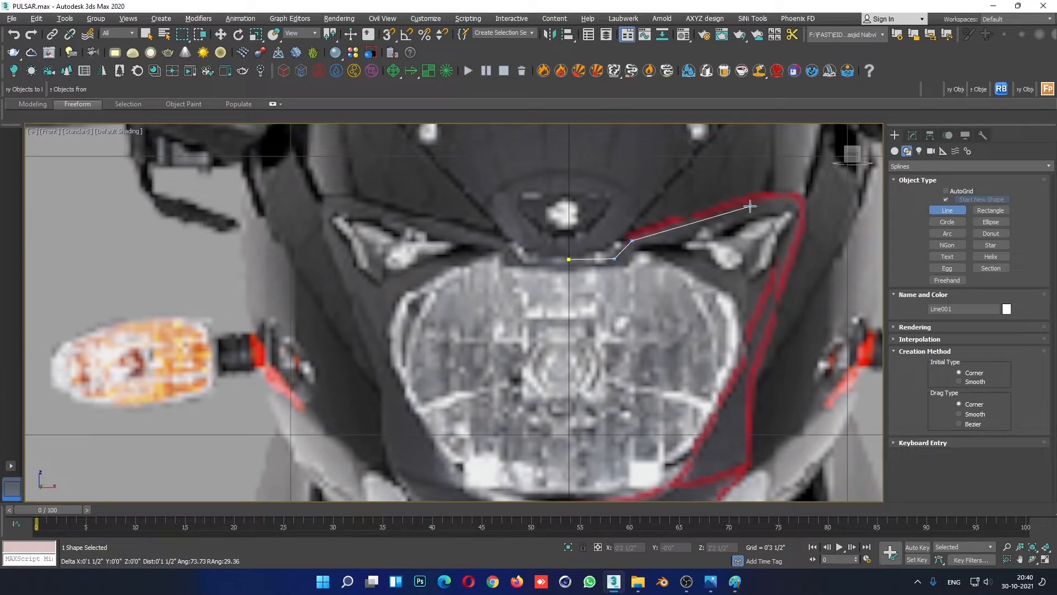
left_click(751, 210)
left_click(792, 197)
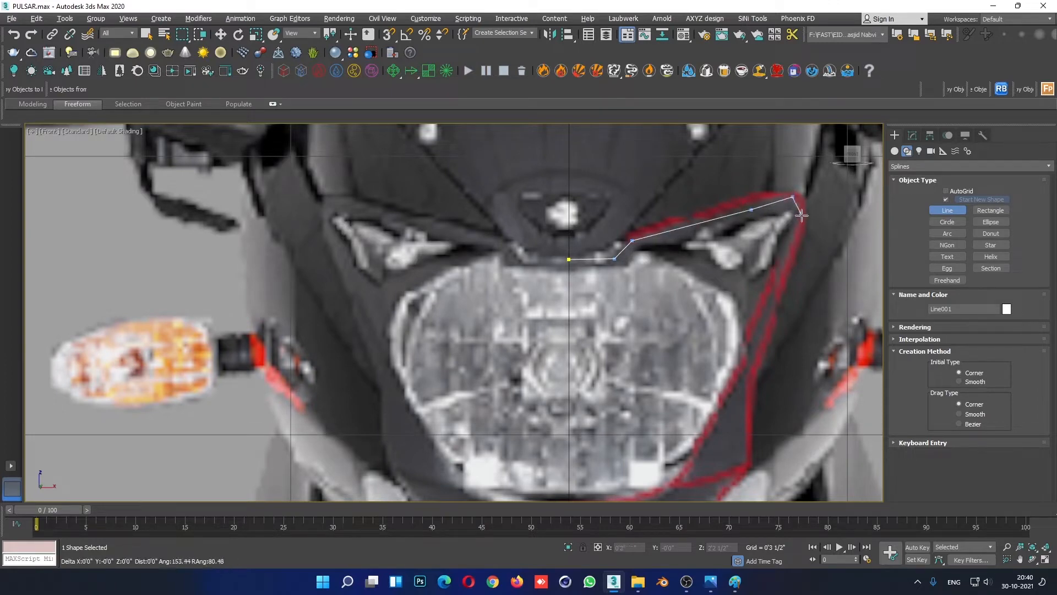
left_click(799, 215)
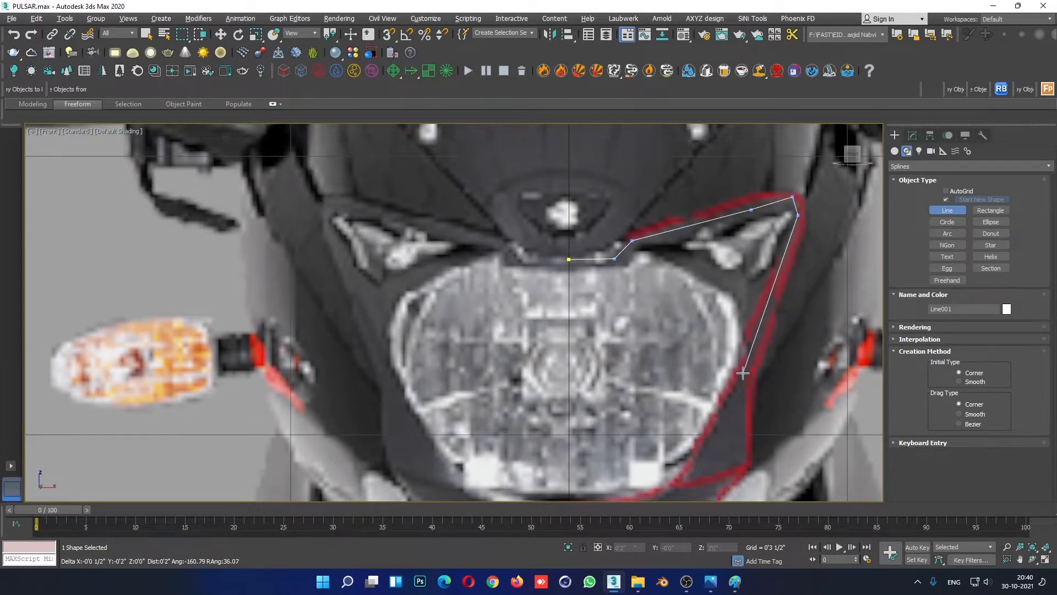
Step: Continue the spline down the headlight's side and along its lower edge back to the centre line, and finish the line
scroll(761, 228, "down", 2)
scroll(753, 305, "up", 2)
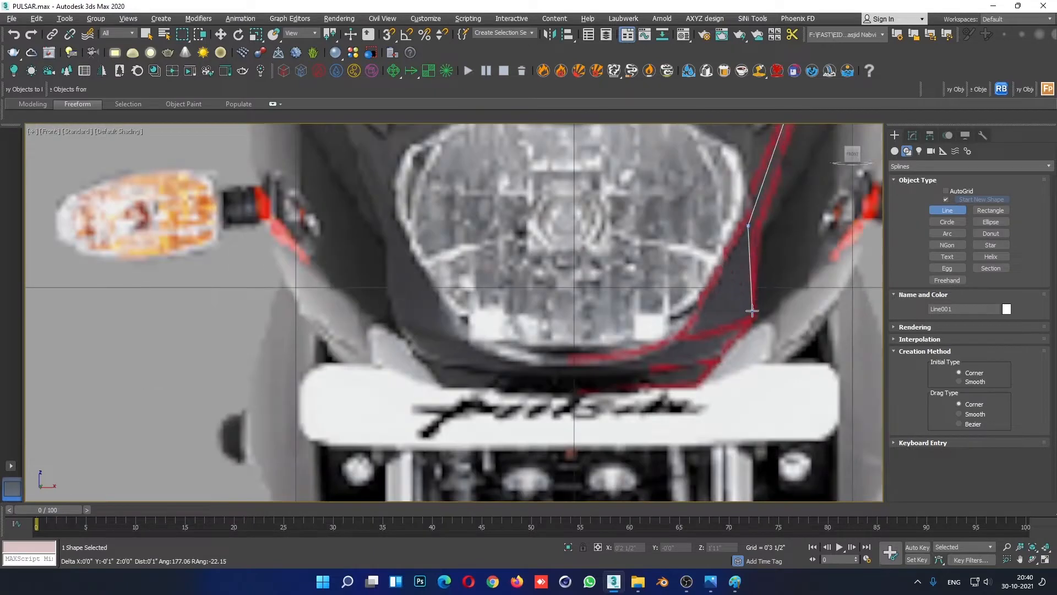
left_click(700, 330)
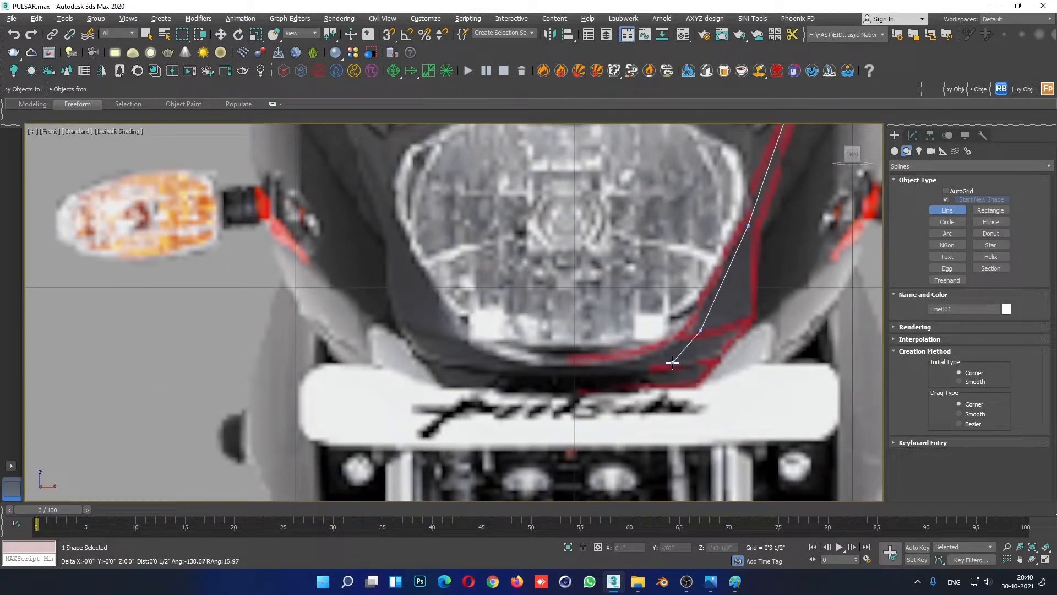
left_click(670, 364)
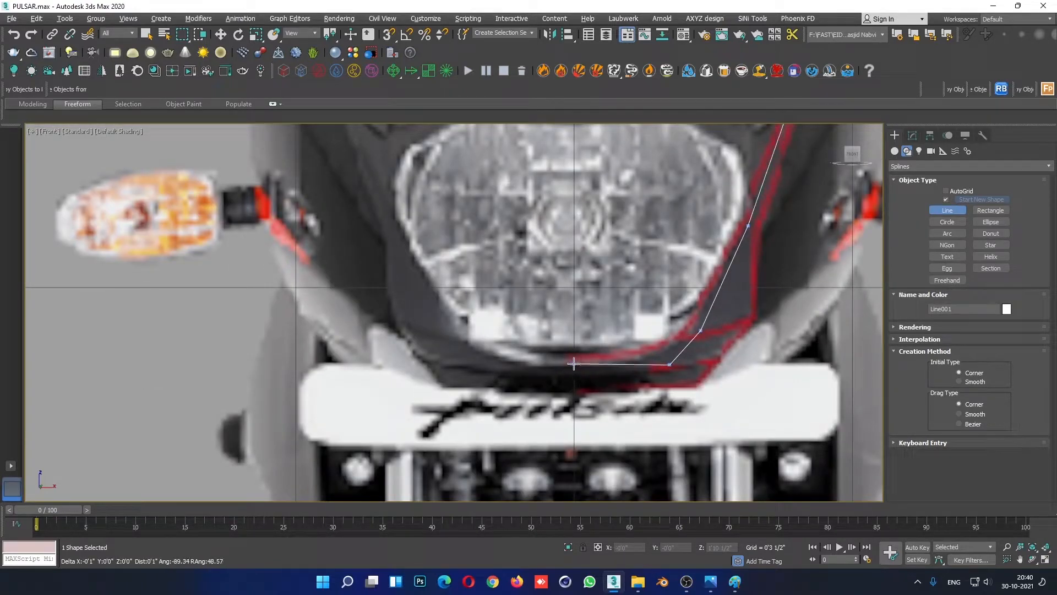
left_click(573, 364)
right_click(574, 364)
scroll(659, 351, "down", 5)
key("w")
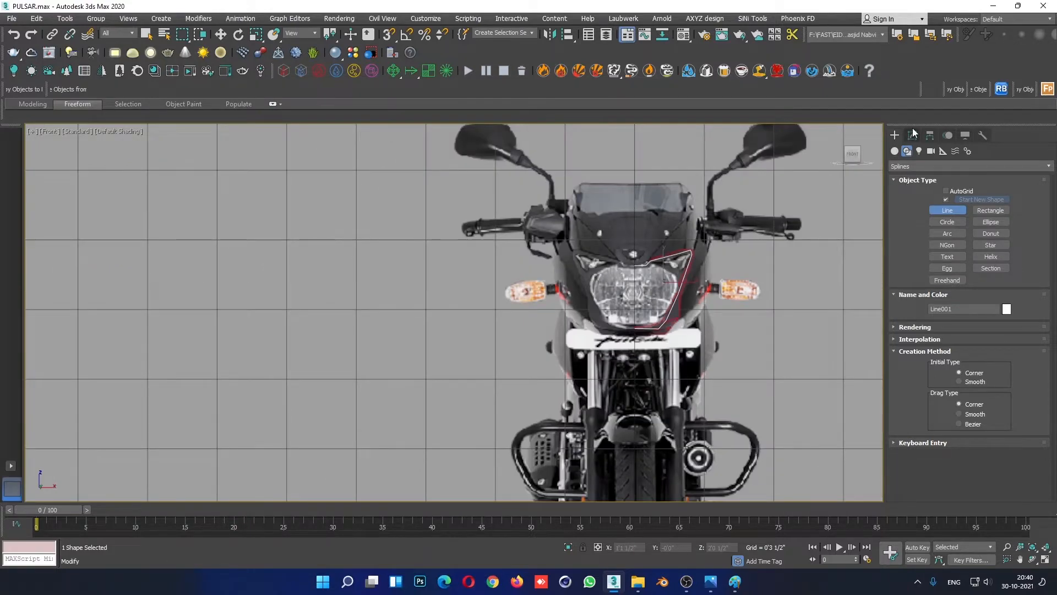
Step: Move all vertices of the line in the Right view from the fuel tank forward to the front of the headlight
left_click(913, 135)
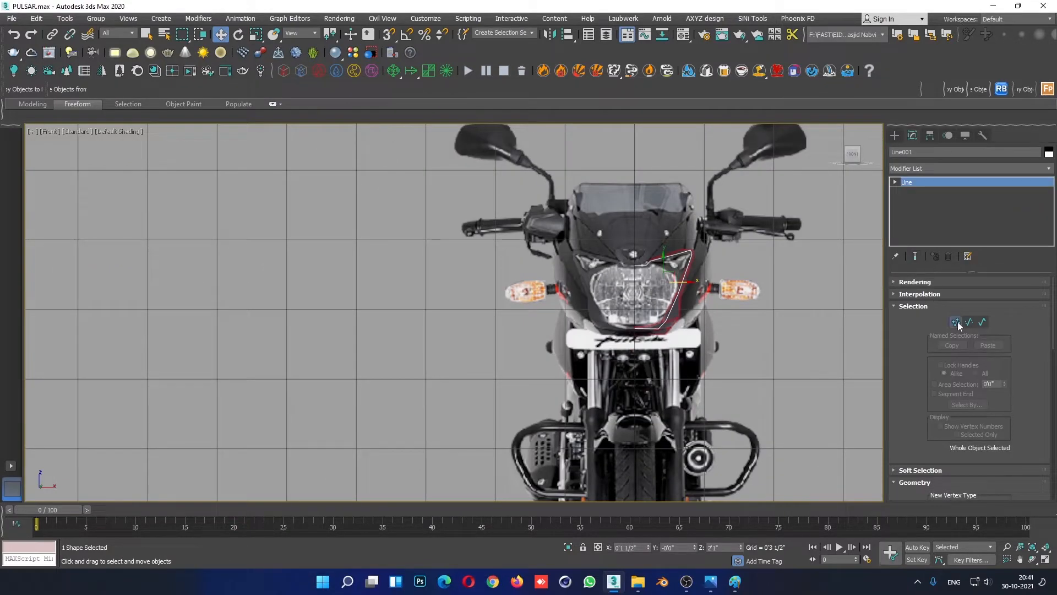
left_click(957, 322)
key("alt+w")
key("alt+w")
scroll(374, 379, "down", 4)
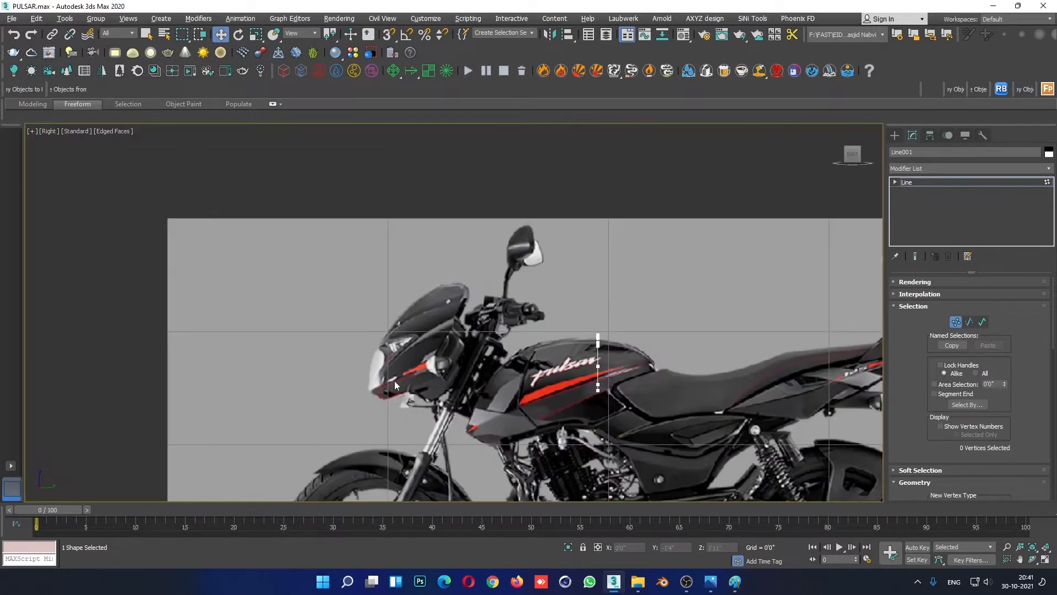
middle_click_drag(547, 318, 512, 286)
left_click_drag(511, 285, 606, 377)
scroll(607, 378, "up", 2)
left_click_drag(545, 251, 108, 288)
scroll(107, 288, "down", 2)
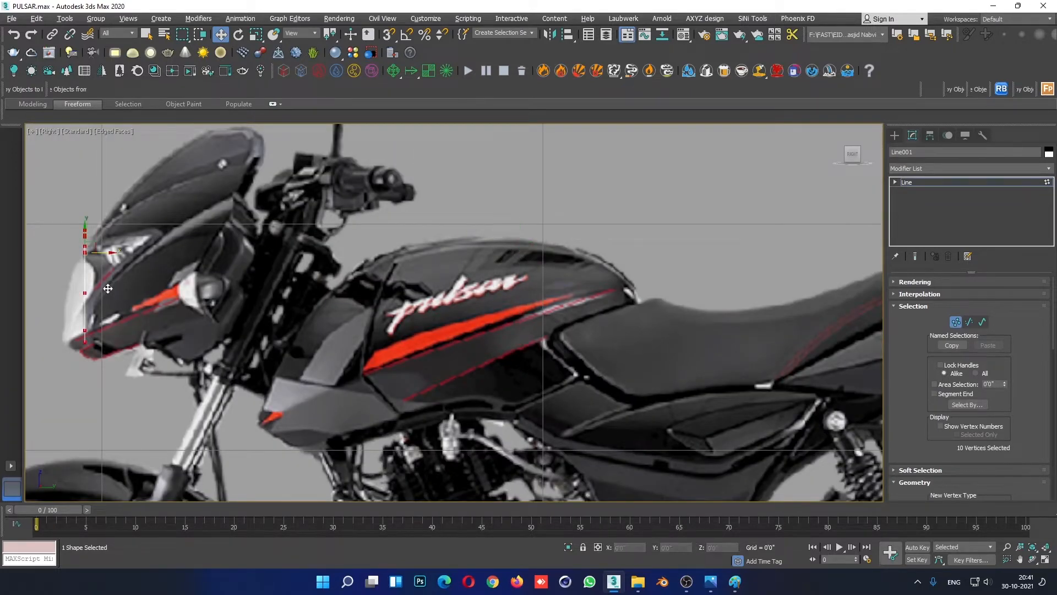
Step: Select the three vertices at the surround's upper outer corner in the Front view and move them back in the Right view
key("alt+w")
scroll(764, 182, "up", 5)
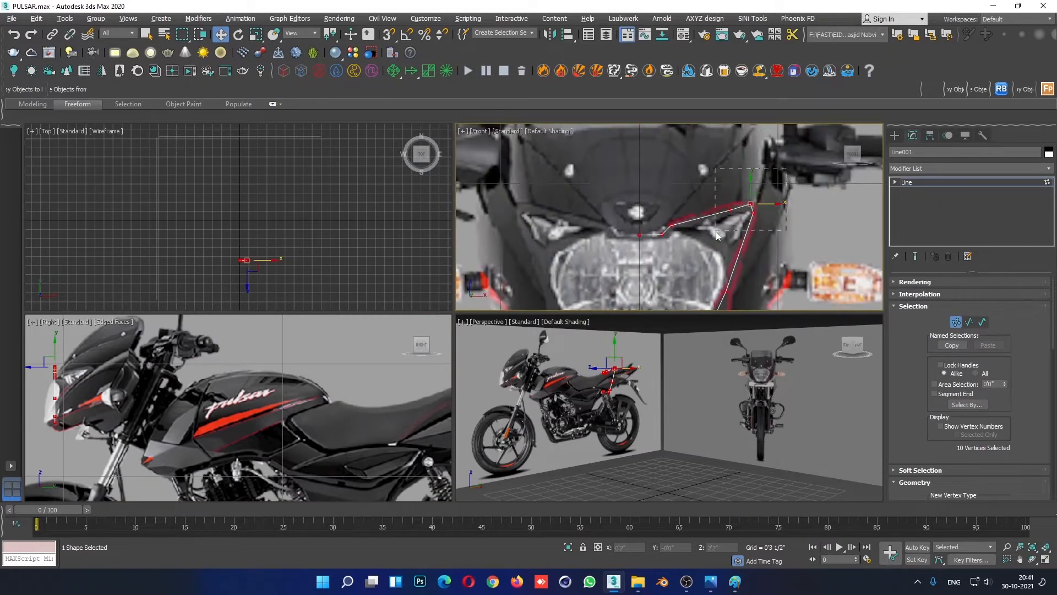
left_click_drag(716, 231, 716, 231)
right_click(241, 388)
key("alt+w")
scroll(196, 259, "up", 2)
middle_click_drag(196, 259, 615, 373)
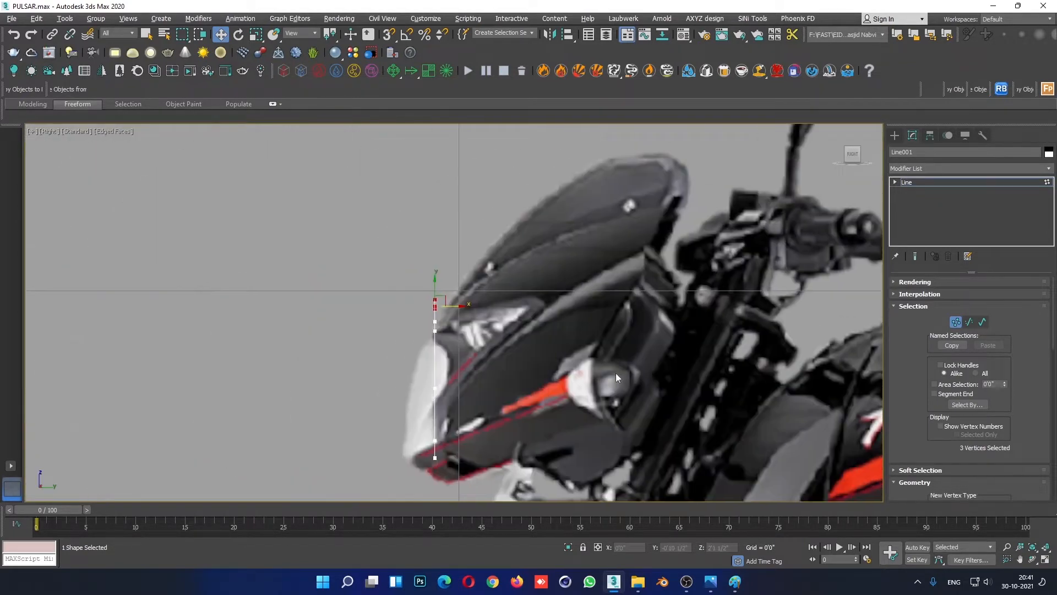
left_click_drag(451, 308, 514, 306)
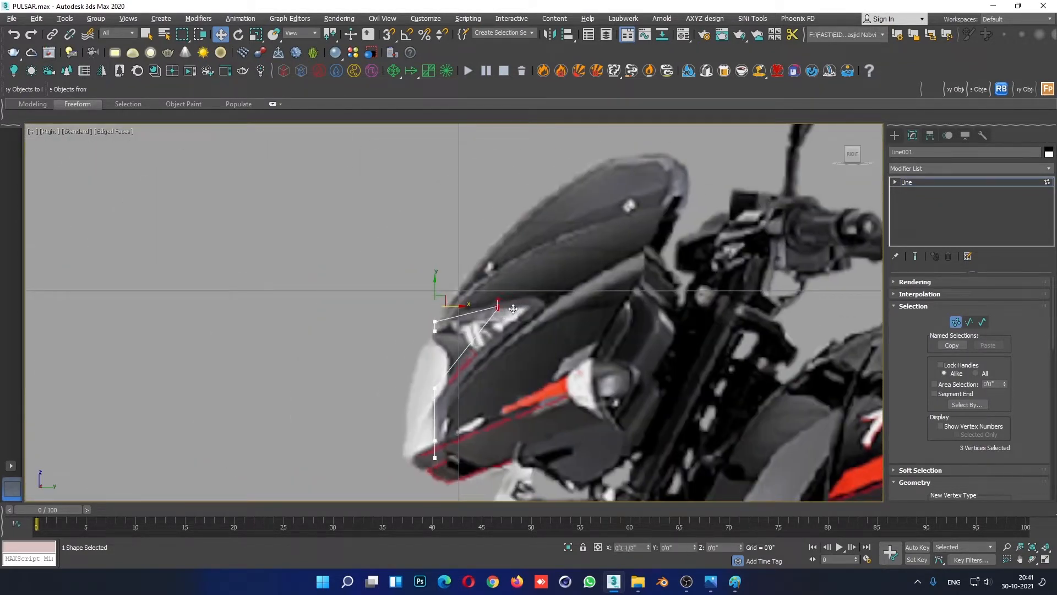
Step: Deselect the upper-edge vertex inside the corner and move the two outermost corner vertices further back in the Right view
key("alt+w")
right_click(667, 245)
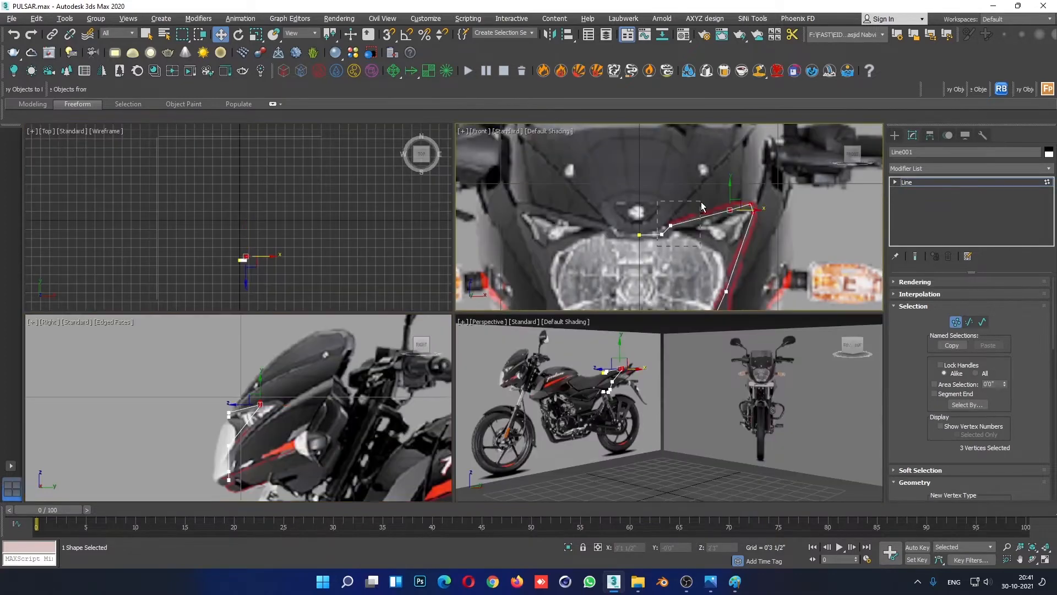
left_click(730, 209, "alt")
right_click(335, 388)
key("alt+w")
scroll(584, 278, "up", 2)
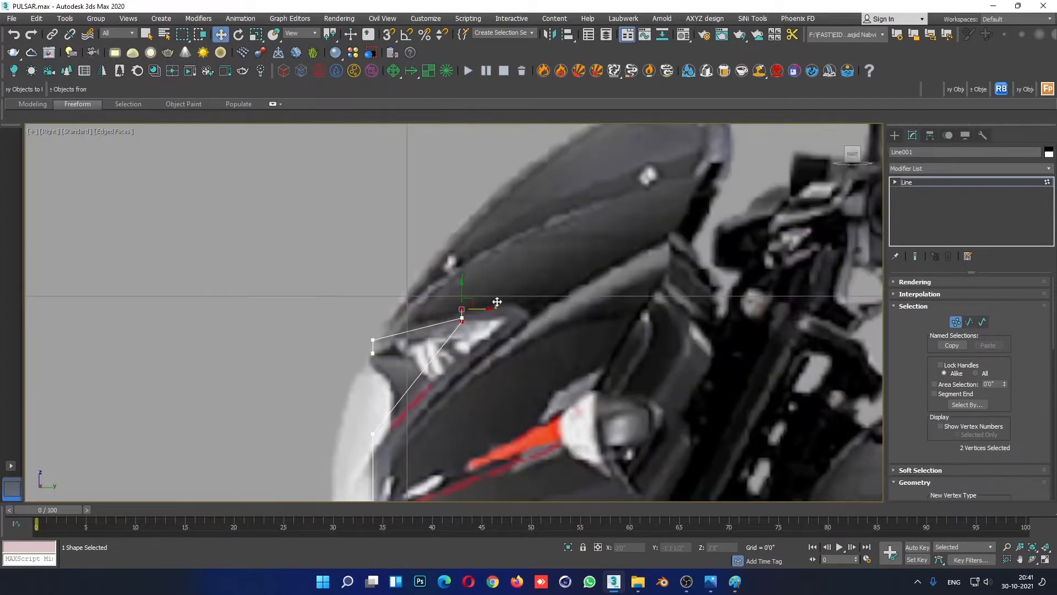
left_click_drag(484, 309, 530, 309)
Step: Move the vertex halfway down the surround's side back in the Right view to follow the fairing edge
left_click(554, 317)
middle_click_drag(322, 364, 434, 226)
left_click(484, 296)
left_click_drag(493, 294, 520, 293)
left_click(472, 416)
key("alt+w")
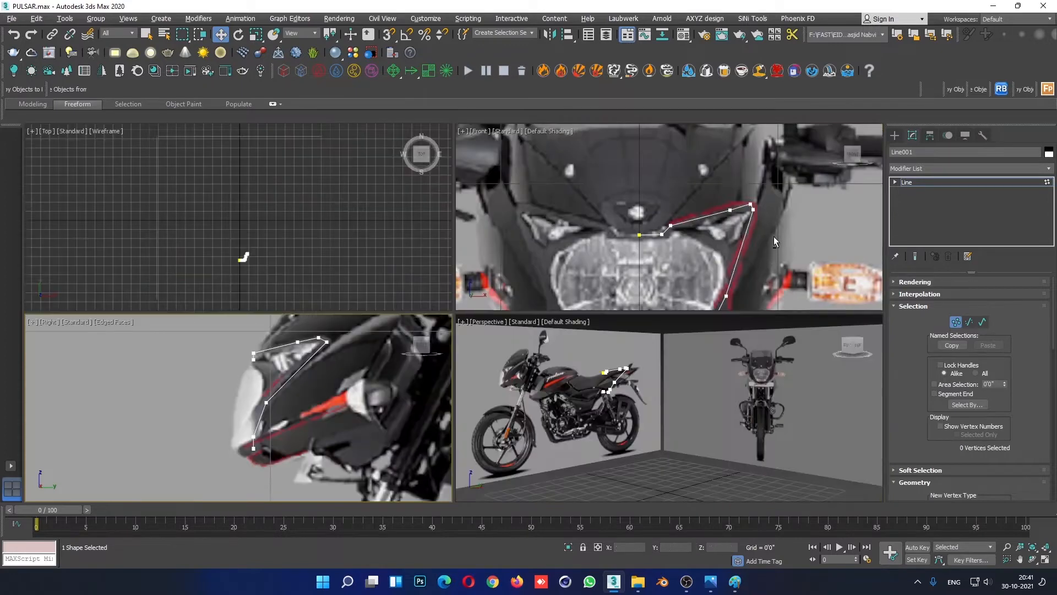
Step: Select the two lower-edge vertices in the Front view and move them forward and down to the fairing's lower tip in the Right view
middle_click_drag(774, 237, 778, 175)
middle_click_drag(649, 245, 649, 217)
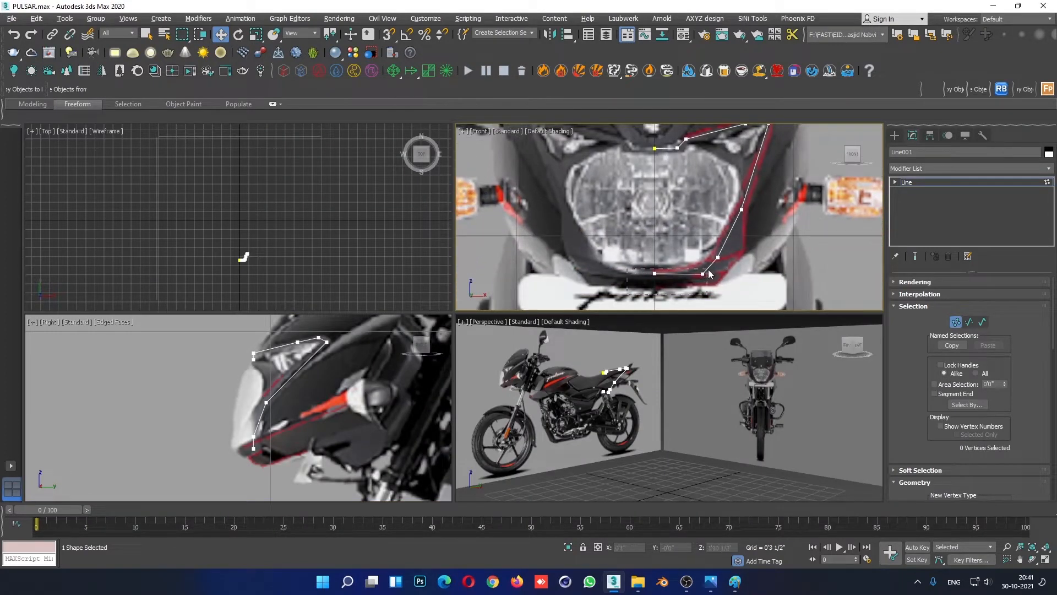
left_click_drag(710, 274, 699, 289)
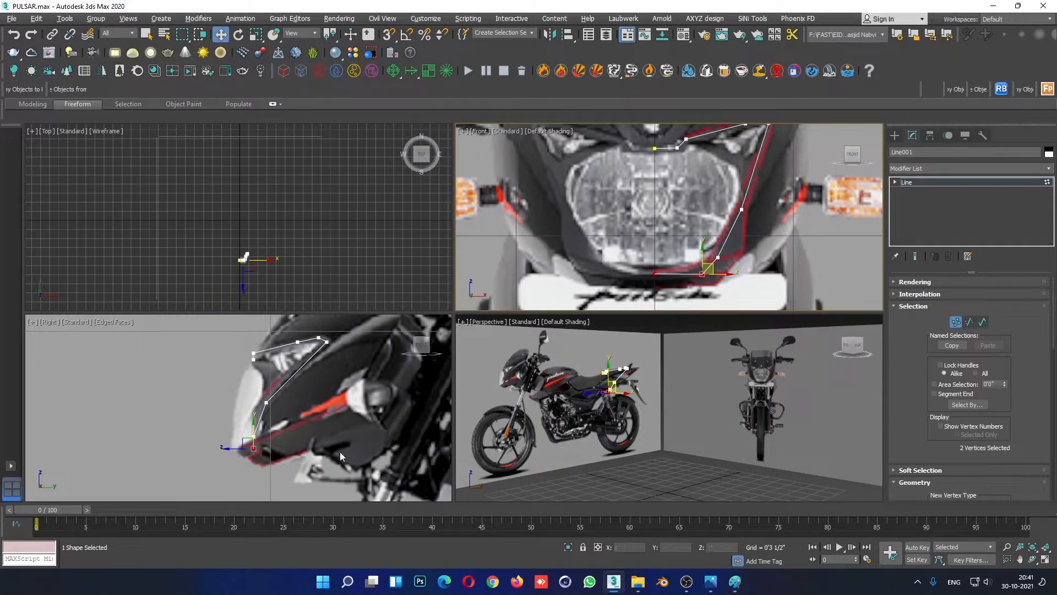
scroll(339, 452, "up", 3)
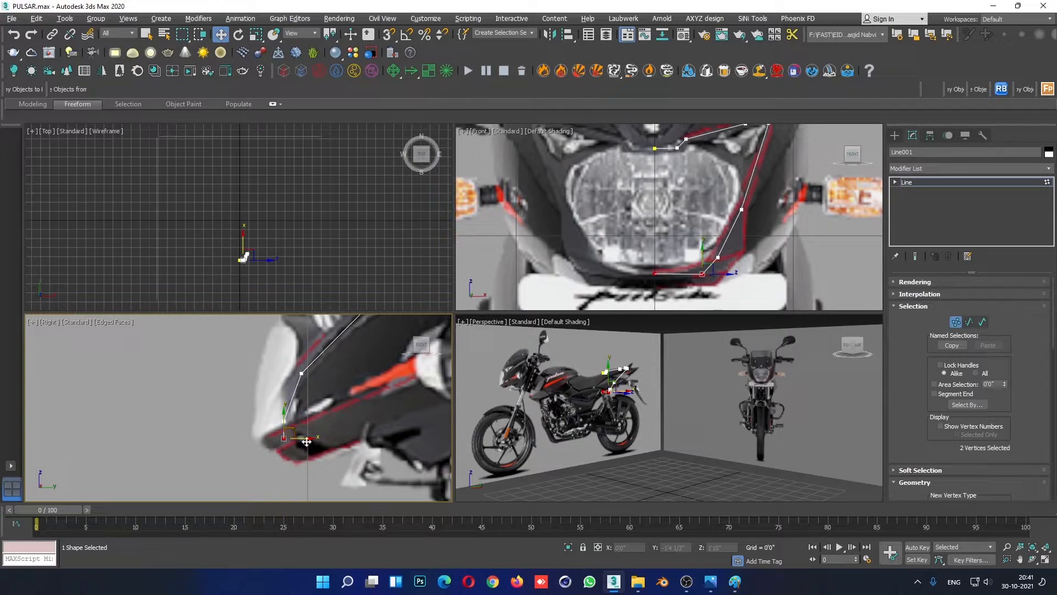
mouse_move(305, 439)
left_mouse_down()
mouse_move(289, 441)
mouse_move(290, 452)
left_mouse_up()
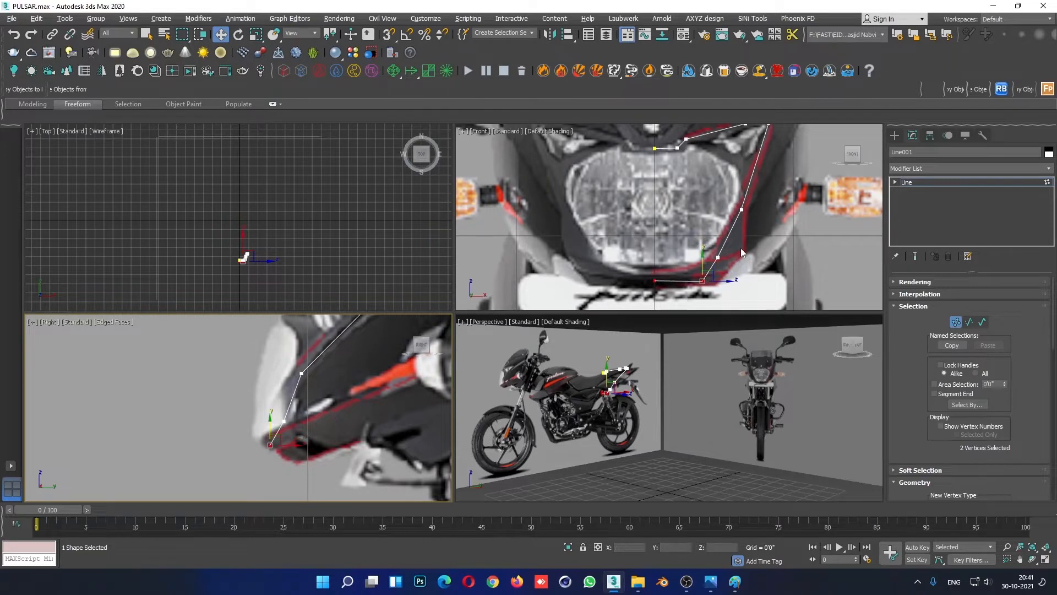
Step: In the Front view, shift the surround's lower side vertex and the middle side vertex slightly outward and upward along the side edge
left_click(717, 257)
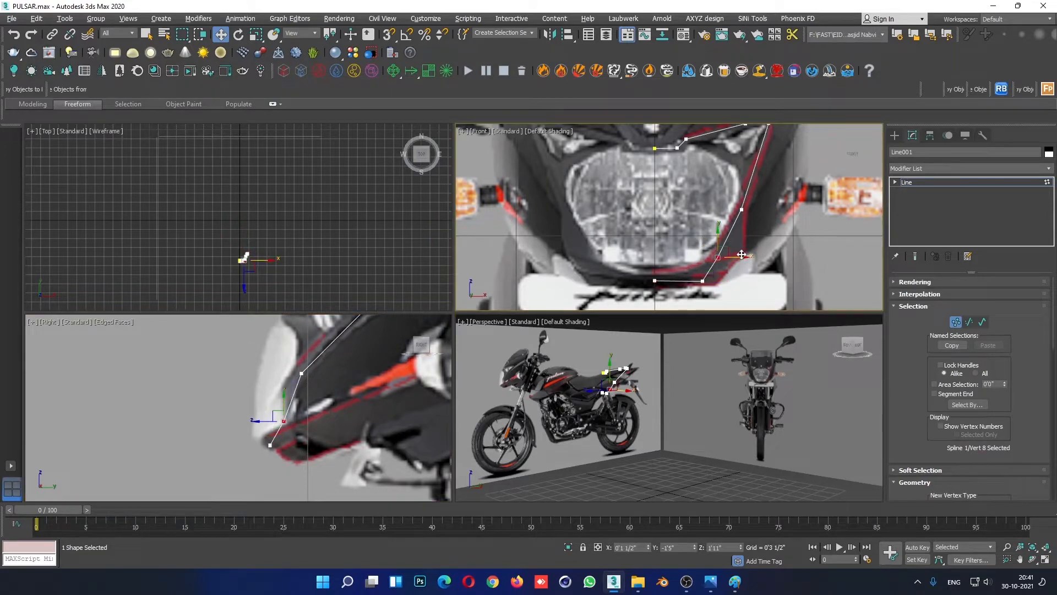
left_click_drag(742, 255, 726, 231)
left_click(741, 209)
middle_click_drag(729, 228, 717, 246)
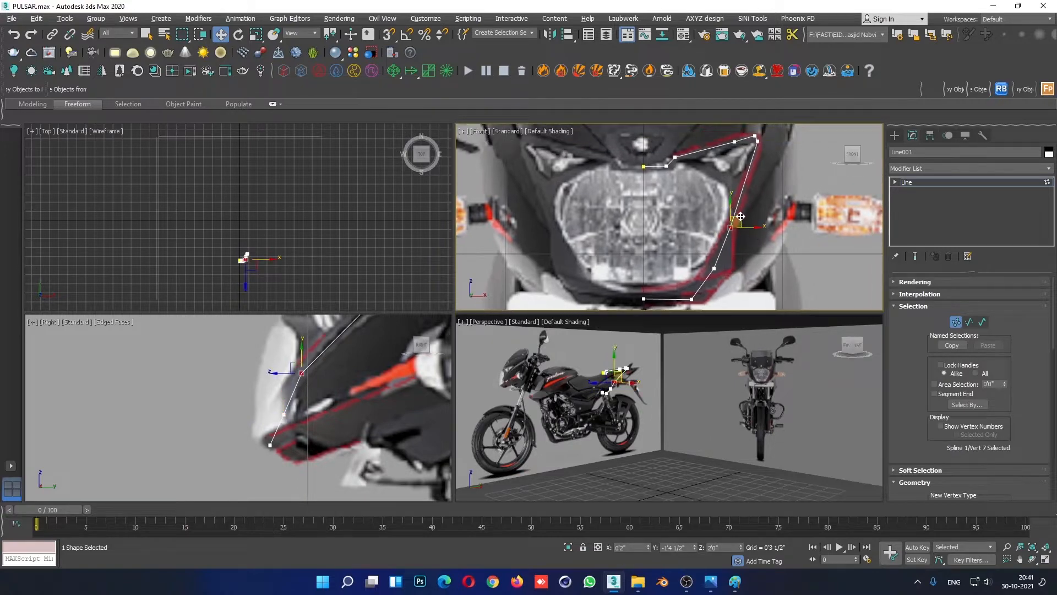
left_click_drag(737, 220, 741, 214)
Step: Move the lower side vertex slightly forward in the Right view to match the fairing's side profile
right_click(324, 406)
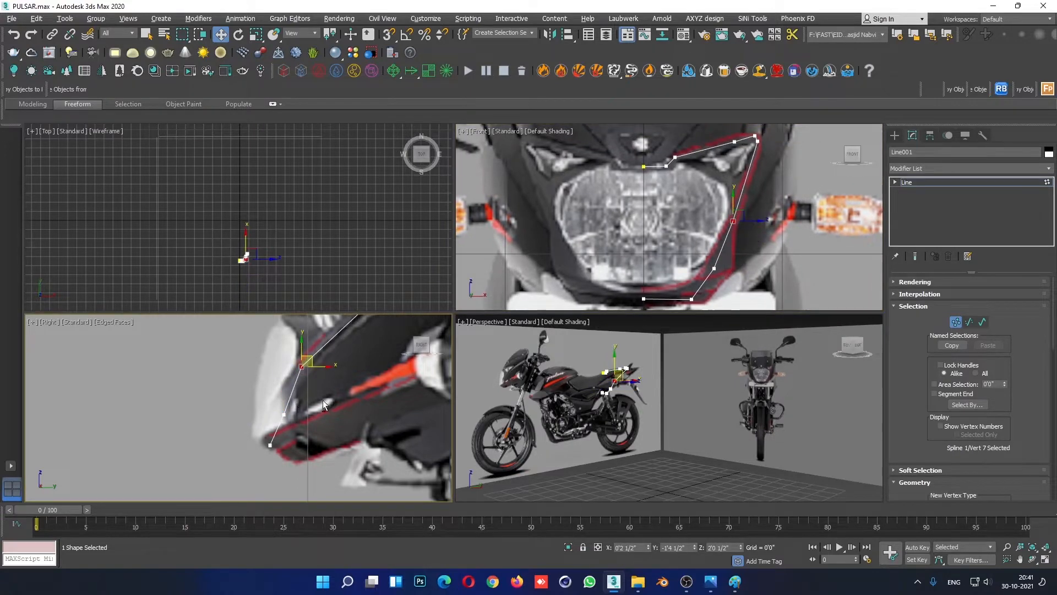
left_click(284, 414)
middle_click_drag(274, 400, 287, 422)
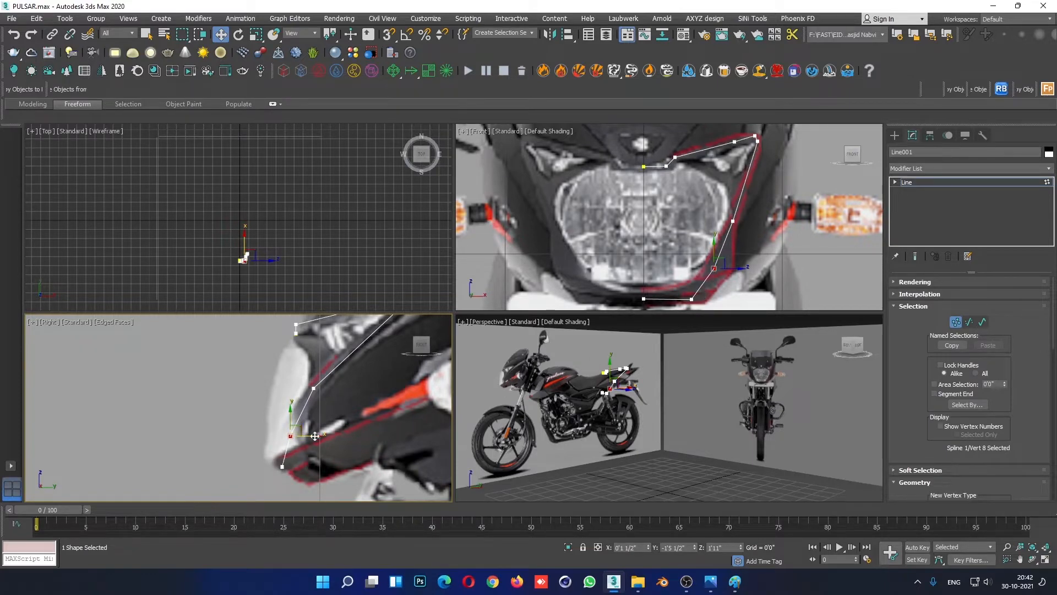
middle_click_drag(308, 437, 325, 433)
left_click_drag(325, 432, 328, 433)
middle_click_drag(328, 432, 338, 422)
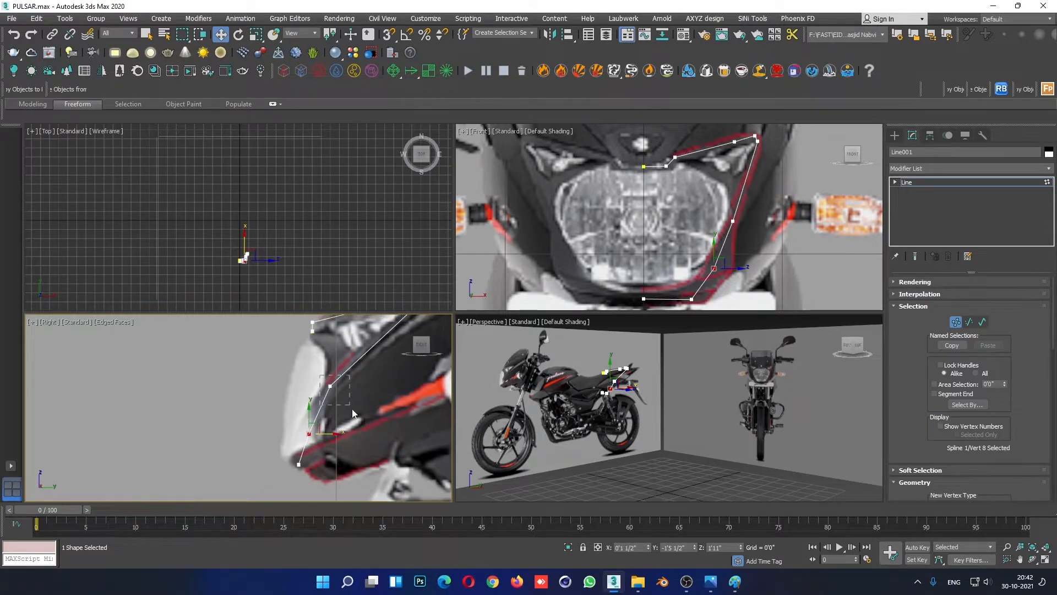
Step: Convert the middle side vertex to Smooth and reposition it up and back along the surround's side edge
left_click(337, 381)
middle_click_drag(337, 382, 323, 405)
right_click(321, 407)
left_click(303, 353)
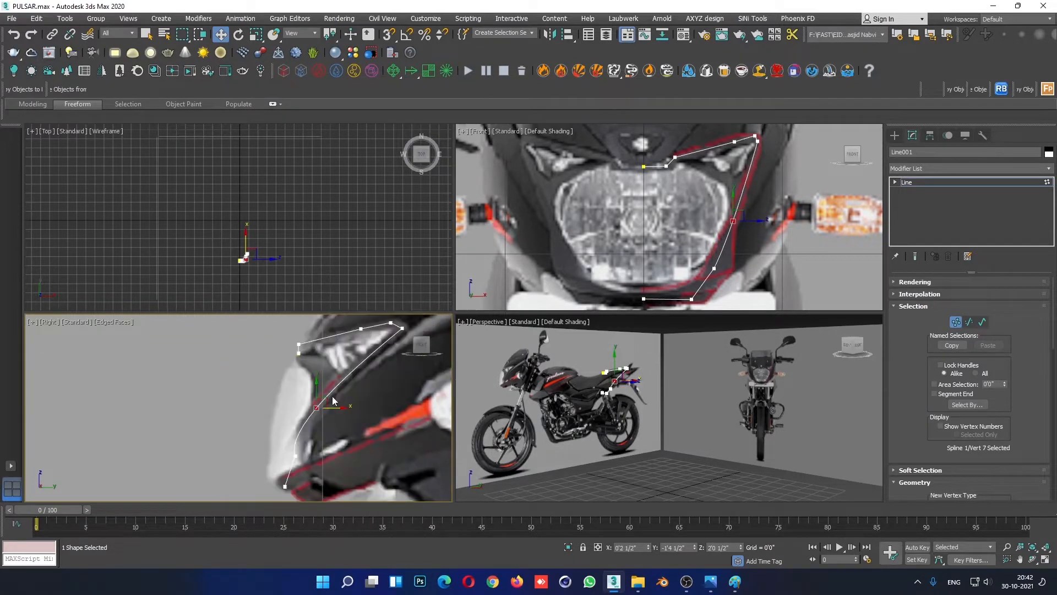
left_click(733, 204)
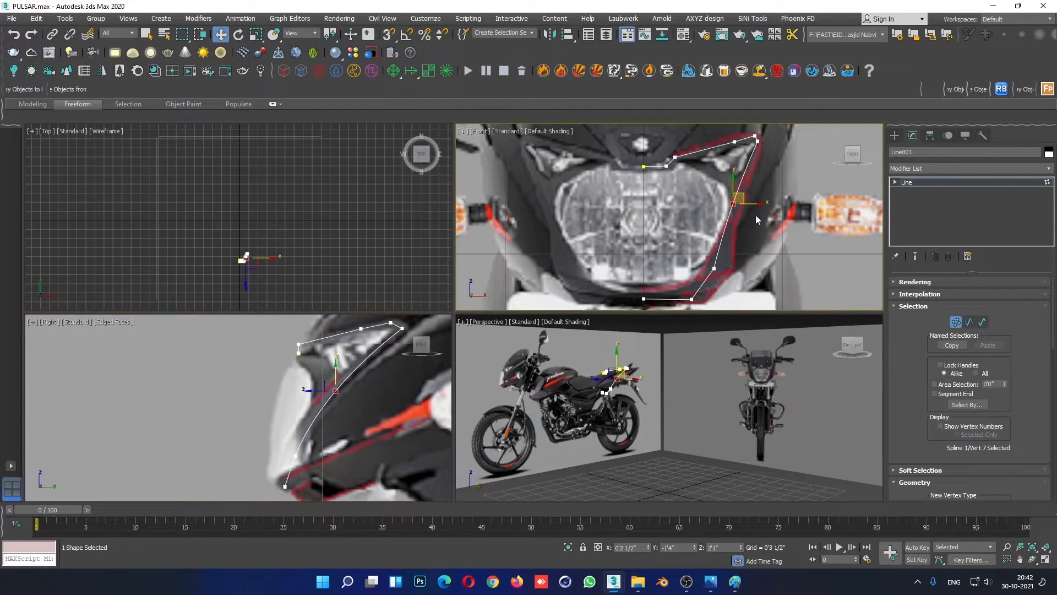
Step: Lower the vertex just above the bottom corner slightly in the Front view to even out the side curve
left_click(714, 268)
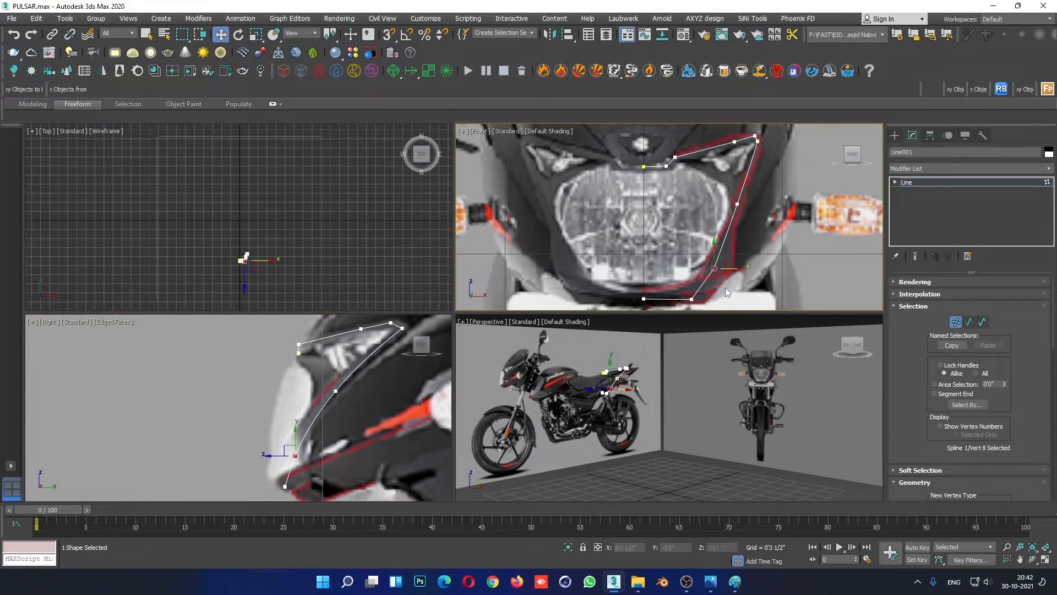
middle_click_drag(720, 258, 722, 256)
left_click_drag(722, 257, 719, 264)
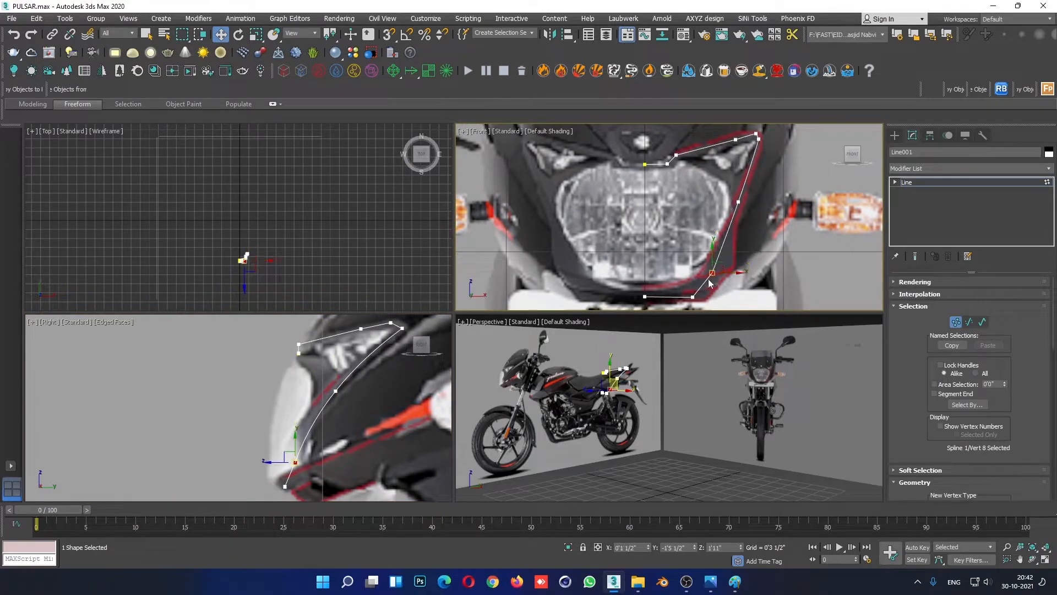
middle_click_drag(682, 283, 683, 282)
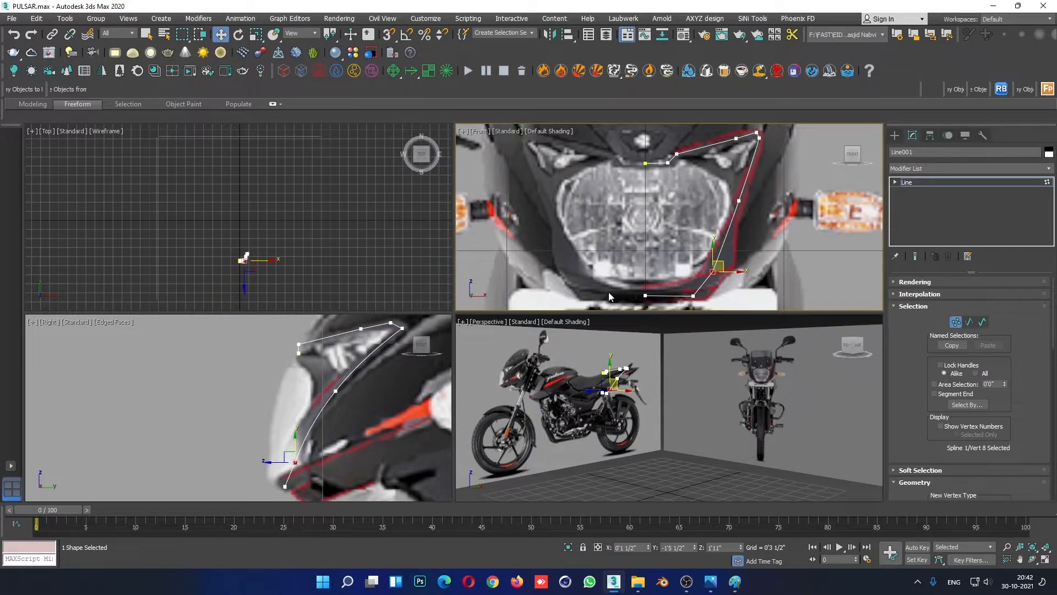
Step: Move the third upper-edge vertex slightly back in the Right view so the edge slopes away from the headlight's top tip
left_click_drag(609, 292, 693, 265)
middle_click_drag(692, 259, 675, 297)
middle_click(337, 429)
scroll(326, 449, "up", 2)
middle_click_drag(336, 428, 328, 483)
left_click_drag(270, 375, 324, 400)
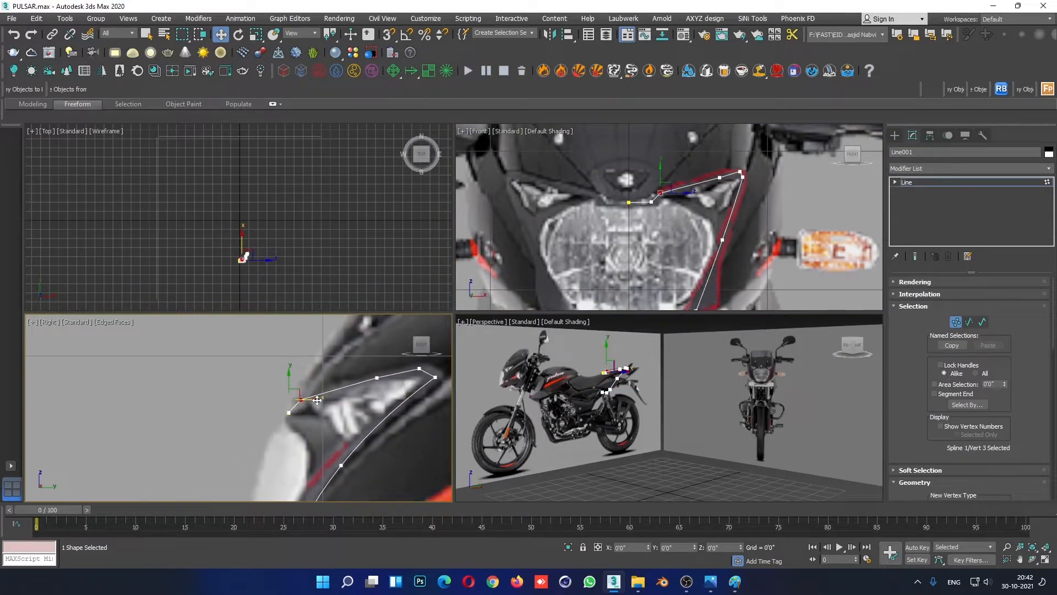
Step: Frame the spline in the Perspective view and examine the shape of its upper edge from several angles
middle_click(689, 405)
key("alt+w")
middle_click_drag(532, 379, 376, 318, "alt")
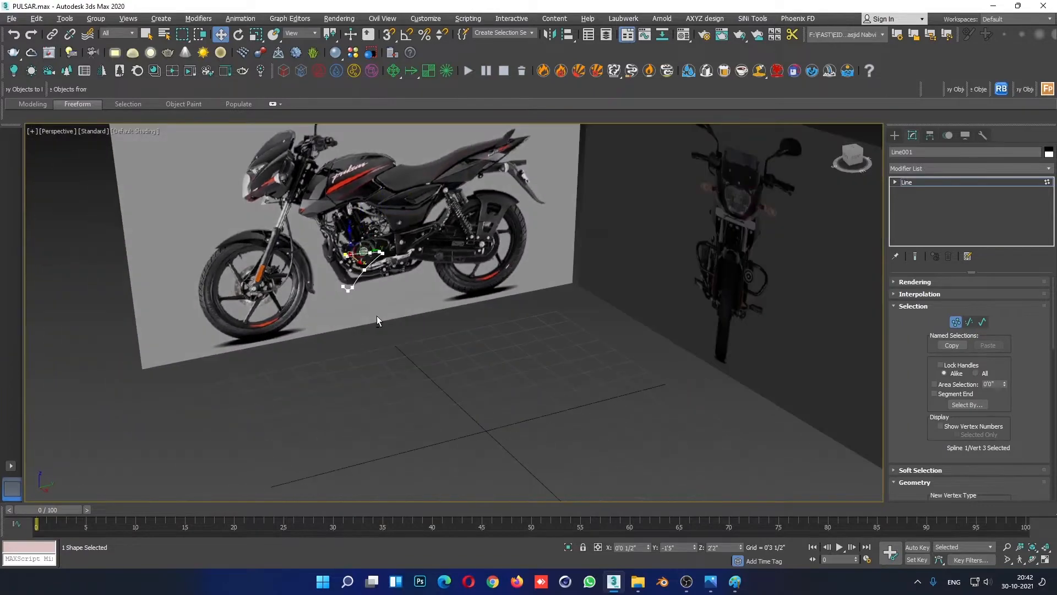
key("z")
middle_click_drag(573, 314, 533, 338, "alt")
left_click(625, 228)
middle_click_drag(626, 270, 629, 321, "alt")
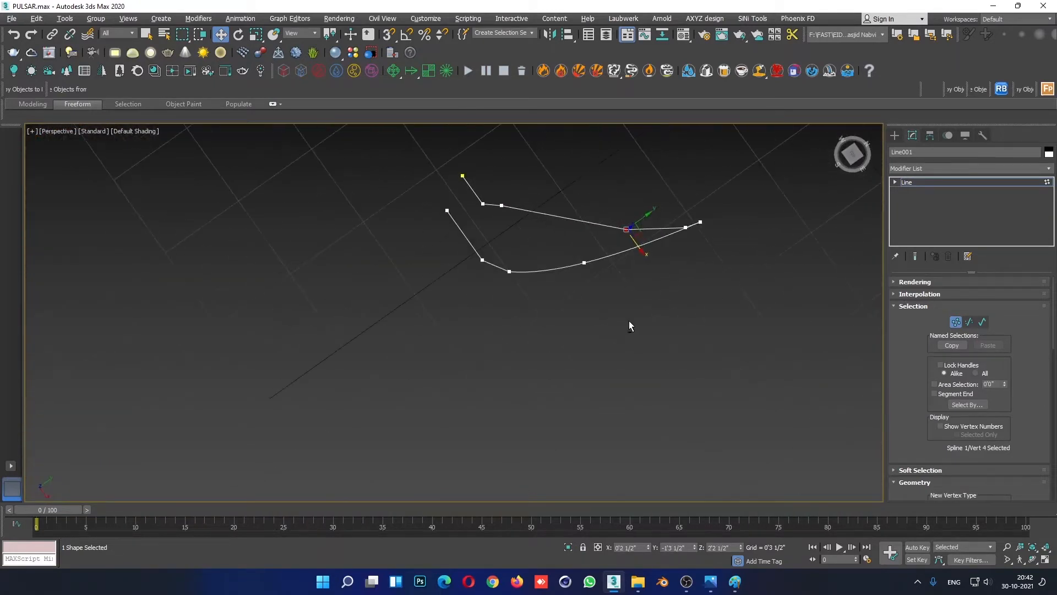
scroll(617, 243, "up", 3)
Step: Convert the upper edge's middle vertex to Smooth and move it forward in the Right view to follow the indicator's top edge
key("alt+w")
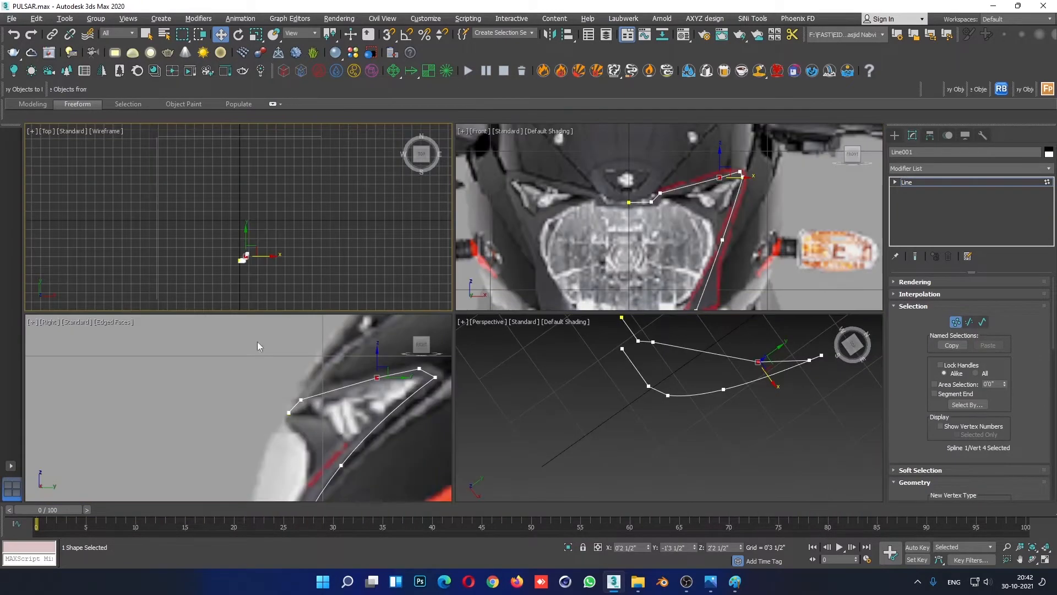
middle_click(257, 342)
key("alt+w")
middle_click_drag(483, 348, 396, 374)
right_click(716, 223)
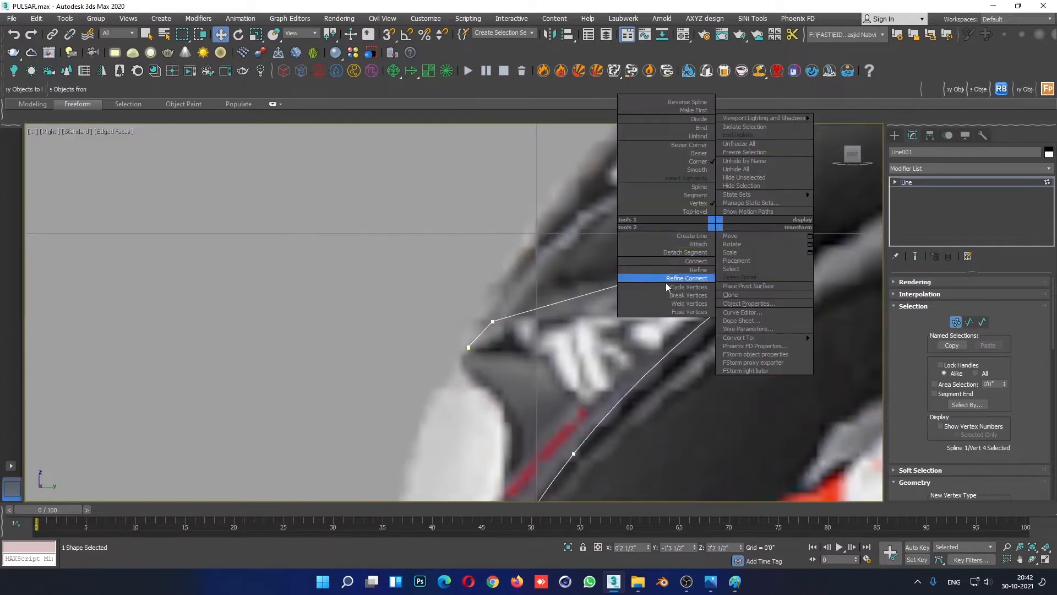
left_click(698, 169)
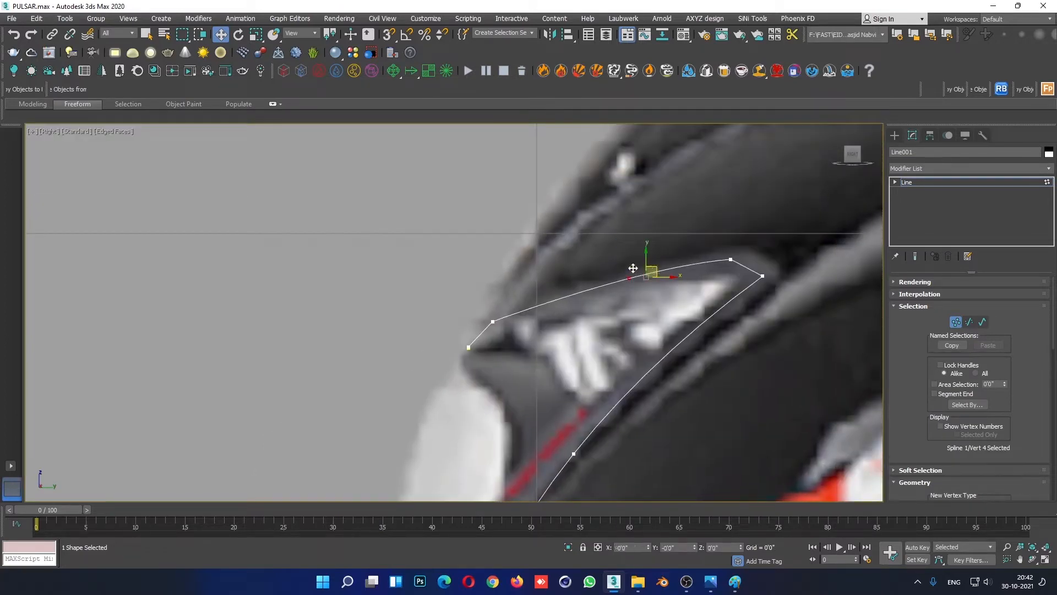
left_click_drag(634, 268, 610, 263)
scroll(480, 303, "down", 4)
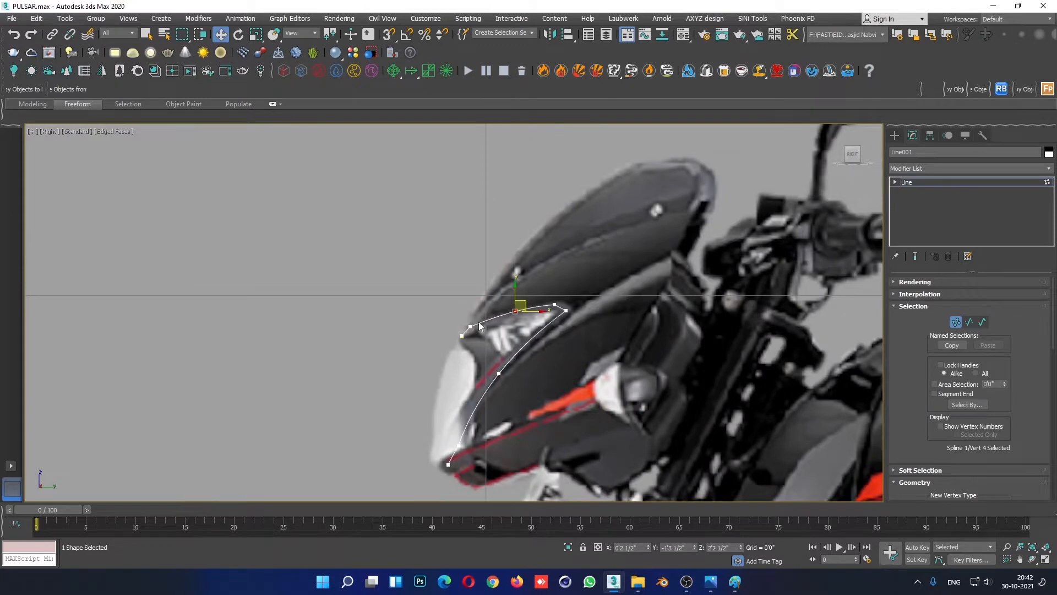
left_click(512, 344)
scroll(500, 306, "up", 2)
Step: Start a new Line in the Right view at the headlight glass's upper tip and trace down its front face
key("alt+w")
middle_click(739, 390)
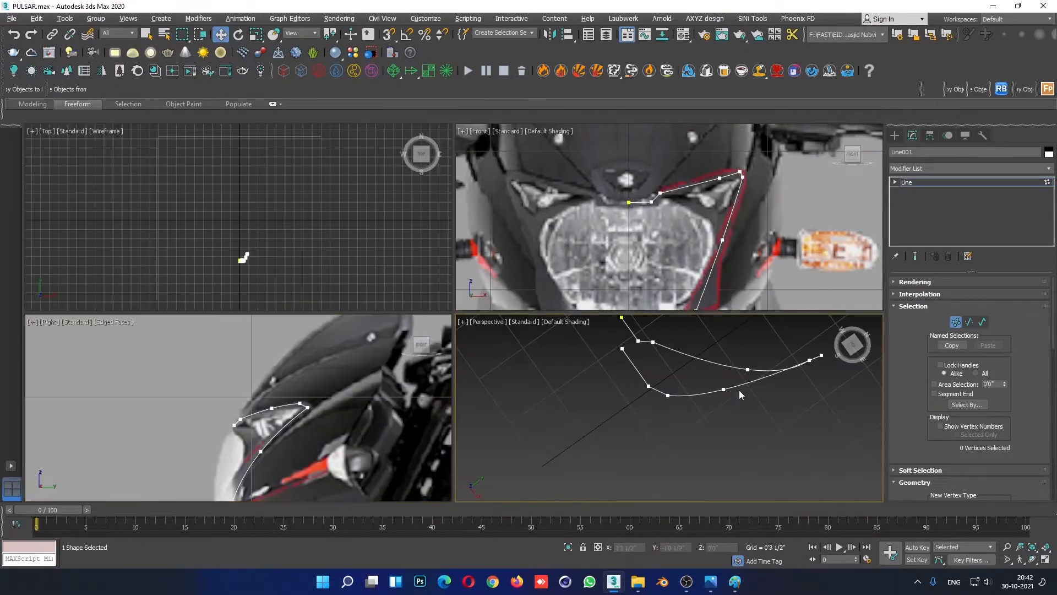
key("alt+w")
middle_click_drag(613, 348, 662, 263, "alt")
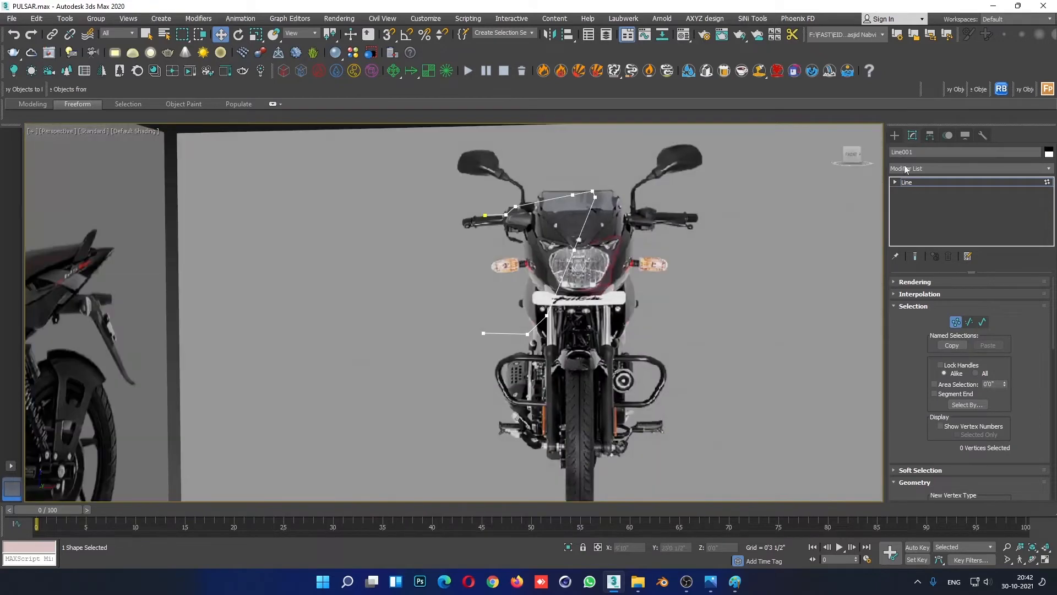
left_click(895, 135)
key("alt+w")
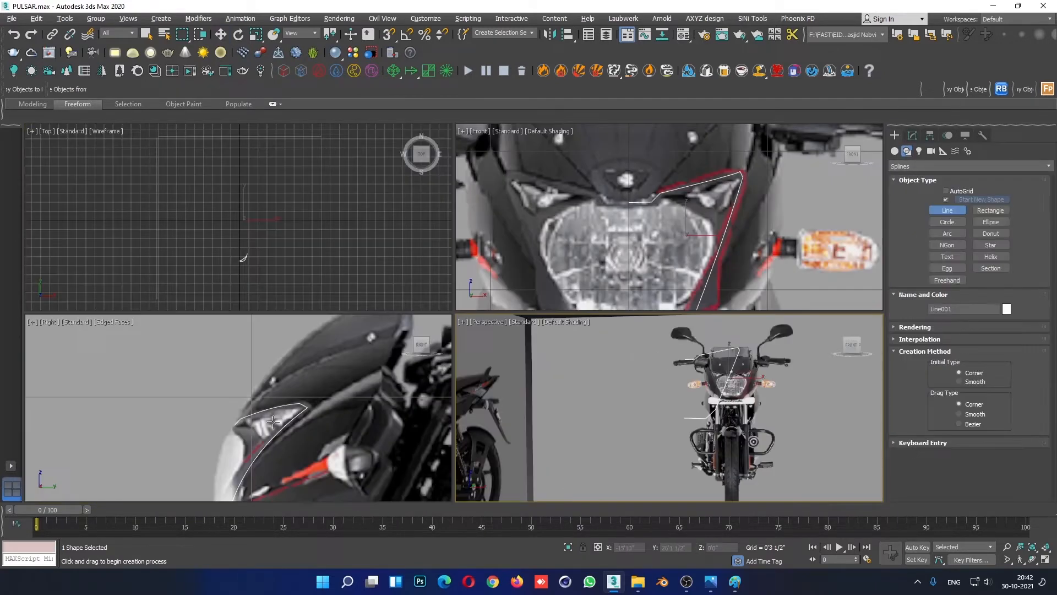
middle_click(298, 374)
key("alt+w")
middle_click_drag(395, 415, 512, 314)
scroll(556, 265, "down", 2)
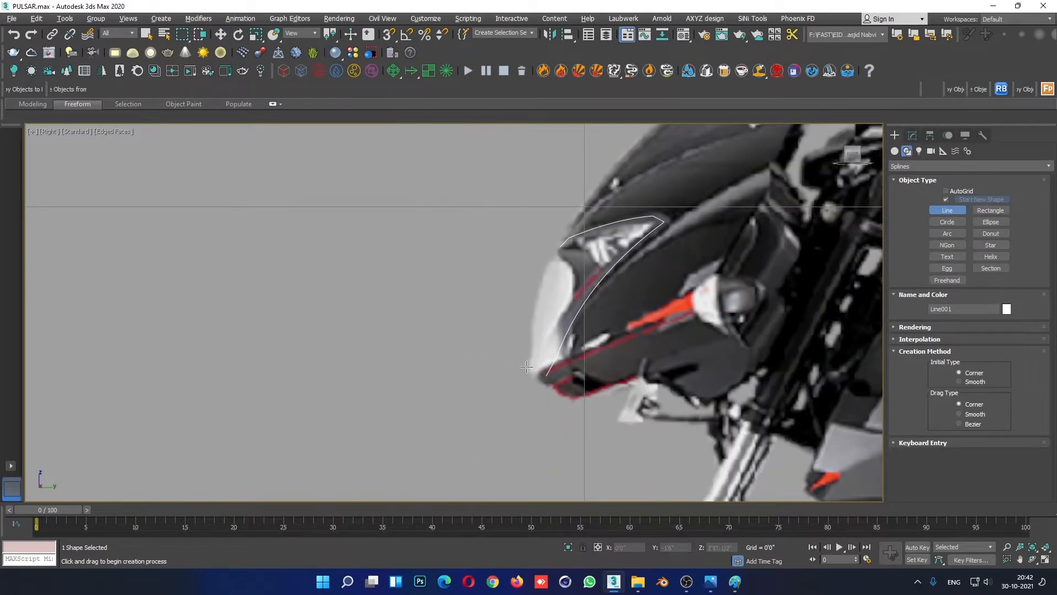
scroll(554, 253, "up", 3)
left_click(554, 248)
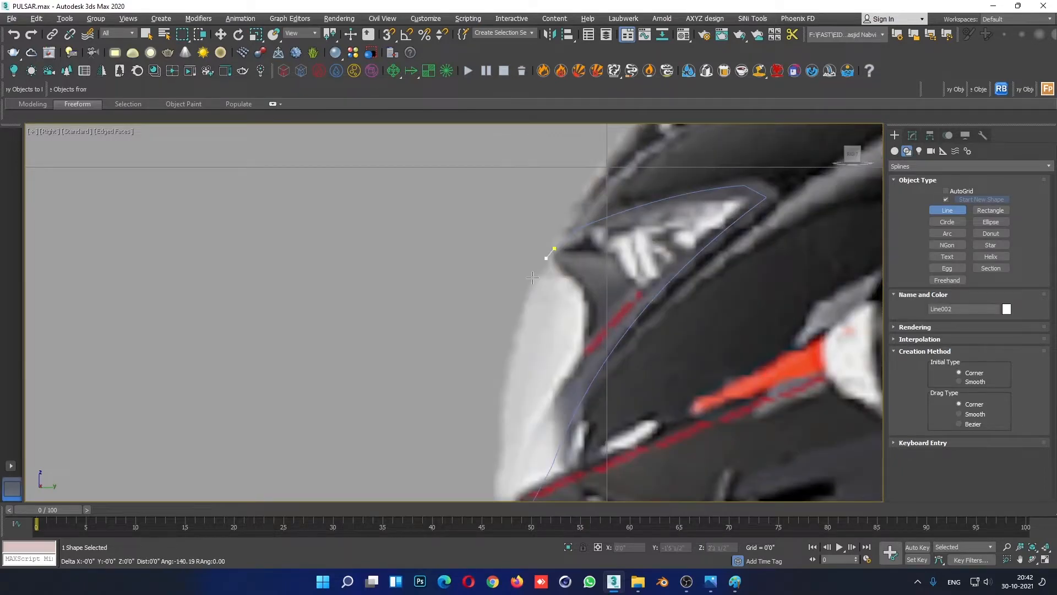
left_click(511, 359)
Step: Continue the line down the glass's front to its lower corner and back to the fairing tip, and finish it
middle_click_drag(511, 358, 516, 212)
scroll(517, 209, "down", 2)
scroll(517, 213, "up", 2)
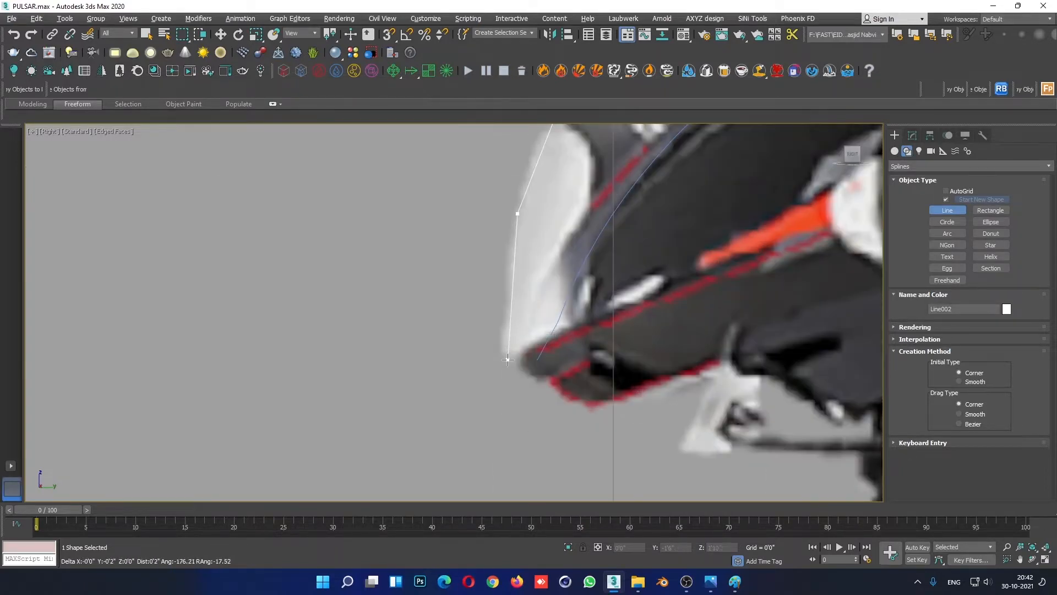
left_click(501, 341)
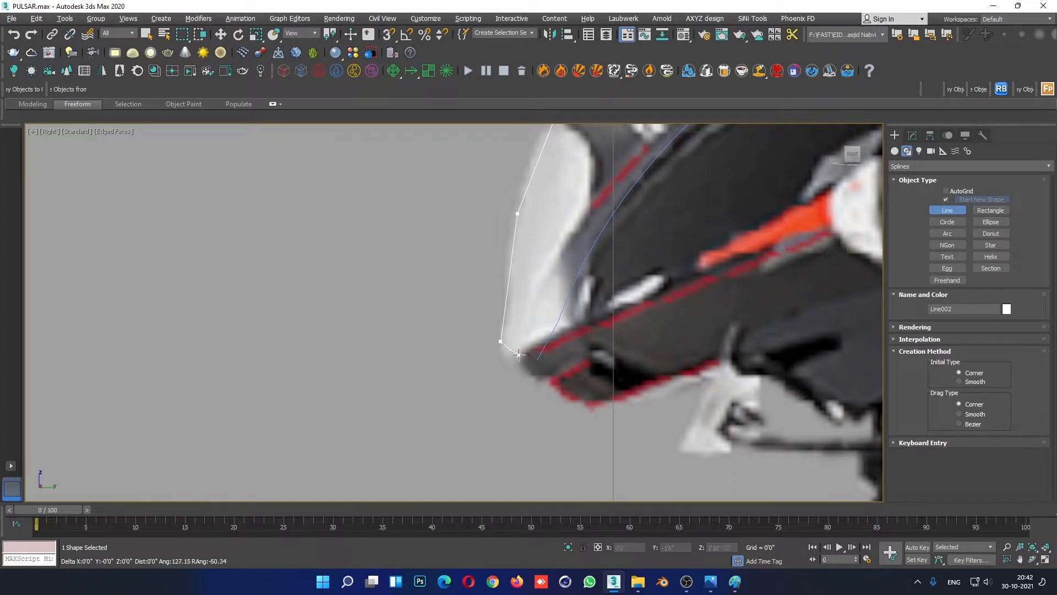
left_click(518, 354)
right_click(560, 441)
middle_click_drag(615, 232, 579, 288)
scroll(579, 288, "down", 2)
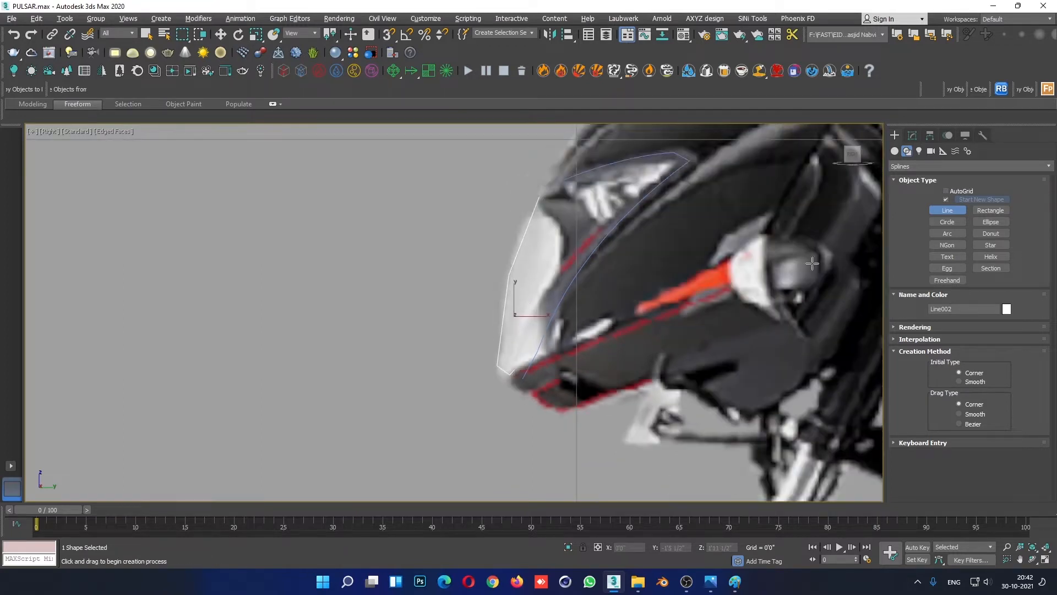
Step: Convert the middle vertex on the headlight glass line's front edge to Smooth so the edge curves along the reference
left_click(912, 135)
left_click(956, 322)
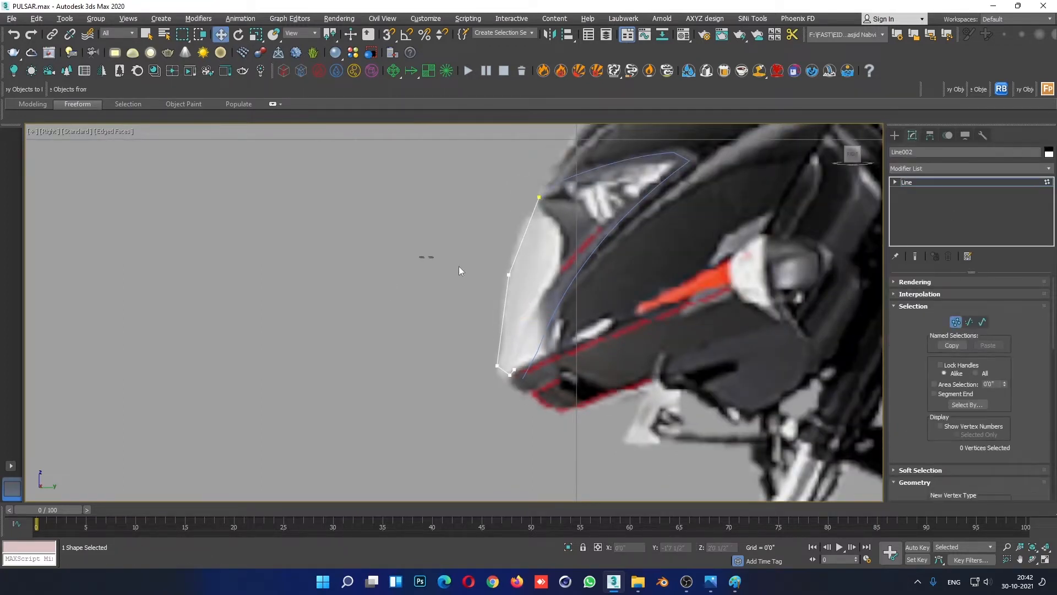
left_click(509, 273)
right_click(532, 297)
left_click(479, 246)
left_click(748, 439)
Step: Examine the headlight glass line next to the surround spline in the Perspective view and leave vertex editing
key("alt+w")
key("alt+w")
middle_click_drag(567, 365, 542, 355, "alt")
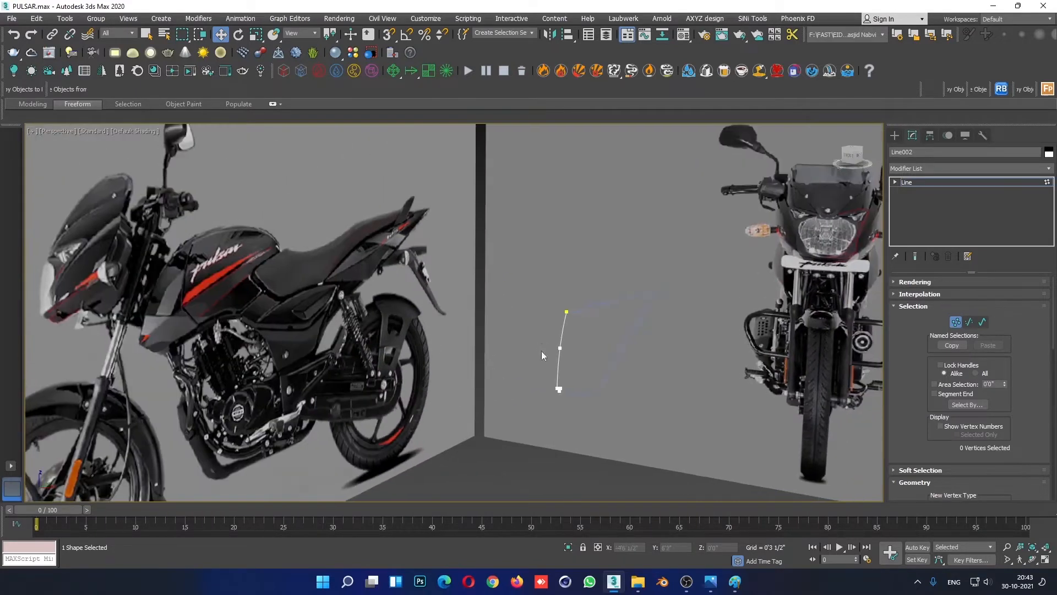
scroll(264, 263, "down", 3)
scroll(777, 248, "up", 5)
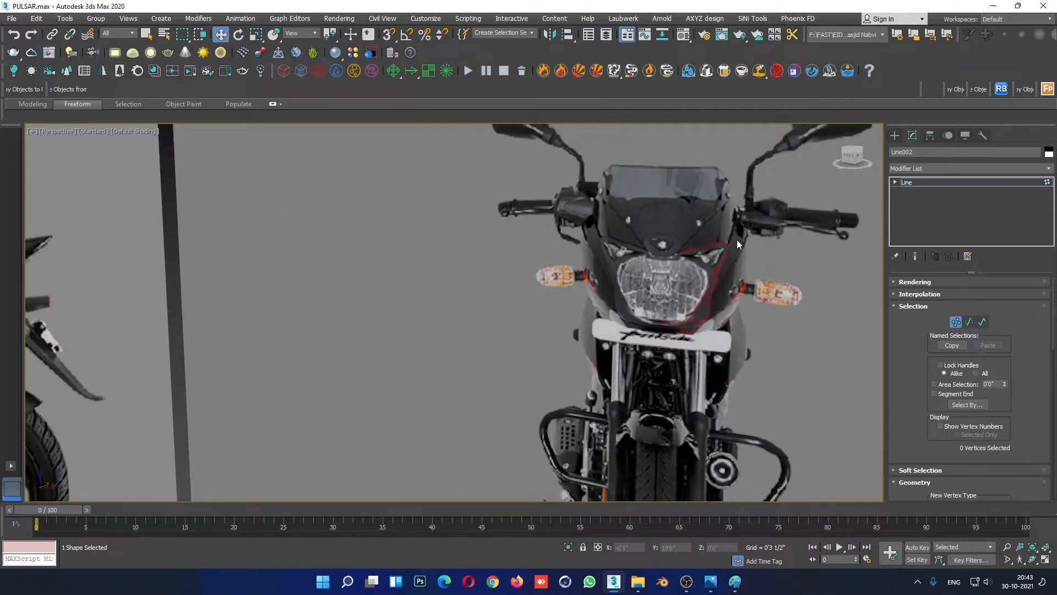
middle_click_drag(563, 251, 940, 232, "alt")
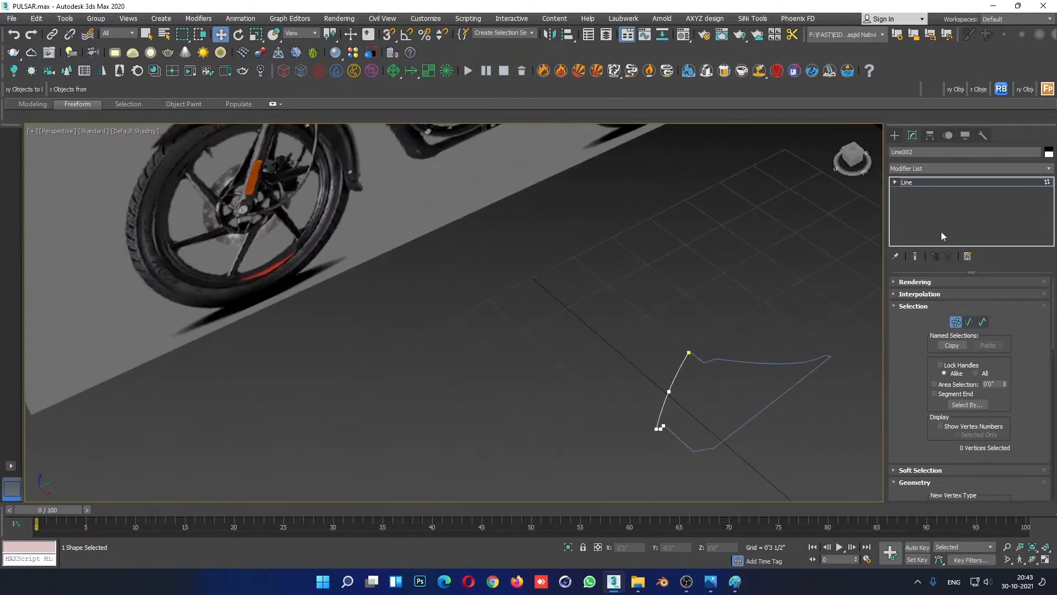
left_click(939, 183)
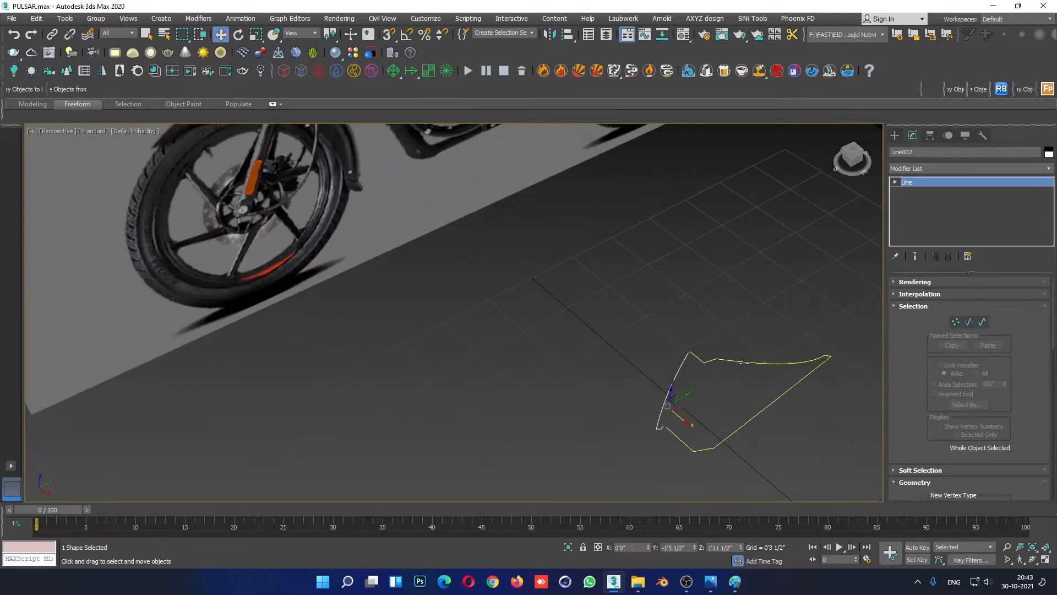
Step: Nudge the surround spline's third vertex, just behind the front upper tip, slightly backward in the Right view
left_click(956, 323)
scroll(726, 349, "up", 3)
left_click_drag(728, 338, 702, 375)
middle_click_drag(724, 370, 725, 331, "alt")
scroll(725, 331, "down", 5)
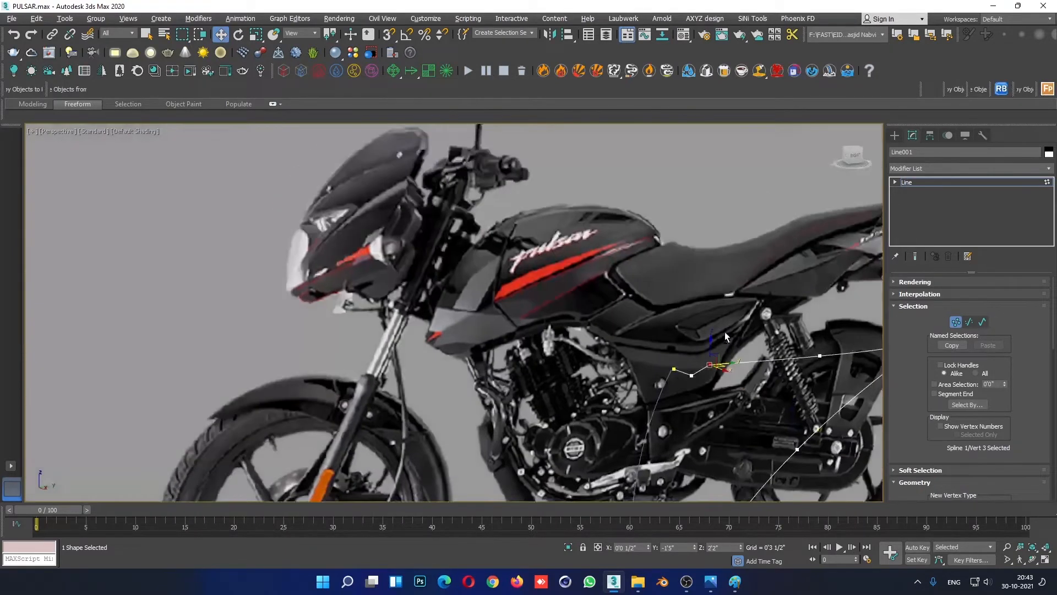
key("alt+w")
right_click(265, 415)
key("alt+w")
scroll(563, 240, "up", 3)
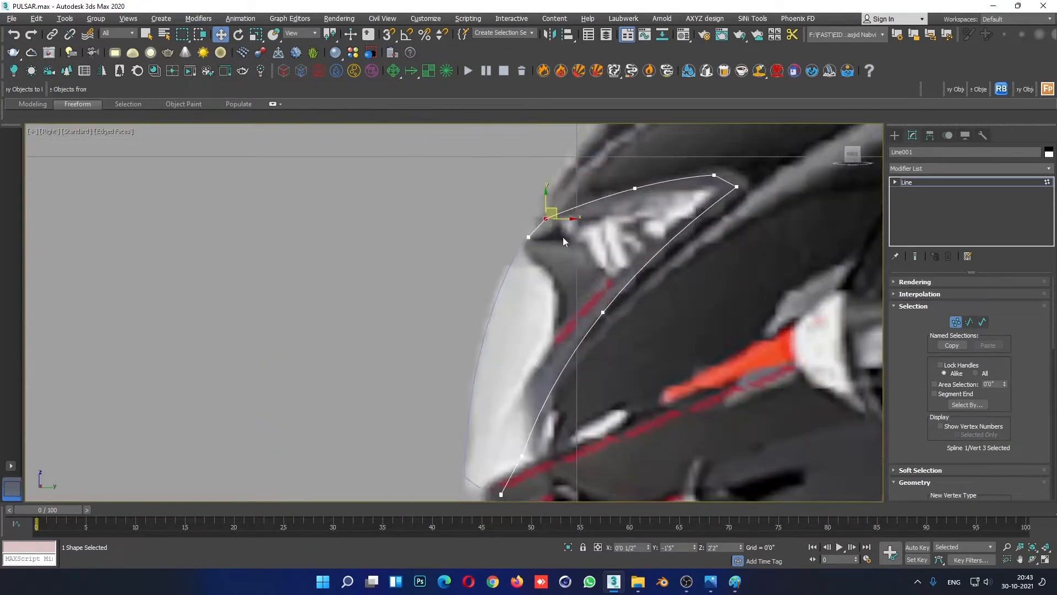
left_click(565, 224)
key("ctrl+z")
left_click_drag(562, 219, 565, 220)
scroll(613, 329, "down", 4)
scroll(612, 329, "up", 2)
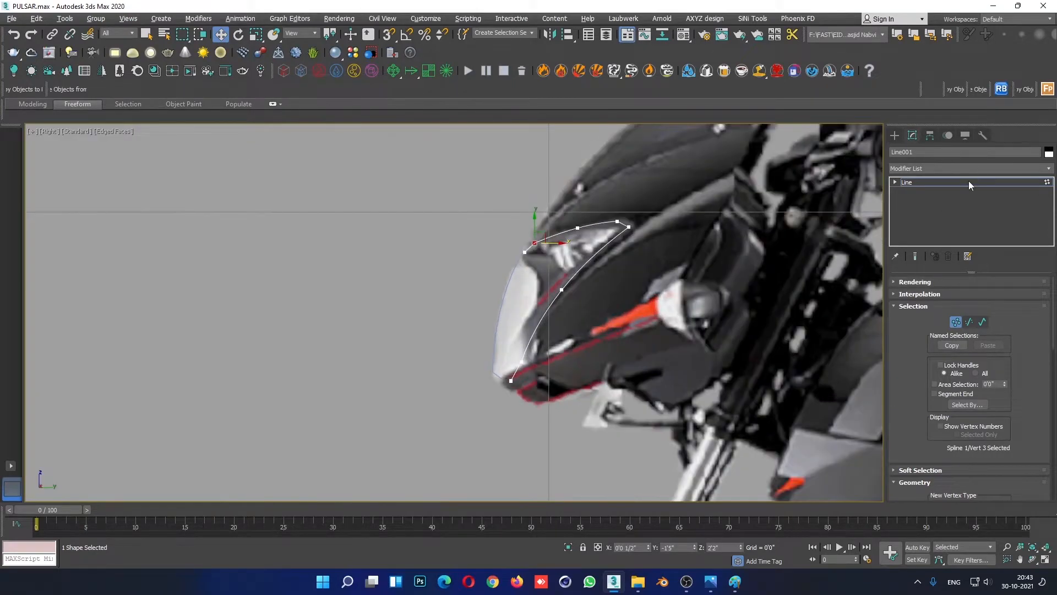
Step: Deselect the surround spline and compare both splines with the reference in the Front view and from several Perspective angles
left_click(969, 182)
left_click(894, 135)
left_click(739, 263)
key("alt+w")
left_click(784, 224)
key("alt+w")
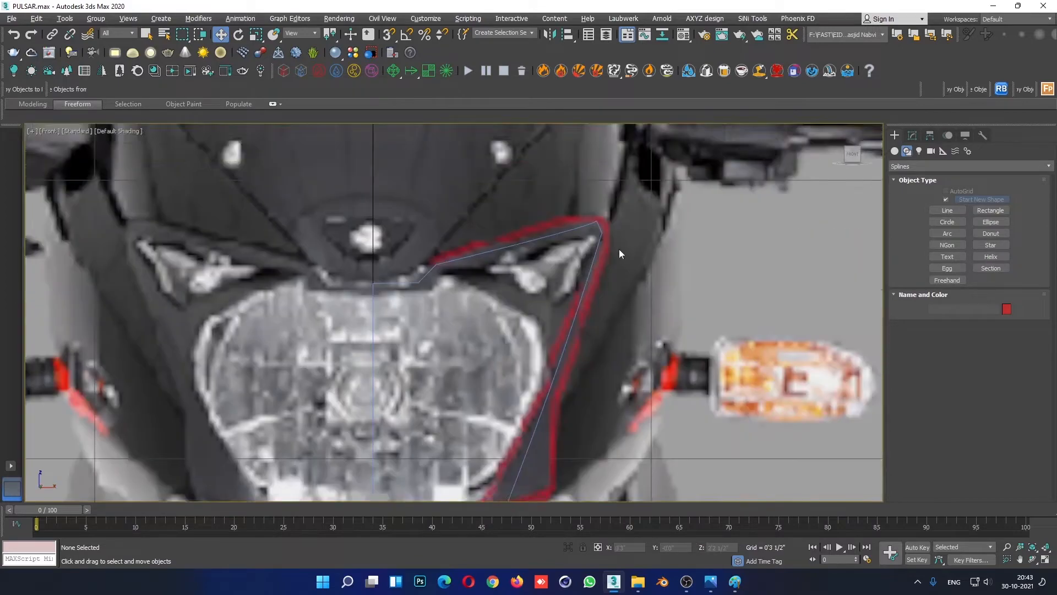
middle_click_drag(619, 249, 685, 215)
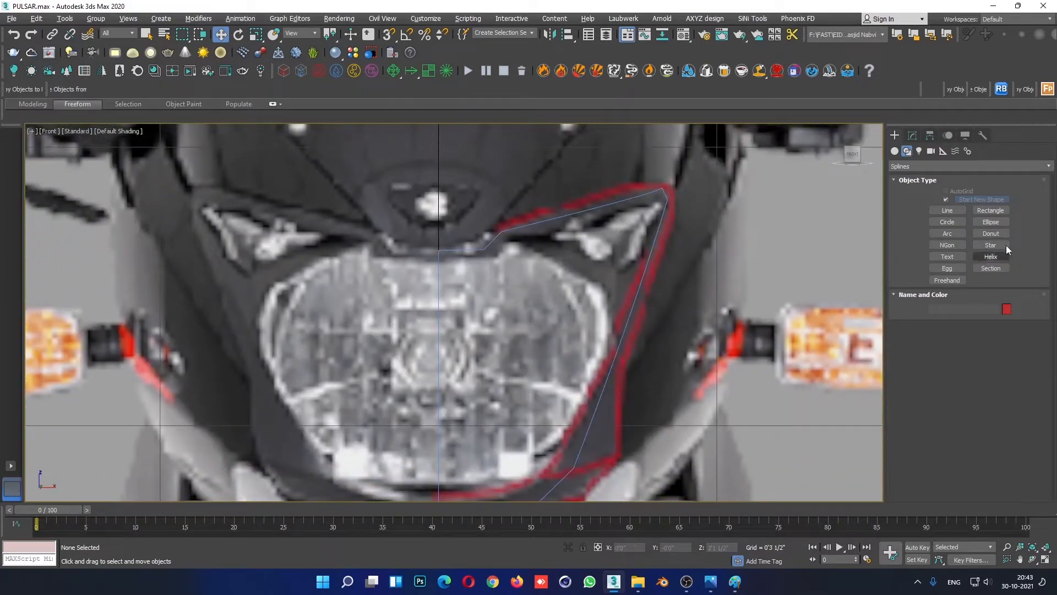
key("alt+w")
left_click(721, 436)
key("alt+w")
middle_click_drag(721, 436, 684, 309, "alt")
scroll(684, 309, "down", 2)
left_click_drag(637, 319, 637, 320)
key("z")
middle_click_drag(667, 295, 636, 324, "alt")
left_click(636, 324)
mouse_move(692, 296)
middle_mouse_down("alt")
mouse_move(680, 307)
mouse_move(695, 277)
middle_mouse_up("alt")
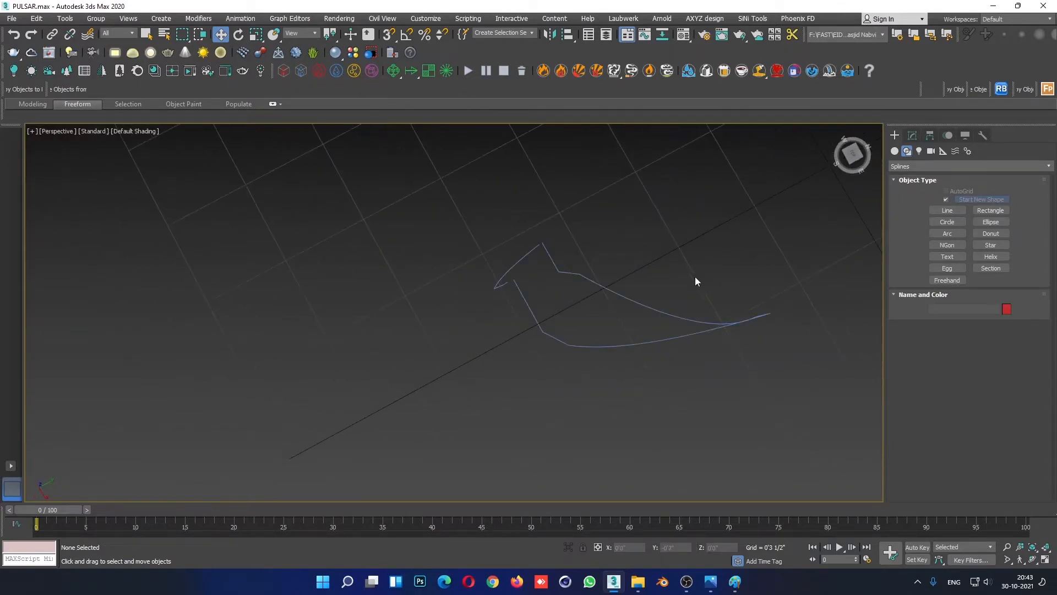
Step: Select the surround spline's upper-edge middle vertex and adjust its position in the Front view to follow the upper edge
left_click(695, 323)
left_click(912, 135)
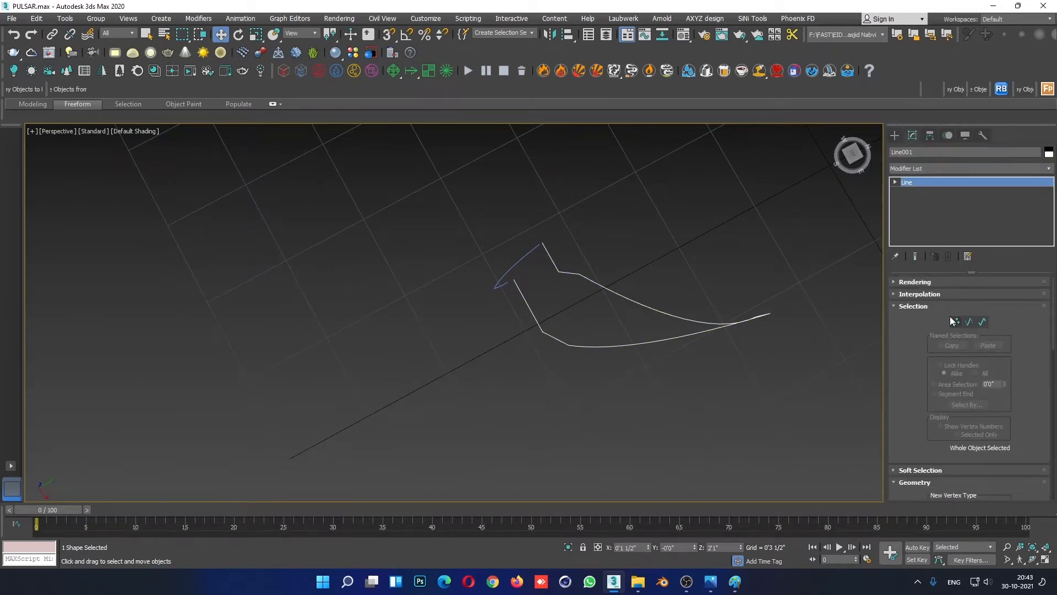
left_click(954, 321)
left_click_drag(694, 320, 696, 326)
key("alt+w")
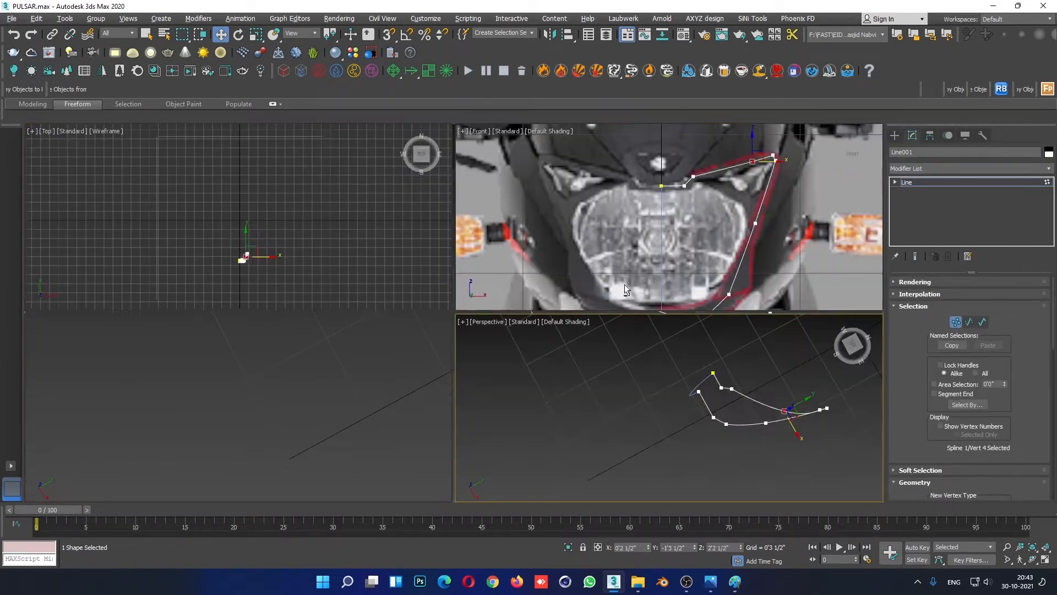
scroll(775, 172, "up", 2)
left_click_drag(757, 158, 748, 165)
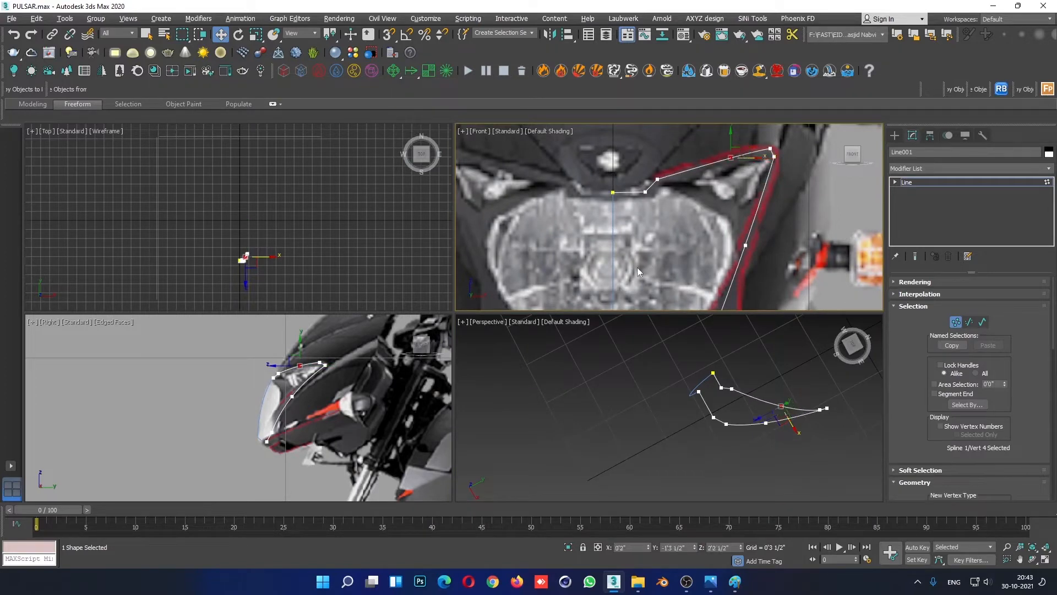
Step: Select the surround spline's rear upper corner vertex in the Right view and fine-tune its position along the indicator's edge
scroll(319, 368, "up", 3)
left_click_drag(287, 351, 313, 333)
scroll(323, 356, "up", 3)
left_click(314, 355)
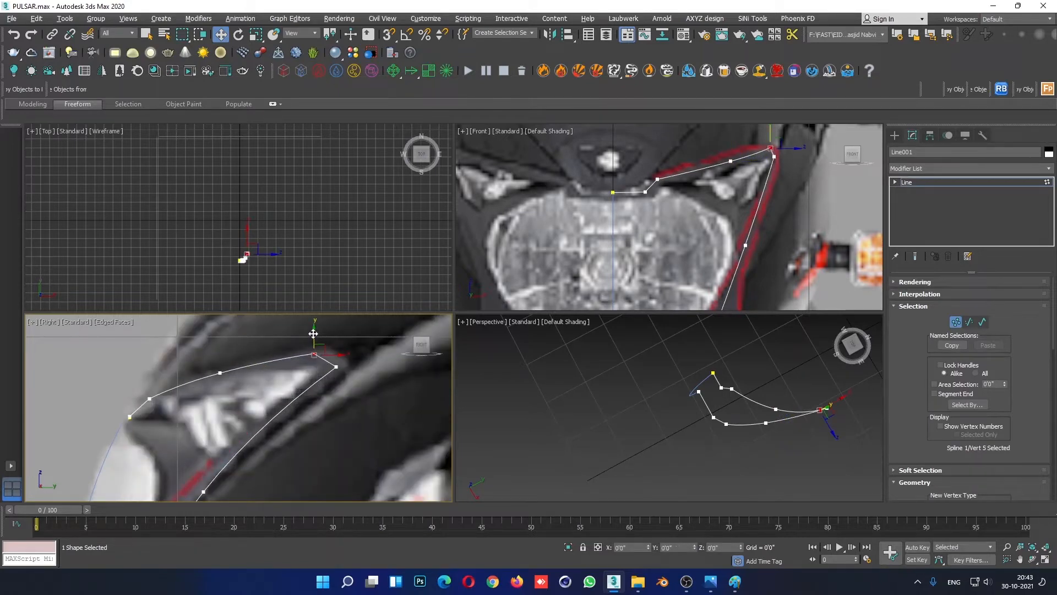
Step: Reposition the upper-edge middle vertex slightly in the Perspective view to even out the surround spline's curve
right_click(629, 369)
key("alt+w")
middle_click_drag(675, 425, 609, 381, "alt")
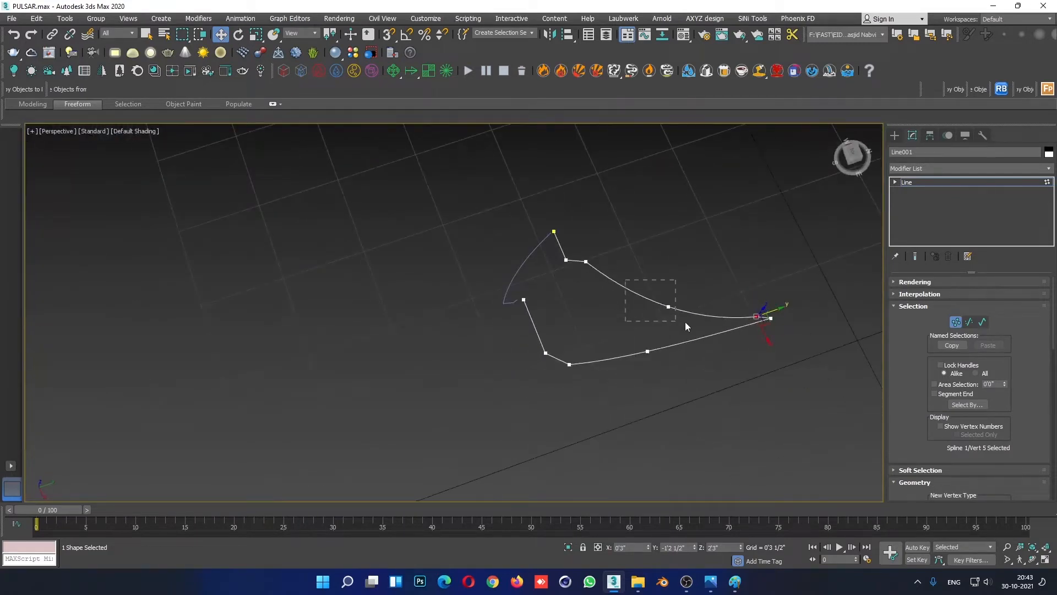
left_click_drag(685, 323, 687, 324)
middle_click_drag(687, 323, 611, 333, "alt")
left_click_drag(681, 318, 677, 316)
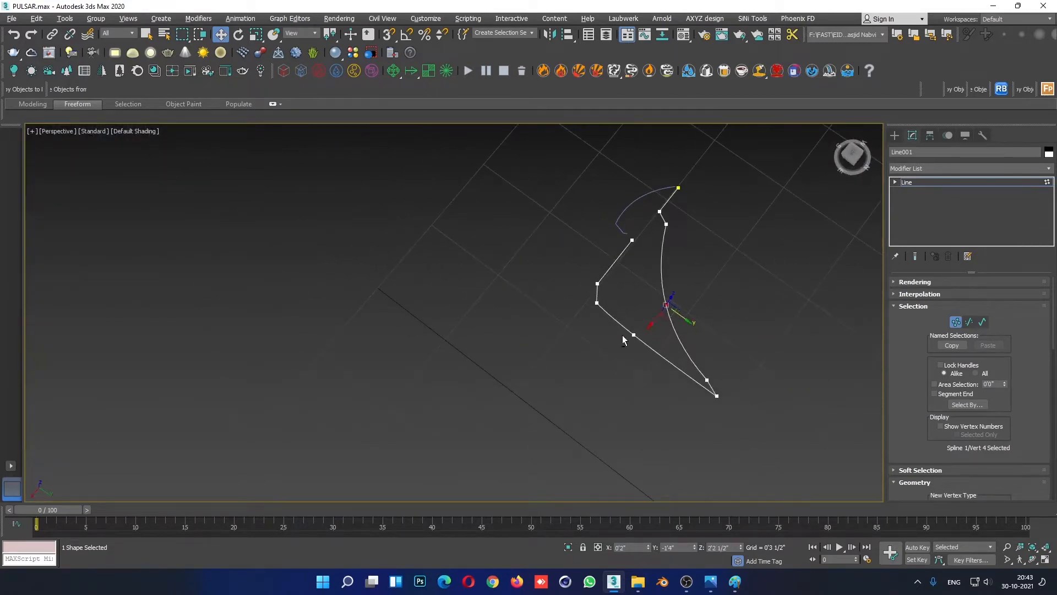
middle_click_drag(623, 335, 675, 308, "alt")
Step: Create a small one-segment plane in the Front view above the headlight, from the centre line to the surround spline's bend
left_click(895, 135)
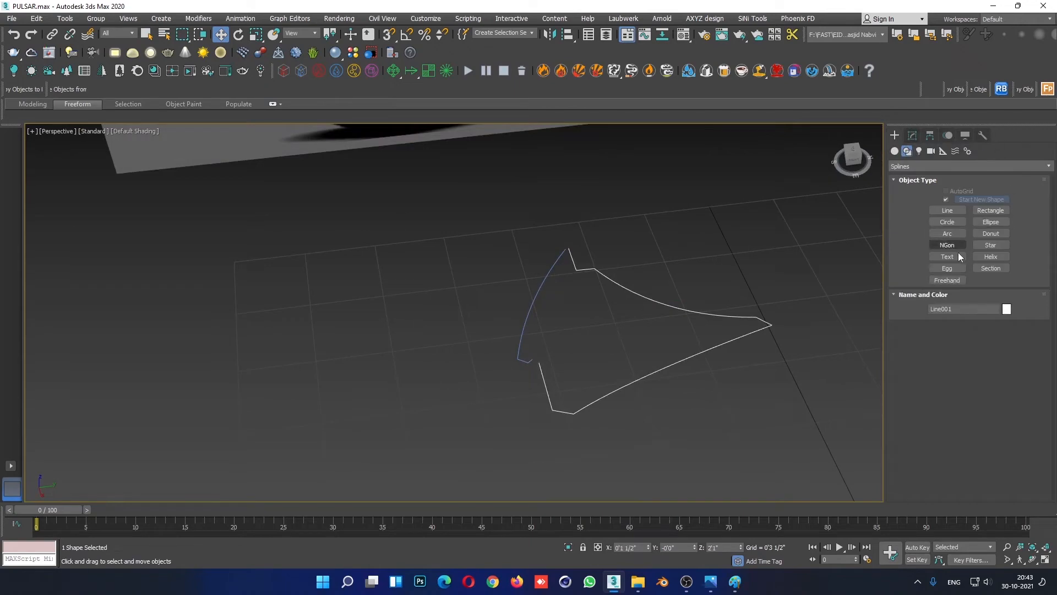
left_click(895, 151)
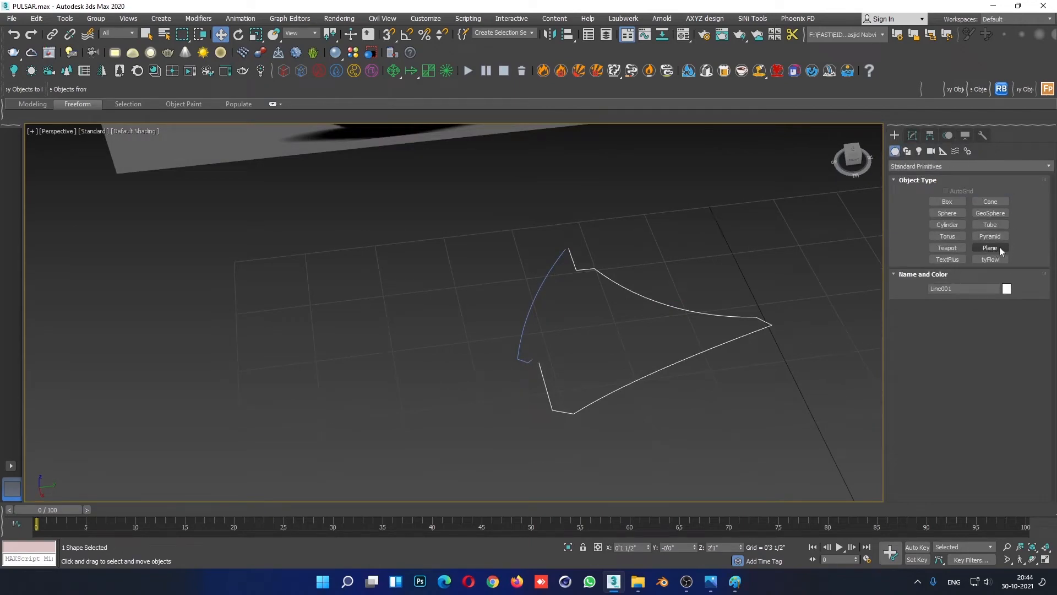
left_click(999, 248)
key("alt+w")
middle_click(610, 273)
key("alt+w")
middle_click_drag(608, 273, 612, 273)
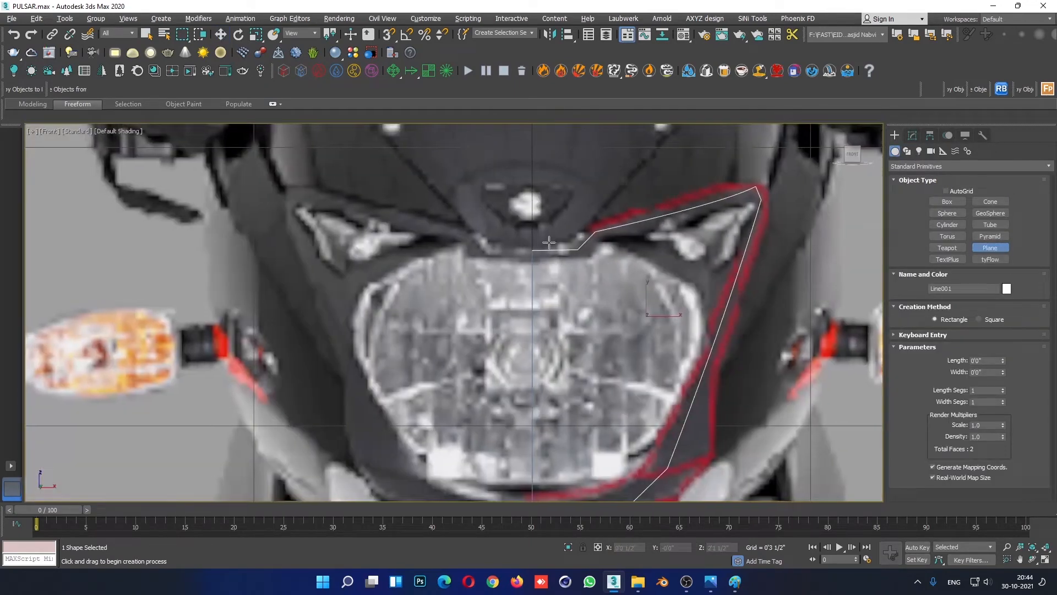
left_click_drag(531, 228, 589, 260)
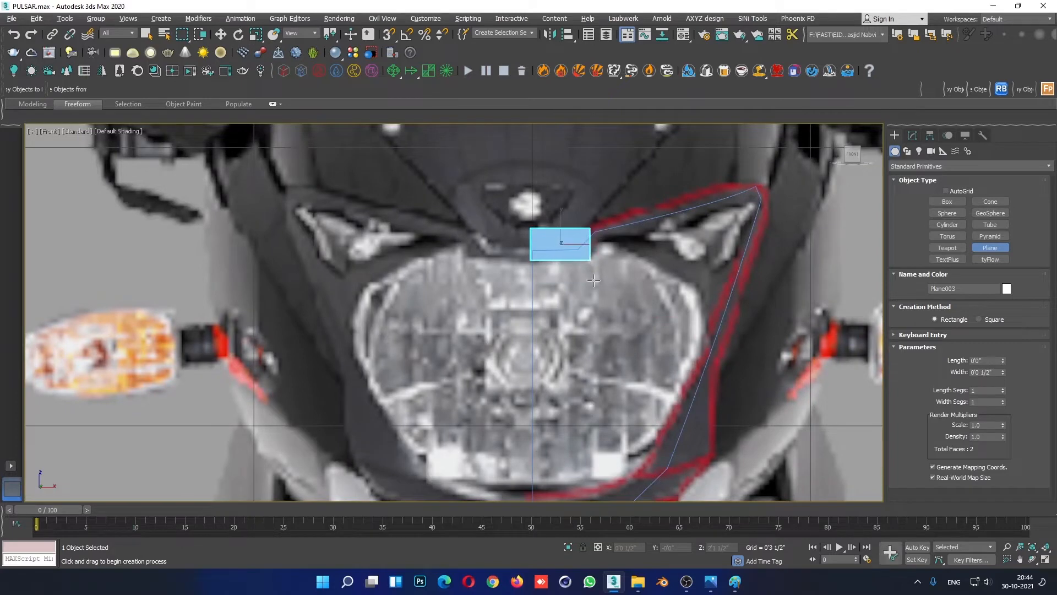
key("F4")
scroll(549, 238, "up", 3)
key("F4")
key("w")
Step: Scale the plane down in height to a thin strip and center it vertically on the surround spline's short top segment
left_click(912, 135)
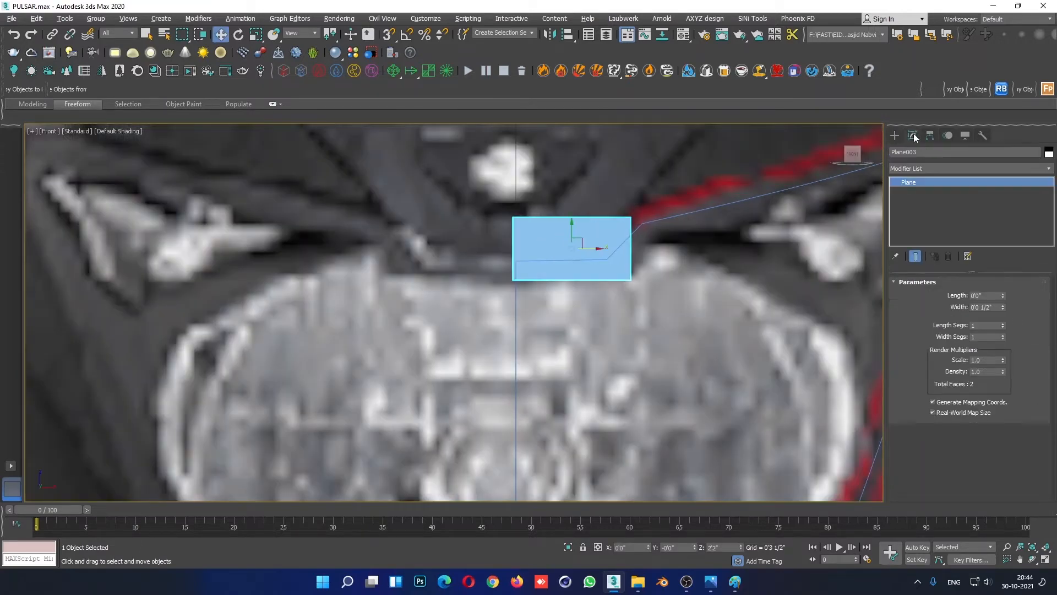
key("r")
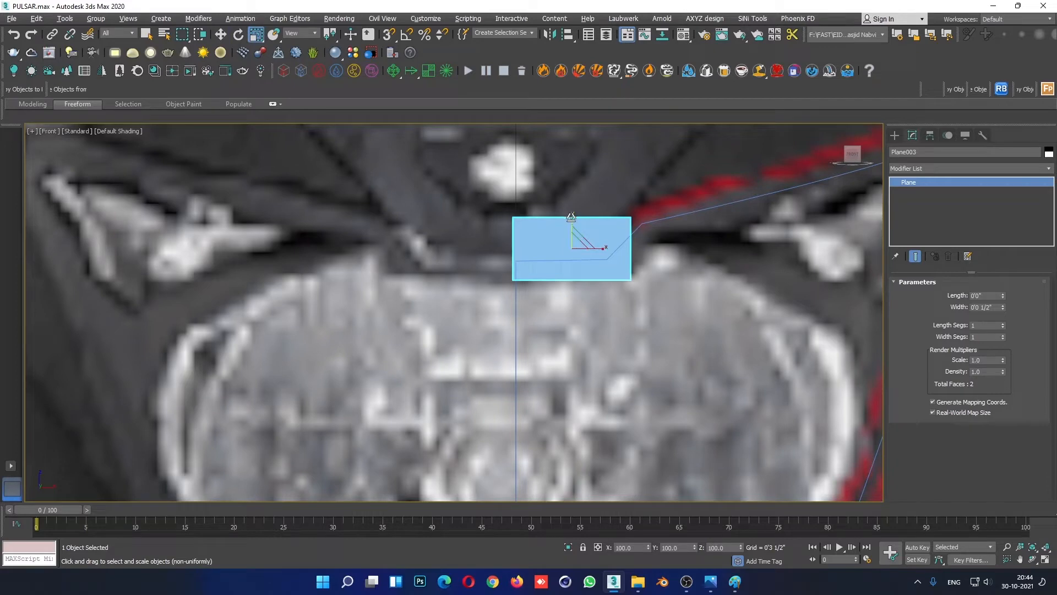
left_click_drag(571, 217, 574, 264)
key("w")
left_click_drag(570, 222, 570, 232)
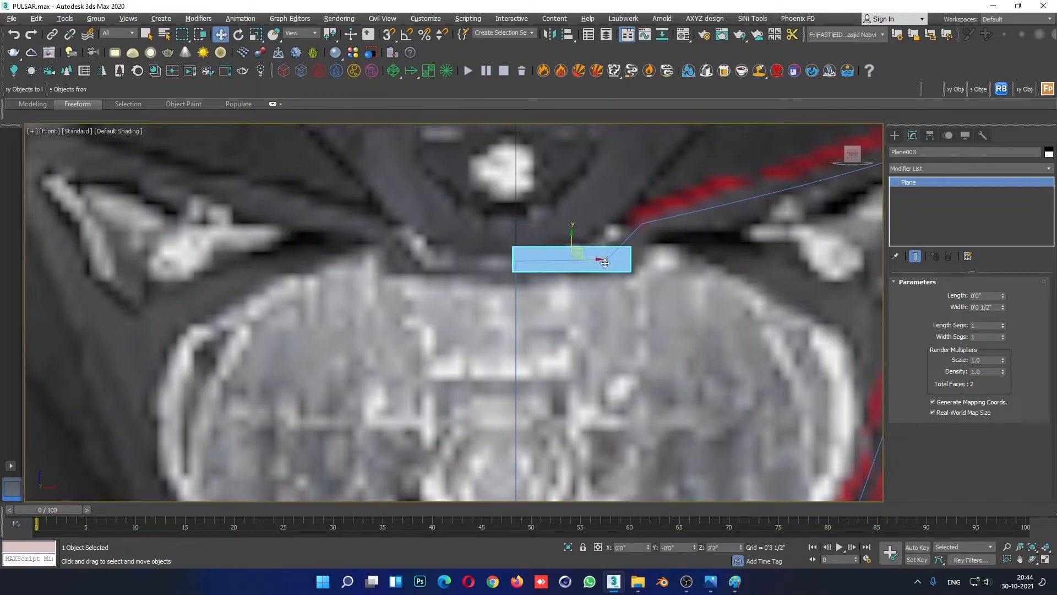
Step: Convert the plane to Editable Poly and move its two outer vertices inward to the surround spline's first bend
scroll(660, 315, "down", 4)
scroll(635, 299, "up", 4)
right_click(635, 300)
mouse_move(694, 366)
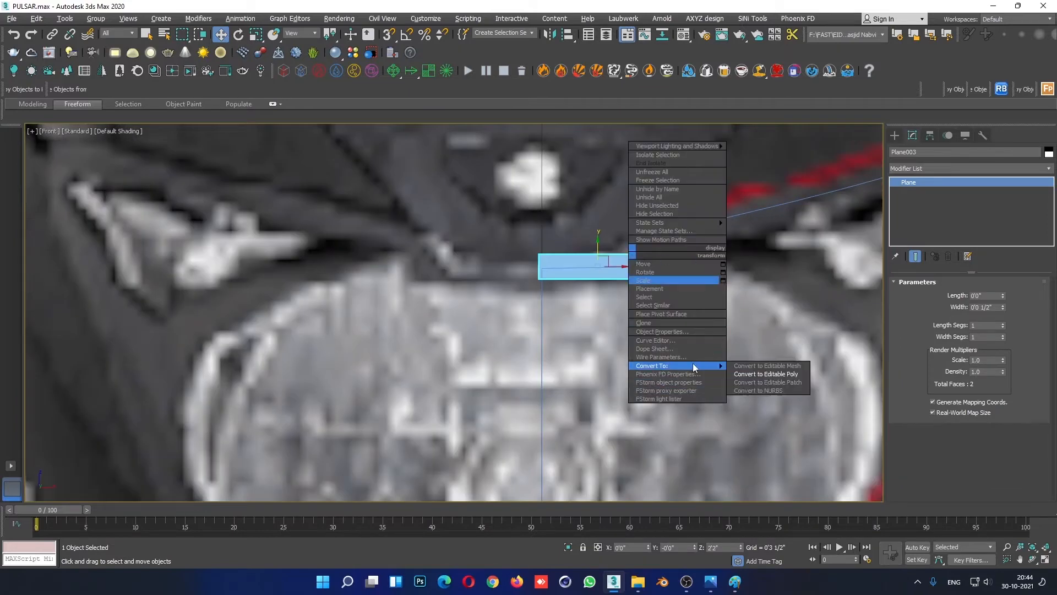
left_click(792, 375)
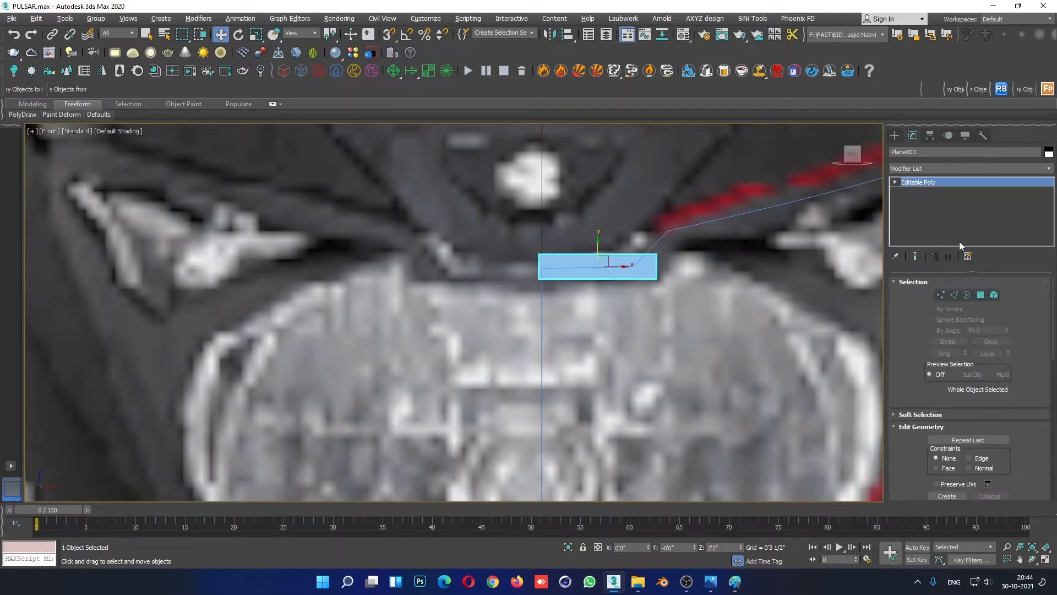
left_click(942, 298)
left_click_drag(621, 194, 695, 311)
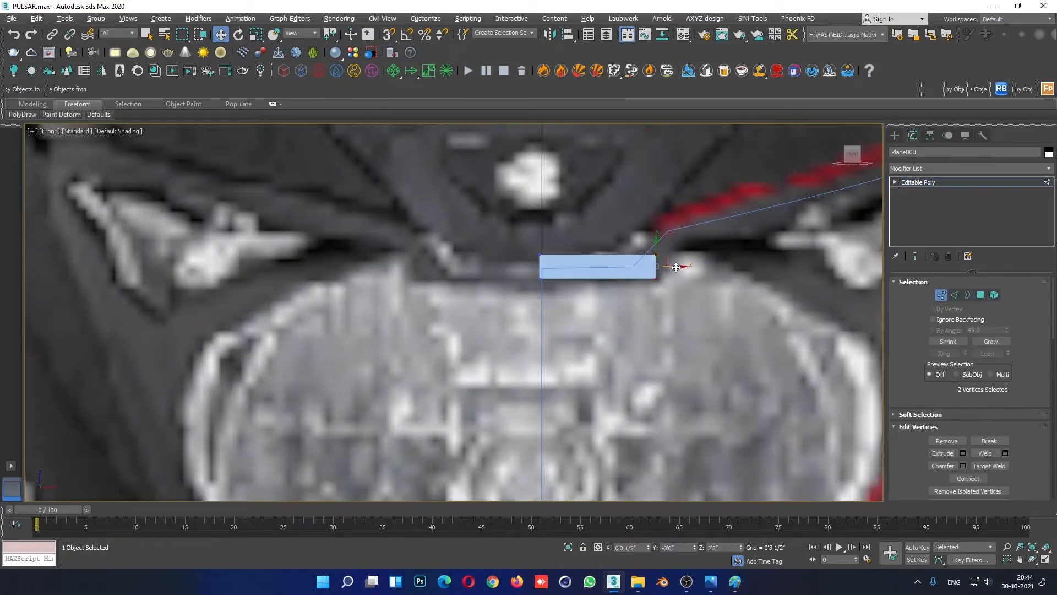
left_click_drag(675, 268, 658, 273)
Step: Move the plane forward to the surround spline's front upper tip in the Right view and tilt it to about 63 degrees
scroll(666, 310, "down", 8)
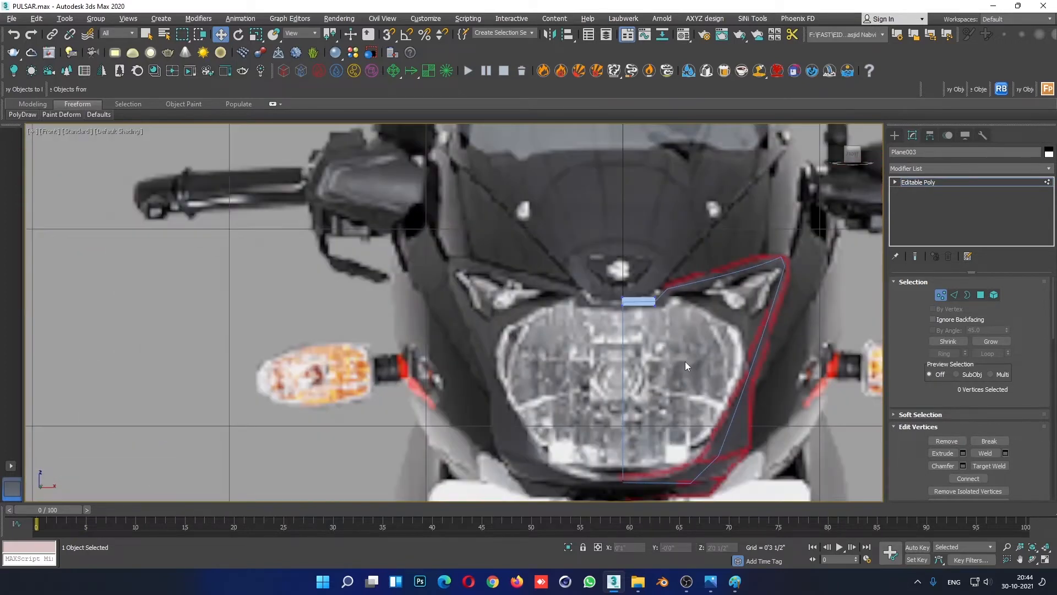
key("alt+w")
left_click(283, 417)
key("alt+w")
scroll(406, 336, "down", 6)
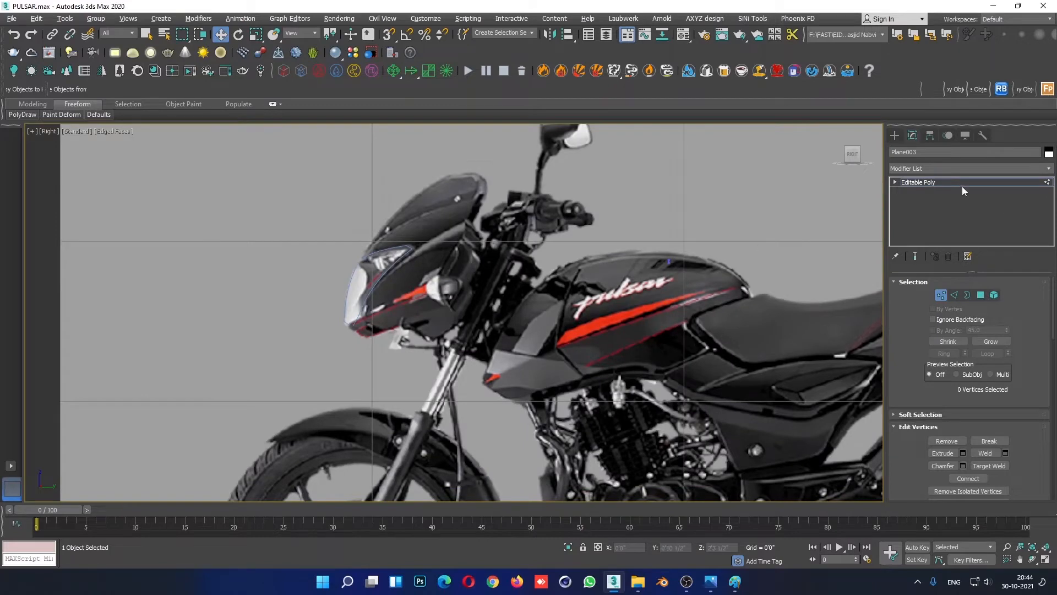
left_click(962, 187)
left_click_drag(687, 264, 384, 251)
scroll(364, 270, "up", 5)
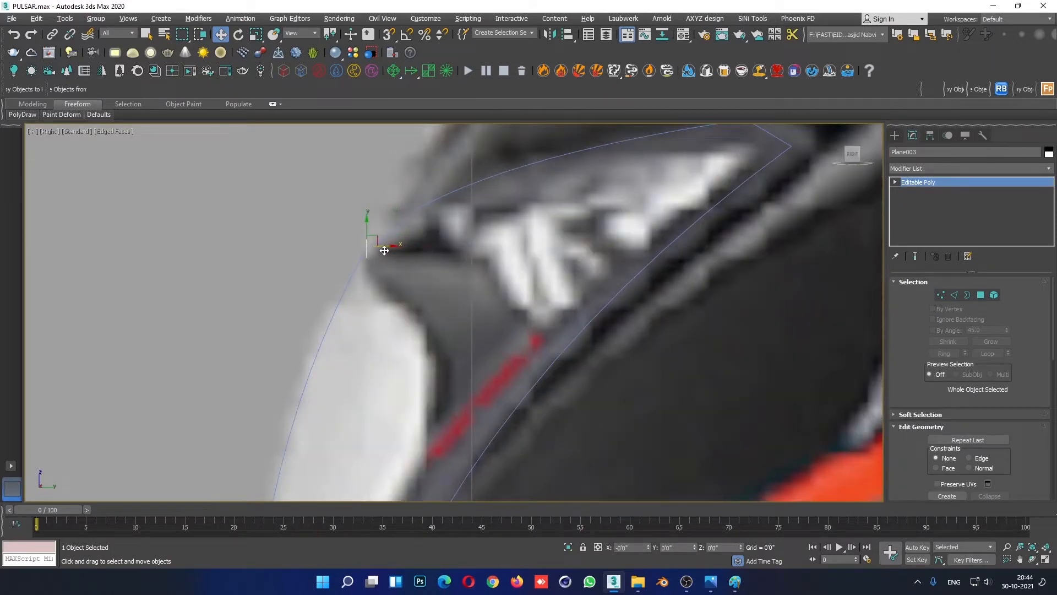
key("e")
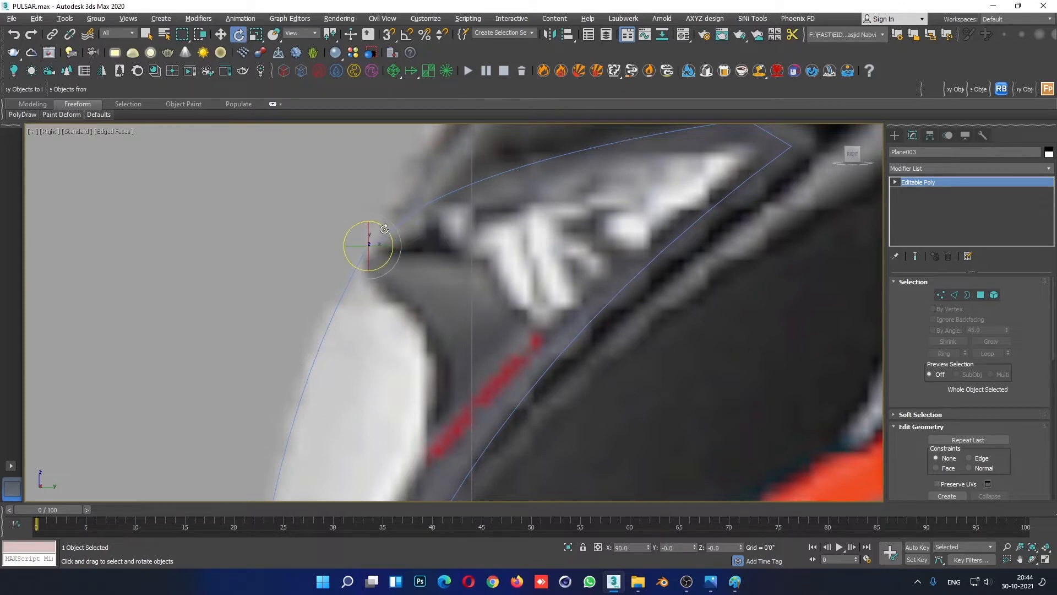
left_click_drag(384, 229, 390, 233)
Step: Extend the strip's outer edge partway up the surround spline's short slanted segment in the Front view and rotate it perpendicular to the spline
key("alt+w")
key("alt+w")
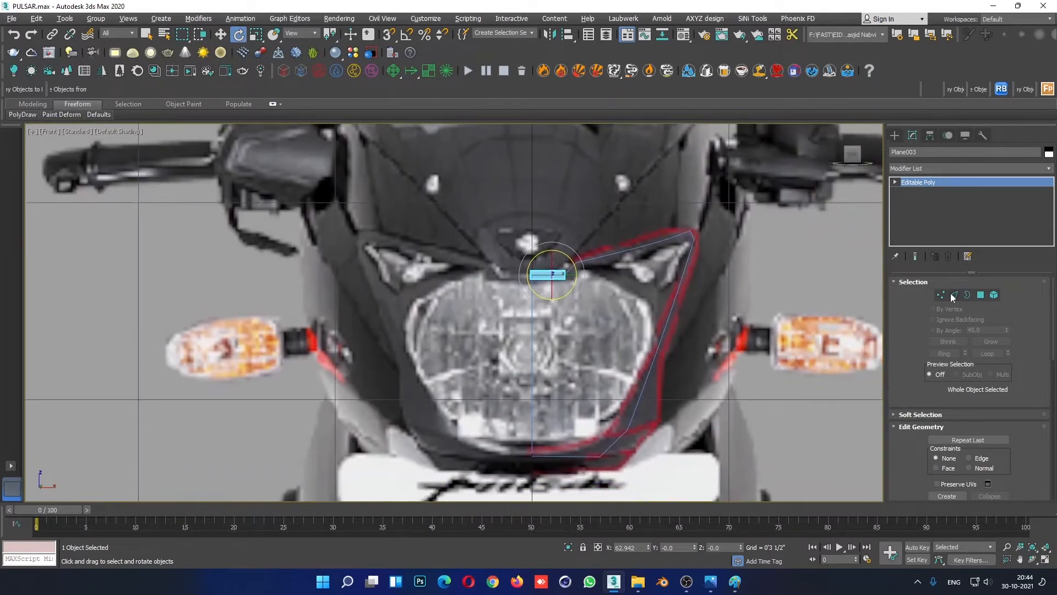
left_click(951, 295)
scroll(574, 289, "up", 6)
left_click(586, 372)
scroll(606, 375, "down", 3)
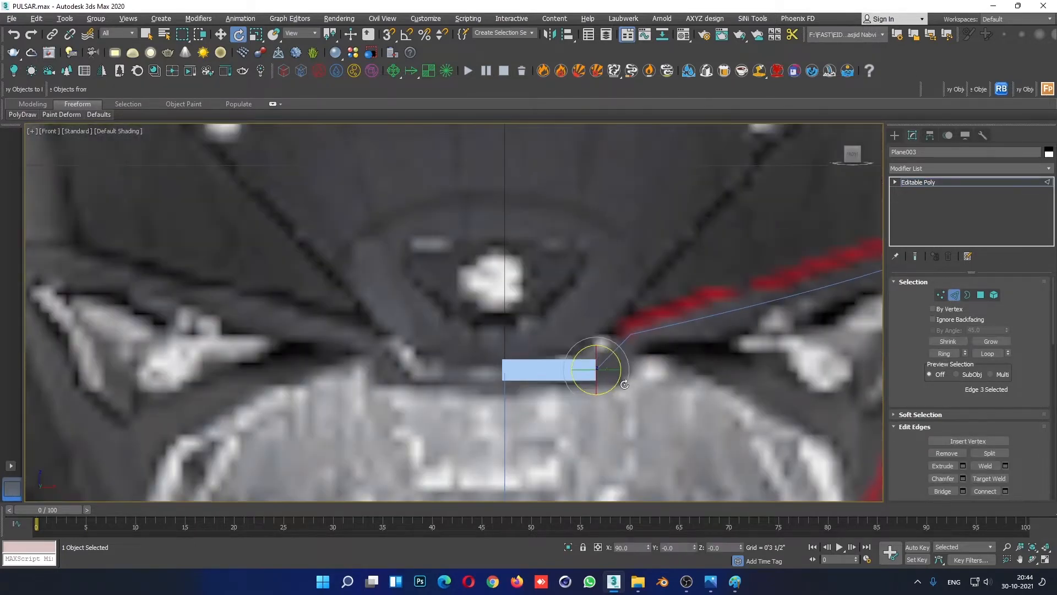
scroll(621, 374, "up", 3)
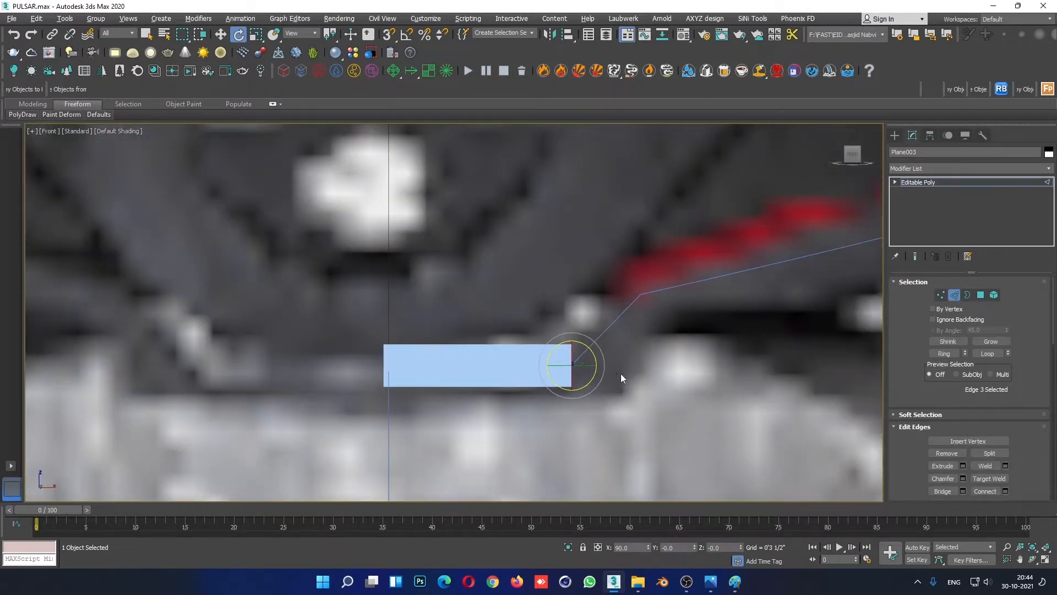
key("w")
middle_click_drag(586, 377, 547, 372)
left_click_drag(553, 359, 578, 294, "shift")
key("e")
key("w")
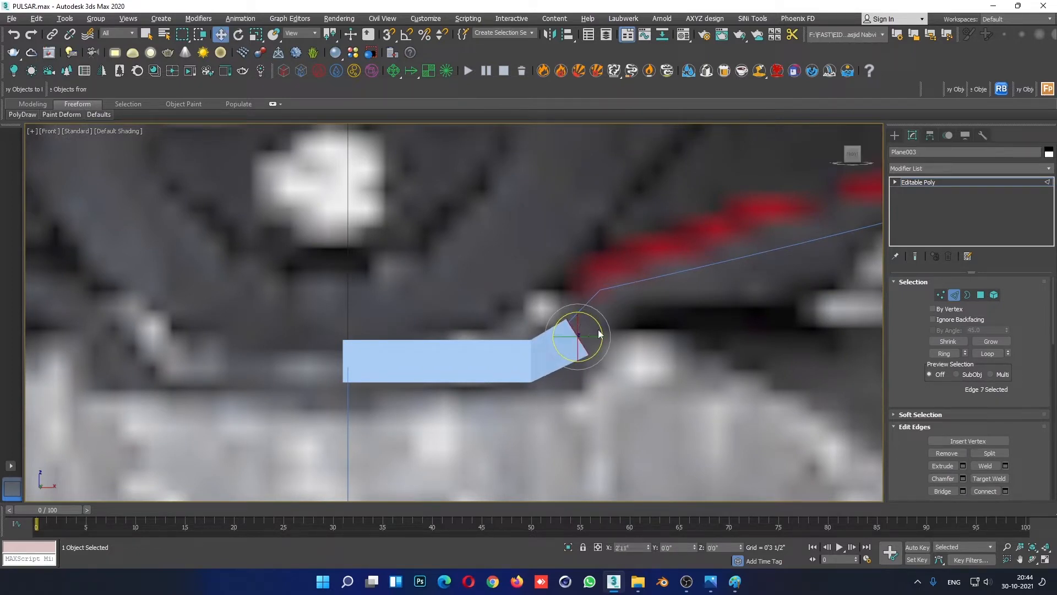
mouse_move(579, 331)
left_mouse_down()
mouse_move(564, 334)
mouse_move(576, 335)
left_mouse_up()
scroll(576, 335, "down", 3)
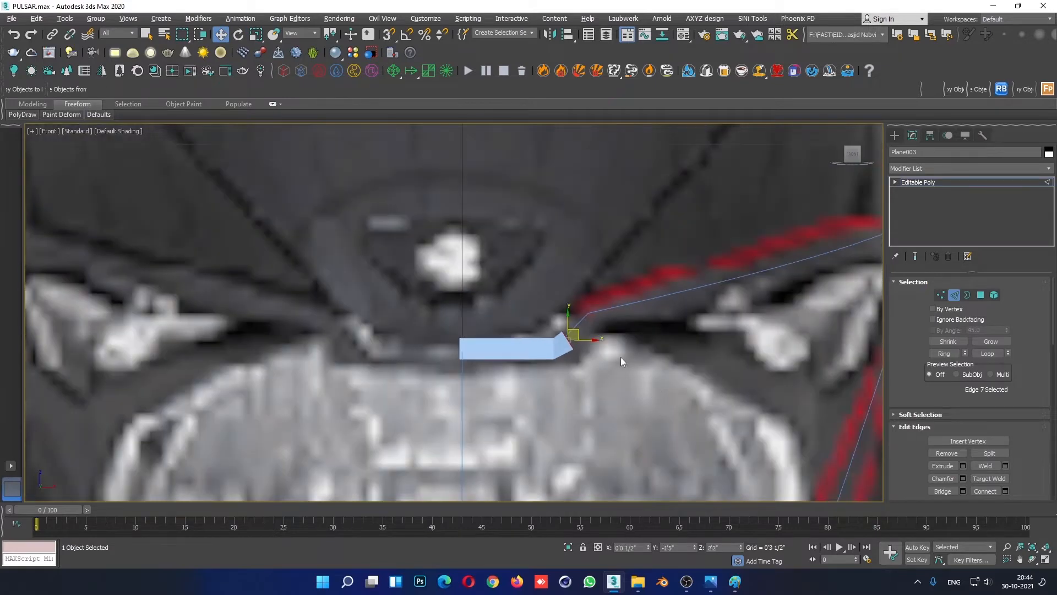
Step: Switch to Photos and examine the headlight surround's upper centre in the bajaj-new-pulsar-150cc-dtsi-head-light-view.jpg reference photo
mouse_move(710, 581)
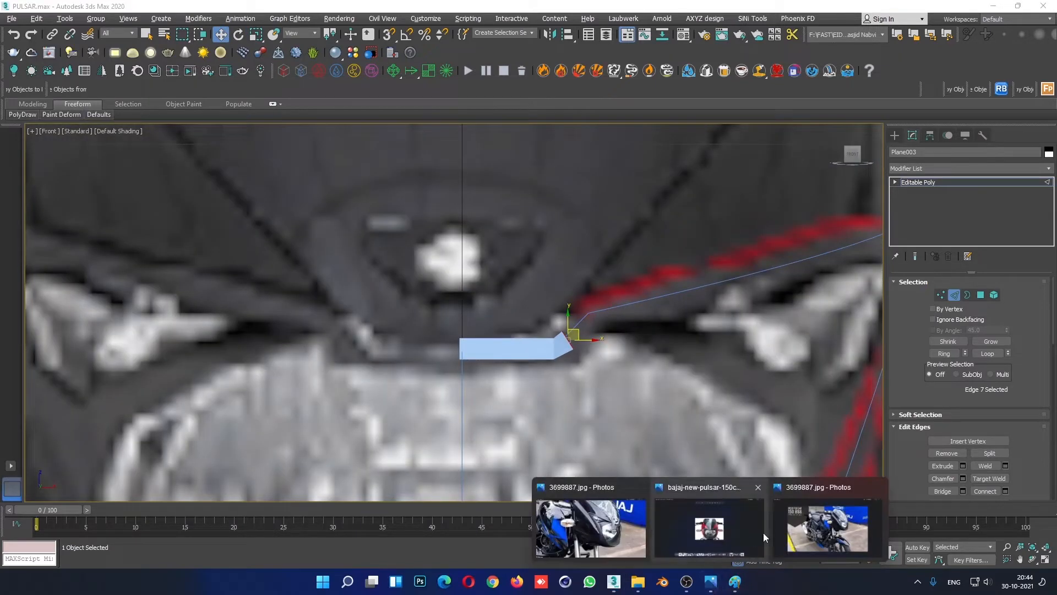
left_click(708, 524)
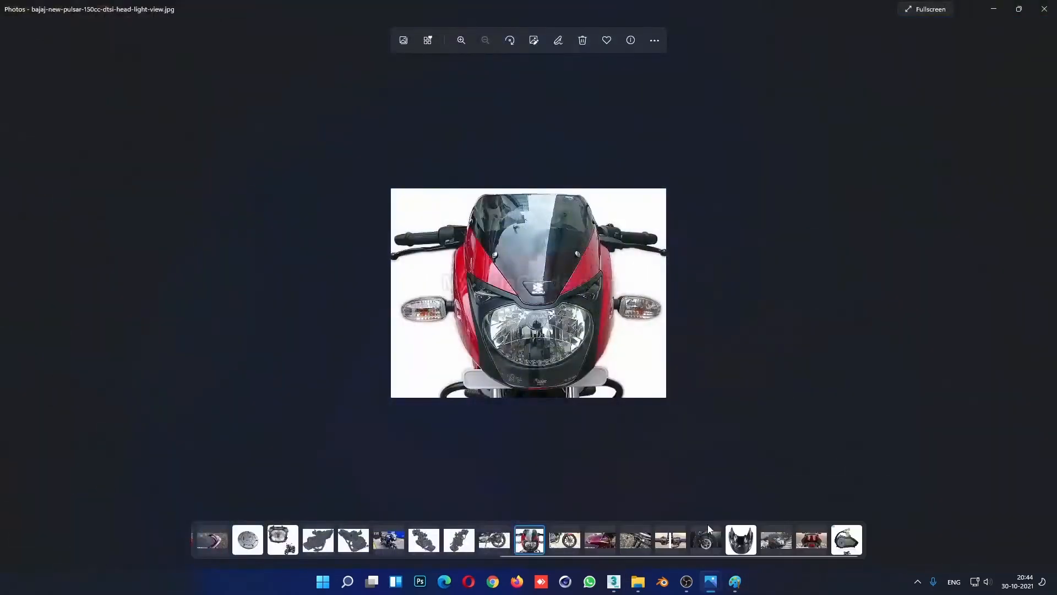
scroll(529, 299, "up", 5)
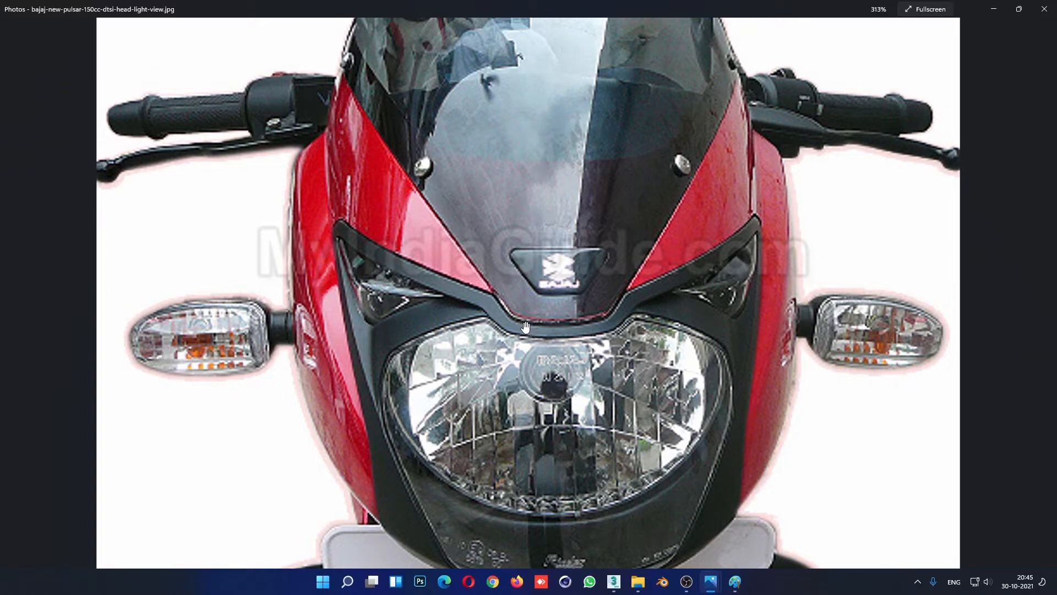
scroll(637, 381, "down", 5)
left_click(994, 15)
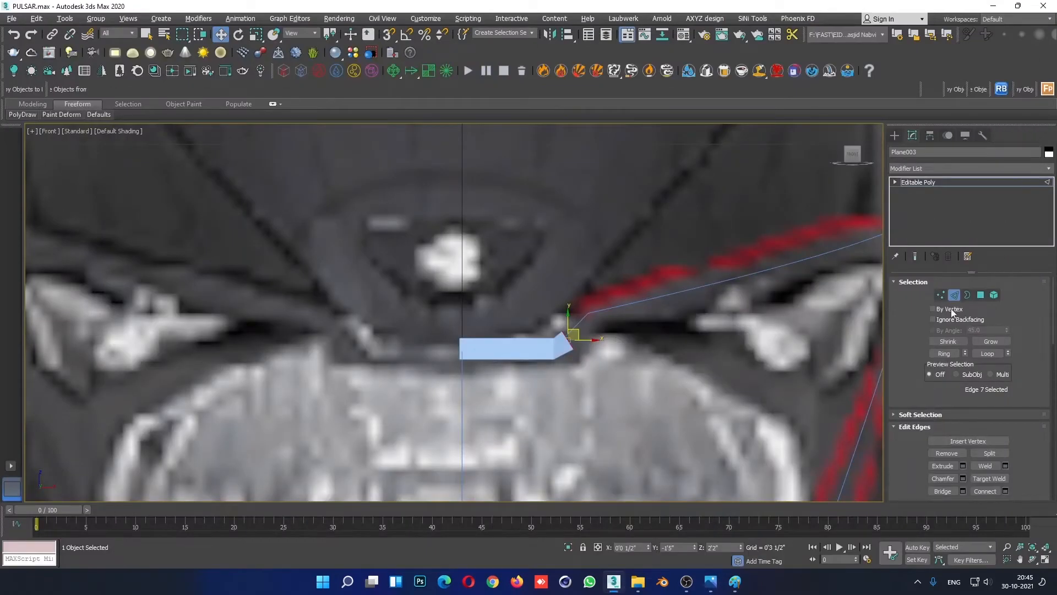
Step: Curve the strip's first section by slightly raising its outer vertices and adding one connecting edge across its middle, lowered slightly
key("1")
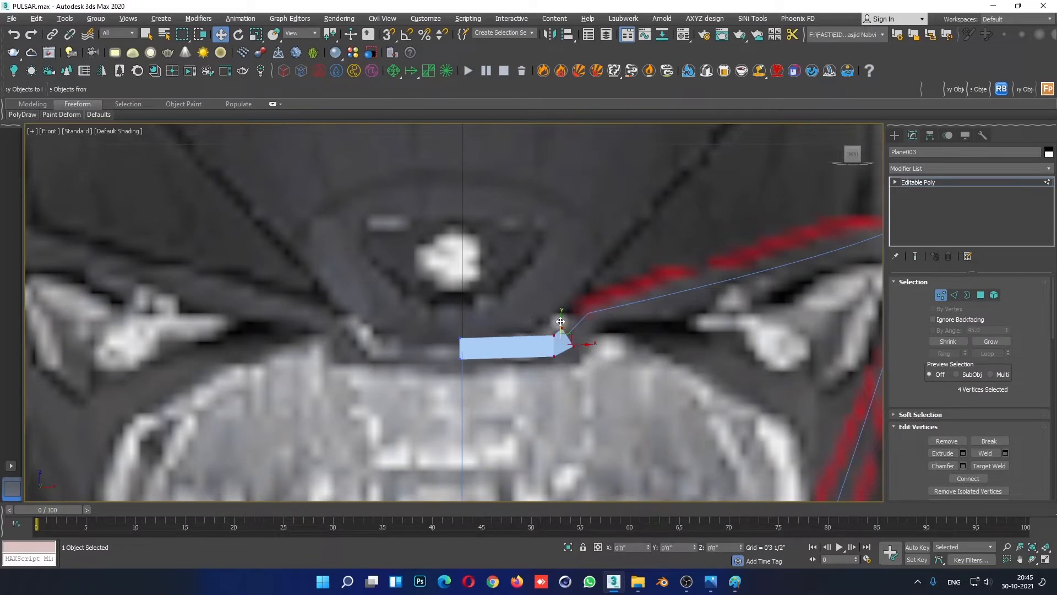
key("2")
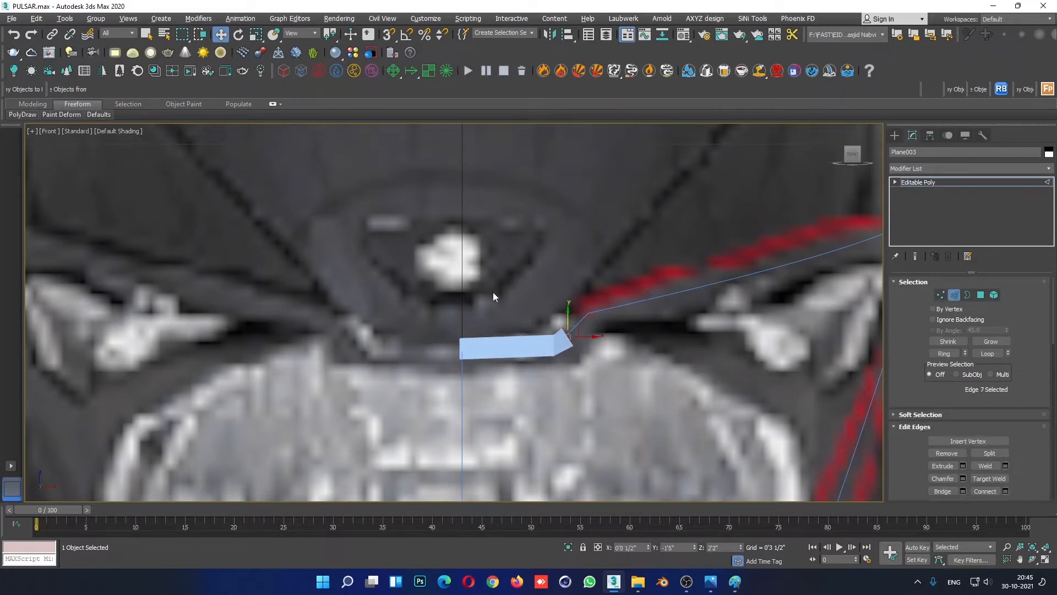
left_click_drag(518, 454, 518, 454)
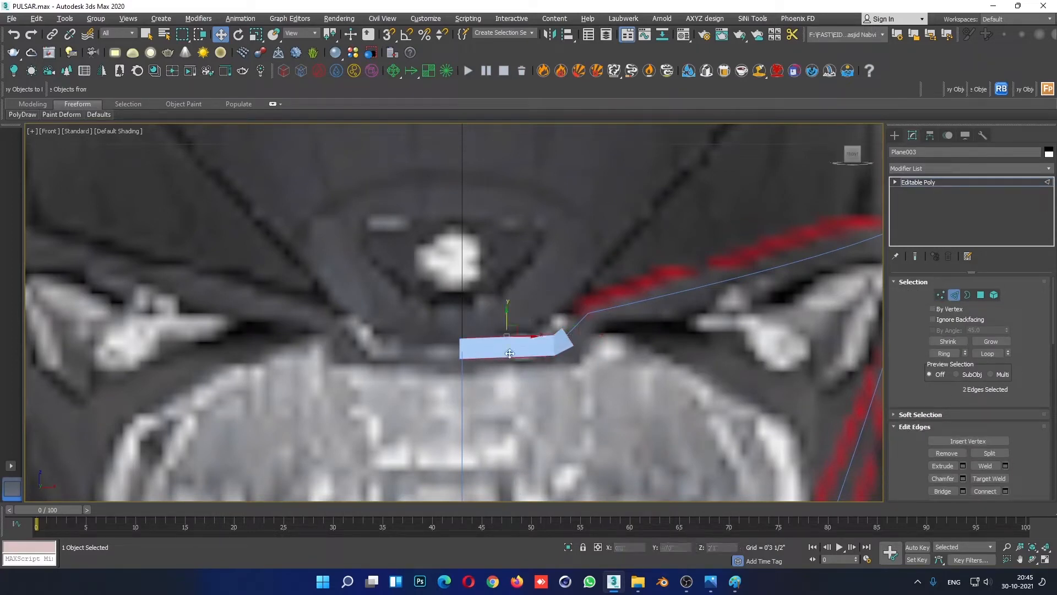
right_click(507, 339)
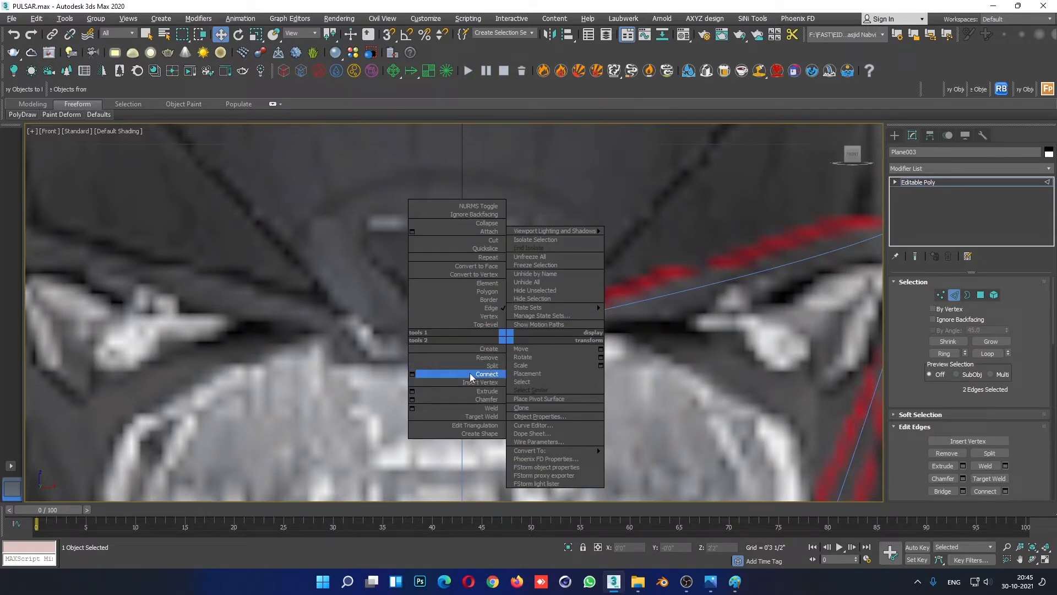
left_click(412, 374)
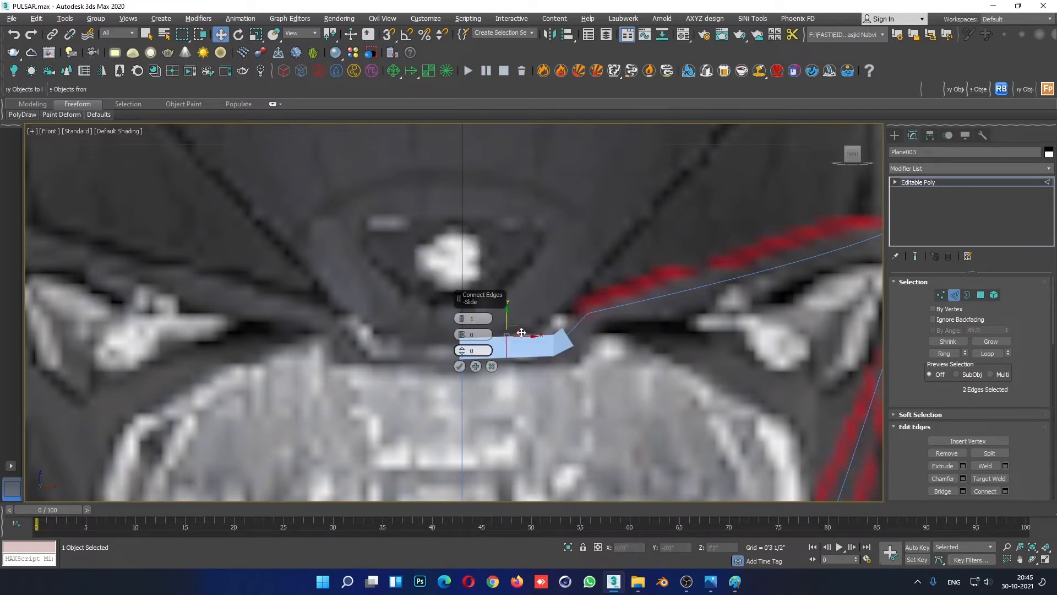
left_click(460, 367)
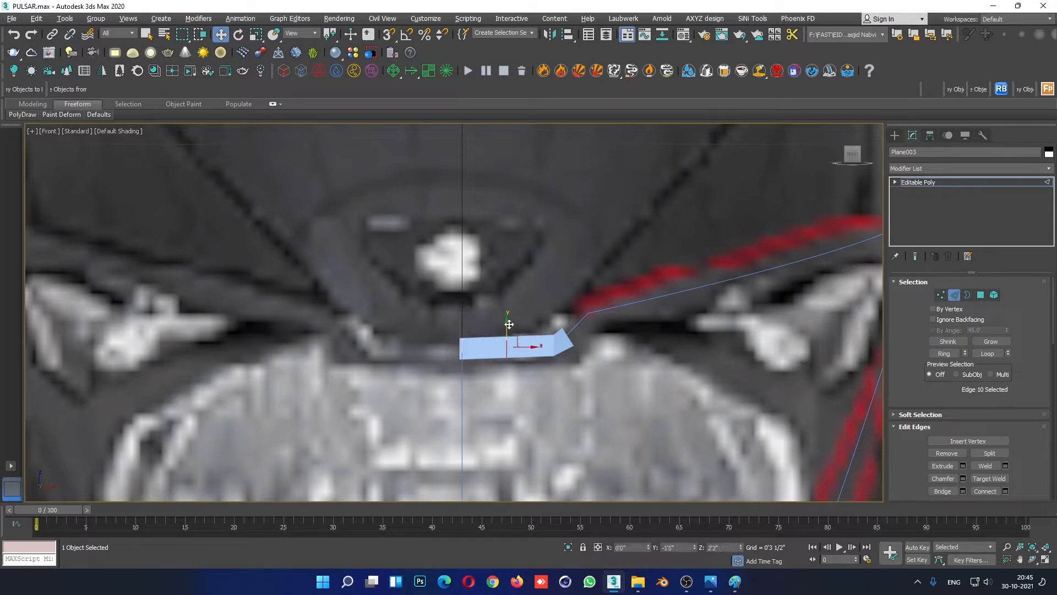
left_click_drag(507, 326, 507, 326)
middle_click_drag(566, 354, 573, 364)
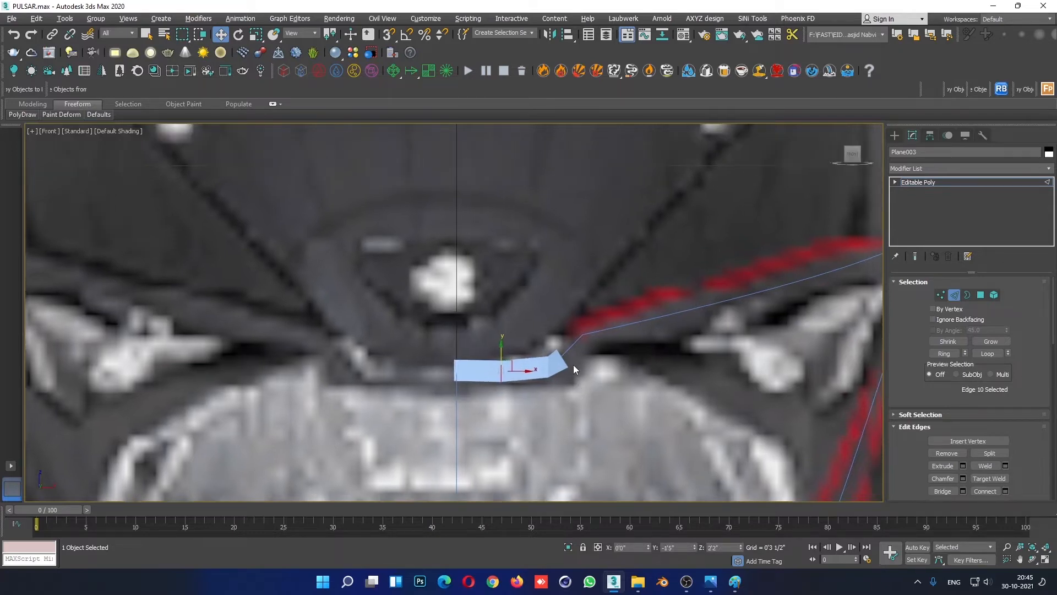
Step: Move the strip's outer end edge backward in the Perspective view onto the surround spline
key("alt+w")
middle_click(739, 417)
key("alt+w")
middle_click_drag(739, 418, 672, 389, "alt")
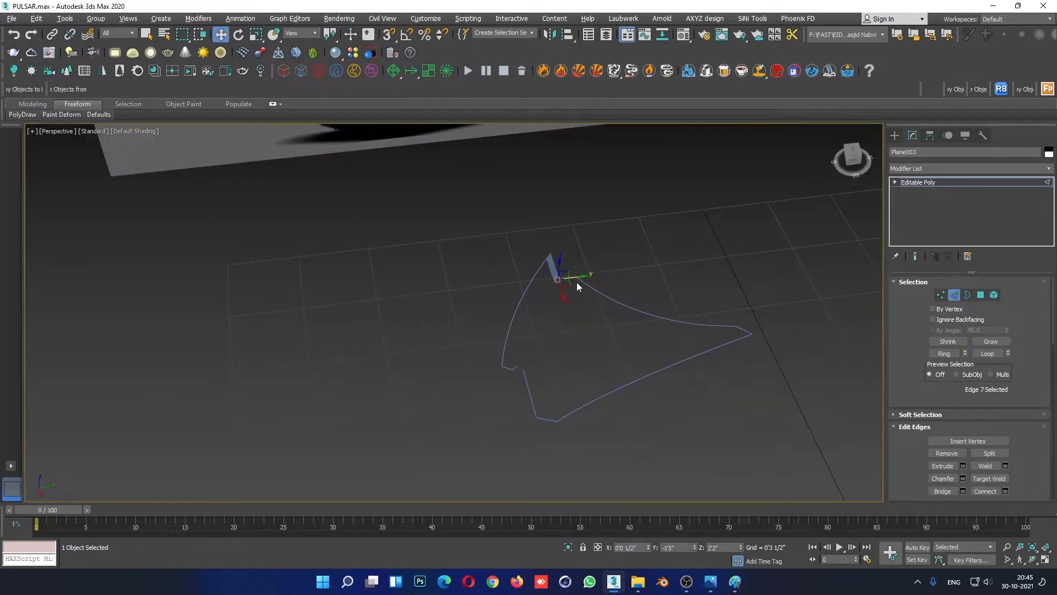
middle_click_drag(577, 282, 549, 282, "alt")
scroll(552, 273, "up", 4)
scroll(564, 317, "down", 2)
middle_click_drag(564, 318, 587, 368, "alt")
scroll(571, 314, "down", 1)
left_click(948, 185)
left_click(956, 294)
left_click_drag(582, 372, 605, 385, "shift")
middle_click_drag(596, 394, 636, 344, "alt")
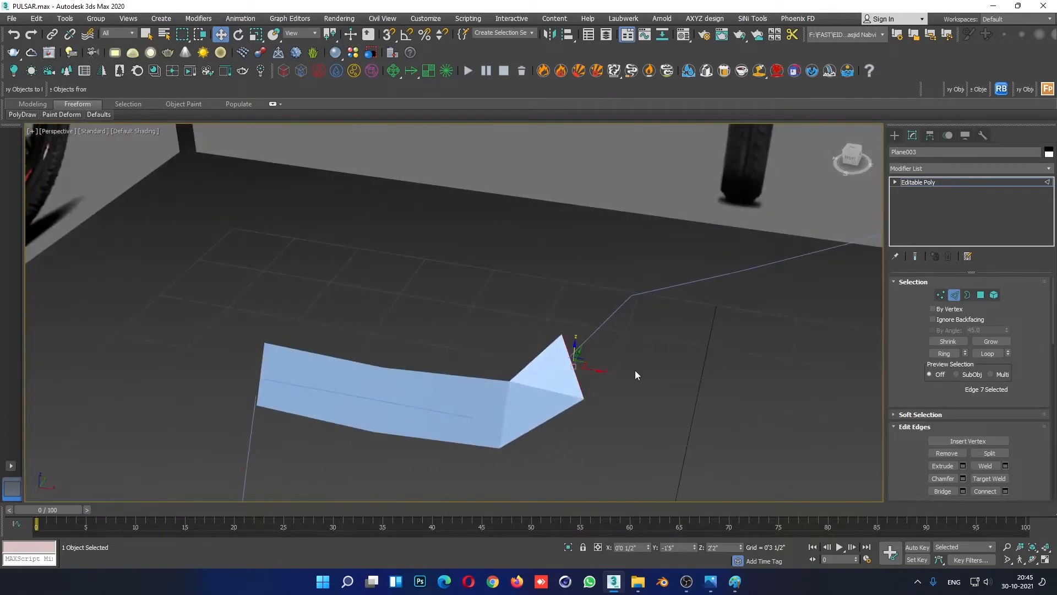
Step: Extend the strip's outer edge in the Front view up to the surround spline's second bend
key("alt+w")
middle_click(762, 214)
key("alt+w")
middle_click_drag(560, 309, 487, 313)
scroll(487, 313, "up", 2)
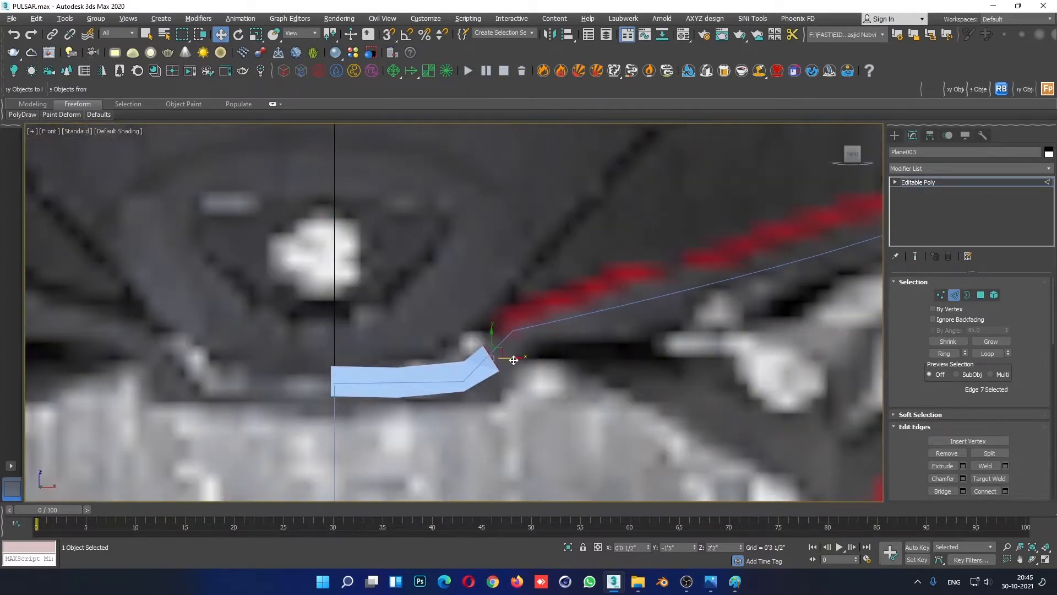
left_click_drag(504, 353, 524, 330, "shift")
Step: Align the strip's new end edge and the edge before it with the surround spline's curve in the Right view
key("alt+w")
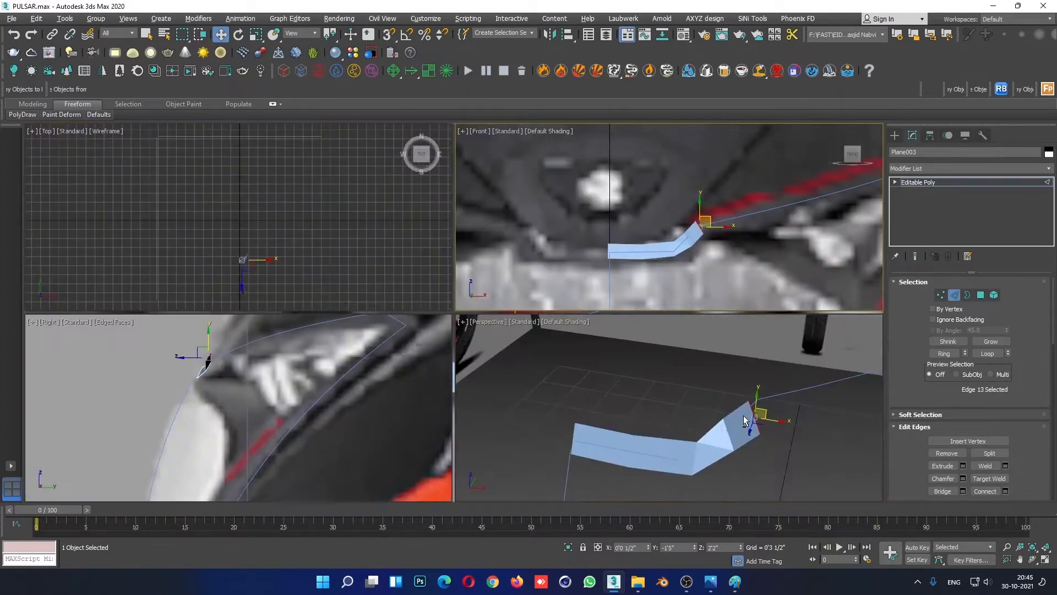
middle_click_drag(744, 425, 774, 293, "alt")
middle_click(291, 431)
key("alt+w")
scroll(324, 319, "up", 4)
middle_click_drag(428, 198, 439, 337)
left_click_drag(512, 257, 510, 265)
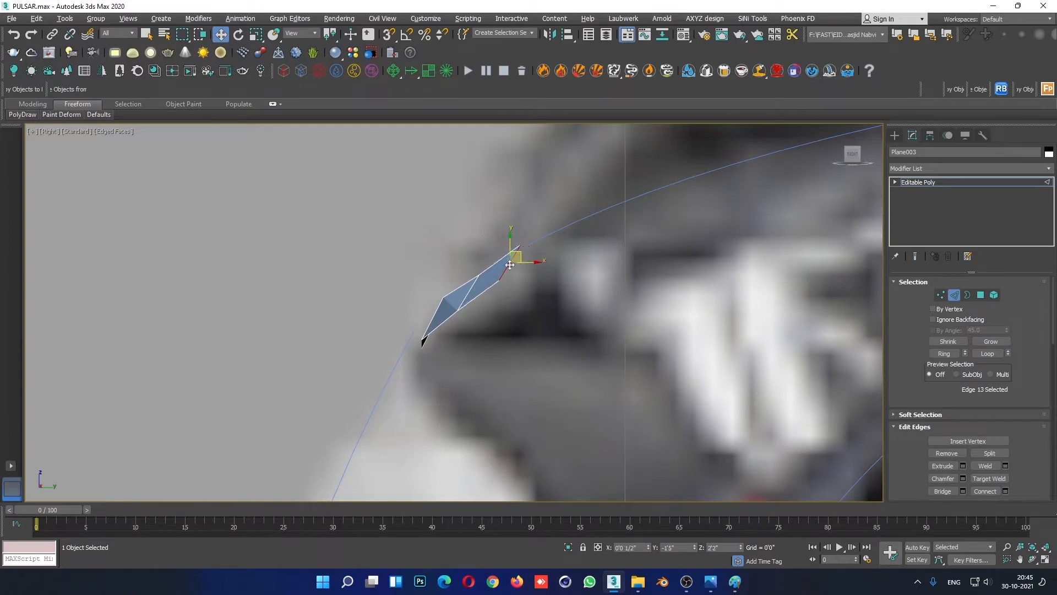
left_click(469, 286)
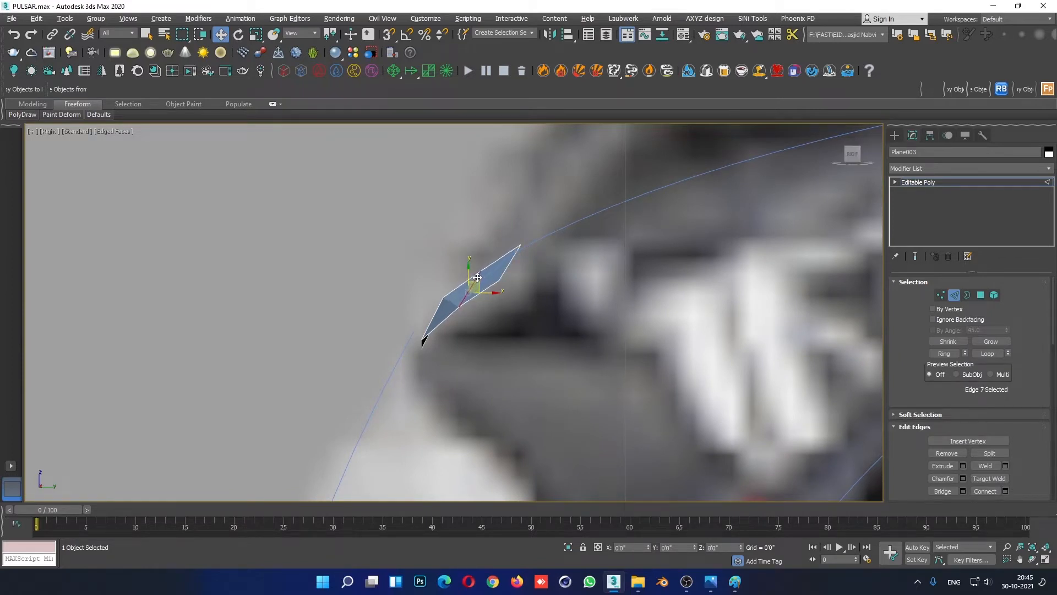
Step: Shift the surround spline's middle vertex on the long upper curve slightly backward and fine-tune its second bend vertex in the Right view
scroll(623, 355, "down", 4)
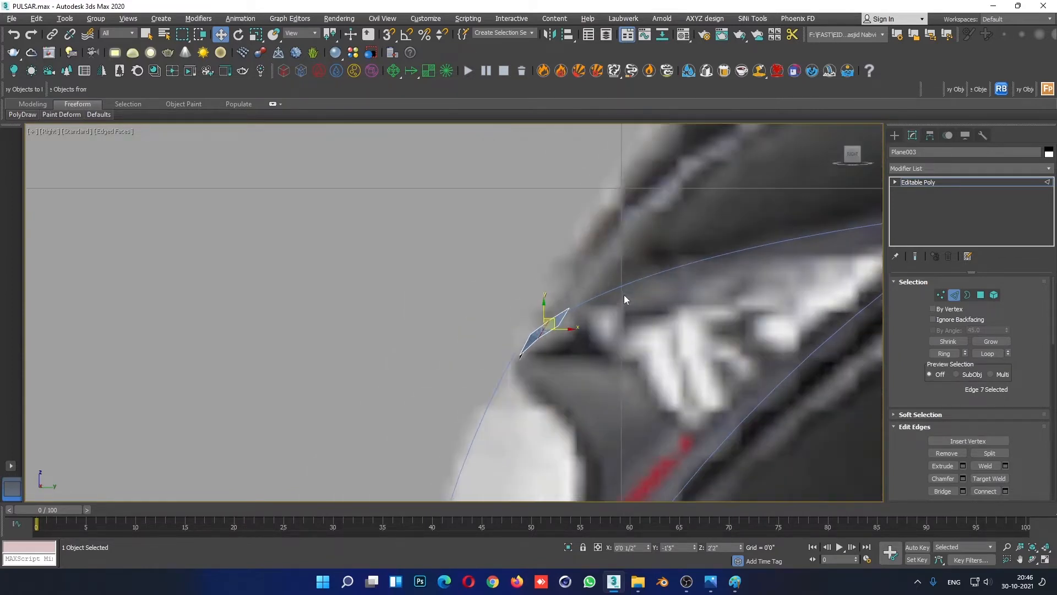
middle_click_drag(595, 300, 543, 310)
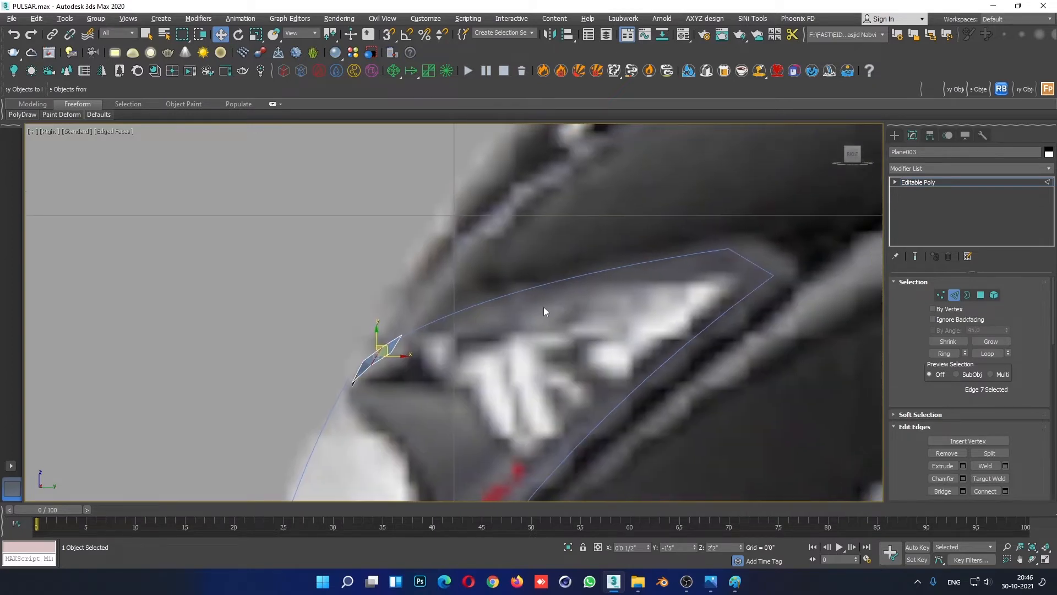
left_click(496, 298)
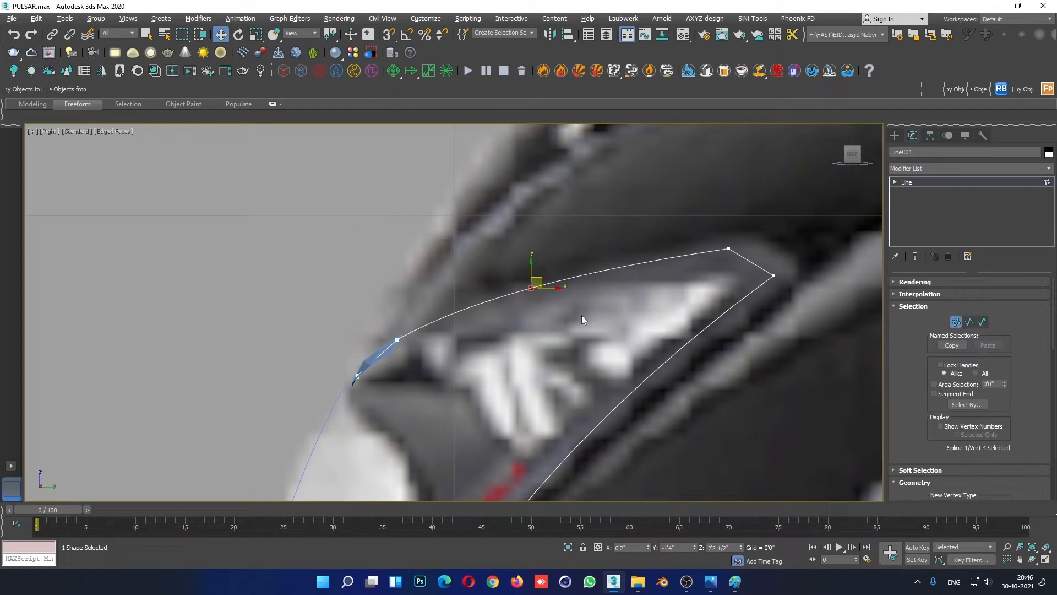
left_click_drag(542, 280, 560, 279)
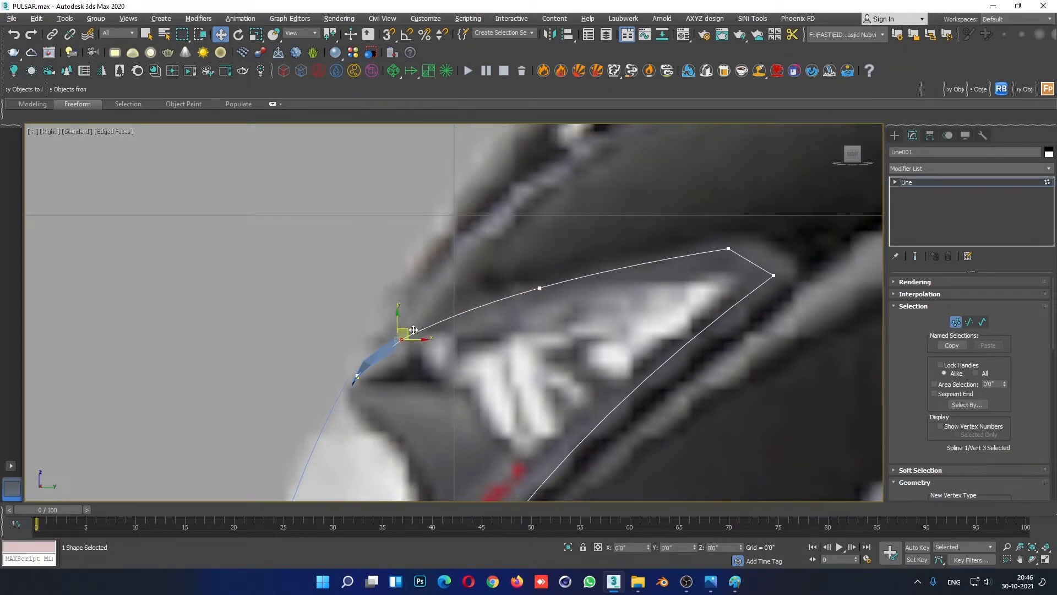
left_click_drag(414, 330, 414, 330)
left_click(947, 181)
left_click(833, 357)
Step: Adjust the strip's vertices along the slanted section and at its outer end in the Front view to follow the spline evenly
key("alt+w")
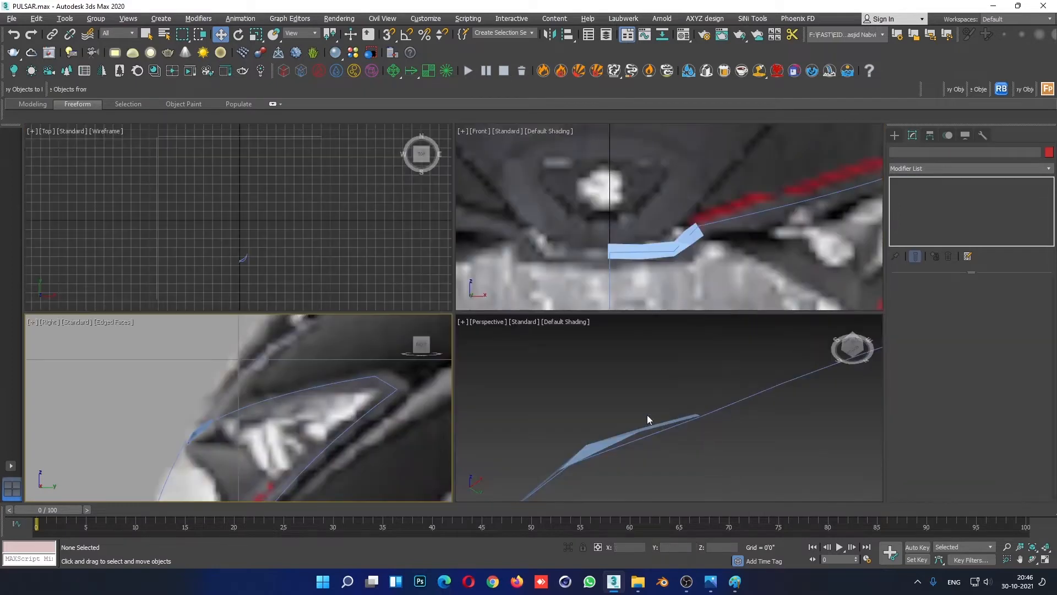
left_click(633, 431)
key("z")
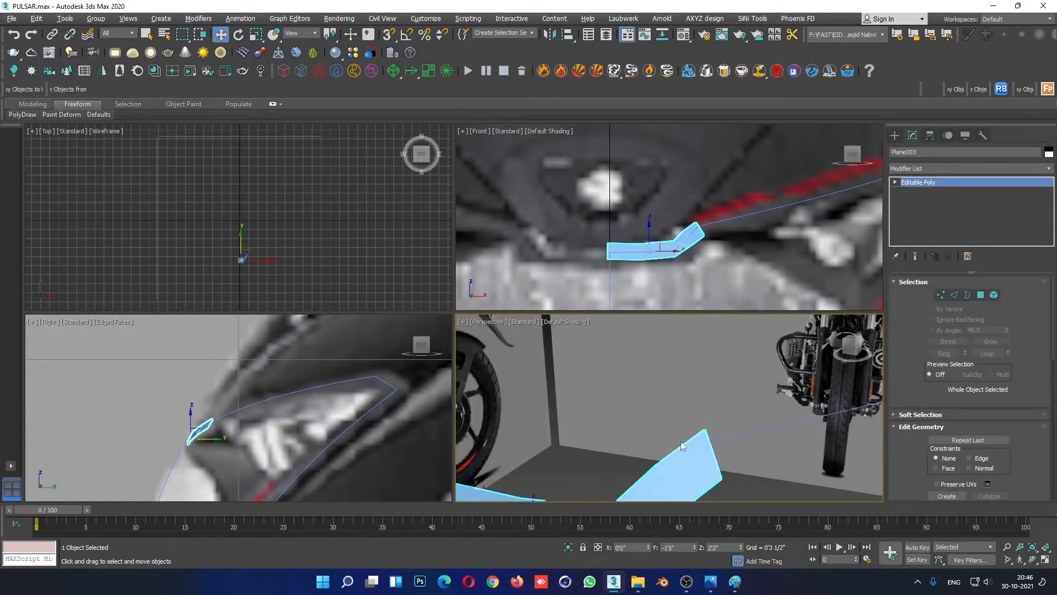
middle_click_drag(709, 464, 703, 487, "alt")
left_click(941, 295)
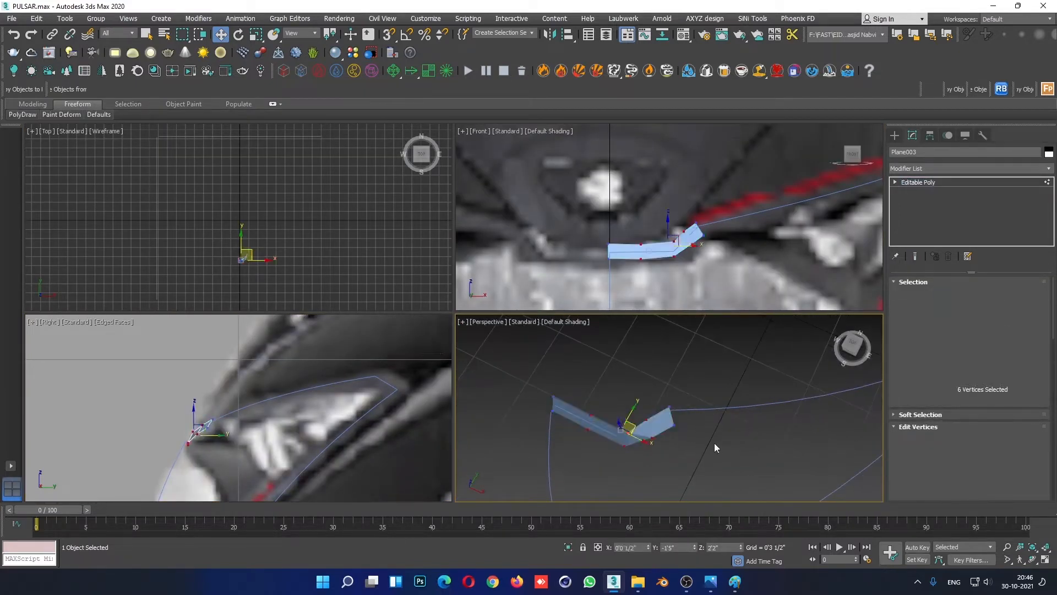
middle_click_drag(714, 443, 764, 412, "alt")
middle_click(710, 289)
key("alt+w")
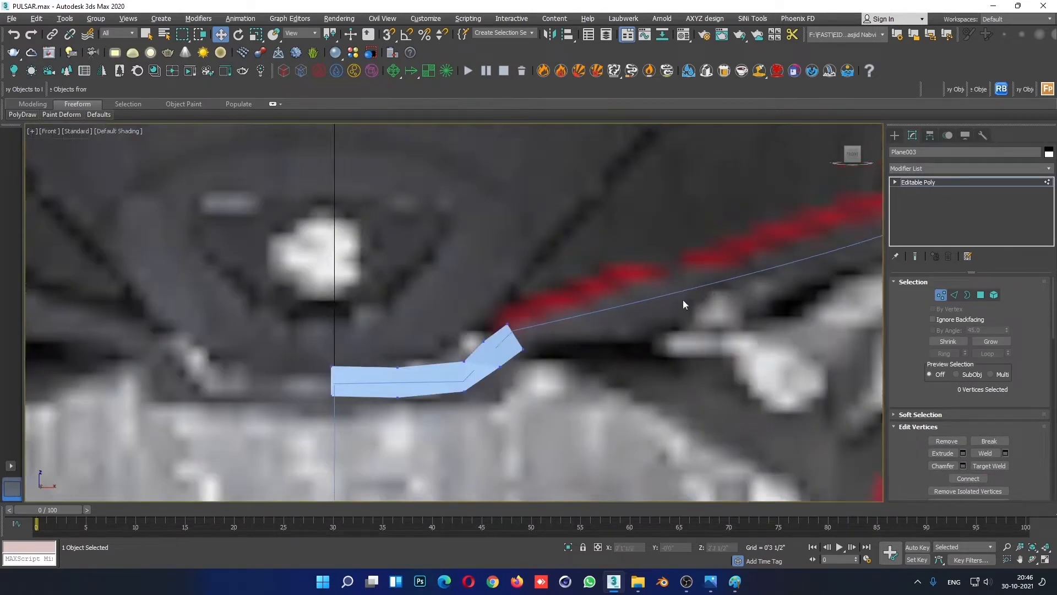
scroll(682, 301, "up", 3)
middle_click_drag(650, 345, 646, 302)
left_click(515, 347)
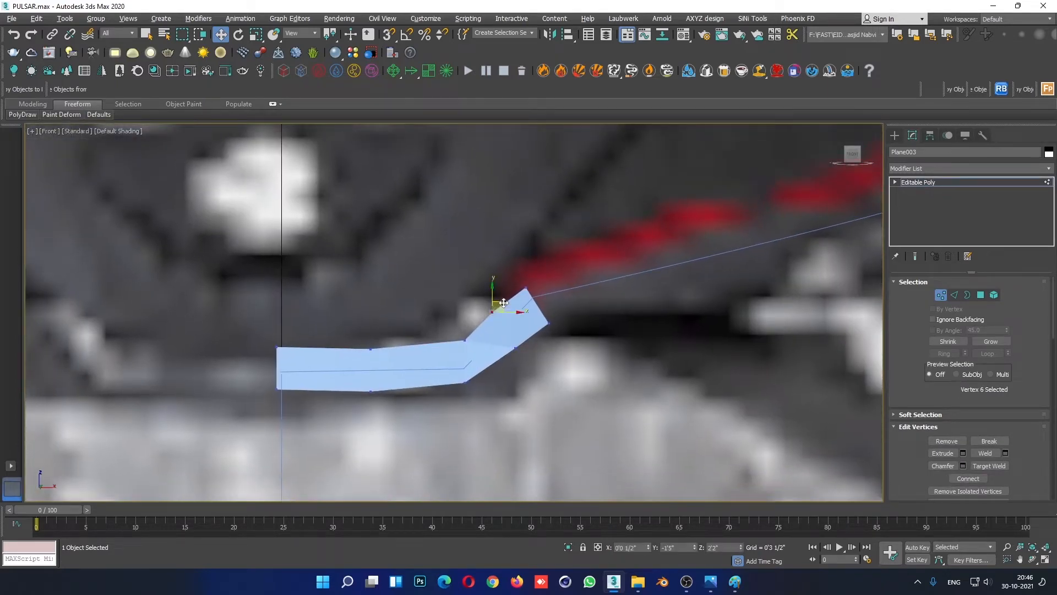
left_click(547, 324)
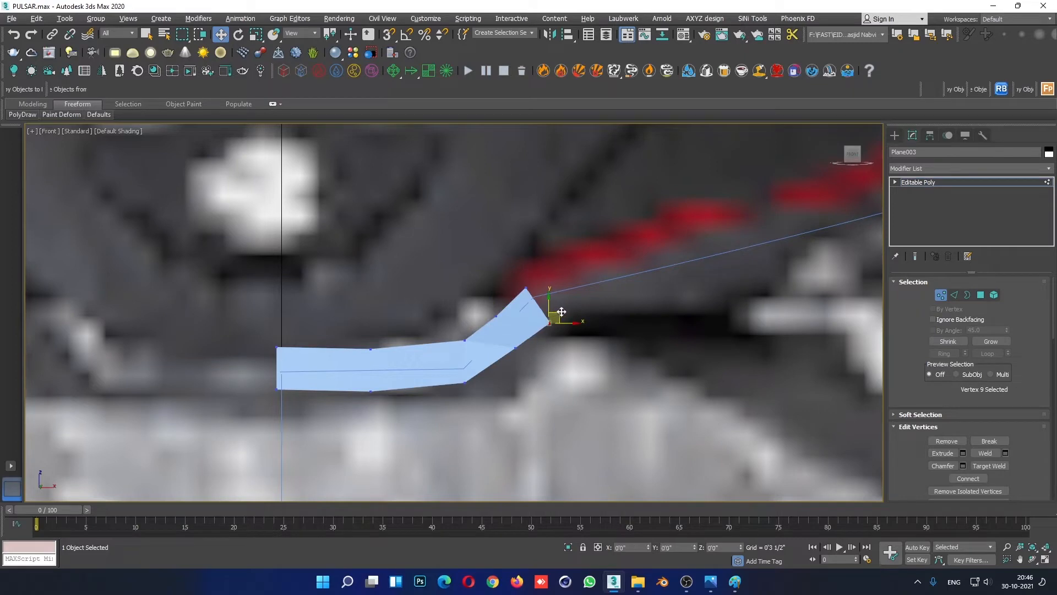
left_click_drag(539, 275, 551, 280)
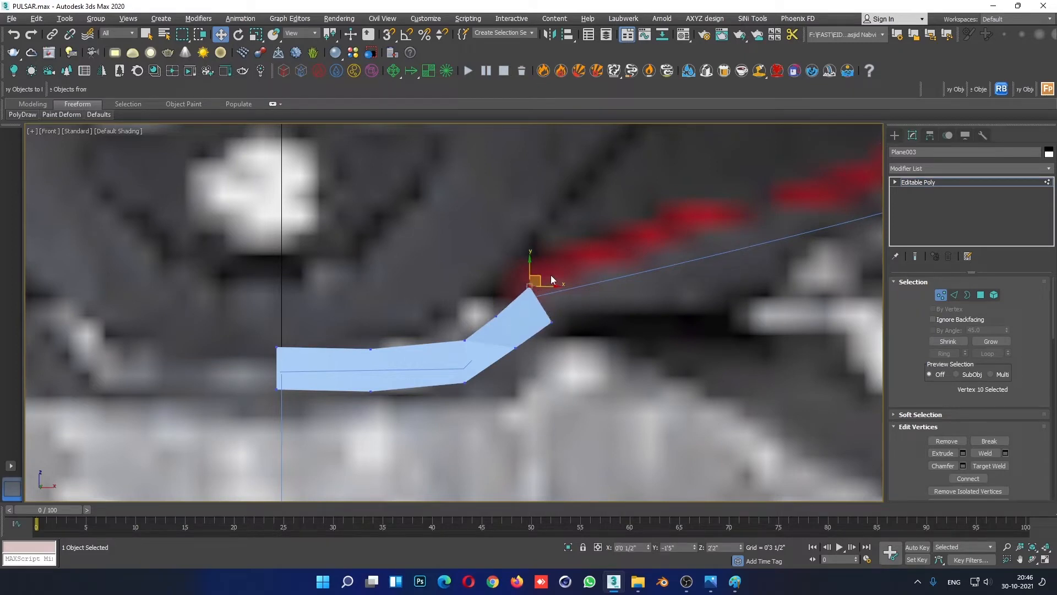
Step: Extend the strip's outer end edge along the surround spline's long upper segment in the Front view
left_click(954, 294)
scroll(496, 341, "down", 3)
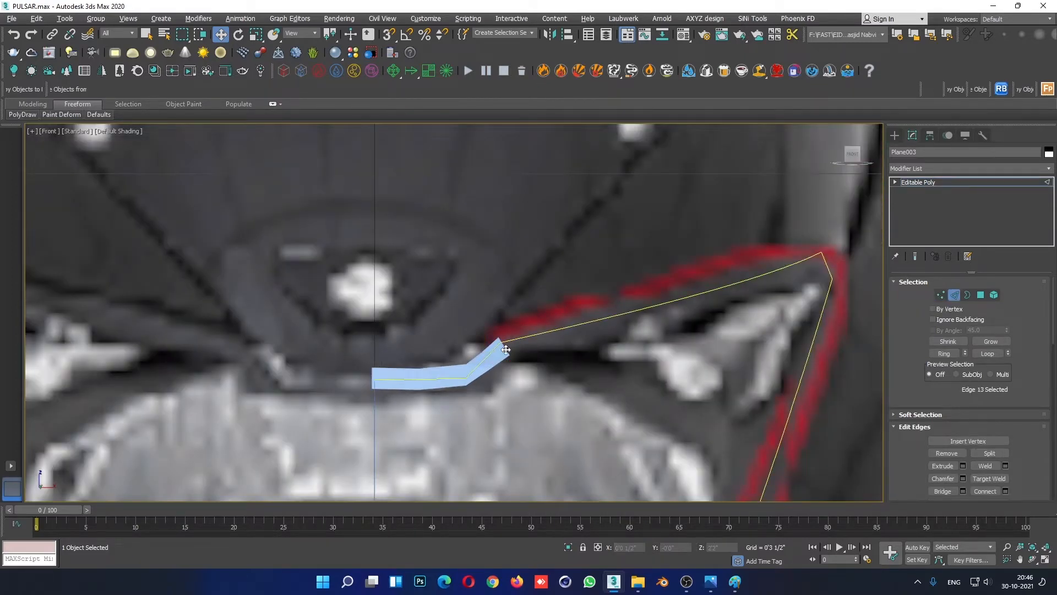
scroll(505, 347, "up", 4)
left_click_drag(503, 336, 791, 256, "shift")
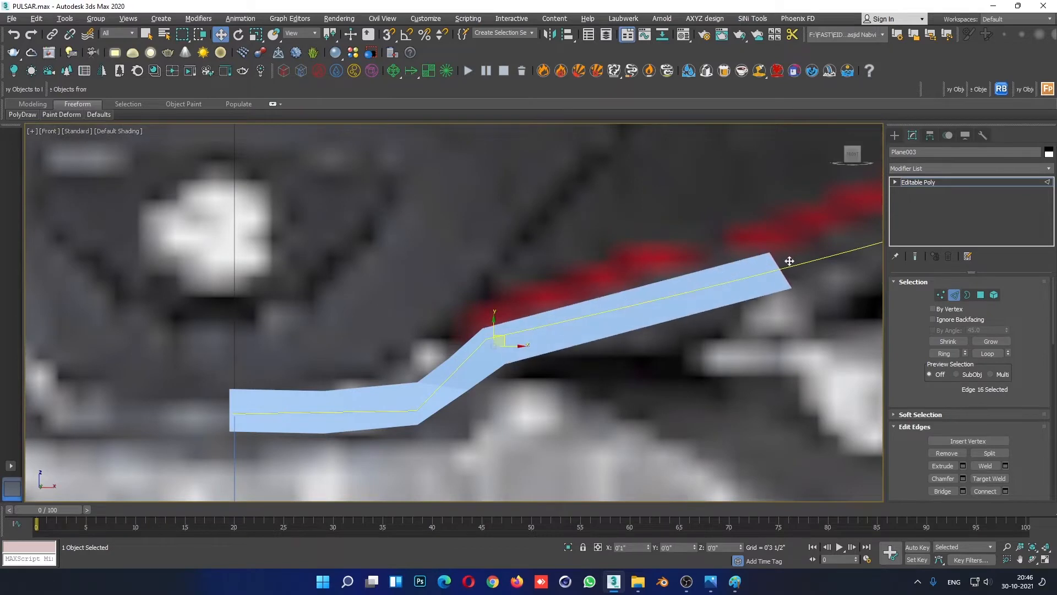
Step: Align the strip's outer end edge in depth with the surround spline in the Perspective view and compare it in the Right view
key("alt+w")
key("alt+w")
scroll(629, 412, "down", 3)
middle_click_drag(629, 412, 630, 312, "alt")
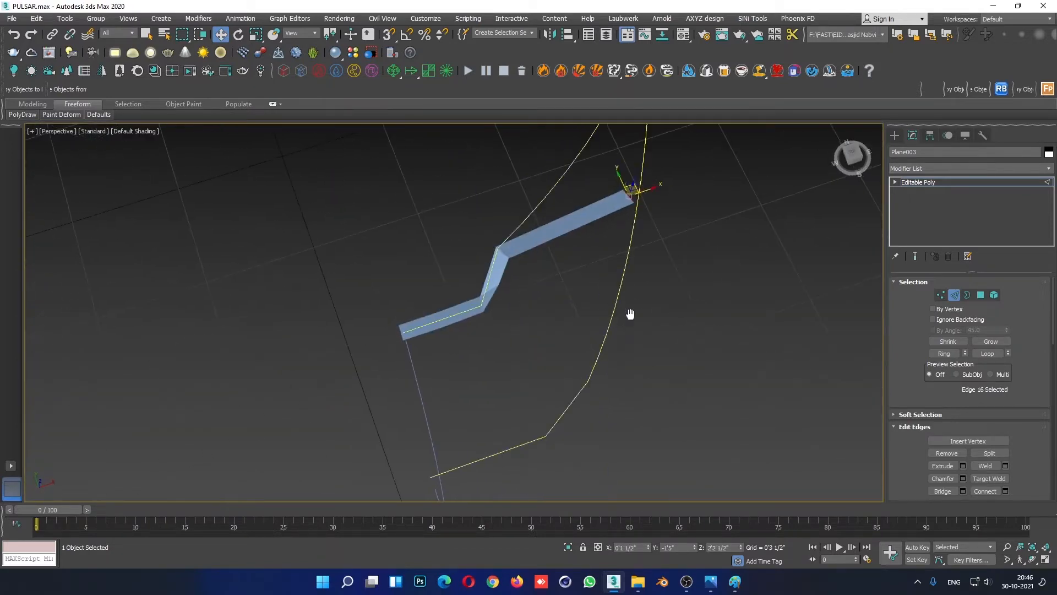
scroll(634, 313, "up", 5)
key("z")
scroll(655, 337, "down", 2)
middle_click_drag(645, 351, 709, 349, "alt")
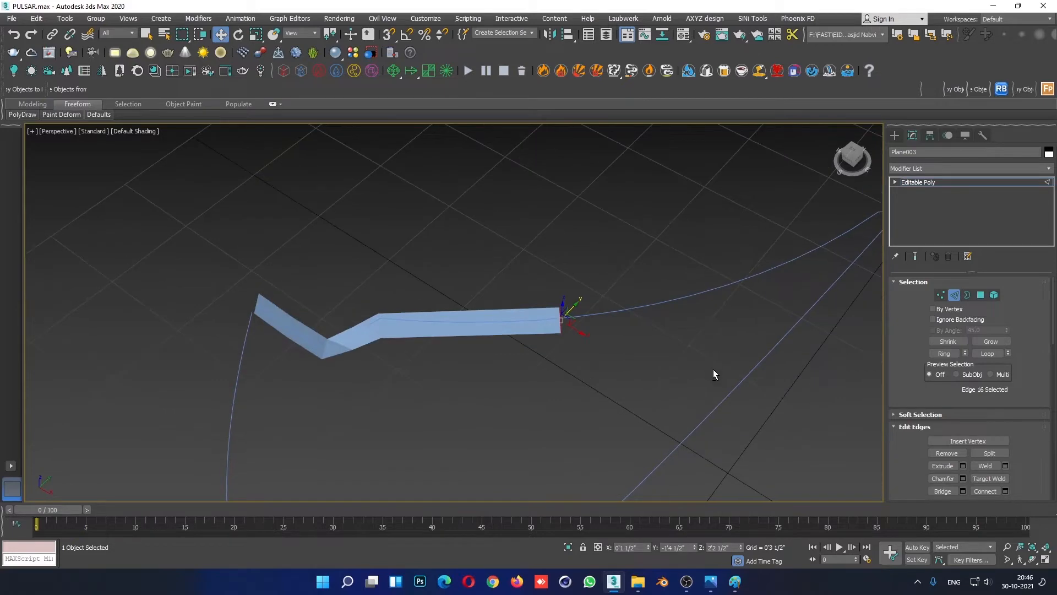
key("alt+w")
key("alt+w")
scroll(507, 334, "up", 2)
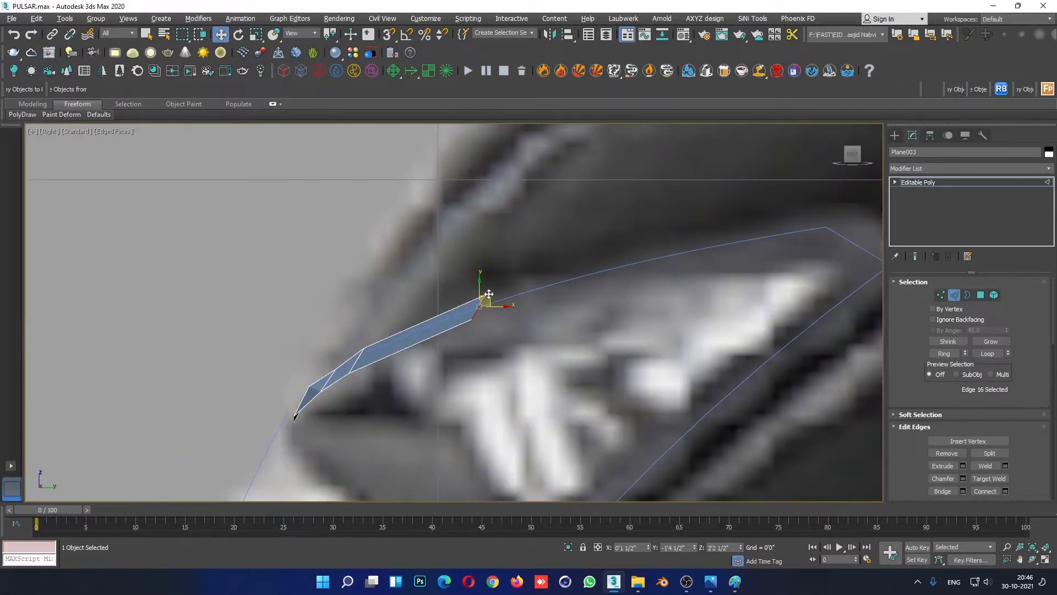
Step: Extend the strip's outer end edge further along the surround spline toward its upper corner in the Front view
key("alt+w")
middle_click(782, 219)
key("alt+w")
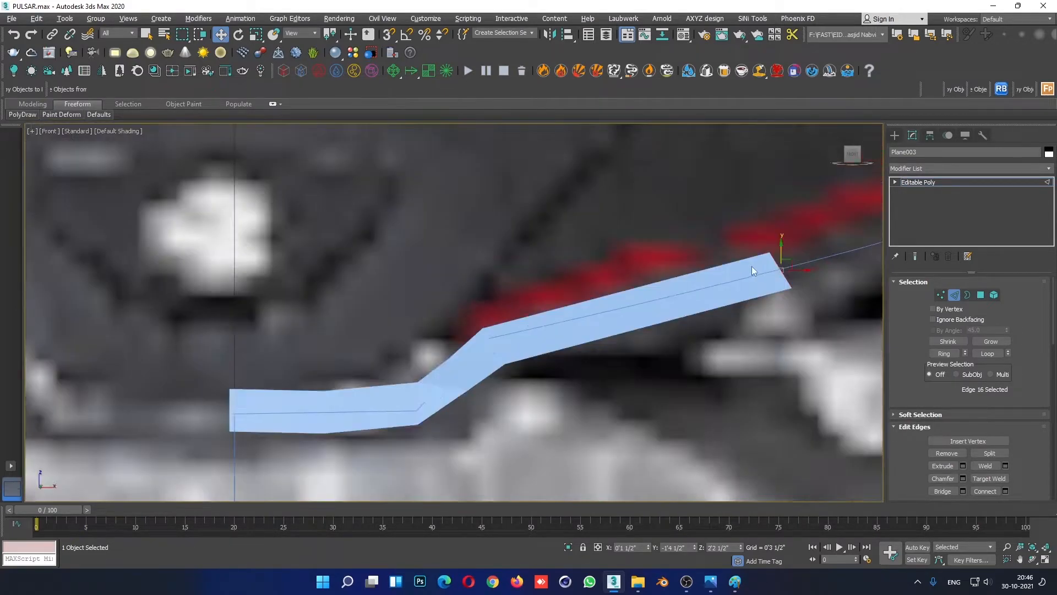
scroll(752, 266, "down", 3)
middle_click_drag(766, 286, 501, 368)
left_click_drag(514, 338, 665, 289, "shift")
Step: Move the new end edge onto the spline's long upper curve in the Right view and rotate it to match the curve
key("alt+w")
middle_click(692, 408)
key("alt+w")
middle_click_drag(691, 404, 609, 407, "alt")
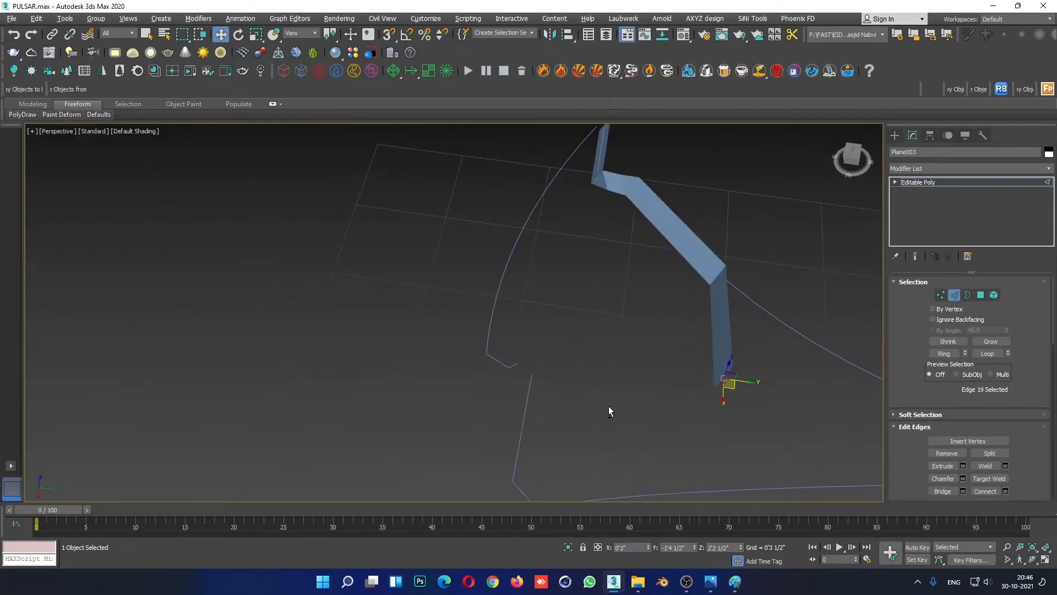
key("alt+w")
middle_click(326, 413)
key("alt+w")
middle_click_drag(502, 227, 449, 247)
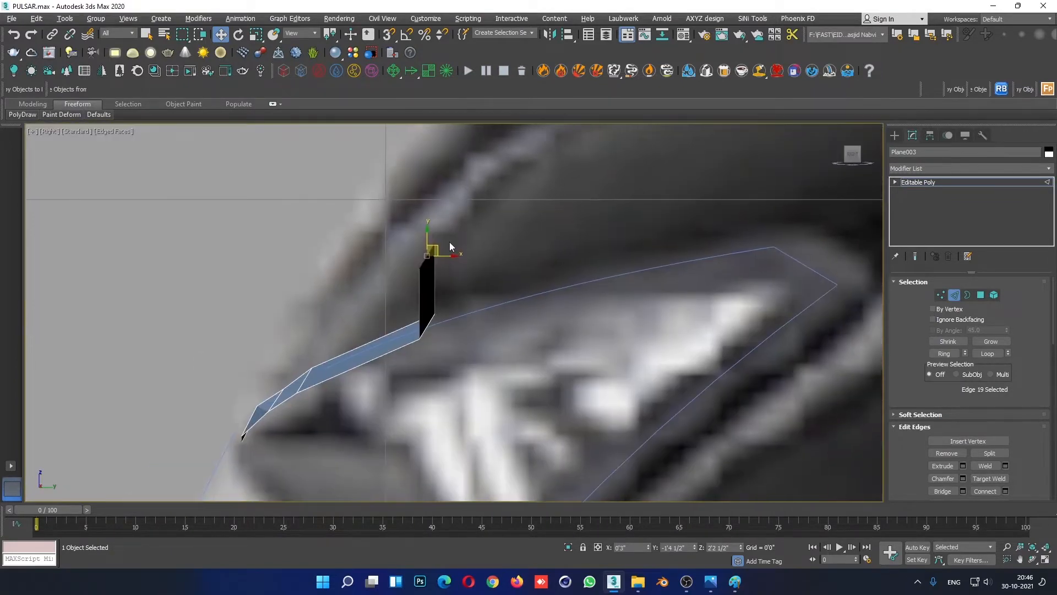
left_click_drag(470, 267, 631, 216, "shift")
key("e")
Step: Fine-tune the end edge's height and sideways position against the surround spline in the Perspective view
key("alt+w")
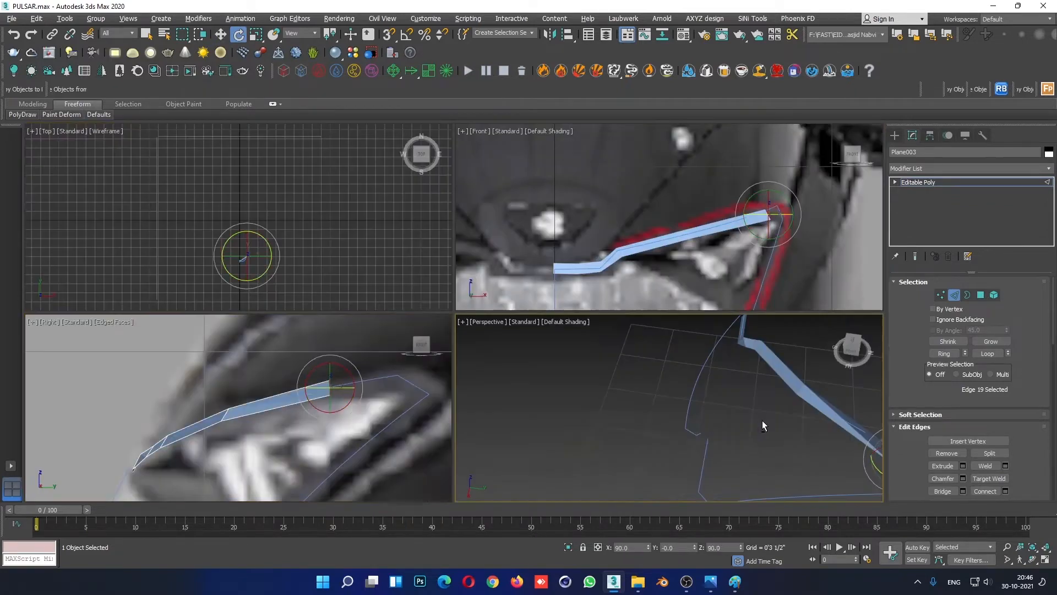
middle_click(762, 420)
key("alt+w")
middle_click_drag(762, 402, 829, 406)
key("w")
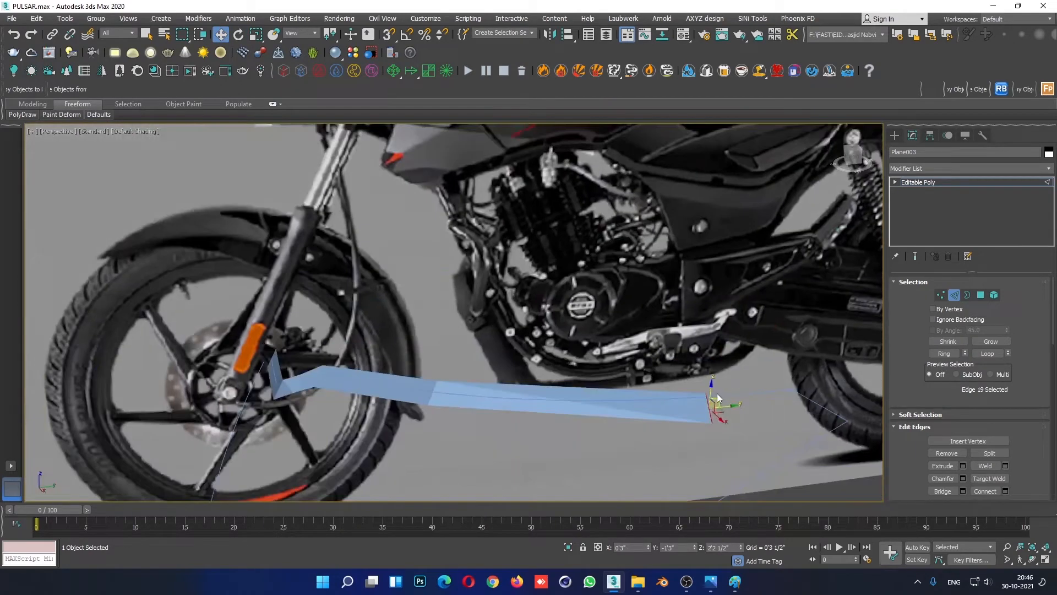
left_click_drag(717, 393, 716, 378)
middle_click_drag(715, 378, 722, 413, "alt")
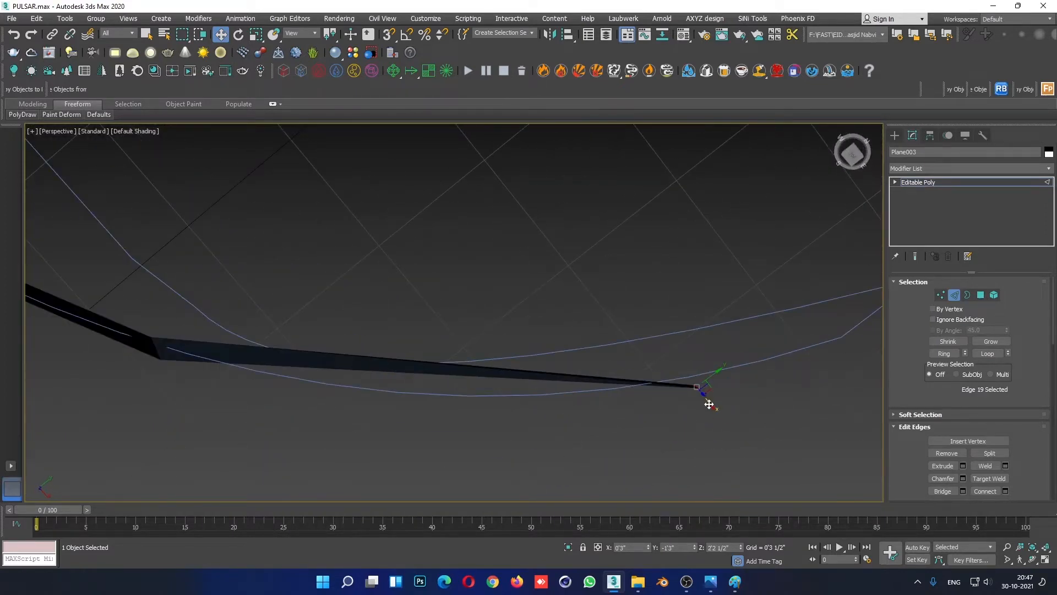
left_click_drag(709, 404, 697, 396)
middle_click_drag(695, 396, 536, 352, "alt")
Step: Connect the long edges of the strip's last segment with a cross edge and shift it onto the spline's curve
left_click_drag(531, 343, 472, 449)
middle_click_drag(472, 453, 491, 402, "alt")
right_click(513, 381)
left_click(486, 421)
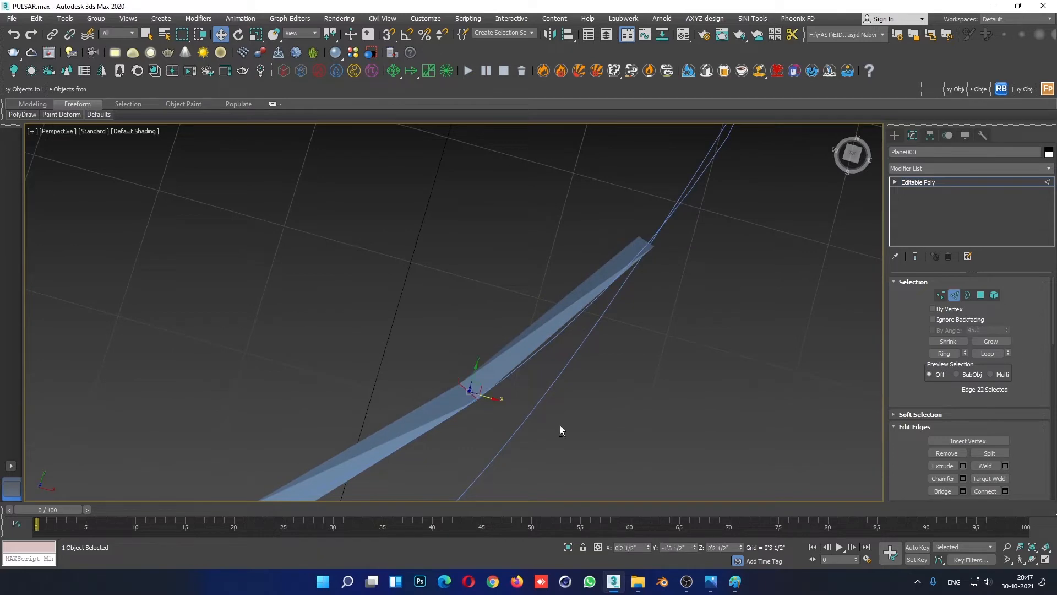
middle_click_drag(561, 430, 512, 348, "alt")
middle_click_drag(491, 394, 723, 375, "alt")
Step: Reselect the strip's outer end edge and nudge it onto the spline in the Perspective view
left_click(700, 358)
left_click_drag(723, 374, 726, 377)
middle_click_drag(726, 377, 728, 362, "alt")
Step: Extend the outer end edge to the surround spline's upper corner in the Front view and angle the new edge
key("alt+w")
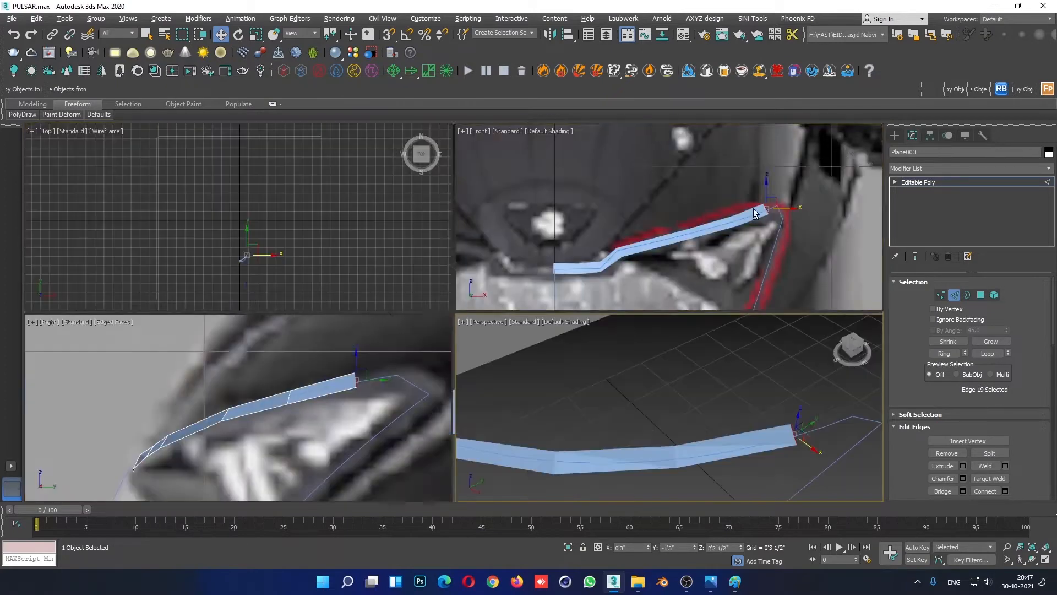
middle_click(701, 248)
key("alt+w")
middle_click_drag(701, 248, 586, 280)
left_click_drag(550, 328, 590, 337, "shift")
key("e")
key("w")
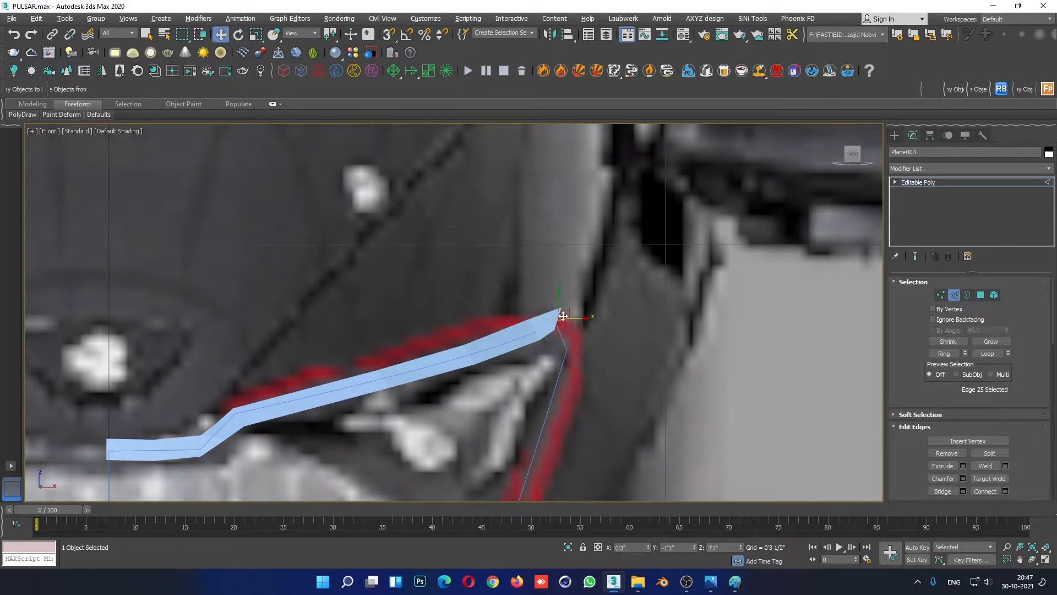
Step: Move the new corner-side end edge back in depth onto the surround spline in the Perspective view
key("alt+w")
right_click(768, 416)
key("alt+w")
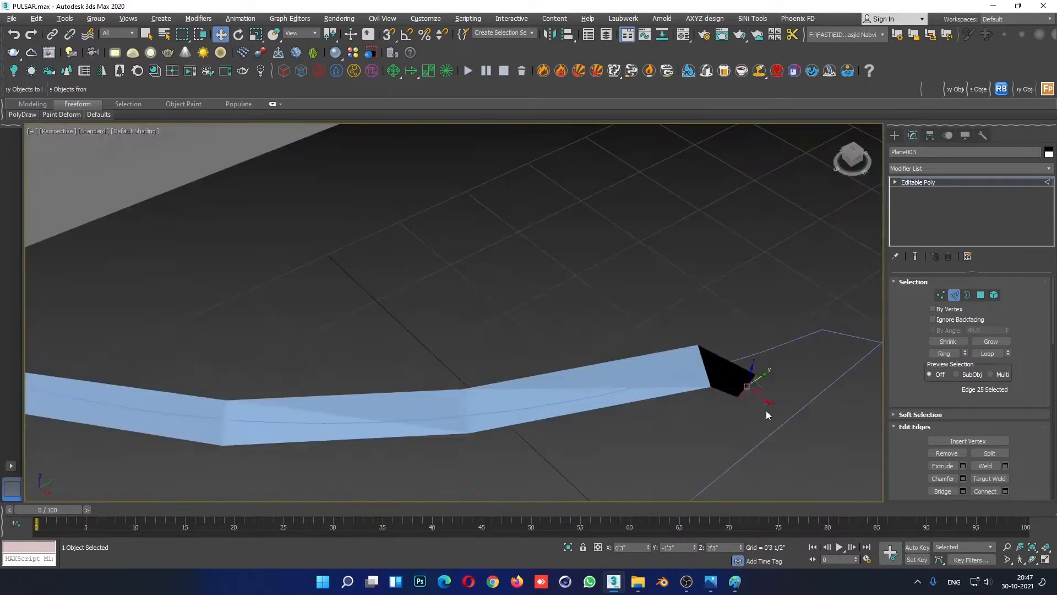
middle_click_drag(765, 410, 590, 395)
left_click_drag(565, 334, 702, 345)
middle_click_drag(684, 358, 770, 322, "alt")
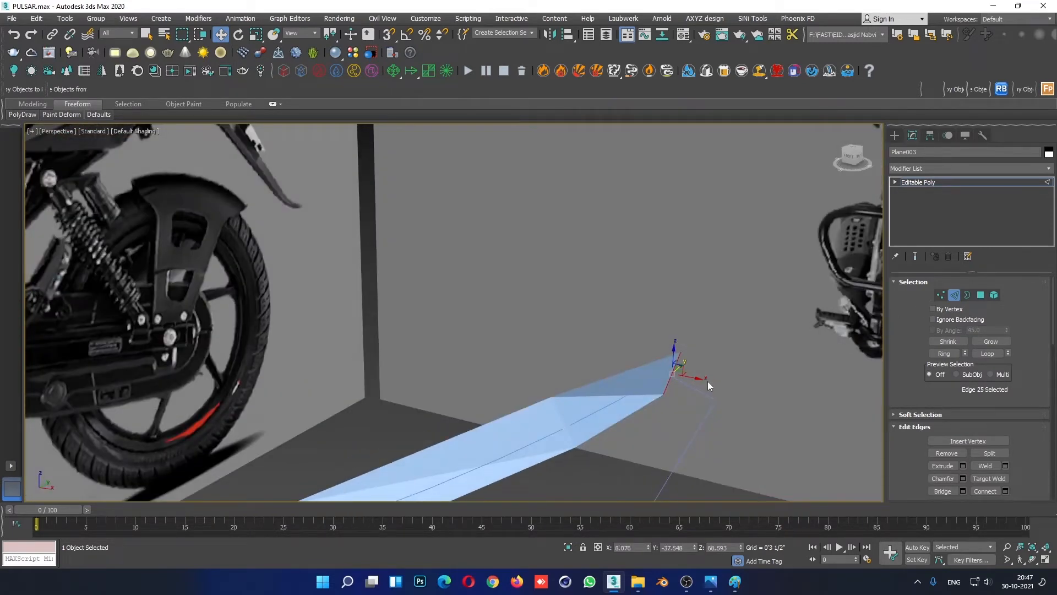
Step: Rotate the end edge upright so the strip keeps an even width, and shift it sideways onto the spline
key("e")
middle_click_drag(690, 376, 650, 372, "alt")
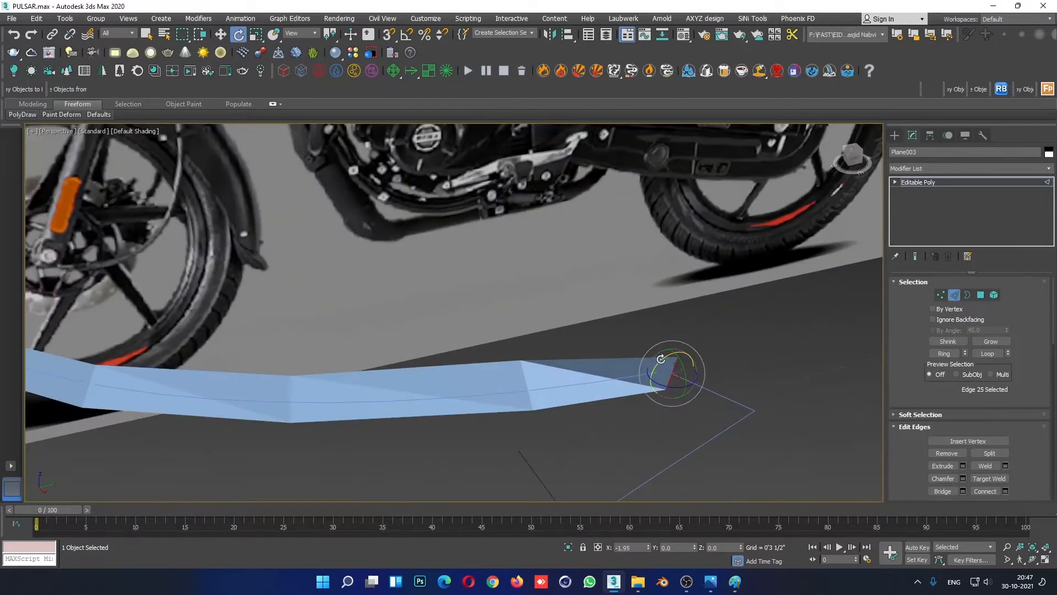
left_click_drag(661, 358, 697, 382)
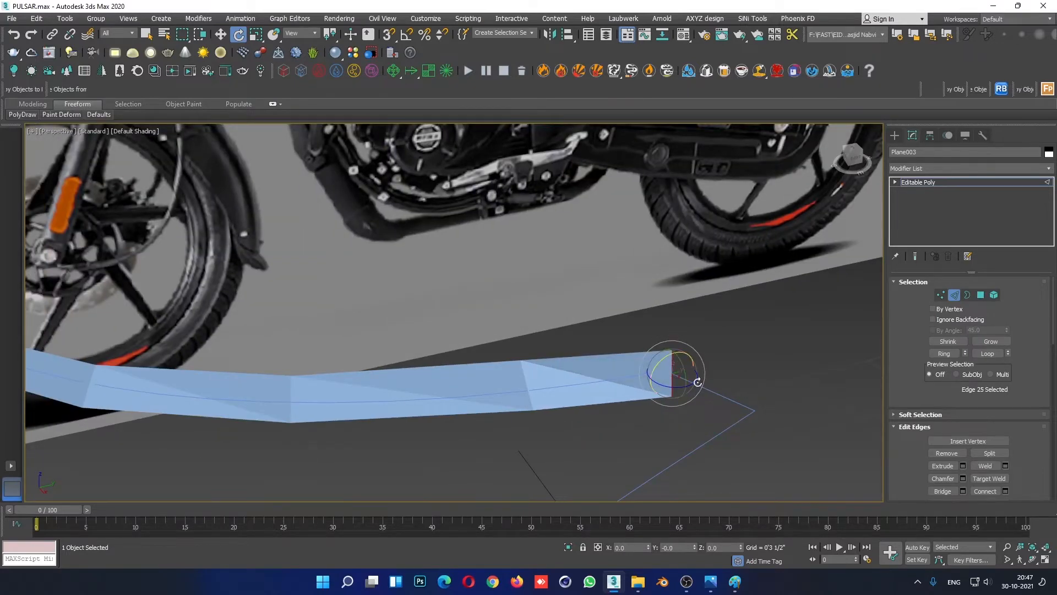
middle_click_drag(697, 382, 626, 388, "alt")
left_click_drag(659, 362, 669, 355)
middle_click_drag(712, 413, 655, 375, "alt")
key("w")
left_click_drag(656, 375, 664, 373)
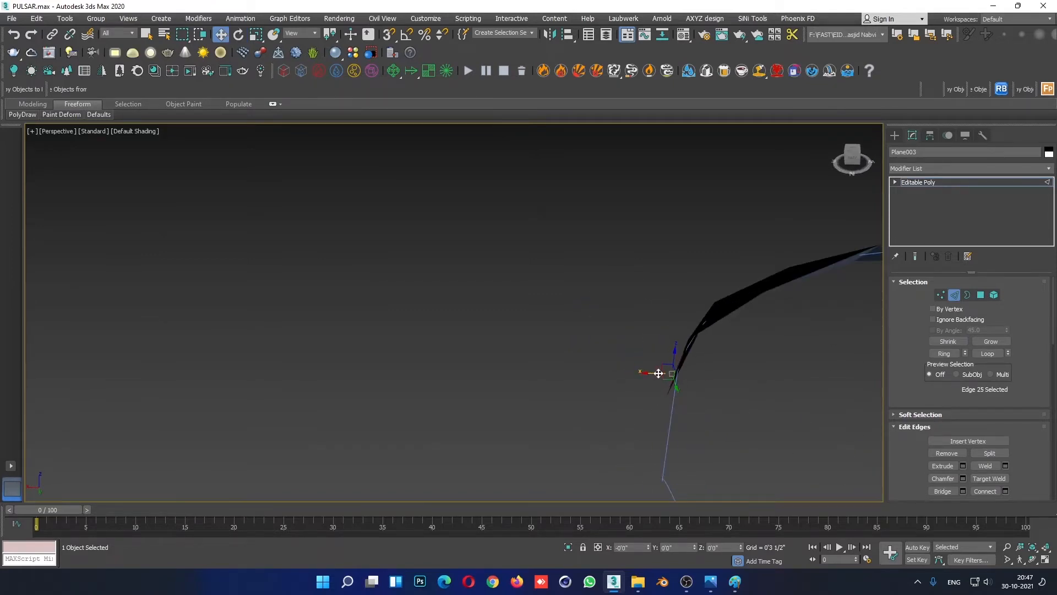
middle_click_drag(659, 374, 816, 386, "alt")
Step: Extend the end edge around the spline's upper corner in the Front view, rotating and moving the new edge to turn downward
key("alt+w")
middle_click(754, 241)
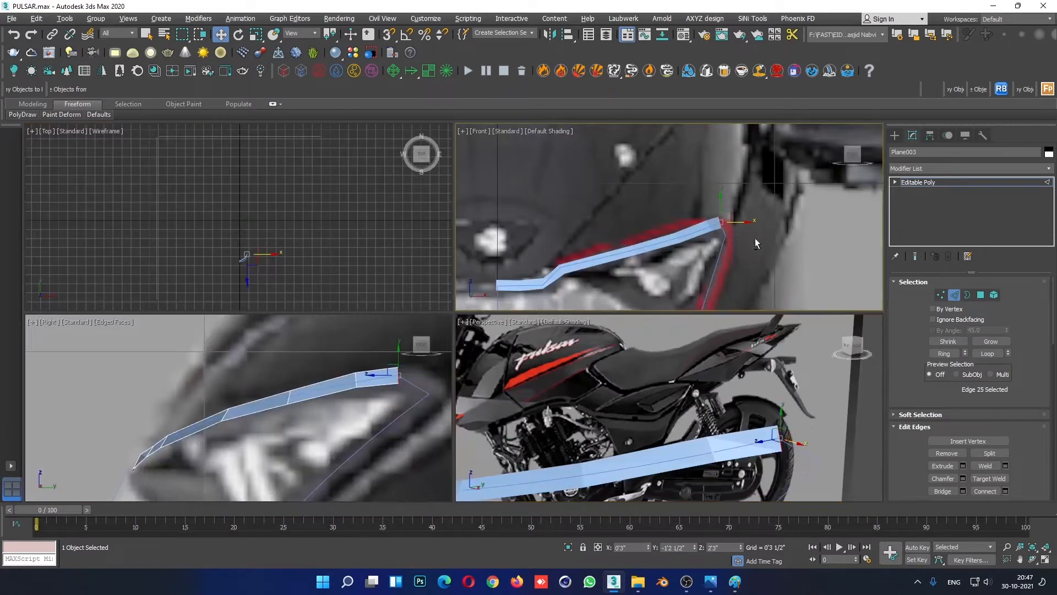
key("alt+w")
key("e")
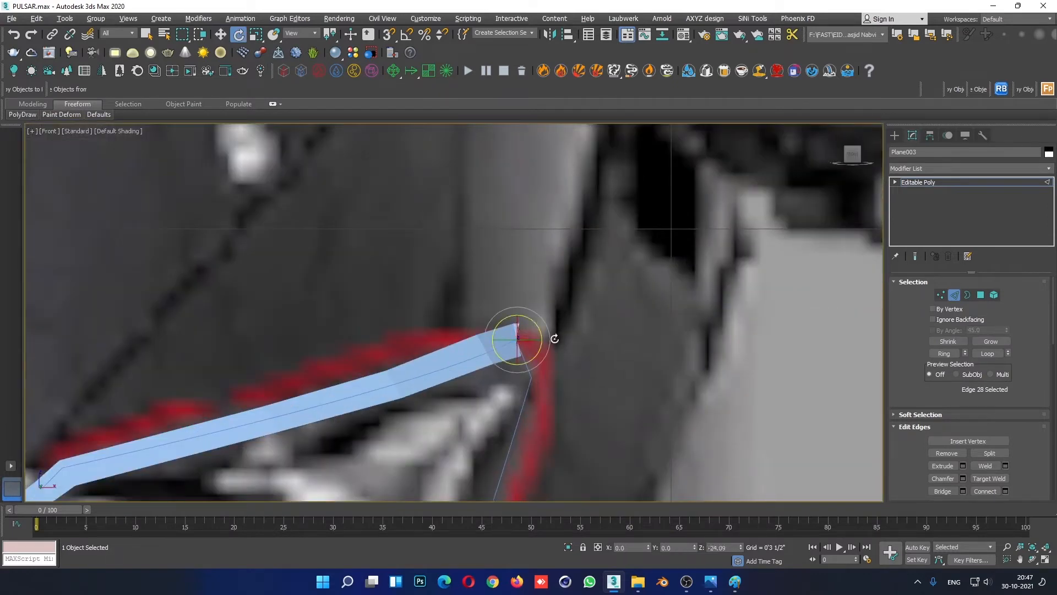
key("w")
left_click_drag(528, 330, 543, 343)
key("e")
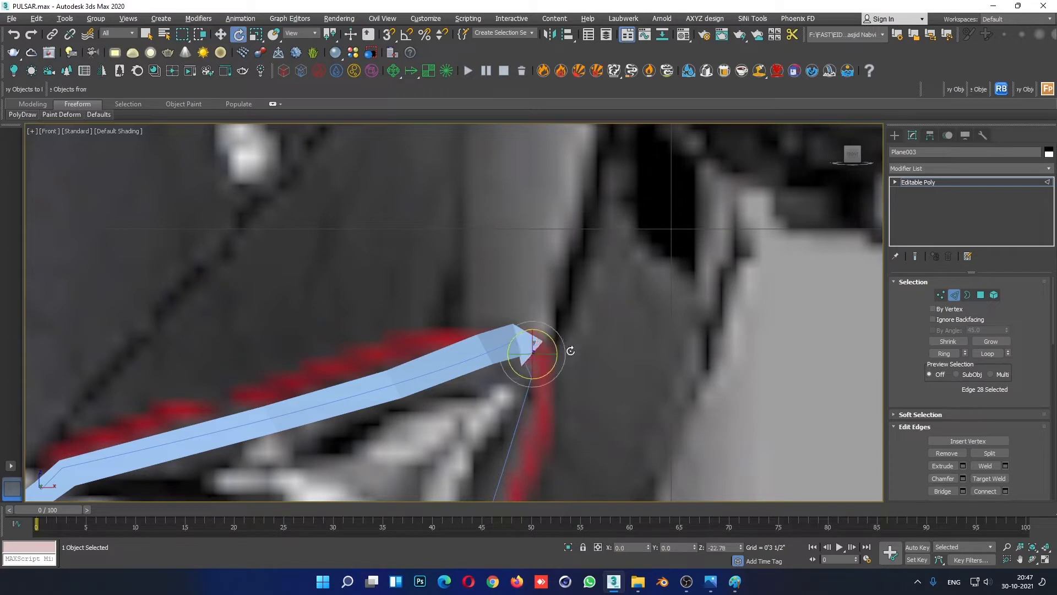
key("w")
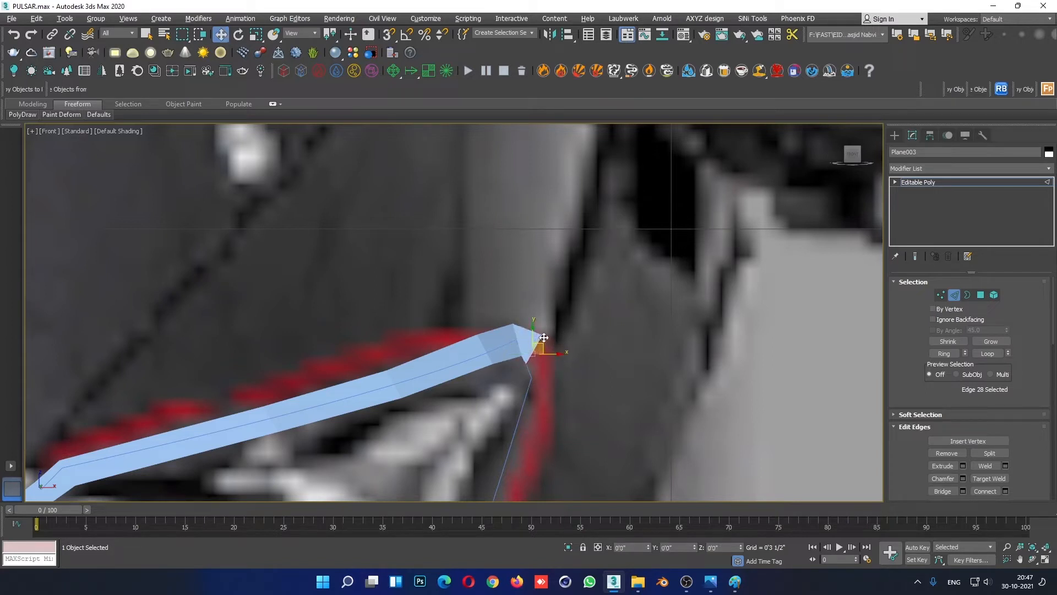
left_click_drag(542, 337, 430, 407)
Step: Adjust the strip's vertices around the upper corner in the Front view to smooth the bend along the spline
left_click(941, 295)
left_click(505, 382)
scroll(505, 361, "up", 3)
left_click(537, 353)
left_click_drag(492, 359, 486, 353)
left_click_drag(551, 250, 541, 288)
left_click_drag(474, 267, 424, 351)
left_click_drag(456, 300, 466, 305)
Step: Switch to Photos to examine the headlight surround's corner in 3699887.jpg, and return to the model in 3ds Max
mouse_move(710, 581)
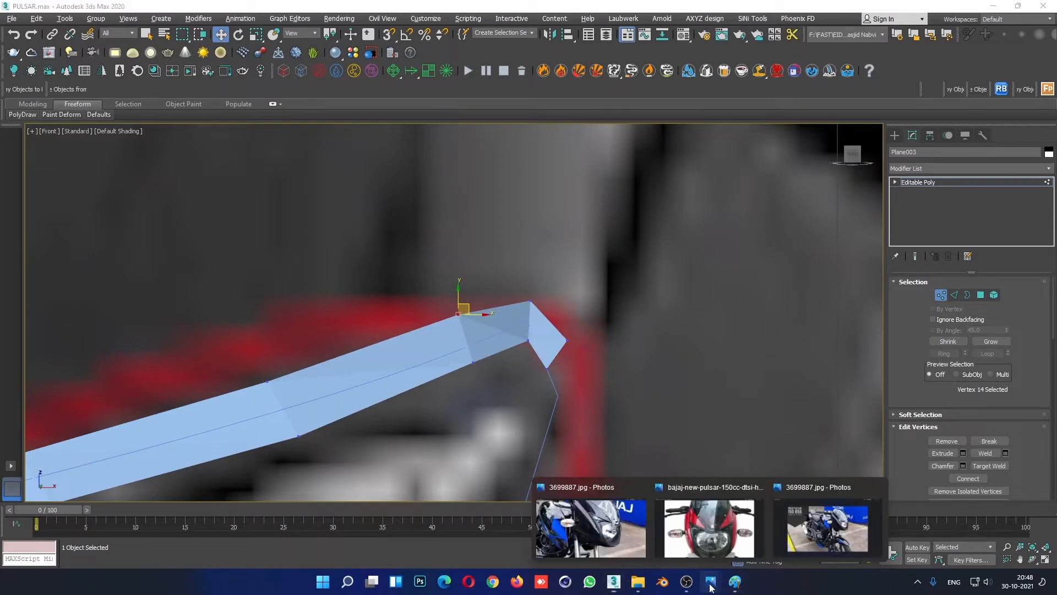
left_click(592, 523)
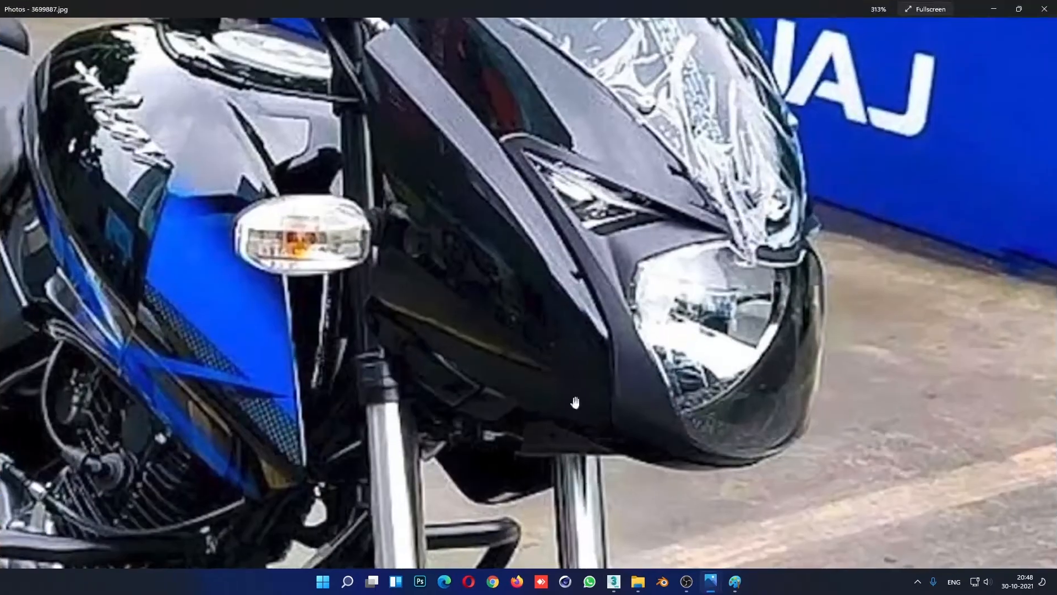
left_click(993, 10)
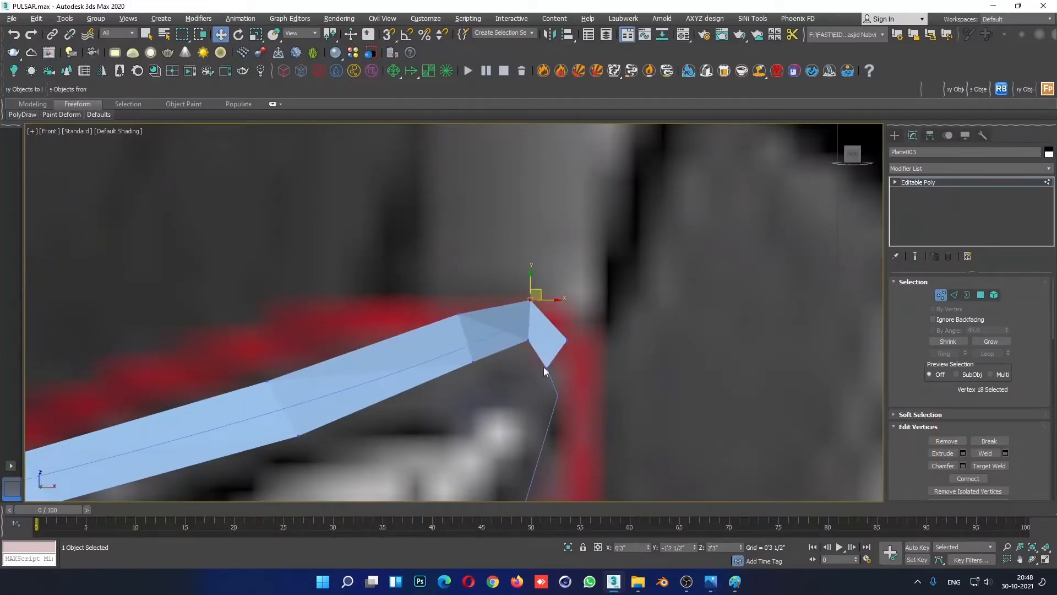
Step: Move the strip's two end vertices back to the spline's rear corner in the Right view and angle them across the bend
key("alt+w")
middle_click(320, 433)
key("alt+w")
middle_click_drag(431, 395, 352, 429)
left_click(644, 350)
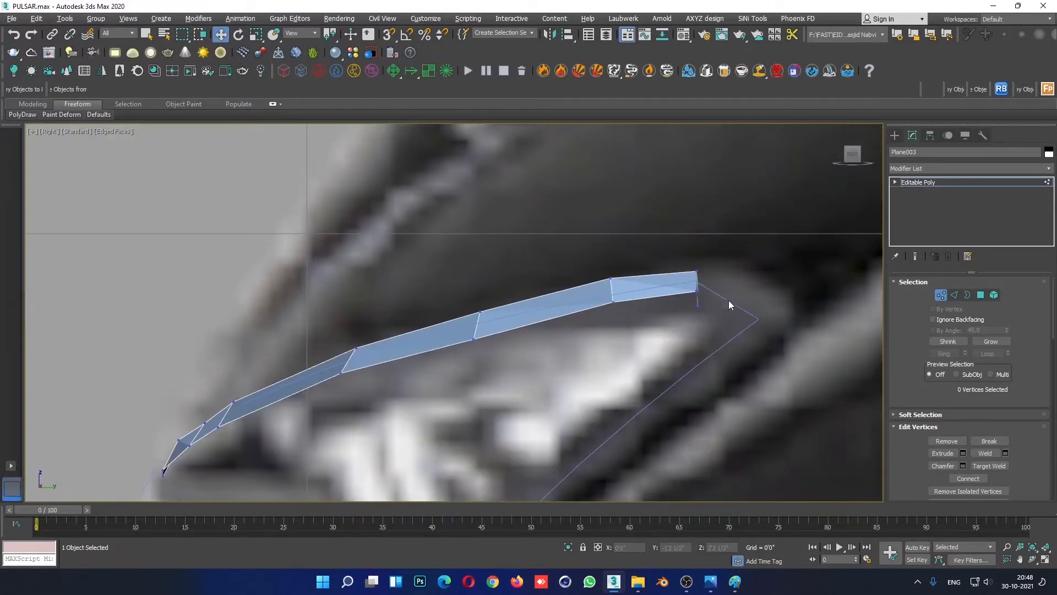
key("alt+w")
left_click_drag(725, 237, 717, 250)
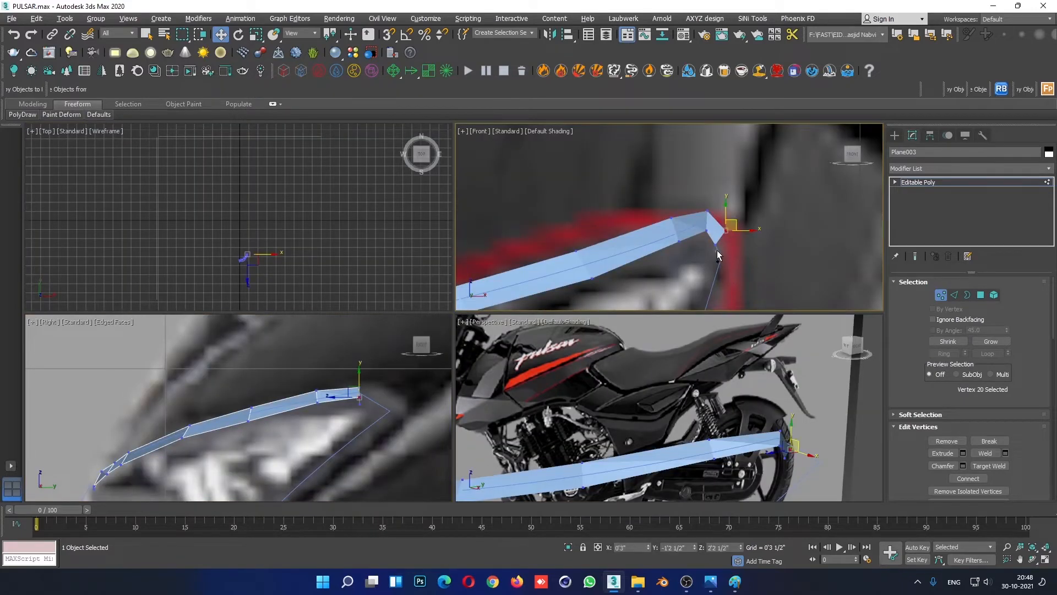
middle_click(348, 472)
key("alt+w")
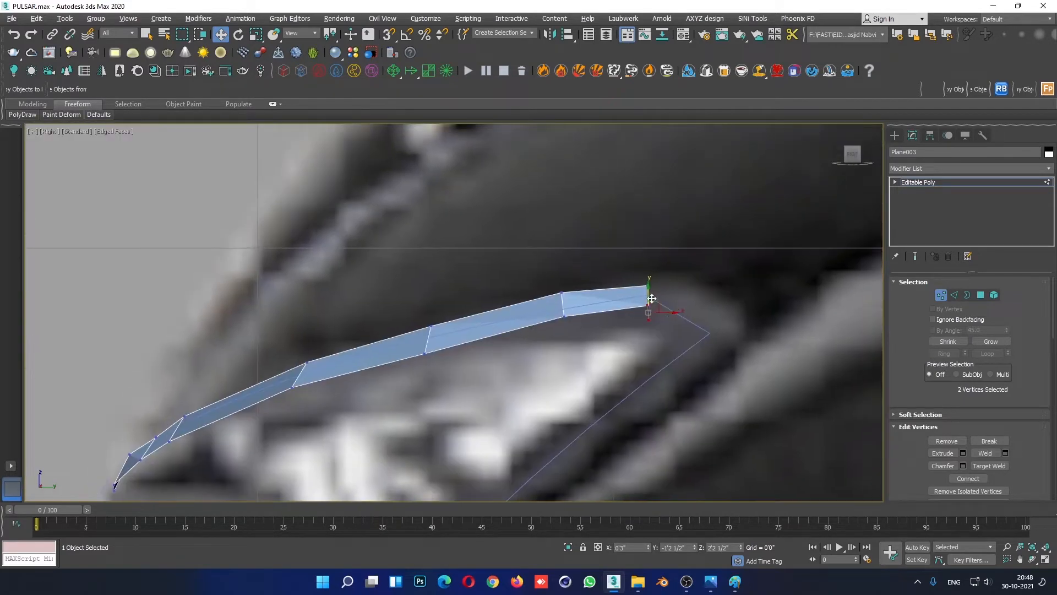
left_click_drag(652, 299, 732, 297)
left_click_drag(705, 347, 738, 321)
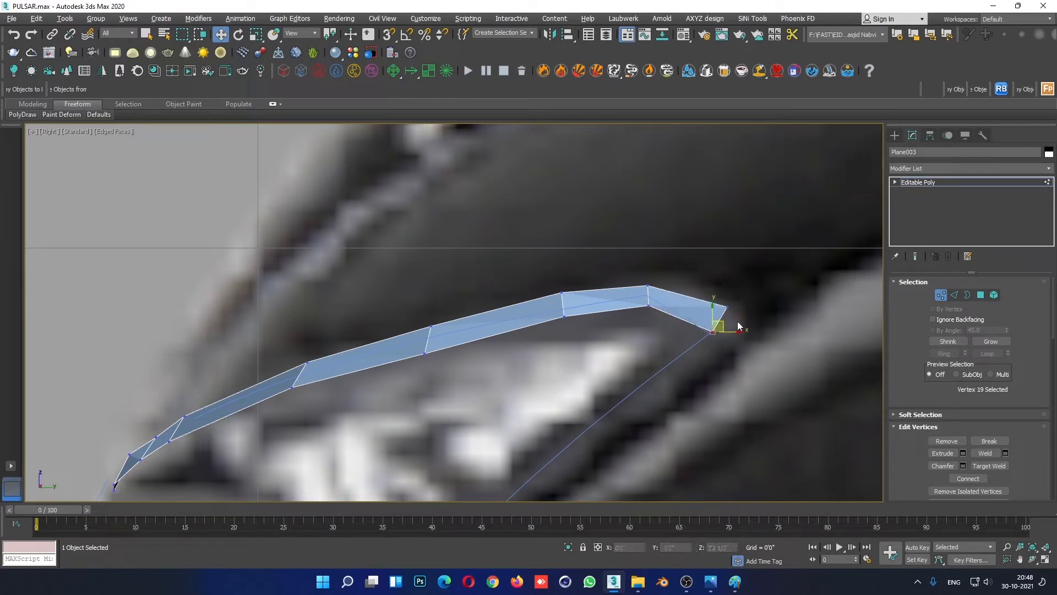
Step: Extend the strip's end edge around the rear corner in the Right view and rotate the new edge toward the spline's descending segment
scroll(533, 392, "down", 2)
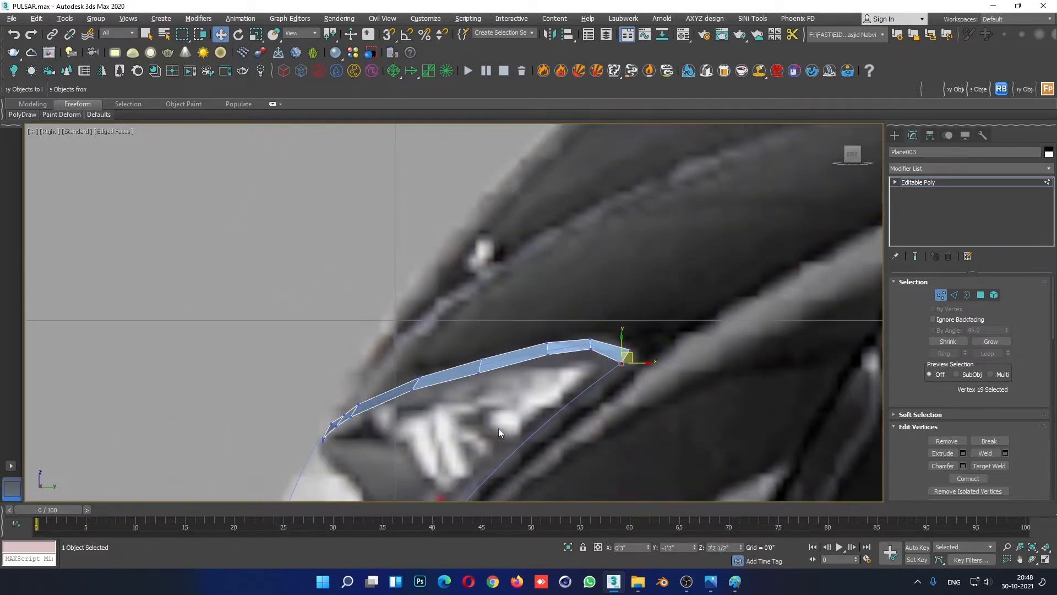
middle_click_drag(444, 409, 487, 360)
scroll(438, 364, "up", 1)
middle_click_drag(763, 364, 716, 356)
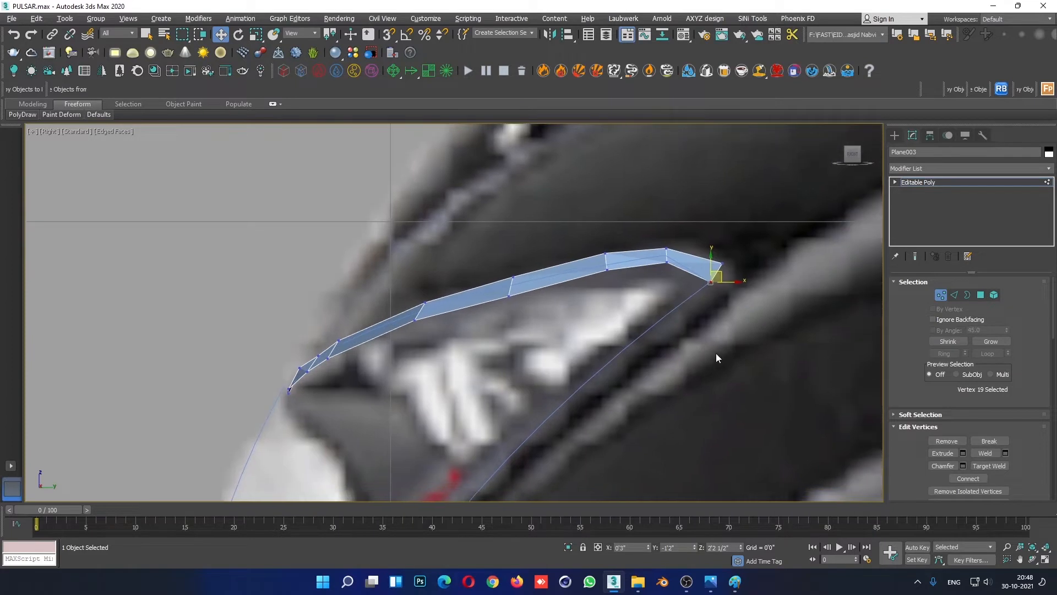
key("2")
scroll(725, 278, "up", 2)
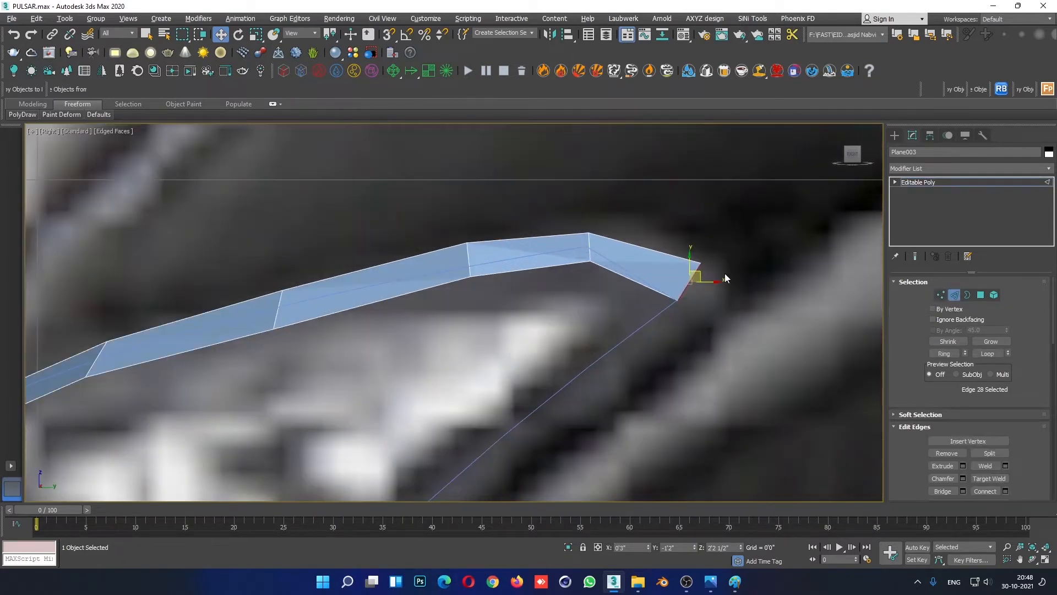
left_click_drag(700, 268, 728, 302)
key("e")
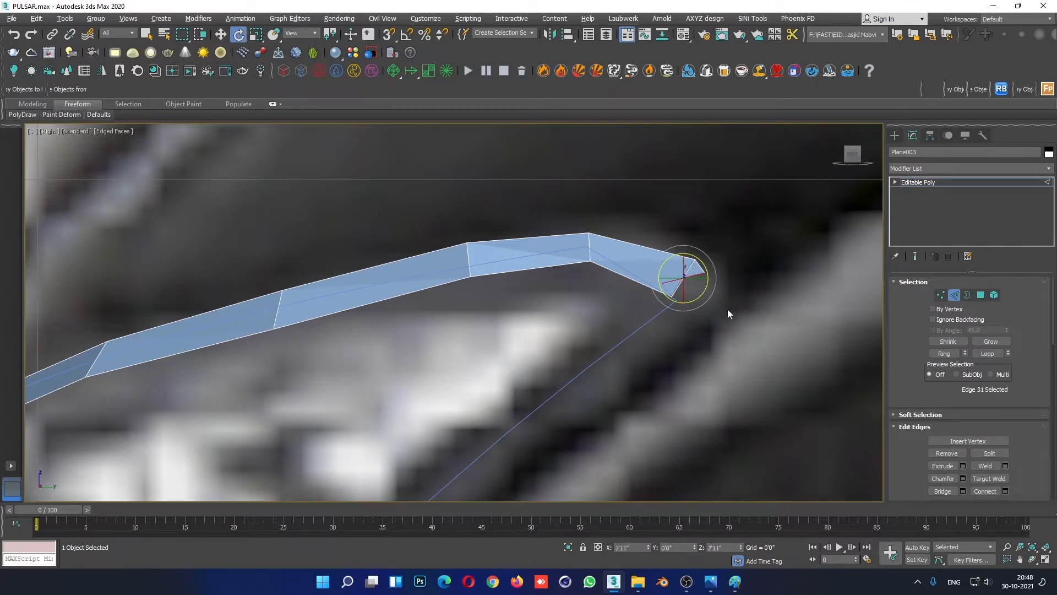
key("w")
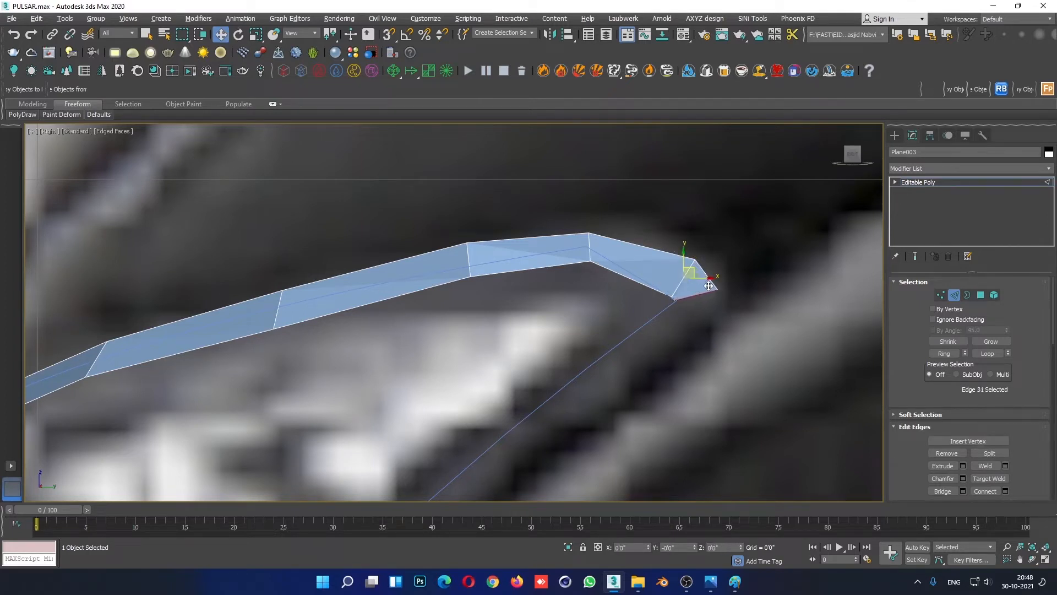
left_click_drag(709, 285, 717, 305)
Step: Fine-tune the rear vertex of the strip's new end edge in the Right view to shape the corner turn
left_click(940, 295)
left_click(716, 298)
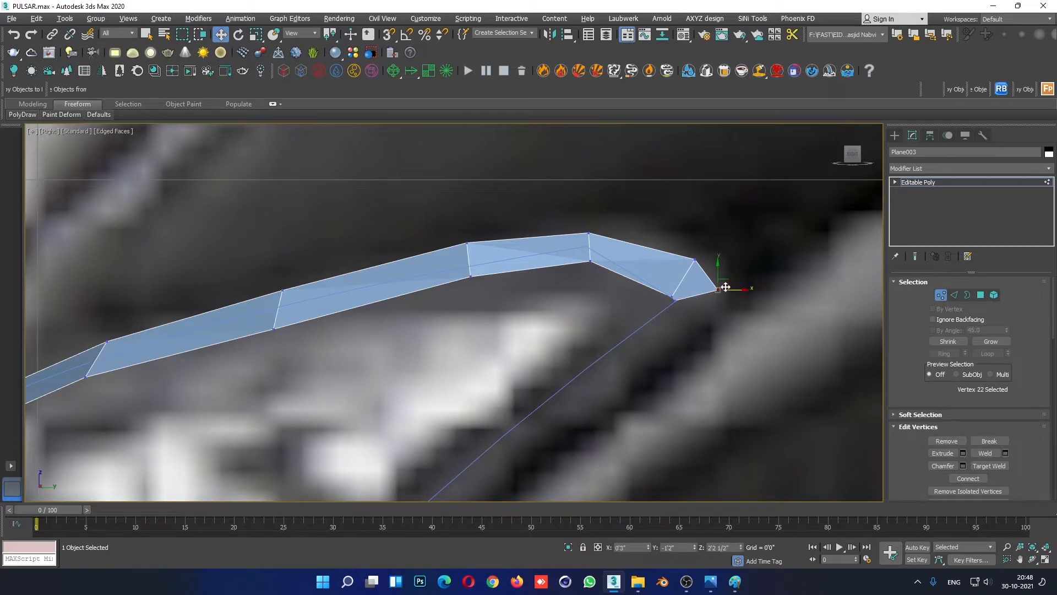
left_click(698, 353)
key("alt+w")
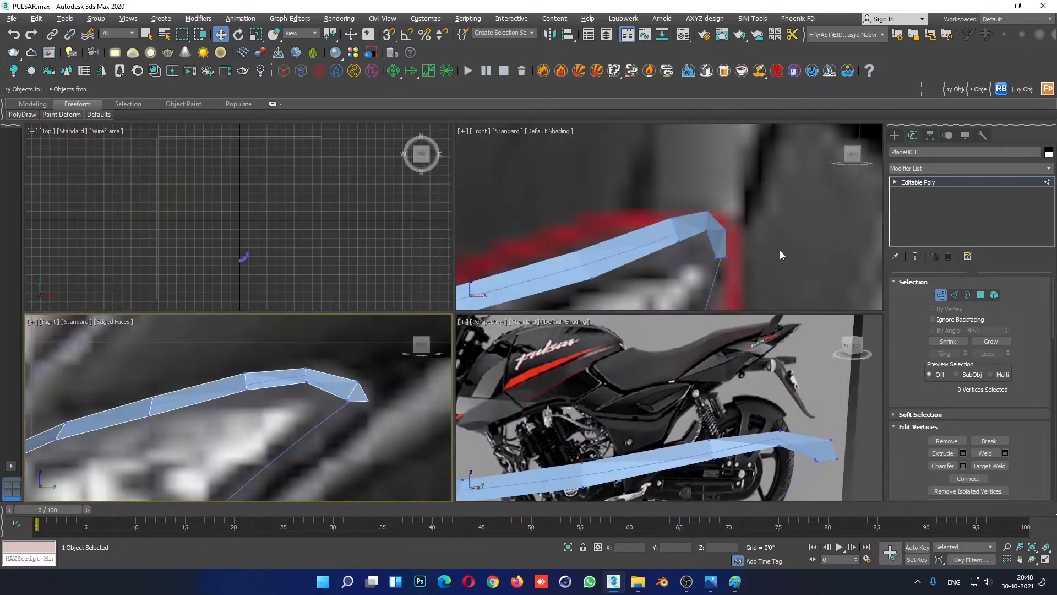
Step: Examine the strip's rear corner and its end vertices from several angles in the Perspective view
left_click(733, 259)
left_click(737, 415)
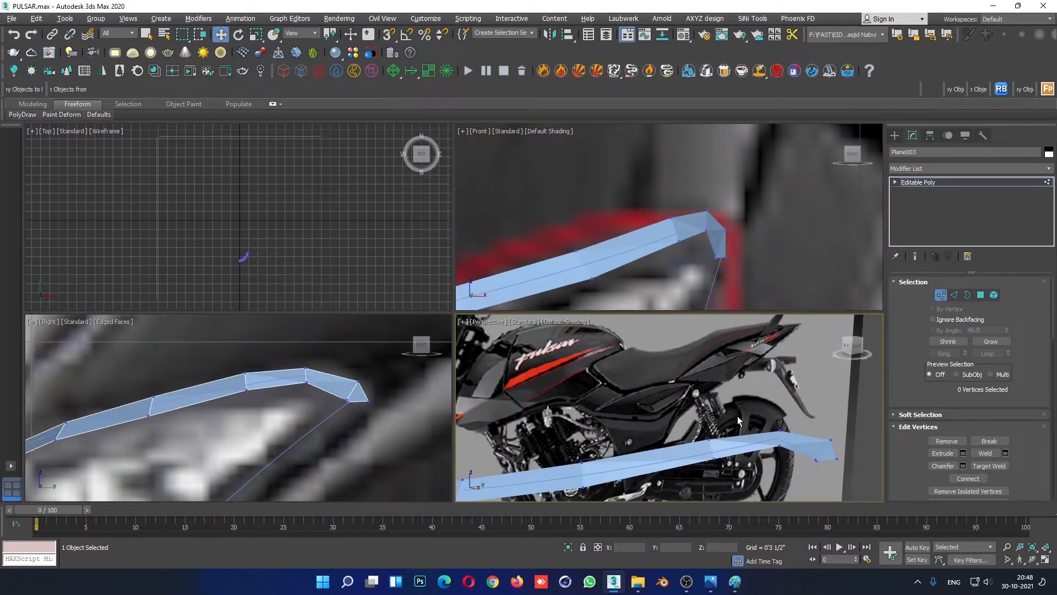
key("alt+w")
mouse_move(698, 425)
middle_mouse_down("alt")
mouse_move(685, 428)
mouse_move(728, 424)
mouse_move(691, 405)
middle_mouse_up("alt")
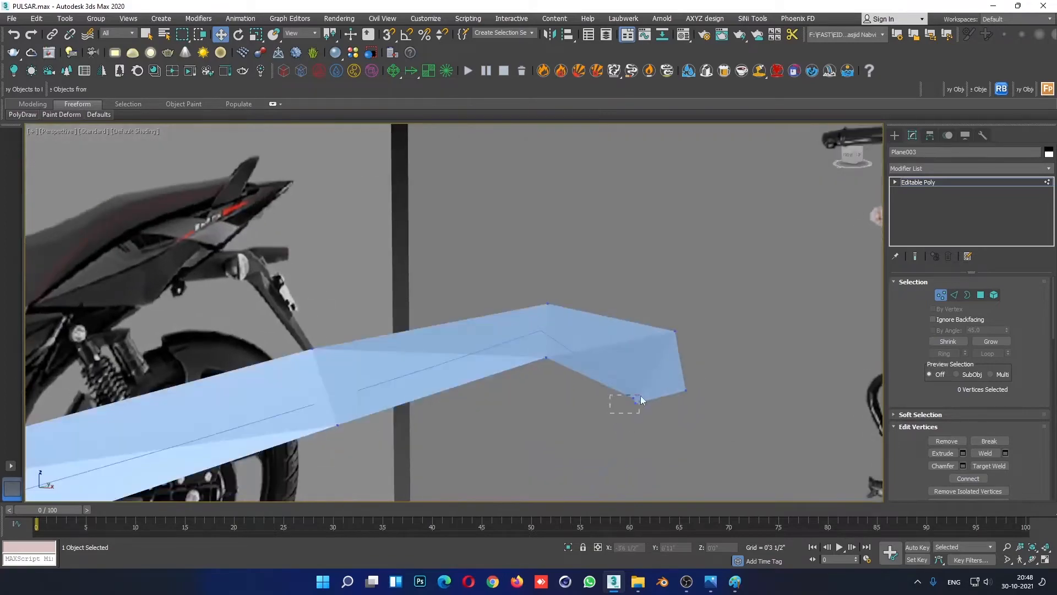
left_click_drag(640, 396, 641, 396)
middle_click_drag(641, 396, 646, 457, "alt")
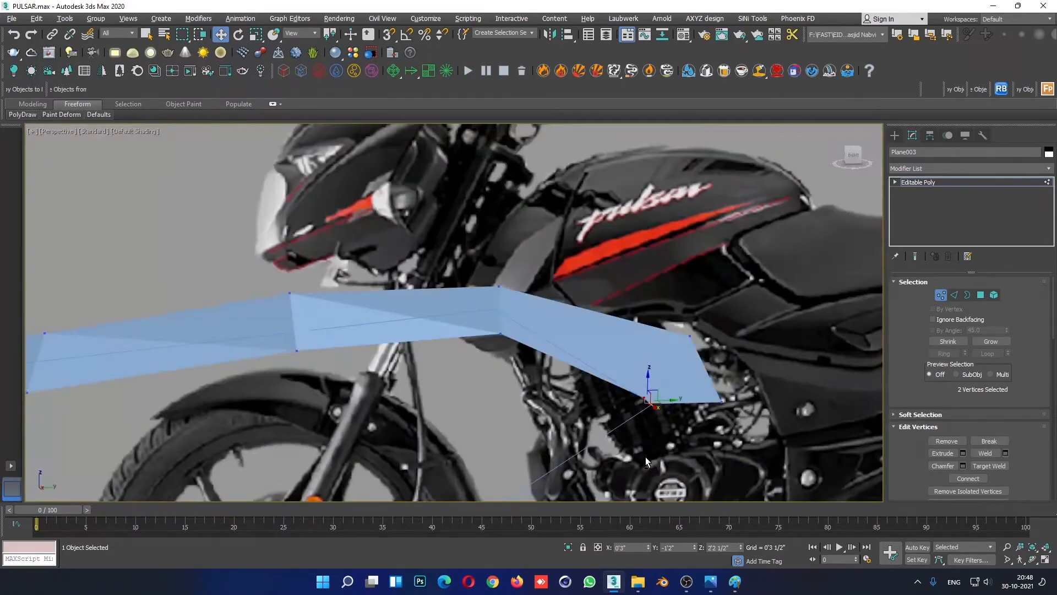
Step: Extend the strip's end edge down the spline's descending segment in the Right view and rotate the new edge square to the path
left_click(954, 296)
key("alt+w")
right_click(715, 255)
key("alt+w")
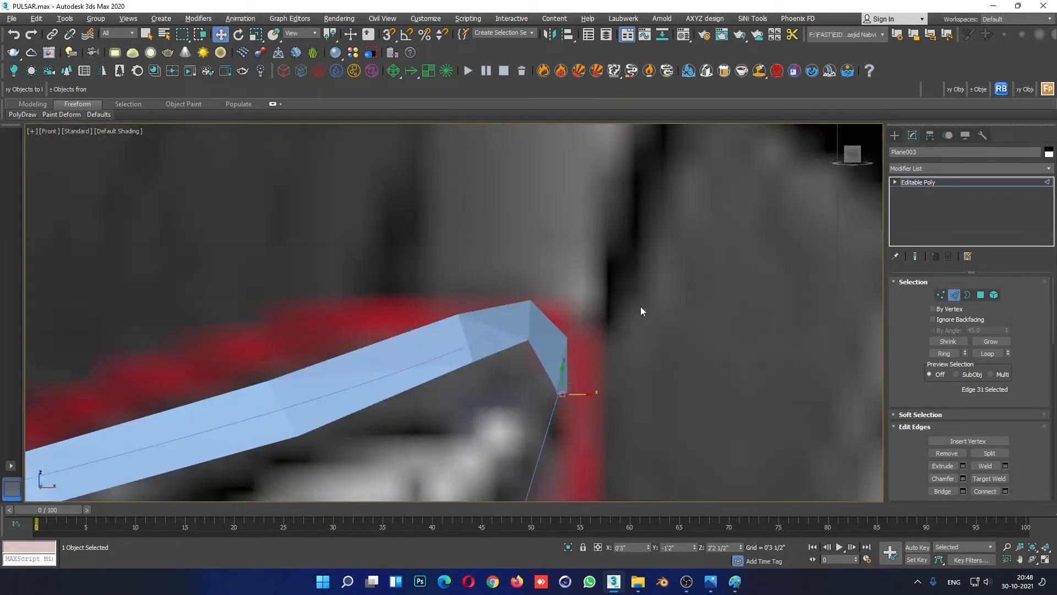
key("alt+w")
right_click(371, 414)
key("alt+w")
scroll(743, 286, "down", 3)
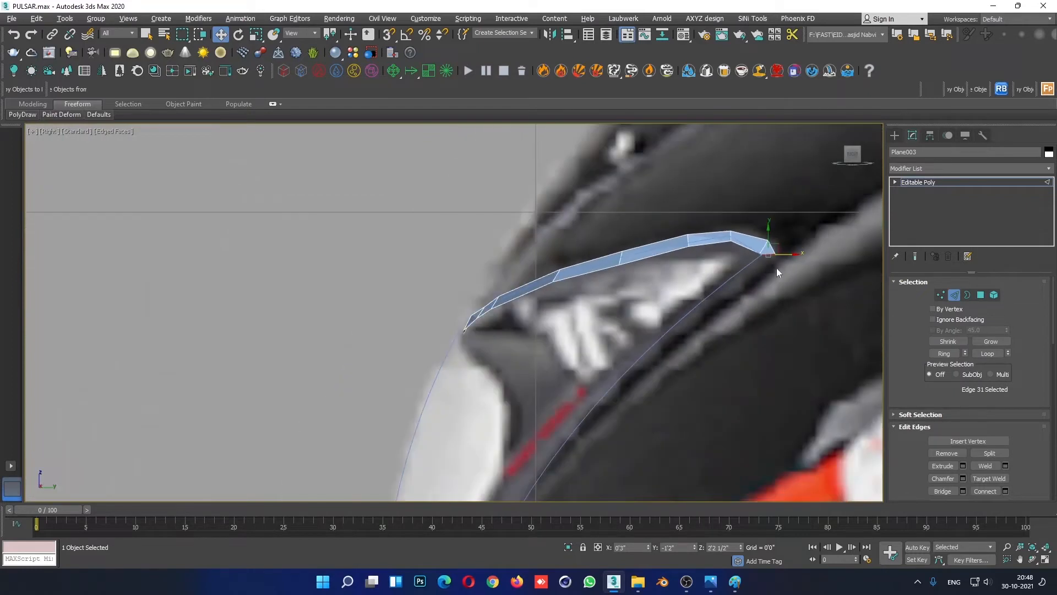
left_click_drag(779, 254, 670, 336, "shift")
key("e")
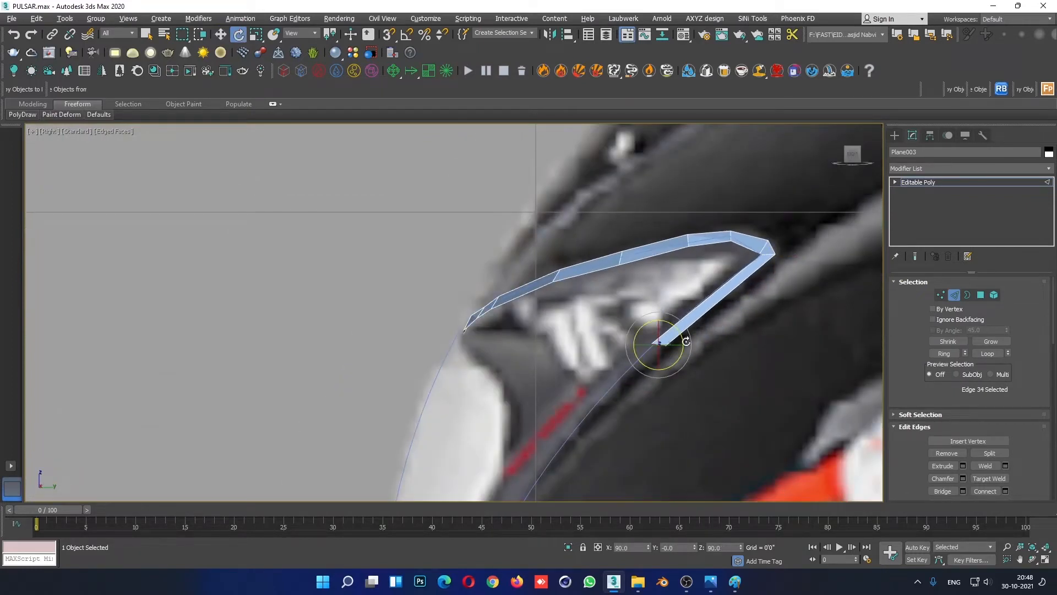
key("w")
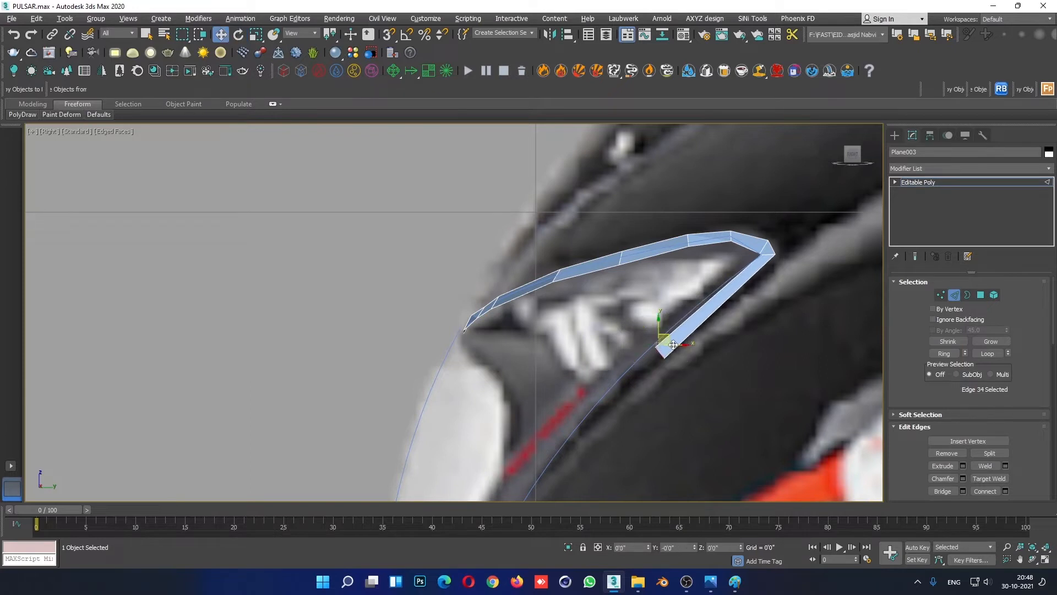
Step: Shift the strip's new end edge inward in the Front view to meet the descending guide spline
scroll(672, 337, "down", 4)
mouse_move(692, 335)
middle_mouse_down()
mouse_move(712, 292)
mouse_move(691, 345)
middle_mouse_up()
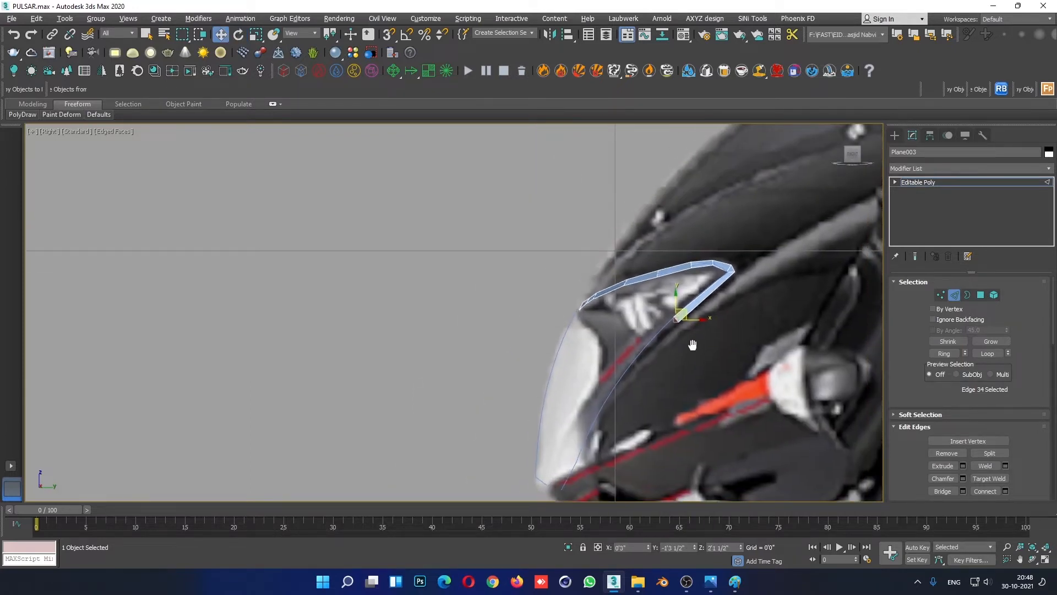
scroll(636, 306, "up", 2)
scroll(680, 292, "up", 1)
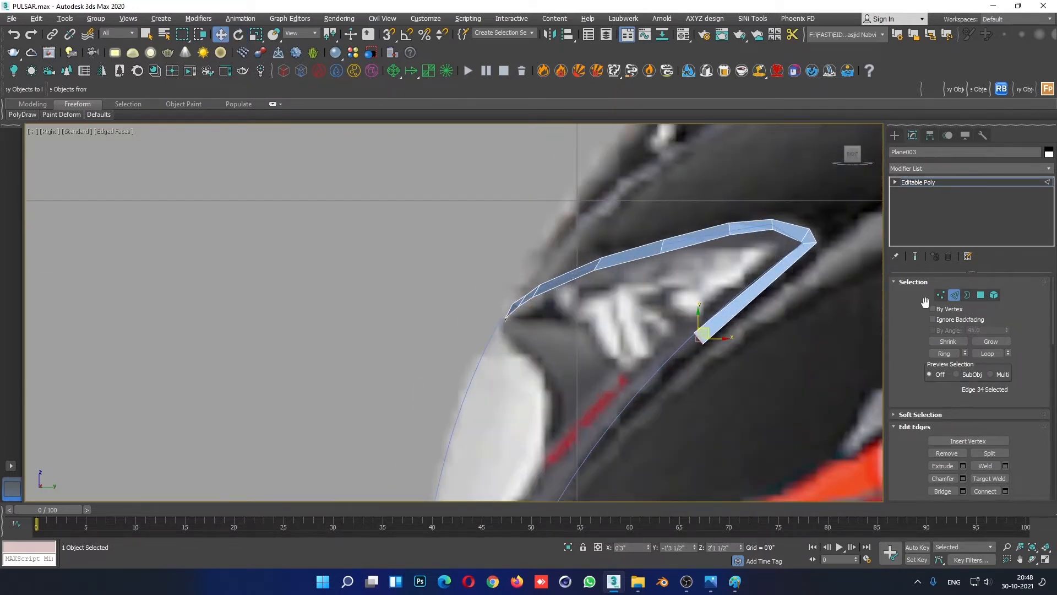
left_click(942, 295)
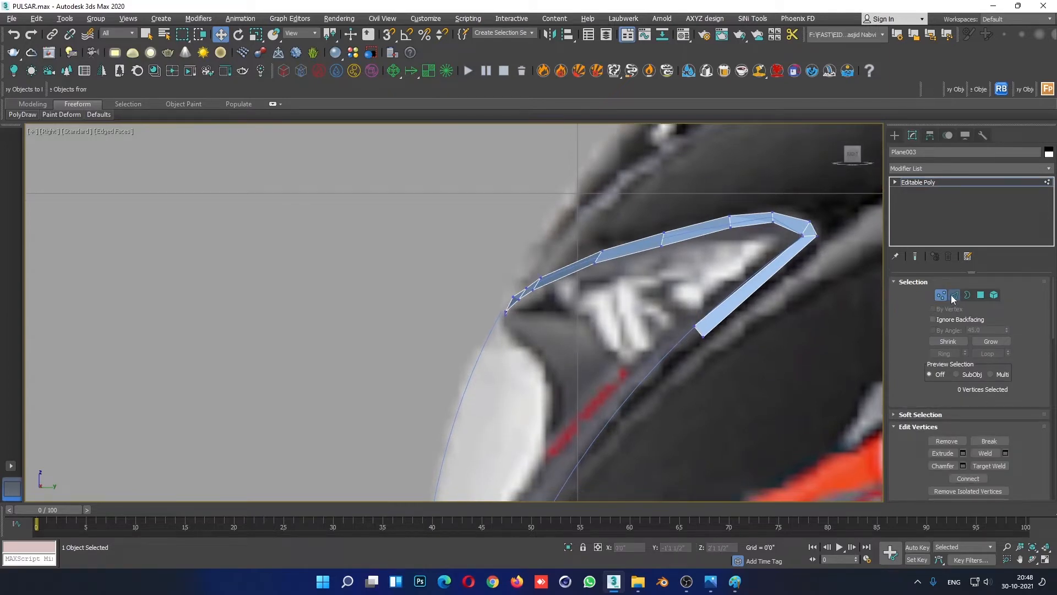
left_click(953, 296)
left_click(699, 331)
key("alt+w")
middle_click(764, 251)
key("alt+w")
scroll(691, 257, "down", 4)
middle_click_drag(691, 258, 731, 164)
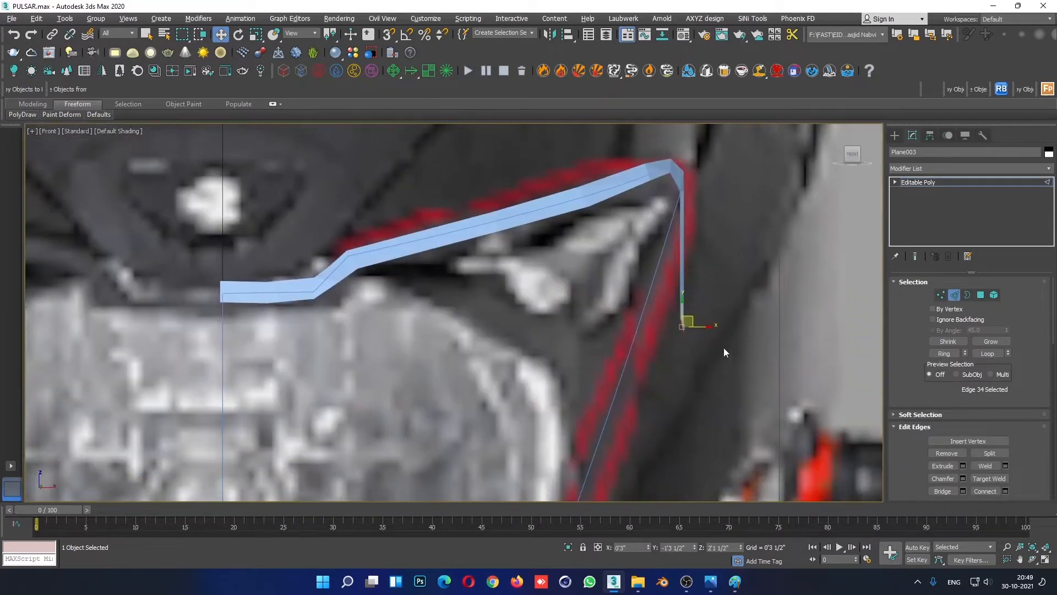
left_click_drag(700, 329, 660, 338)
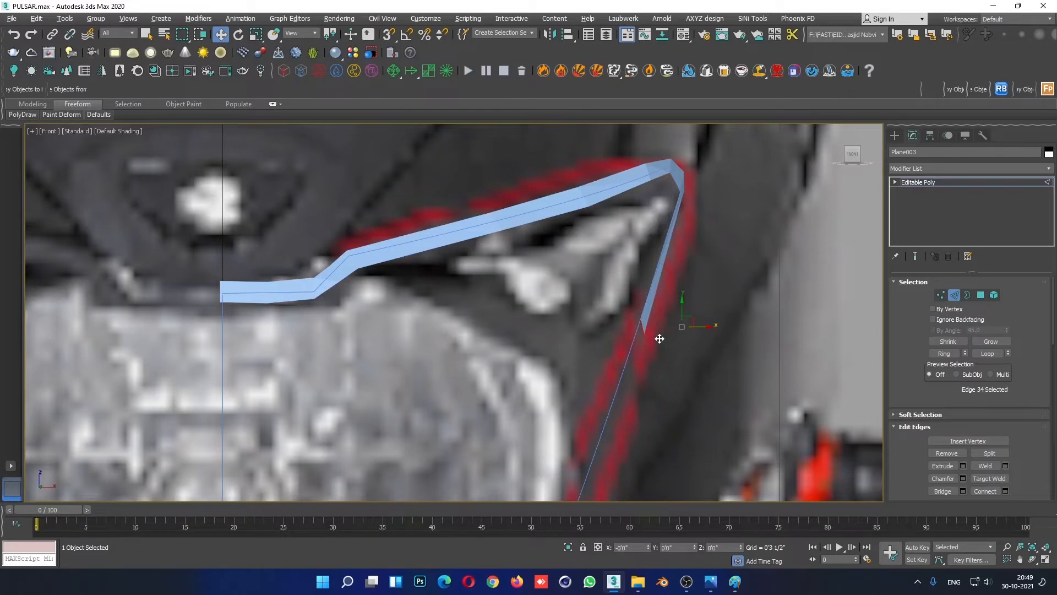
Step: Extend the strip's end edge by another segment down the rear spline in the Right view
scroll(673, 349, "down", 5)
middle_click_drag(672, 349, 695, 280)
key("alt+w")
middle_click(276, 430)
key("alt+w")
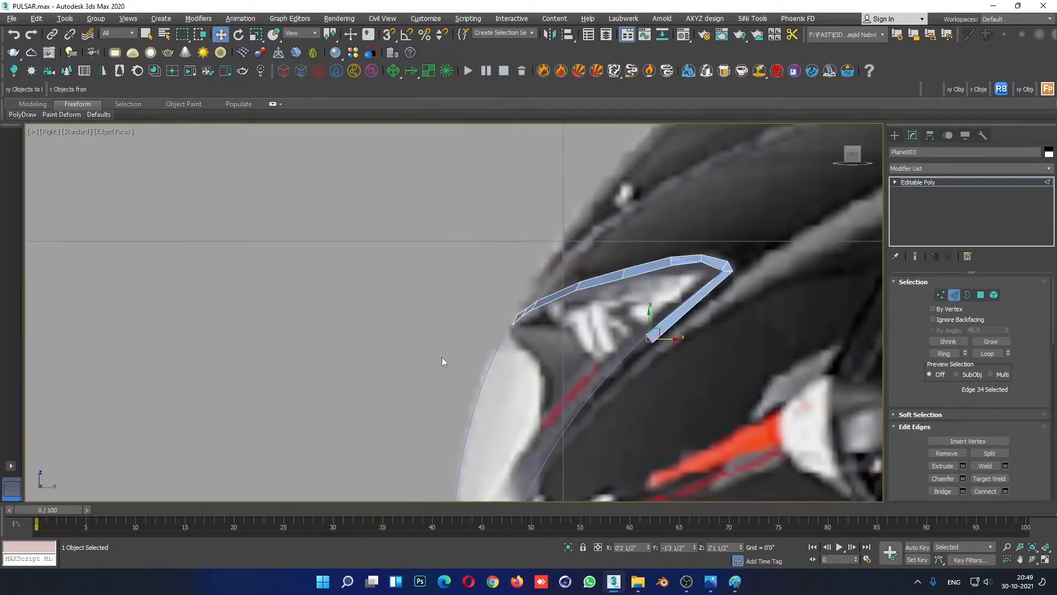
scroll(441, 361, "down", 5)
scroll(573, 305, "up", 5)
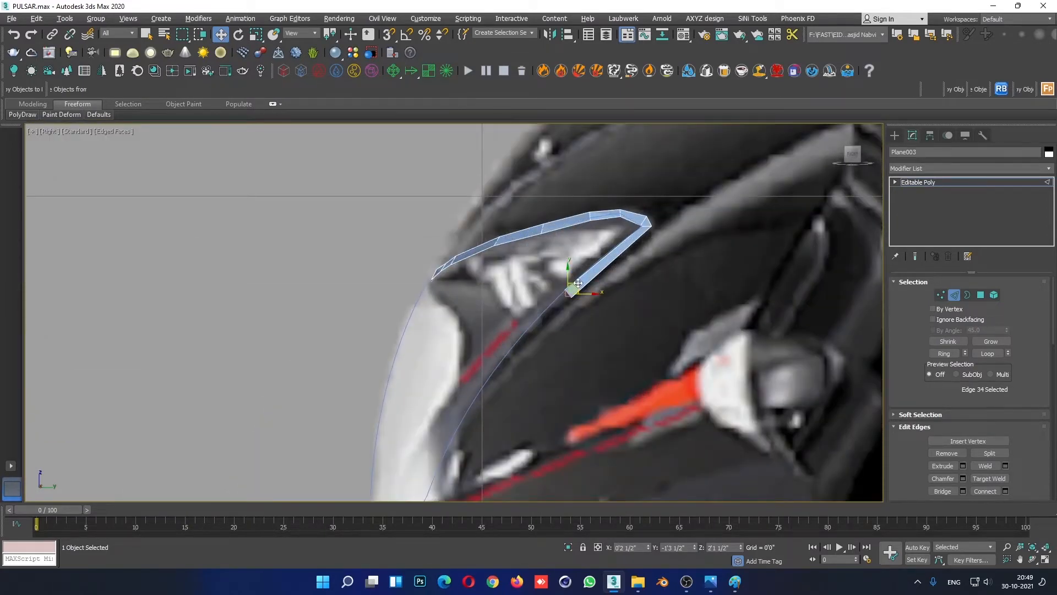
left_click_drag(577, 283, 489, 383, "shift")
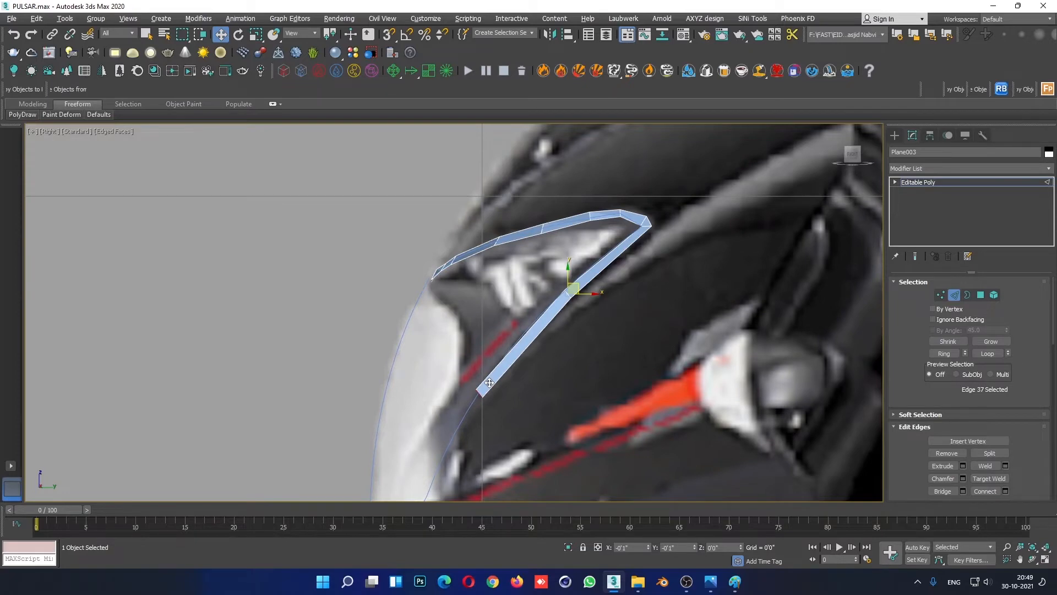
Step: Align the second descending segment's end edge with the guide spline in the Front view
key("alt+w")
middle_click(775, 305)
key("alt+w")
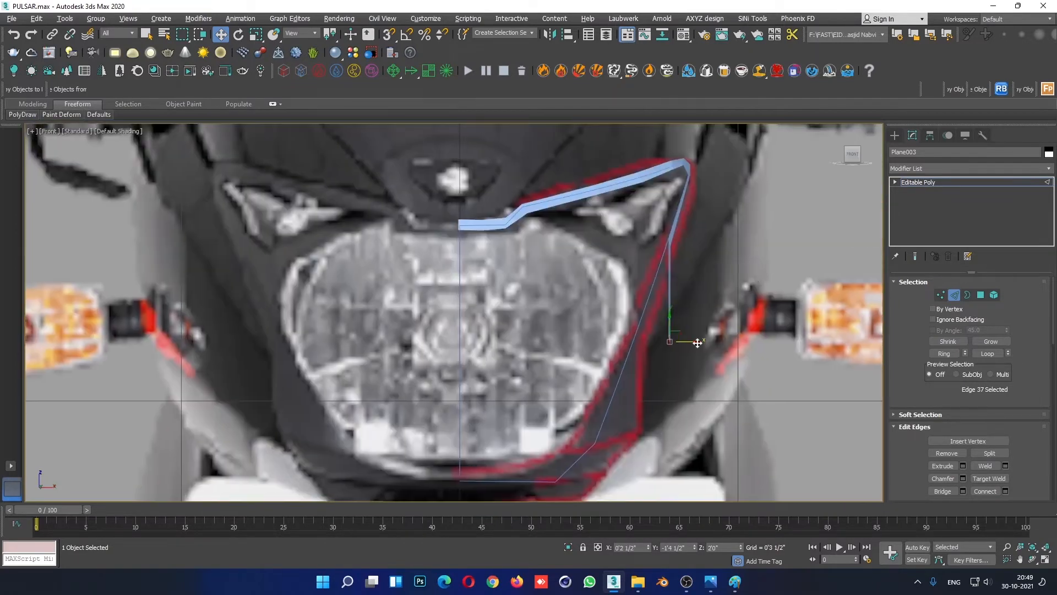
left_click_drag(698, 343, 658, 349)
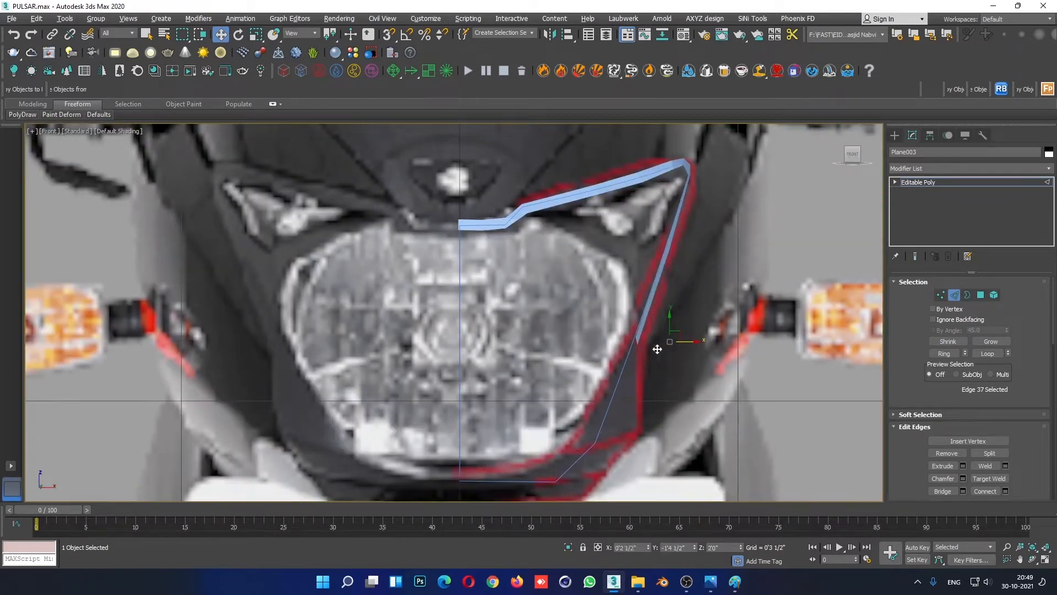
Step: Move the inner vertices of the two descending segments inward in the Front view to widen the strip
left_click(940, 295)
scroll(661, 214, "up", 4)
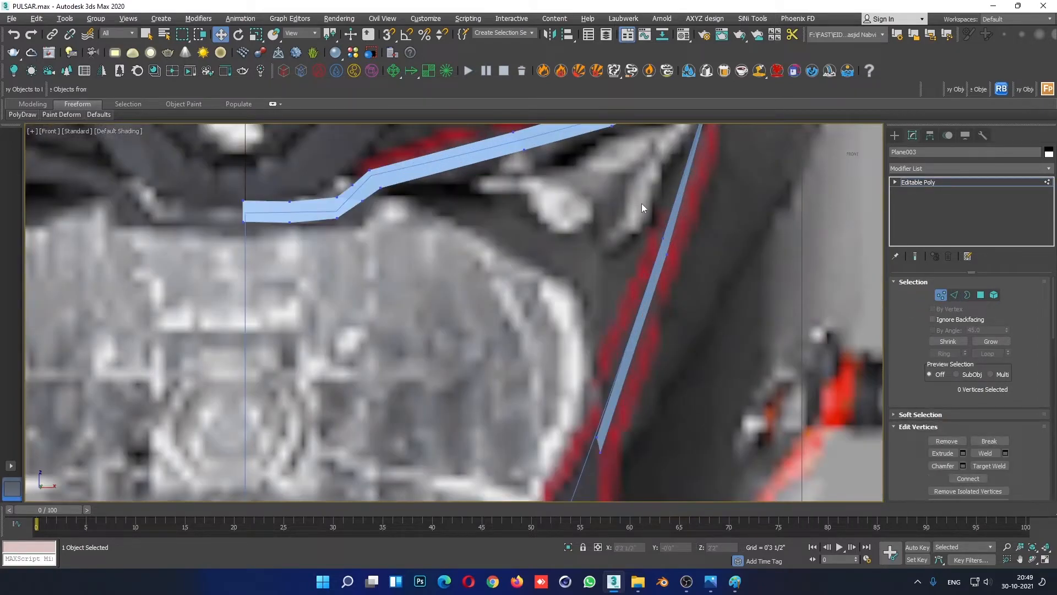
left_click_drag(686, 238, 680, 239)
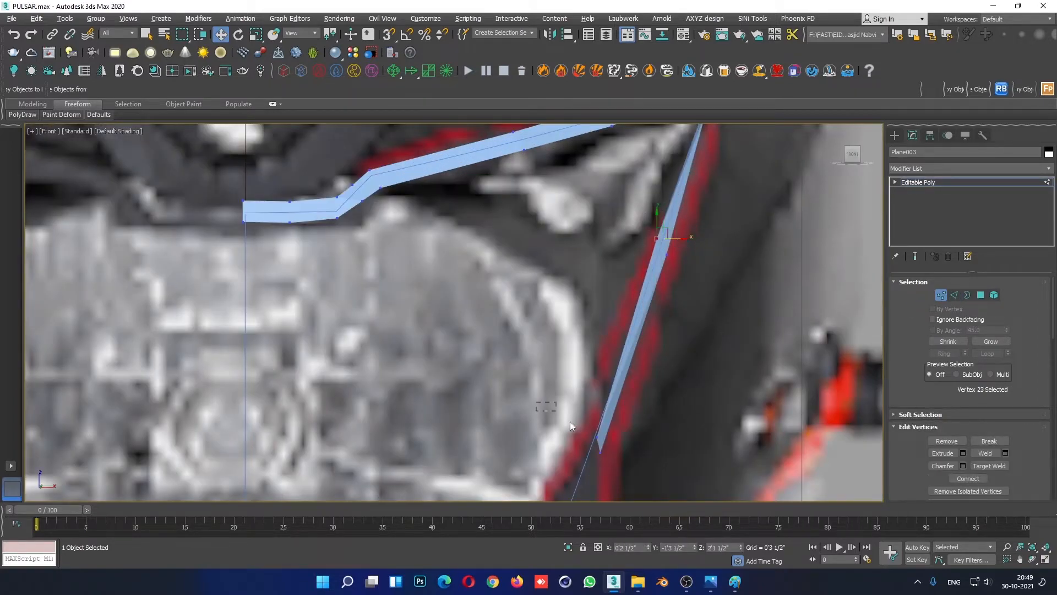
left_click_drag(610, 437, 599, 437)
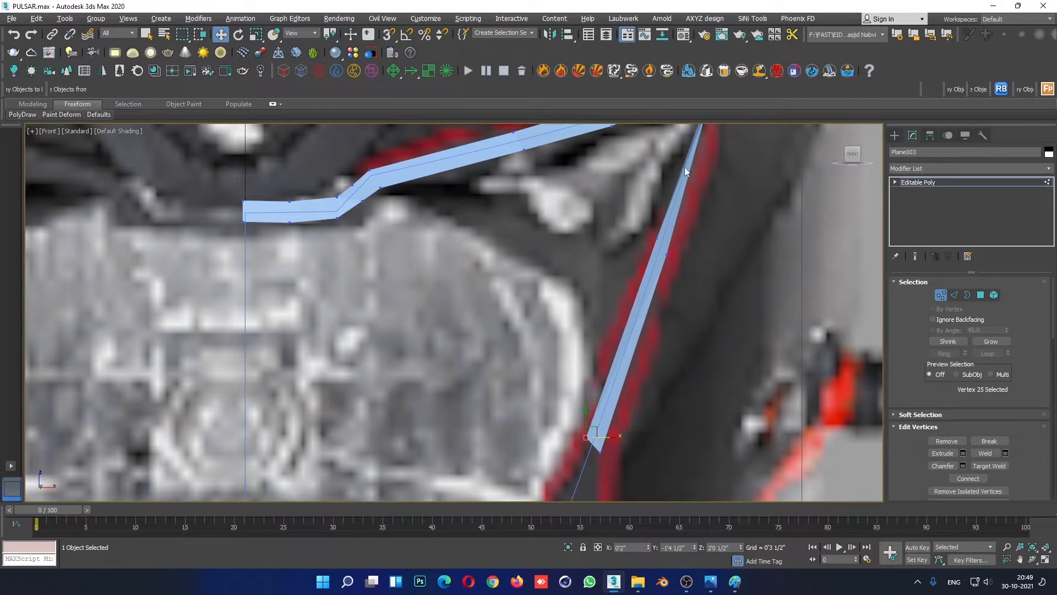
Step: Reposition the inner vertex below the strip's outer corner in the Front view to even out the width through the turn
scroll(676, 231, "down", 4)
scroll(692, 239, "up", 5)
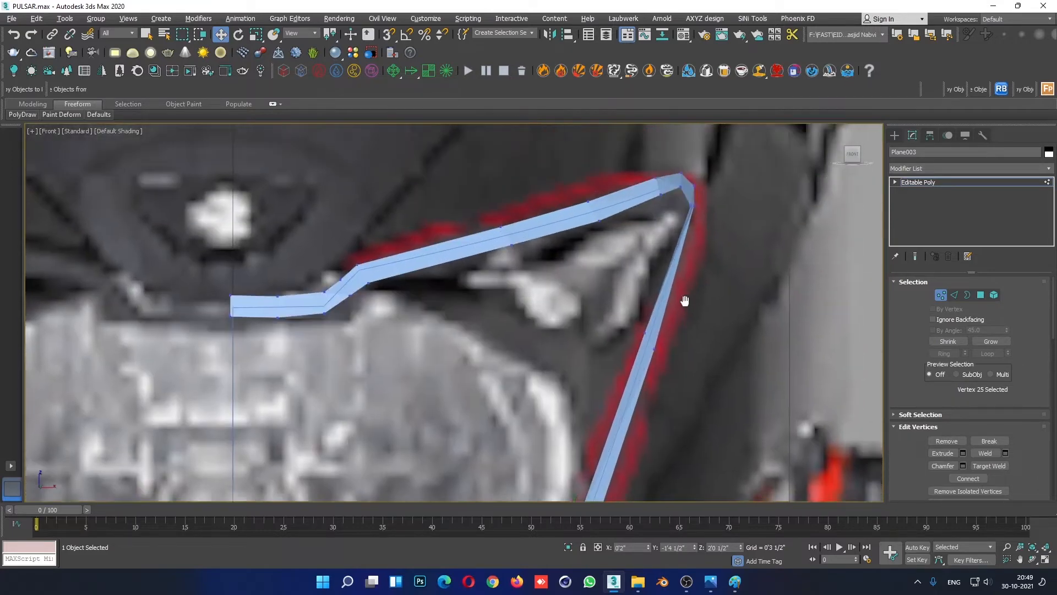
left_click_drag(685, 203, 683, 202)
left_click_drag(706, 196, 712, 227)
left_click(703, 233)
left_click(683, 223)
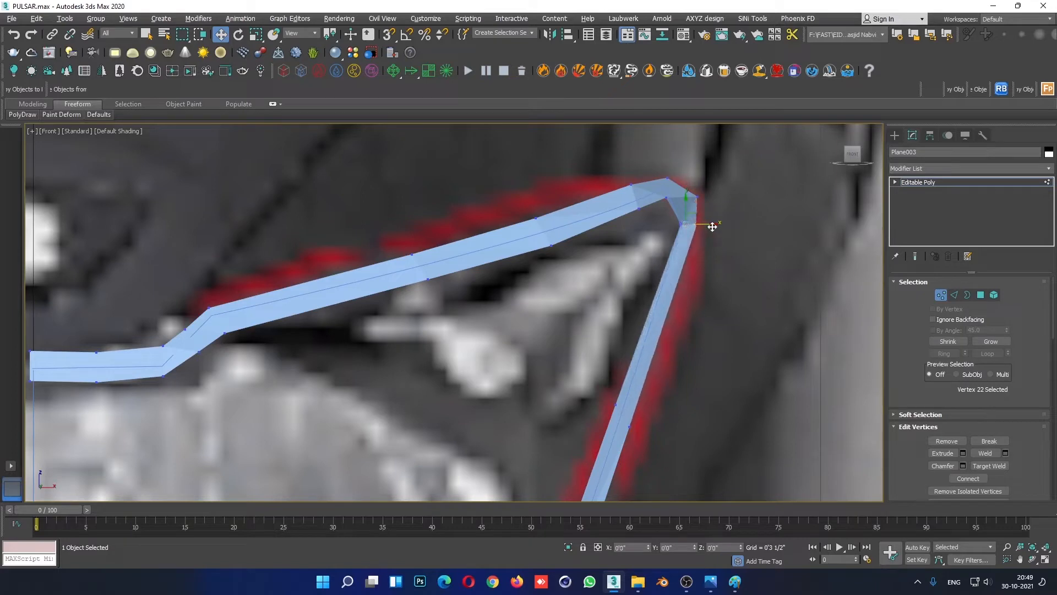
left_click(714, 287)
Step: Nudge two lower-edge vertices along the strip's upper arm in the Front view to smooth its lower border
scroll(721, 294, "down", 5)
scroll(587, 267, "up", 5)
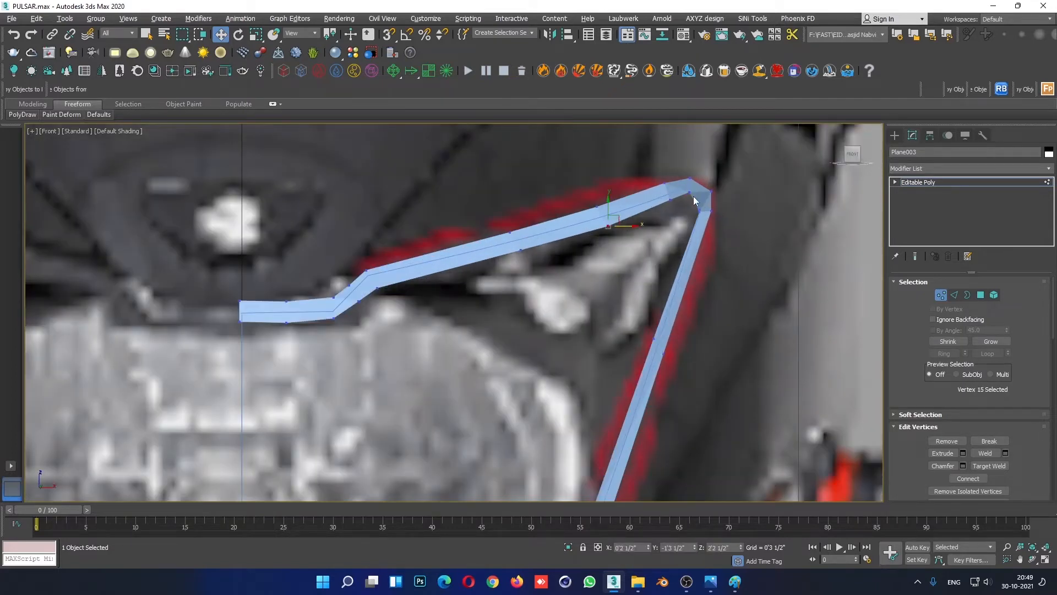
scroll(712, 320, "down", 2)
scroll(659, 257, "up", 3)
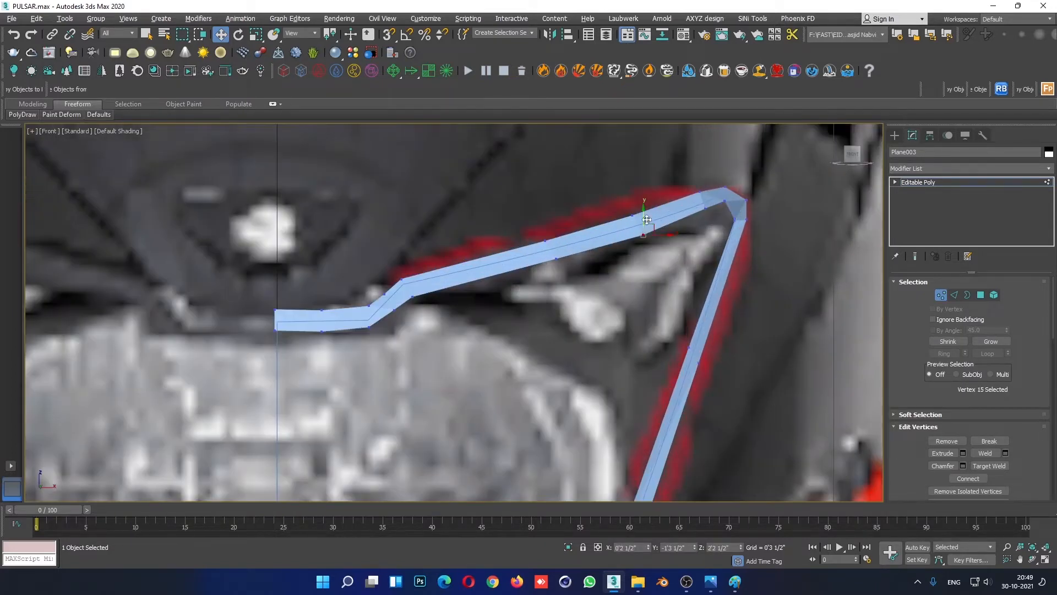
left_click_drag(643, 211, 643, 211)
left_click(567, 276)
left_click(556, 258)
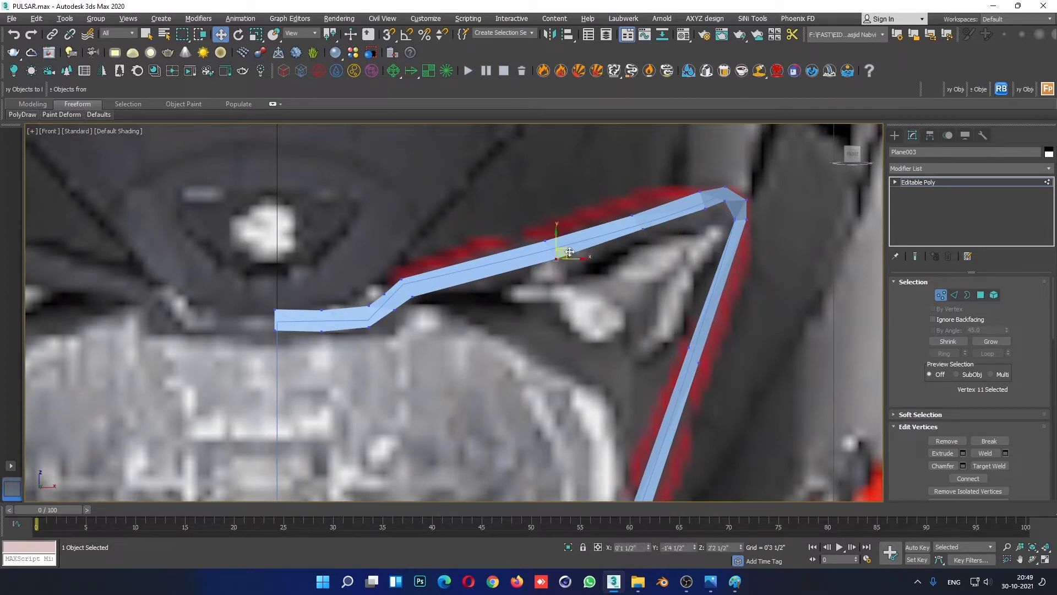
left_click_drag(562, 252, 557, 252)
left_click(589, 292)
Step: Lower the inner vertex of the strip's bottom end in the Front view to square off the end edge
scroll(679, 312, "down", 2)
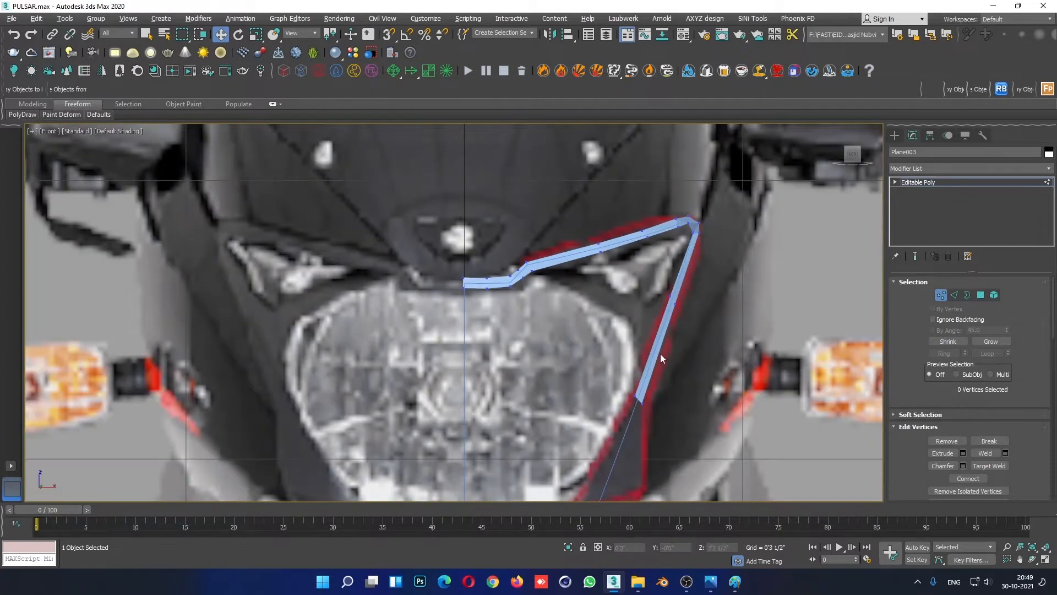
scroll(640, 401, "up", 2)
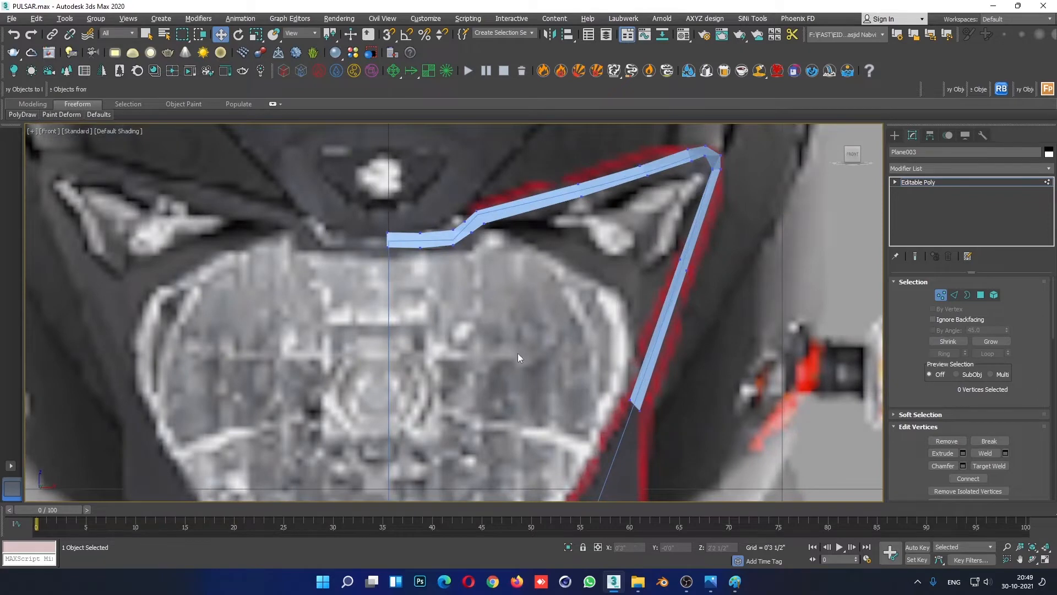
scroll(307, 302, "down", 3)
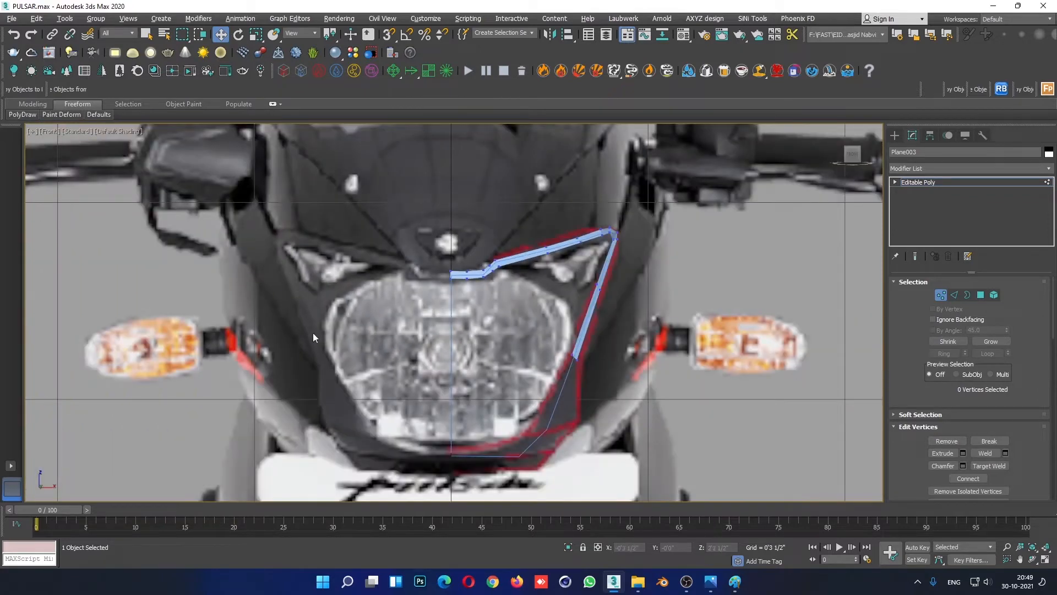
scroll(612, 364, "up", 4)
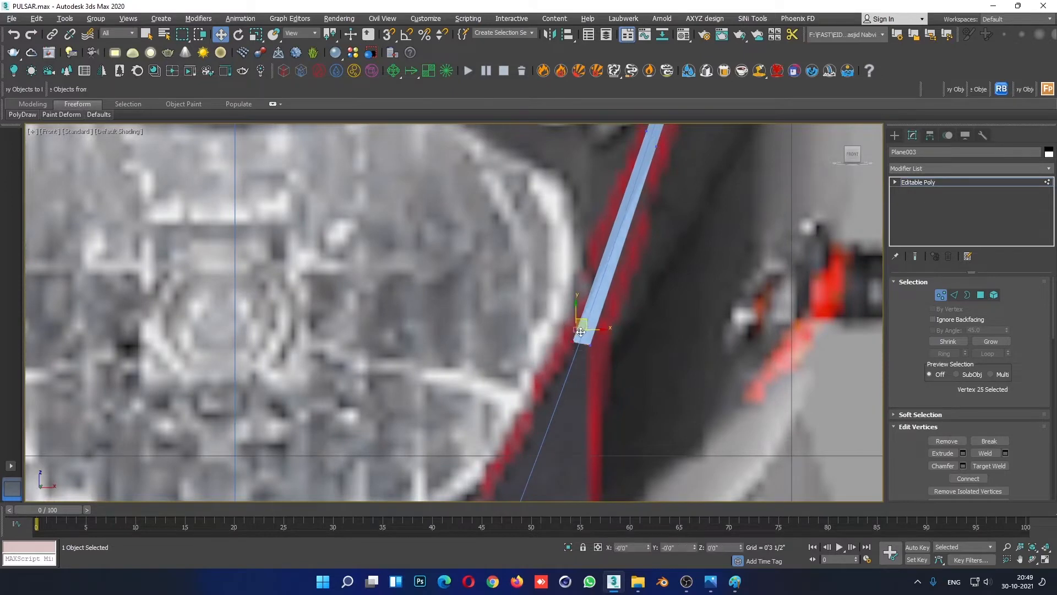
key("alt+w")
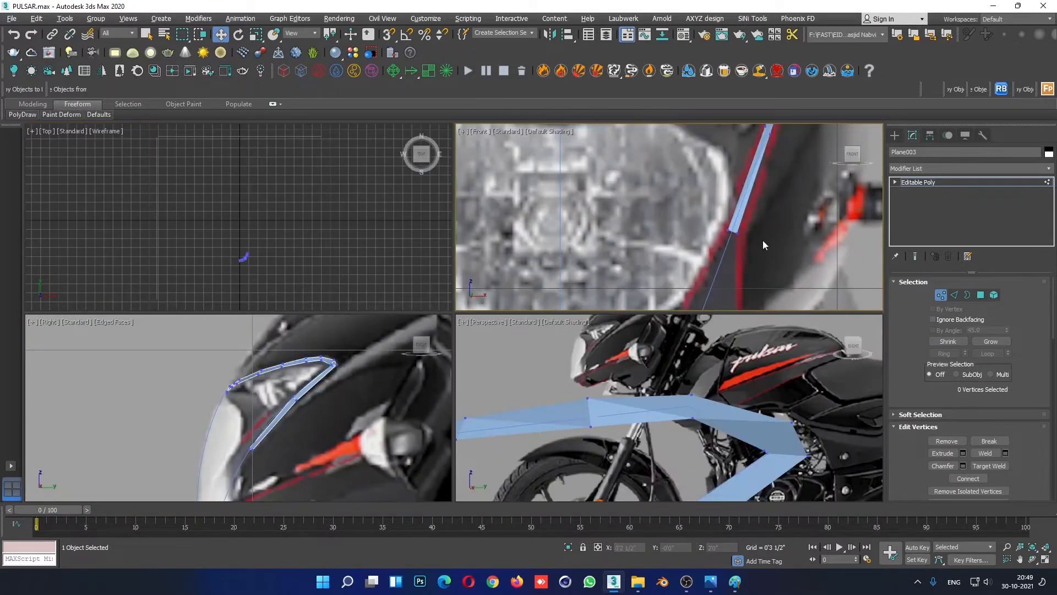
Step: Connect the last segment's two long edges in the Right view and move the new cross edge onto the spline's curve
left_click(955, 296)
middle_click(404, 385)
key("alt+w")
middle_click_drag(550, 311, 543, 287)
scroll(546, 317, "up", 2)
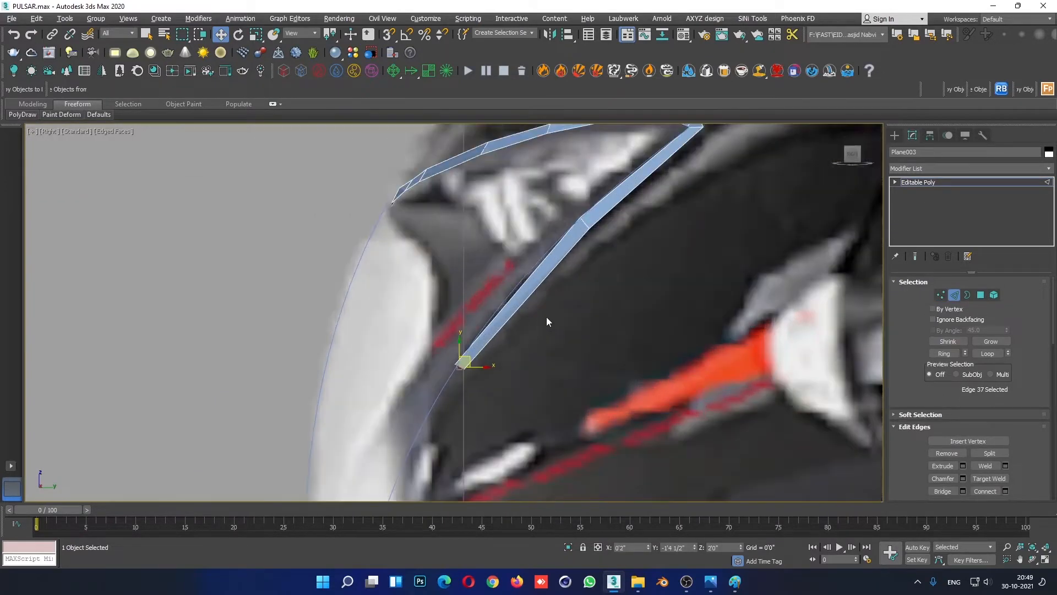
left_click_drag(559, 324, 560, 324)
right_click(556, 287)
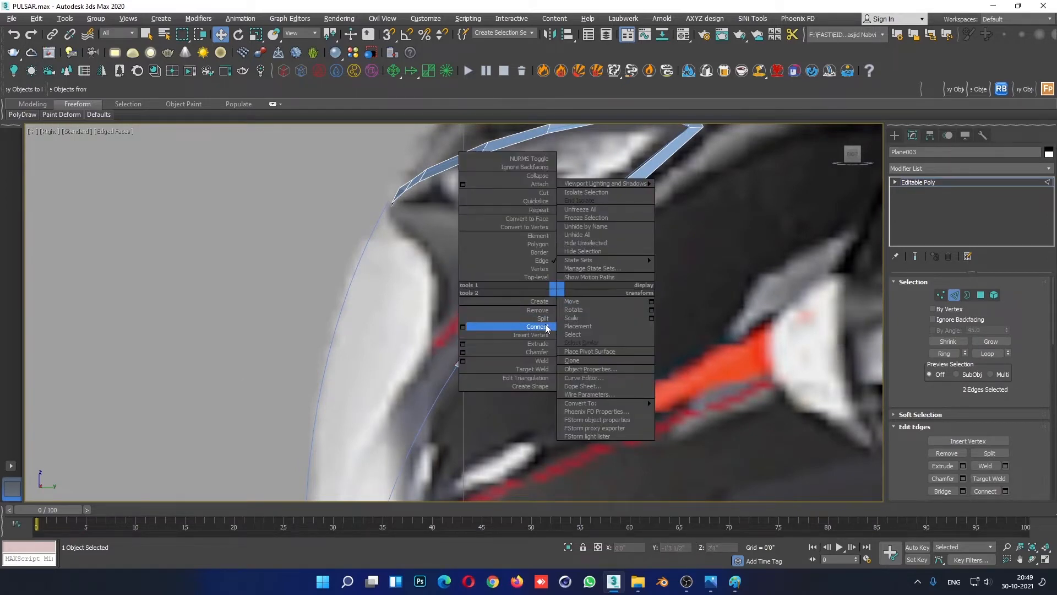
left_click(545, 327)
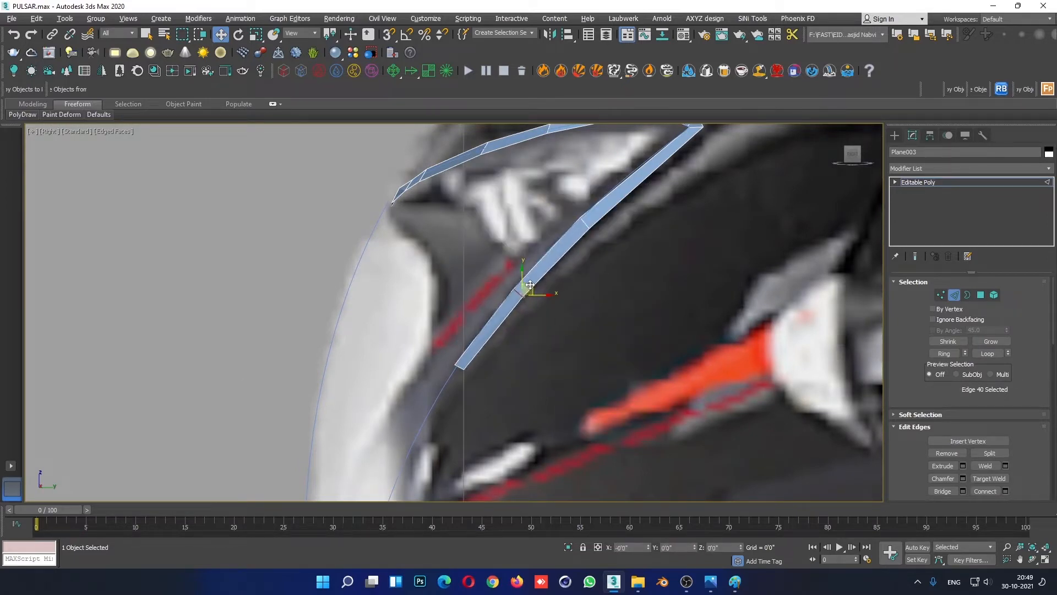
Step: Extend the strip's bottom end edge further down the rear spline in the Right view, close to its lower end
left_click(461, 362)
scroll(489, 343, "down", 3)
middle_click_drag(528, 357, 543, 334)
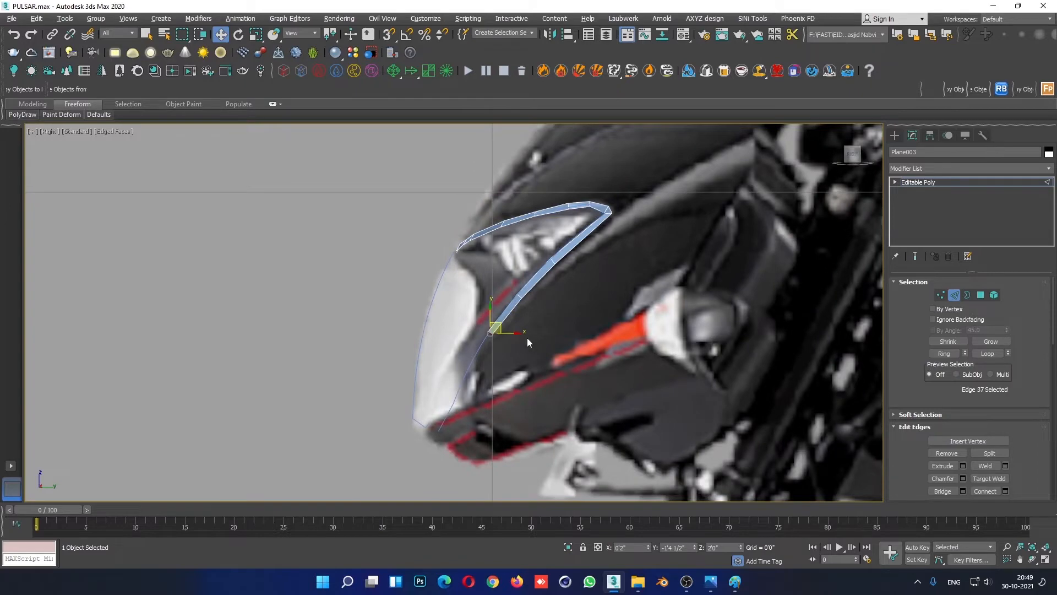
left_click_drag(502, 325, 508, 394, "shift")
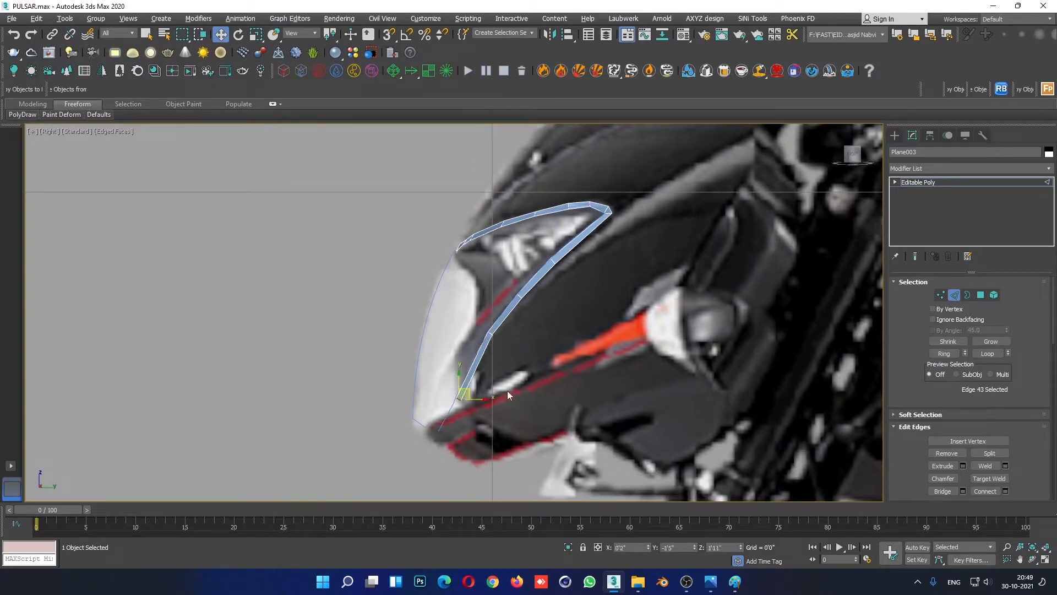
Step: Move the vertices of the strip's bottom end in the Front view to span the headlight surround's red outline, undoing the last move
left_click(940, 294)
key("alt+w")
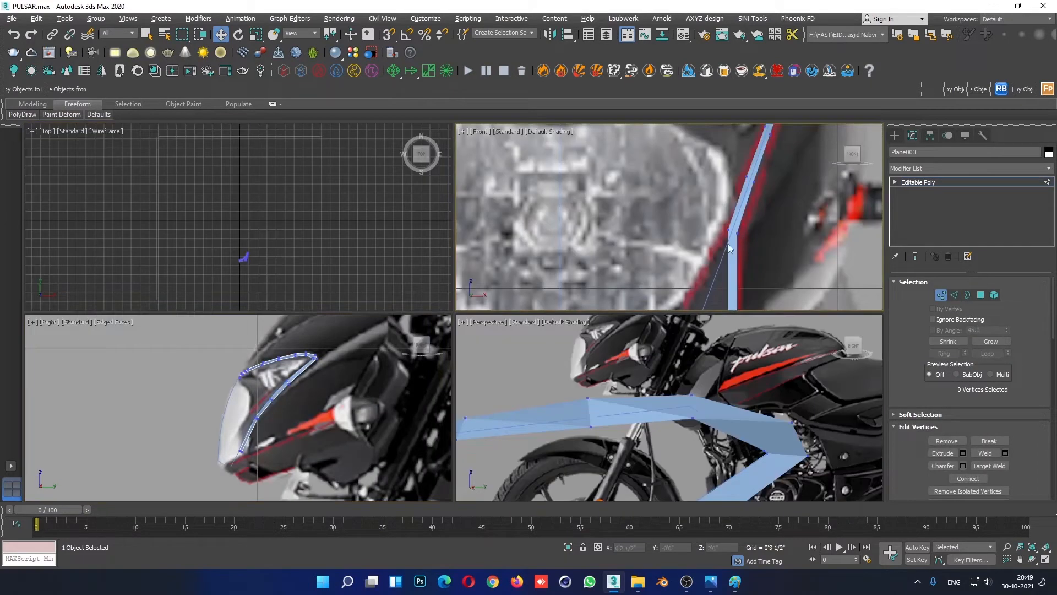
key("alt+w")
middle_click_drag(689, 315, 716, 311)
left_click_drag(687, 322, 656, 315)
left_click(729, 286)
scroll(709, 249, "up", 2)
left_click_drag(709, 249, 848, 254)
scroll(707, 269, "down", 3)
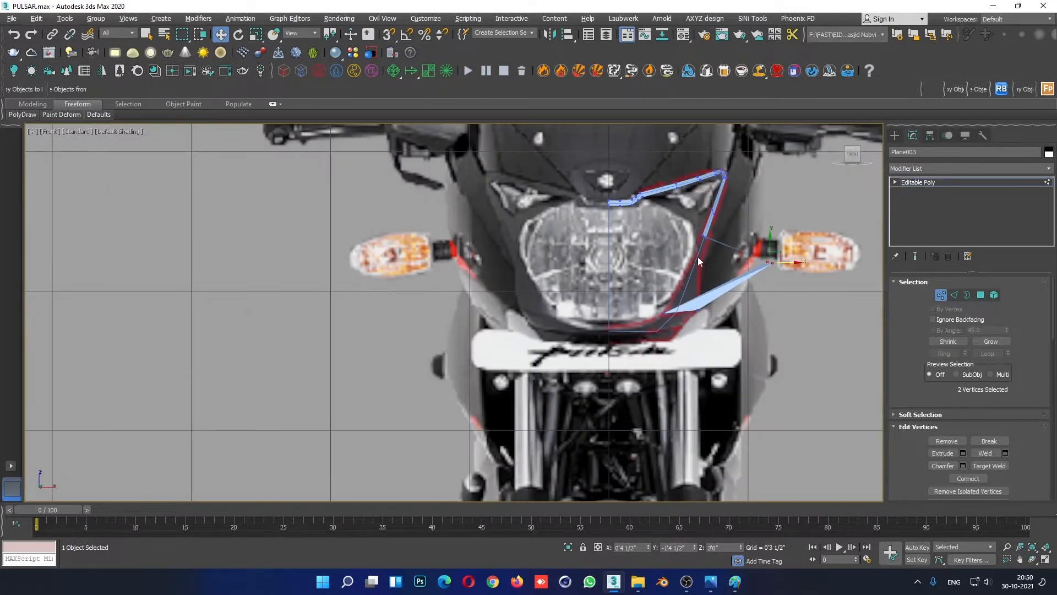
key("ctrl+z")
Step: Switch to the front reference photo in Paint, examine the surround's lower side contour, and return to the modeling scene
mouse_move(702, 588)
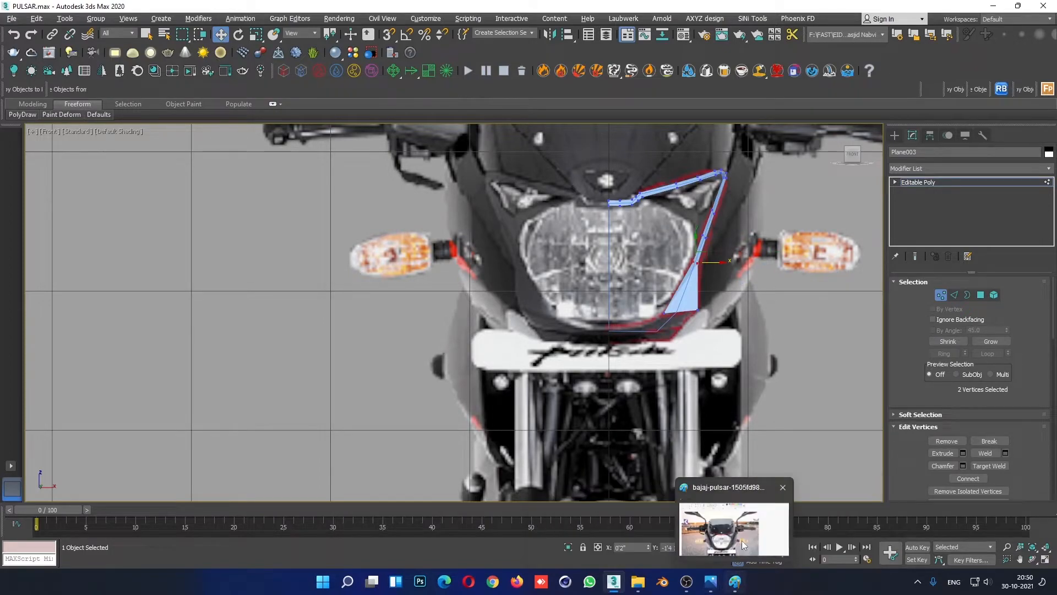
left_click(735, 582)
scroll(470, 424, "up", 1, "ctrl")
scroll(599, 391, "down", 8)
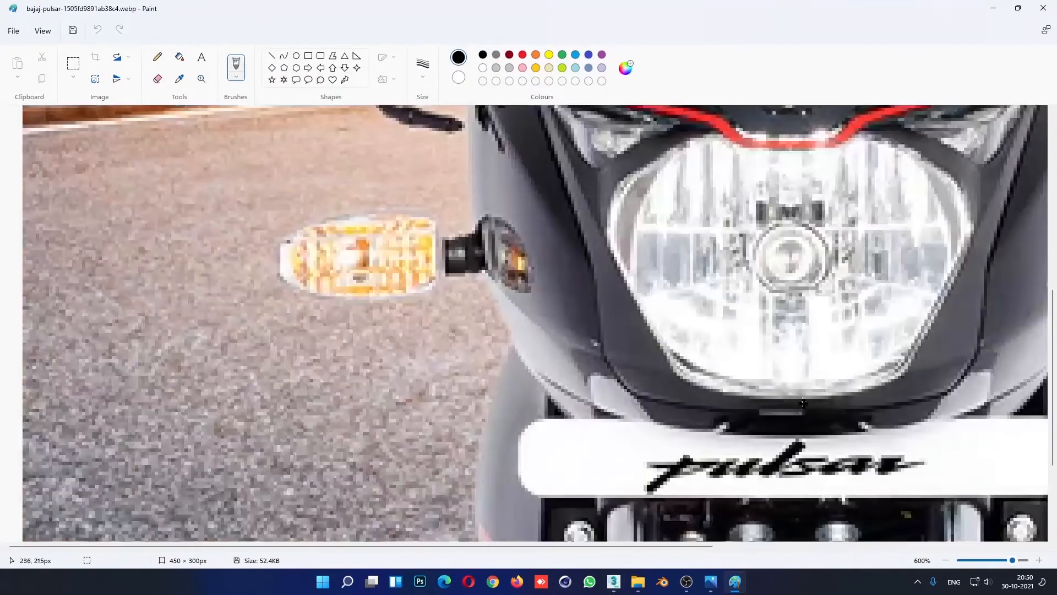
scroll(889, 359, "up", 3)
left_click_drag(829, 361, 809, 327)
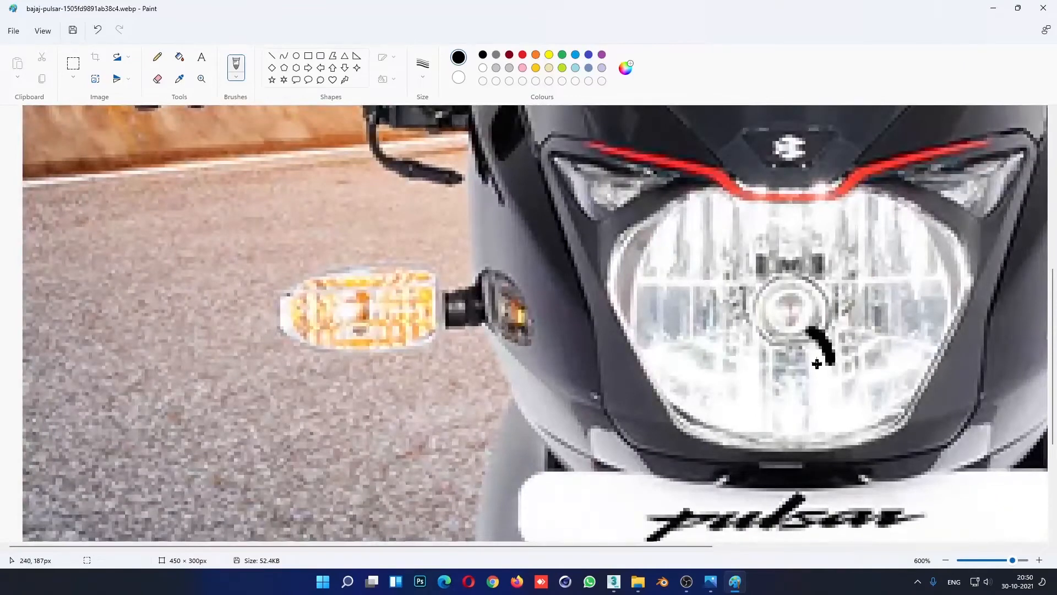
key("ctrl+z")
left_click_drag(440, 553, 612, 553)
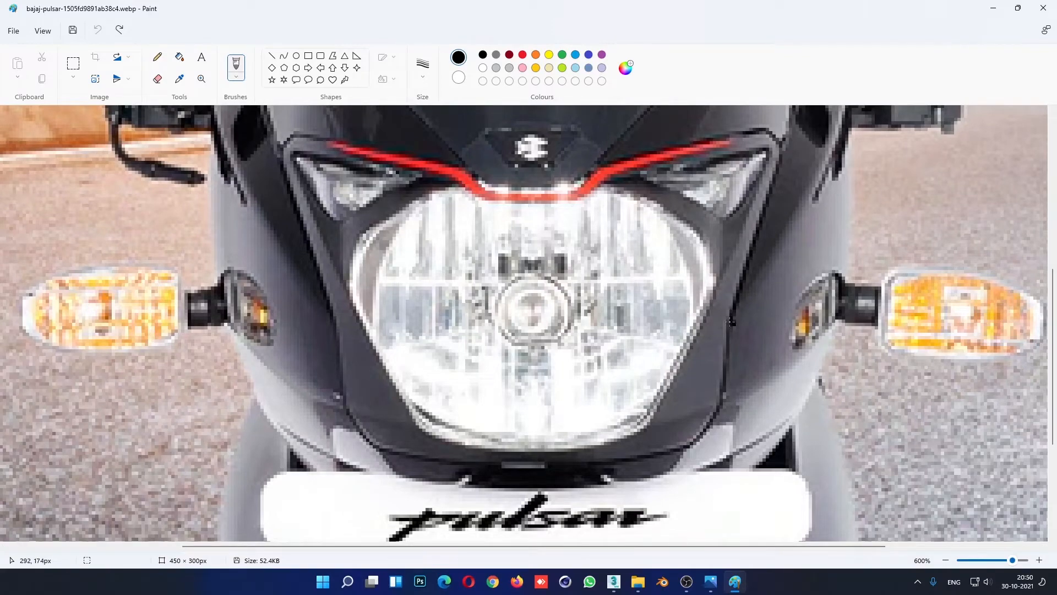
left_click_drag(730, 322, 728, 397)
key("ctrl+z")
left_click(993, 8)
Step: Nudge the outer and inner vertices of the strip's bottom end in the Front view onto the red outline
scroll(705, 308, "up", 4)
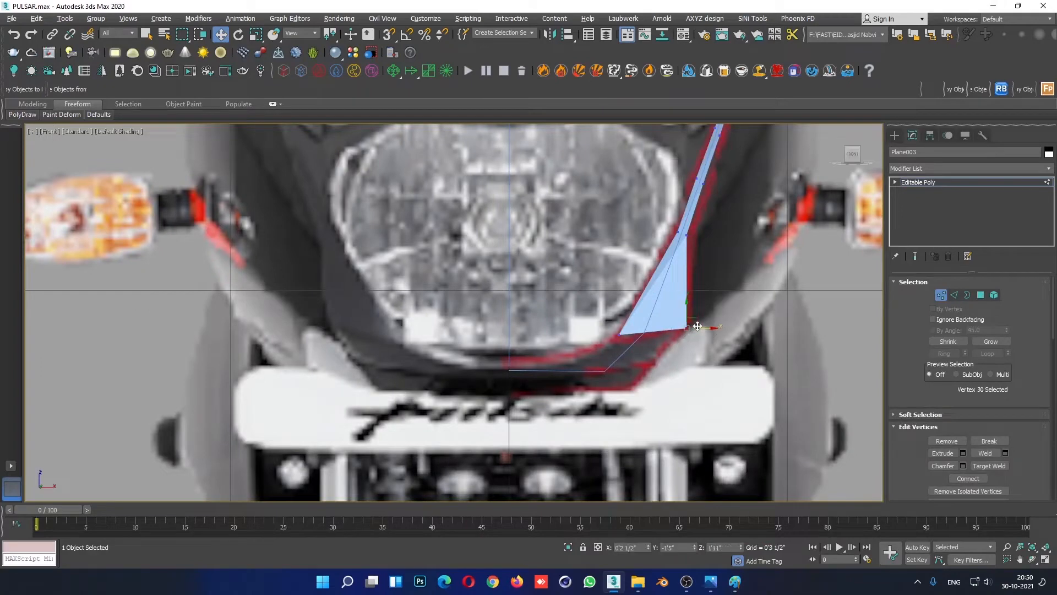
left_click(692, 327)
mouse_move(691, 310)
left_mouse_down()
mouse_move(692, 287)
mouse_move(691, 300)
left_mouse_up()
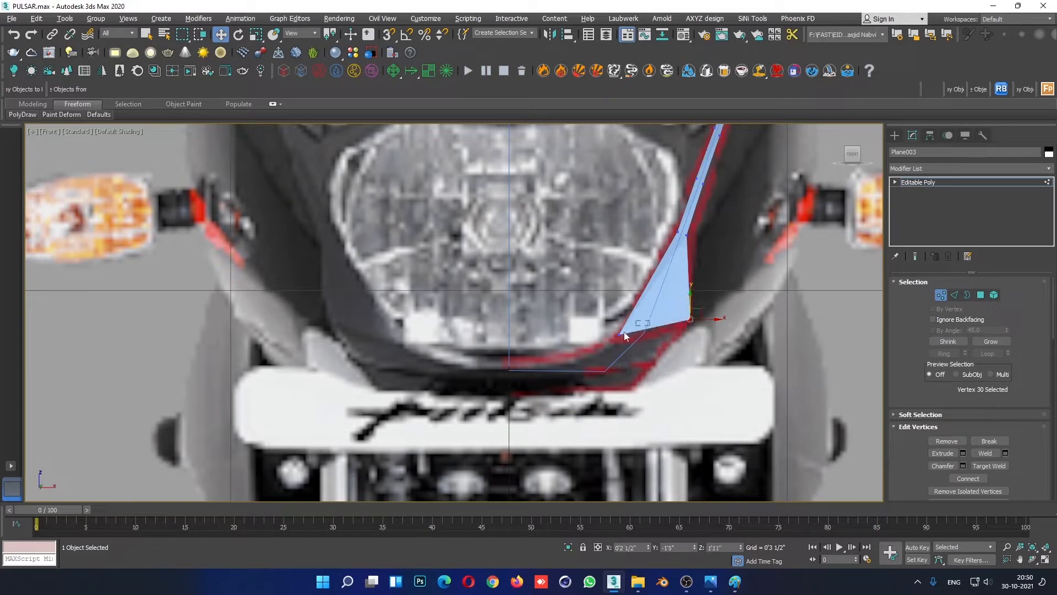
left_click_drag(619, 314, 634, 342)
Step: Shift the strip's two bottom end vertices forward along Y in the Perspective view to meet the guide spline
key("p")
middle_click_drag(714, 421, 657, 422, "alt")
scroll(657, 422, "down", 3)
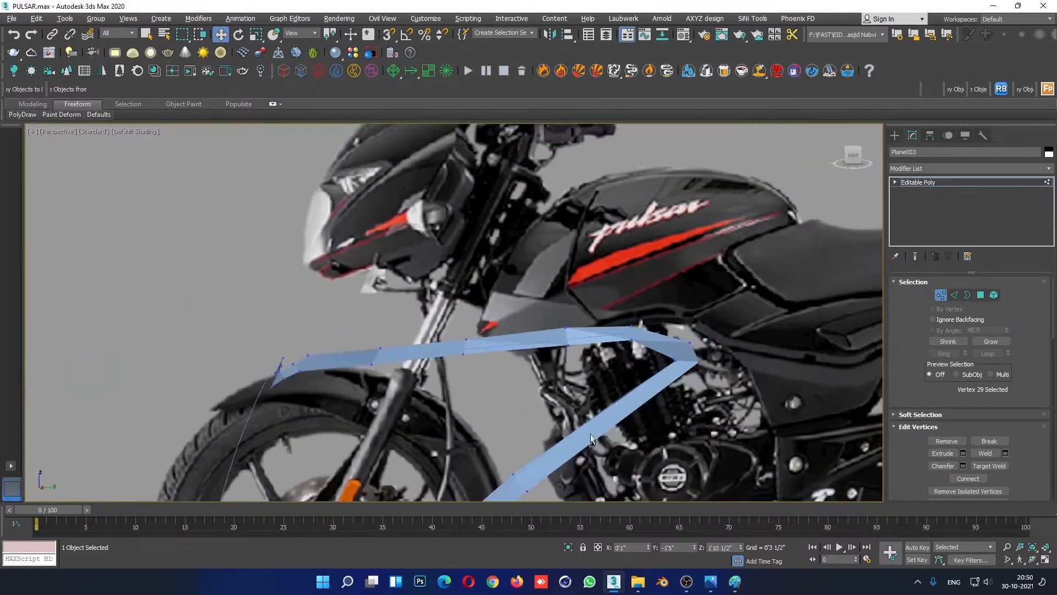
middle_click_drag(639, 338, 563, 318, "alt")
scroll(546, 381, "down", 4)
scroll(555, 388, "up", 4)
middle_click_drag(546, 381, 570, 410, "alt")
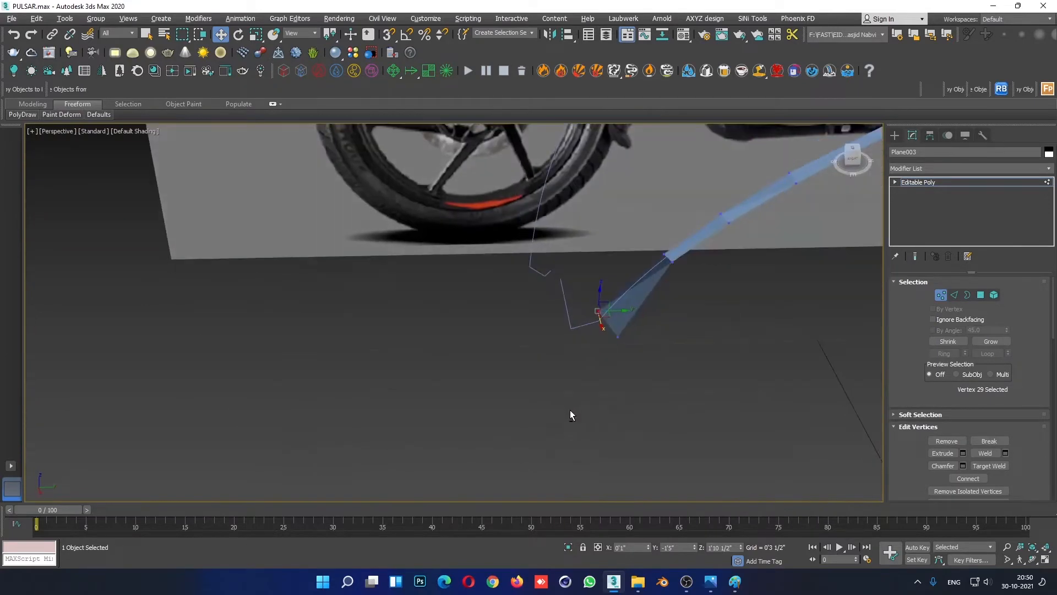
left_click_drag(572, 301, 644, 379)
middle_click_drag(644, 378, 600, 355, "alt")
left_click_drag(631, 330, 624, 330)
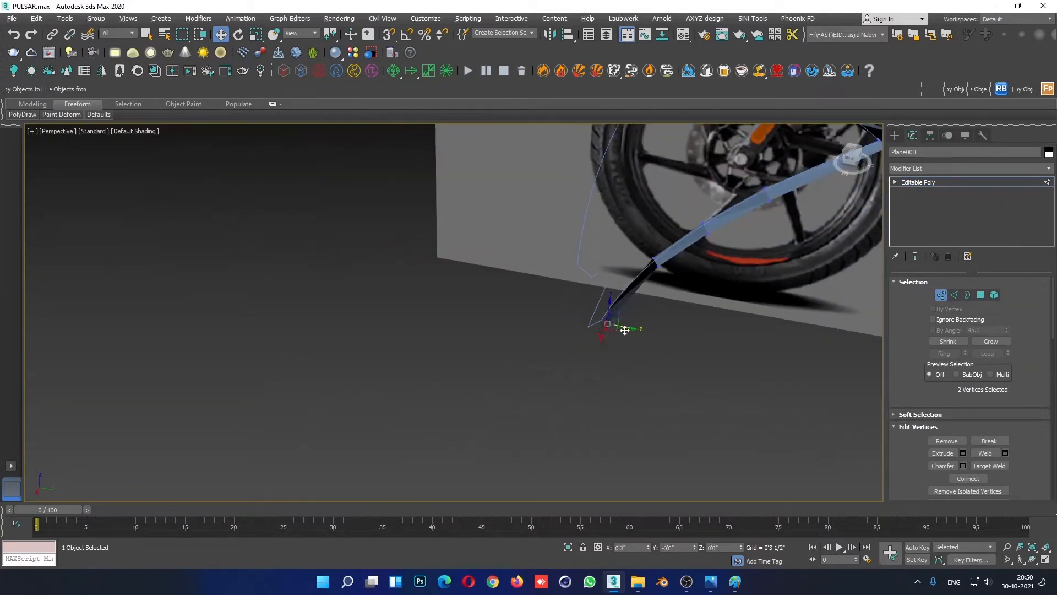
middle_click_drag(623, 330, 729, 345, "alt")
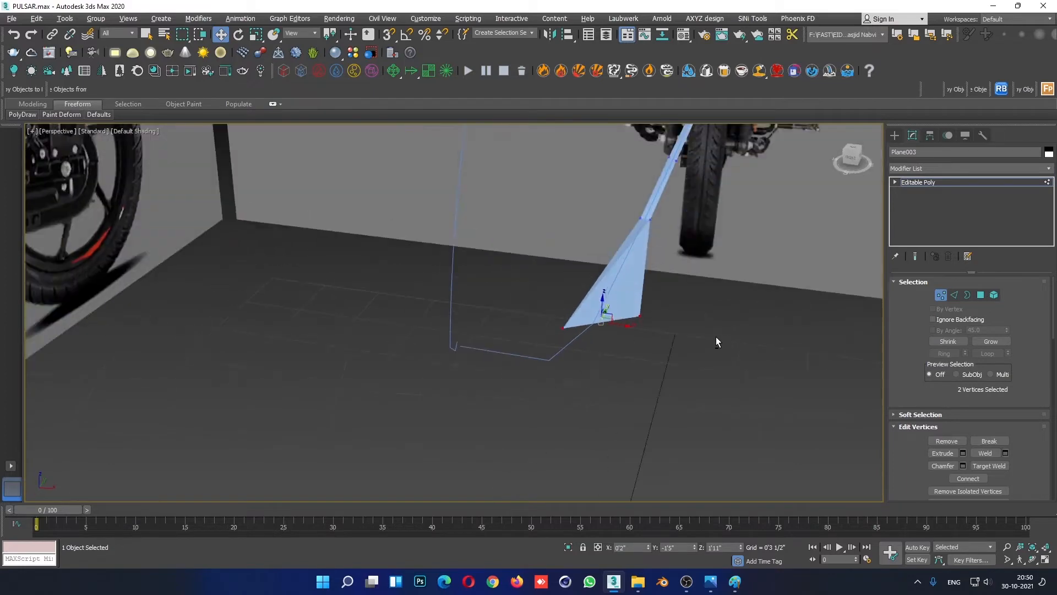
Step: Extend the strip's bottom end edge downward in the Front view and rotate it to follow the surround's lower corner
key("alt+w")
key("alt+w")
middle_click_drag(717, 283, 753, 248)
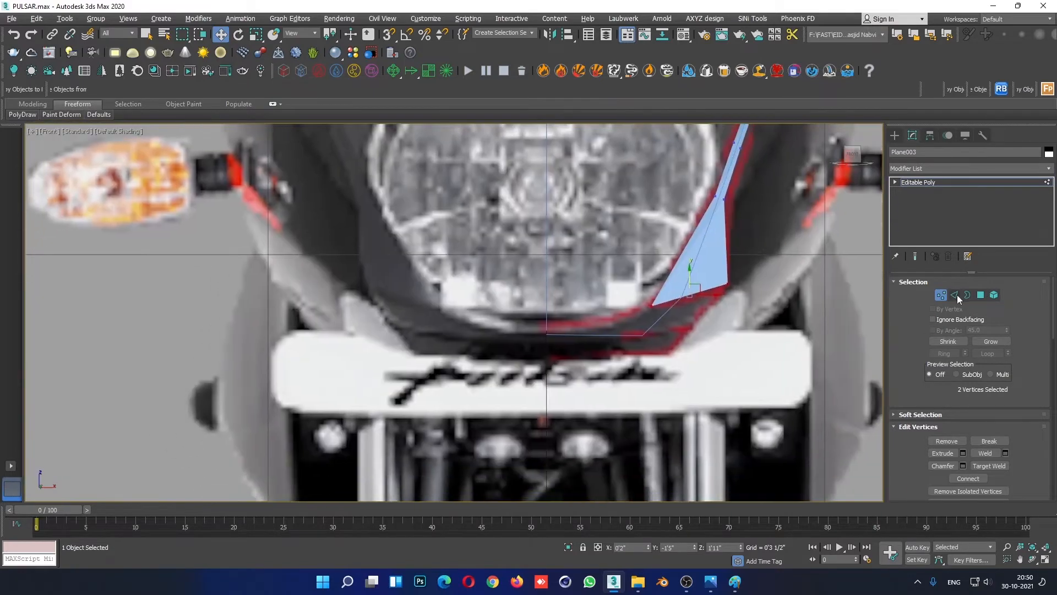
left_click(955, 295)
left_click_drag(692, 284, 690, 336, "shift")
key("e")
key("w")
Step: Adjust the lower corner's vertices in the Front view to fit the red outline
left_click(940, 296)
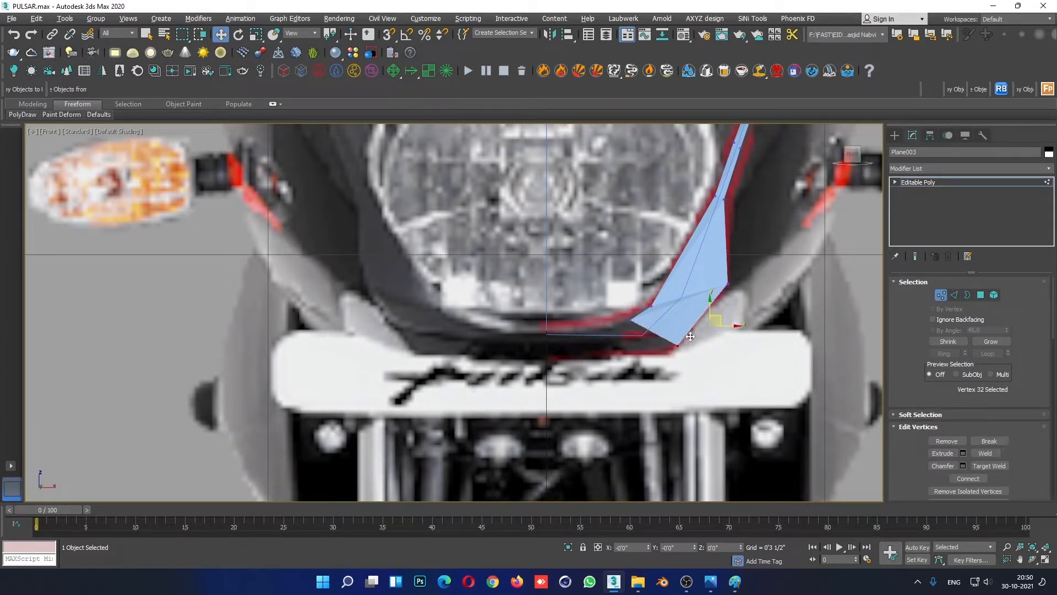
left_click(651, 304)
left_click(632, 320)
scroll(618, 344, "down", 3)
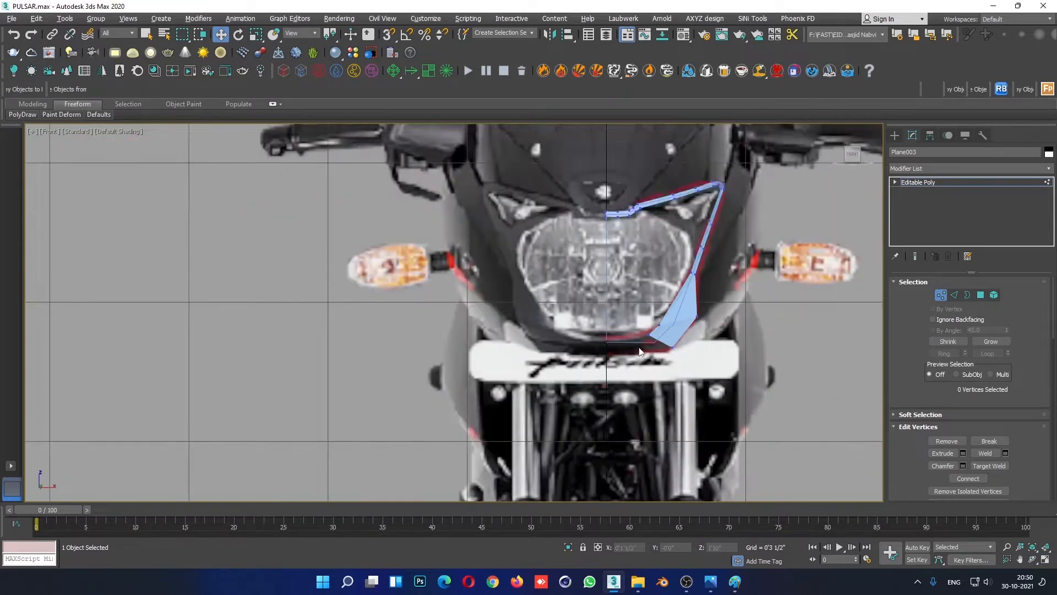
scroll(671, 345, "up", 3)
mouse_move(678, 312)
left_mouse_down()
mouse_move(671, 295)
mouse_move(692, 315)
left_mouse_up()
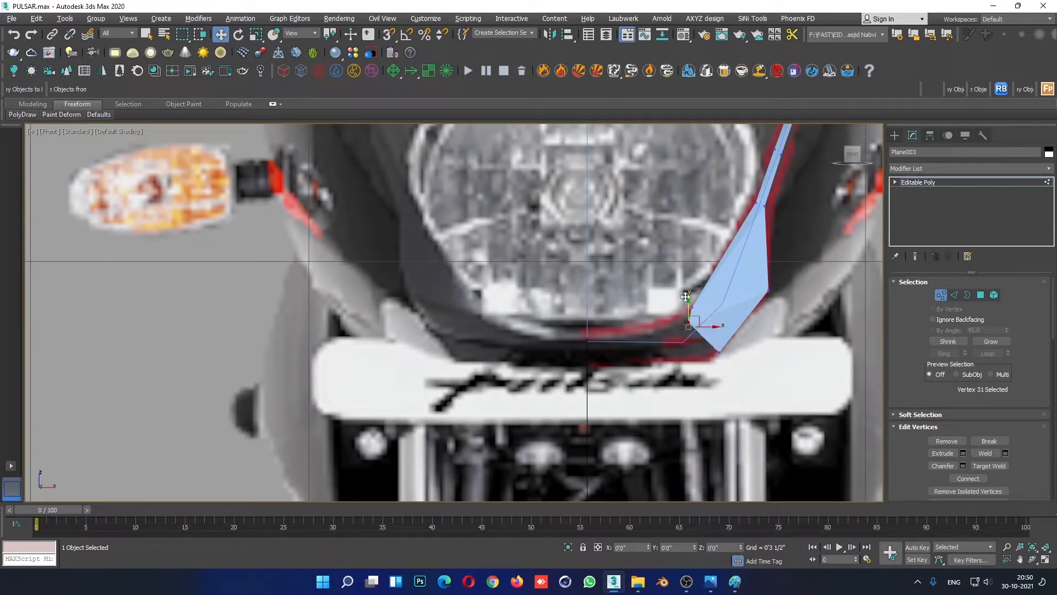
Step: Extend the end edge inward along the surround's bottom in the Front view and fit the segment's vertices to the red outline
left_click(954, 294)
left_click_drag(727, 335, 664, 335, "shift")
left_click(941, 296)
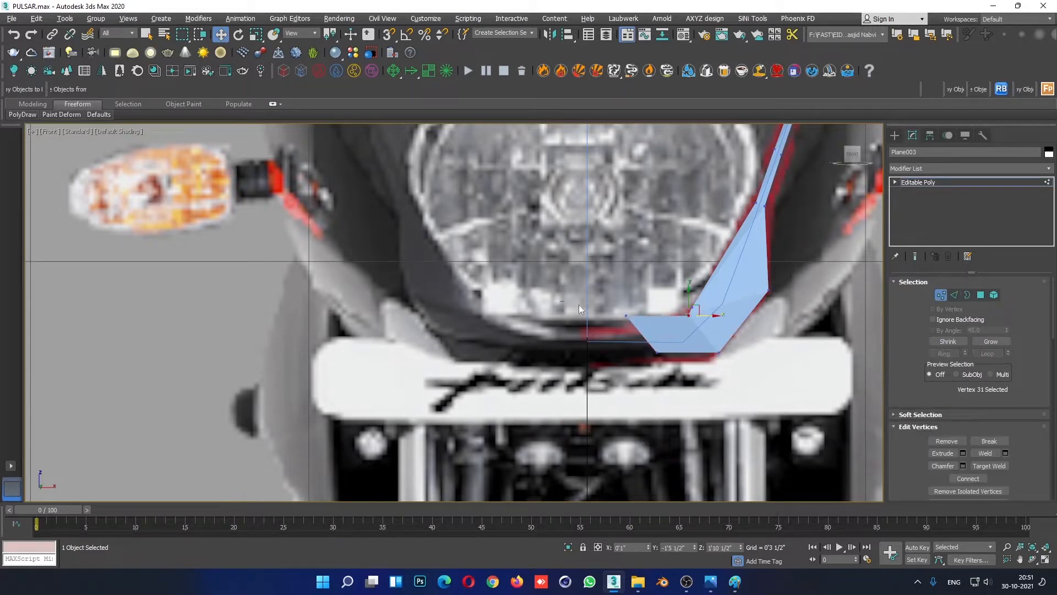
left_click_drag(629, 303, 629, 314)
left_click_drag(628, 393, 657, 335)
left_click_drag(712, 391, 723, 347)
left_click(790, 333)
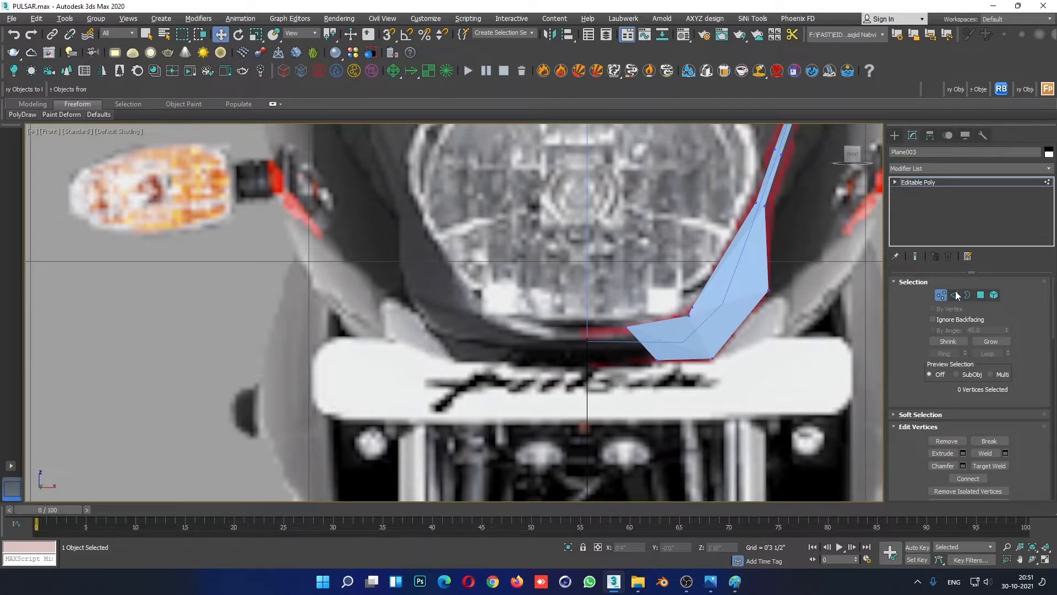
Step: Extend the end edge to the headlight's centre line in the Front view, straighten it vertically, and align it with the centre
left_click(955, 295)
left_click(650, 348)
middle_click_drag(653, 350, 730, 386)
scroll(730, 387, "down", 2)
left_click_drag(743, 382, 528, 411, "shift")
key("e")
key("r")
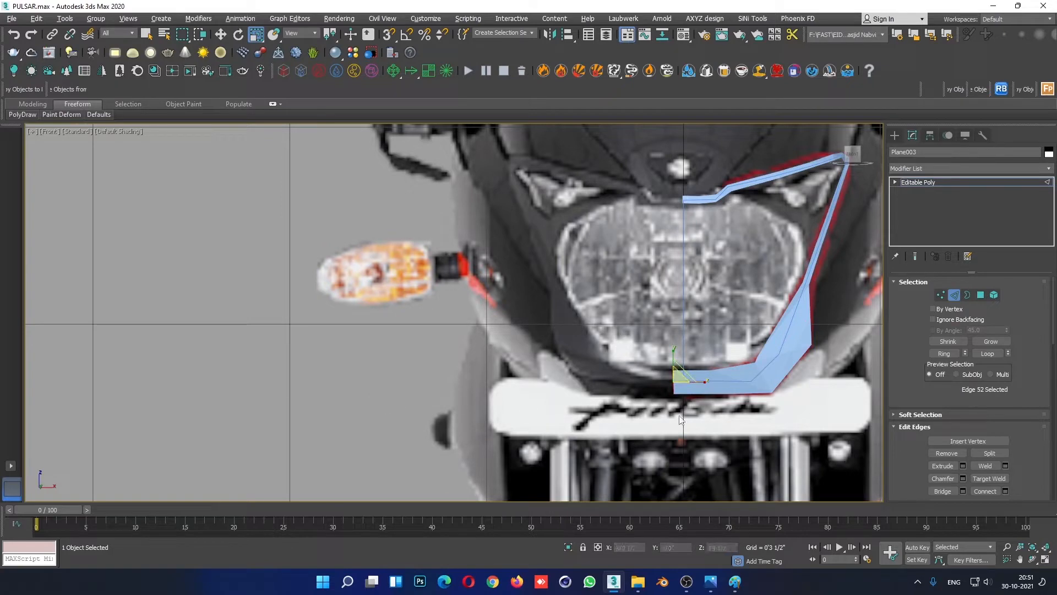
key("w")
scroll(786, 403, "up", 3)
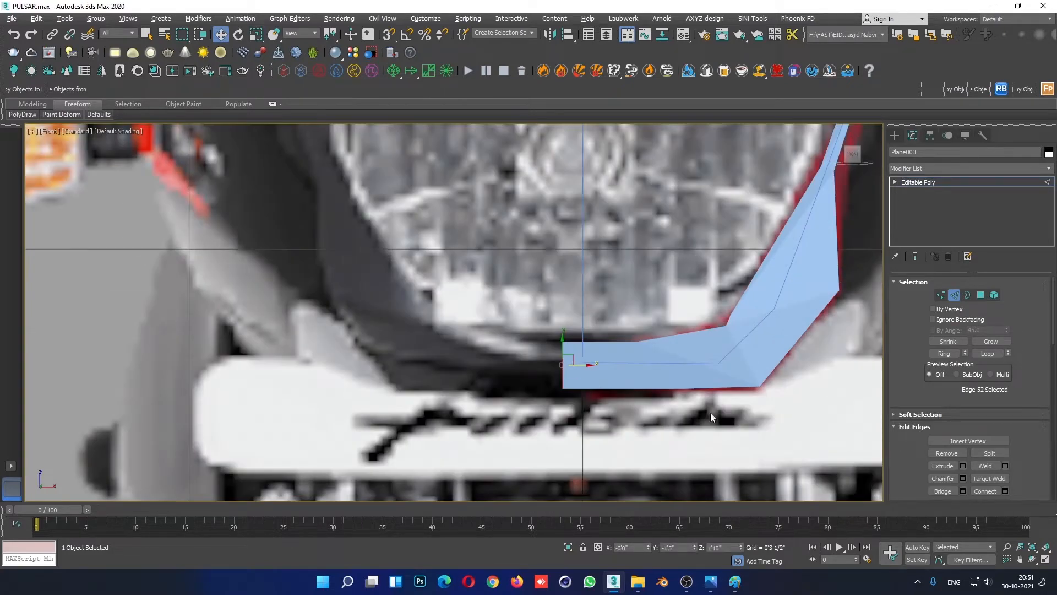
left_click_drag(584, 368, 603, 367)
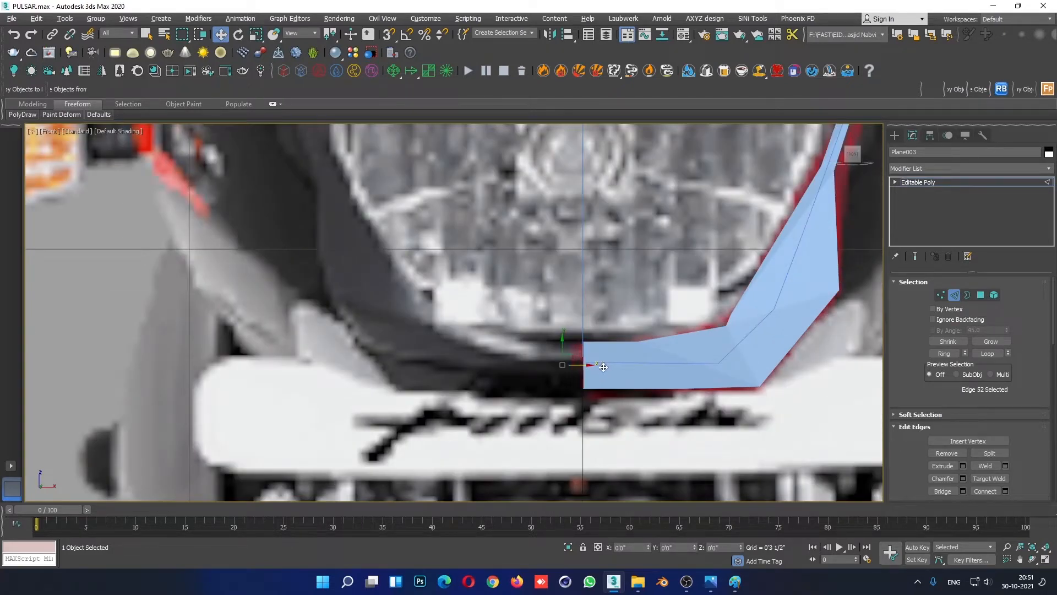
scroll(779, 447, "down", 6)
scroll(728, 408, "up", 5)
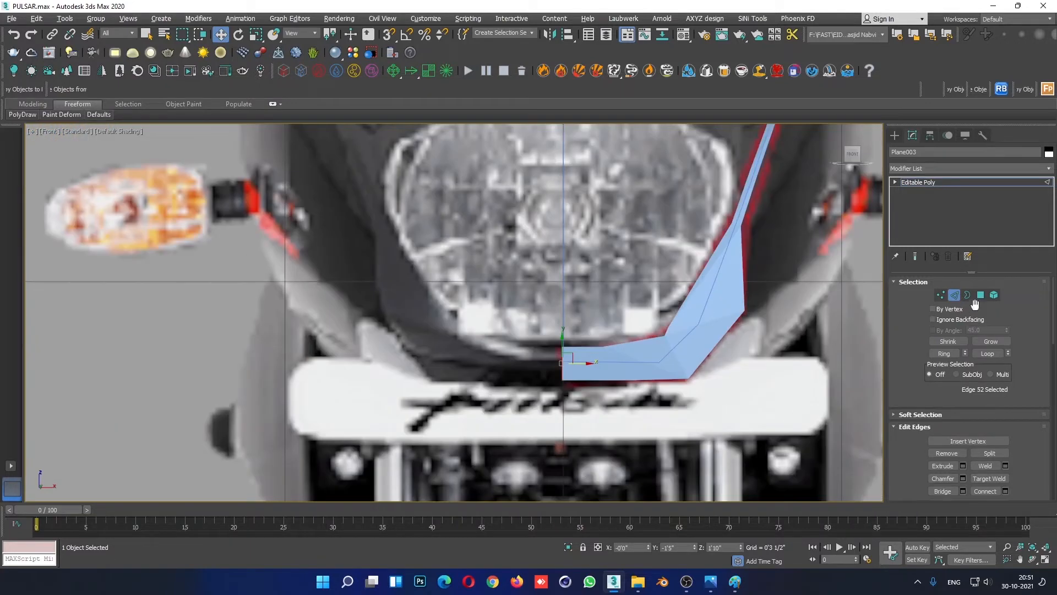
Step: Raise the bottom segment's two upper vertices and adjust the inner corner vertices in the Front view to smooth the upper border
left_click(939, 295)
scroll(583, 347, "up", 3)
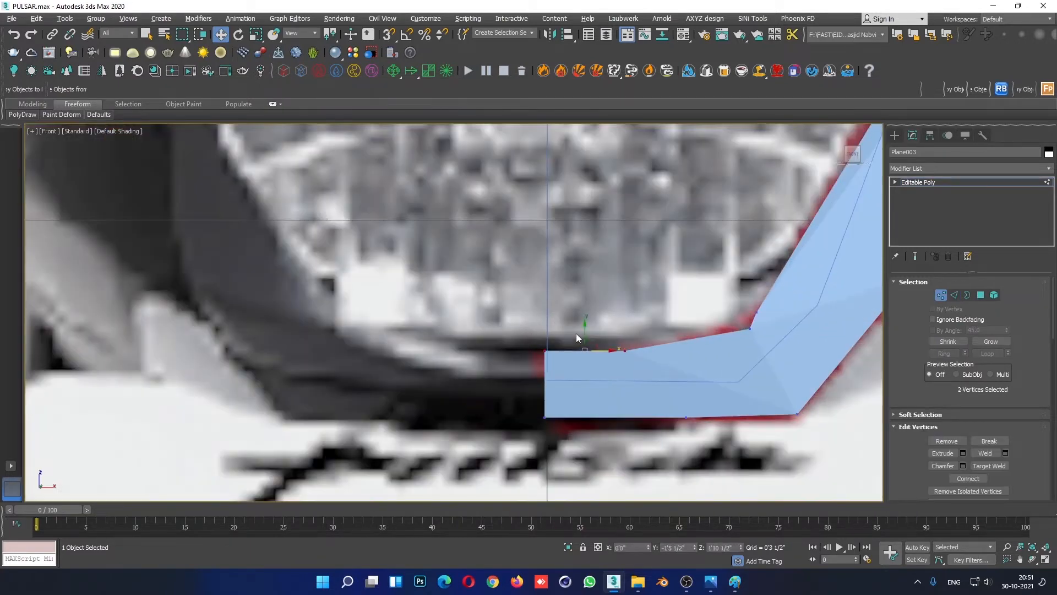
left_click_drag(585, 326, 585, 319)
left_click_drag(719, 282, 760, 316)
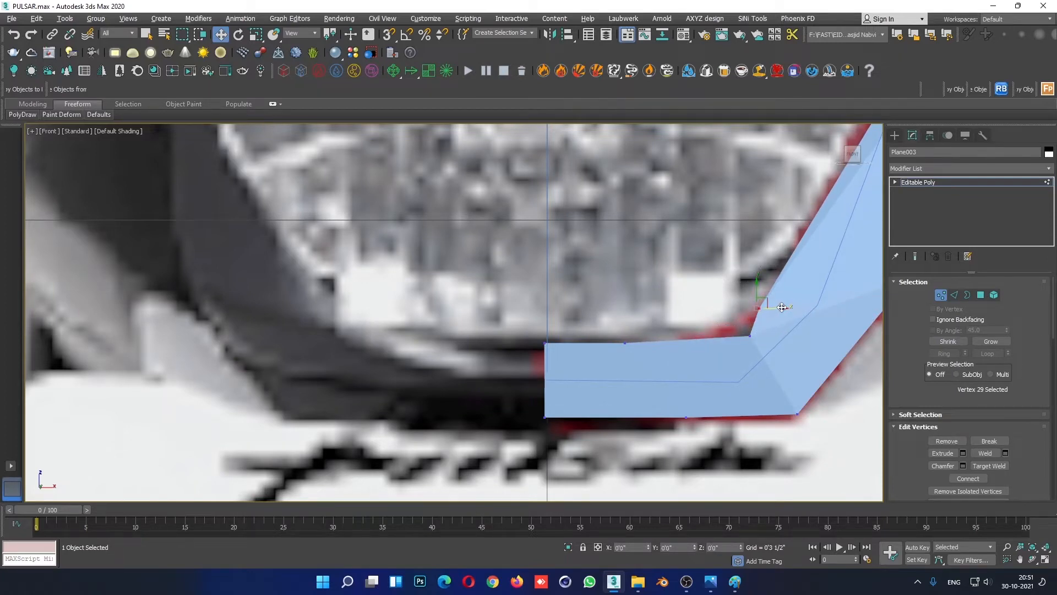
scroll(667, 328, "down", 5)
Step: Examine the strip's new bottom segments in the Perspective and Right views to compare their depth with the guide spline
key("alt+w")
middle_click(755, 453)
key("alt+w")
scroll(754, 454, "down", 3)
middle_click_drag(632, 424, 613, 398, "alt")
key("alt+w")
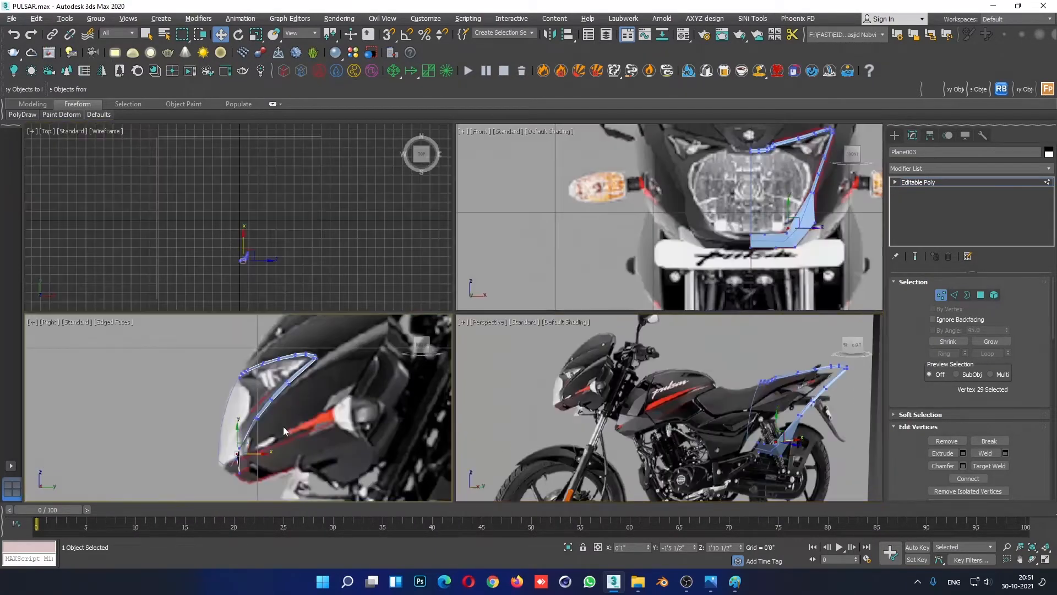
middle_click(283, 426)
key("alt+w")
scroll(465, 435, "up", 3)
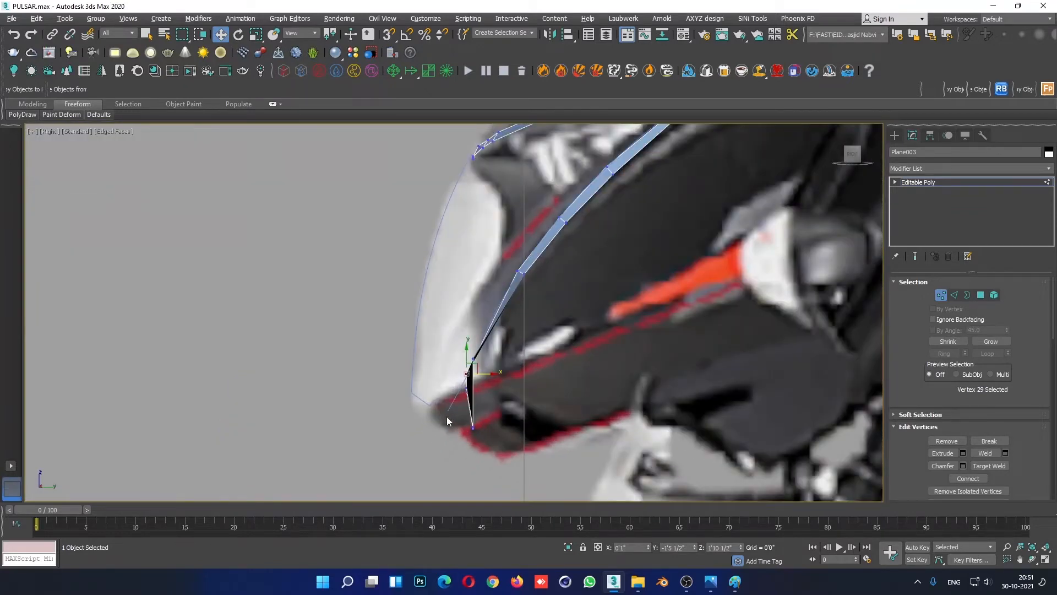
left_click_drag(431, 440, 512, 390)
key("alt+w")
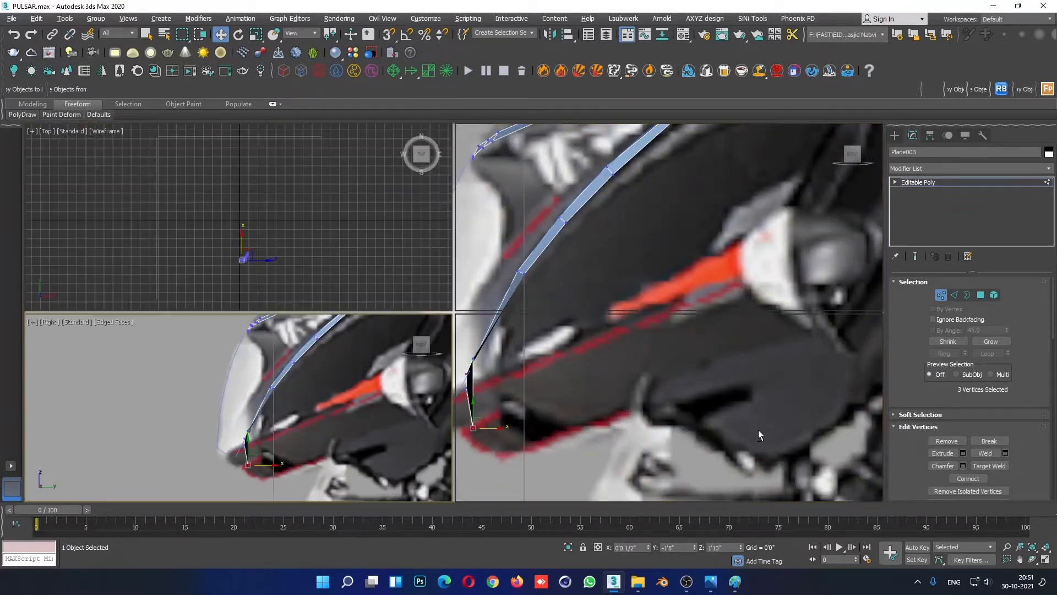
middle_click(758, 430)
key("alt+w")
middle_click_drag(699, 441, 717, 447, "alt")
Step: Select the strip's two bottom polygons and move them forward in the Right view toward the spline's lower end
left_click(981, 296)
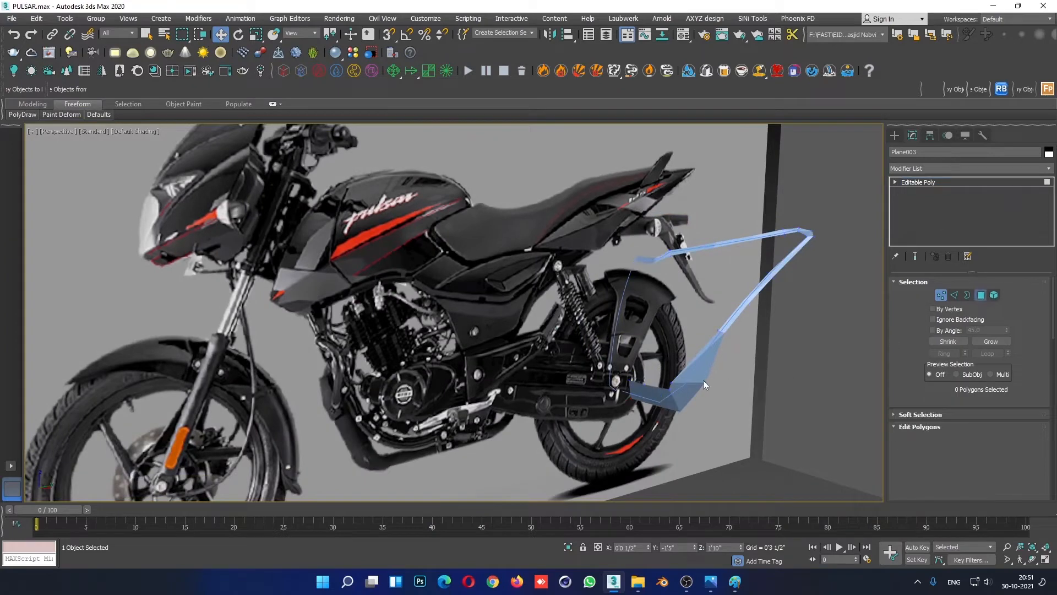
left_click(652, 391)
left_click(640, 397, "ctrl")
key("alt+w")
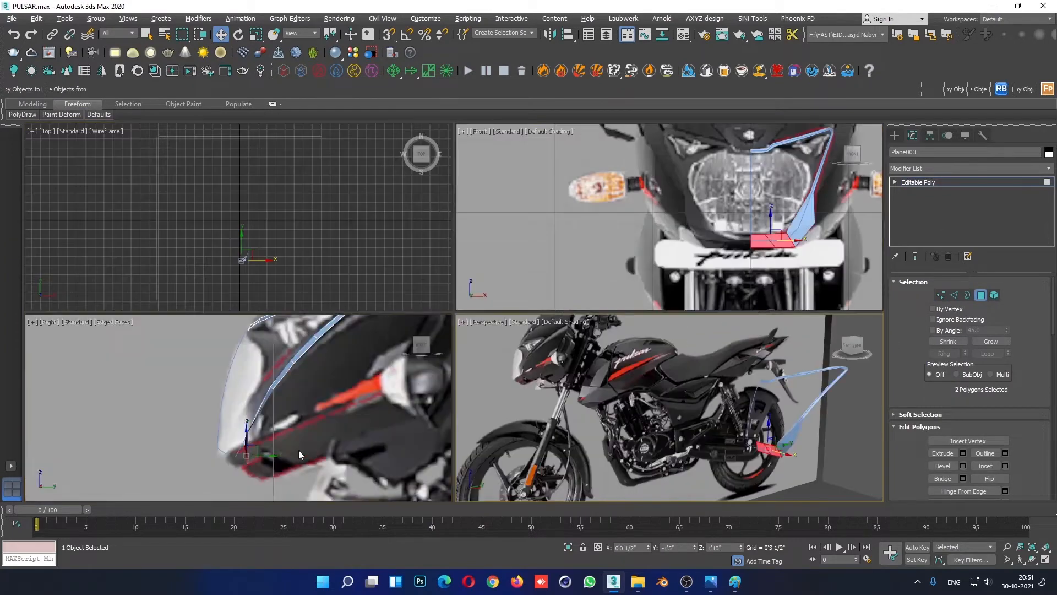
middle_click(299, 452)
key("alt+w")
mouse_move(494, 422)
left_mouse_down()
mouse_move(463, 404)
mouse_move(452, 430)
mouse_move(479, 425)
left_mouse_up()
Step: Move the lower corner's outer vertex rearward in the Right view and nudge the neighbouring vertices to refine the strip's side profile
left_click(942, 295)
left_click(482, 358)
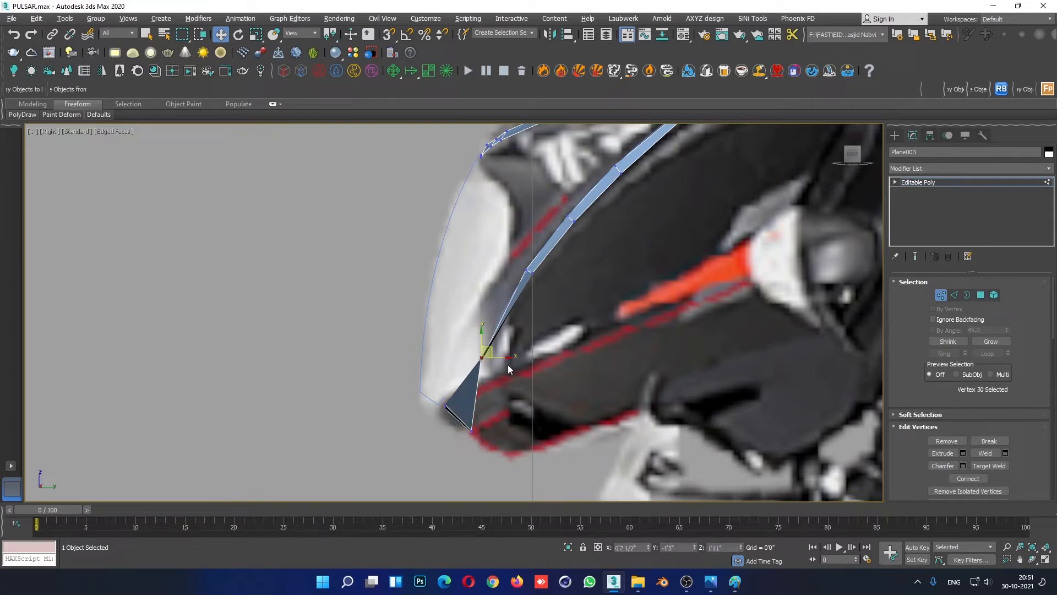
left_click_drag(484, 355, 530, 373)
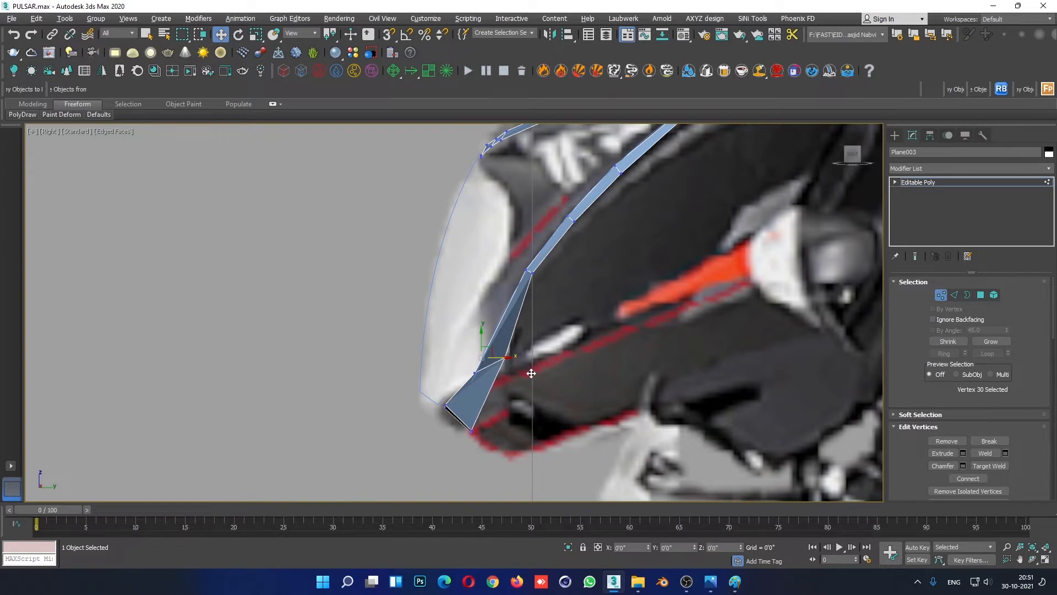
left_click(531, 373)
mouse_move(543, 286)
left_mouse_down()
mouse_move(552, 275)
mouse_move(533, 275)
mouse_move(555, 271)
left_mouse_up()
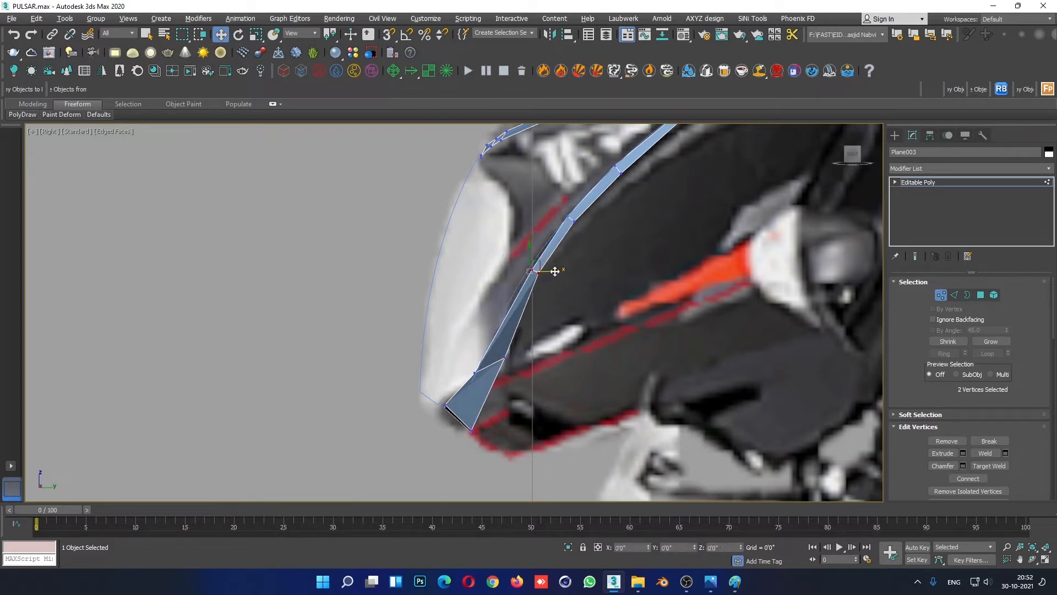
left_click(475, 372)
left_click(518, 322)
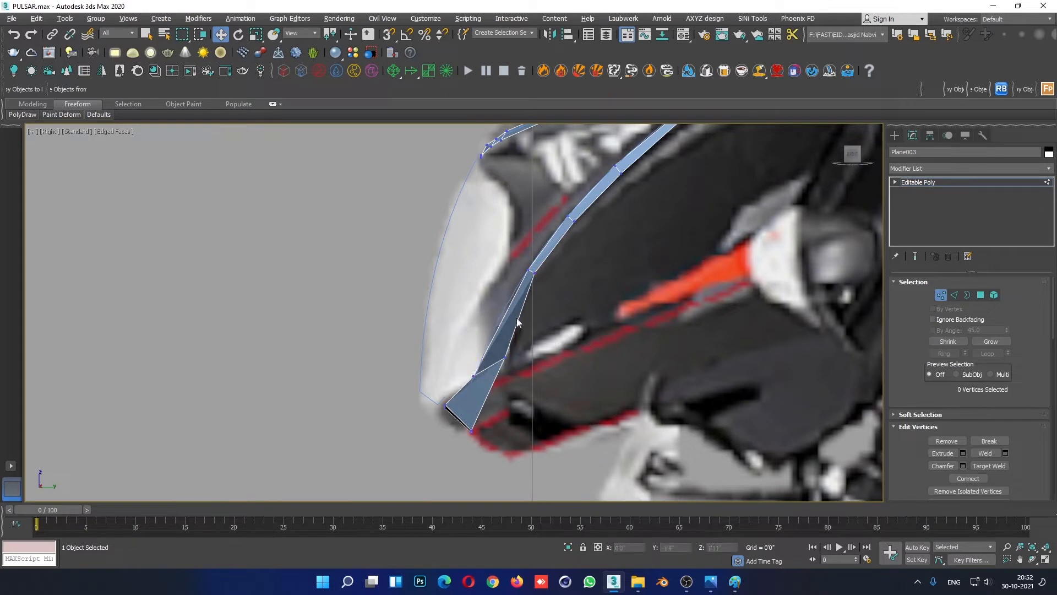
Step: Connect the two long edges of the segment above the lower corner in the Right view with a new cross edge
left_click(954, 294)
left_click_drag(575, 321, 505, 313)
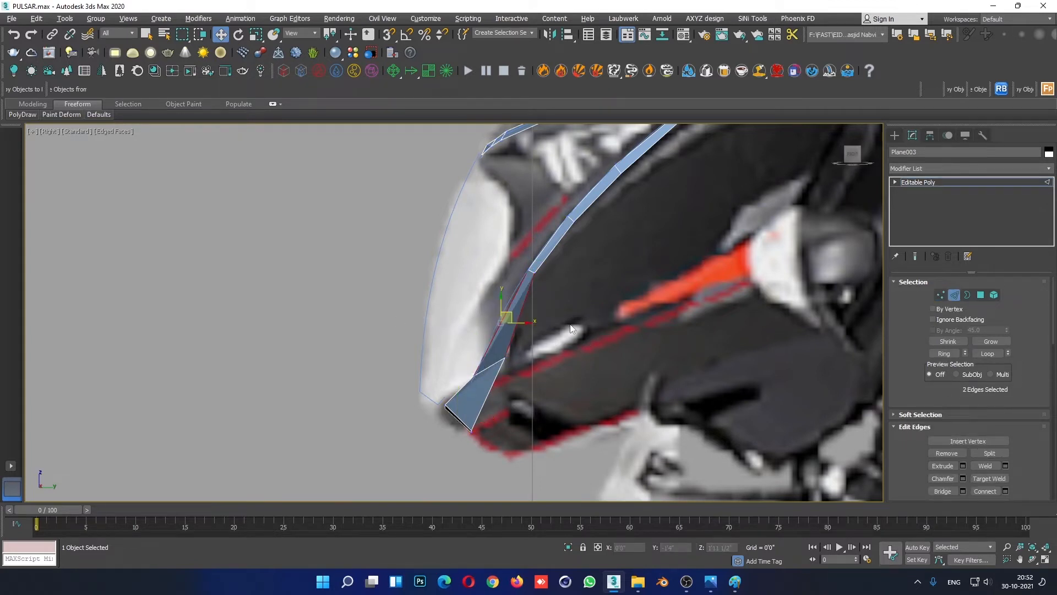
right_click(566, 320)
left_click(551, 367)
scroll(545, 359, "up", 3)
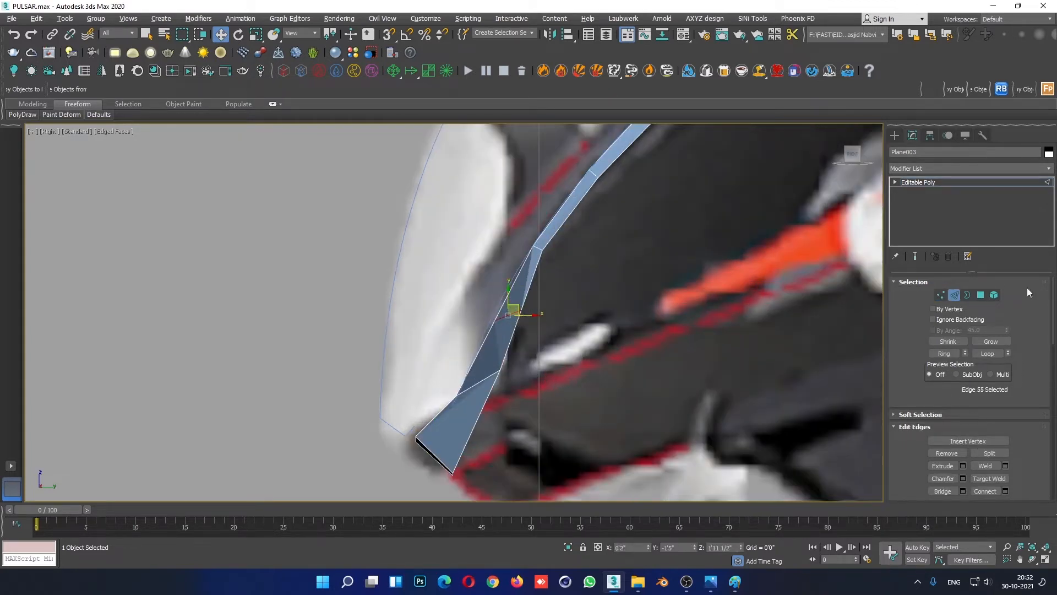
Step: Reposition the new cross edge's vertices and the rear vertex below it in the Right view to smooth the strip's side profile
left_click(939, 295)
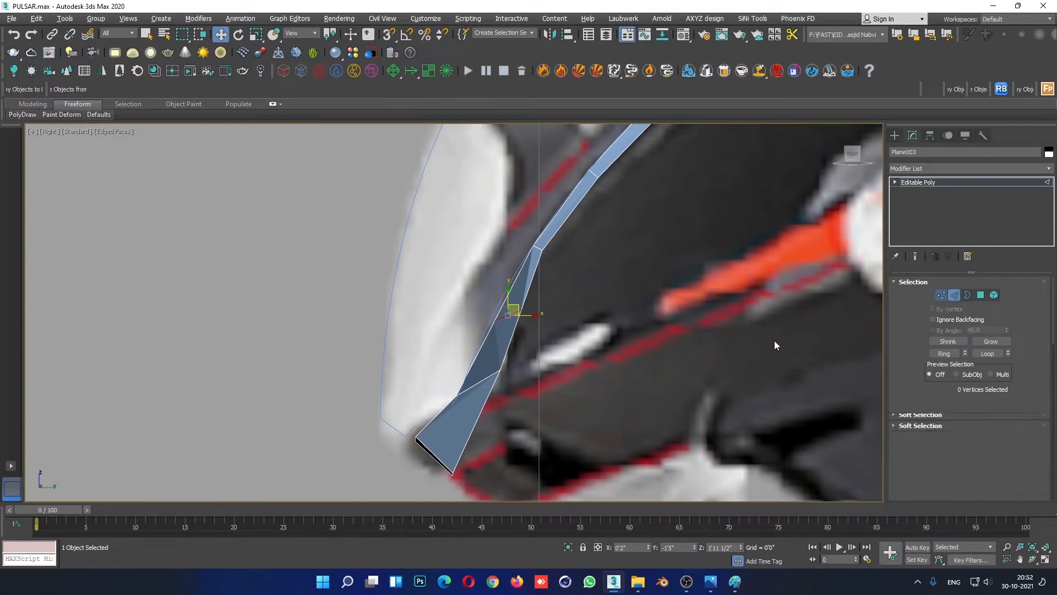
left_click(511, 322)
left_click(545, 326)
left_click_drag(529, 232, 556, 249)
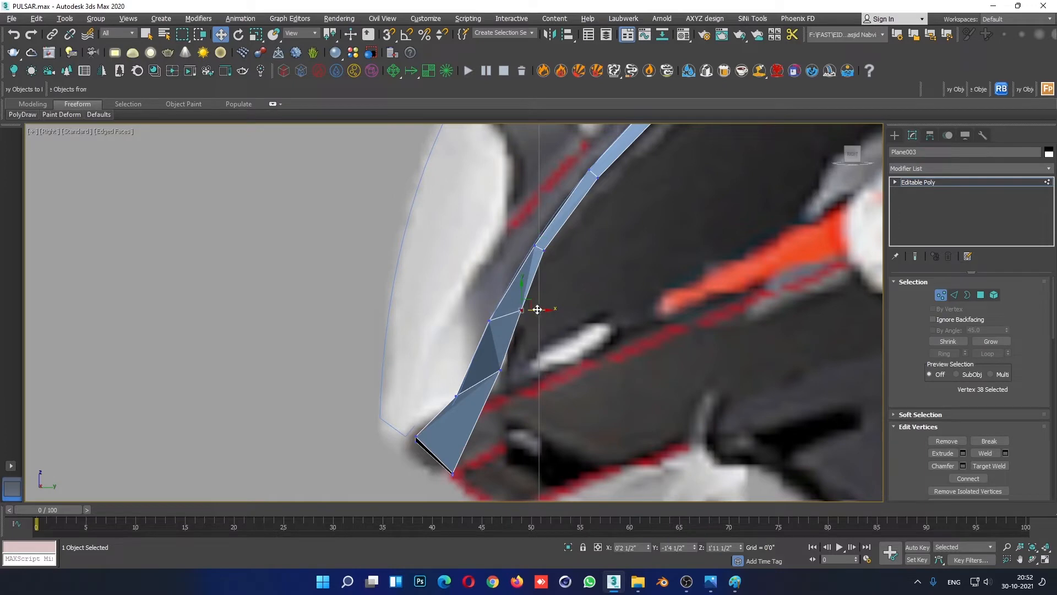
left_click(500, 370)
left_click_drag(523, 370, 527, 371)
Step: Move the inner-edge vertices of the strip's wide lower side segments slightly outward in the Front view to follow the headlight outline
key("alt+w")
middle_click(751, 219)
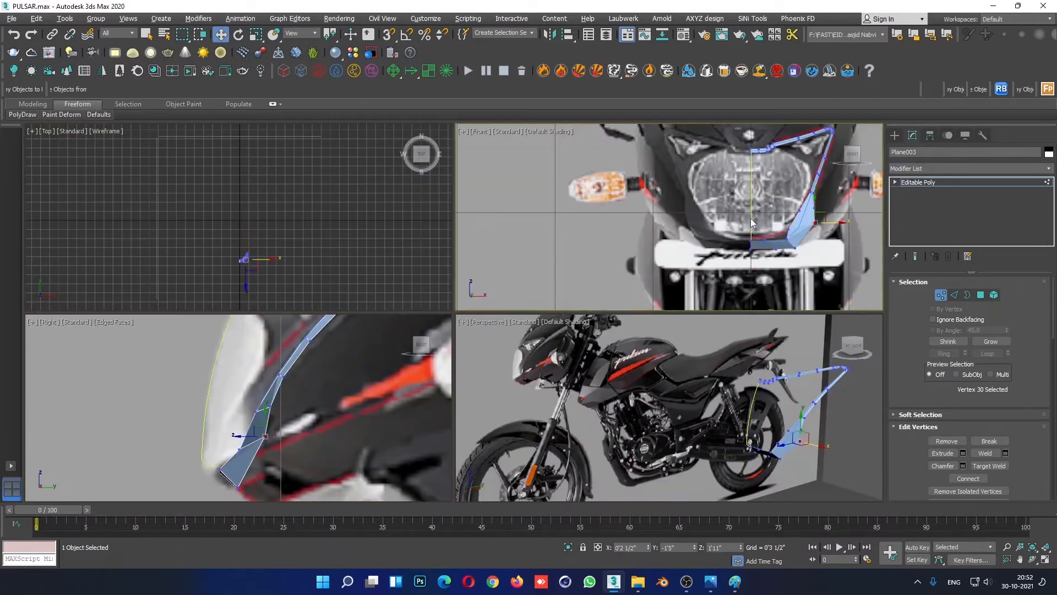
key("alt+w")
middle_click_drag(758, 265, 751, 266)
left_click(753, 272)
scroll(706, 371, "up", 2)
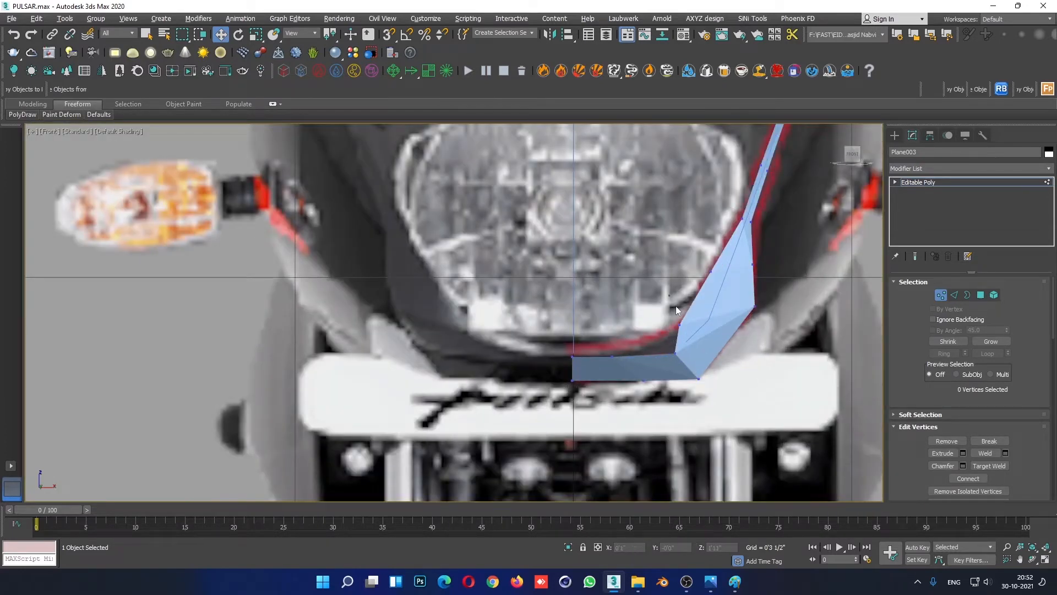
scroll(766, 314, "down", 7)
scroll(705, 243, "up", 7)
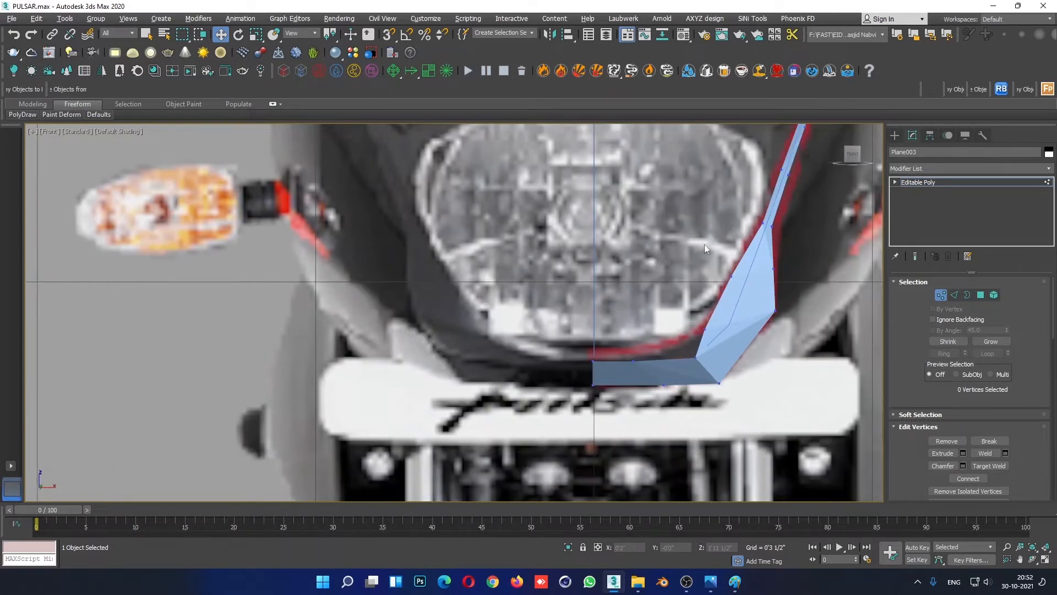
left_click(731, 275)
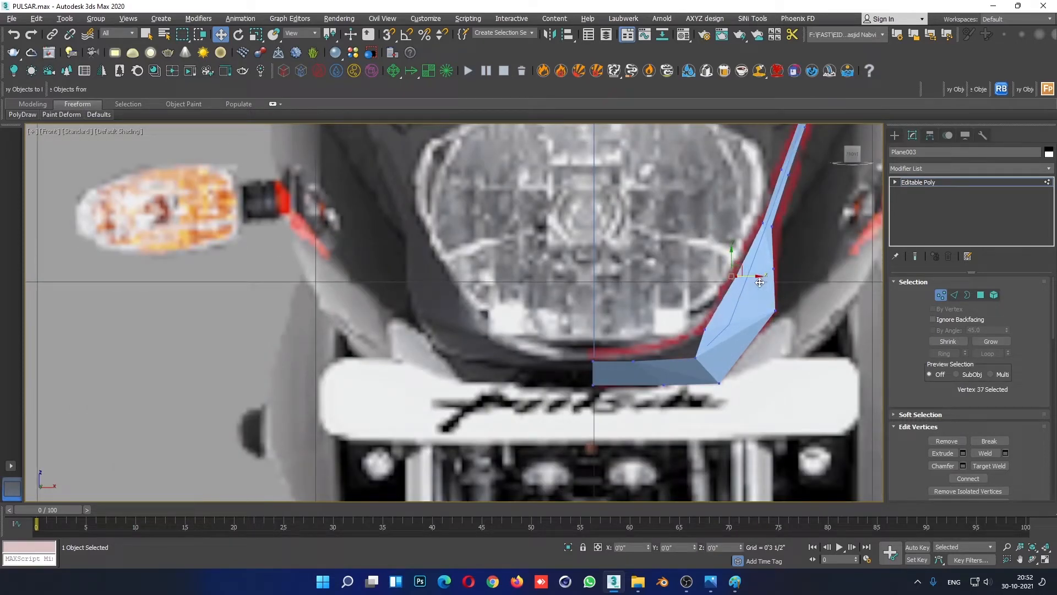
left_click(705, 328)
left_click_drag(724, 331, 731, 329)
left_click(759, 378)
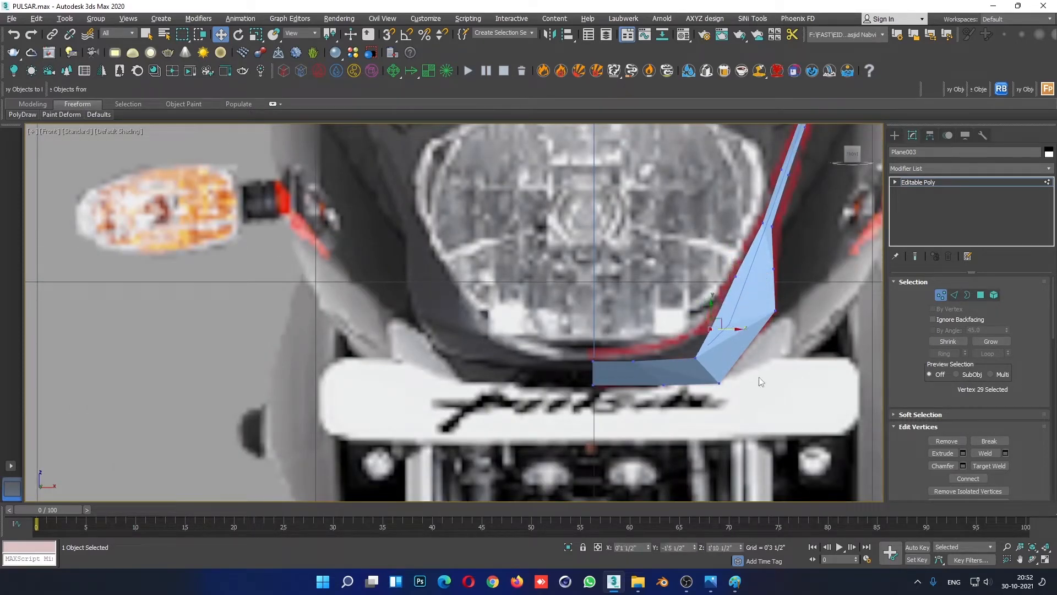
Step: Examine the front headlight reference photo to study how the surround runs beside and below the headlight glass
scroll(763, 363, "down", 6)
middle_click_drag(810, 277, 755, 276)
scroll(755, 276, "up", 3)
mouse_move(710, 582)
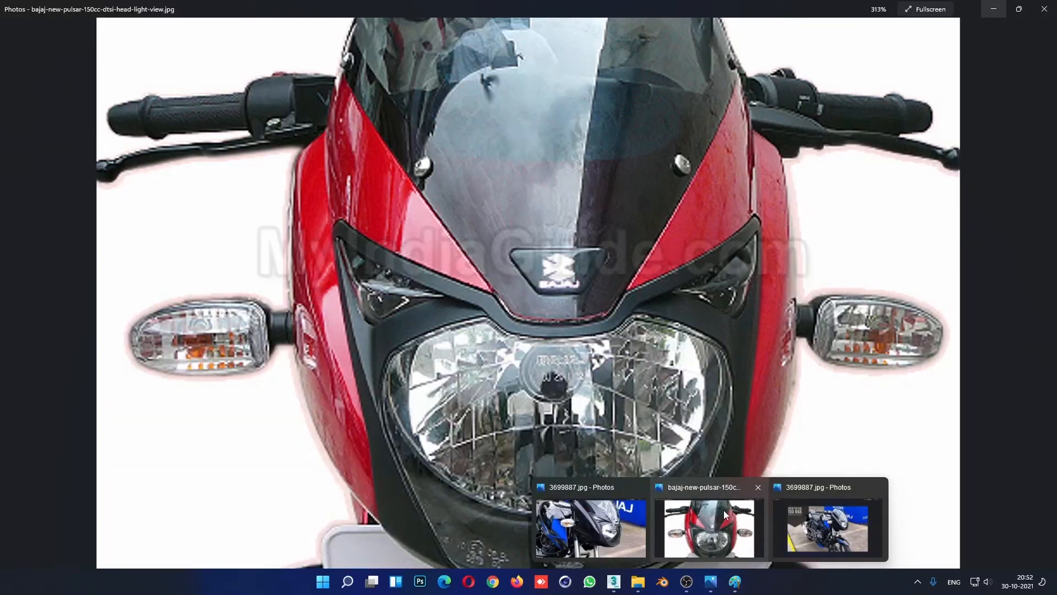
left_click(723, 510)
scroll(638, 311, "down", 5)
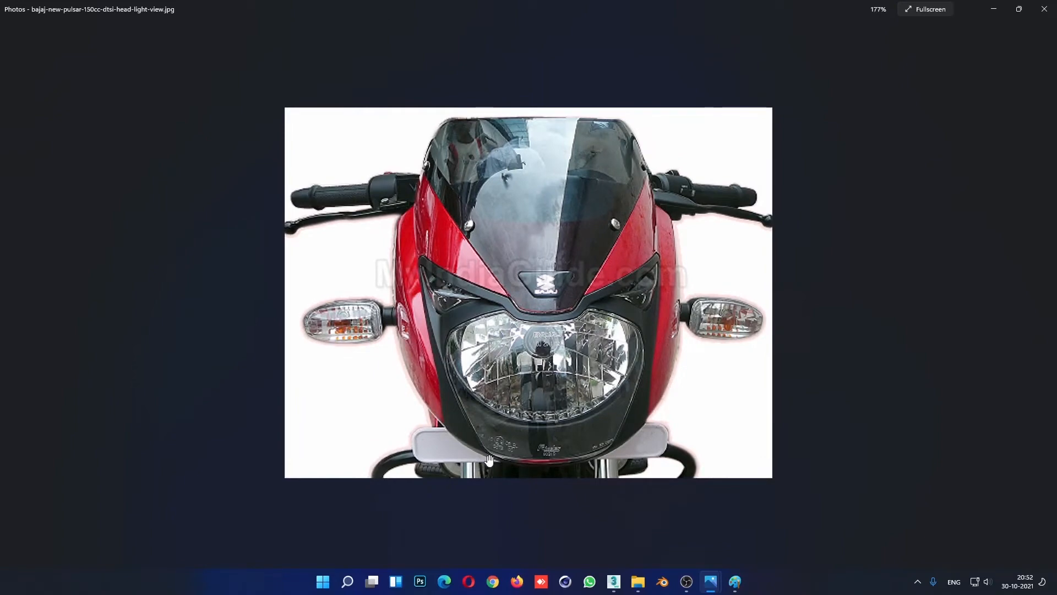
scroll(598, 298, "up", 5)
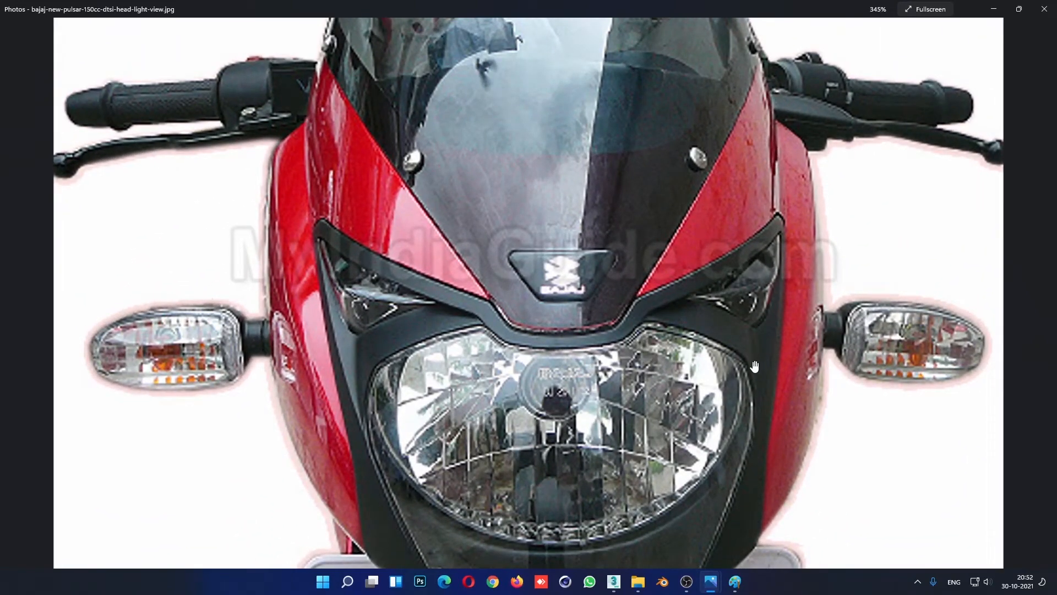
scroll(755, 366, "down", 5)
key("alt+Tab")
Step: Select the vertex pair where the strip's narrow side meets the wide lower section and adjust its depth in the Perspective view
scroll(711, 309, "up", 5)
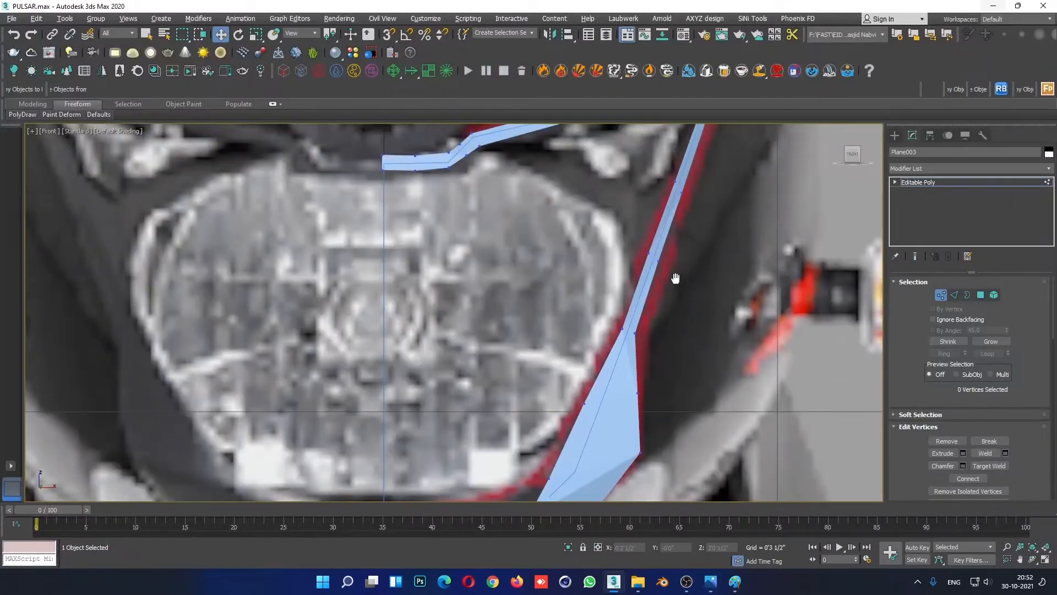
key("alt+w")
left_click(751, 395)
key("alt+w")
middle_click_drag(751, 394, 687, 313, "alt")
scroll(698, 368, "up", 3)
left_click_drag(695, 276, 742, 341)
middle_click_drag(742, 341, 662, 295, "alt")
left_click_drag(637, 350, 693, 393)
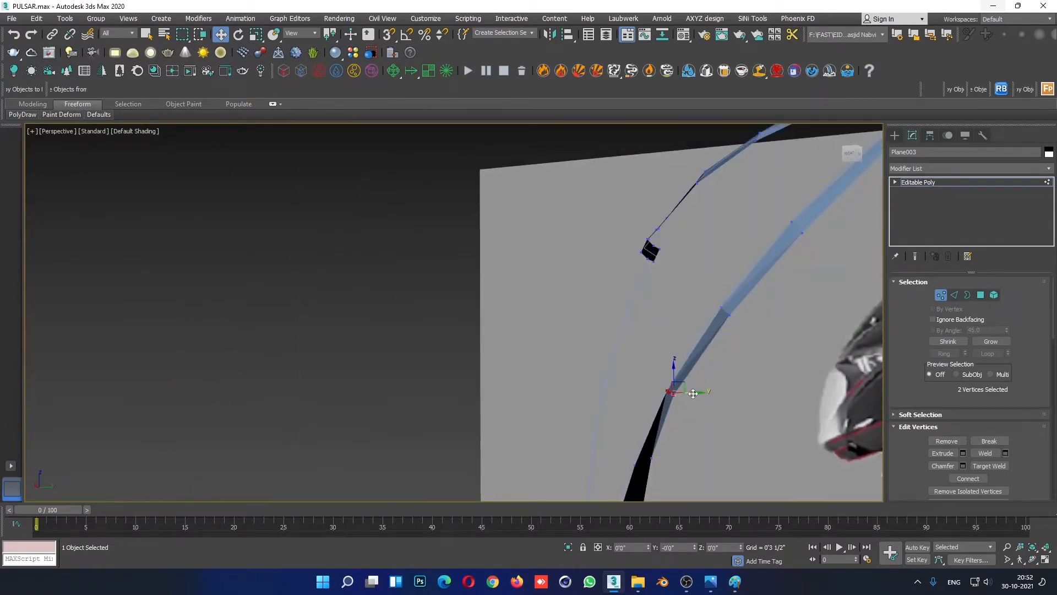
middle_click_drag(719, 409, 780, 427, "alt")
key("alt+w")
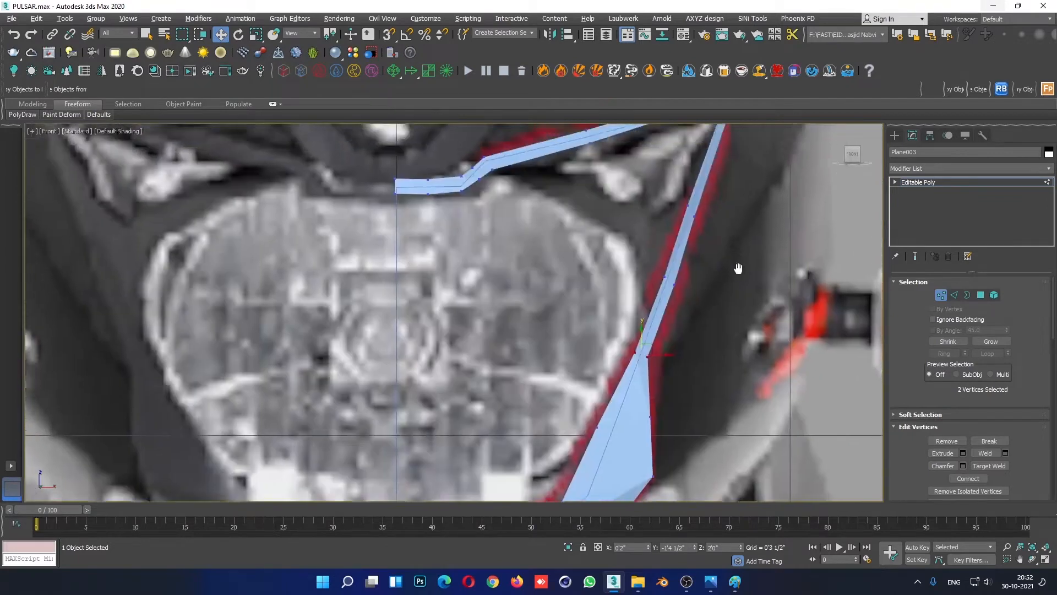
scroll(738, 267, "down", 3)
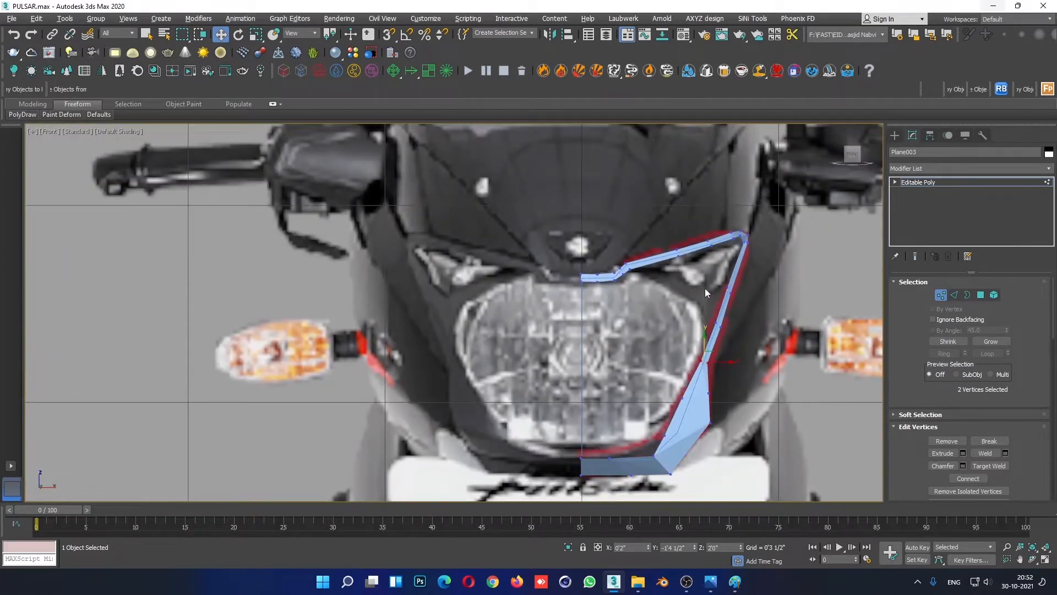
Step: Adjust the vertex pairs along the strip's narrow side in the Front view to align them with the red outline
scroll(688, 301, "up", 4)
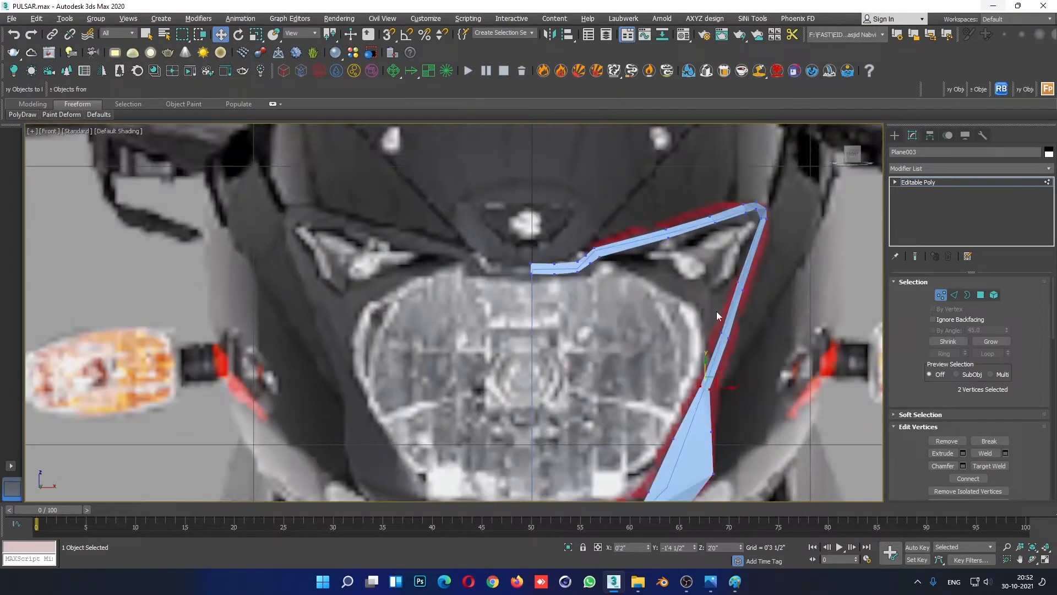
left_click_drag(734, 340, 730, 339)
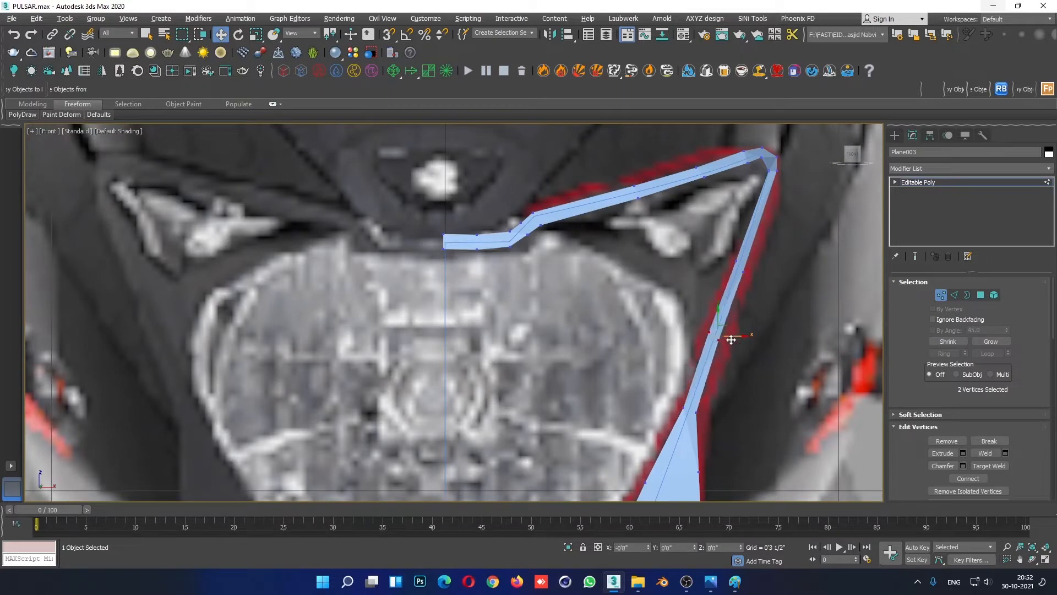
left_click_drag(738, 387, 707, 411)
left_click(754, 395)
scroll(746, 390, "down", 4)
scroll(739, 379, "up", 2)
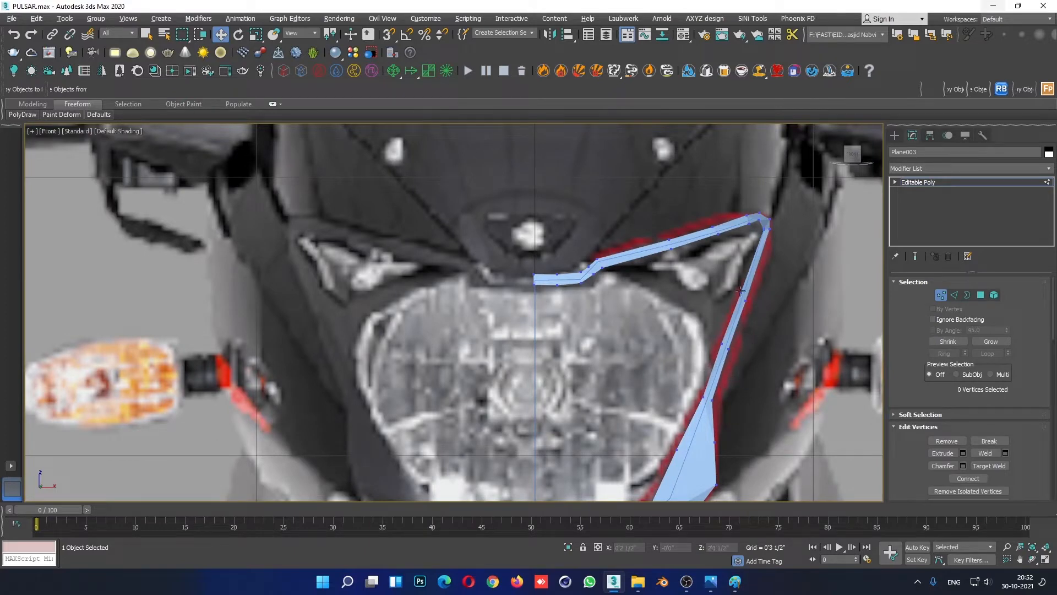
left_click_drag(759, 315, 759, 315)
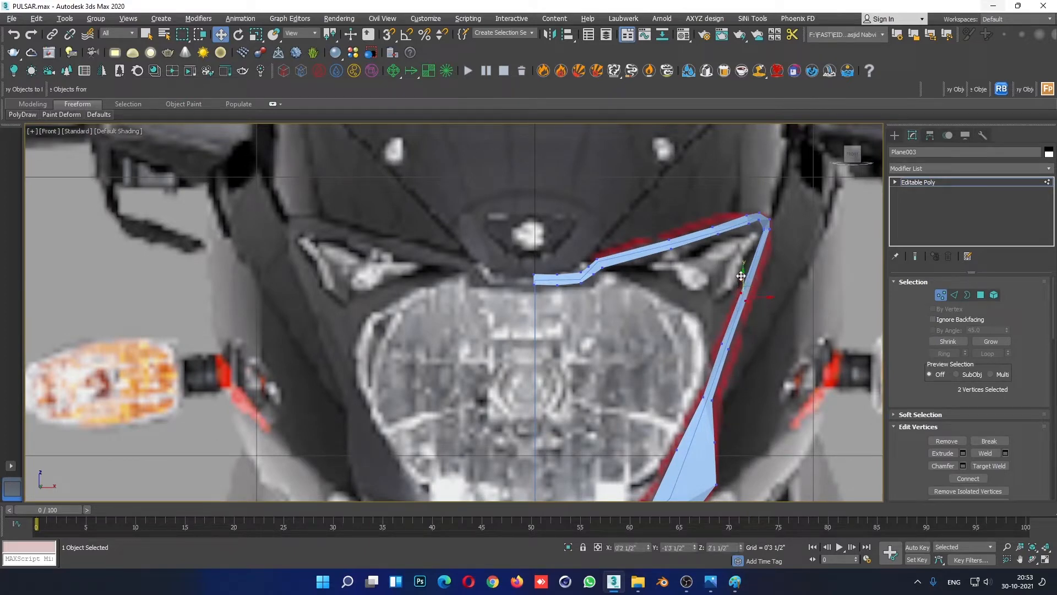
left_click(757, 371)
left_click_drag(741, 334, 721, 353)
left_click(734, 372)
Step: Show edged faces, slide the lower vertex pair of the narrow side downward, and fit it to the profile in the Front and Right views
key("F4")
scroll(733, 360, "up", 2)
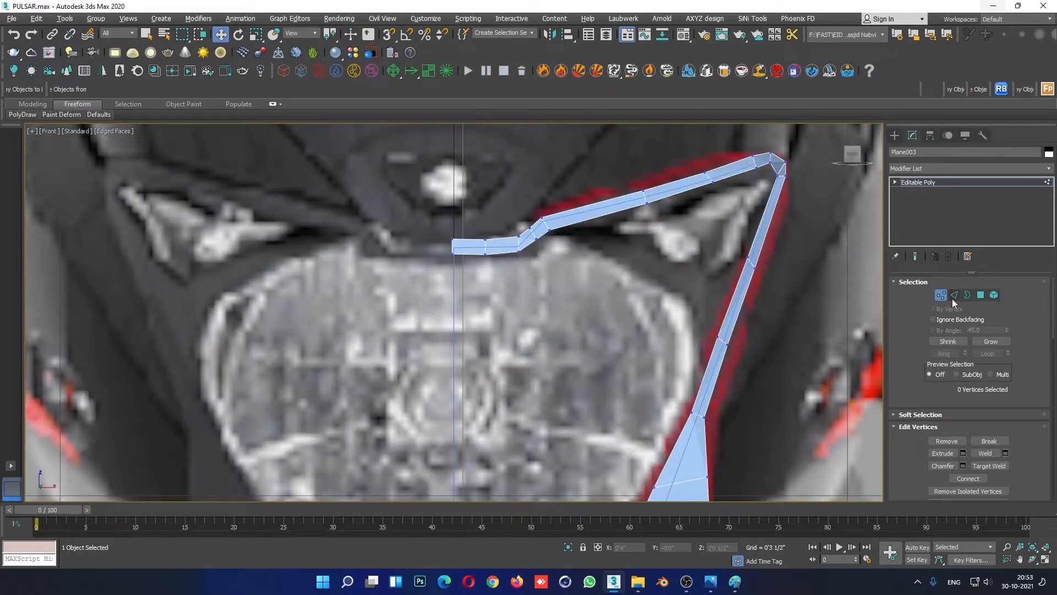
left_click_drag(760, 327, 713, 373)
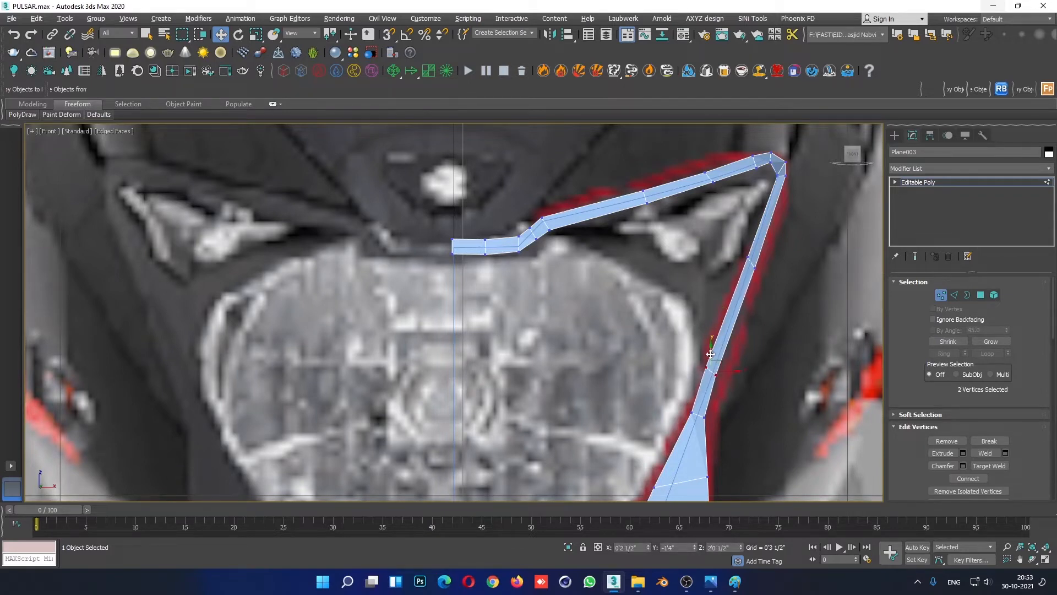
key("alt+w")
key("alt+w")
scroll(349, 424, "down", 2)
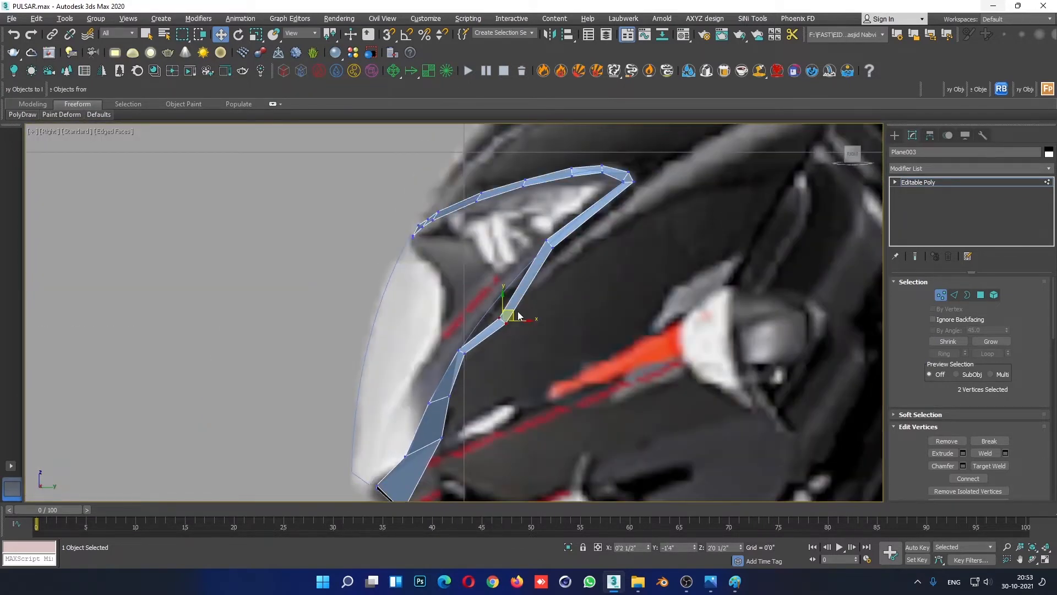
left_click_drag(504, 315, 467, 361)
key("alt+w")
key("alt+w")
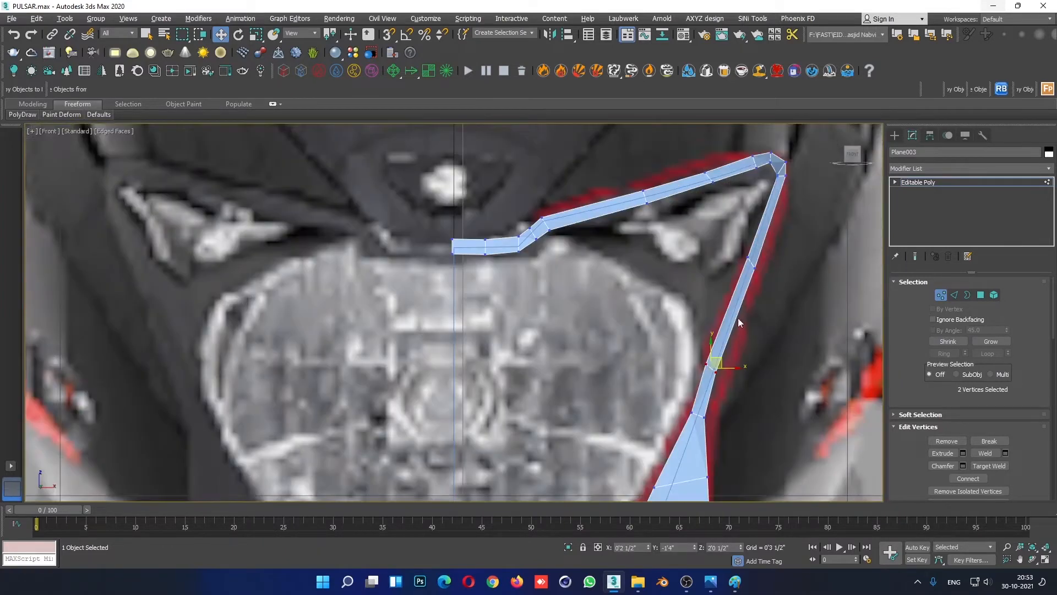
left_click_drag(735, 369, 738, 369)
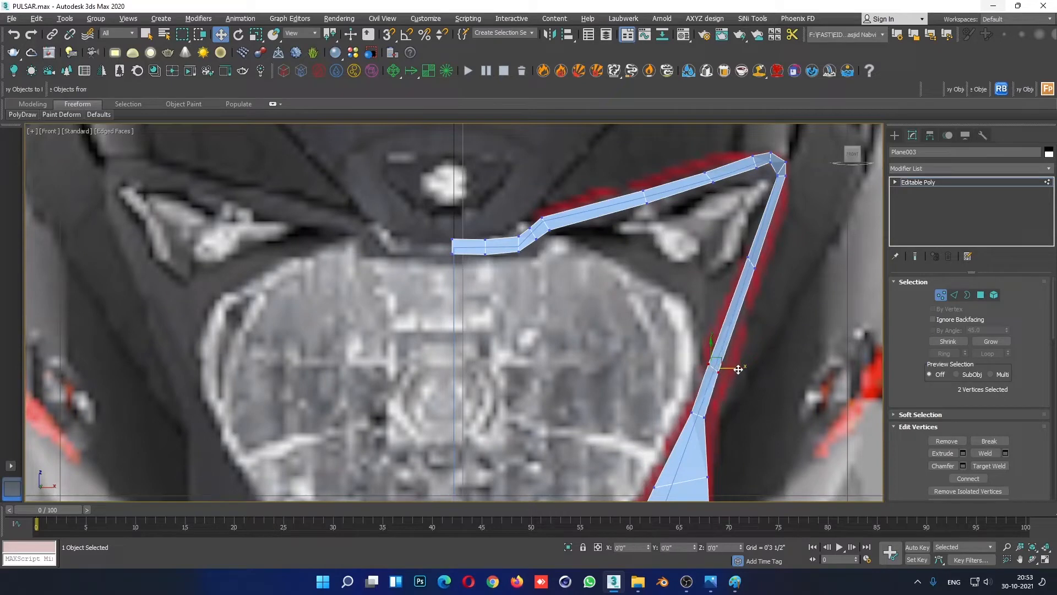
Step: Extend the inner edge of the strip's narrow side segment inward toward the headlight glass as a new polygon in the Front view
scroll(749, 331, "down", 4)
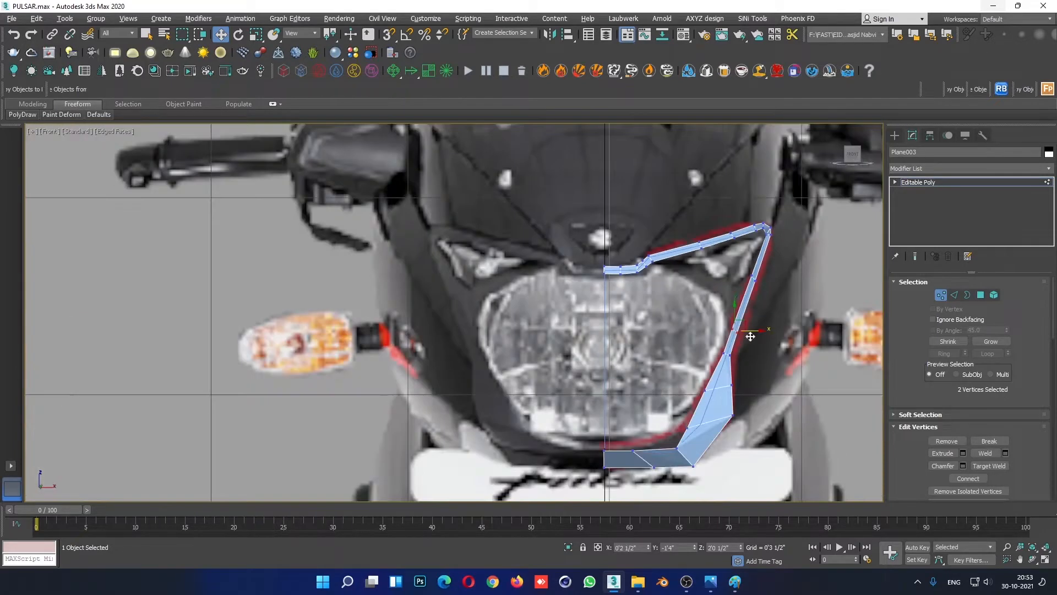
left_click(741, 387)
scroll(741, 386, "up", 2)
left_click(954, 295)
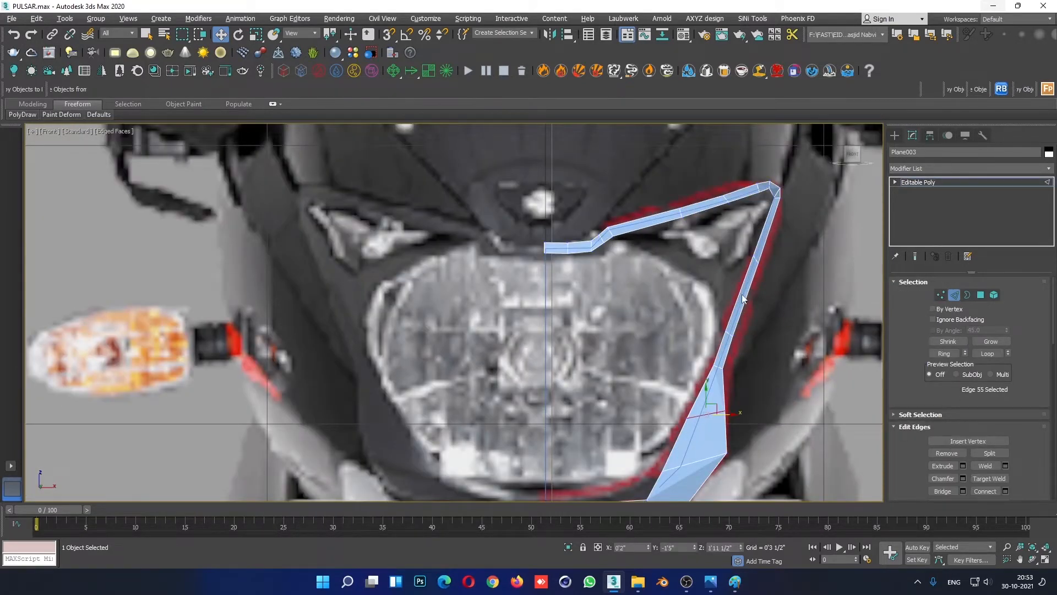
left_click(741, 296)
scroll(743, 297, "up", 2)
left_click_drag(745, 289, 714, 284, "shift")
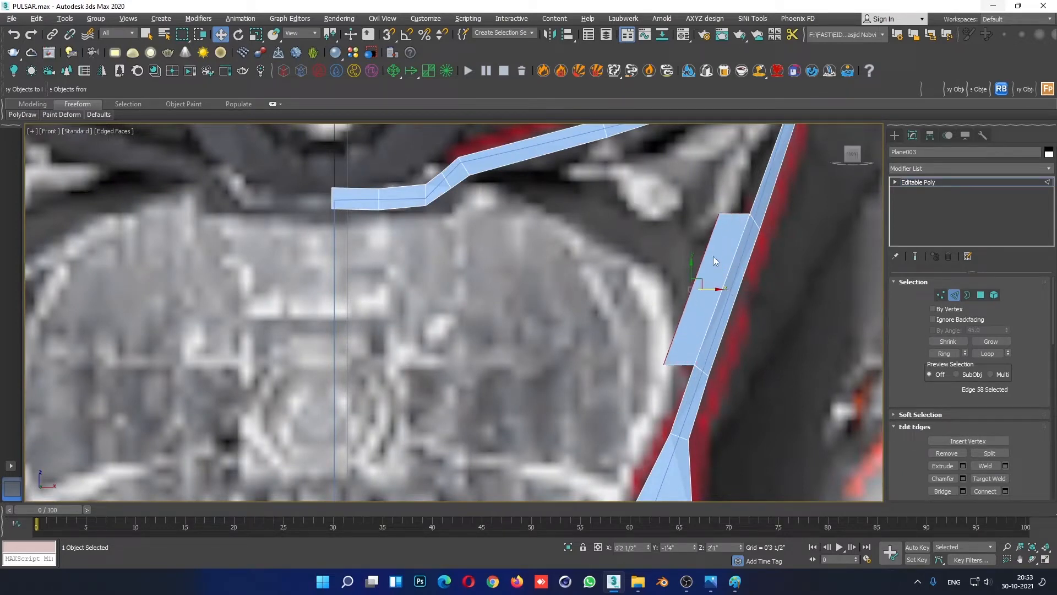
Step: Check the front headlight reference photo and move the new polygon's inner edge slightly farther inward in the Perspective view
key("alt+w")
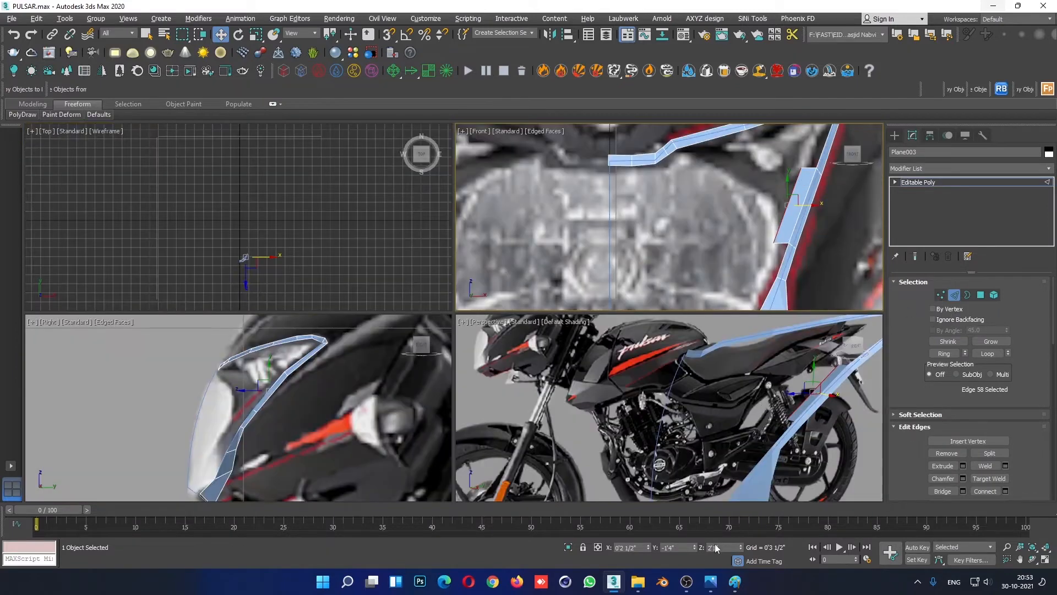
mouse_move(713, 585)
left_click(709, 527)
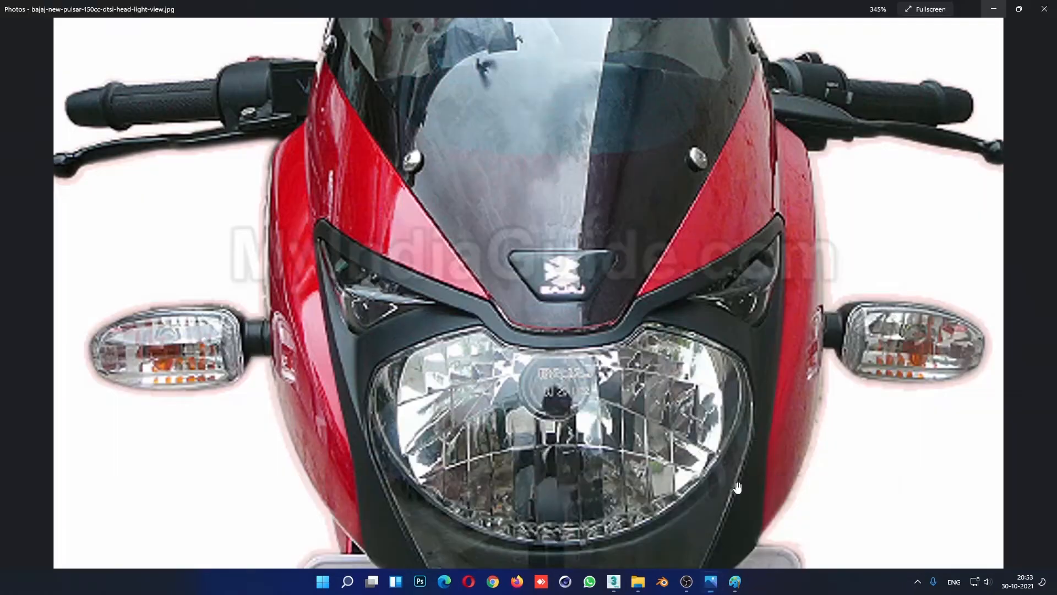
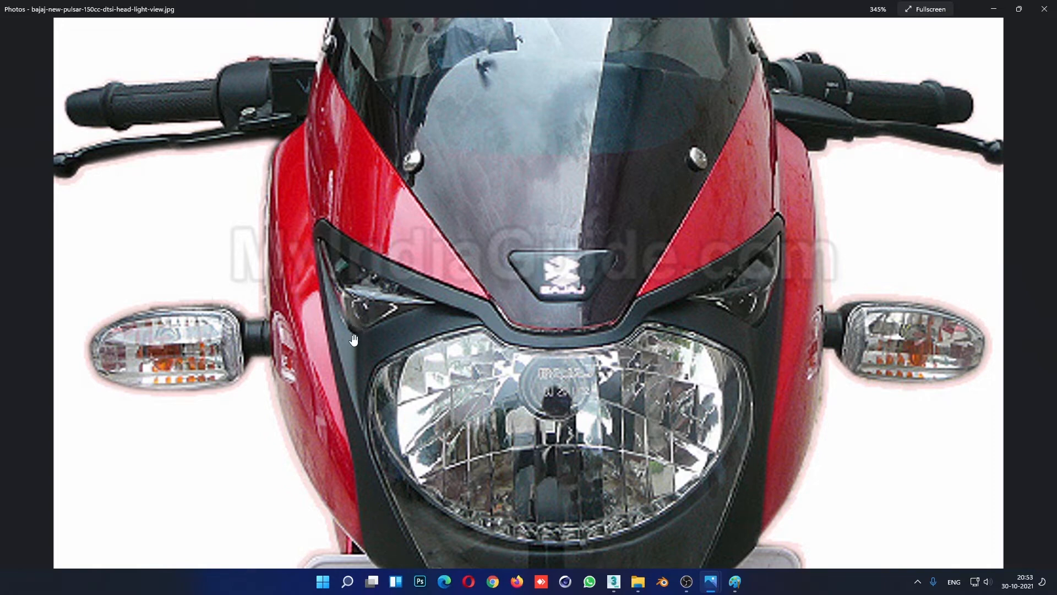
left_click(994, 9)
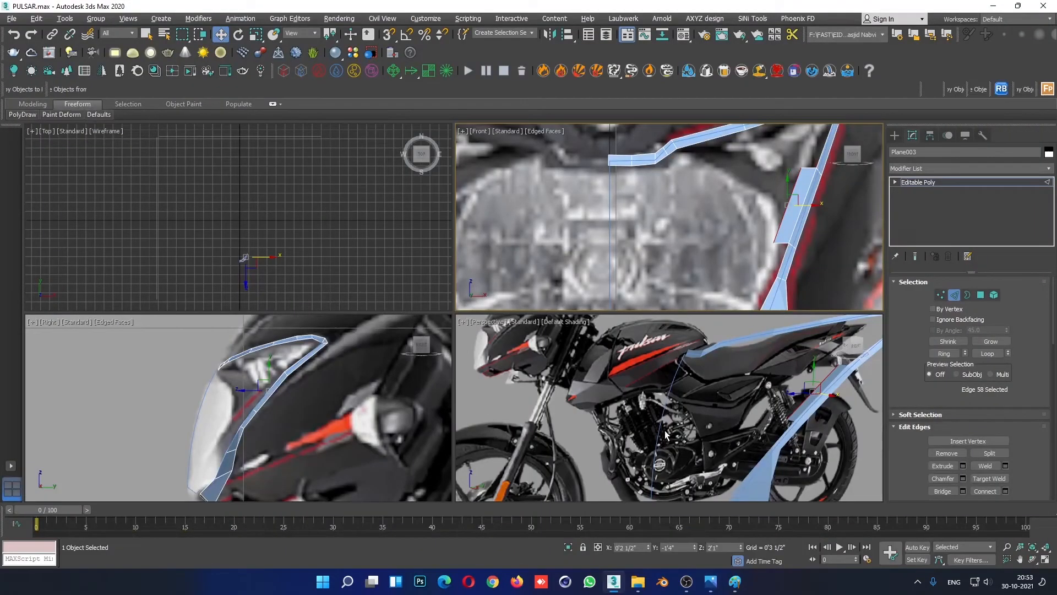
middle_click_drag(665, 435, 743, 440, "alt")
middle_click_drag(826, 399, 743, 340)
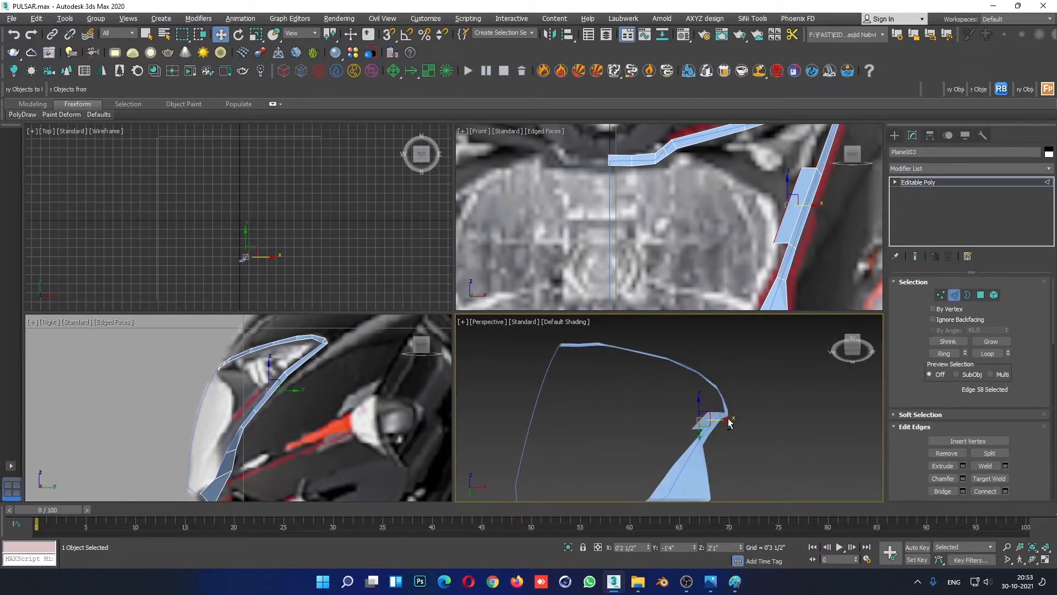
middle_click_drag(728, 420, 724, 418, "alt")
left_click_drag(703, 426, 697, 424)
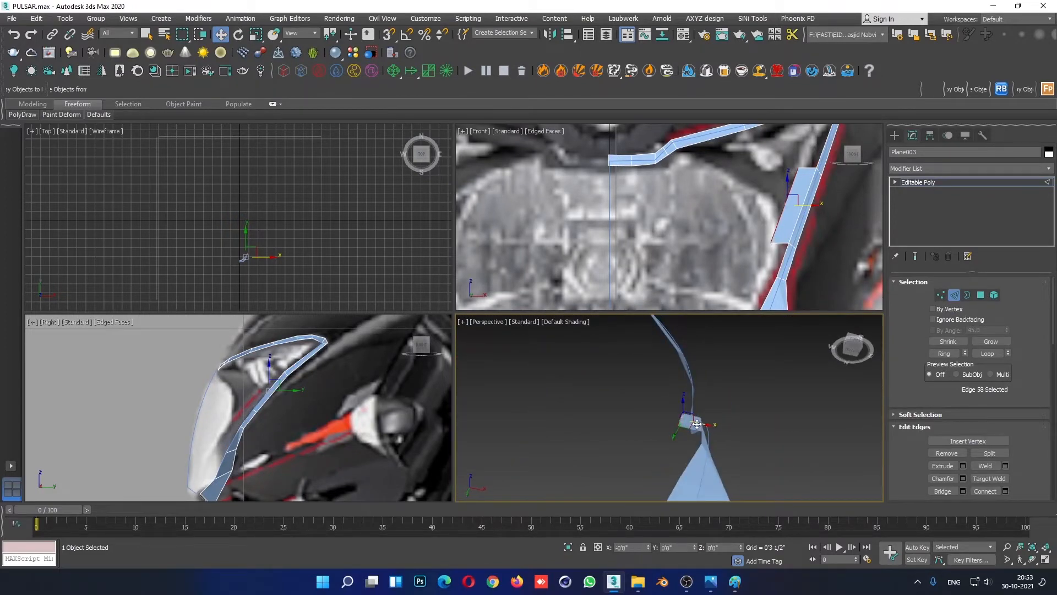
right_click(290, 435)
scroll(273, 405, "up", 2)
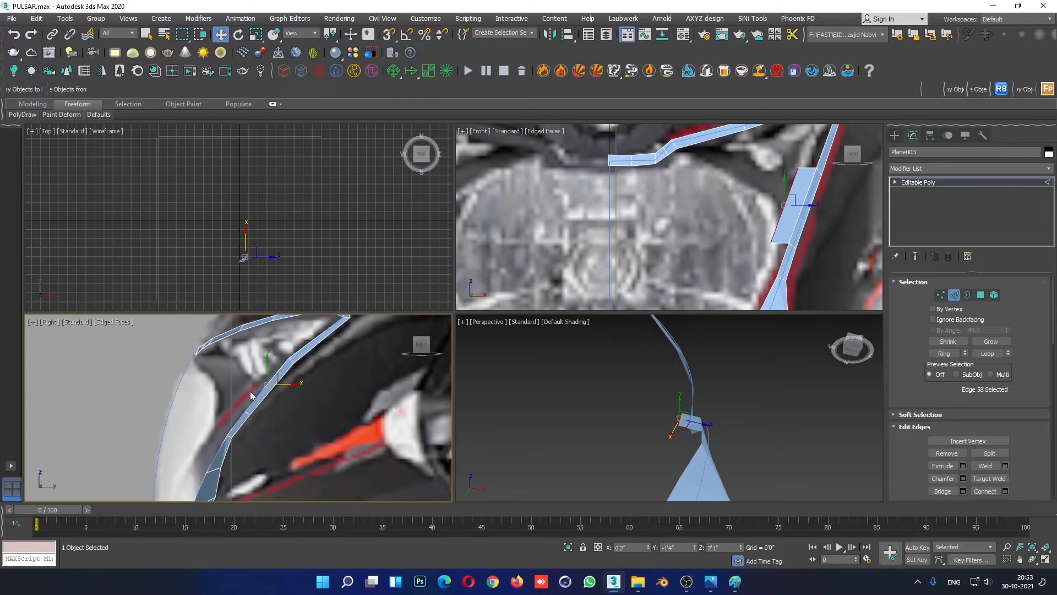
right_click(716, 418)
scroll(683, 440, "up", 6)
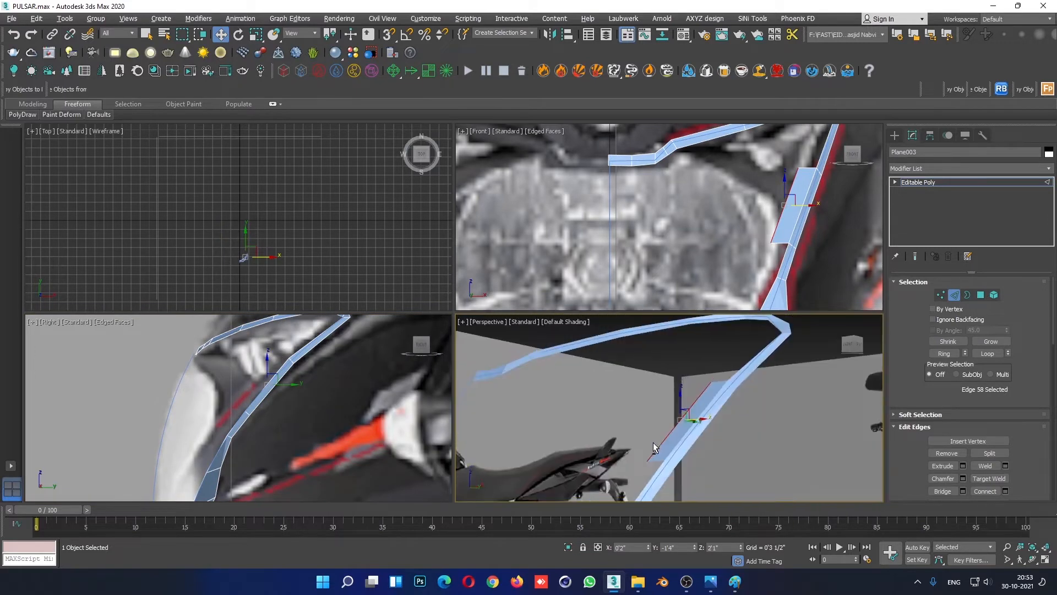
Step: Raise the lower inner vertex of the new polygon on the strip's narrow side in the Front view
left_click(940, 296)
right_click(774, 260)
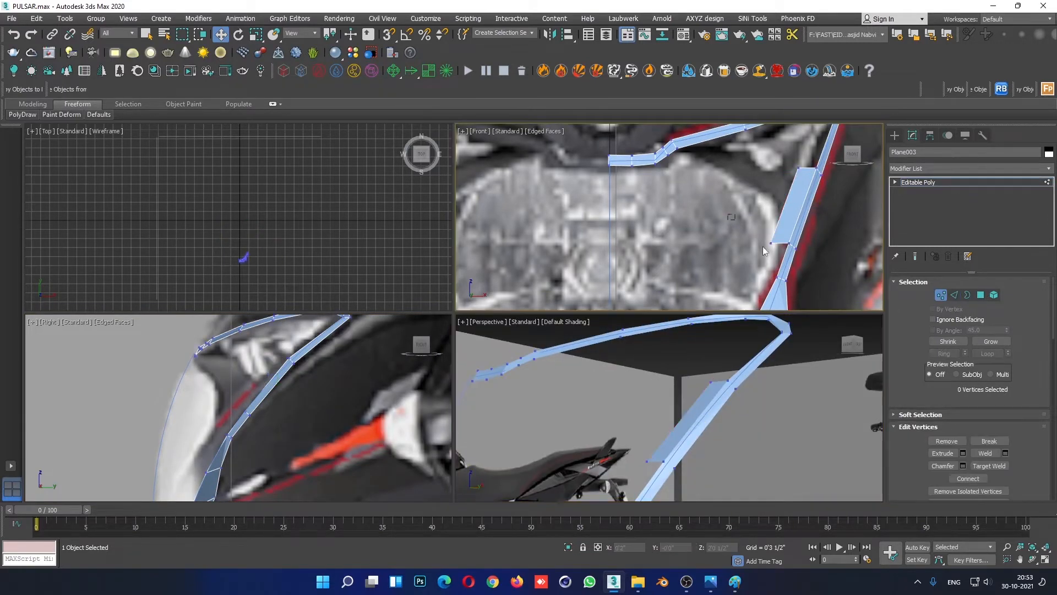
left_click_drag(763, 249, 801, 206)
middle_click_drag(772, 226, 751, 266)
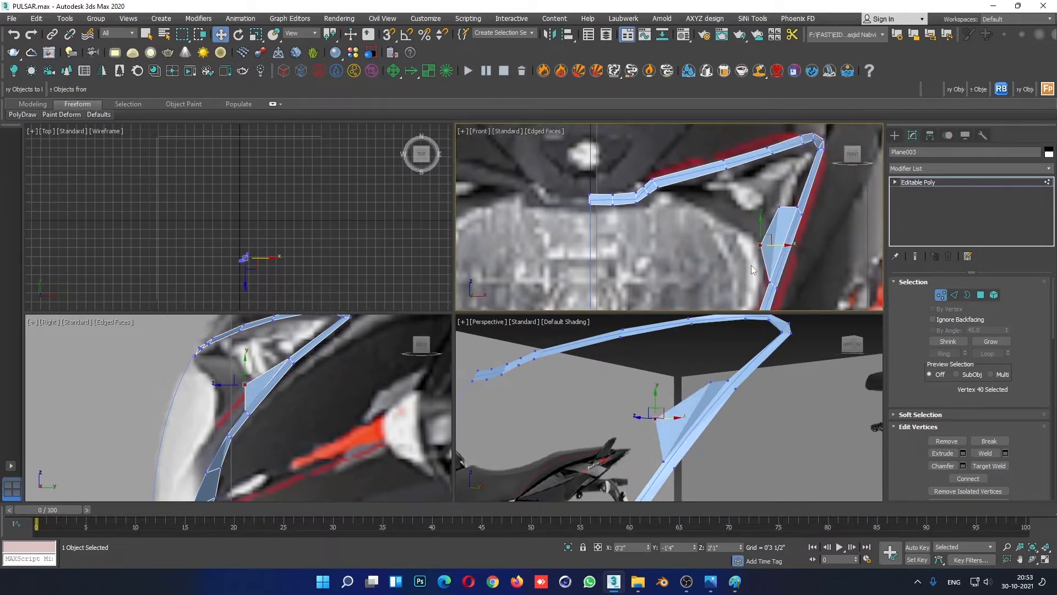
Step: Check the front headlight reference photo and extend the inner edge of the narrow side's upper segment slightly inward in the Front view
left_click(781, 208)
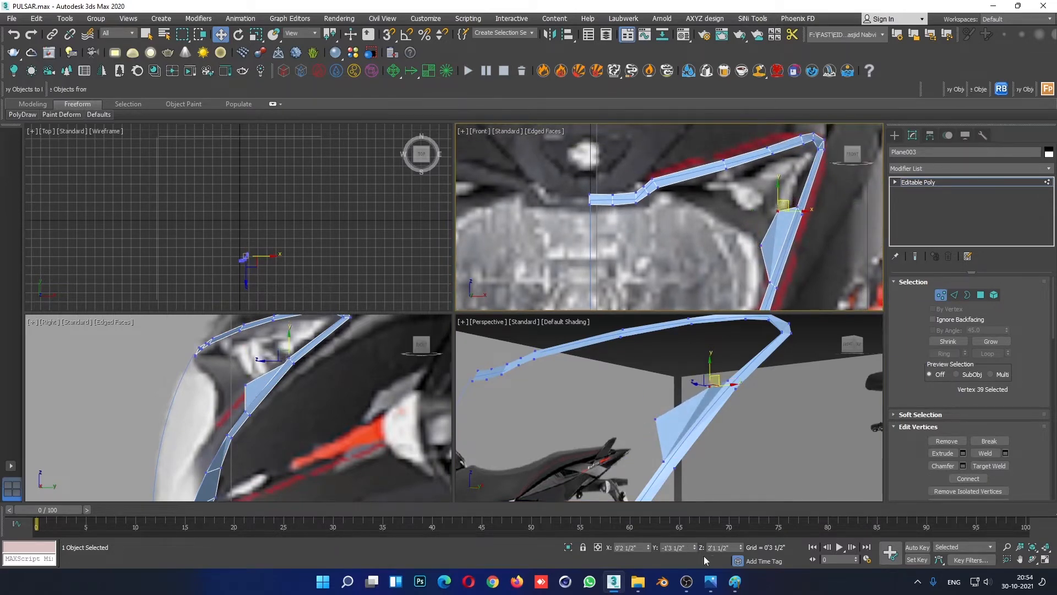
mouse_move(711, 581)
left_click(713, 525)
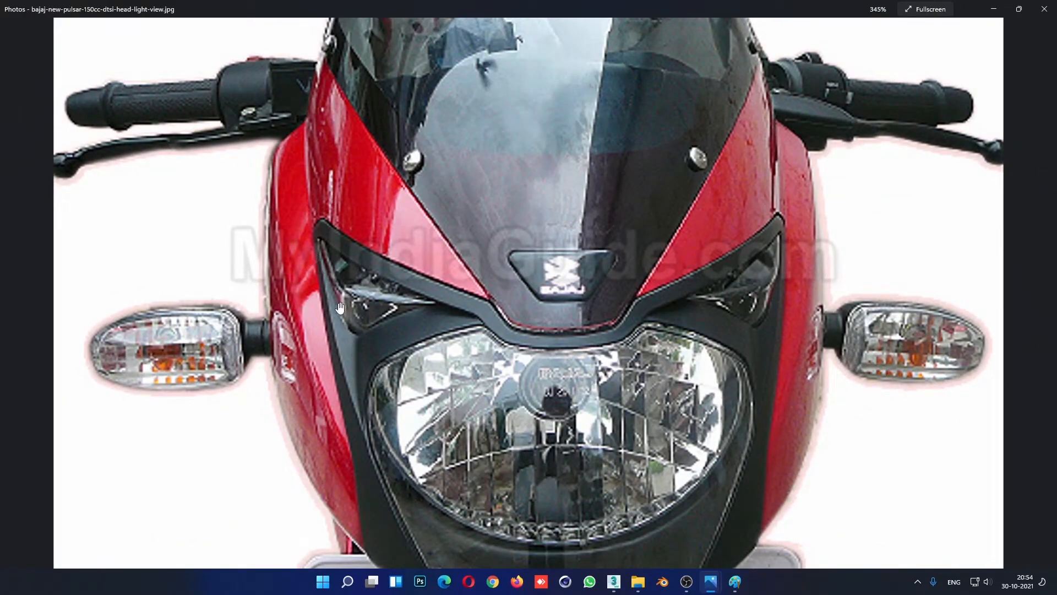
left_click(994, 9)
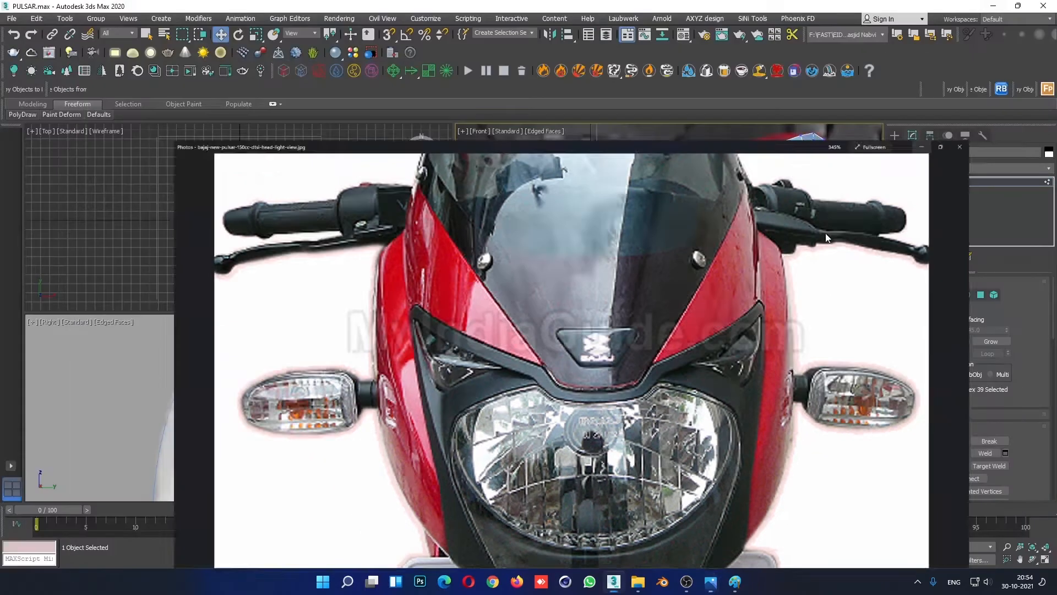
left_click(954, 295)
middle_click_drag(764, 170, 693, 257)
left_click(724, 233)
left_click(720, 217)
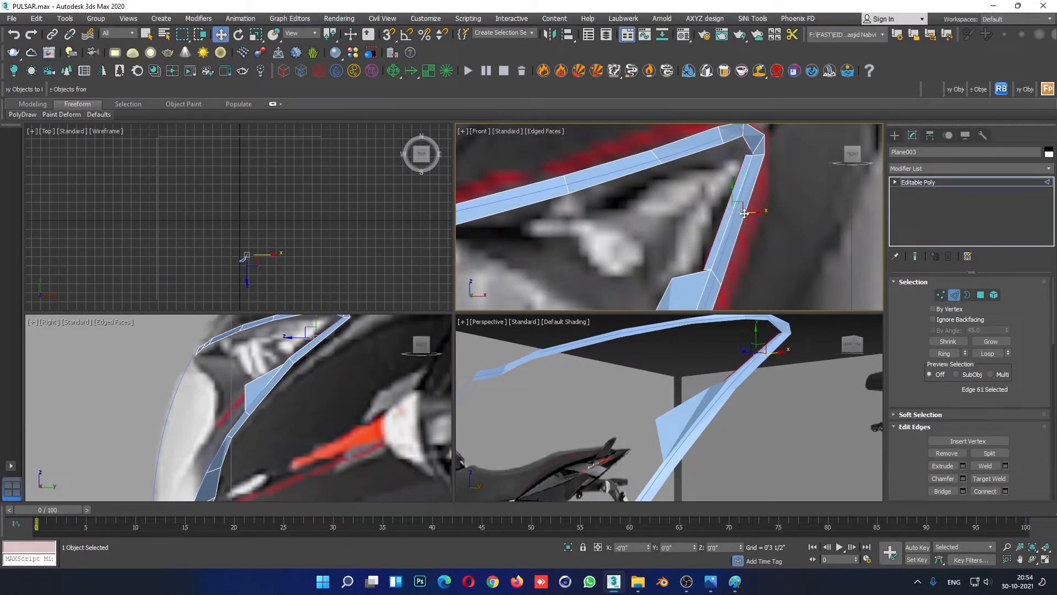
Step: Target-weld the lower vertex of the upper segment's new edge to the neighbouring polygon's upper inner vertex
left_click(940, 295)
left_click(698, 268)
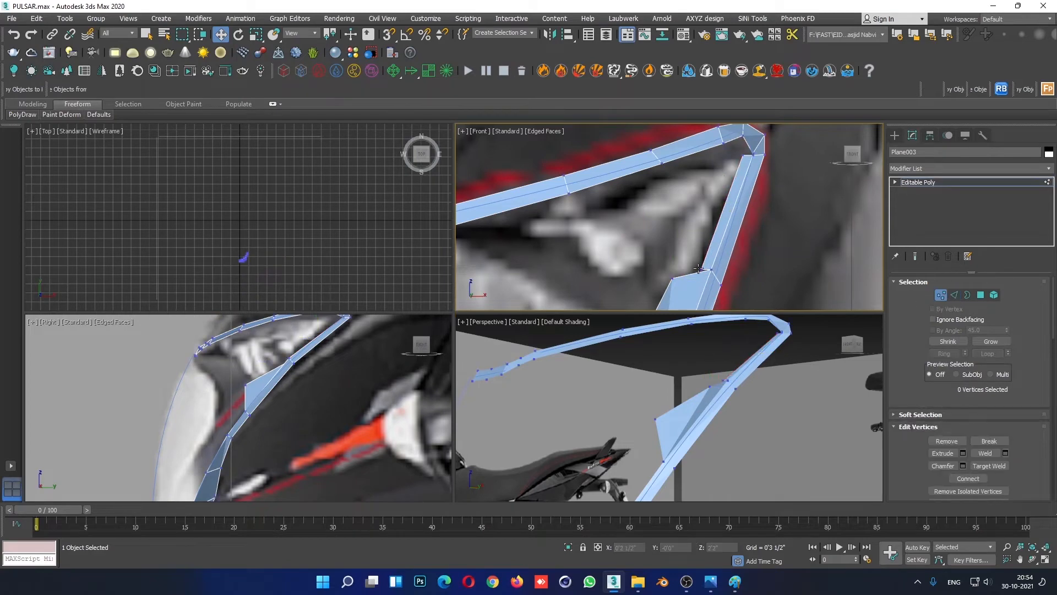
right_click(696, 265)
left_click(676, 337)
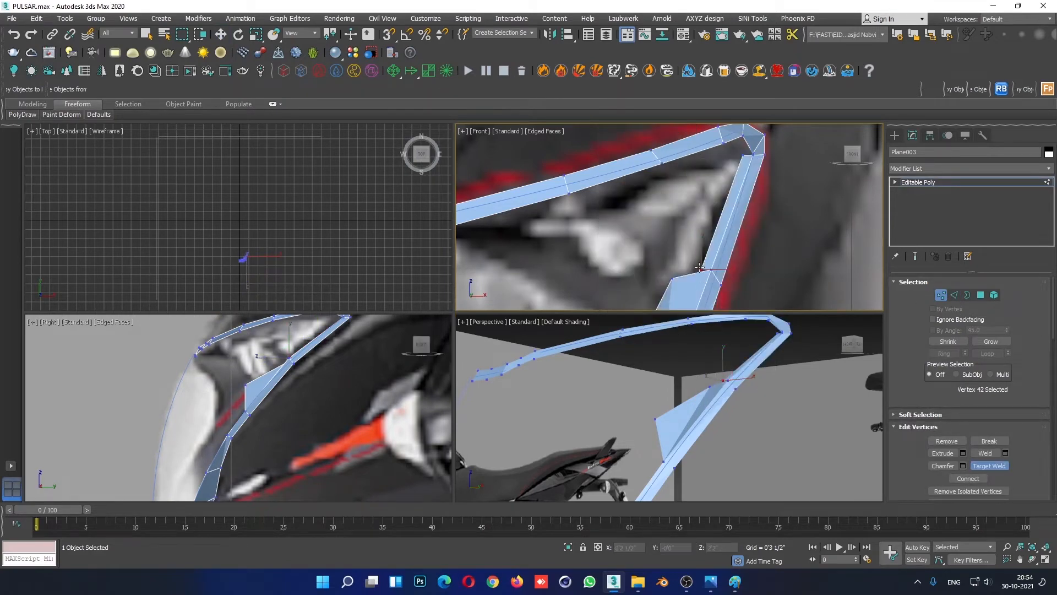
left_click(670, 277)
Step: Move the two inner vertices of the narrow side's extension slightly outward toward the strip in the Front view
key("w")
scroll(677, 273, "down", 2)
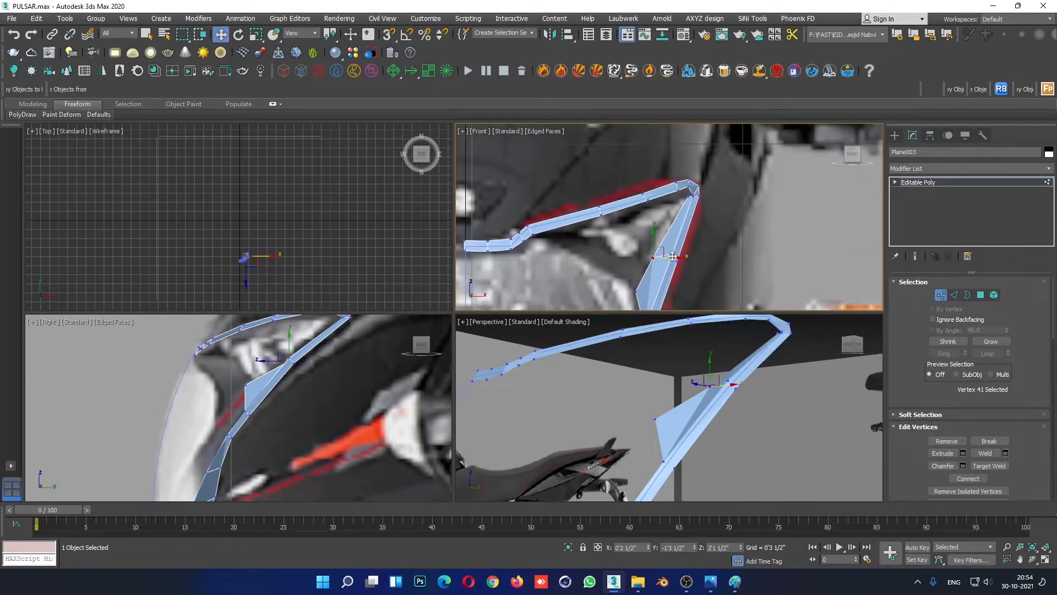
left_click_drag(672, 256, 678, 256)
left_click(637, 291)
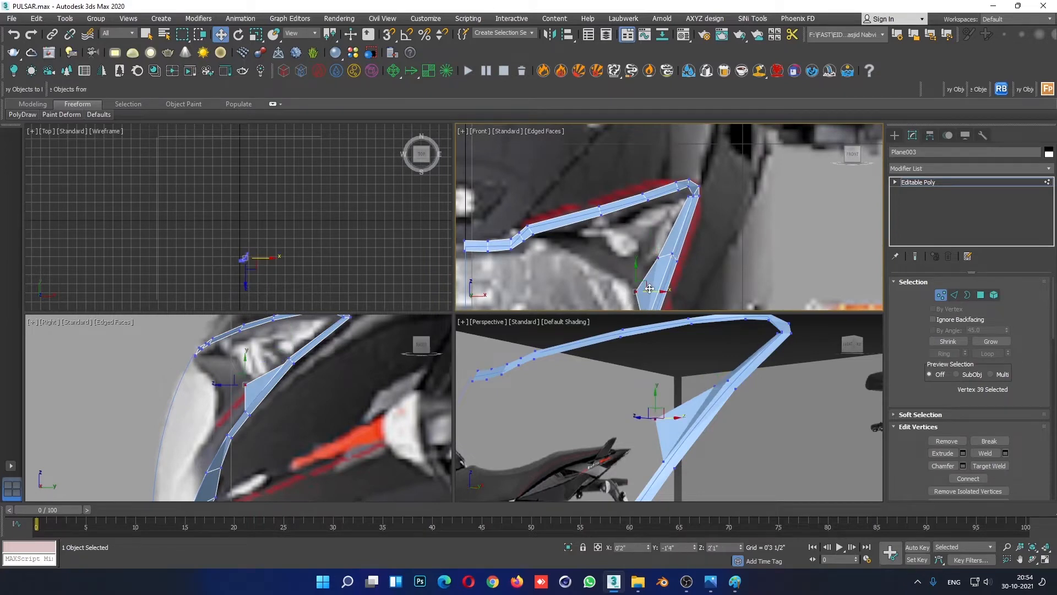
left_click(658, 256)
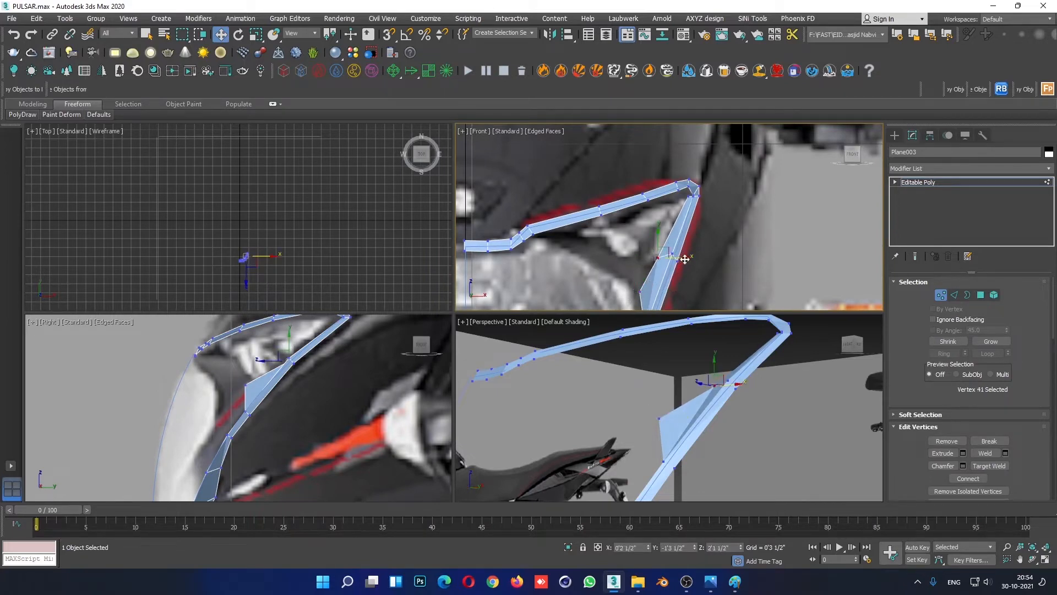
left_click(692, 206)
Step: Check the front headlight reference photo and move the extension's lower inner vertex inward and downward in the Perspective view
mouse_move(710, 581)
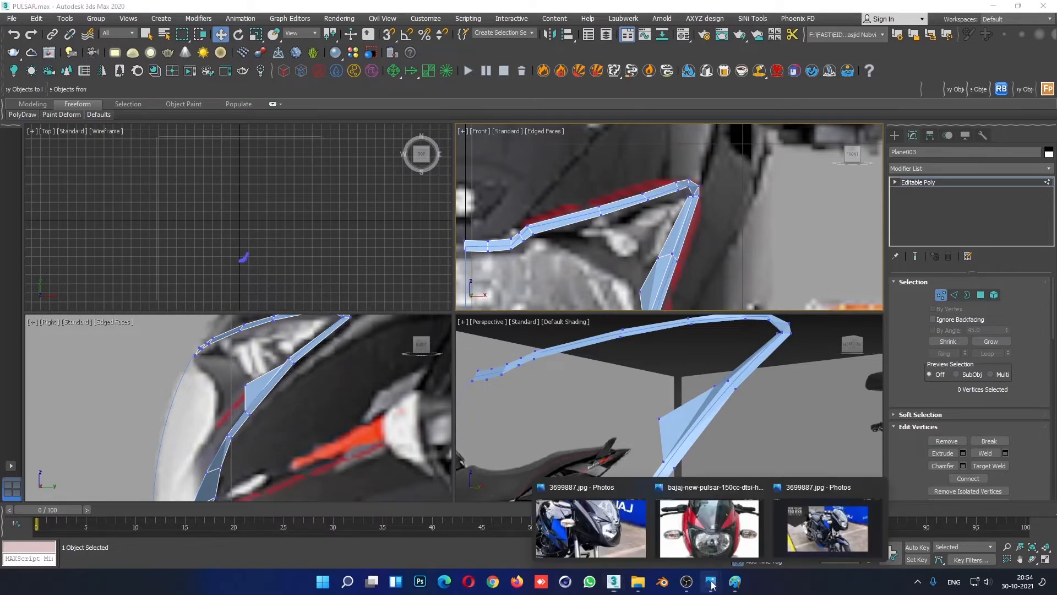
left_click(710, 523)
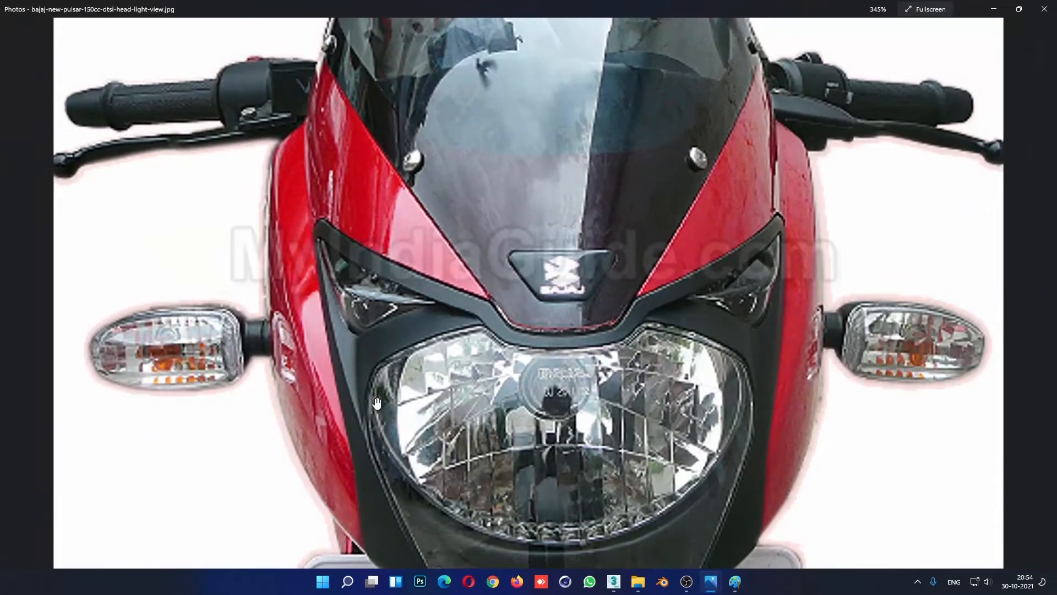
left_click(994, 9)
left_click(731, 409)
middle_click_drag(791, 430, 794, 406, "alt")
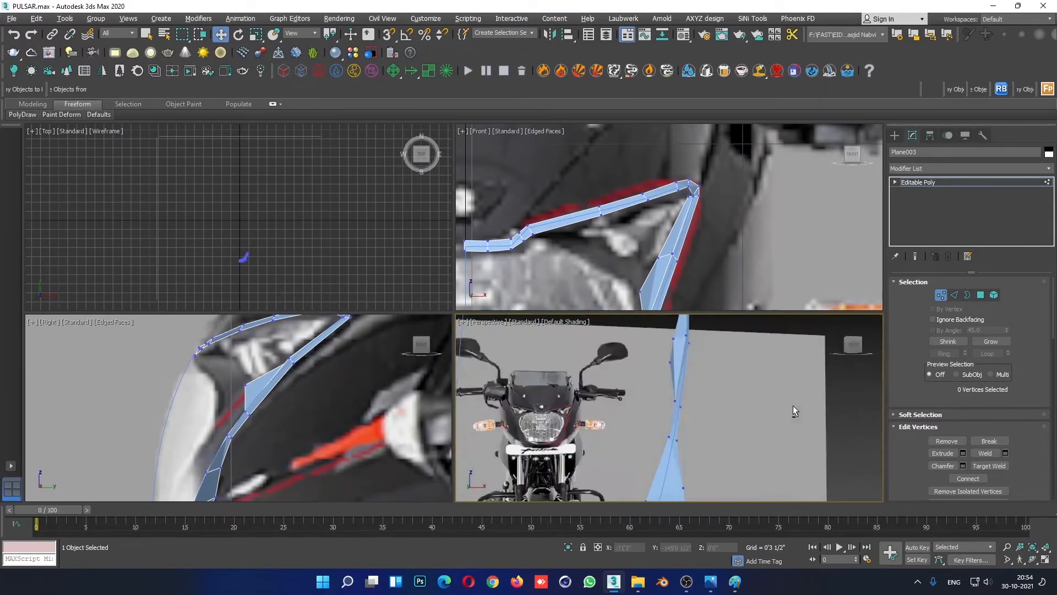
left_click(669, 362)
middle_click_drag(688, 296, 699, 275)
middle_click_drag(704, 353, 699, 371, "alt")
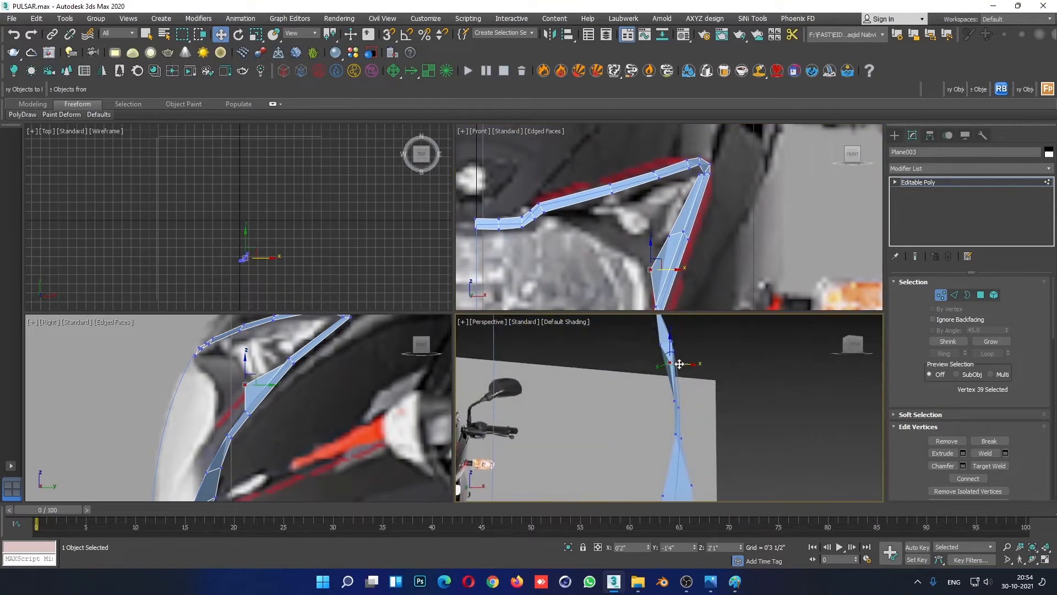
left_click_drag(679, 364, 667, 363)
middle_click_drag(735, 355, 652, 343, "alt")
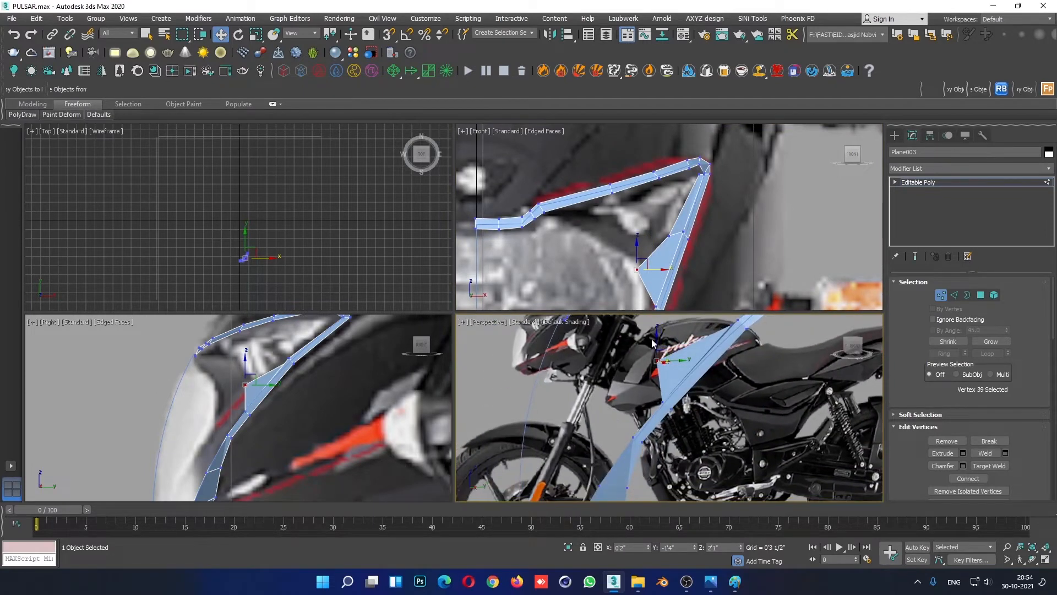
left_click_drag(656, 342, 656, 365)
Step: Nudge the extension's lower inner vertex in the Right view, and move it up and outward in the Front view
right_click(275, 410)
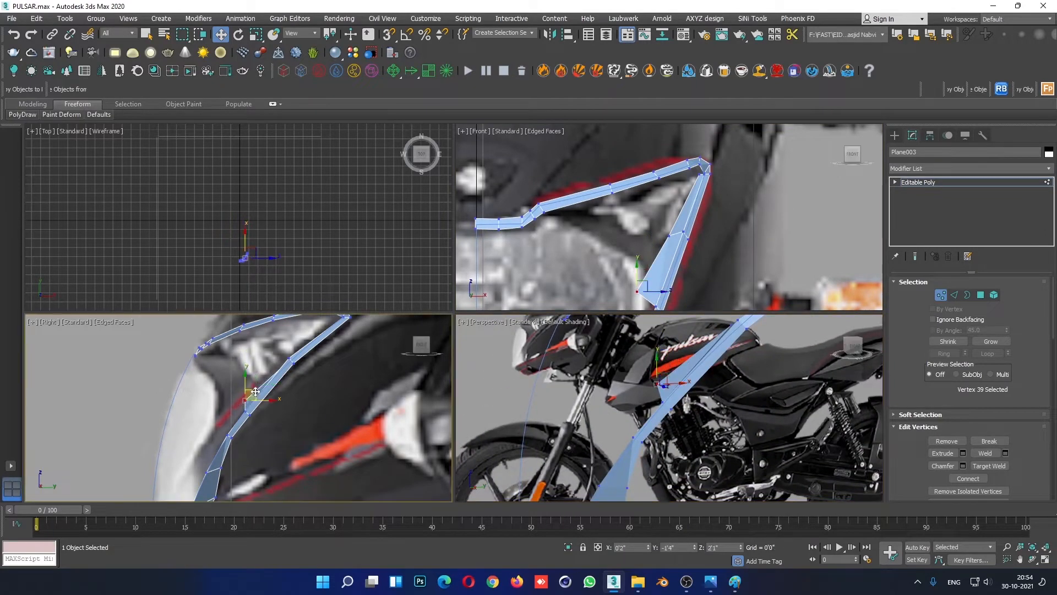
left_click_drag(255, 391, 258, 391)
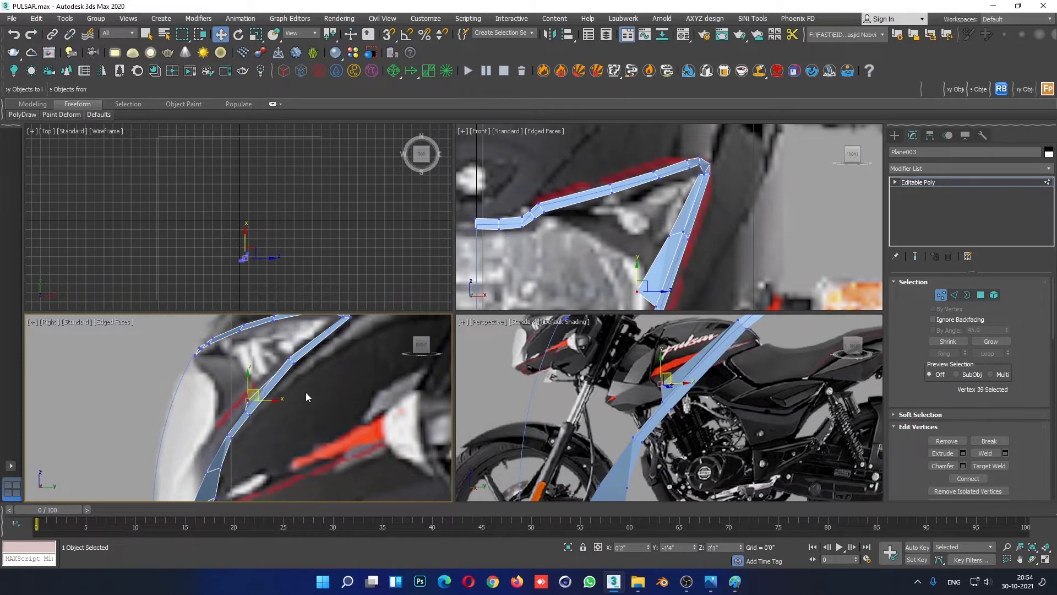
left_click(306, 396)
scroll(288, 362, "up", 2)
left_click_drag(287, 349, 310, 355)
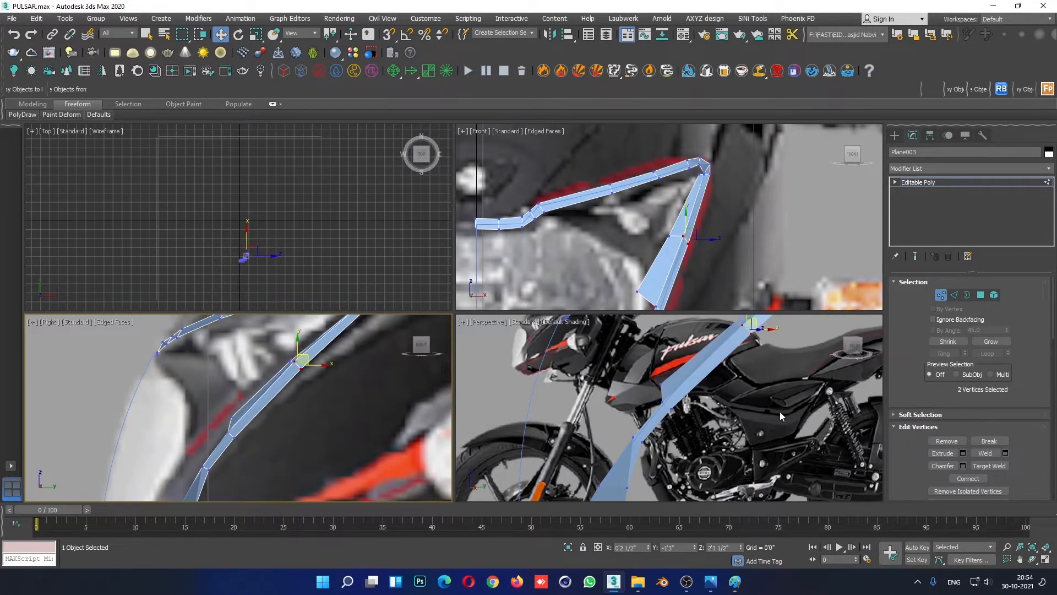
middle_click_drag(779, 411, 708, 399, "alt")
middle_click_drag(705, 257, 705, 254)
scroll(705, 254, "down", 2)
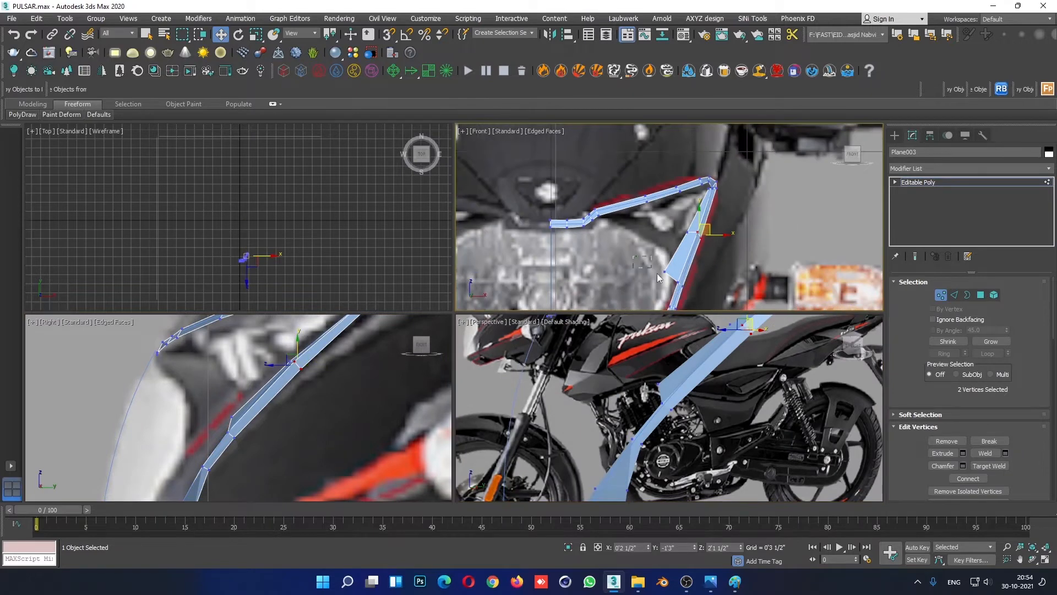
left_click_drag(657, 274, 679, 248)
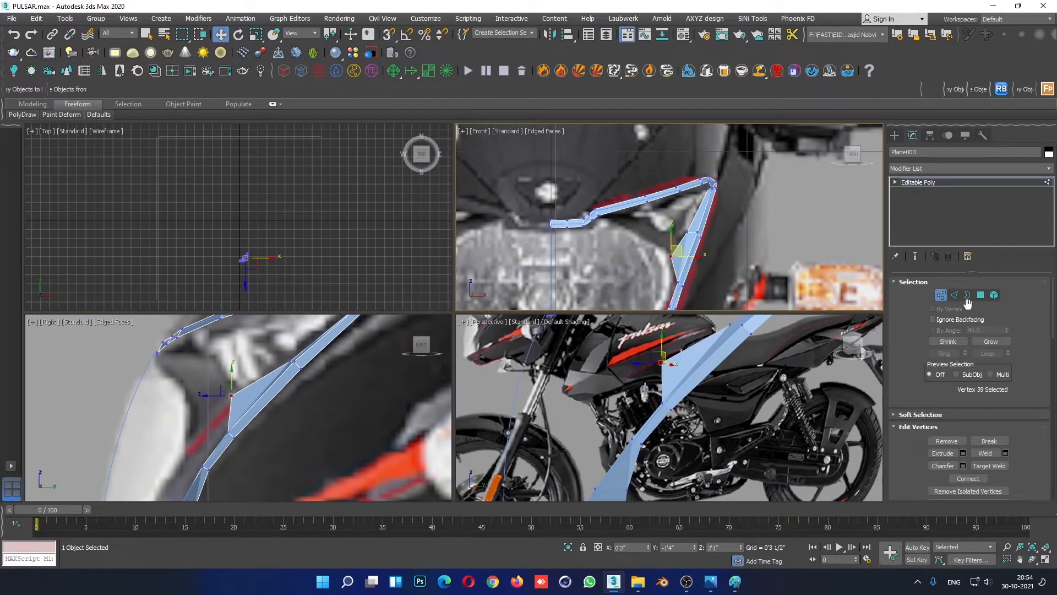
Step: Recheck the front headlight reference photo and move the extension's lower inner vertex down and closer to the strip in the Right view
scroll(654, 243, "up", 2)
key("2")
mouse_move(713, 583)
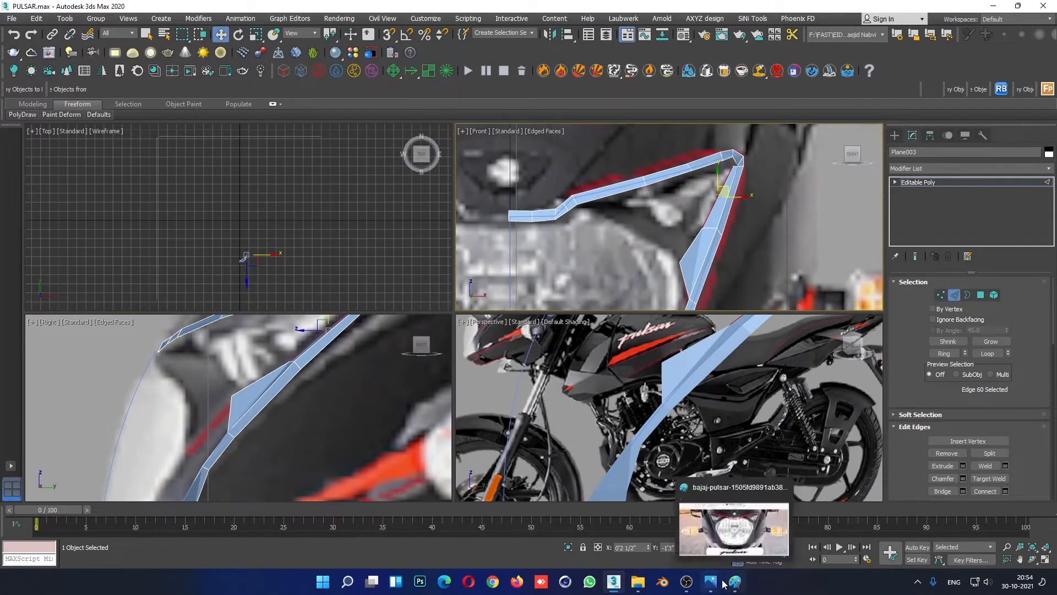
left_click(725, 530)
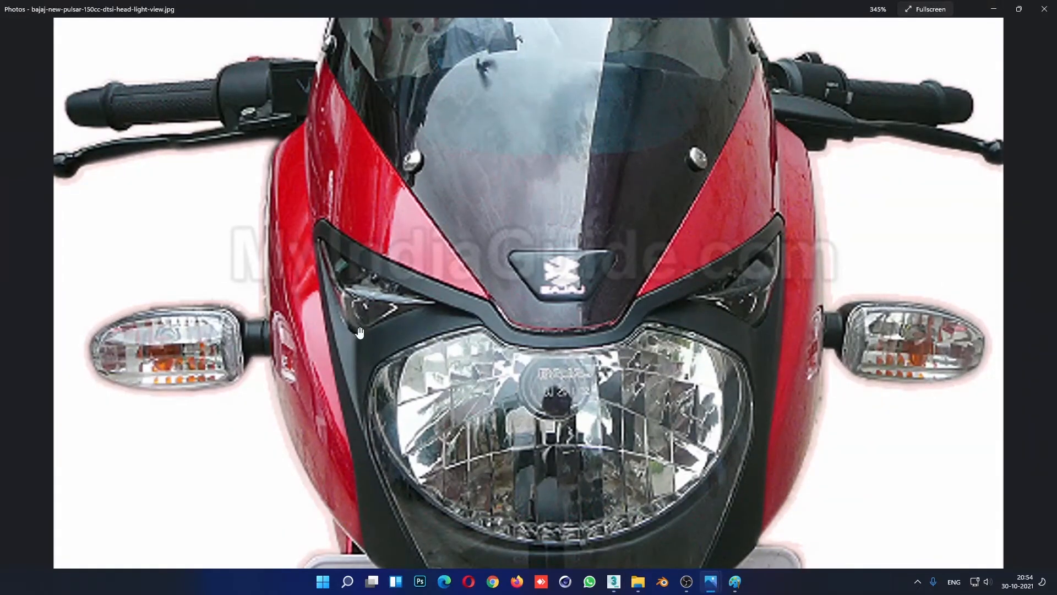
left_click(994, 9)
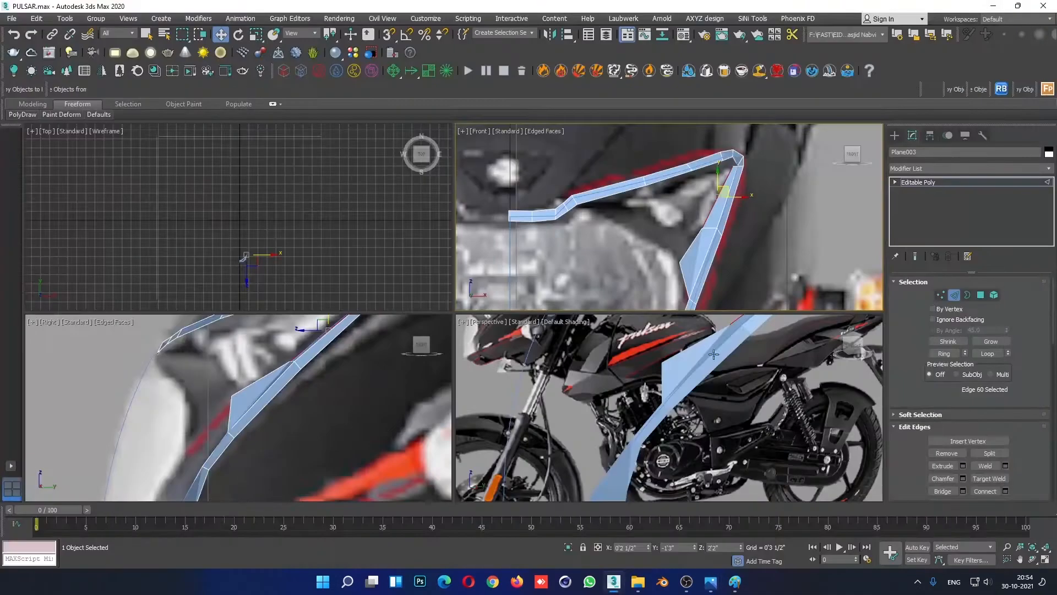
middle_click_drag(716, 404, 926, 313, "alt")
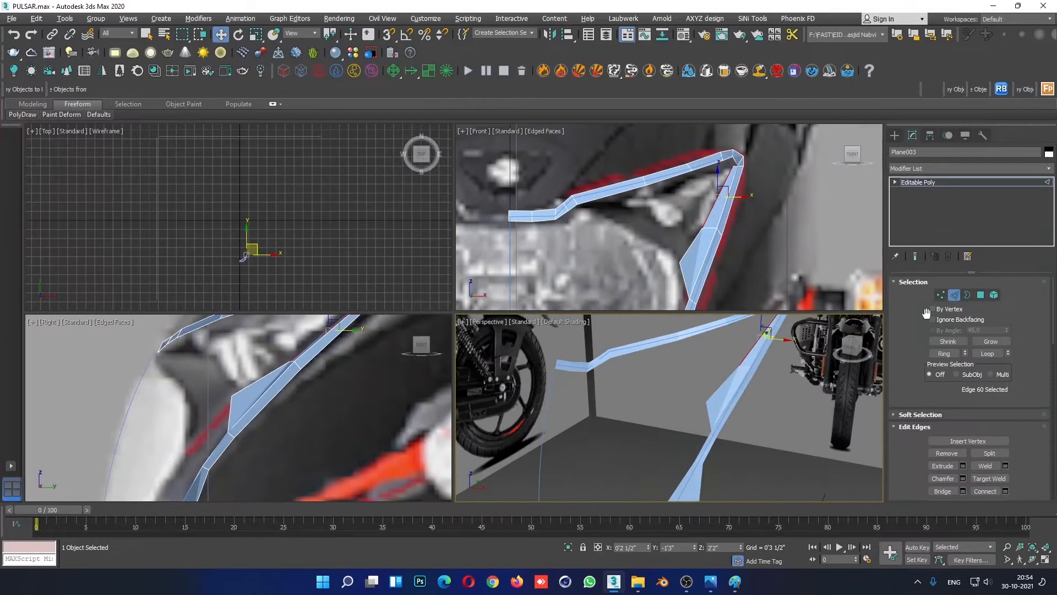
left_click(715, 387)
left_click(942, 295)
middle_click_drag(723, 402, 765, 401, "alt")
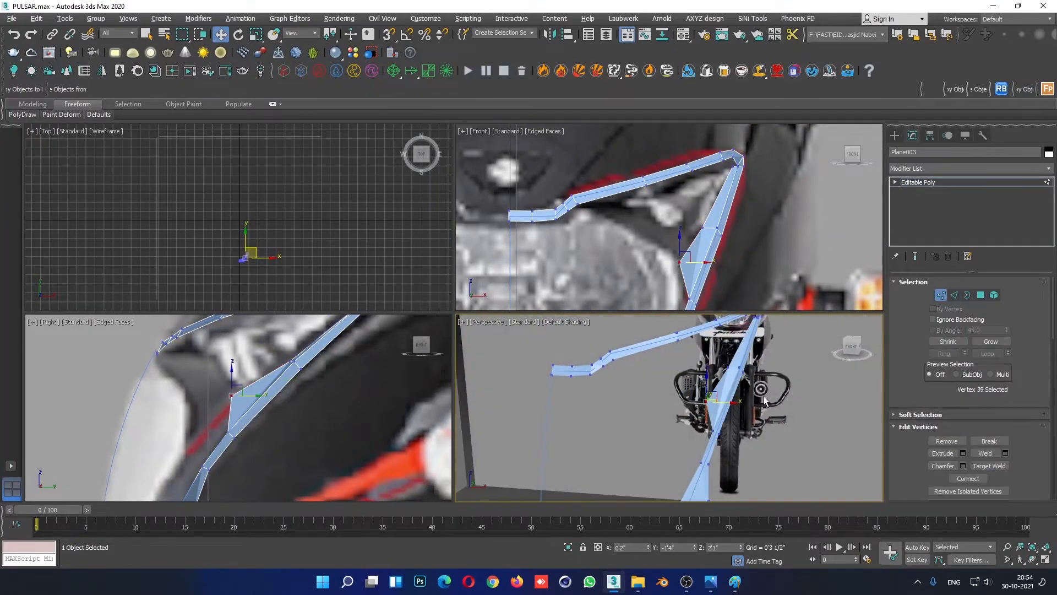
left_click(731, 363)
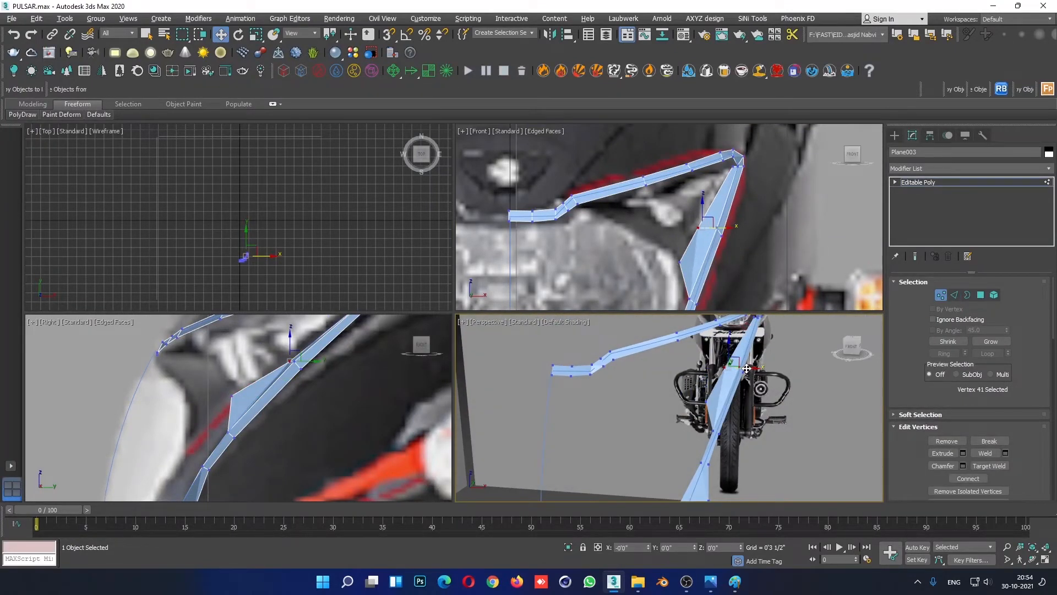
left_click(708, 402)
right_click(238, 393)
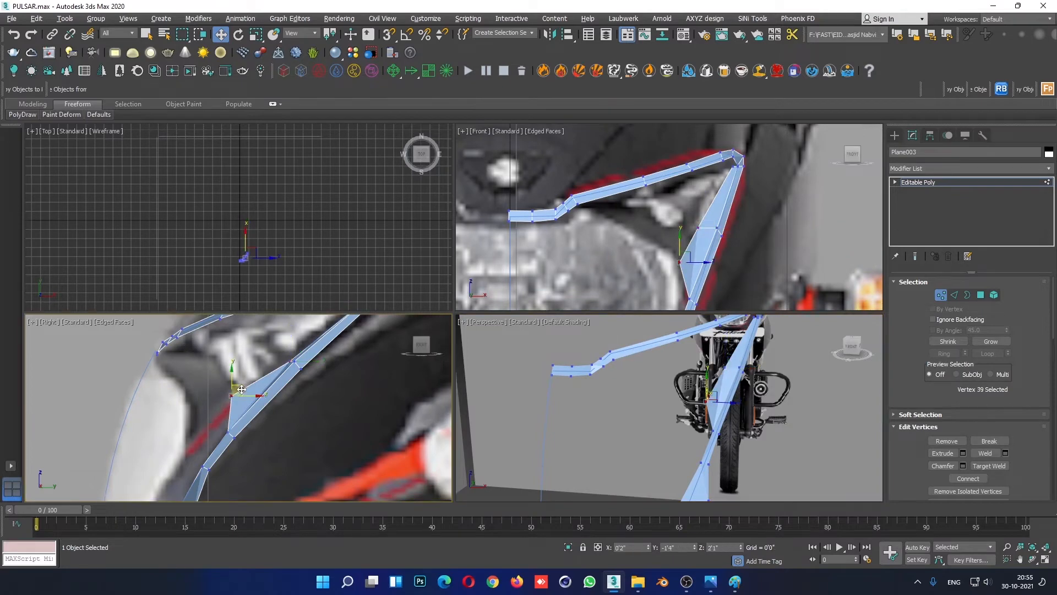
left_click_drag(243, 389, 264, 413)
right_click(705, 264)
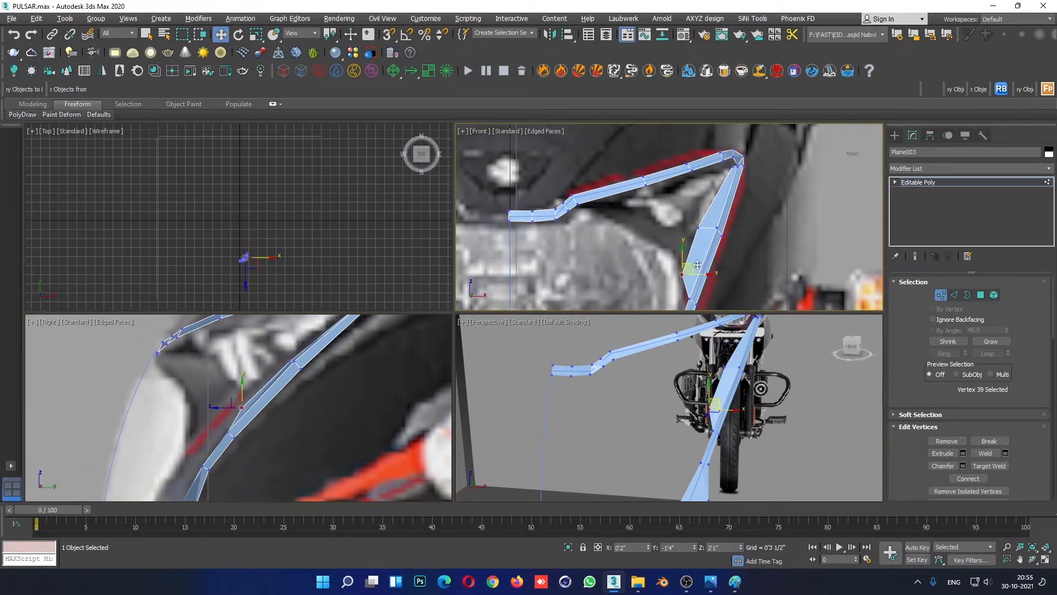
Step: Extend the inner edge between the extension's two inner vertices up and inward as another polygon in the Front view
key("2")
left_click(692, 246)
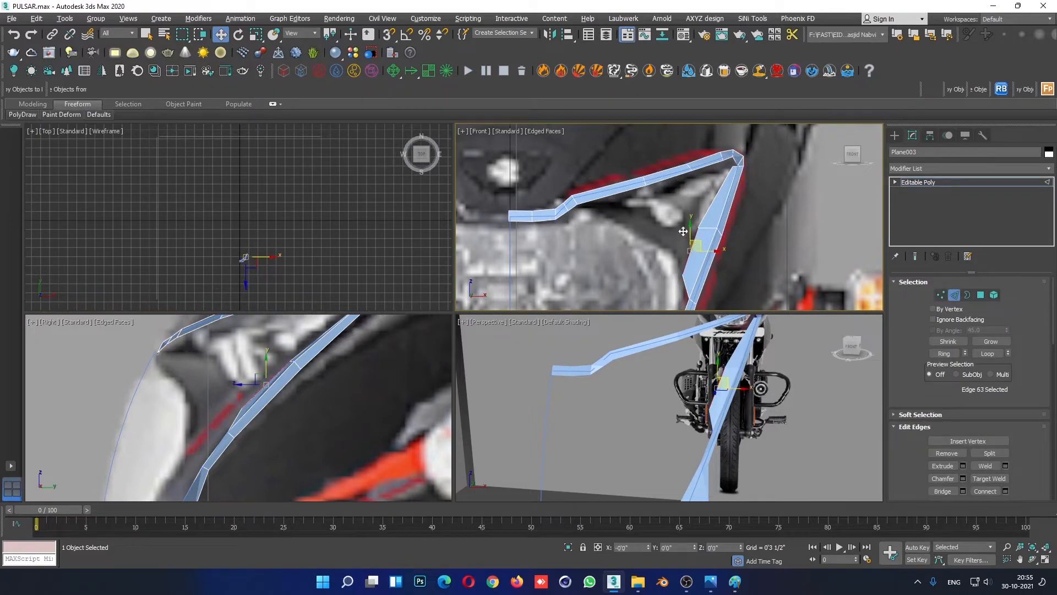
left_click_drag(695, 246, 669, 229, "shift")
scroll(318, 401, "down", 6)
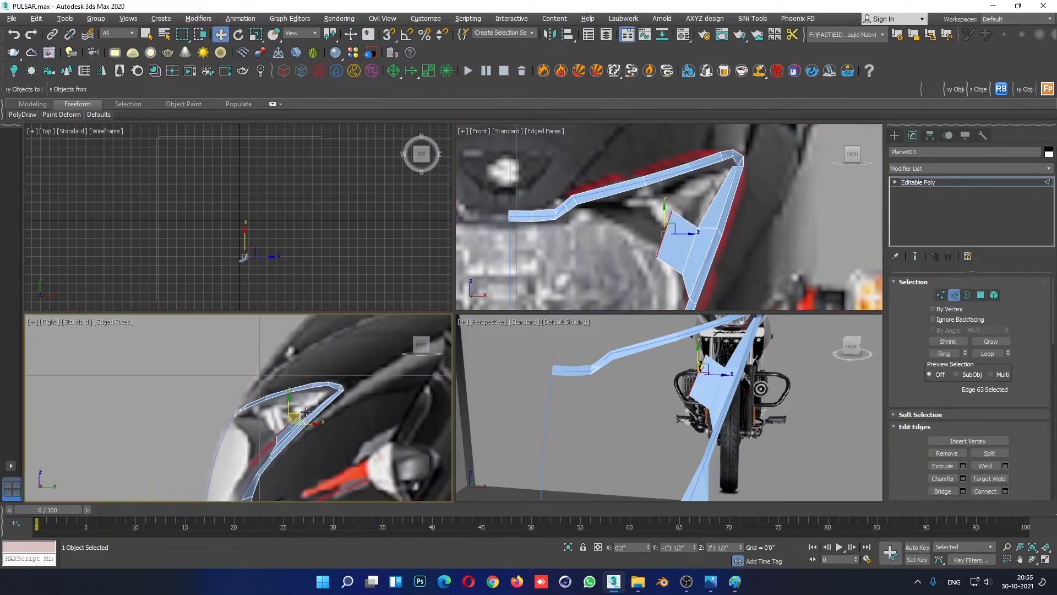
Step: Check the angled photo of the blue-and-black Pulsar and shift the newest polygon's inner edge along its depth in the Perspective view
mouse_move(725, 588)
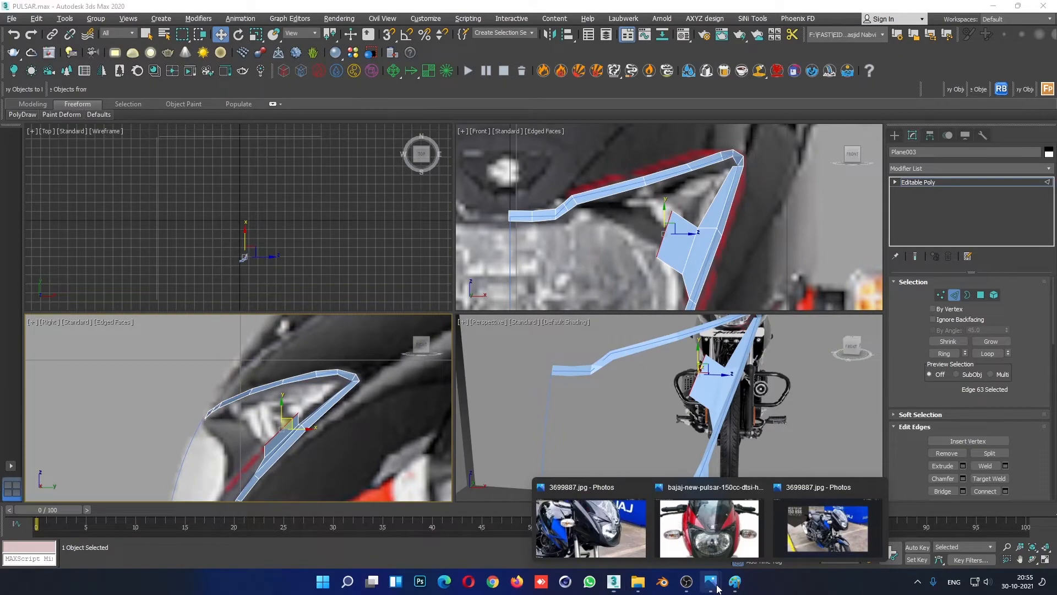
left_click(836, 533)
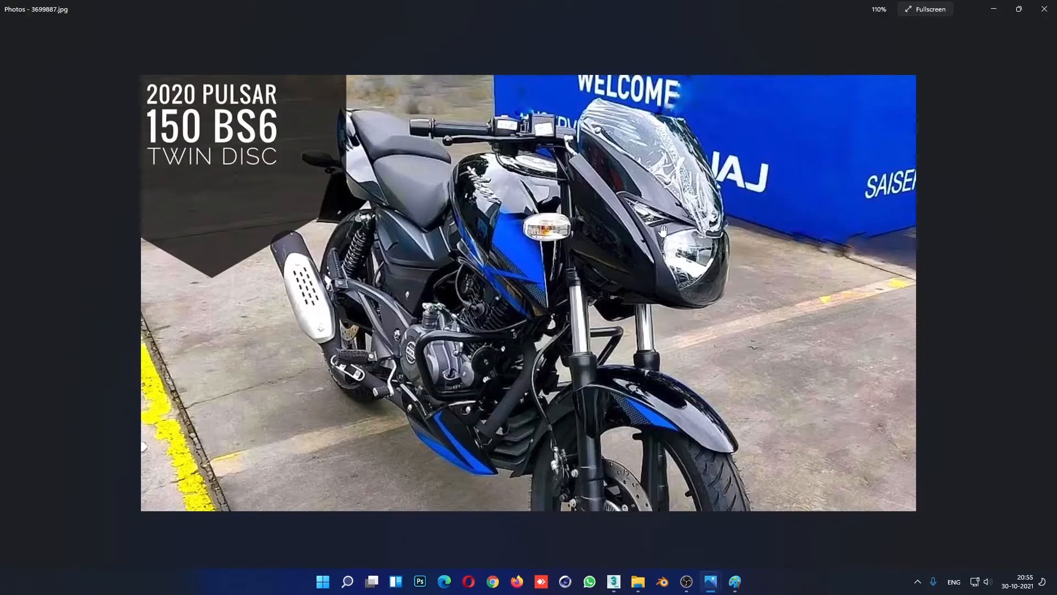
left_click(993, 8)
middle_click_drag(589, 425, 611, 427, "alt")
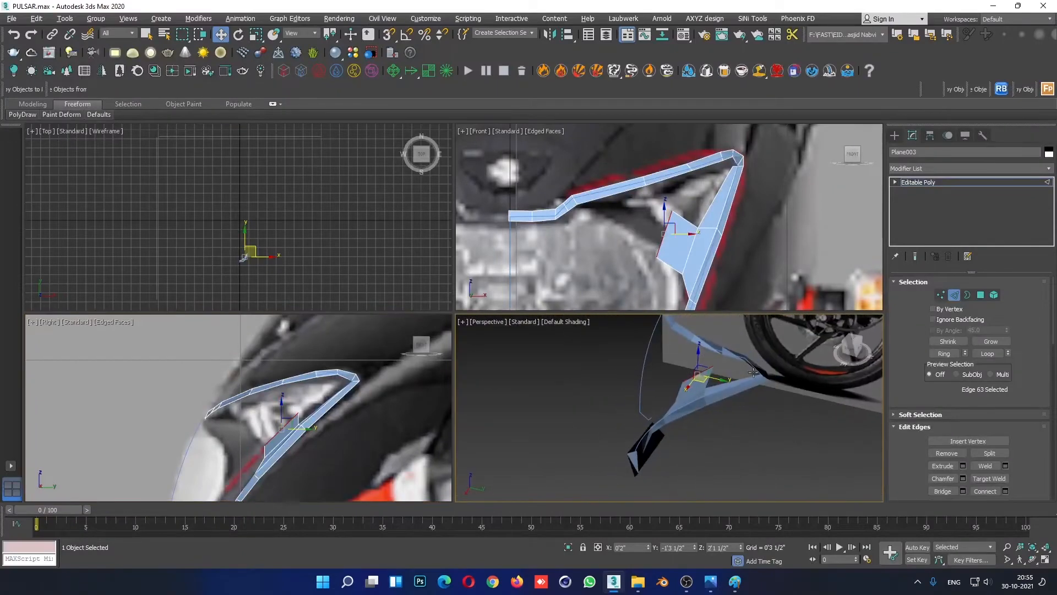
left_click_drag(720, 381, 706, 379)
middle_click_drag(253, 427, 299, 410)
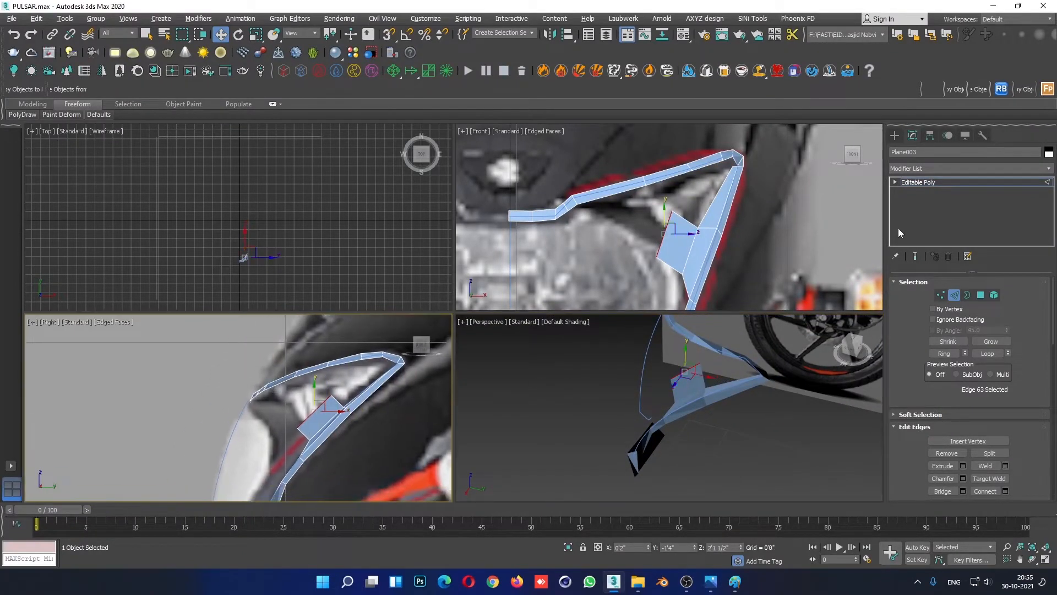
Step: Move the newest polygon's upper inner vertex down in the Front view to follow the headlight reference
left_click(942, 295)
left_click(666, 249)
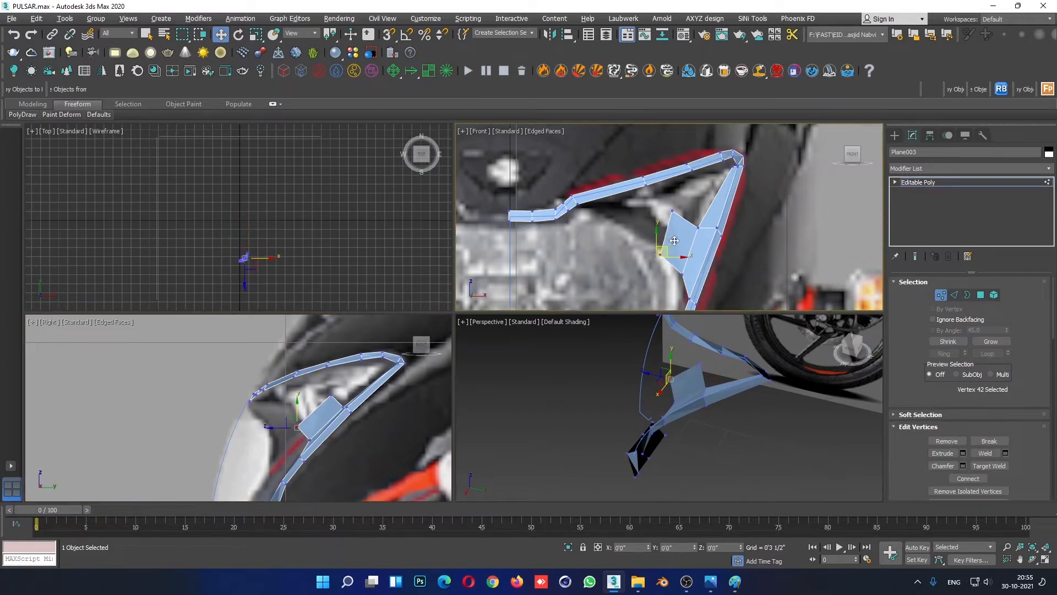
left_click(672, 211)
left_click_drag(672, 191, 708, 225)
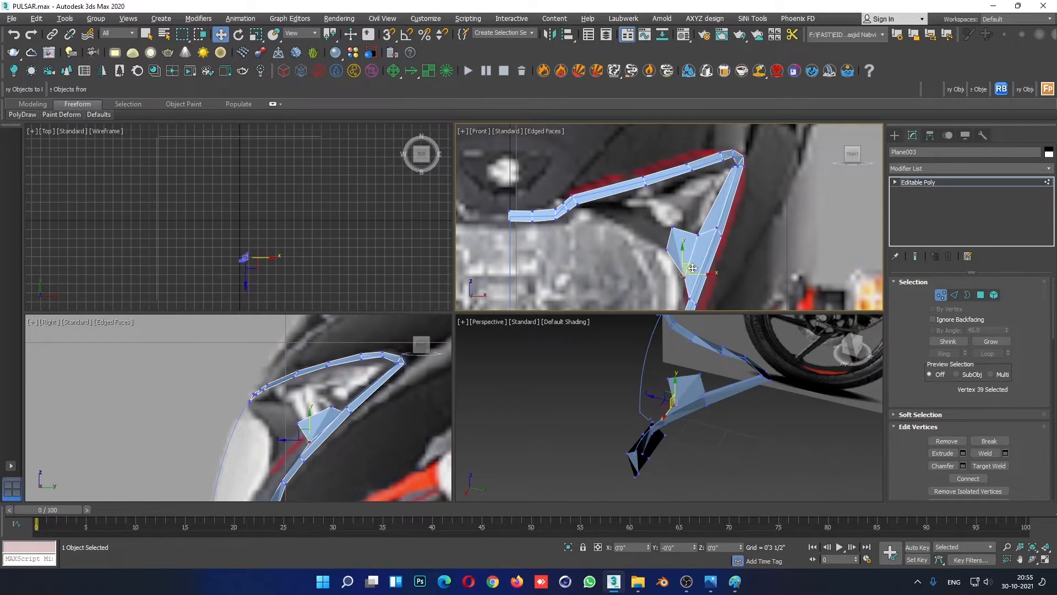
Step: Shift the newest polygon's two inner vertices slightly outward toward the strip in the Front view
left_click(617, 217)
scroll(617, 212, "down", 3)
left_click_drag(659, 251, 659, 252)
left_click(651, 231)
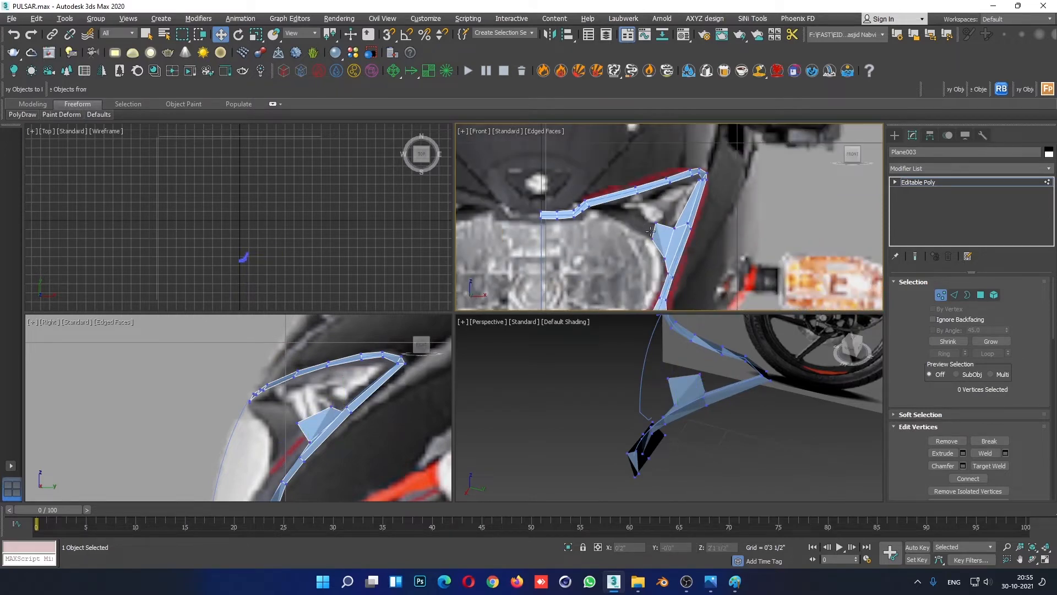
left_click(665, 218)
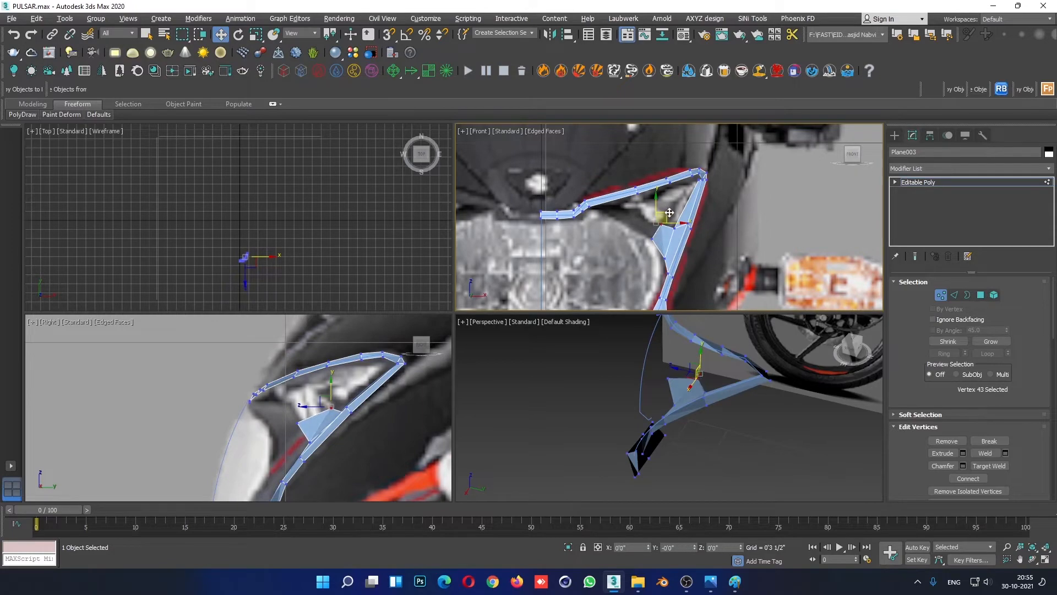
left_click_drag(669, 213, 659, 249)
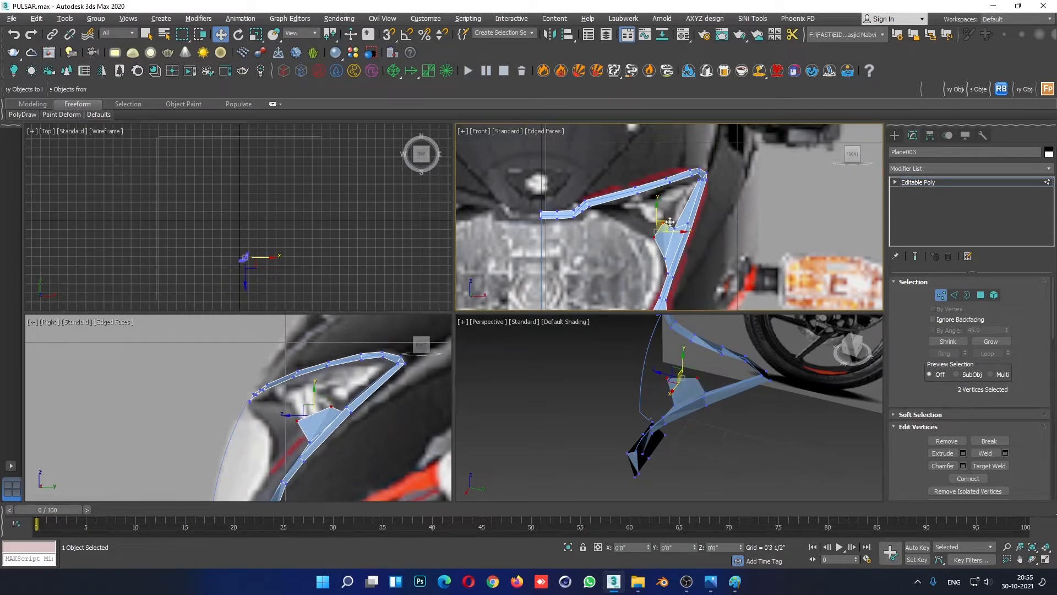
Step: Examine the depth of the newest polygon's inner vertices from several angles in the maximized Perspective view
right_click(763, 472)
key("alt+w")
middle_click_drag(613, 379, 755, 390, "alt")
left_click(487, 218)
middle_click_drag(498, 226, 485, 280, "alt")
left_click(499, 294)
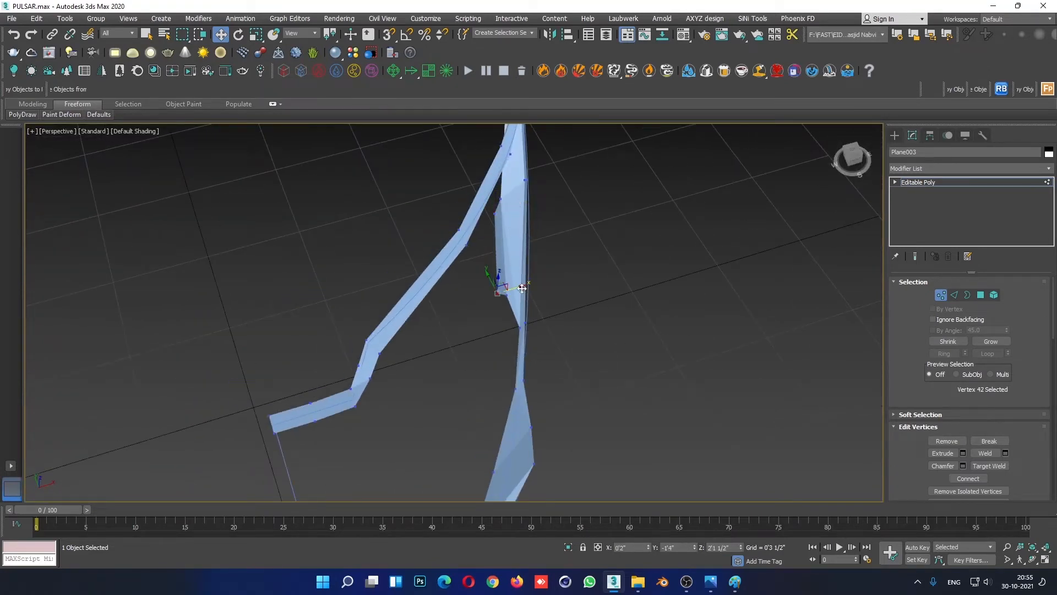
Step: Extend the newest polygon's inner edge inward and up as a further polygon in the Front view, and check its slope in Perspective
key("2")
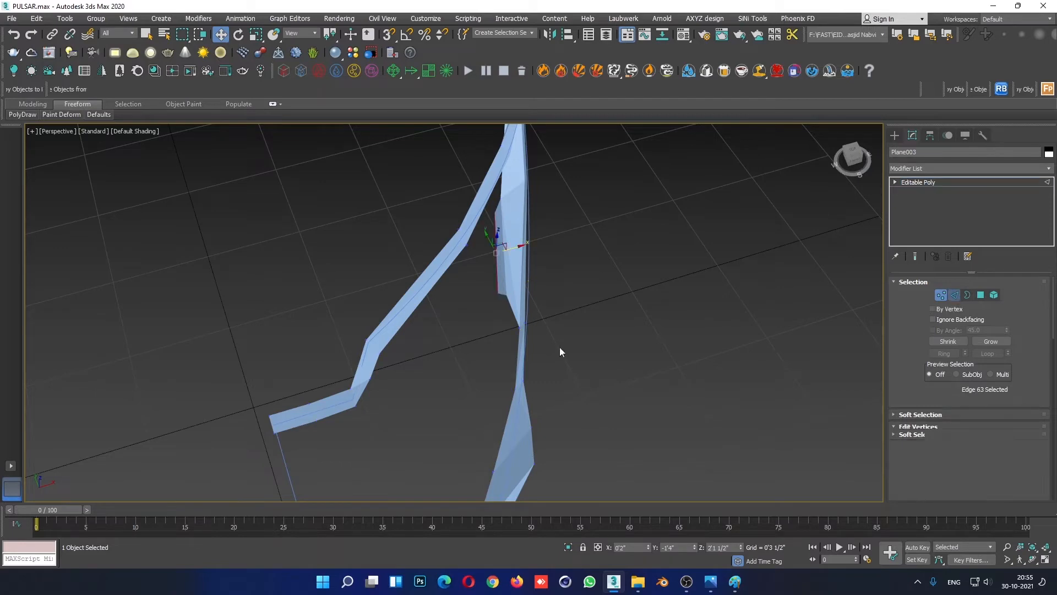
middle_click_drag(559, 346, 494, 336, "alt")
key("alt+w")
key("alt+w")
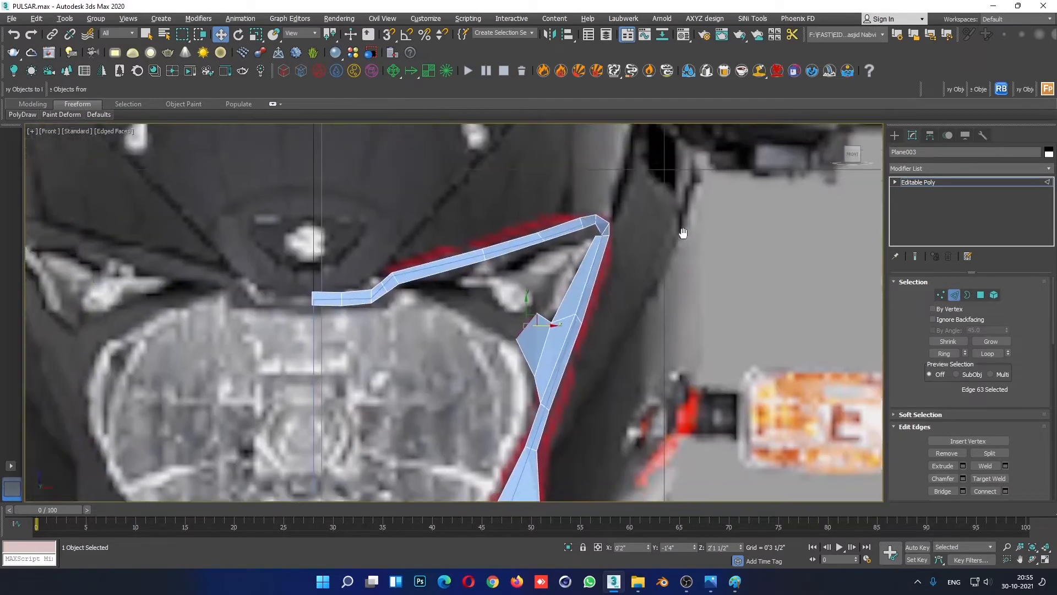
scroll(589, 355, "up", 5)
scroll(490, 328, "up", 2)
left_click_drag(564, 325, 470, 296, "shift")
key("alt+w")
key("alt+w")
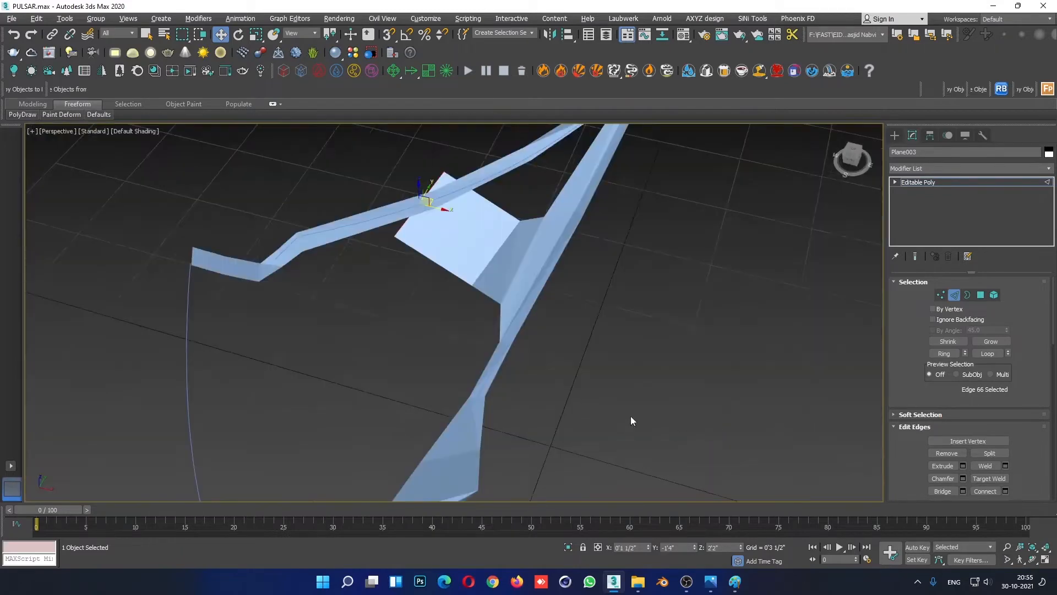
middle_click_drag(630, 420, 543, 264, "alt")
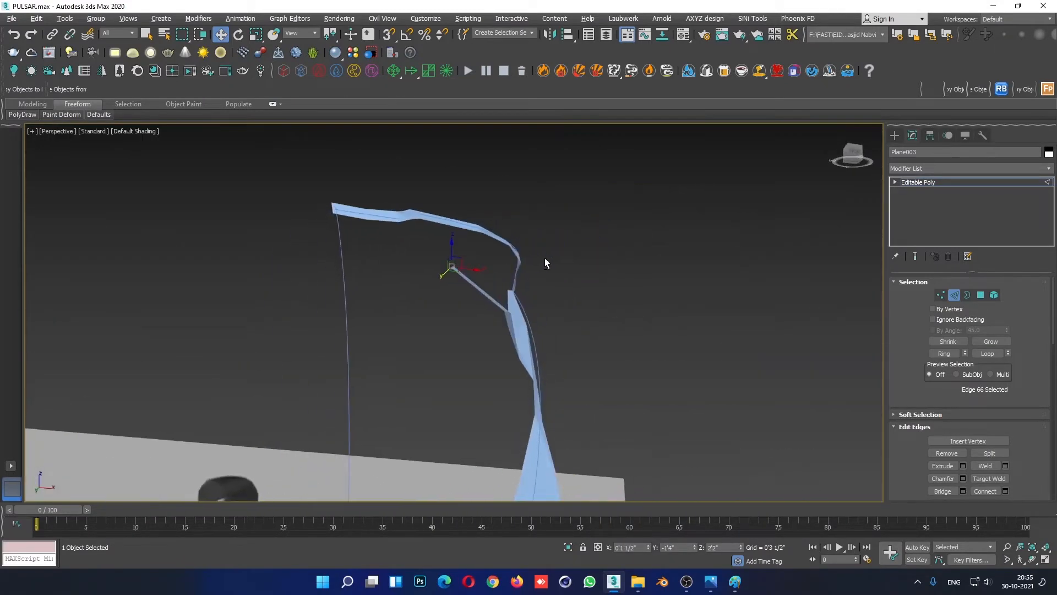
Step: Move and rotate the free end edge of the inner branch to follow the curve of the headlight frame
left_click_drag(445, 273, 456, 259)
middle_click_drag(456, 259, 435, 248, "alt")
key("e")
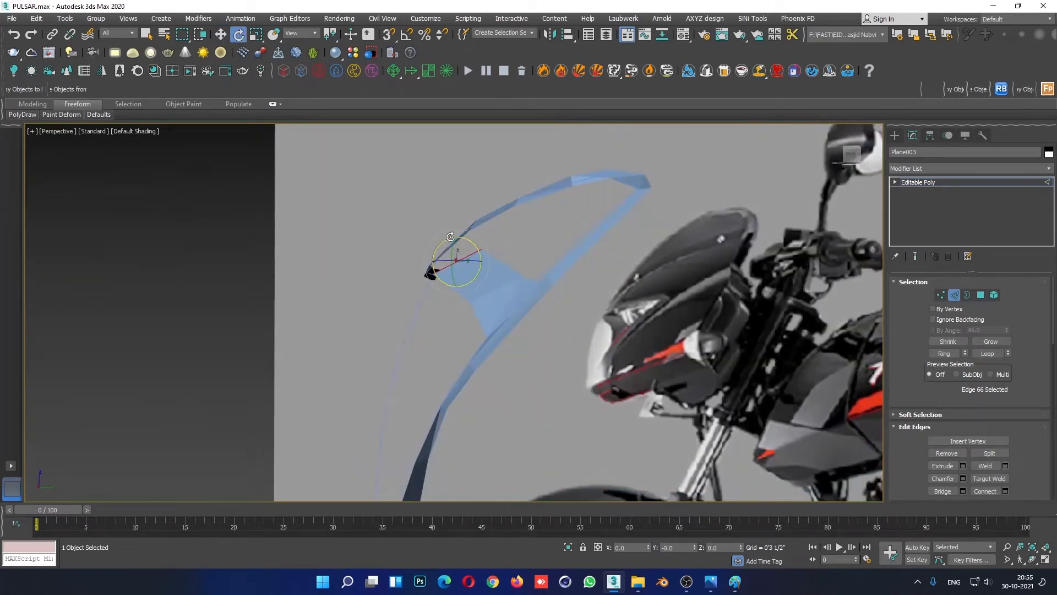
left_click_drag(439, 240, 429, 246)
key("w")
middle_click_drag(493, 294, 646, 288, "alt")
Step: Examine the headlight shape in the front-view reference photo bajaj-new-pulsar-150cc-dtsi-head-light-view.jpg, then return to the model
mouse_move(708, 585)
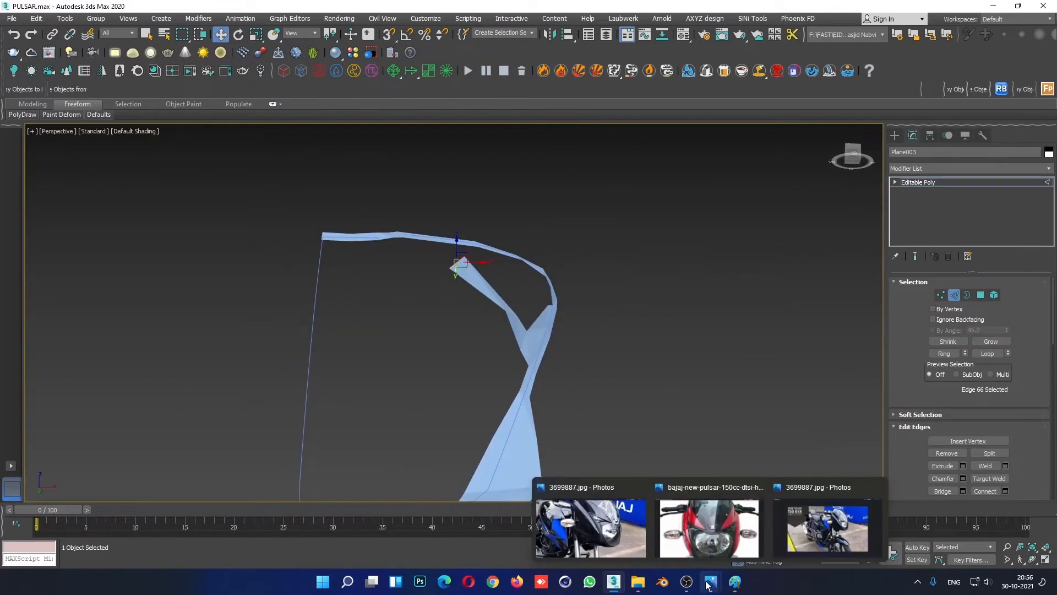
left_click(715, 510)
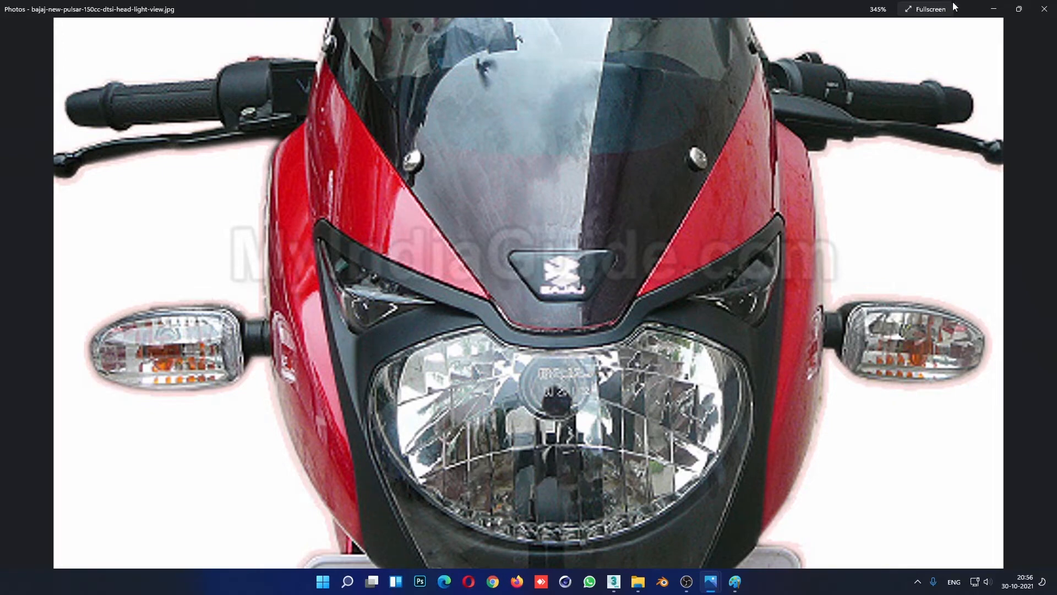
left_click(993, 9)
middle_click_drag(473, 306, 483, 366, "alt")
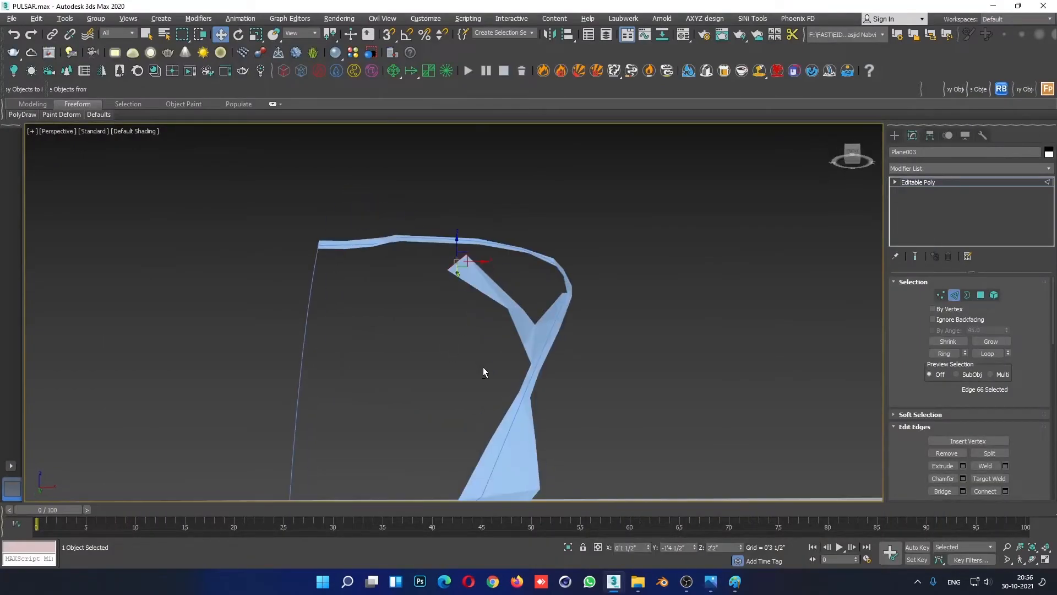
Step: In the Right view, reposition the two upper vertices of the inner branch against the side reference
key("alt+w")
middle_click(306, 396)
key("alt+w")
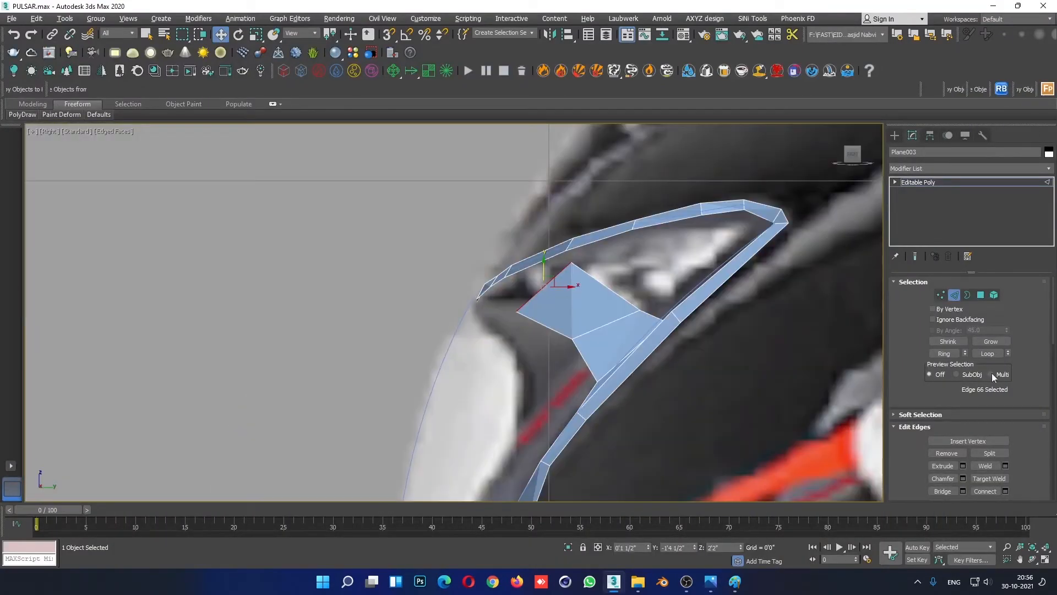
left_click(941, 295)
left_click_drag(578, 255, 561, 278)
left_click(626, 285)
left_click(639, 310)
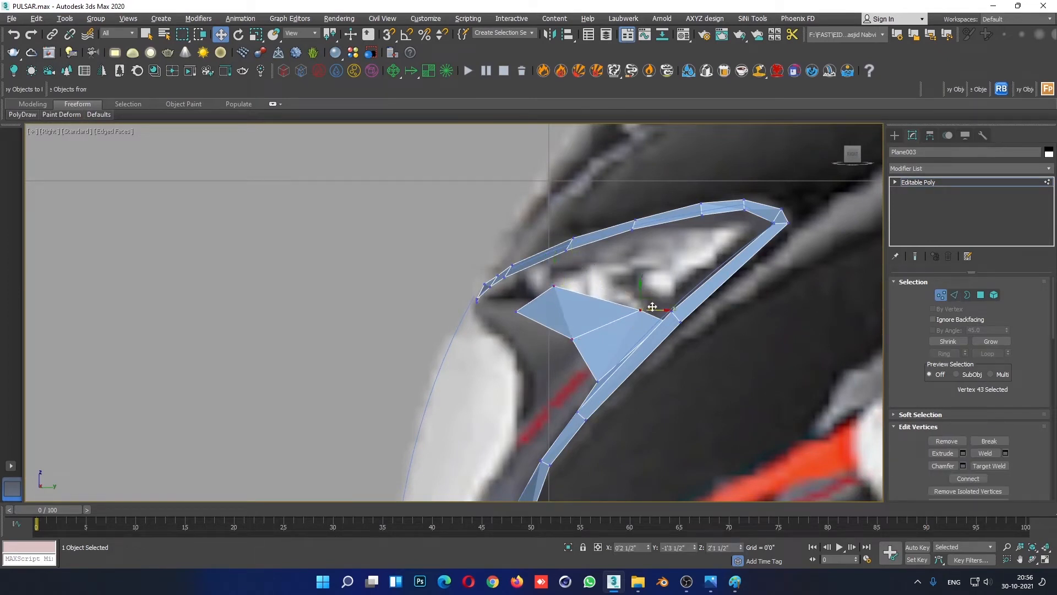
left_click_drag(649, 303, 633, 306)
Step: Adjust the branch's lower middle vertex and its end vertices to match the headlight's upper edge in the side reference
left_click(572, 339)
left_click_drag(579, 331, 586, 344)
left_click(576, 283)
left_click(554, 286)
left_click_drag(564, 279, 527, 302)
left_click(516, 310)
Step: In the Front view, move the two end vertices of the inner branch to align with the headlight outline
scroll(622, 325, "down", 5)
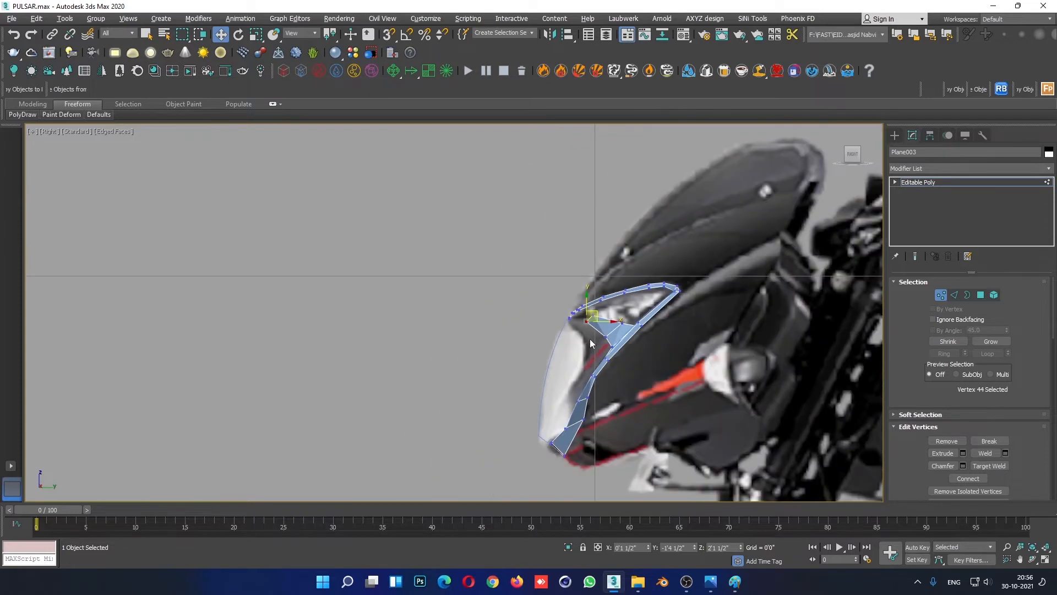
scroll(590, 338, "up", 2)
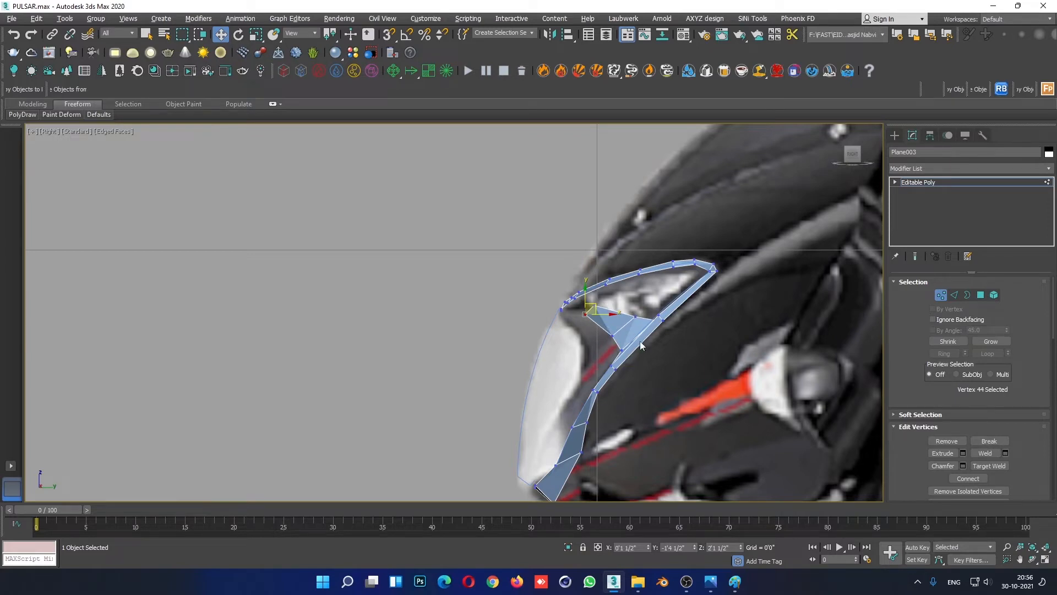
scroll(613, 374, "down", 3)
scroll(639, 363, "up", 3)
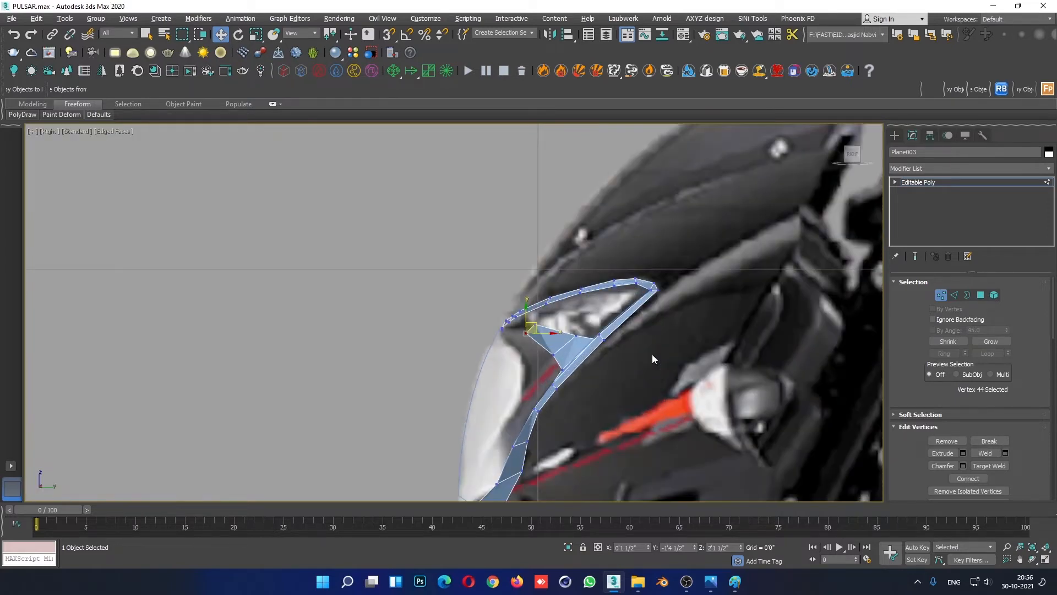
scroll(533, 360, "down", 3)
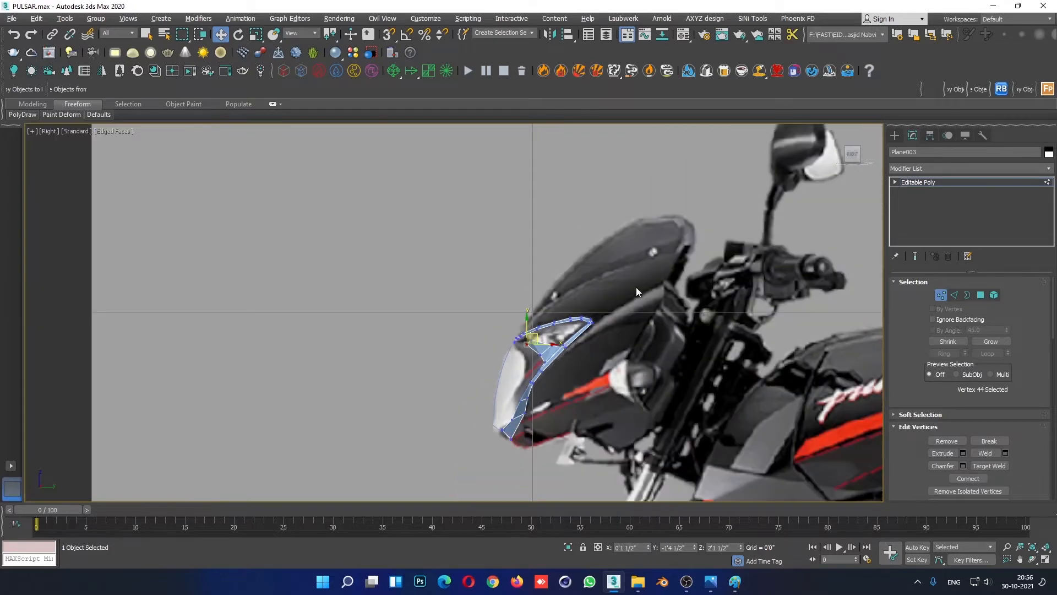
key("alt+w")
key("alt+w")
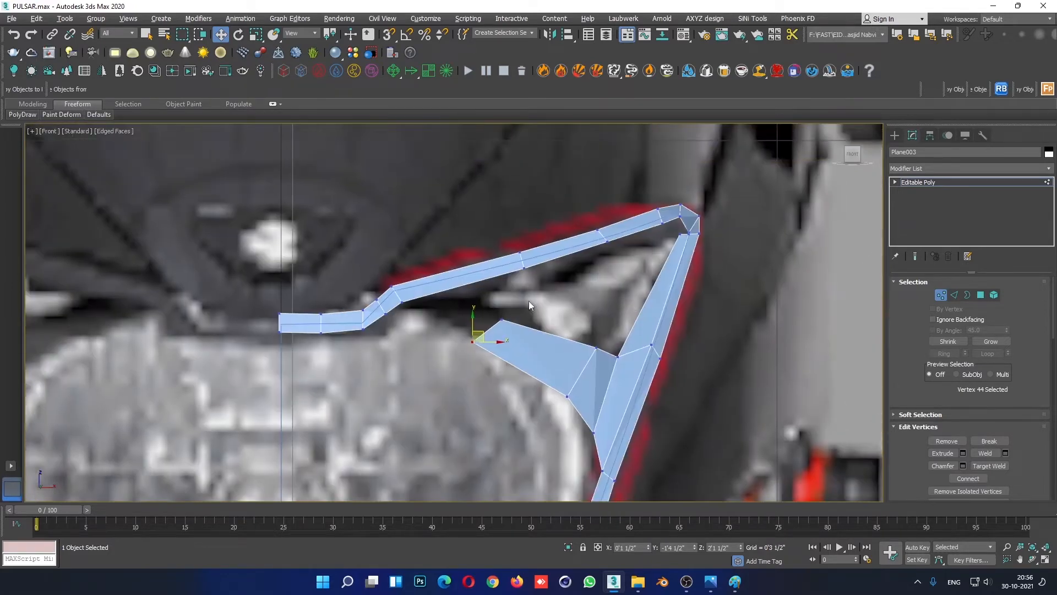
left_click_drag(505, 320, 522, 313)
left_click(745, 318)
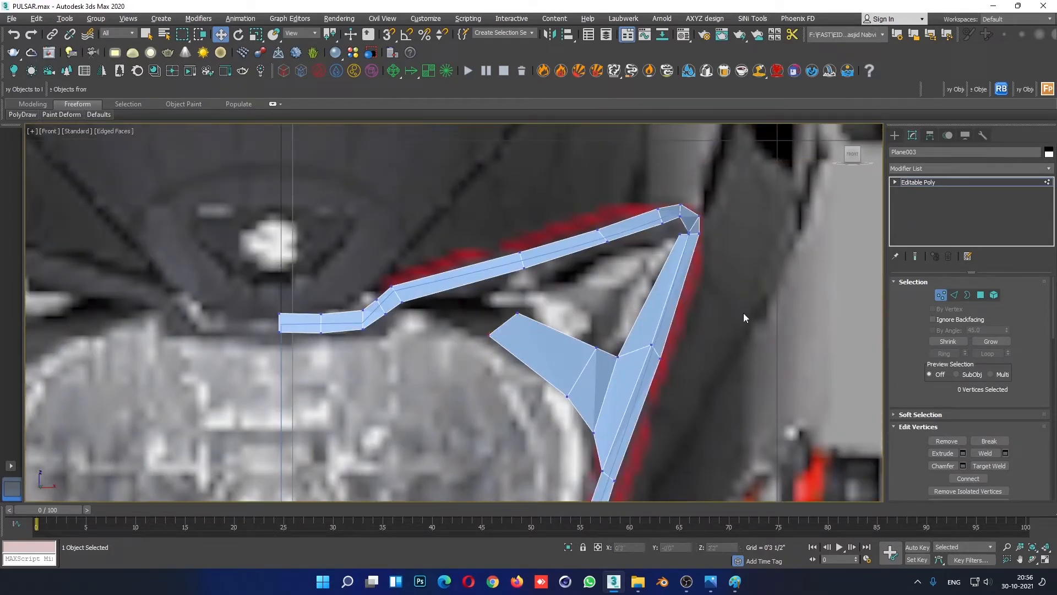
Step: Connect the upper and lower edges of the branch's end polygon with a new edge and shift it slightly along the headlight curve
left_click(954, 295)
left_click(559, 333)
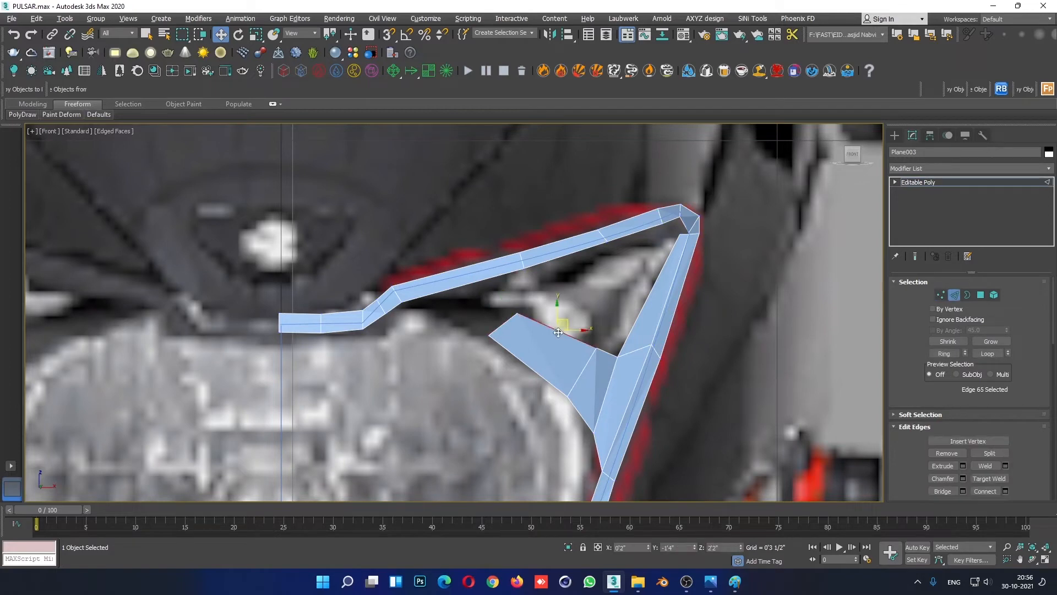
left_click(538, 375, "ctrl")
right_click(579, 323)
left_click(564, 365)
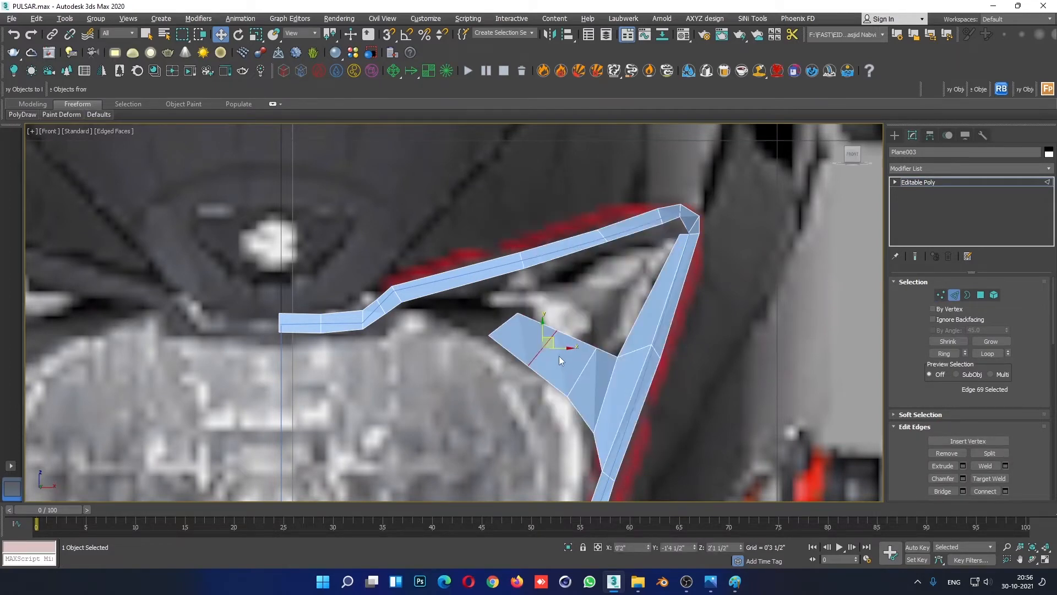
left_click_drag(556, 338, 560, 335)
Step: Show edged faces in the Perspective view and adjust the depth of the branch's middle vertices to smooth its curve
key("alt+w")
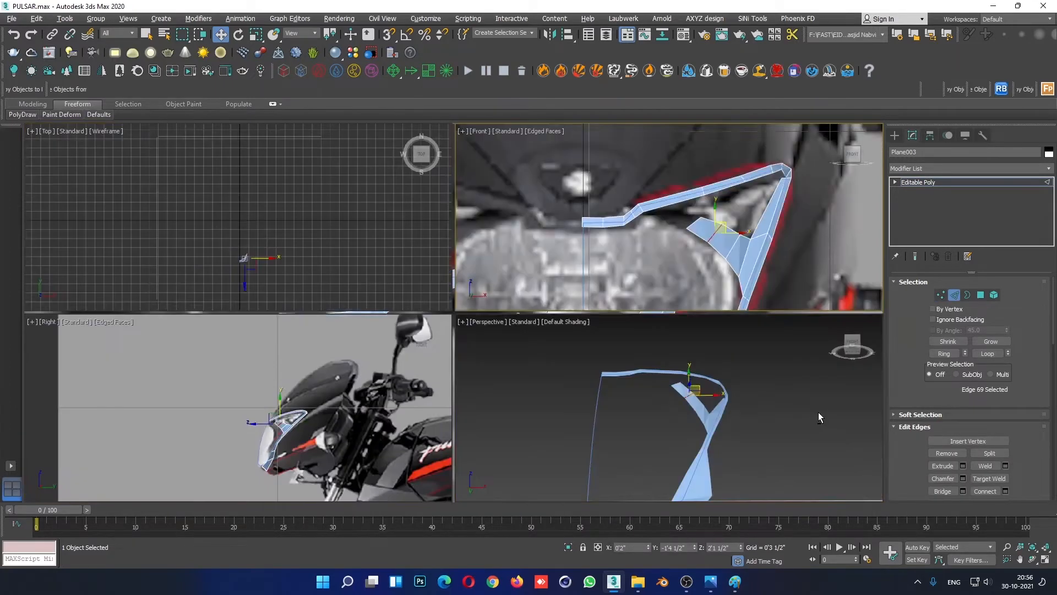
key("alt+w")
mouse_move(554, 410)
middle_mouse_down("alt")
mouse_move(624, 369)
mouse_move(530, 367)
mouse_move(391, 338)
mouse_move(395, 362)
mouse_move(437, 354)
middle_mouse_up("alt")
key("F4")
middle_click_drag(505, 320, 570, 284, "alt")
left_click(941, 294)
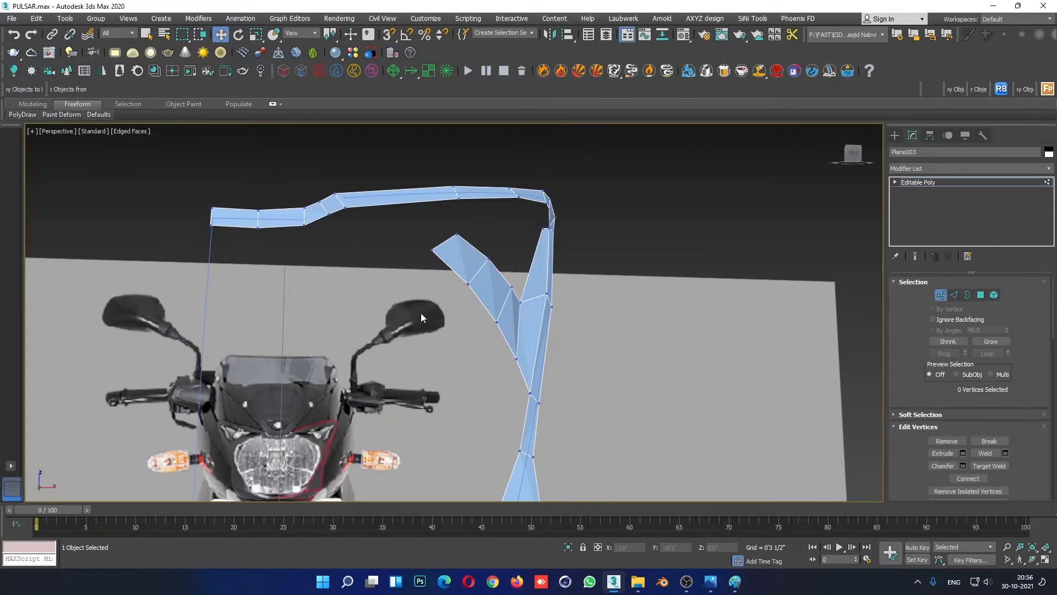
middle_click_drag(486, 299, 495, 284, "alt")
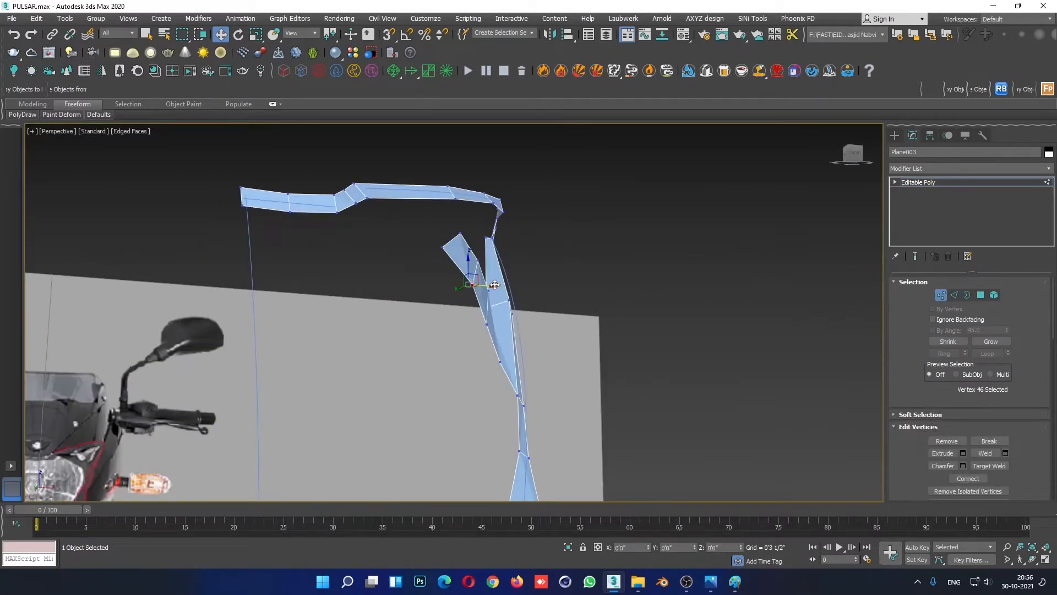
left_click(479, 261)
left_click(489, 322, "ctrl")
left_click_drag(508, 309, 510, 309)
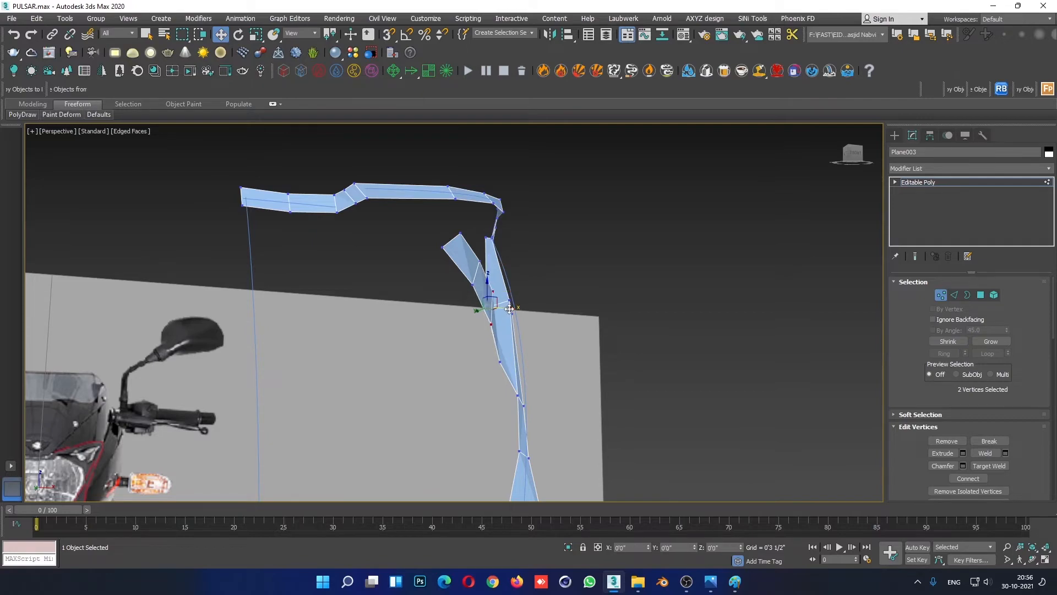
middle_click_drag(510, 308, 408, 344, "alt")
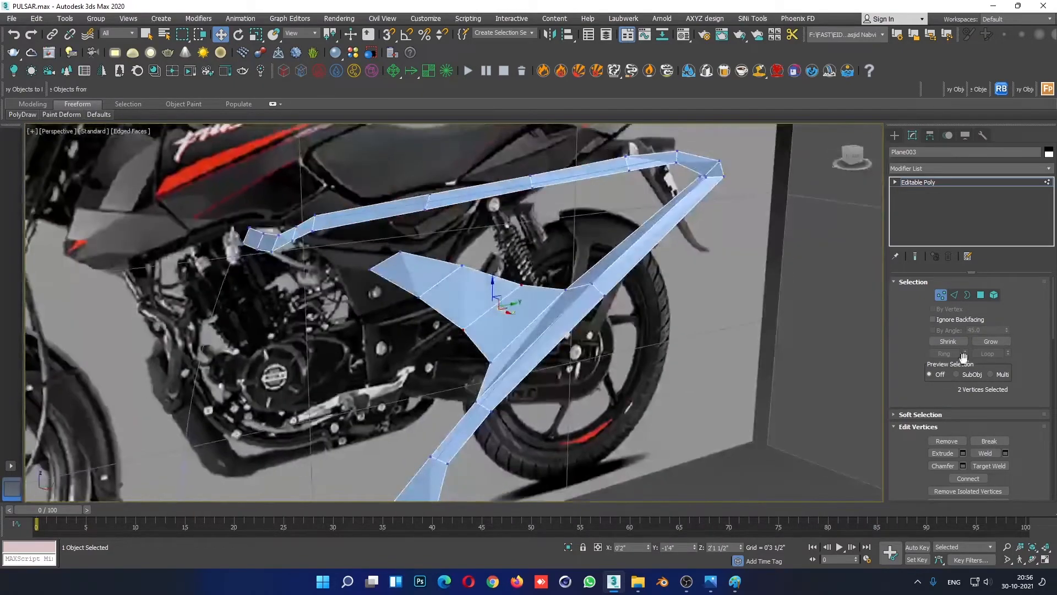
Step: Extrude a new segment from the branch's end edge along the headlight's upper outline in the Front view
left_click(954, 295)
left_click(388, 261)
key("alt+w")
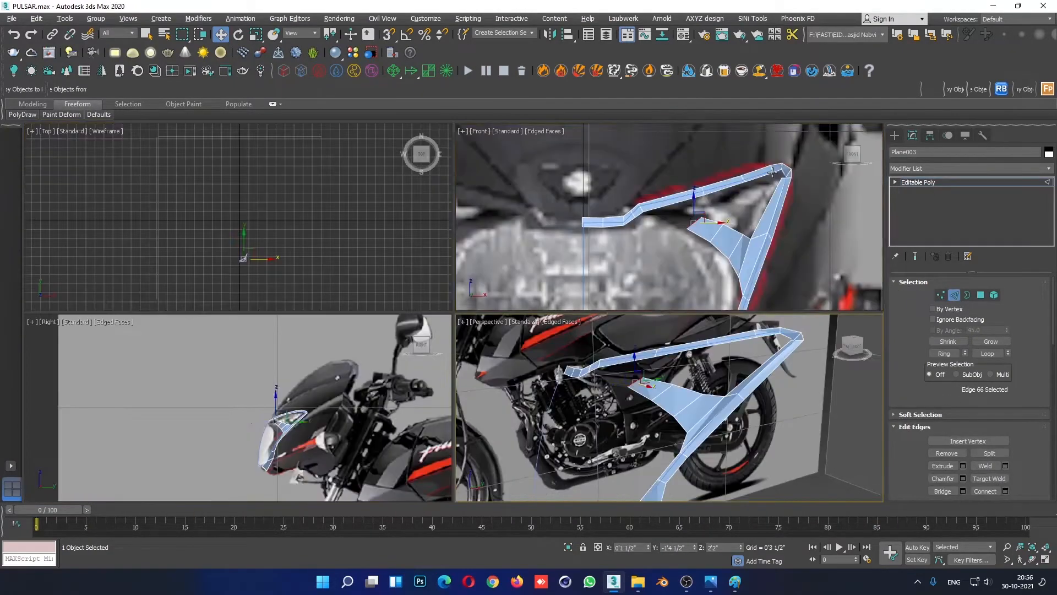
right_click(597, 276)
key("alt+w")
middle_click_drag(597, 276, 700, 286)
left_click_drag(620, 328, 556, 301, "shift")
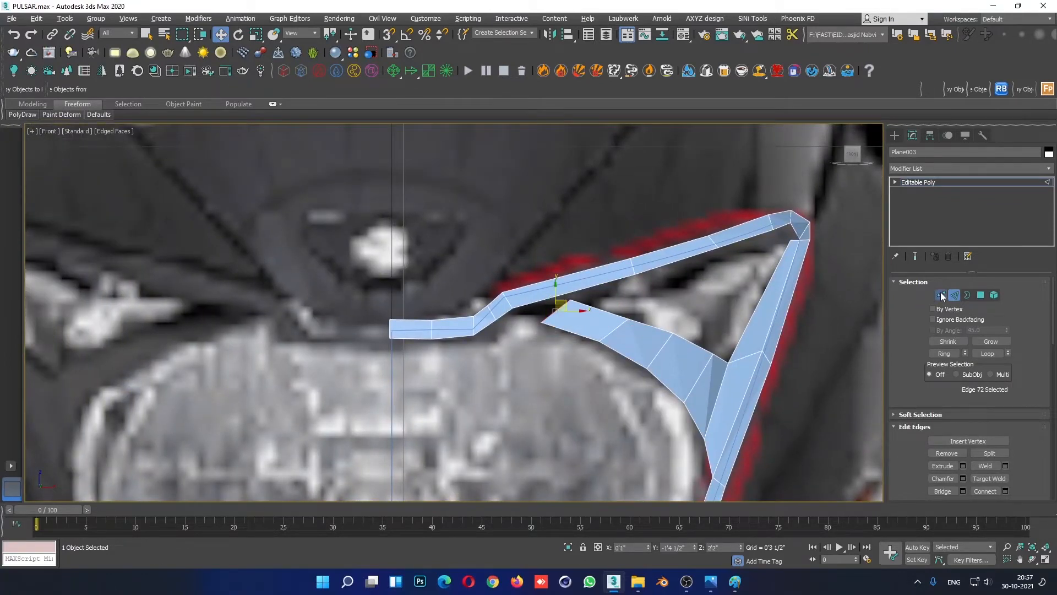
Step: Reposition the vertices of the new end edge to narrow the branch's tip above the headlight
left_click(941, 295)
left_click(570, 302)
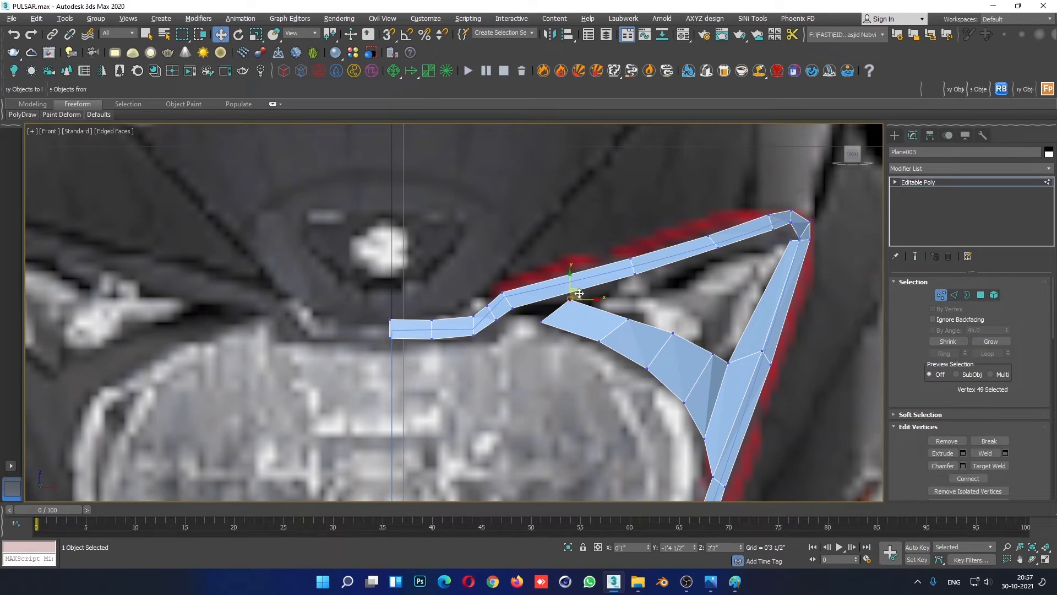
left_click_drag(579, 294, 537, 332)
left_click(573, 303)
Step: In the Perspective view, adjust the depth of the tip vertices and the neighbouring vertex to follow the upper strip's curve
key("alt+w")
middle_click(716, 432)
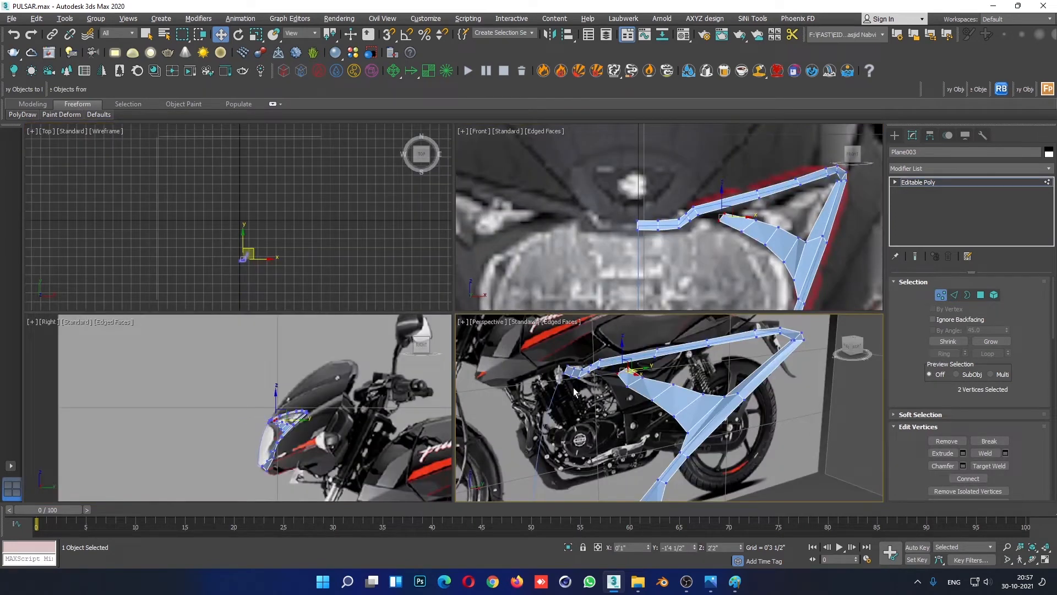
scroll(616, 374, "up", 5)
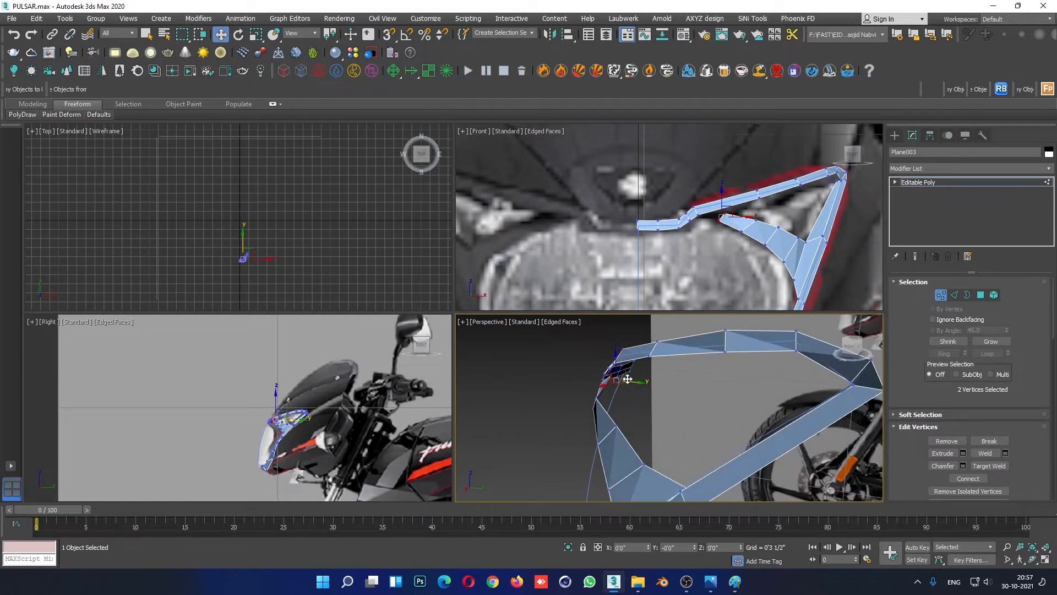
mouse_move(628, 379)
middle_mouse_down("alt")
mouse_move(602, 418)
mouse_move(728, 375)
mouse_move(631, 379)
middle_mouse_up("alt")
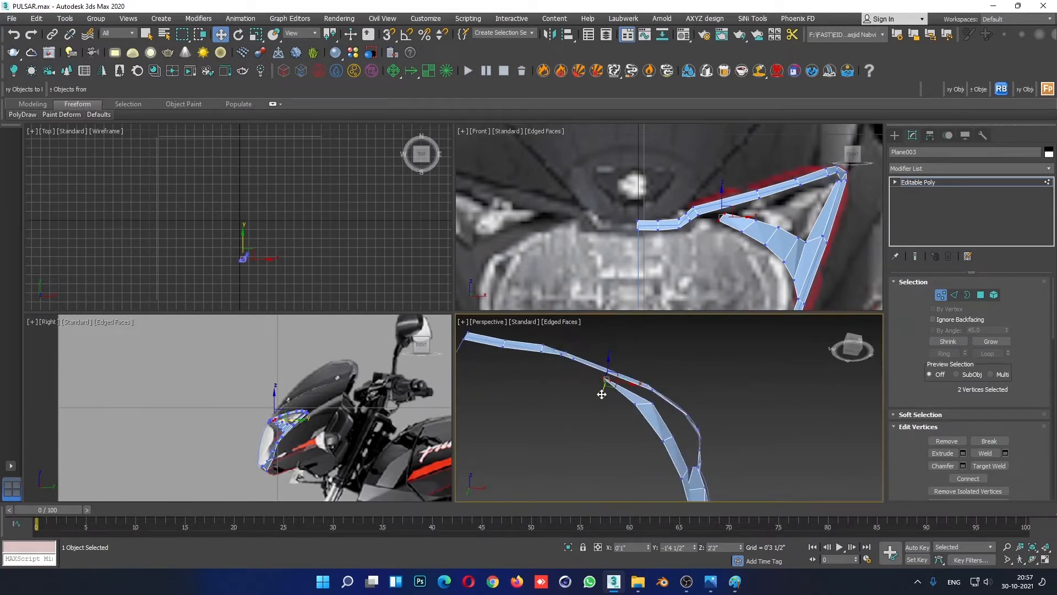
left_click_drag(602, 390, 602, 392)
middle_click_drag(720, 388, 639, 409, "alt")
left_click(641, 395)
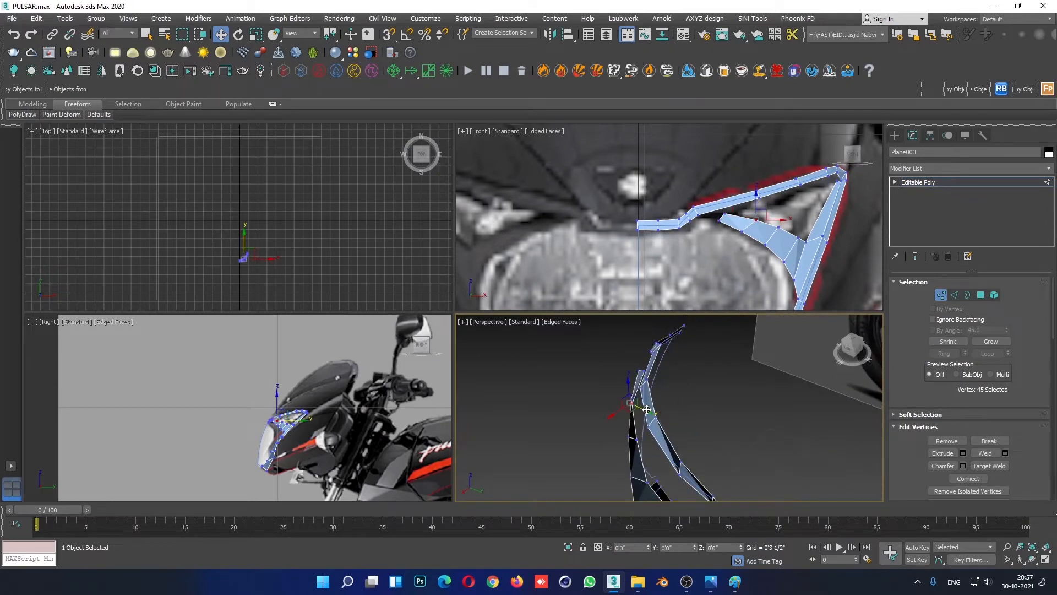
middle_click_drag(613, 374, 627, 379, "alt")
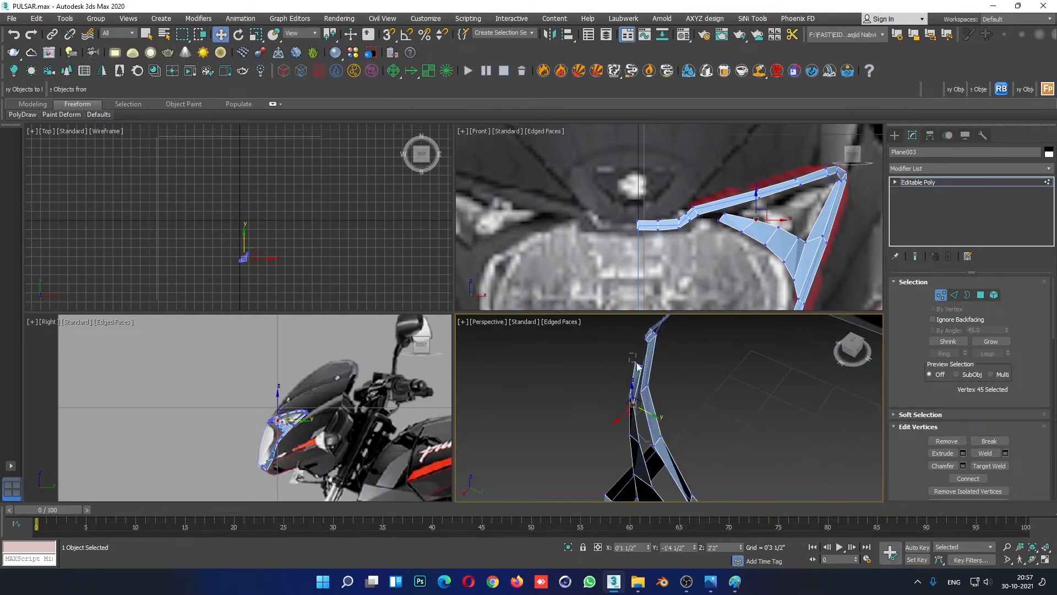
left_click(636, 365)
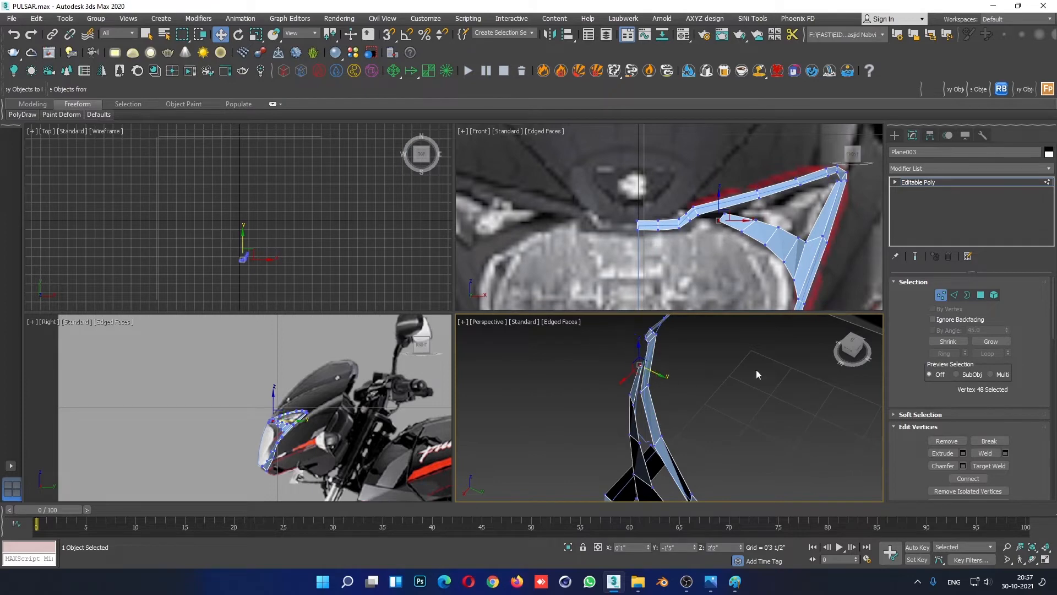
Step: Extrude another segment from the branch's end edge in the Front view to reach the bend of the upper strip
left_click(954, 296)
middle_click_drag(679, 421, 776, 390, "alt")
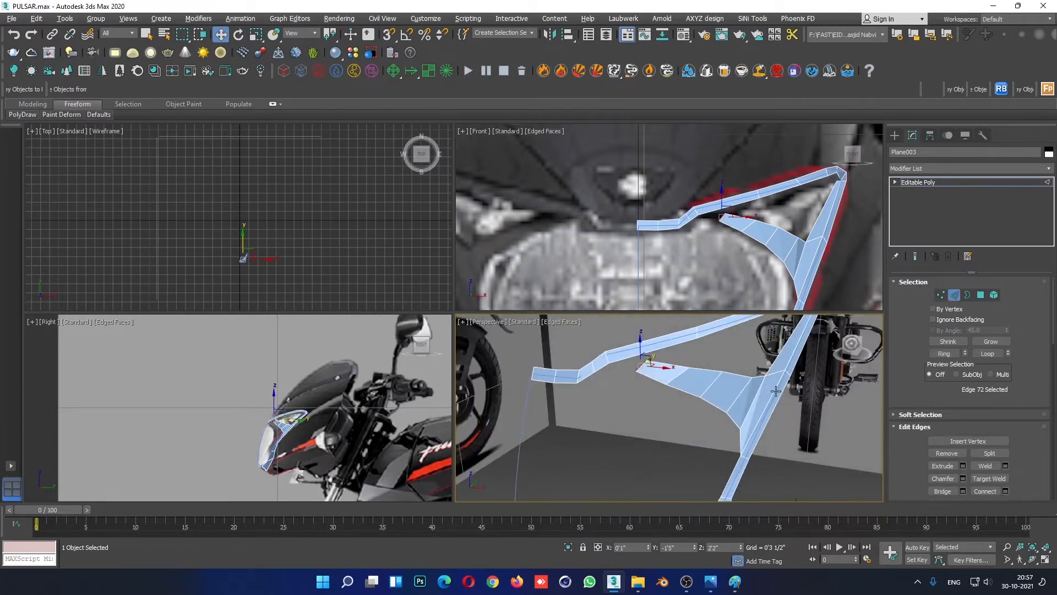
right_click(706, 242)
key("alt+w")
middle_click_drag(693, 267, 911, 299)
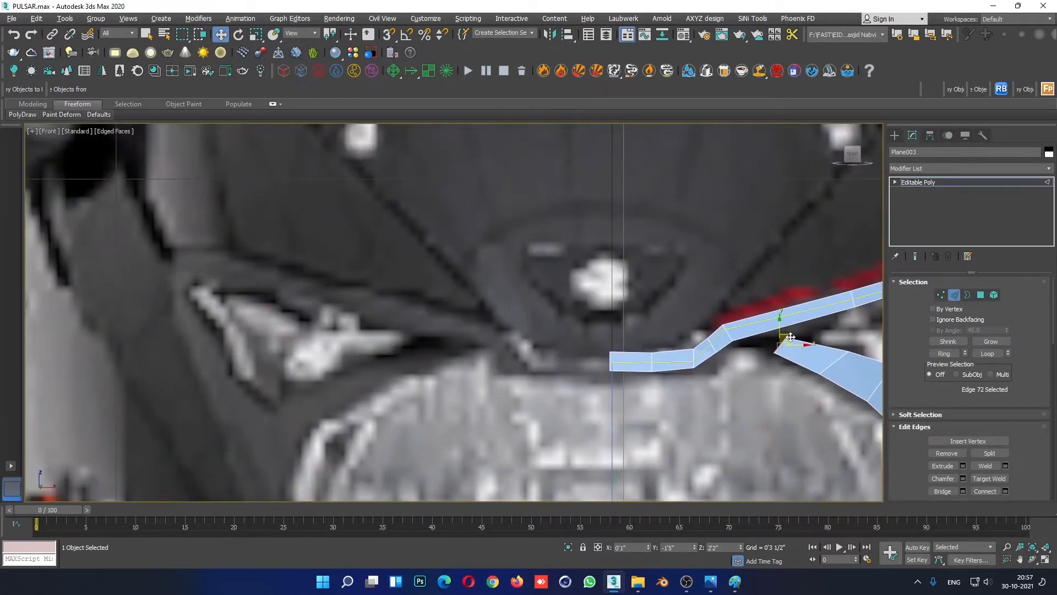
left_click_drag(790, 337, 735, 325, "shift")
Step: Apply a TurboSmooth modifier to the whole headlight frame object
key("alt+w")
right_click(704, 434)
key("alt+w")
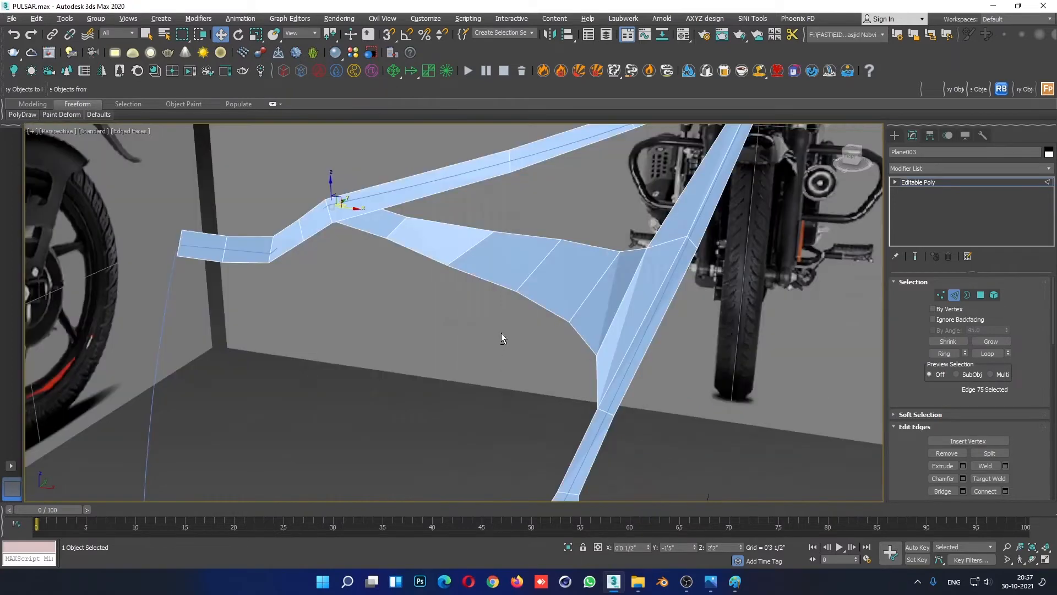
middle_click_drag(501, 332, 477, 330, "alt")
scroll(477, 330, "up", 3)
middle_click_drag(477, 330, 681, 401, "alt")
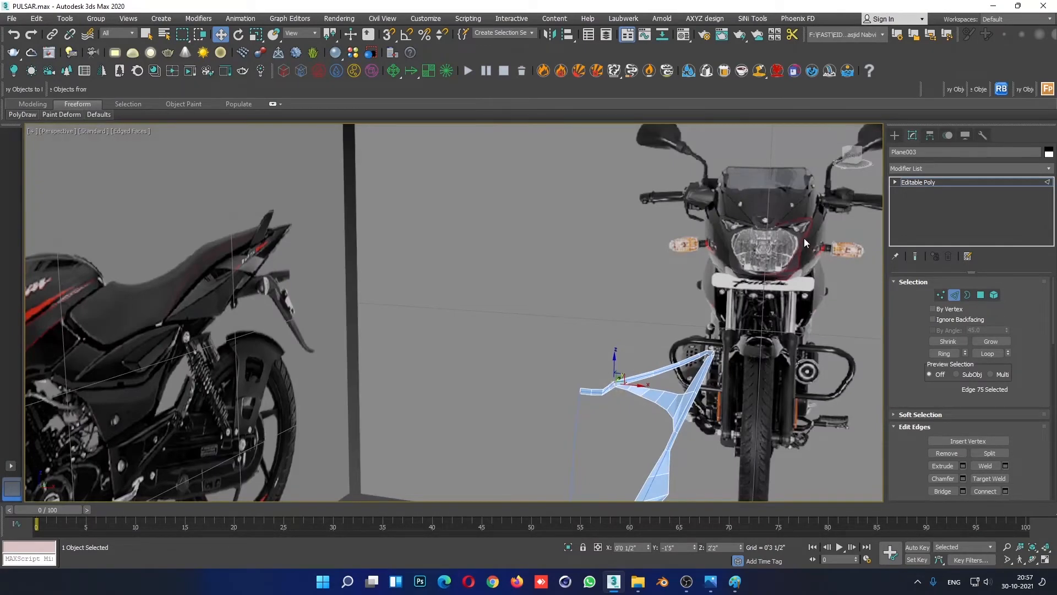
middle_click_drag(600, 481, 697, 318, "alt")
left_click(964, 184)
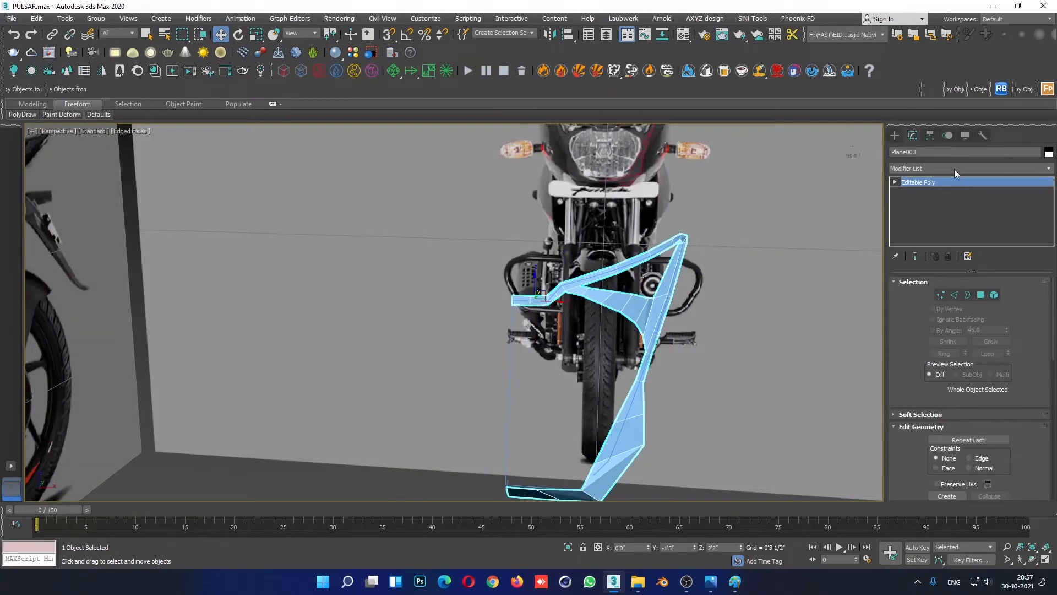
left_click(953, 168)
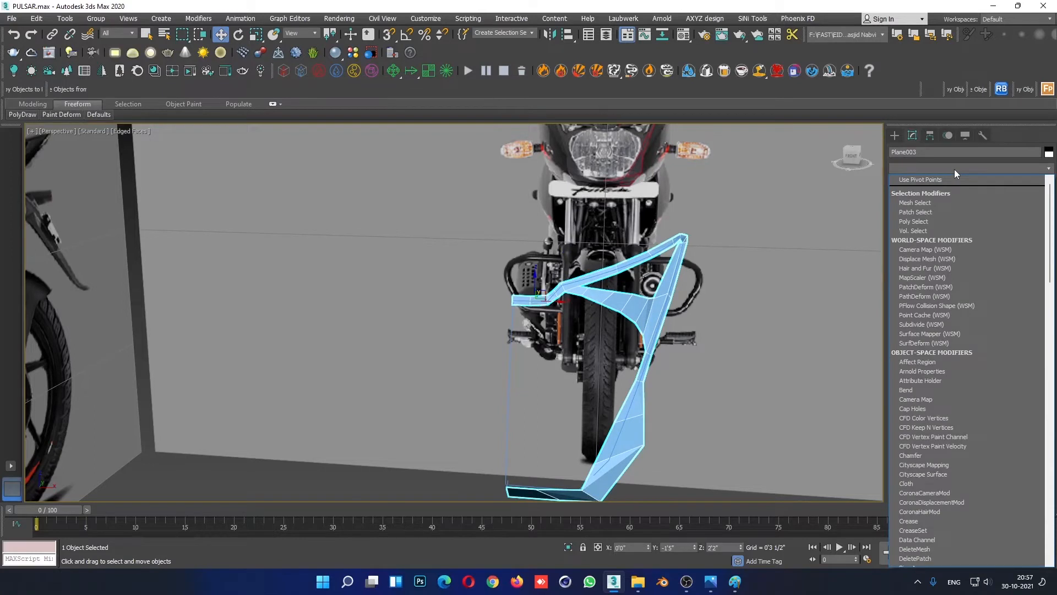
type("tu")
key("Down")
key("Return")
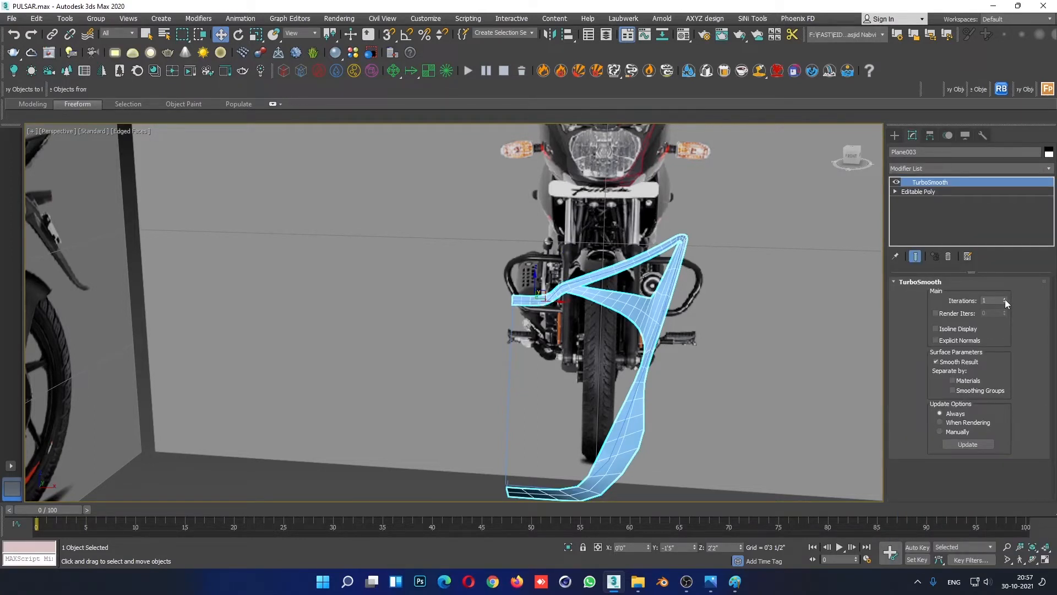
Step: Set the TurboSmooth iterations to 2 and inspect the smoothed headlight frame in the Perspective view
left_click(701, 396)
middle_click_drag(701, 395, 599, 401, "alt")
left_click(642, 329)
scroll(641, 329, "up", 3)
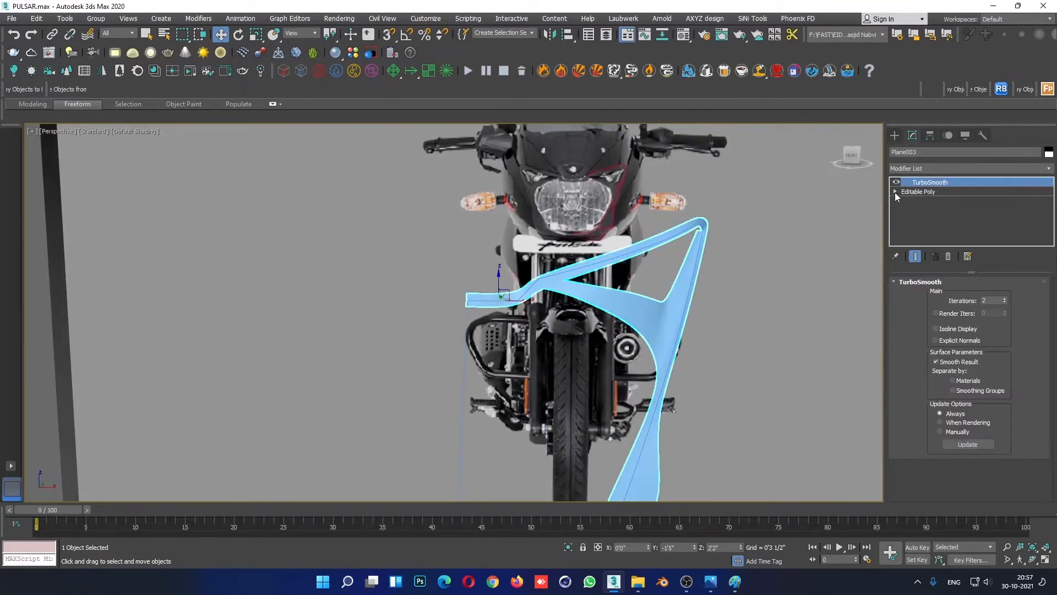
Step: In the Front view, nudge two inner-edge vertices of the lower side strip to follow the headlight's lower corner
left_click(894, 192)
left_click(914, 211)
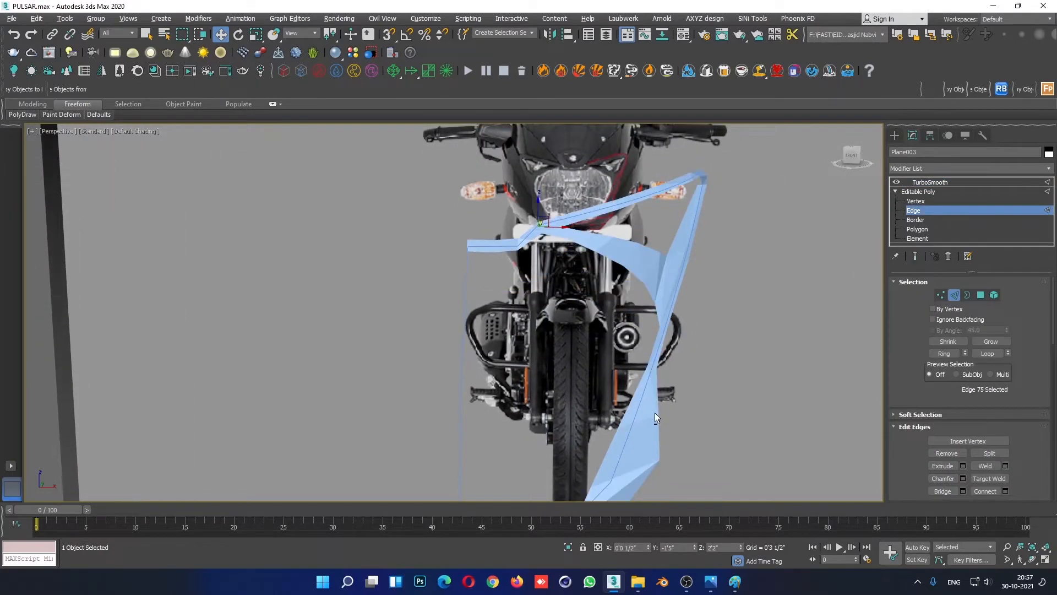
middle_click_drag(655, 412, 711, 385, "alt")
key("alt+w")
scroll(755, 229, "down", 6)
middle_click_drag(754, 265, 722, 250)
scroll(664, 242, "up", 3)
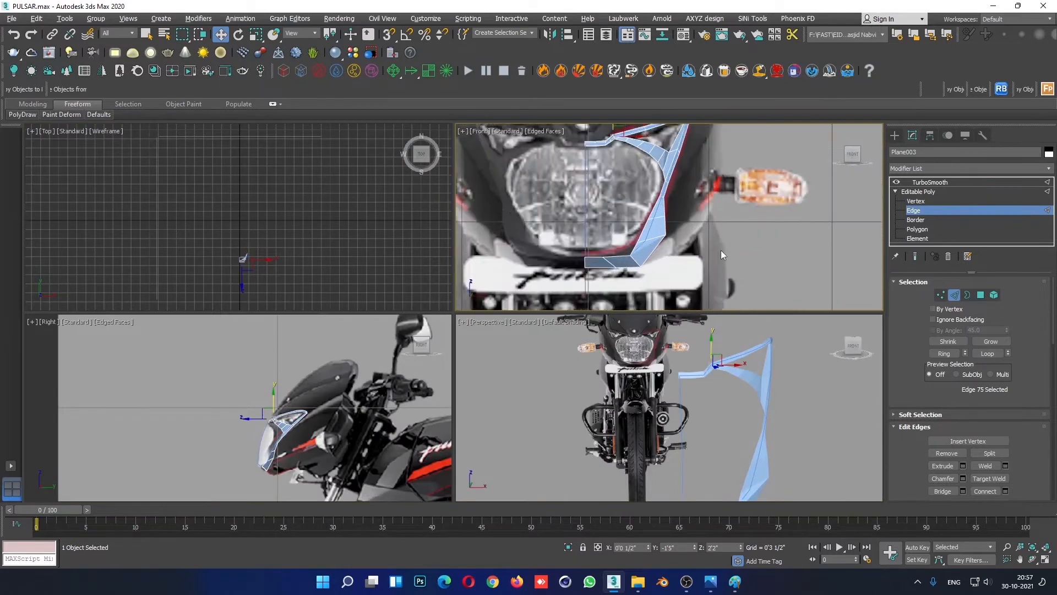
scroll(721, 250, "up", 2)
left_click(926, 202)
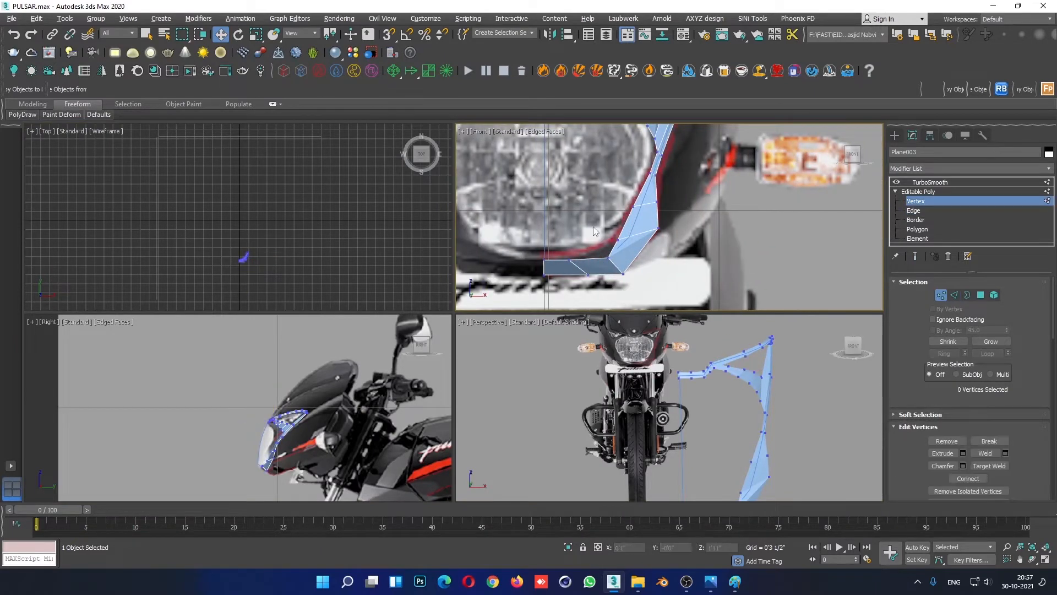
left_click(618, 239)
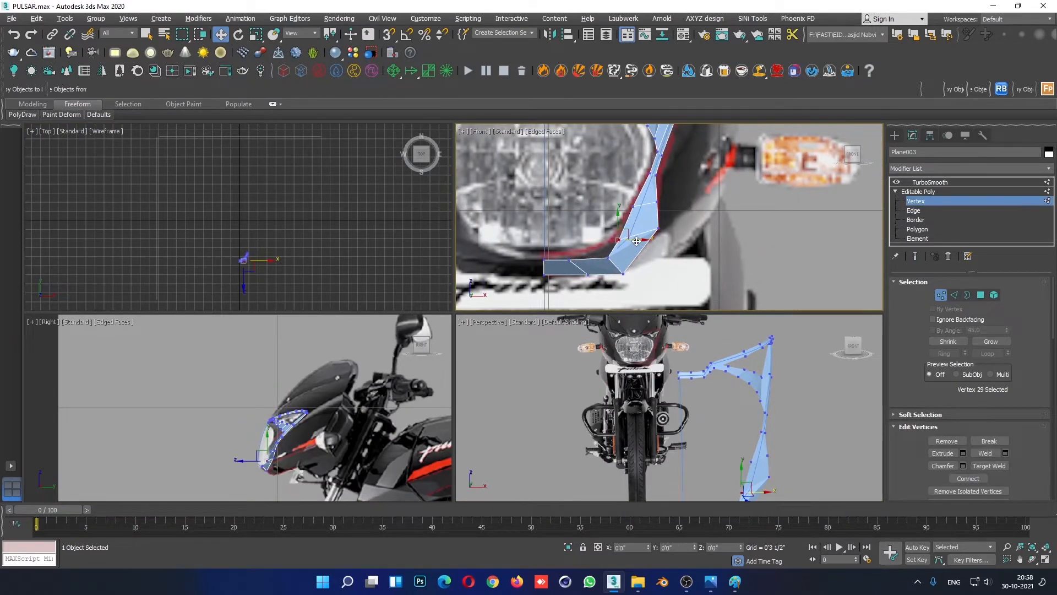
left_click(659, 206)
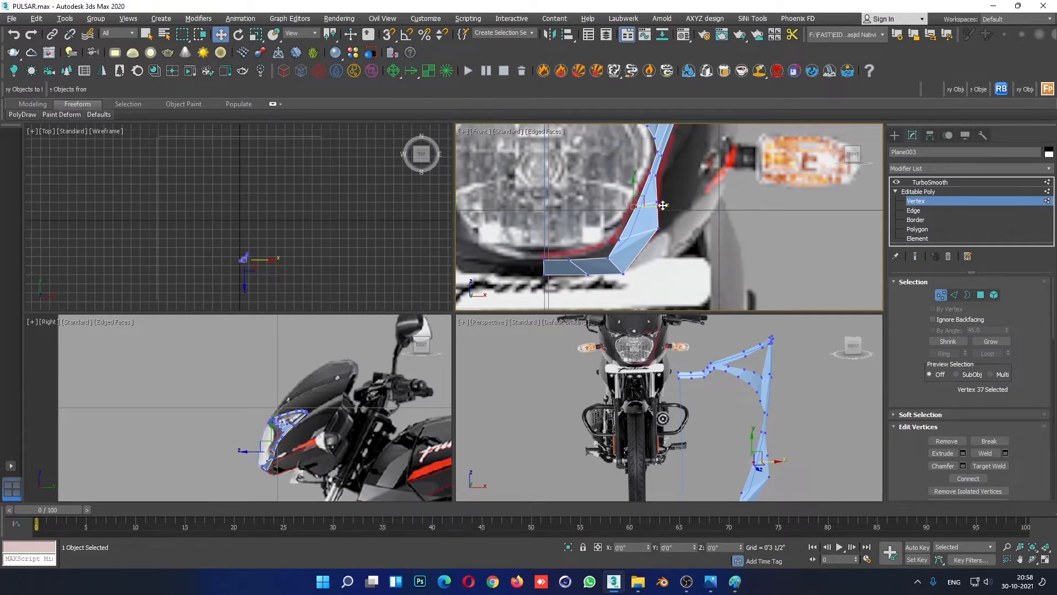
scroll(662, 205, "up", 5)
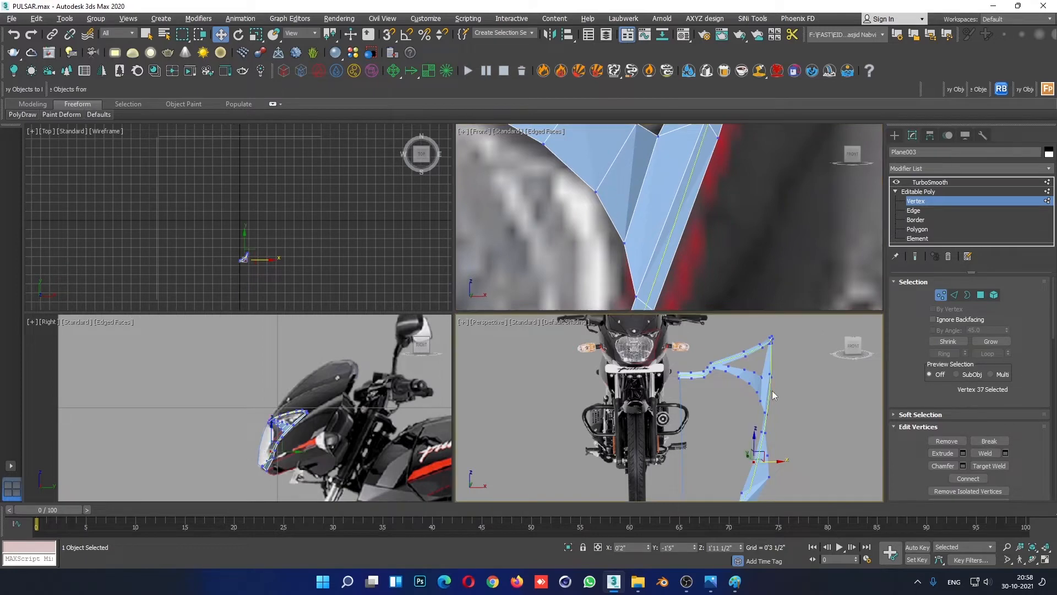
Step: Review the front headlight reference photo and select the edge ring across the branch segment beside the side strip in the Perspective view
key("alt+w")
mouse_move(710, 581)
left_click(726, 542)
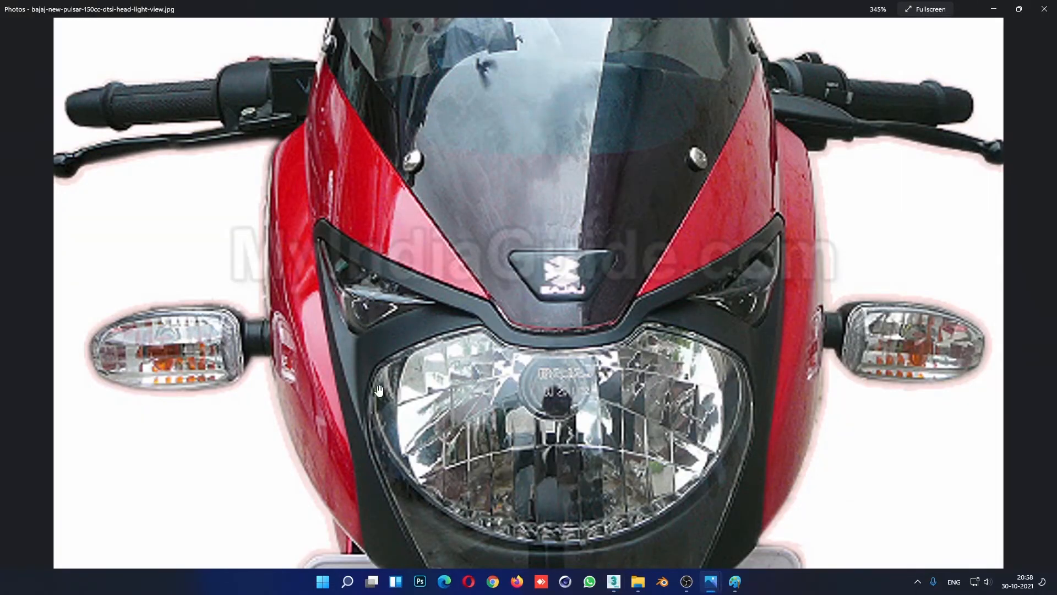
left_click(994, 8)
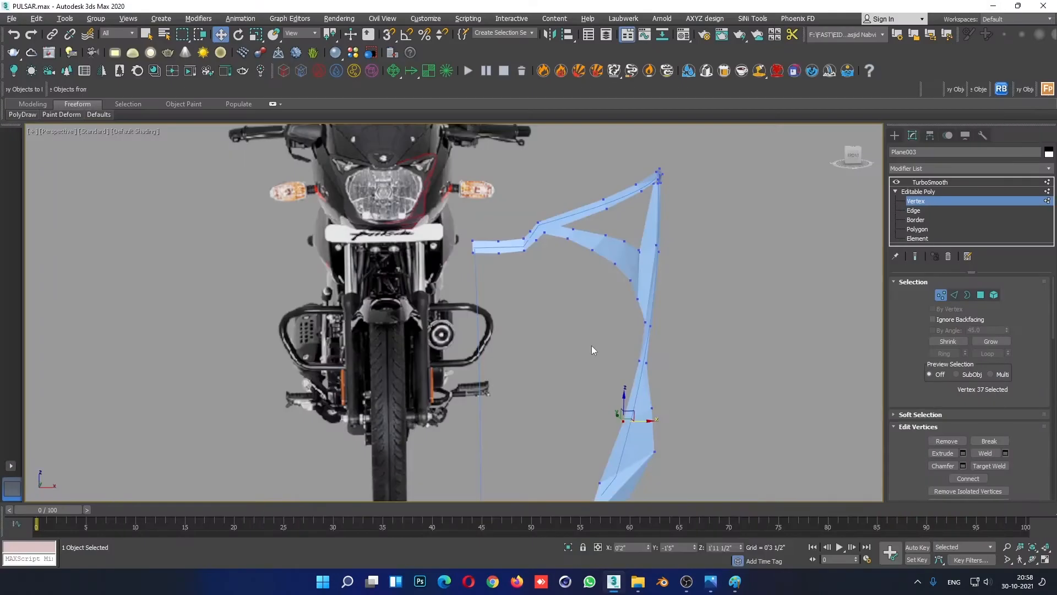
middle_click_drag(591, 345, 479, 363, "alt")
scroll(690, 276, "up", 2)
left_click(919, 211)
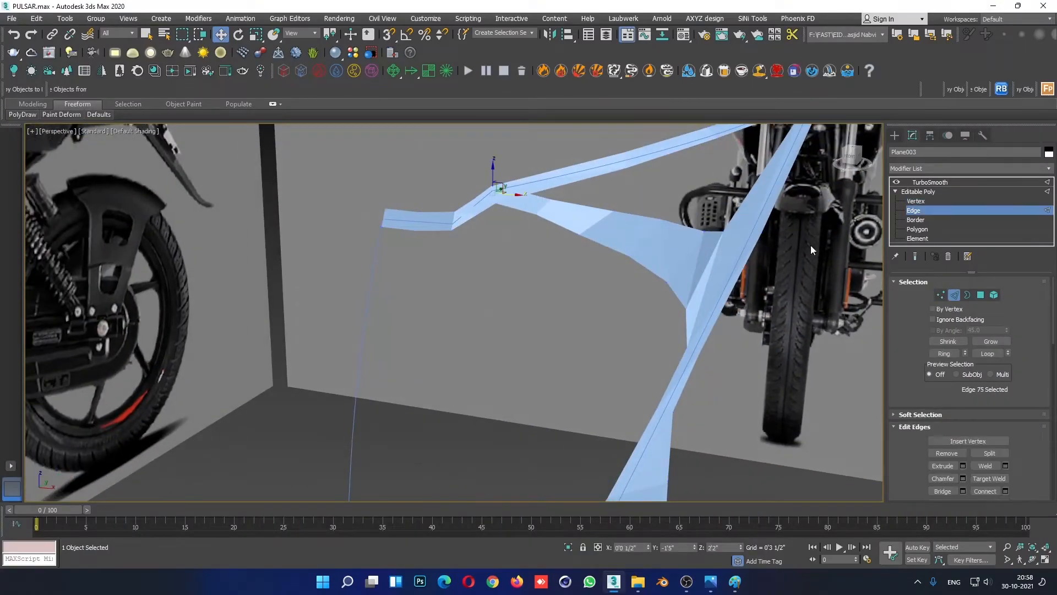
key("F4")
scroll(736, 262, "up", 2)
left_click(636, 310)
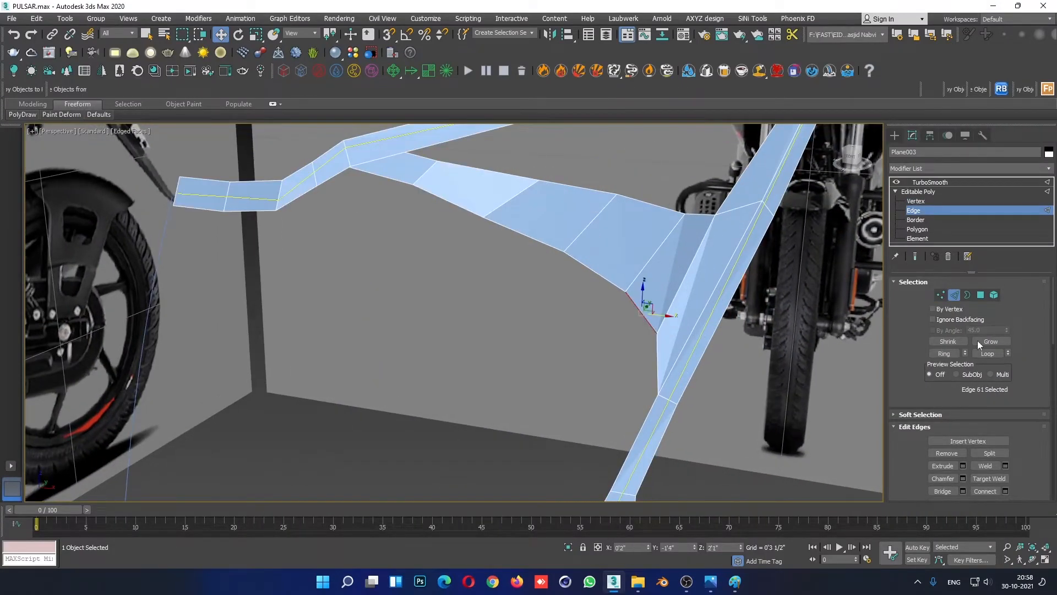
left_click(944, 353)
right_click(743, 253)
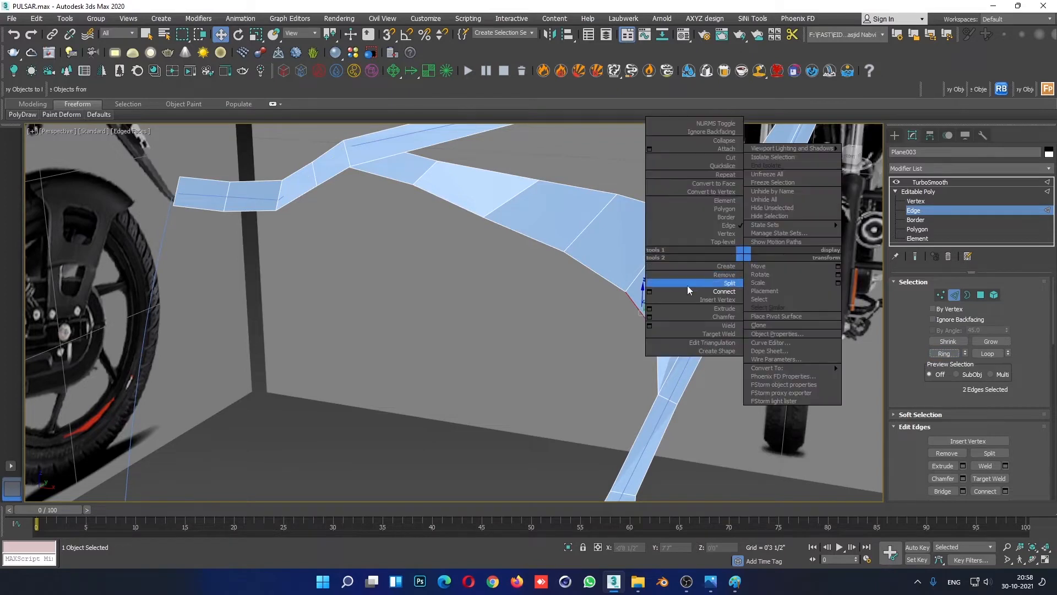
left_click(650, 292)
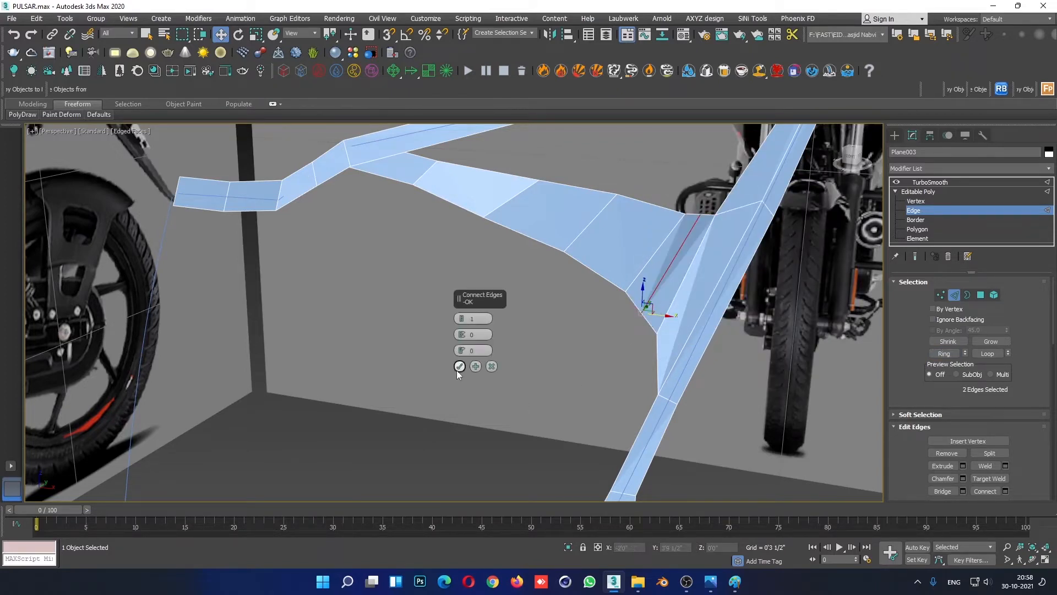
left_click(458, 367)
middle_click_drag(497, 380, 695, 309, "alt")
key("ctrl+z")
Step: Connect the selected edge ring with one segment and slide the new edge close to the side strip
right_click(697, 262)
left_click(609, 297)
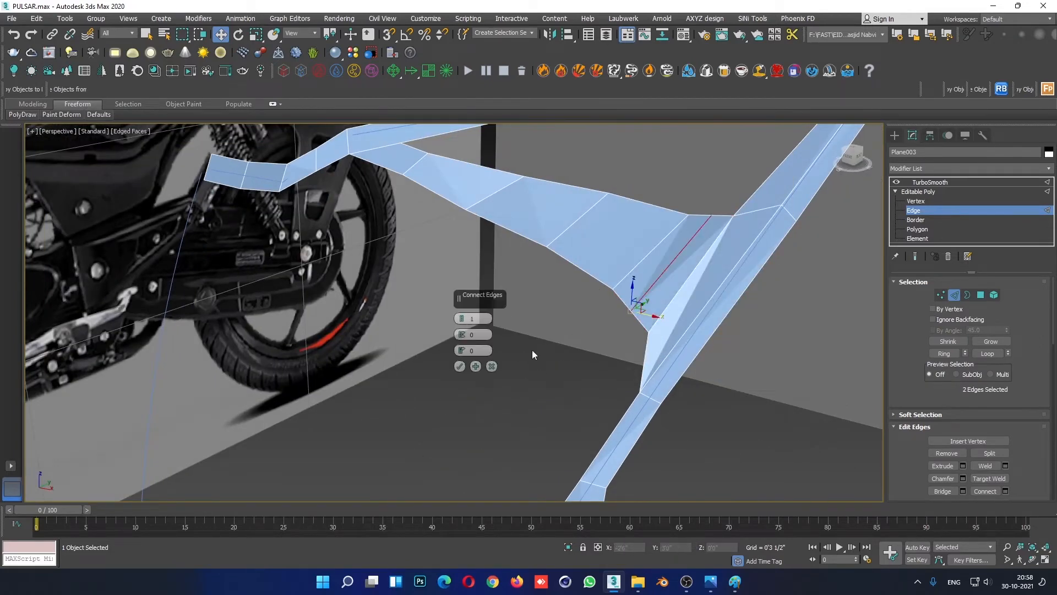
left_click_drag(463, 355, 475, 223)
left_click(459, 366)
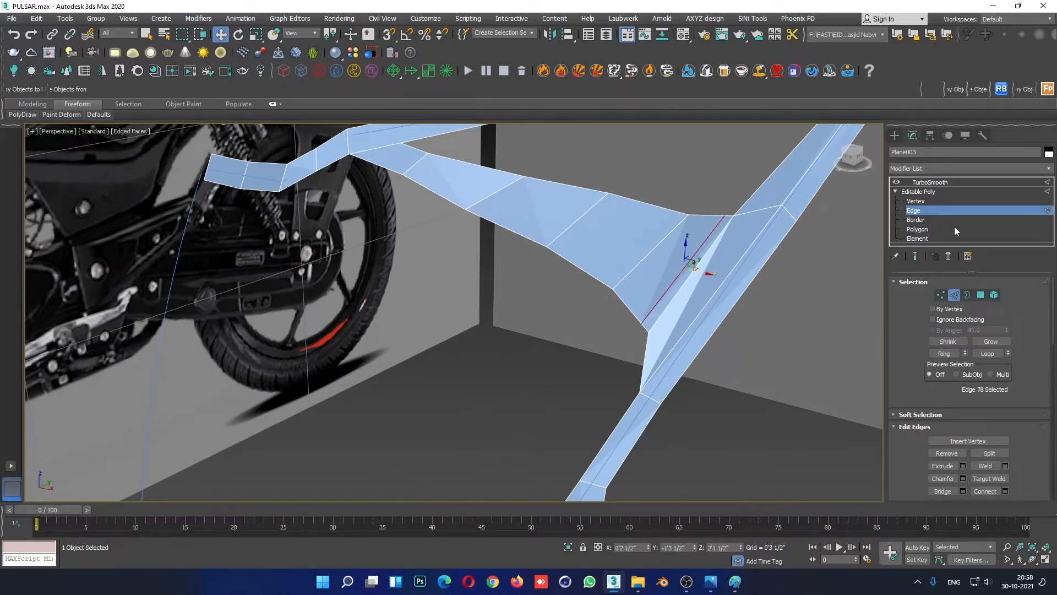
Step: Examine the smoothed frame without edge display and compare its junction with the front headlight reference photo
left_click(930, 182)
left_click(813, 409)
key("F4")
scroll(734, 309, "down", 4)
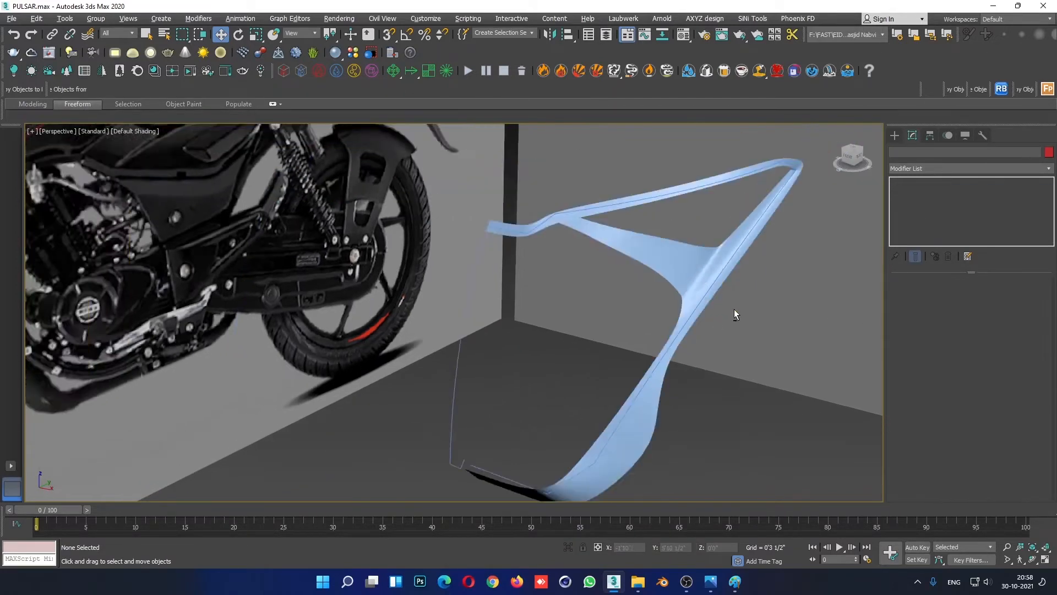
middle_click_drag(734, 309, 793, 292, "alt")
scroll(566, 287, "up", 3)
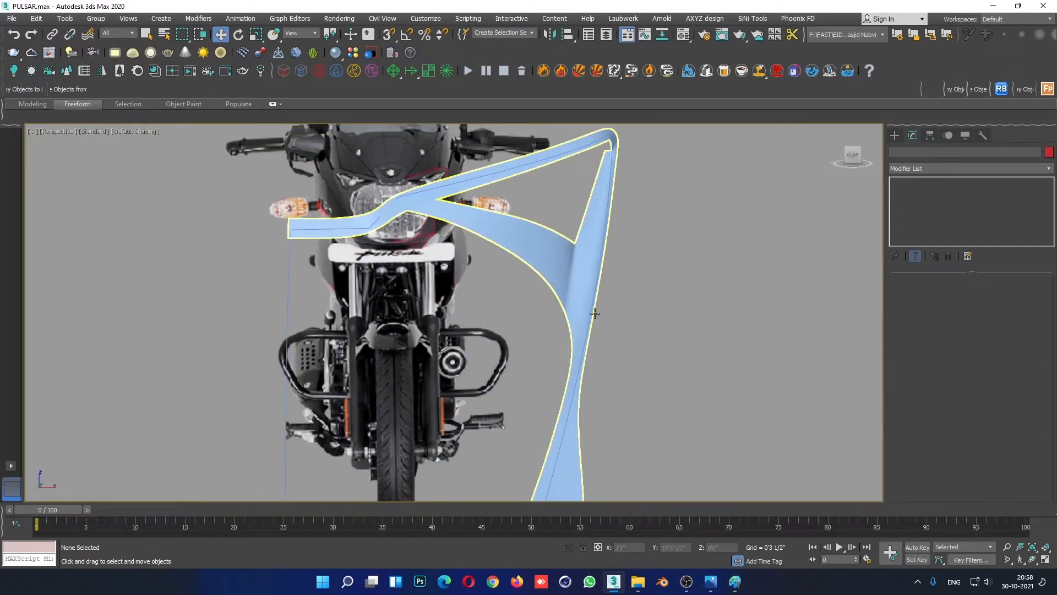
mouse_move(710, 581)
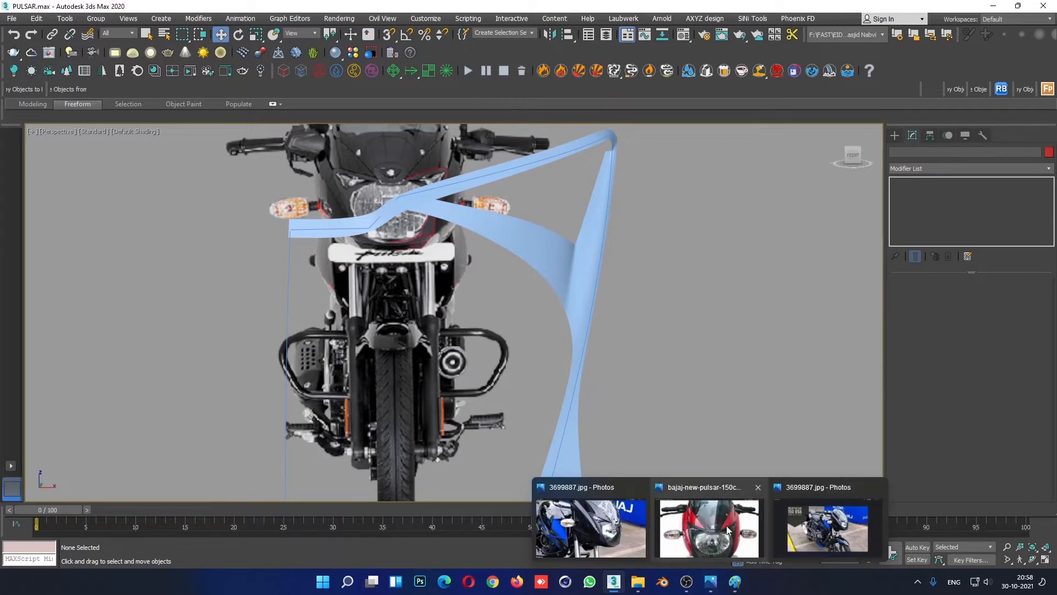
left_click(727, 527)
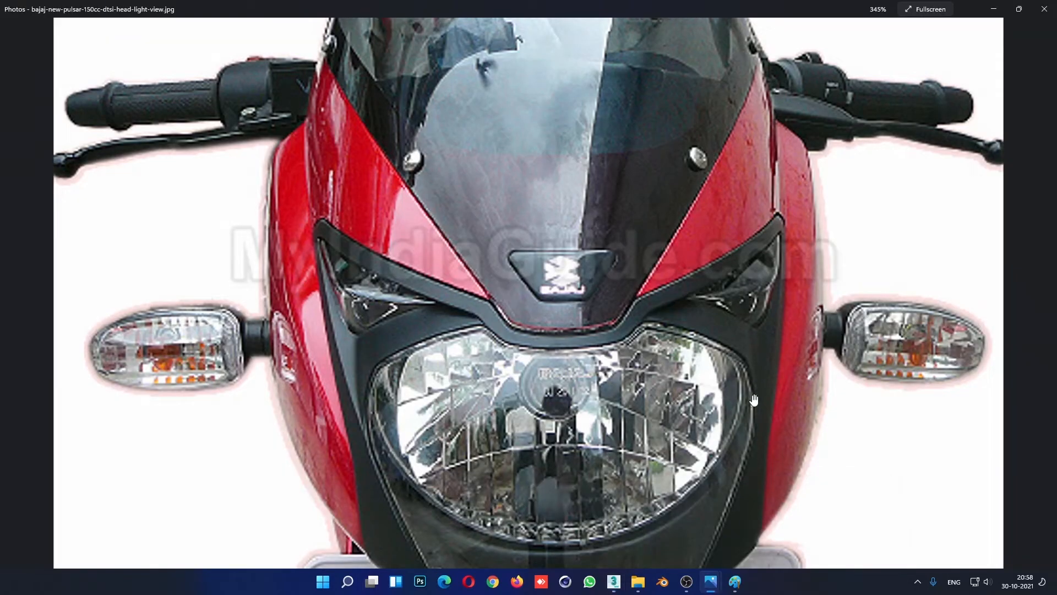
left_click(993, 10)
Step: In the Front view, shift the branch's upper-edge vertices beside the side strip toward the headlight's centre
left_click(566, 243)
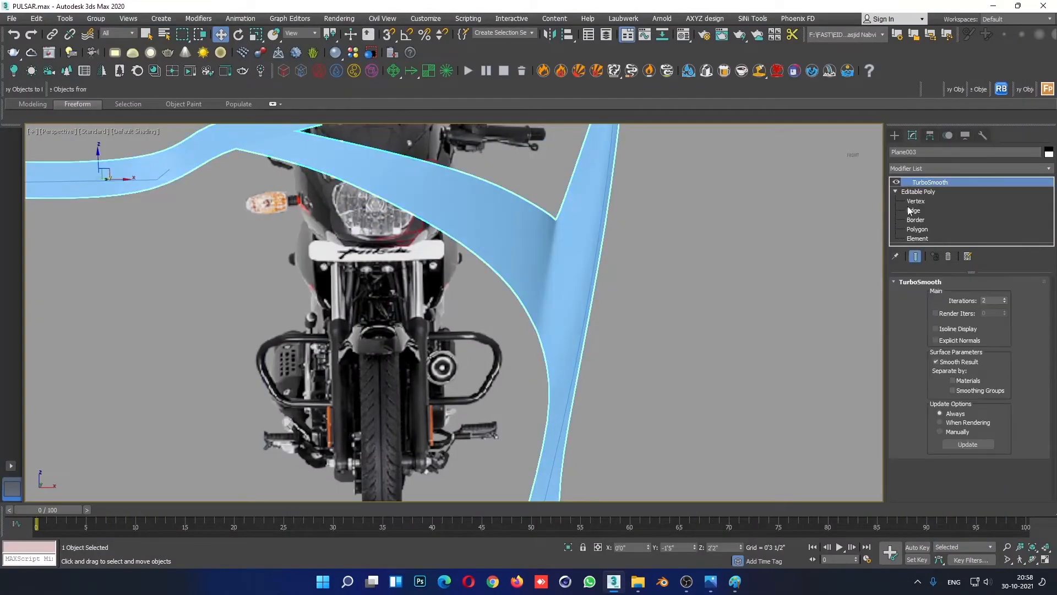
left_click(915, 201)
key("alt+w")
key("alt+w")
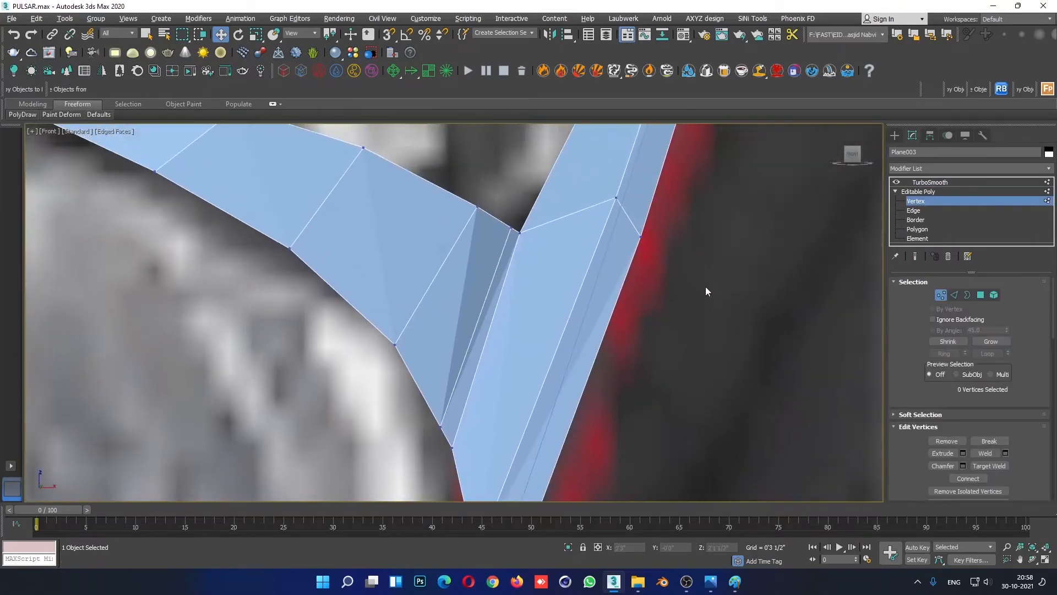
left_click_drag(502, 216, 482, 205)
left_click(500, 183)
left_click(477, 207)
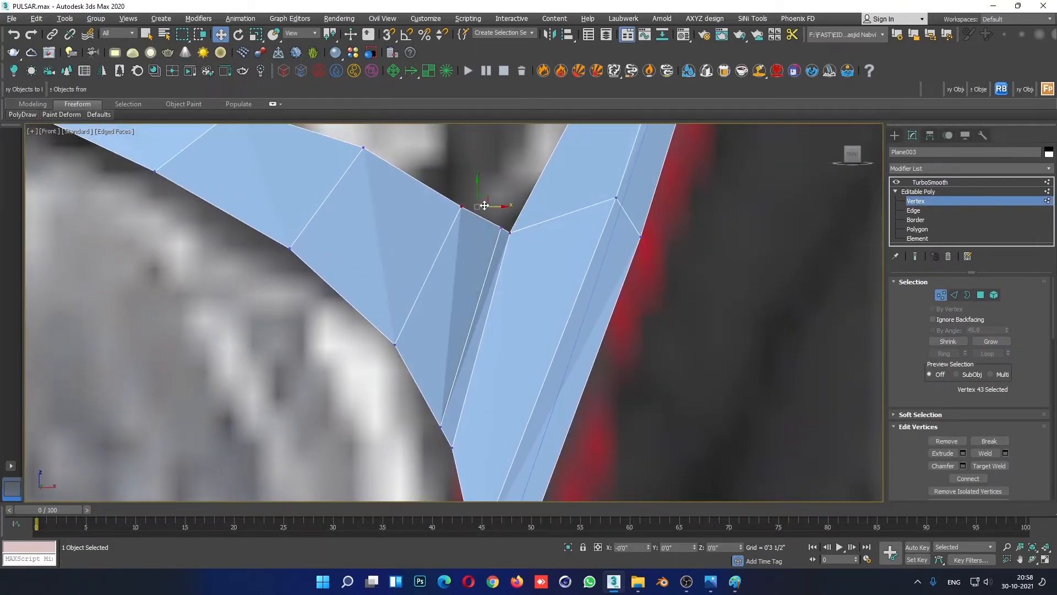
Step: Refine the lower inner-curve and upper junction vertices where the branch meets the side strip
scroll(601, 320, "down", 3)
middle_click_drag(558, 386, 636, 361)
left_click_drag(633, 365, 647, 337)
left_click(691, 323)
scroll(694, 303, "down", 4)
scroll(669, 261, "up", 4)
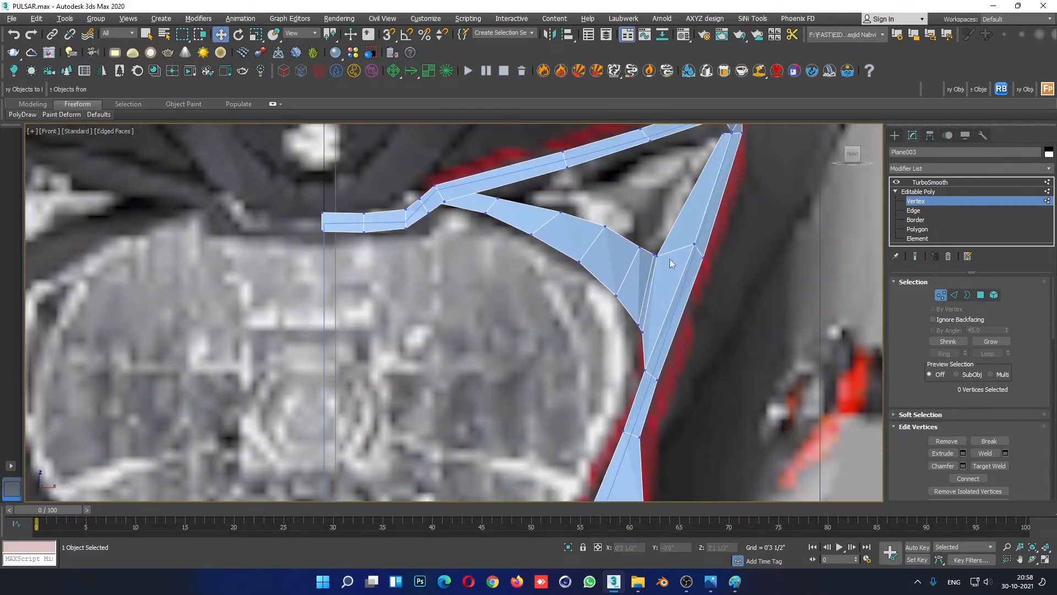
left_click_drag(652, 264, 631, 252)
left_click(653, 241)
left_click(715, 347)
scroll(755, 357, "down", 4)
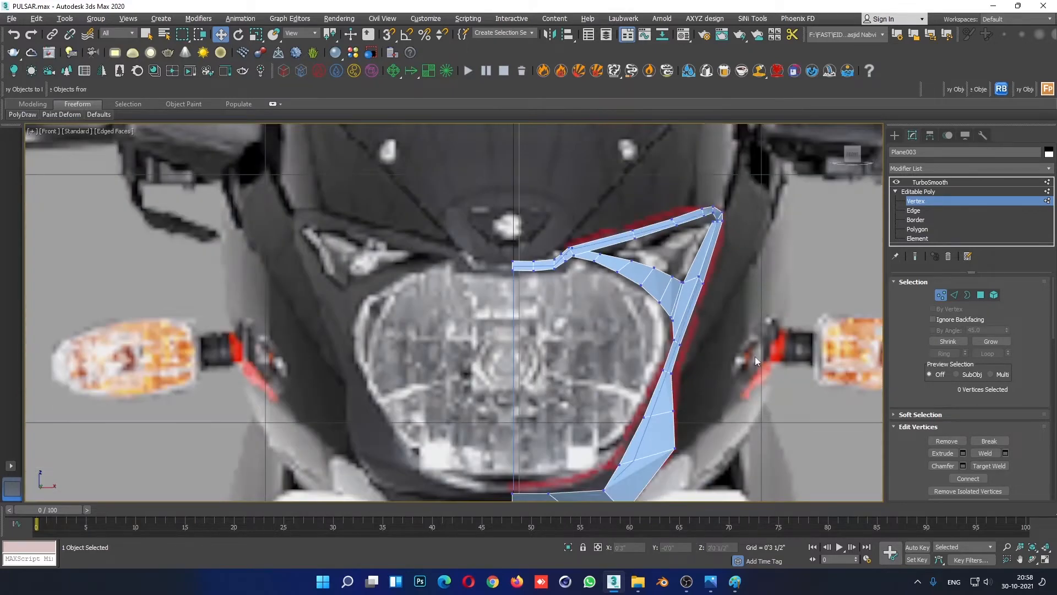
Step: Examine the smoothed frame in the Front and Perspective views, checking the branch junction and the outer tip
left_click(946, 194)
left_click(756, 355)
key("alt+w")
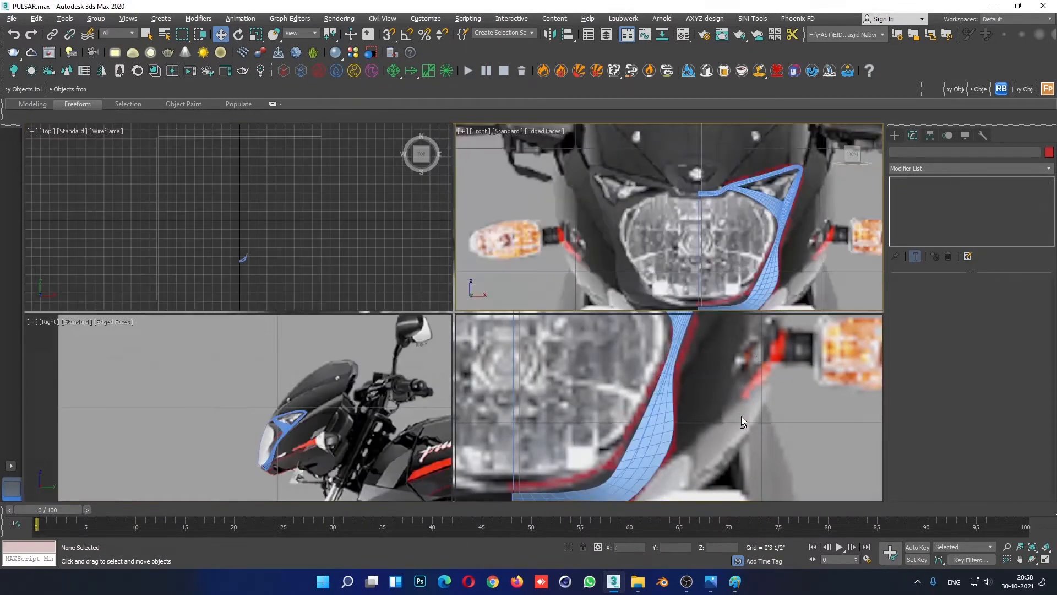
key("alt+w")
scroll(741, 418, "down", 4)
middle_click_drag(689, 371, 593, 356, "alt")
scroll(593, 357, "down", 1)
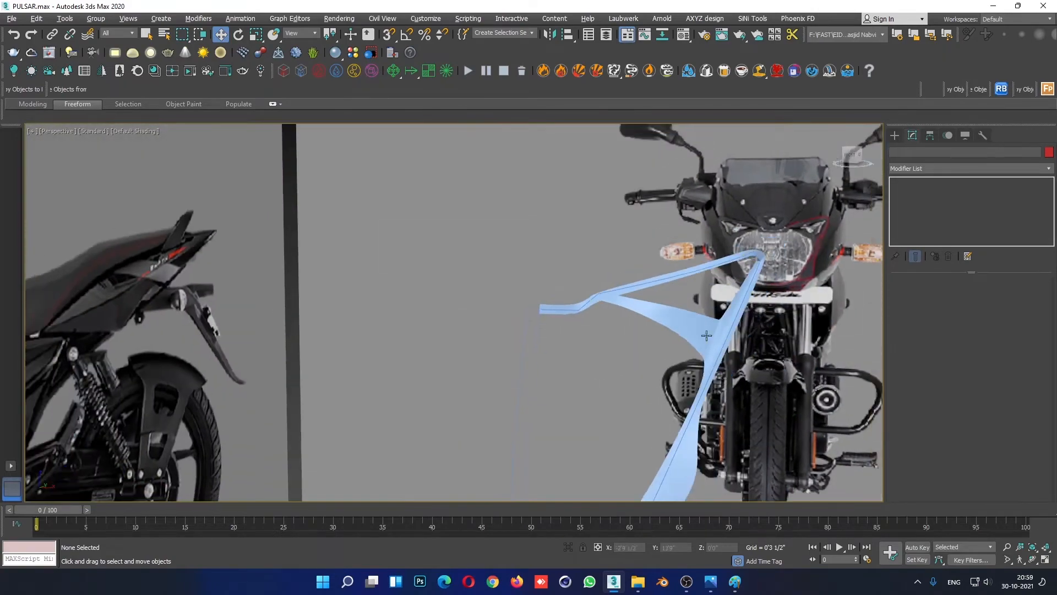
middle_click_drag(727, 325, 762, 359, "alt")
scroll(762, 359, "up", 5)
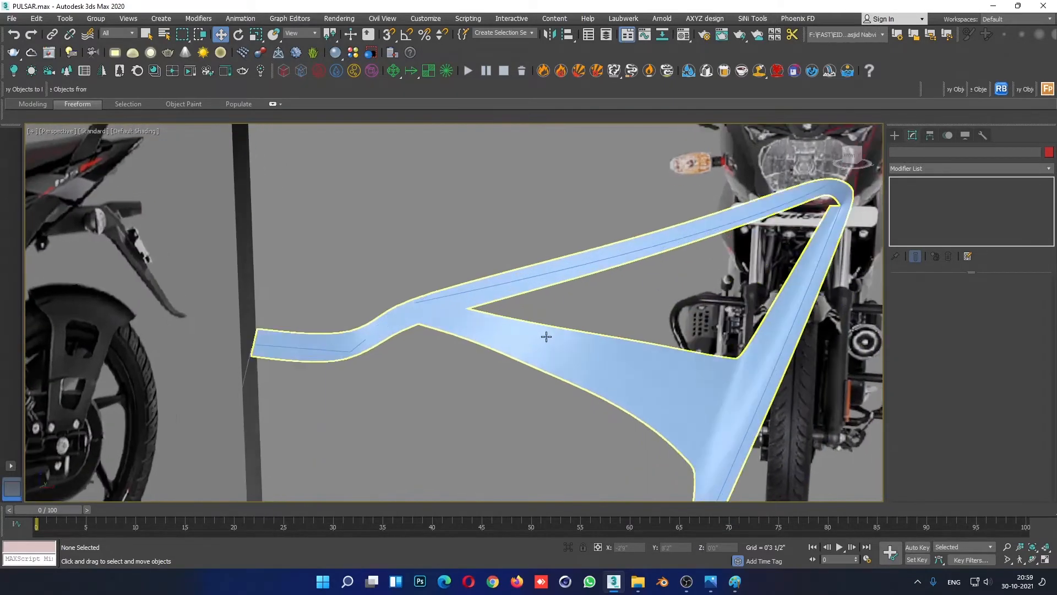
Step: Connect the edge ring of the corner segment at the frame's outer tip with one segment and slide 0
left_click(630, 357)
left_click(920, 211)
middle_click_drag(725, 260, 654, 297)
scroll(685, 306, "up", 3)
key("F4")
scroll(642, 276, "up", 3)
middle_click_drag(689, 262, 706, 250, "alt")
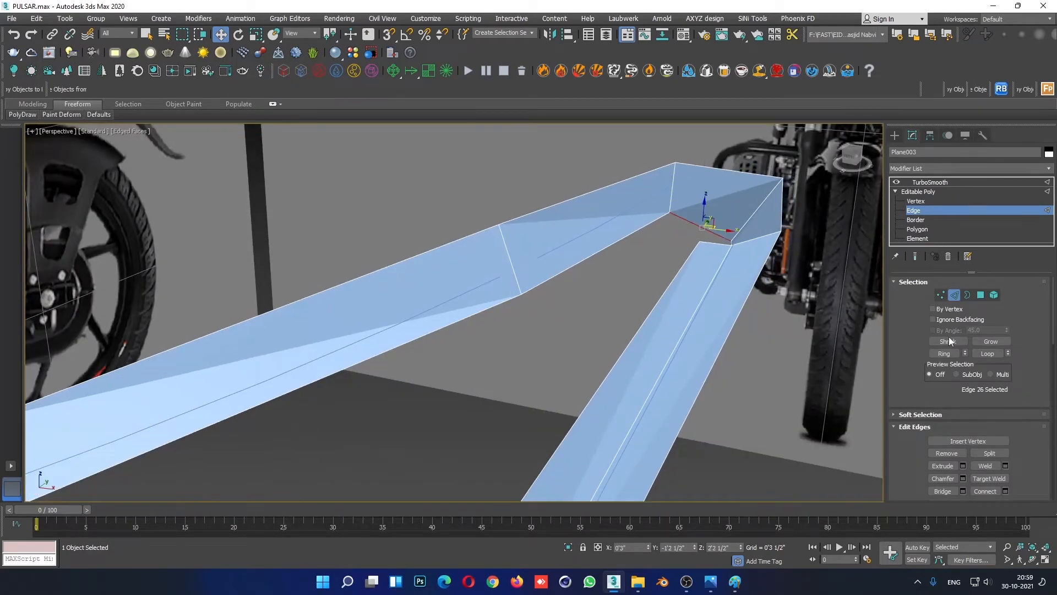
left_click(946, 355)
right_click(723, 181)
left_click(634, 219)
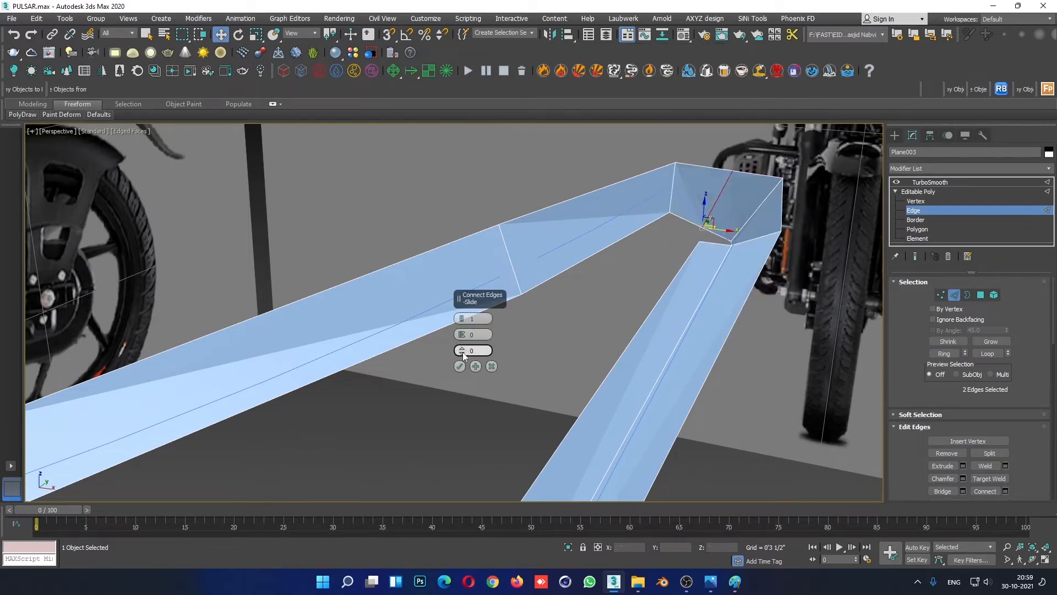
left_click(460, 367)
Step: Target-weld the side strip's loose inner end vertex to the new corner vertex and nudge the adjacent corner vertex
left_click(916, 202)
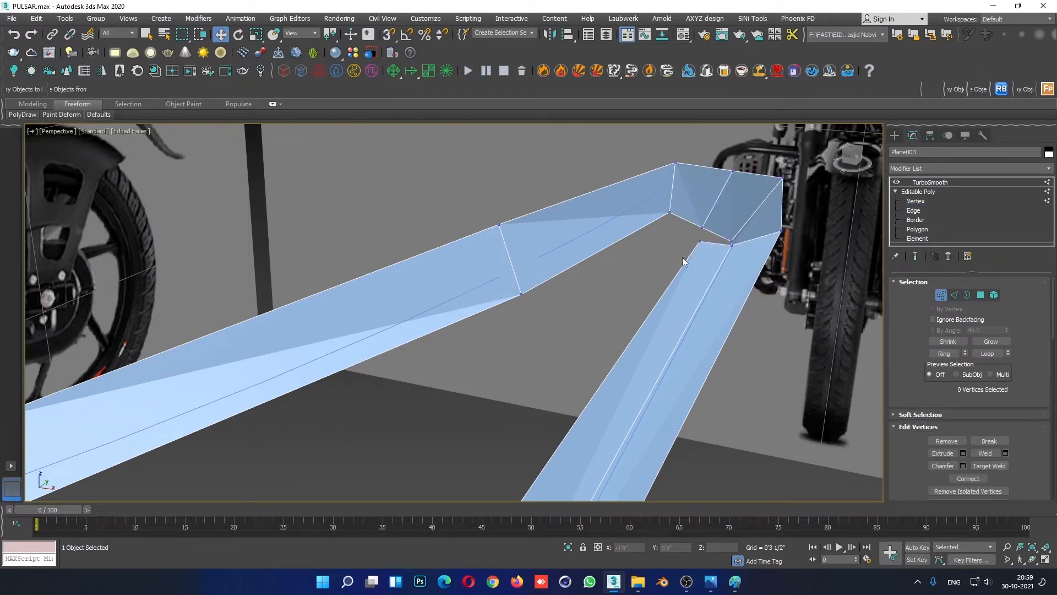
right_click(704, 241)
left_click(671, 310)
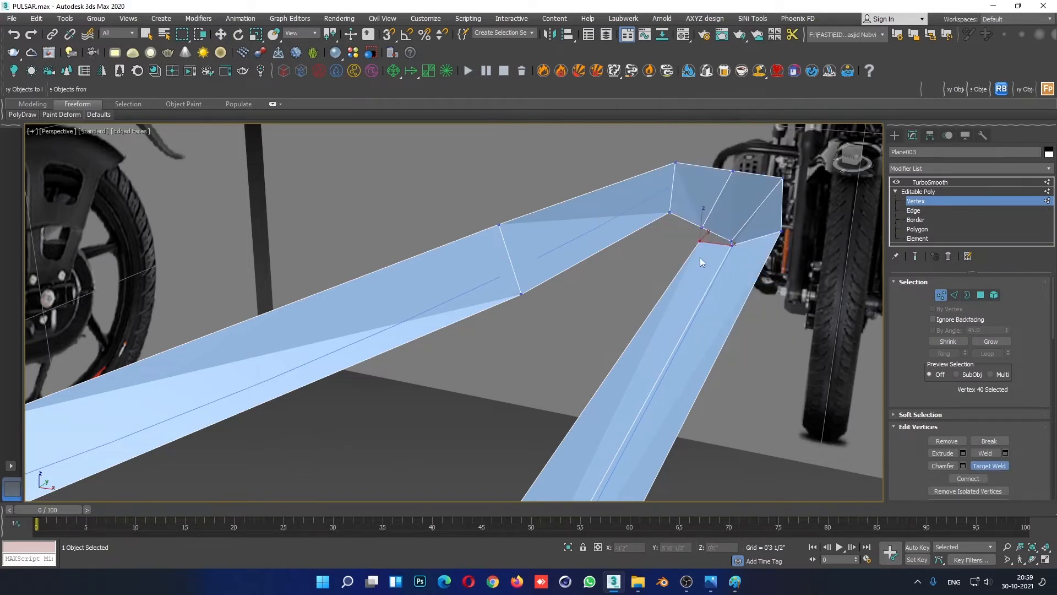
middle_click_drag(705, 225, 731, 251, "alt")
left_click(721, 243)
key("w")
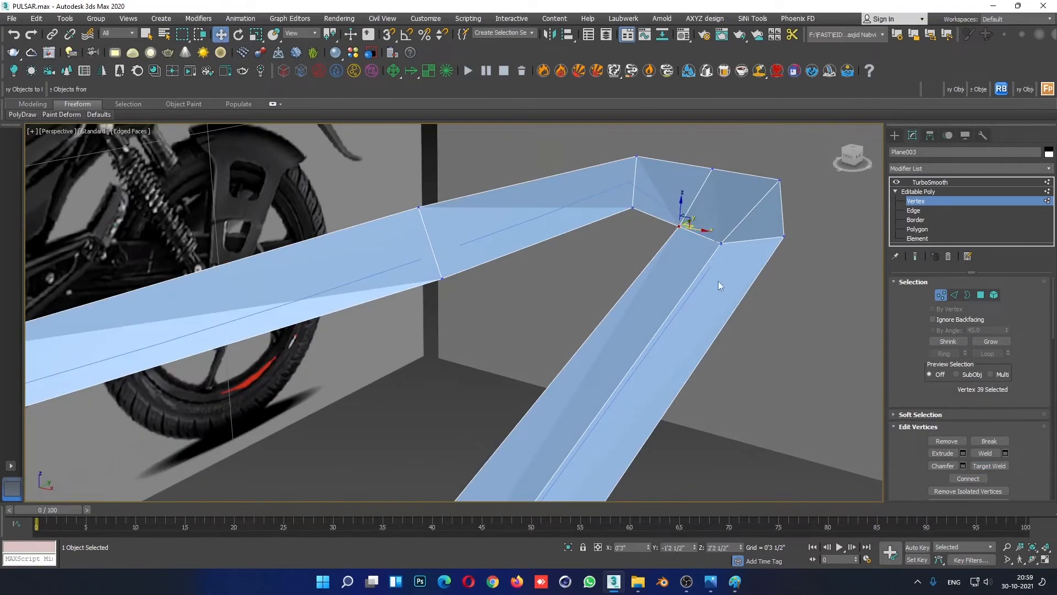
middle_click_drag(718, 281, 796, 232, "alt")
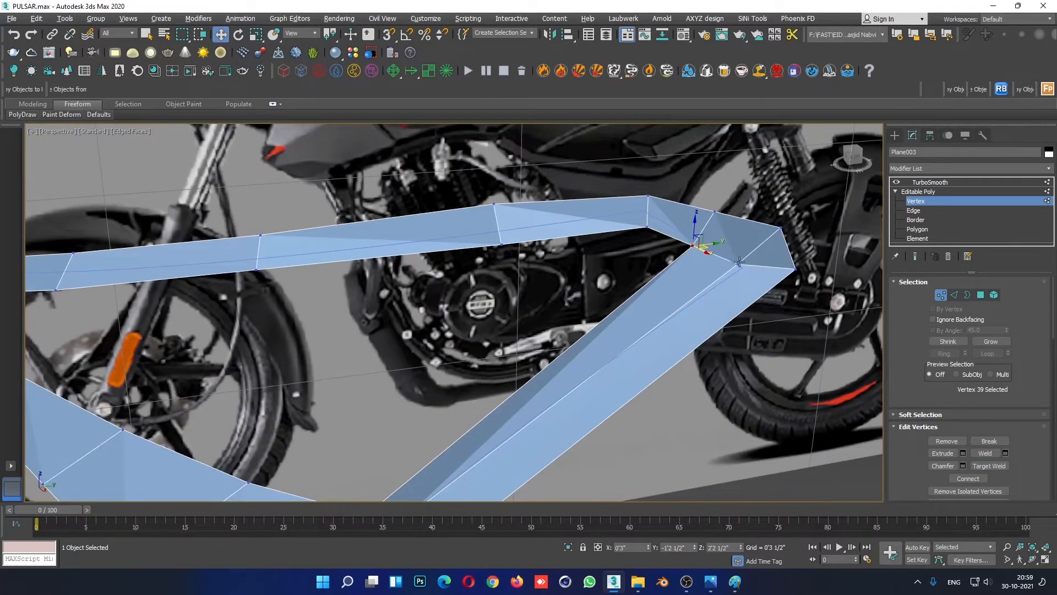
middle_click_drag(740, 262, 763, 244, "alt")
left_click_drag(747, 246, 749, 246)
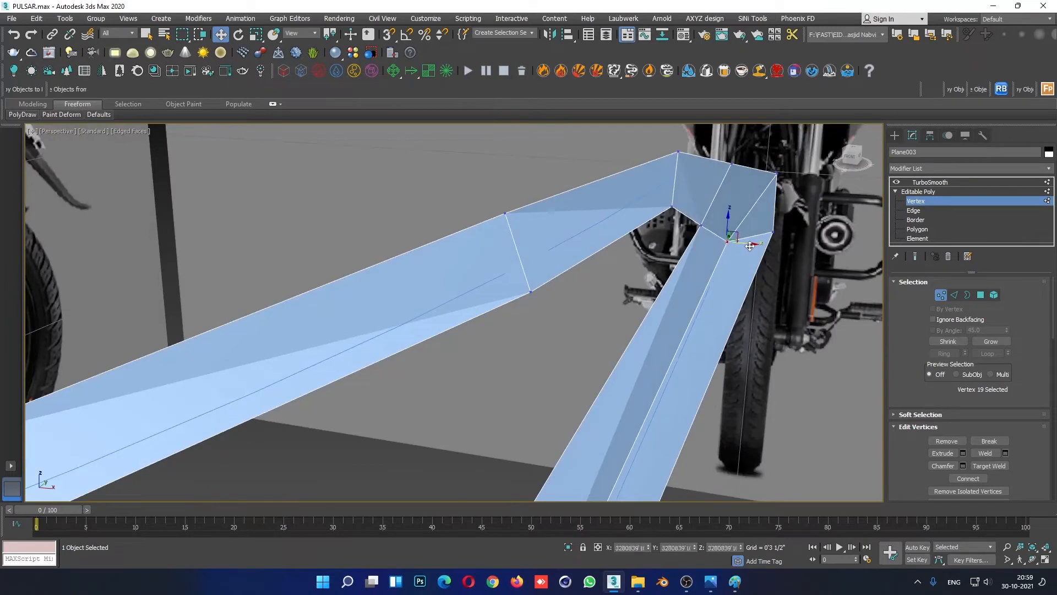
Step: Examine the smoothed result around the welded outer corner and the branch junction in the Perspective view
left_click(926, 192)
left_click(793, 445)
scroll(756, 370, "down", 4)
key("F4")
middle_click_drag(771, 383, 677, 319, "alt")
left_click(680, 307)
scroll(679, 306, "up", 5)
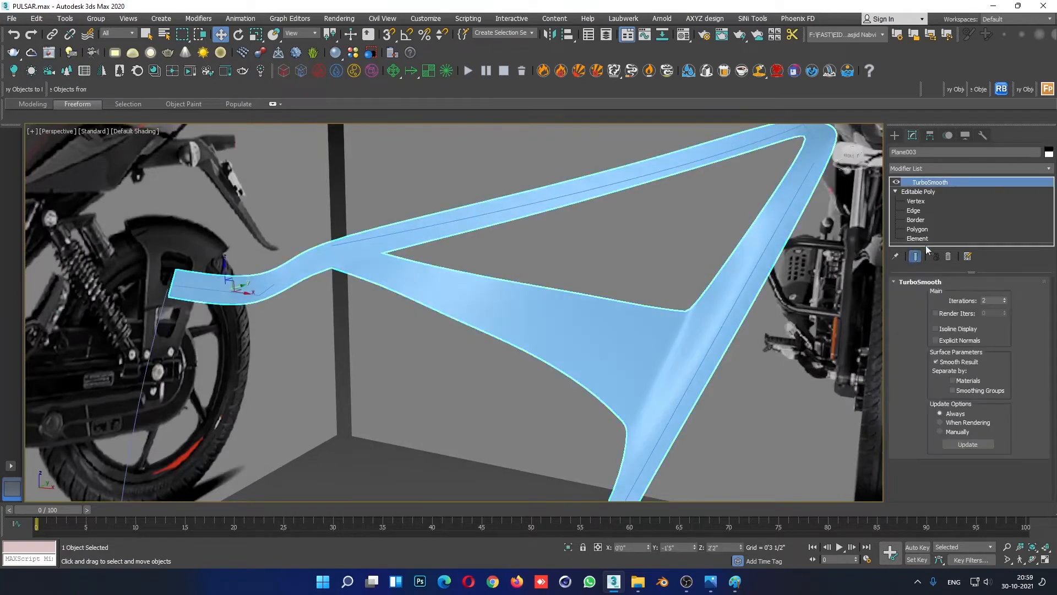
left_click(916, 220)
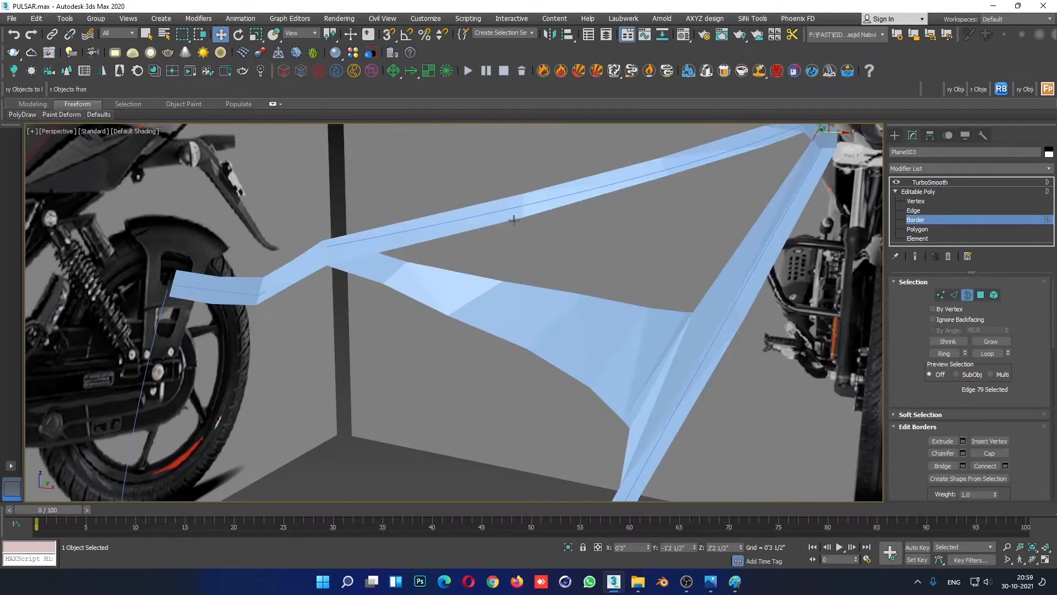
left_click(516, 222)
middle_click_drag(570, 273, 876, 226, "alt")
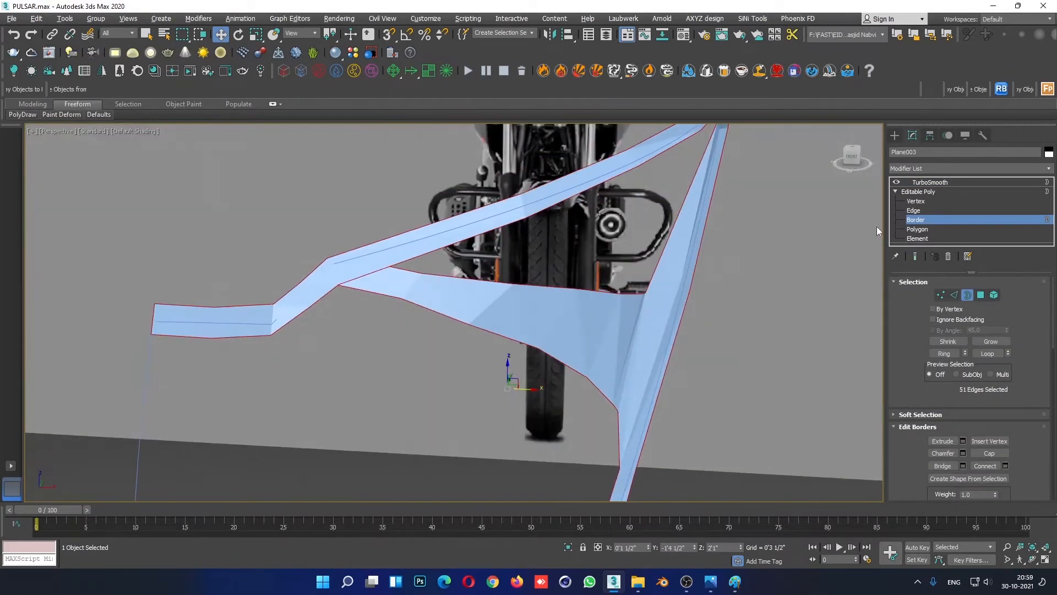
left_click(916, 201)
middle_click_drag(386, 264, 460, 322, "alt")
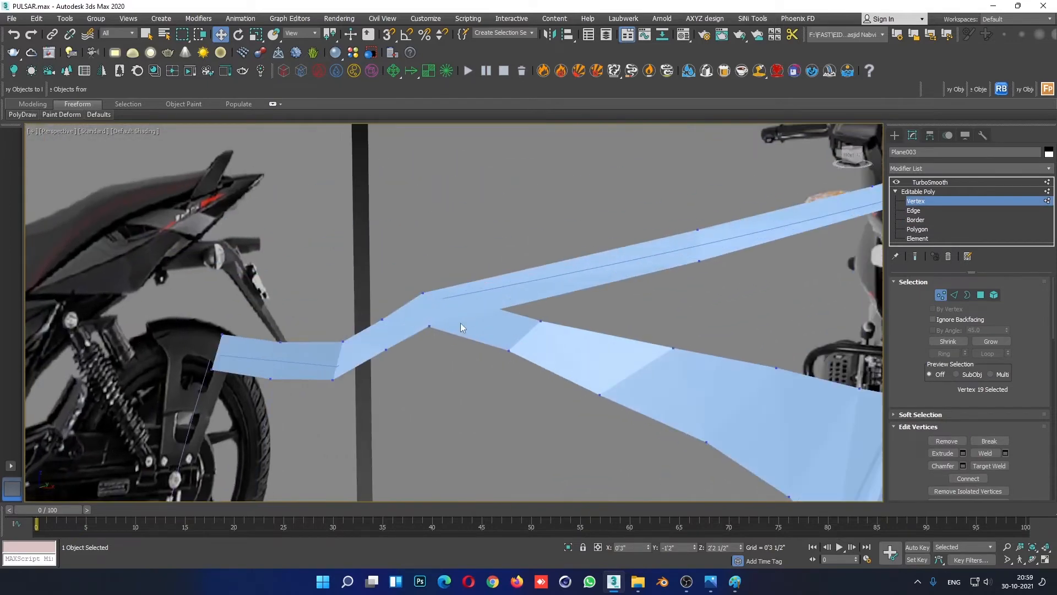
middle_click_drag(524, 315, 563, 322, "alt")
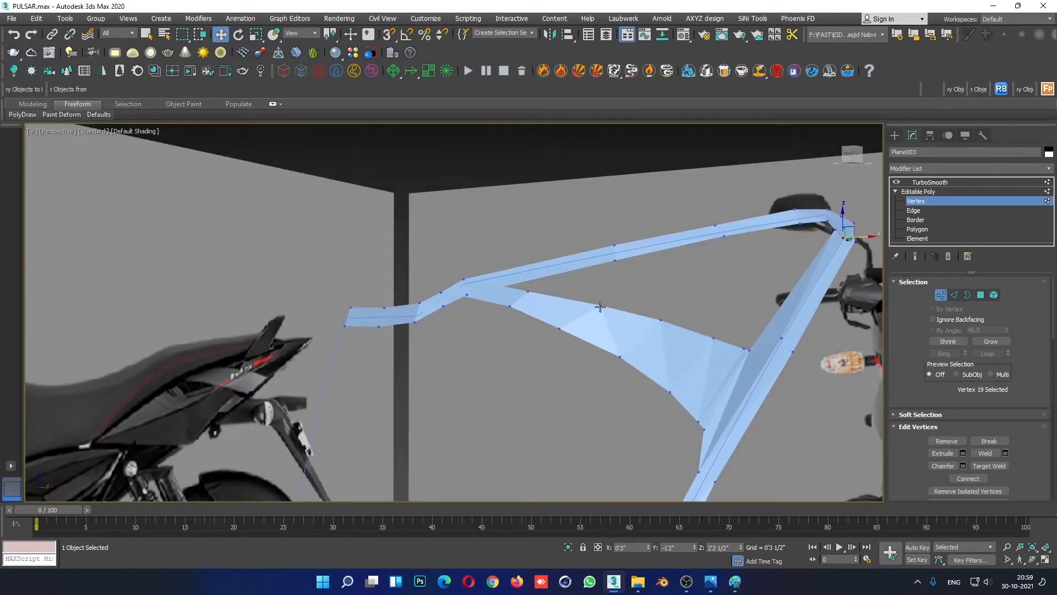
Step: Select the inner edges around the triangular opening and along the upper strip's lower side, leaving out the stray cross edges
left_click(914, 211)
middle_click_drag(744, 275, 741, 304, "alt")
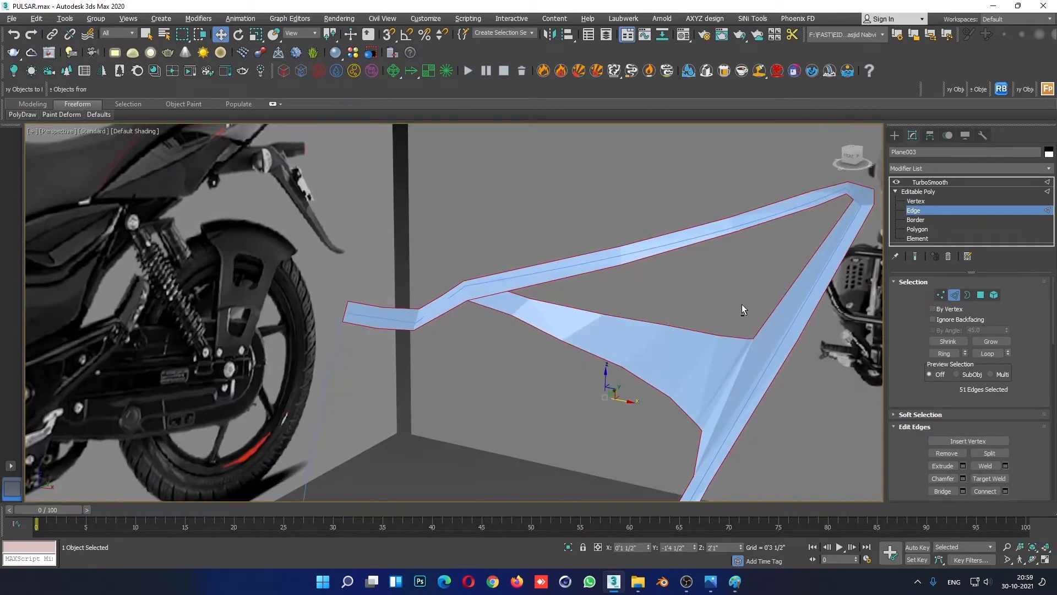
middle_click_drag(787, 345, 830, 330, "alt")
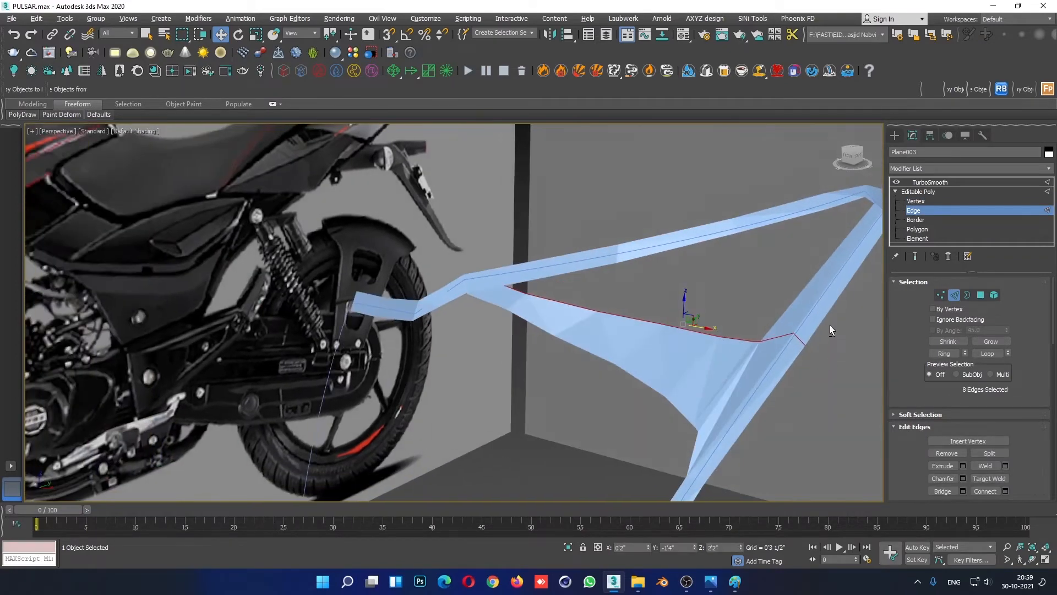
left_click(788, 301, "ctrl")
left_click(759, 366, "ctrl")
middle_click_drag(760, 365, 845, 300, "alt")
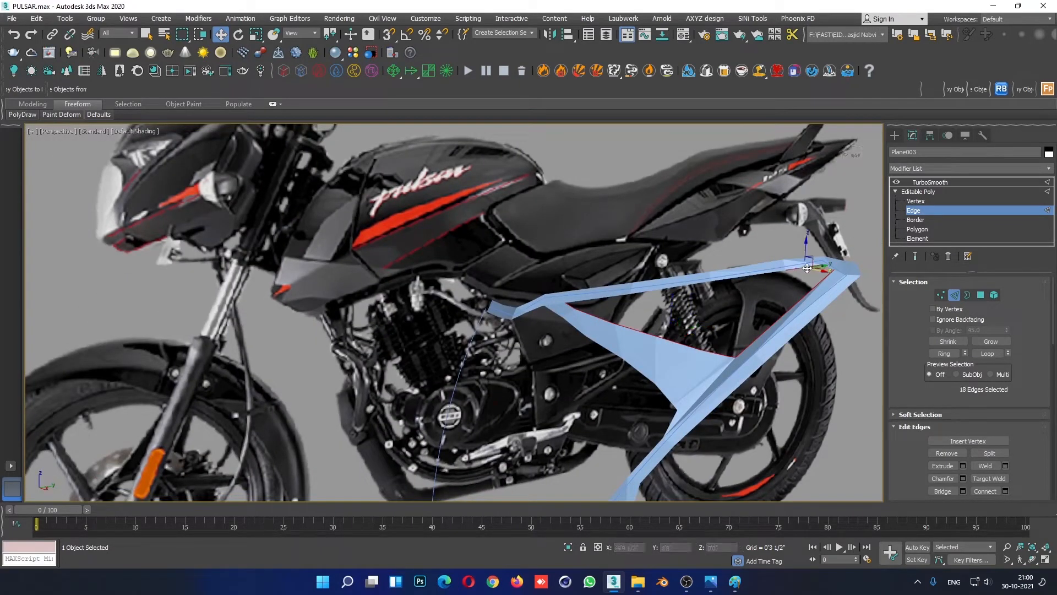
double_click(807, 268, "ctrl")
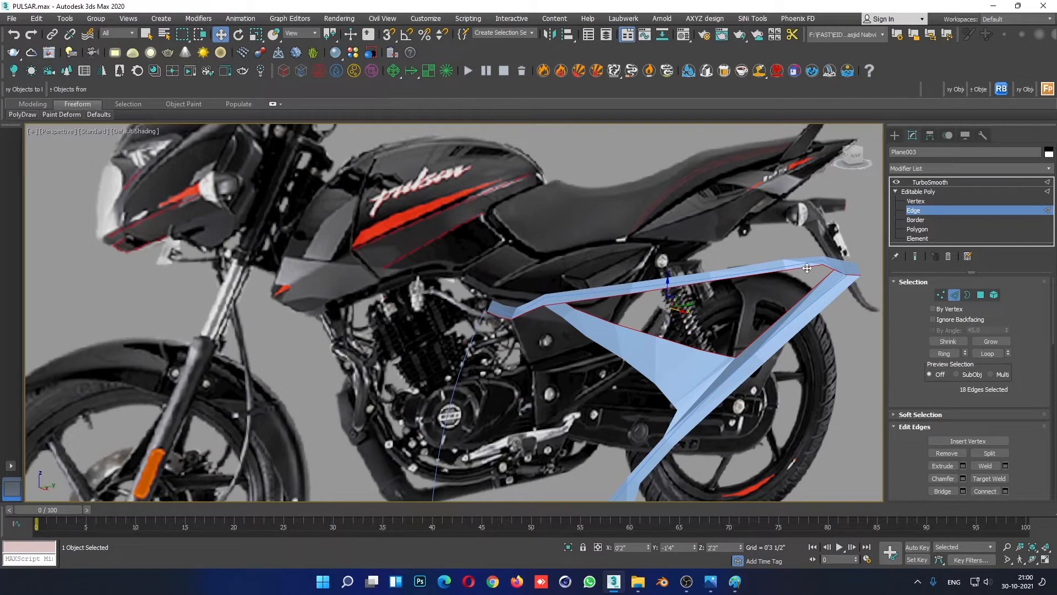
middle_click_drag(786, 297, 794, 287, "alt")
left_click_drag(742, 319, 741, 320, "alt")
middle_click_drag(689, 352, 752, 380, "alt")
middle_click_drag(639, 305, 471, 270, "alt")
scroll(636, 293, "up", 3)
Step: Set the reference coordinate system to Local and extrude the selected inner edges backward into a narrow flange
left_click(313, 34)
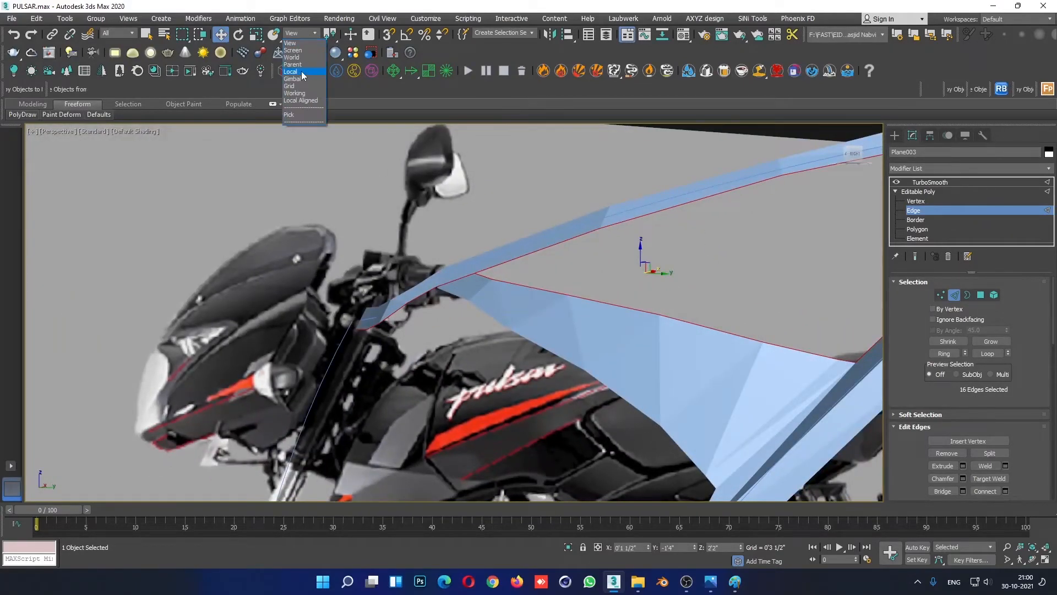
left_click(302, 72)
middle_click_drag(703, 286, 618, 268, "alt")
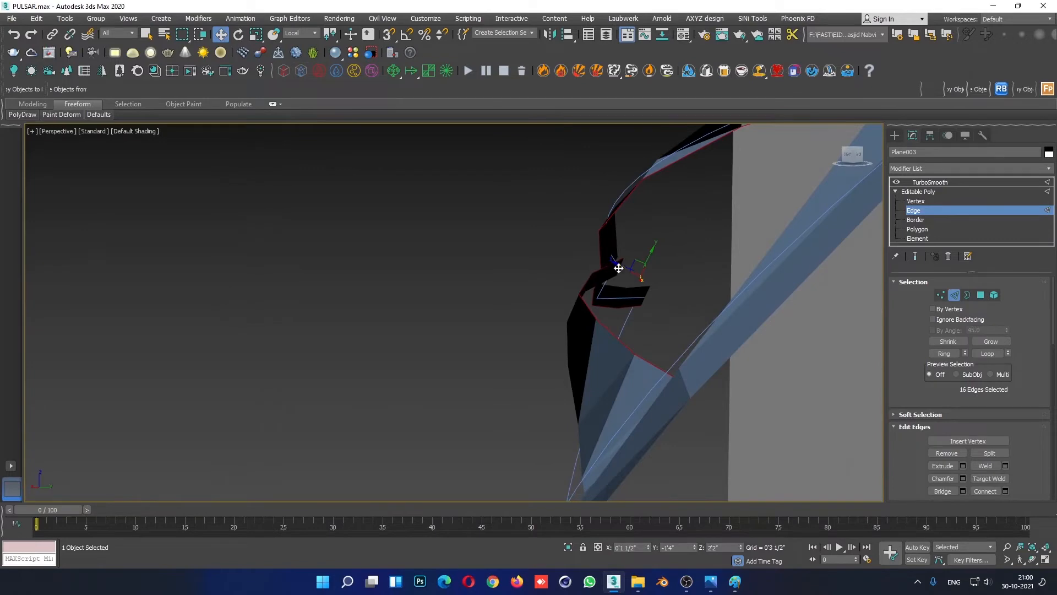
left_click_drag(620, 265, 639, 270, "shift")
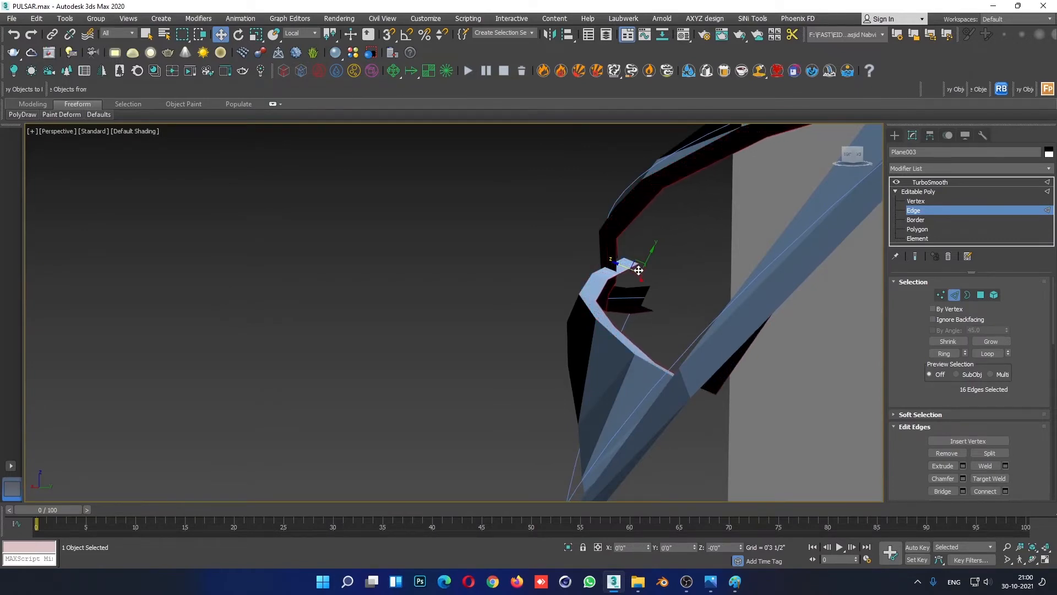
middle_click_drag(638, 270, 522, 219, "alt")
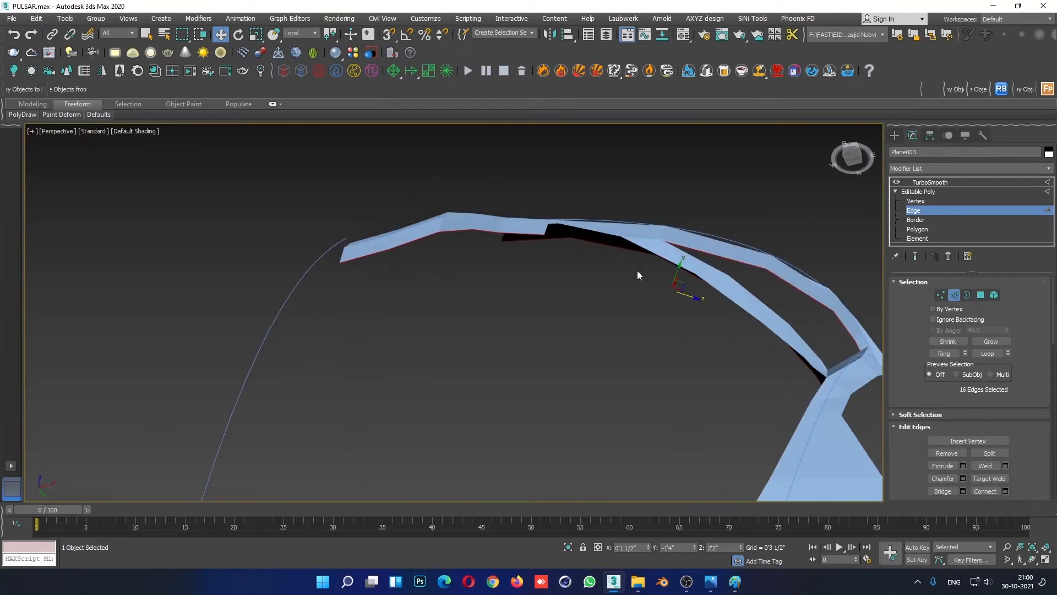
middle_click_drag(680, 265, 542, 299, "alt")
Step: Nudge the vertices in the middle of the upper strip's free end segment to even out the new flange
left_click(1007, 201)
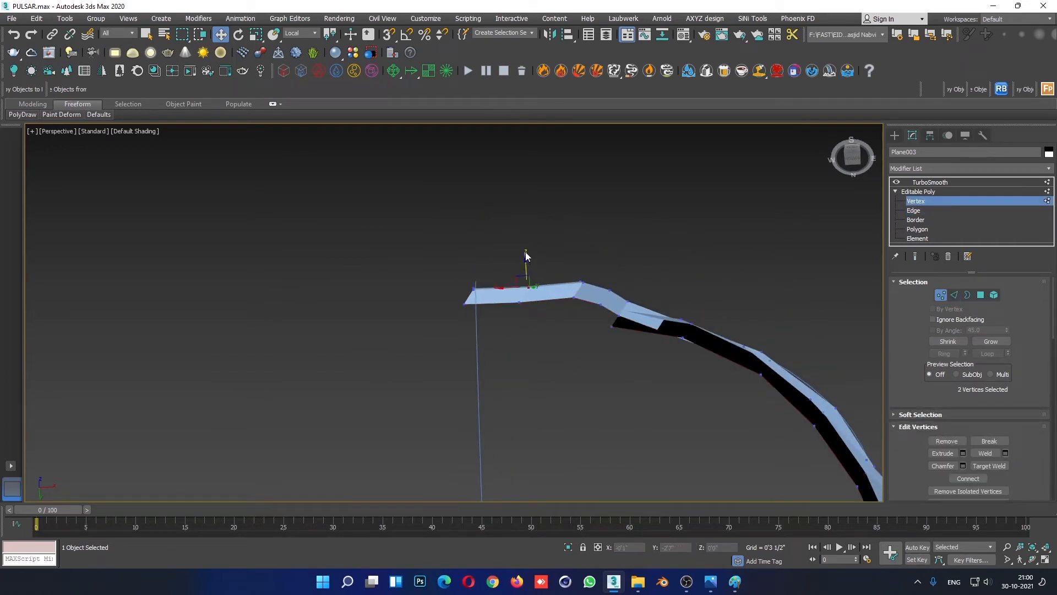
left_click_drag(525, 268, 525, 261)
middle_click_drag(524, 261, 516, 335, "alt")
left_click_drag(534, 299, 533, 300)
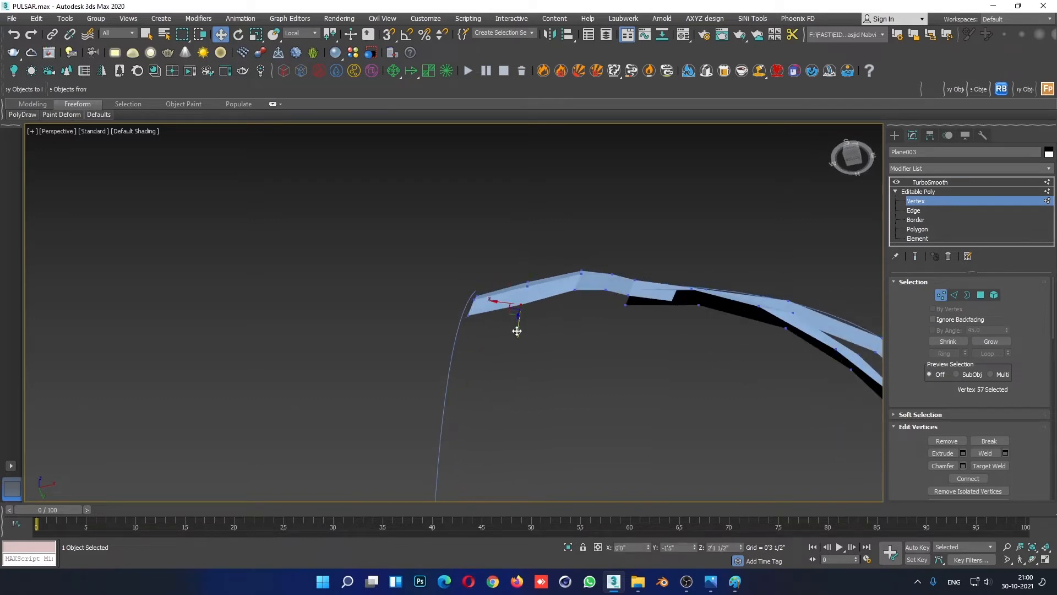
scroll(734, 363, "down", 3)
middle_click_drag(734, 363, 661, 360, "alt")
left_click(969, 202)
left_click(788, 385)
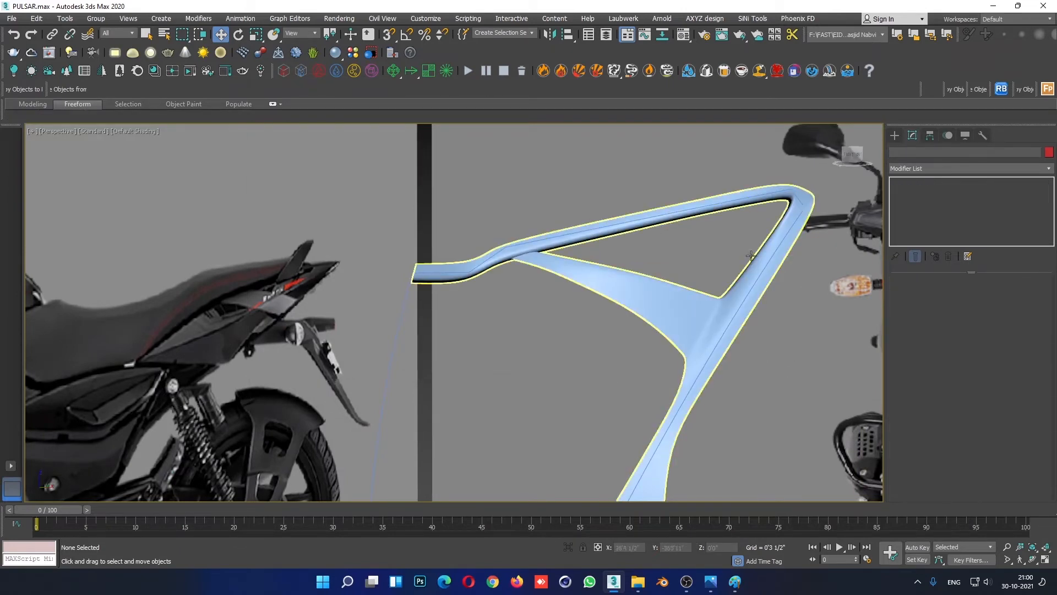
Step: Select the two overlapping vertices at the branch junction and shift them along the Y axis in View coordinates
middle_click_drag(583, 306, 586, 262, "alt")
scroll(587, 261, "up", 3)
left_click(636, 218)
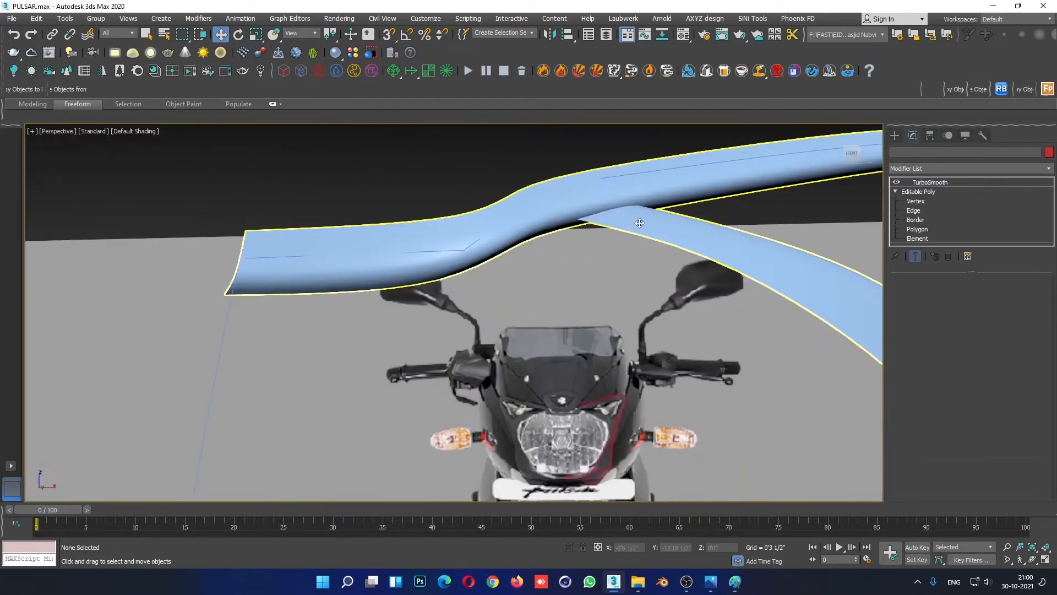
left_click(929, 201)
key("F3")
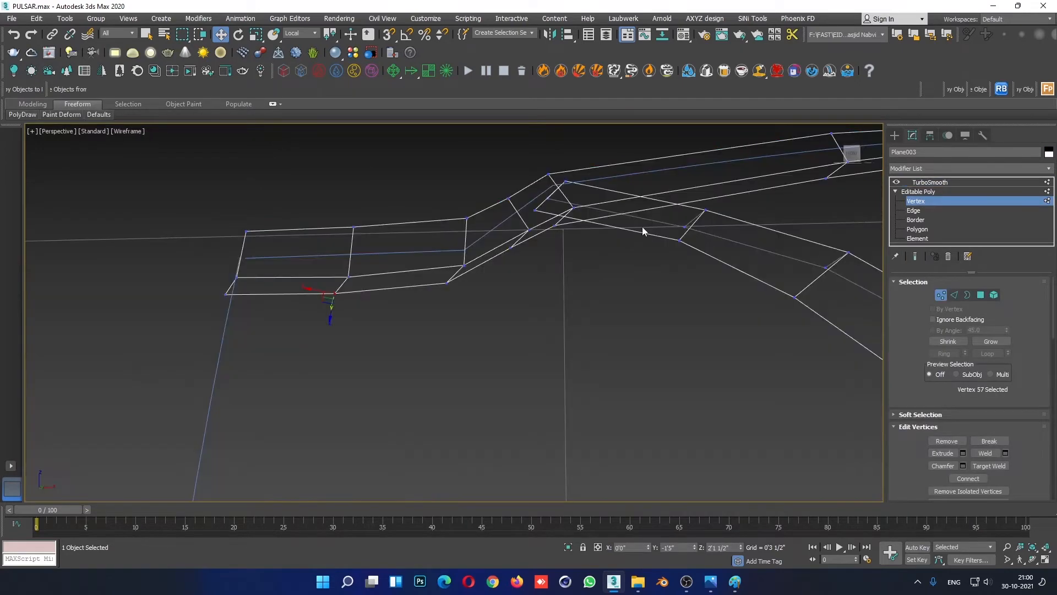
left_click_drag(536, 209, 571, 246)
key("F3")
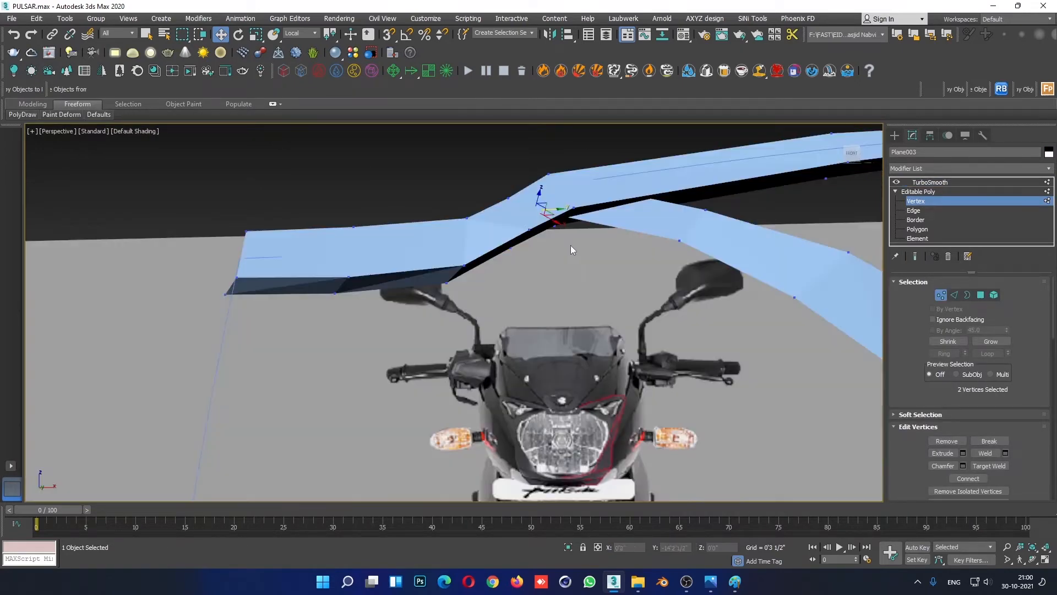
left_click(308, 33)
left_click(304, 40)
middle_click_drag(568, 250, 567, 205, "alt")
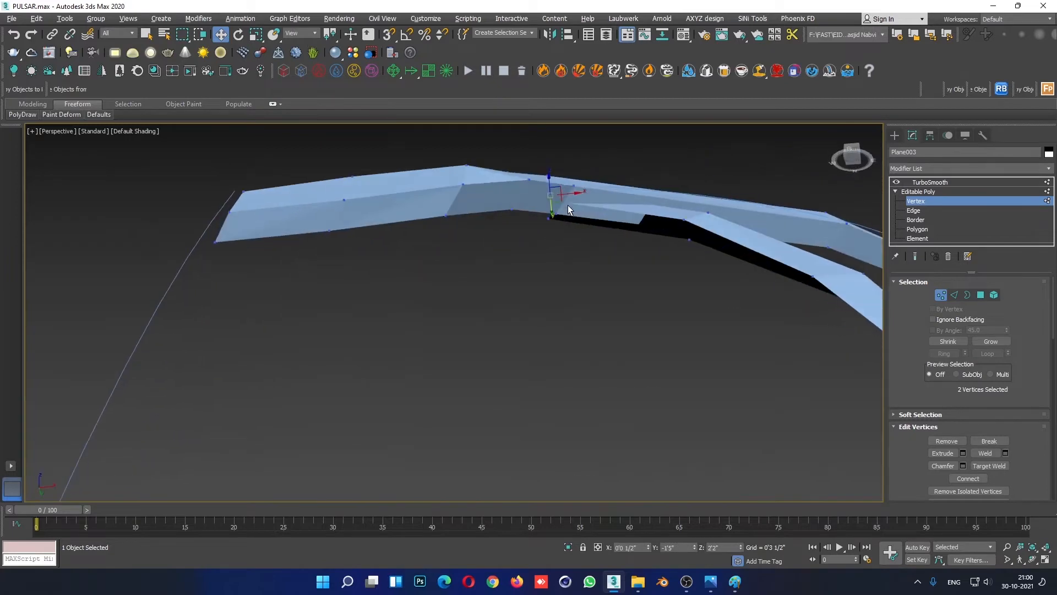
left_click_drag(550, 212, 549, 221)
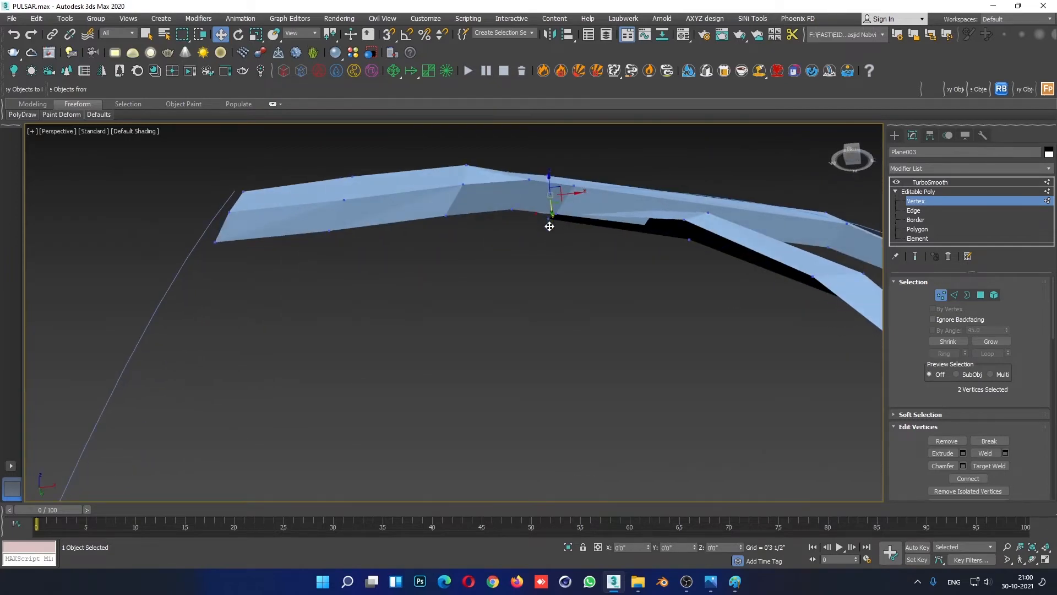
Step: Move the three vertices of the branch's first cross-section beside the junction along the Y axis and deselect the mesh
middle_click_drag(549, 228, 733, 240, "alt")
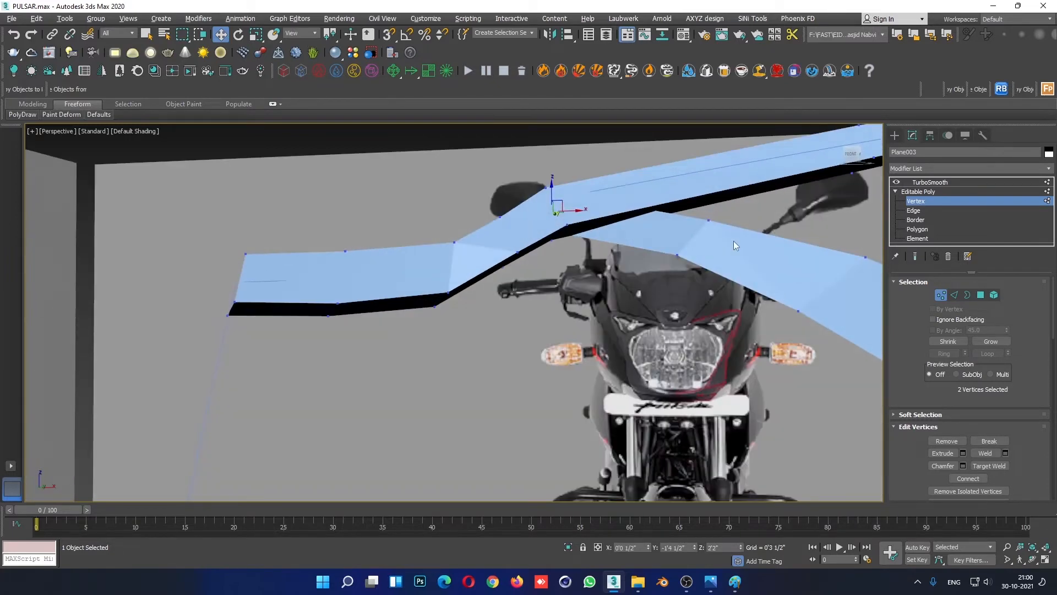
middle_click_drag(688, 268, 714, 217, "alt")
left_click(685, 248, "ctrl")
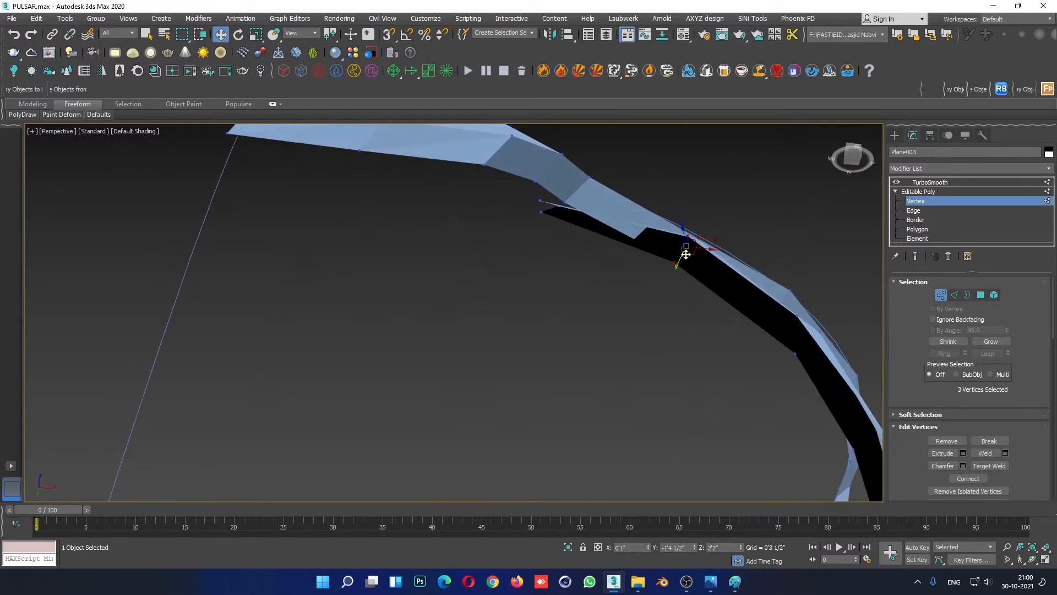
left_click_drag(678, 264, 669, 277)
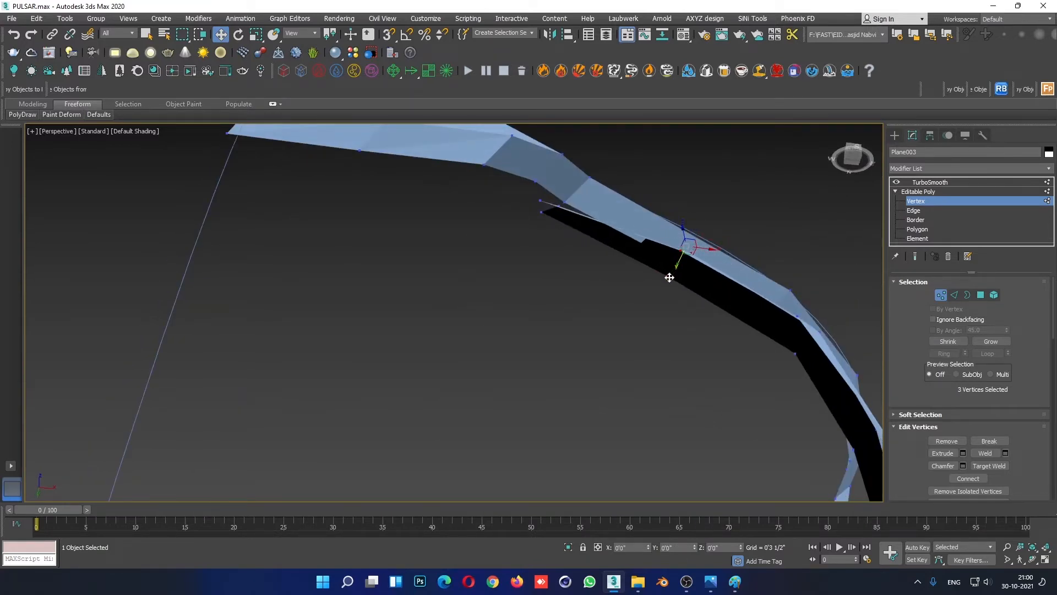
middle_click_drag(670, 277, 655, 336, "alt")
left_click(930, 191)
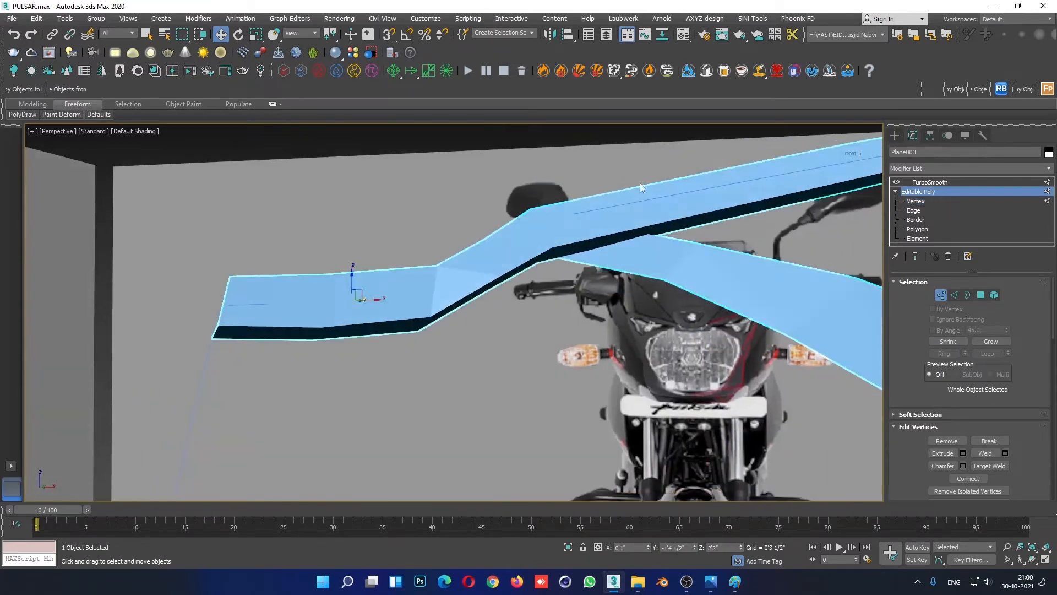
left_click(639, 183)
Step: Select the edges along the branch's lower curve and the inner side of the lower strip, leaving out the stray edges
scroll(619, 204, "down", 6)
middle_click_drag(674, 295, 679, 253, "alt")
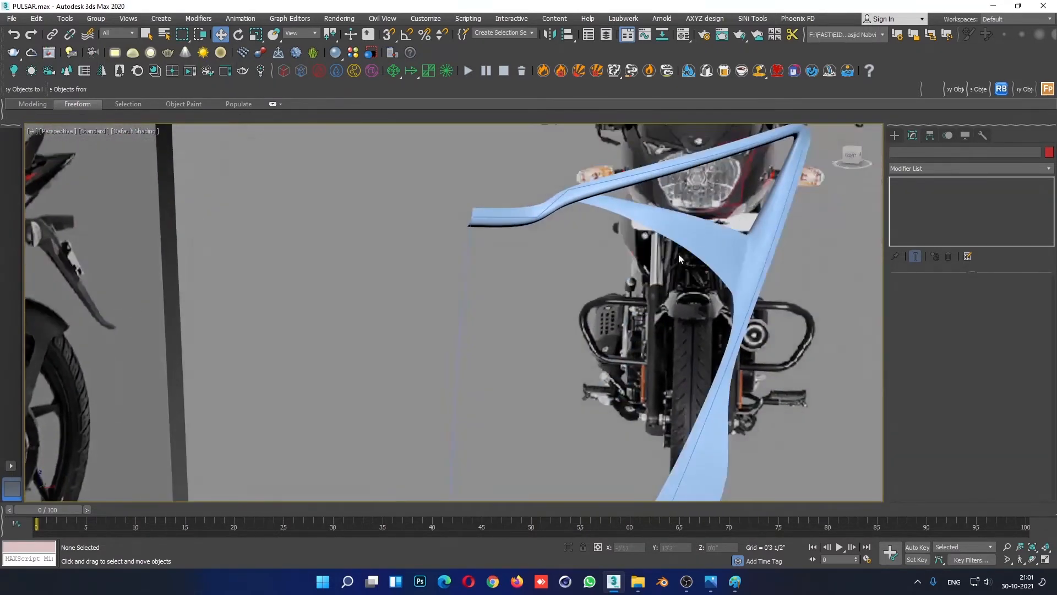
left_click(678, 254)
left_click(947, 210)
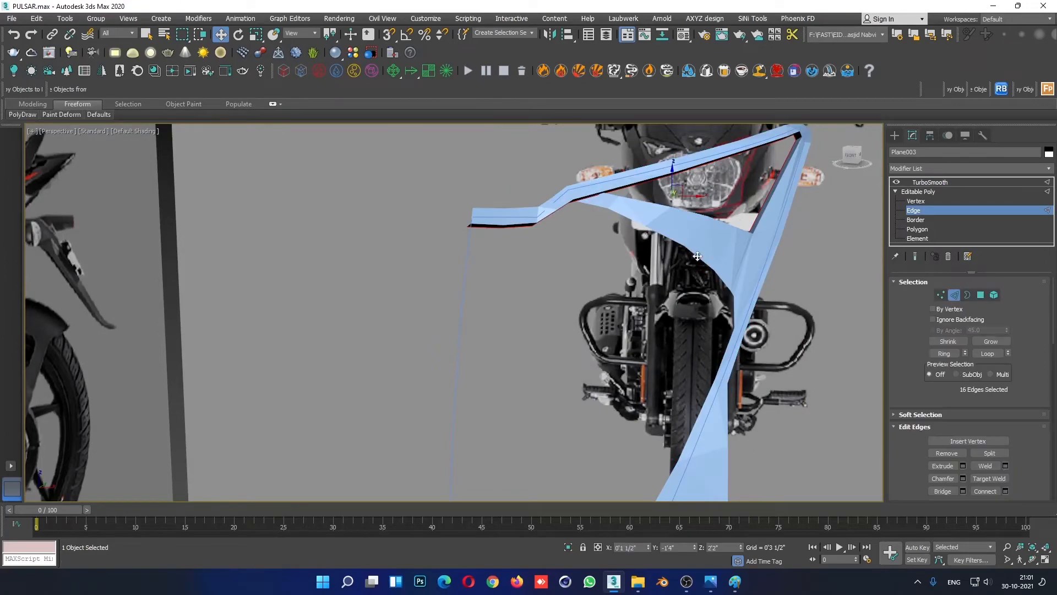
double_click(696, 256)
middle_click_drag(697, 256, 720, 269, "alt")
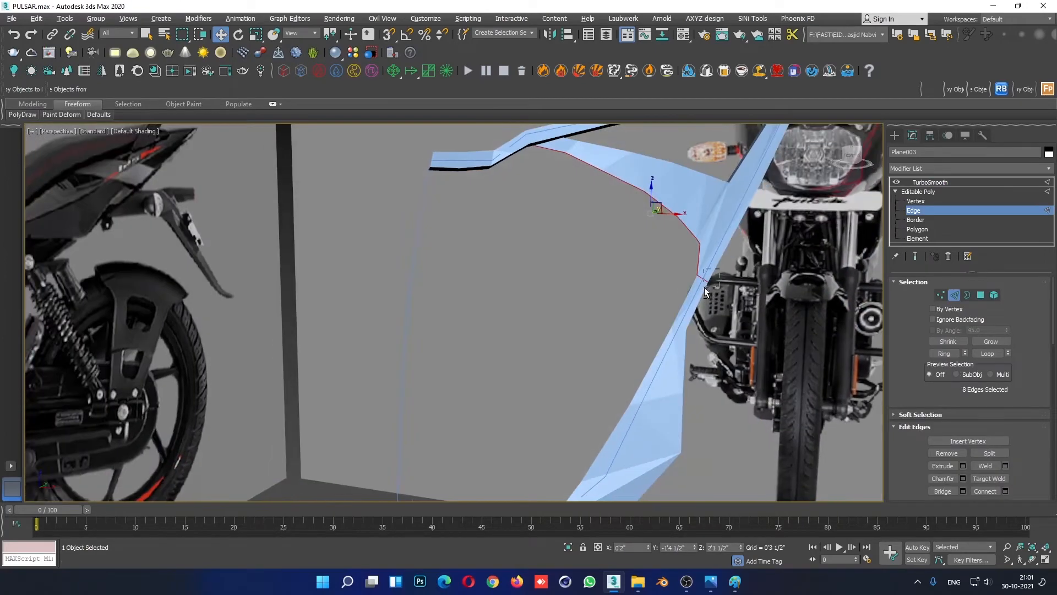
left_click(704, 283, "alt")
double_click(679, 310, "ctrl")
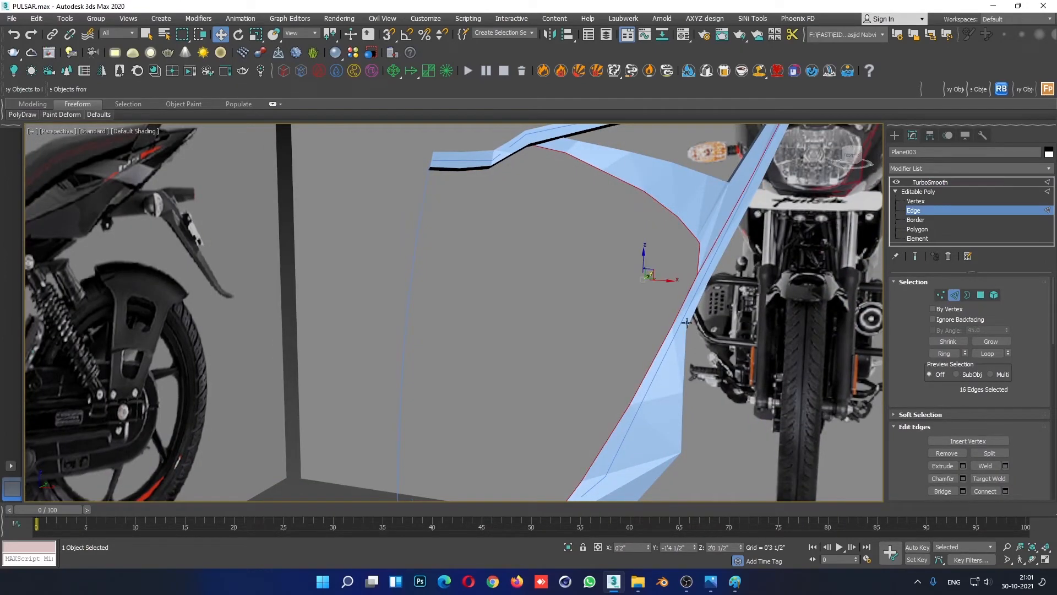
middle_click_drag(679, 310, 653, 315, "alt")
left_click_drag(644, 289, 593, 325, "alt")
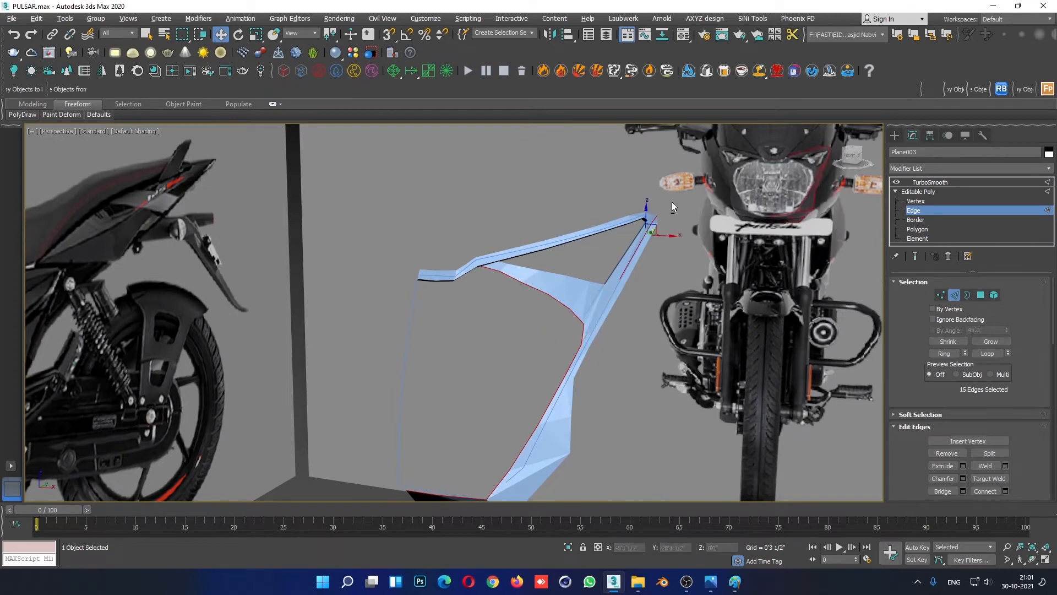
left_click_drag(628, 274, 626, 277, "alt")
middle_click_drag(633, 364, 637, 271)
middle_click_drag(592, 286, 584, 306, "alt")
Step: Switch the reference coordinate system to Local and extrude the selected lower inner edges into a narrow flange
left_click(300, 33)
left_click(306, 72)
middle_click_drag(563, 260, 537, 279, "alt")
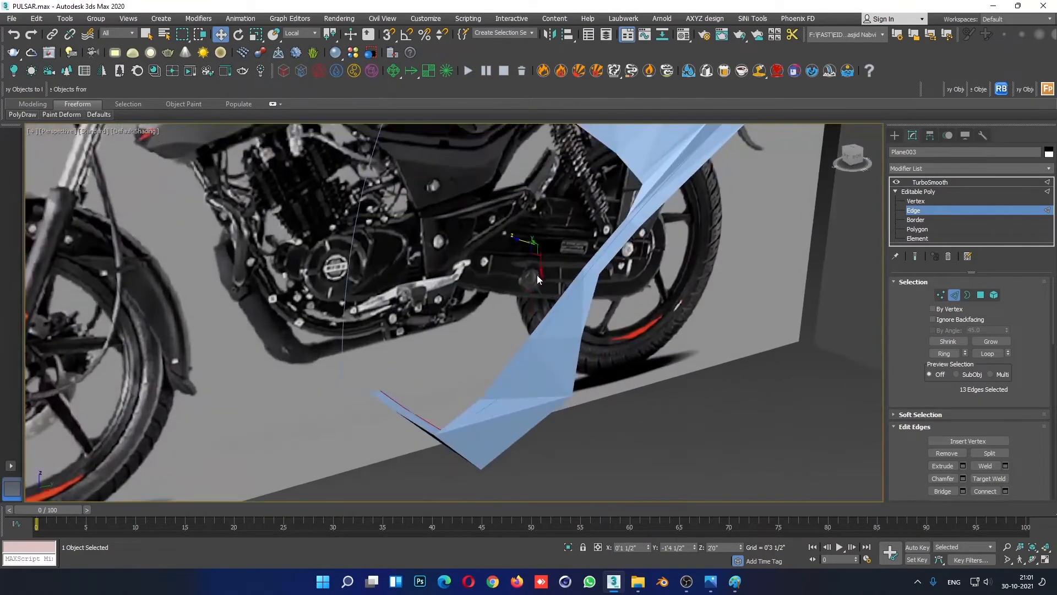
left_click_drag(540, 267, 540, 261)
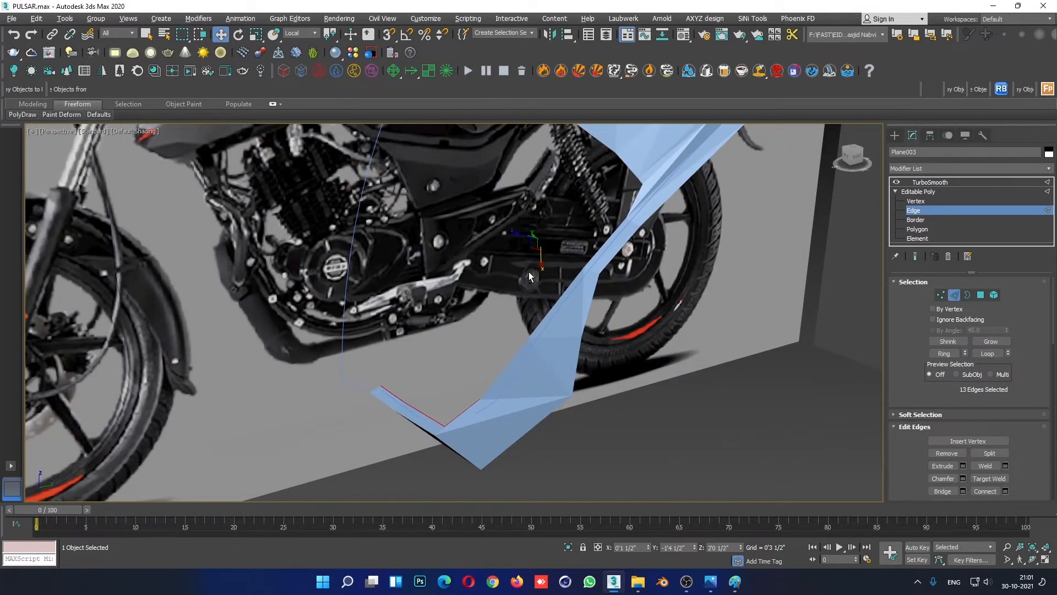
middle_click_drag(529, 277, 562, 238, "alt")
Step: Shift the lower flange's edges outward along the X axis in View coordinates and fine-tune them against the headlight in the Front view
left_click(303, 35)
left_click(305, 44)
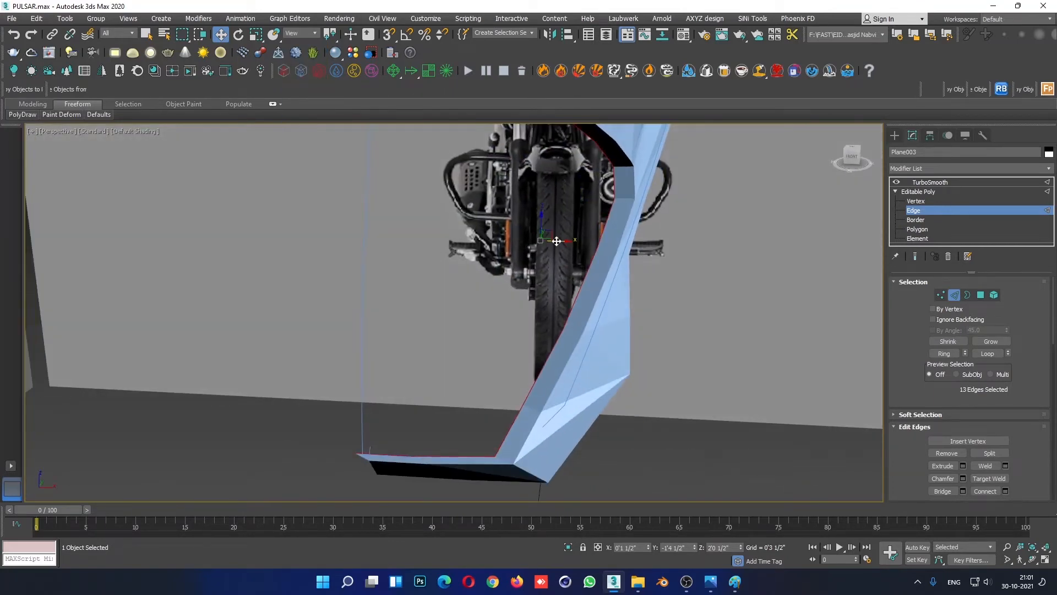
left_click_drag(562, 239, 567, 239)
scroll(613, 302, "down", 2)
middle_click_drag(612, 302, 636, 291, "alt")
key("alt+w")
middle_click(709, 223)
key("alt+w")
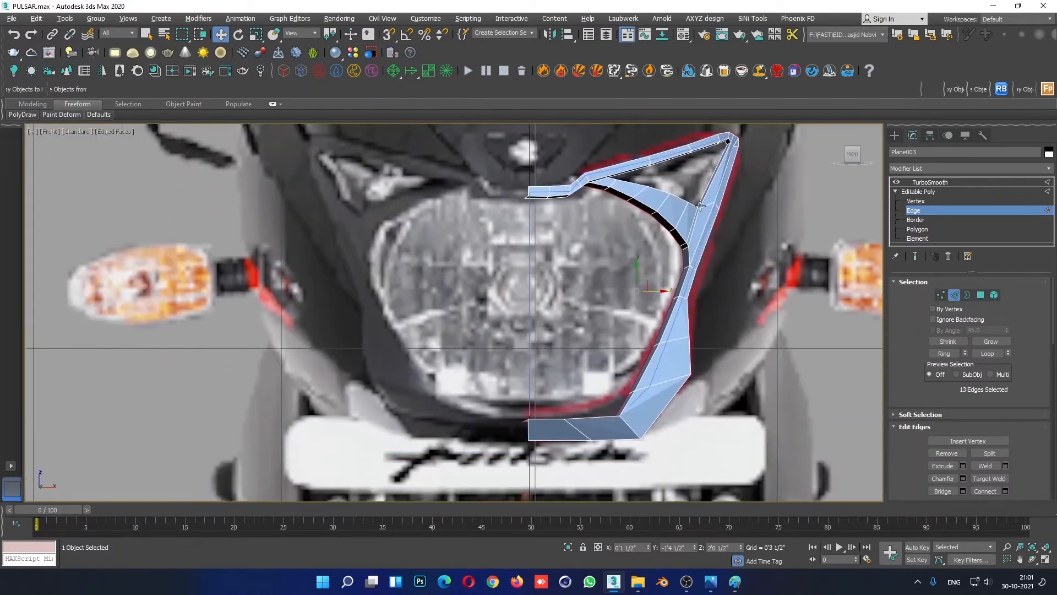
left_click_drag(661, 291, 661, 291)
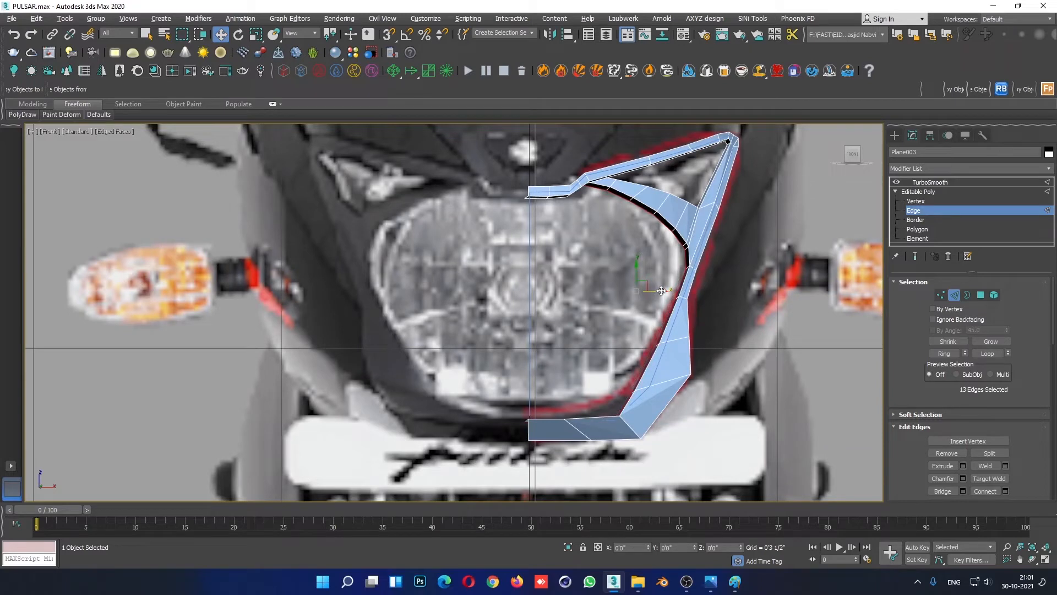
left_click(923, 201)
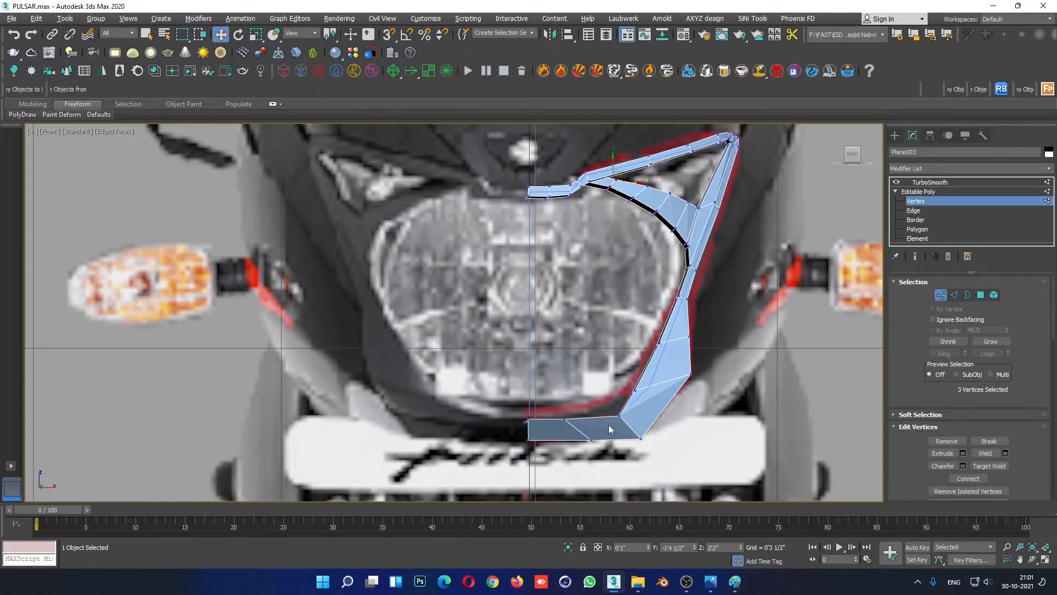
Step: Raise the three end-side flange vertices of the lower strip toward the headlight's lower rim in the Front view and deselect them
scroll(600, 428, "up", 5)
key("F3")
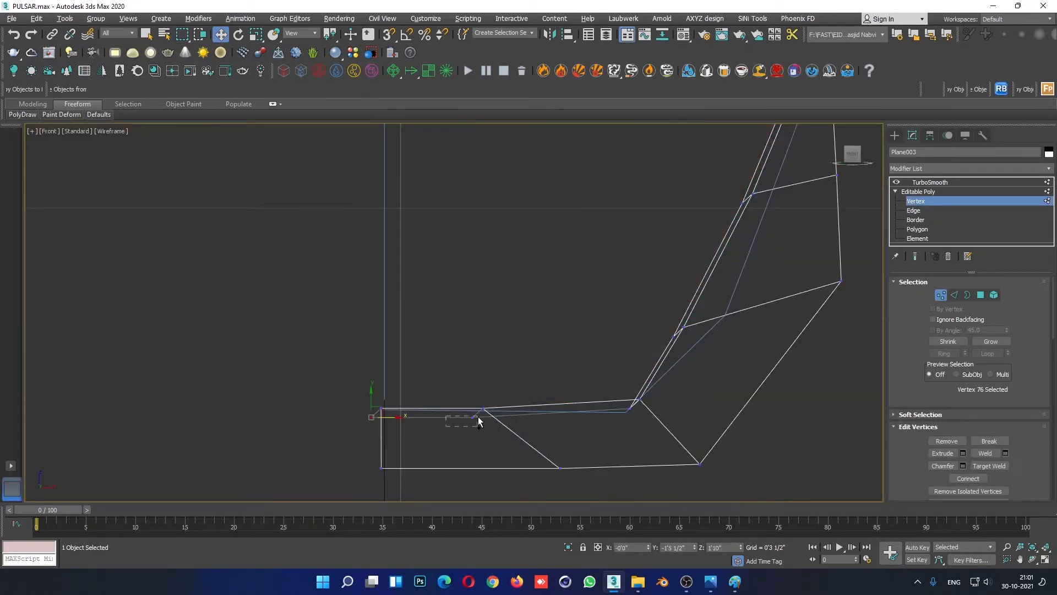
left_click_drag(646, 405, 645, 406, "ctrl")
mouse_move(493, 396)
left_mouse_down()
mouse_move(493, 374)
mouse_move(512, 396)
left_mouse_up()
key("F3")
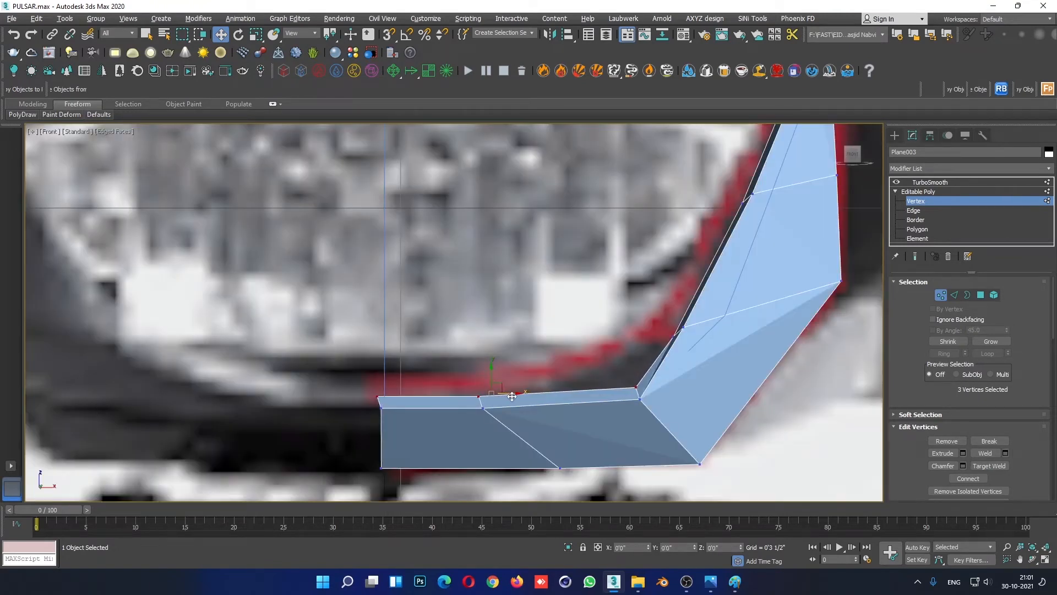
left_click(536, 316)
scroll(704, 306, "down", 4)
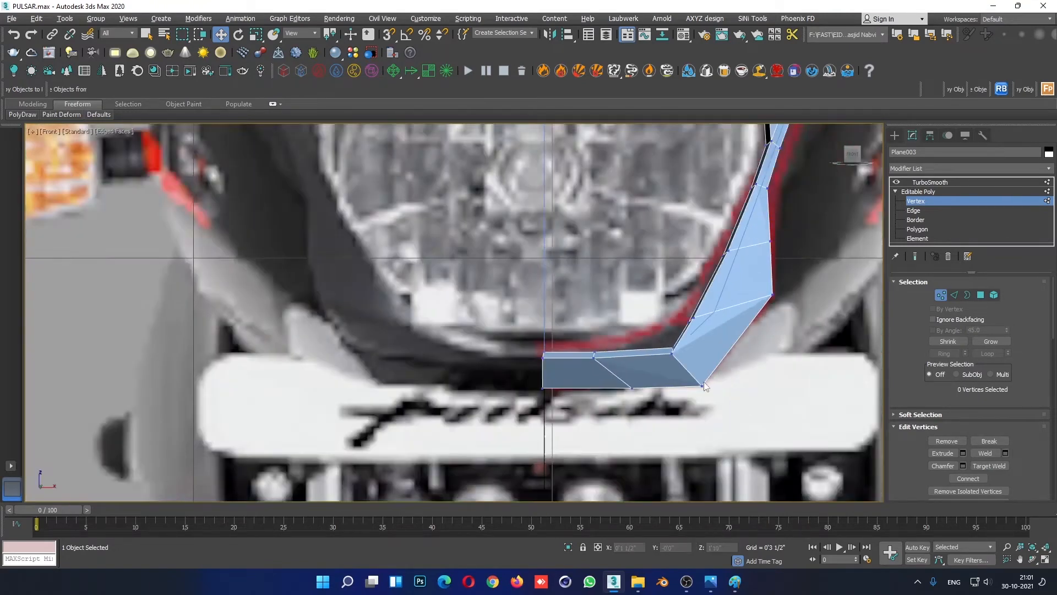
Step: Adjust the flange vertices at the lower strip's inner corner in the Perspective view and deselect them
middle_click_drag(724, 190, 712, 282)
key("alt+w")
left_click(800, 432)
key("alt+w")
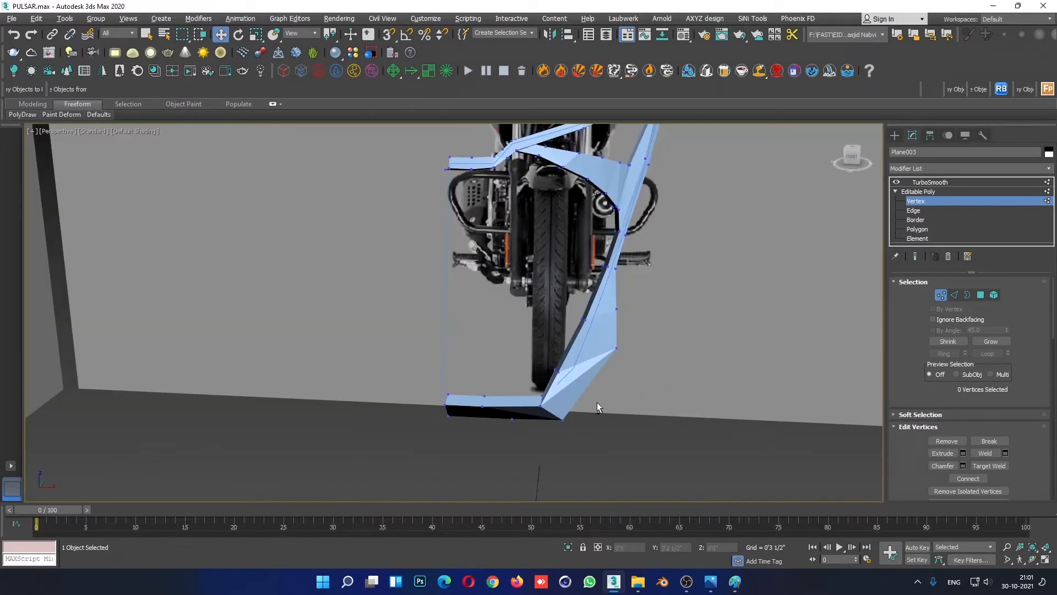
middle_click_drag(597, 403, 605, 334, "alt")
middle_click_drag(520, 193, 560, 410, "alt")
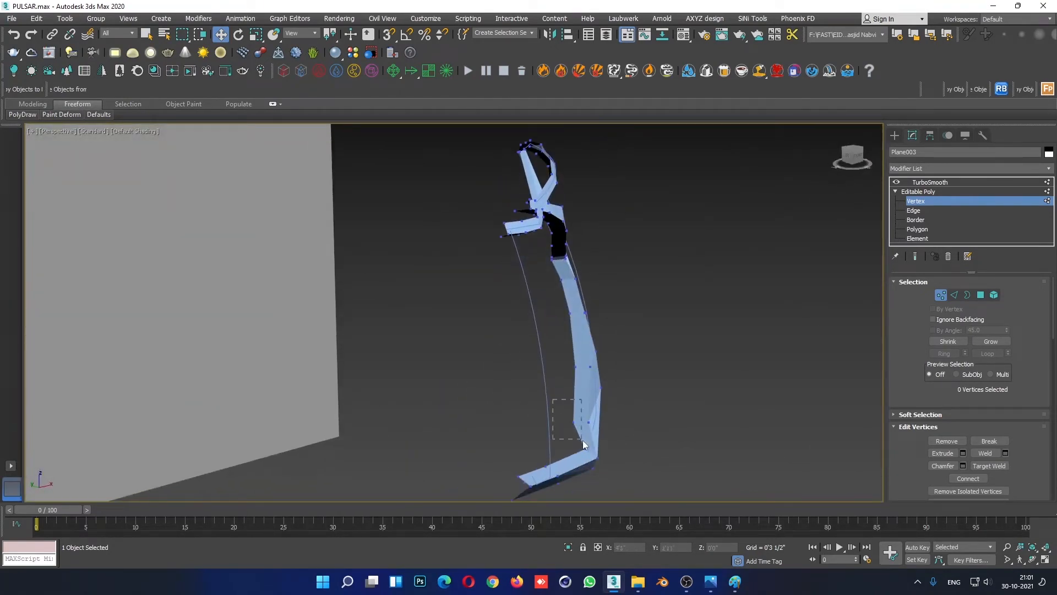
left_click_drag(582, 441, 584, 441)
middle_click_drag(584, 442, 577, 440, "alt")
left_click_drag(559, 419, 559, 418)
left_click(600, 376)
middle_click_drag(600, 375, 546, 389, "alt")
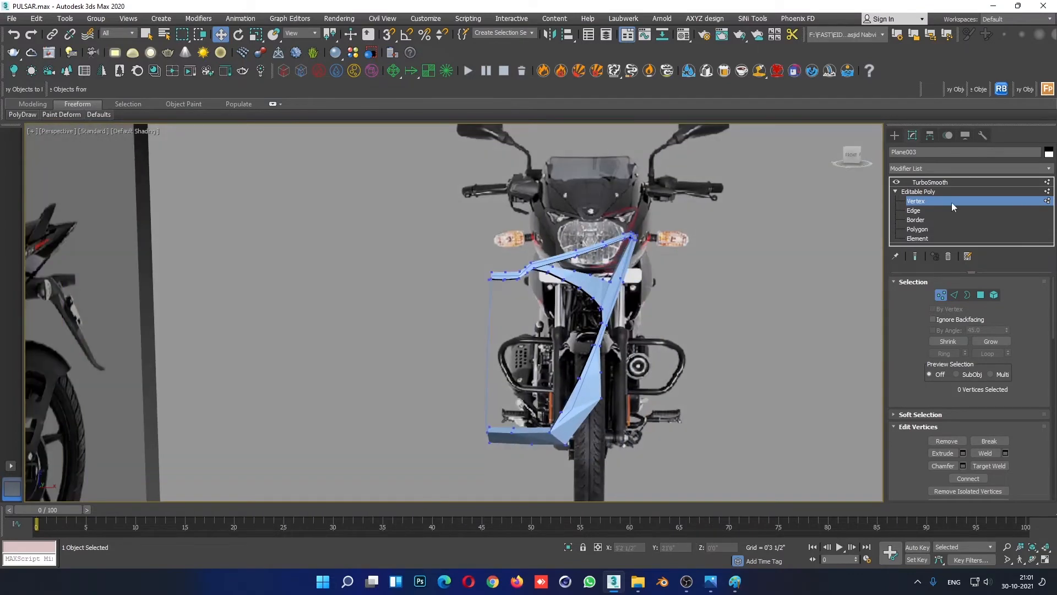
Step: Extrude the surround's outer boundary edges backward into a flange, moving them in Local coordinates
left_click(919, 212)
double_click(585, 420)
middle_click_drag(586, 421, 621, 423, "alt")
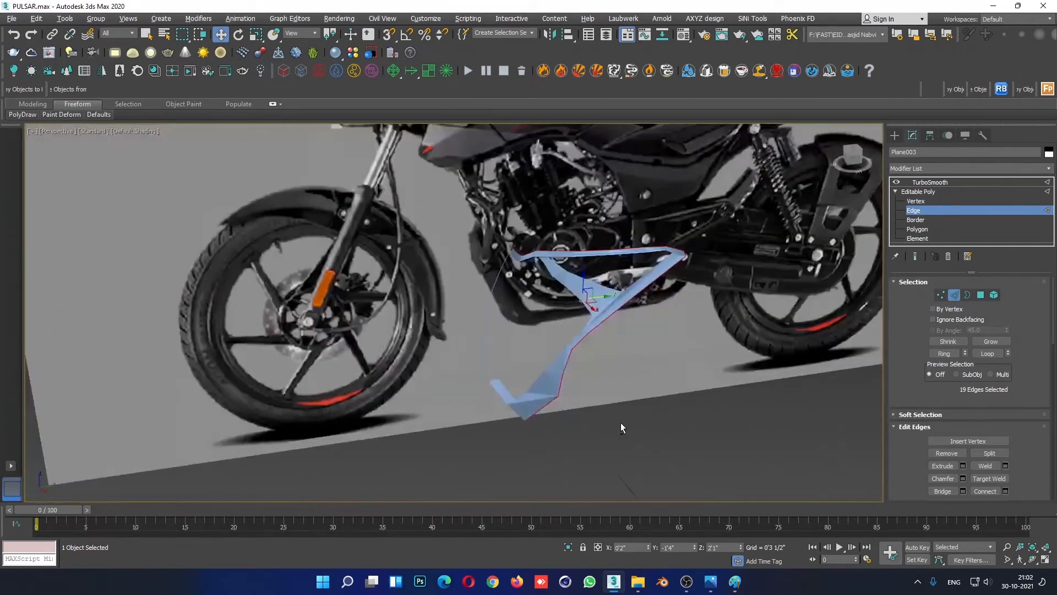
left_click(300, 33)
left_click(297, 75)
middle_click_drag(631, 293, 585, 301, "alt")
key("z")
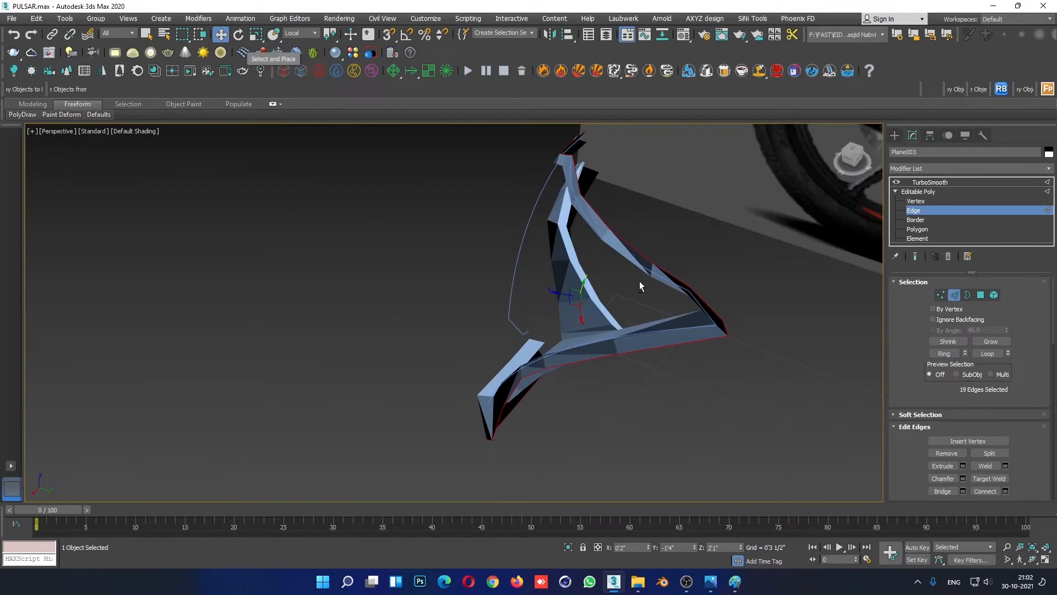
middle_click_drag(640, 282, 565, 296, "alt")
left_click_drag(554, 289, 569, 292)
Step: Leave edge editing, deselect the mesh and examine the smoothed surround from several angles
scroll(569, 292, "down", 5)
middle_click_drag(580, 349, 701, 283, "alt")
left_click(944, 191)
left_click(652, 193)
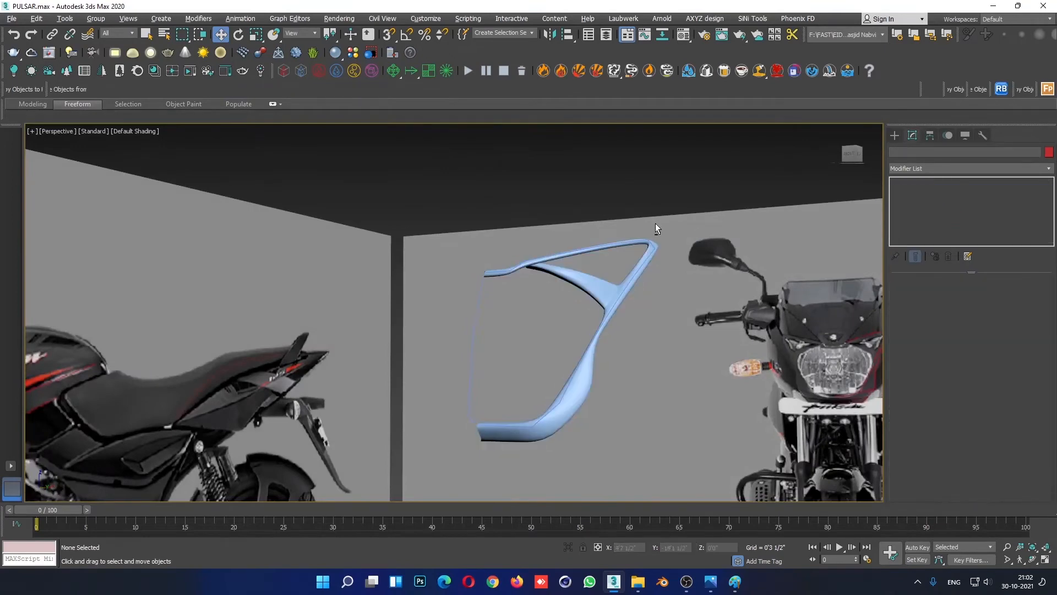
middle_click_drag(655, 223, 672, 309, "alt")
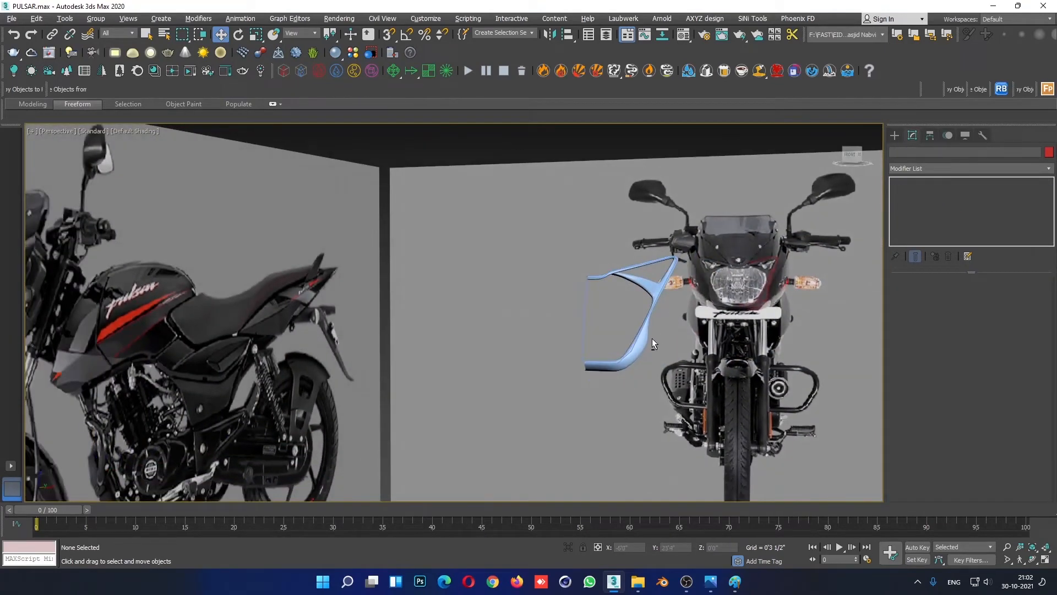
scroll(651, 338, "up", 3)
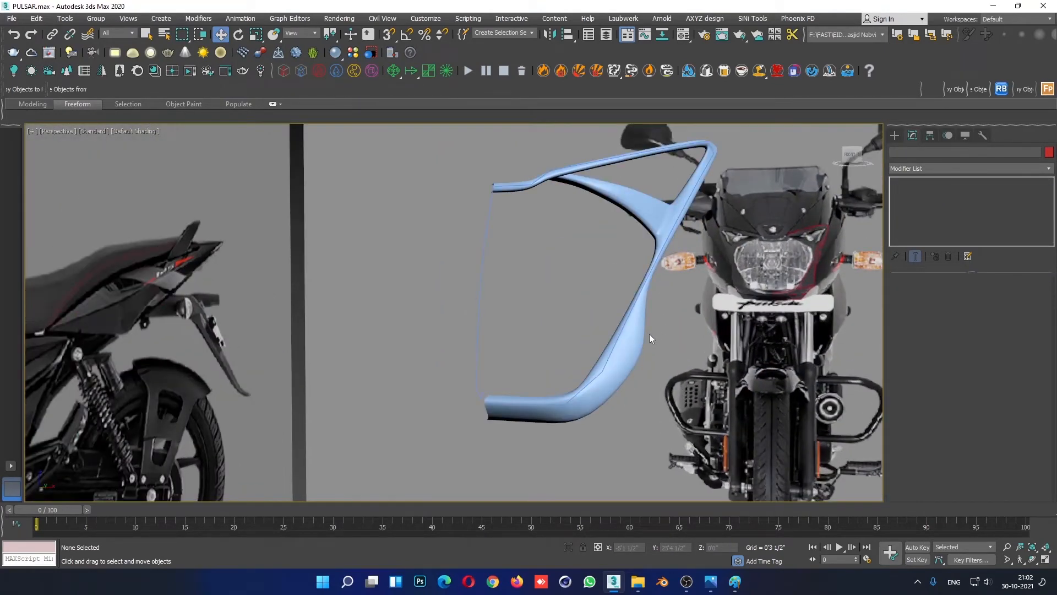
middle_click_drag(649, 334, 626, 269, "alt")
Step: Flatten the four end vertices of the upper strip along X in the Front view and switch the reference coordinate system to View
left_click(793, 298)
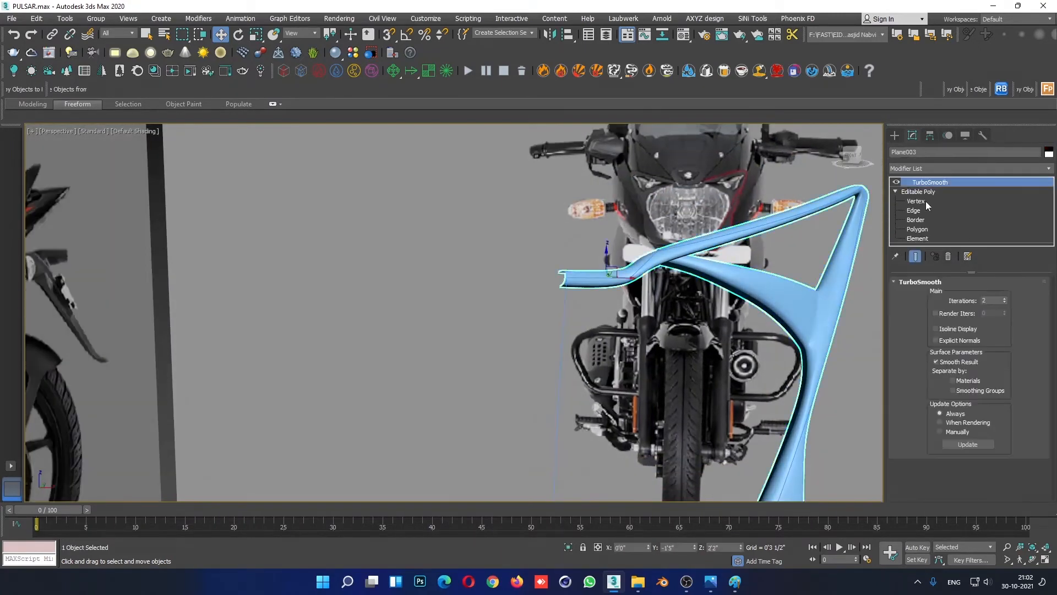
left_click(926, 200)
key("alt+w")
scroll(681, 194, "up", 3)
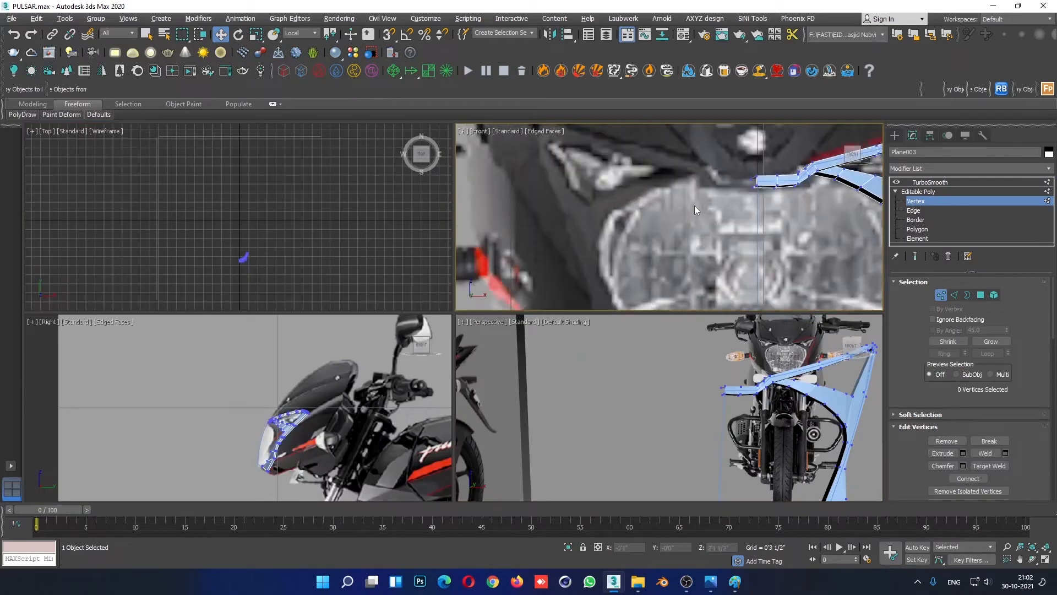
key("alt+w")
key("r")
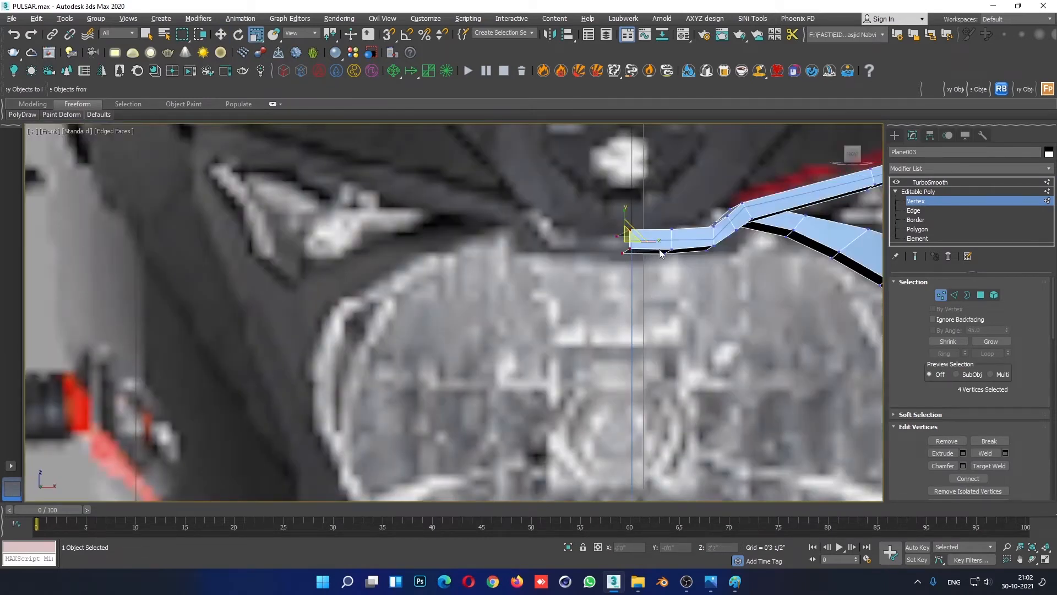
left_click_drag(659, 248, 580, 240)
key("w")
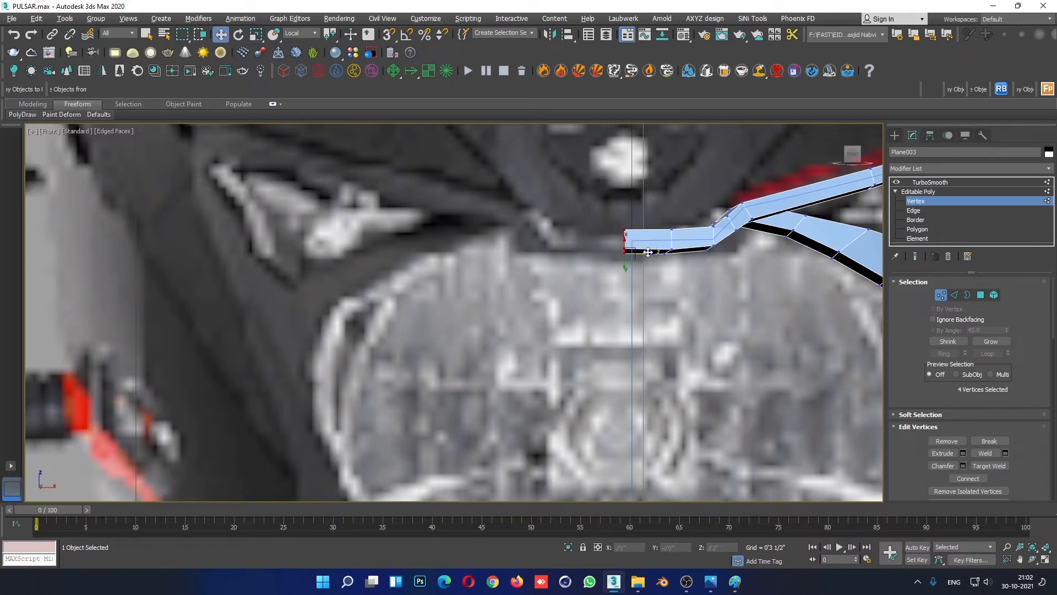
left_click(294, 33)
left_click(300, 43)
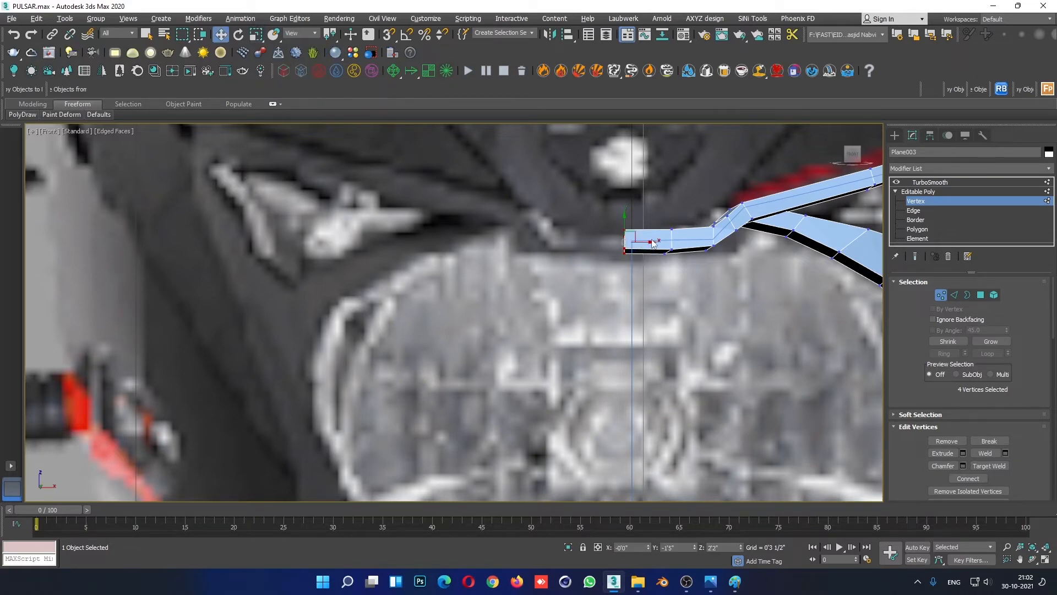
Step: Flatten the four end vertices of the lower strip along X and align them with the centre line
scroll(650, 366, "down", 5)
scroll(633, 291, "up", 4)
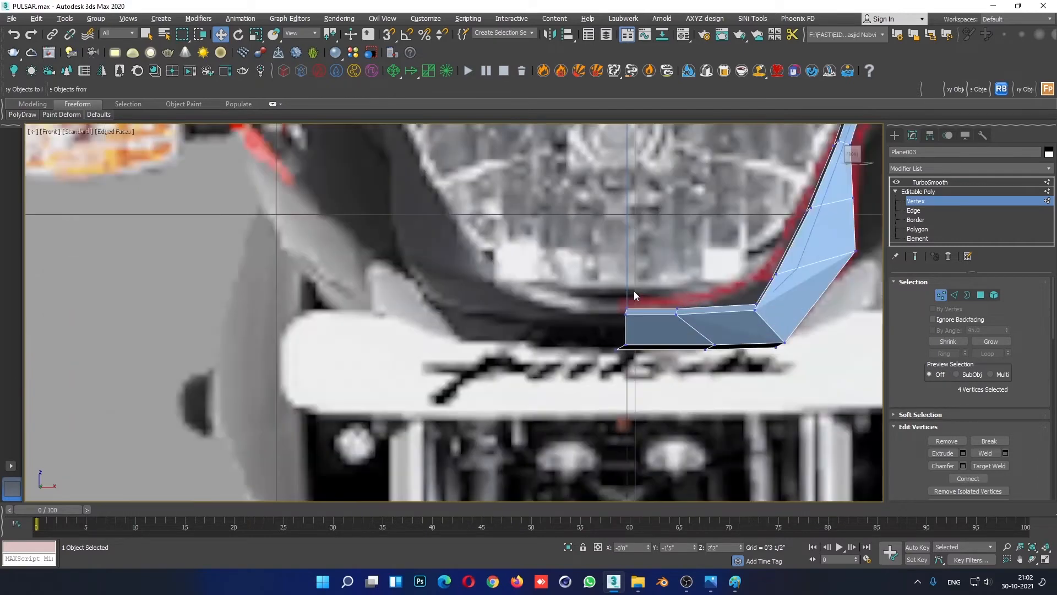
key("r")
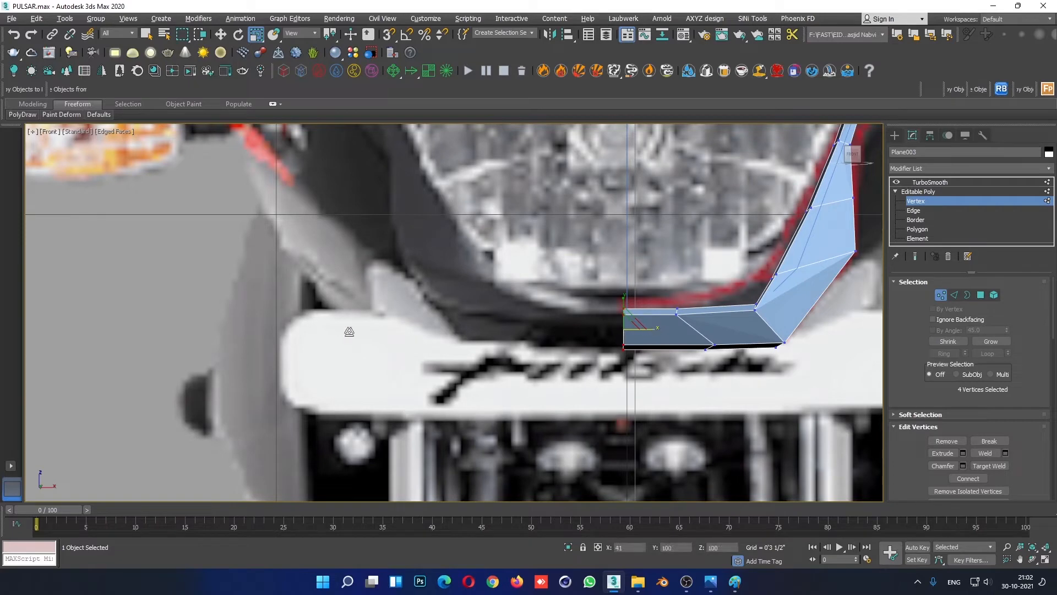
key("w")
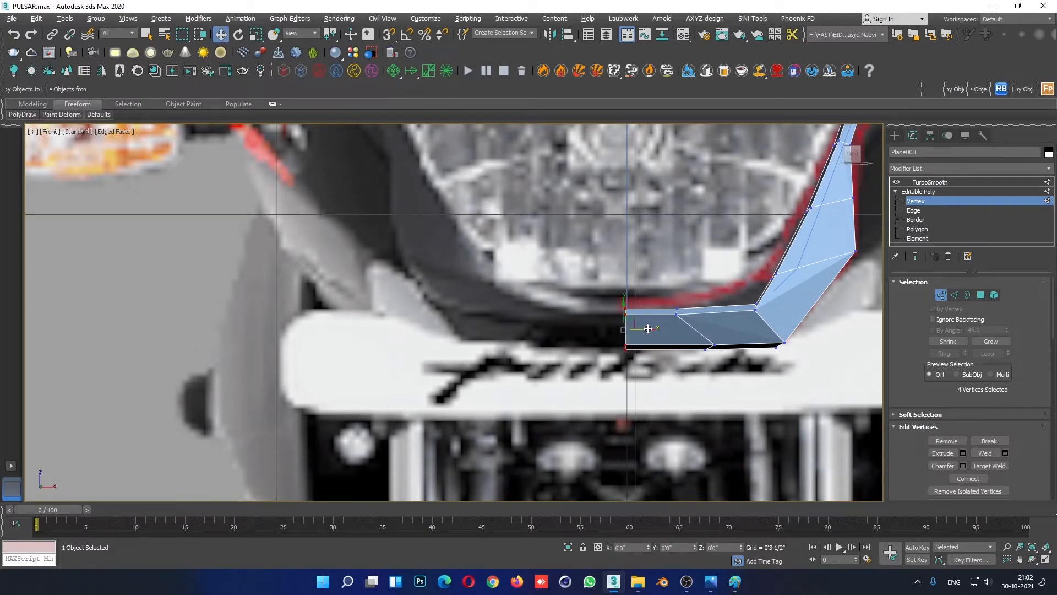
Step: Move the two bottom vertices of the lower strip's second cross-section along X so its edge runs vertically, and deselect them
scroll(594, 260, "down", 5)
scroll(622, 281, "up", 5)
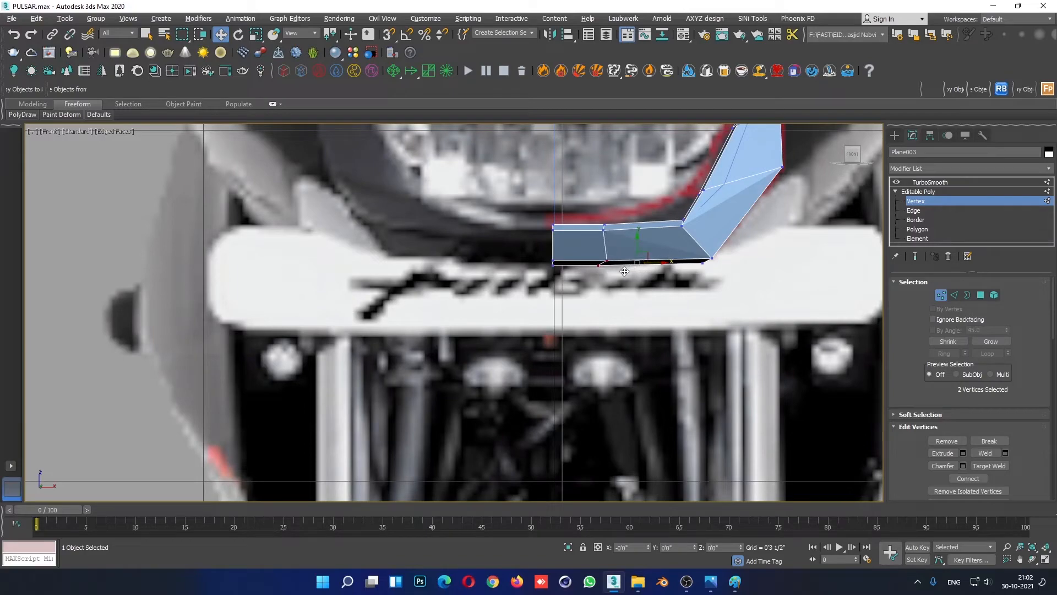
left_click(629, 318)
scroll(629, 318, "down", 4)
Step: Select the full ring of edges across the surround's outer flange in the Perspective view
key("alt+w")
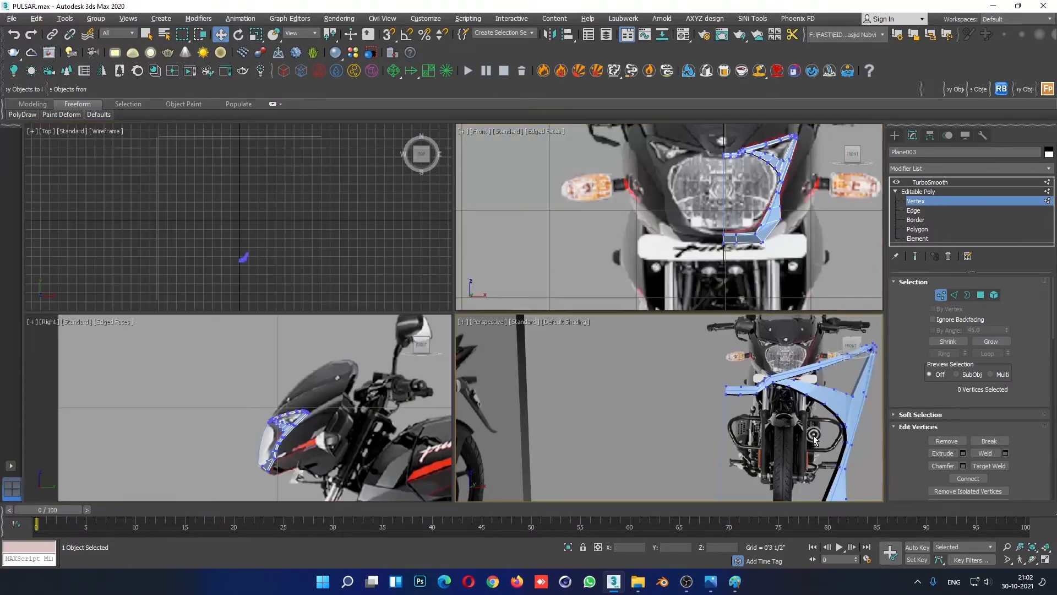
key("alt+w")
mouse_move(702, 391)
middle_mouse_down("alt")
mouse_move(665, 426)
mouse_move(705, 407)
mouse_move(685, 385)
middle_mouse_up("alt")
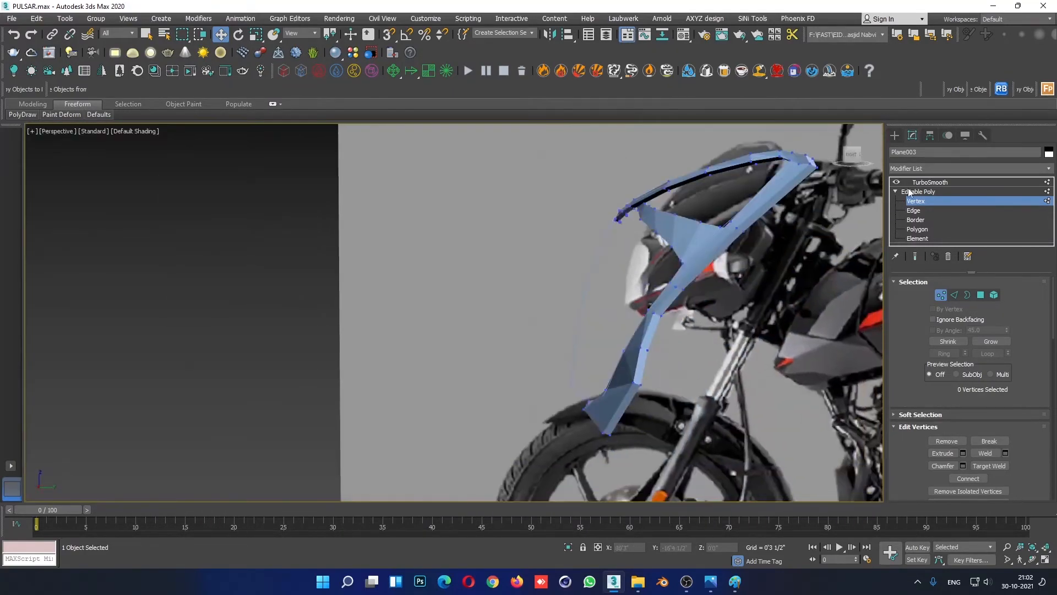
left_click(912, 211)
middle_click_drag(738, 361, 648, 363, "alt")
scroll(648, 363, "up", 3)
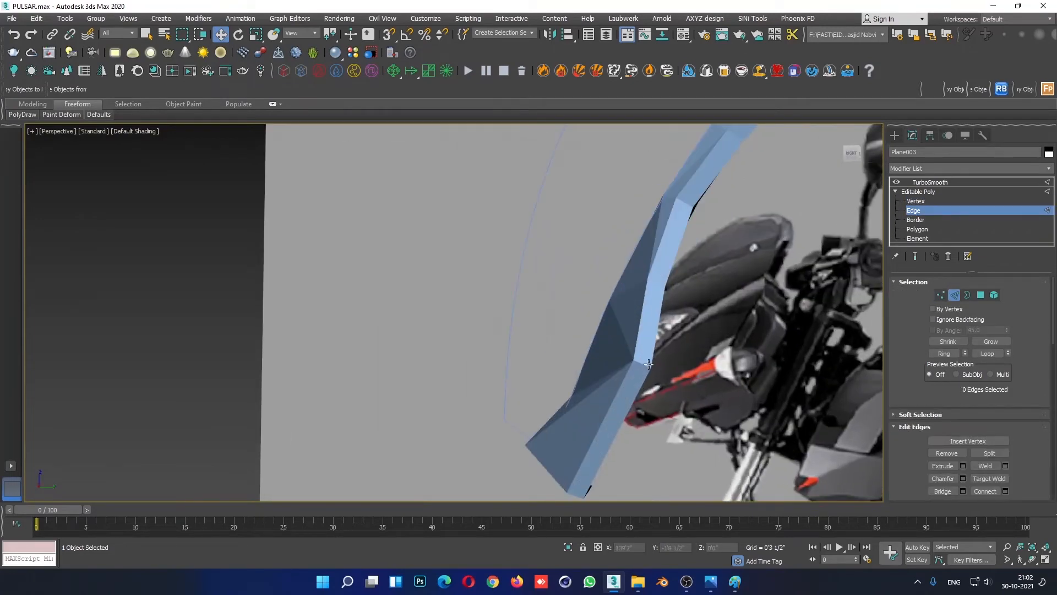
left_click(643, 365)
left_click(943, 353)
scroll(711, 313, "down", 3)
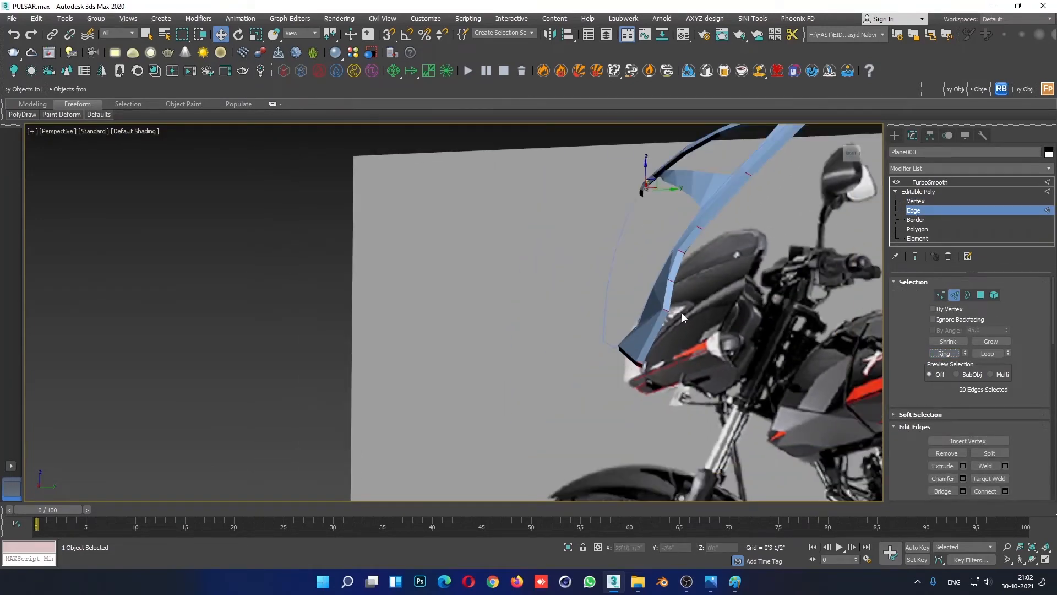
Step: Connect the outer flange's edge ring with 1 segment and a slide of 86 to add a support loop near the front edge
middle_click_drag(682, 313, 639, 392)
key("F4")
middle_click_drag(705, 335, 636, 367, "alt")
scroll(701, 296, "up", 3)
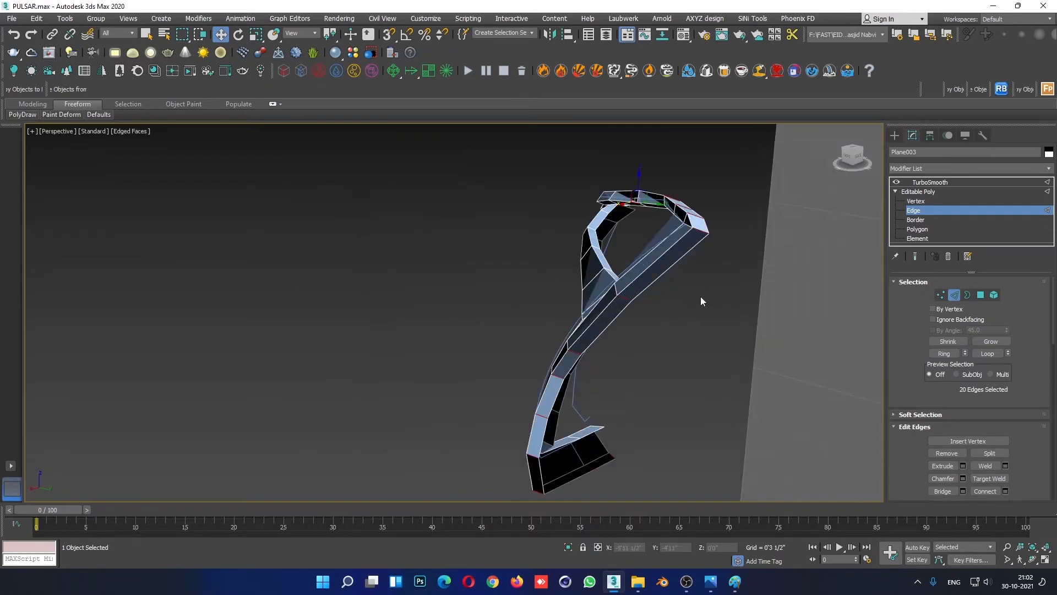
mouse_move(700, 296)
middle_mouse_down("alt")
mouse_move(691, 266)
mouse_move(703, 252)
middle_mouse_up("alt")
right_click(703, 252)
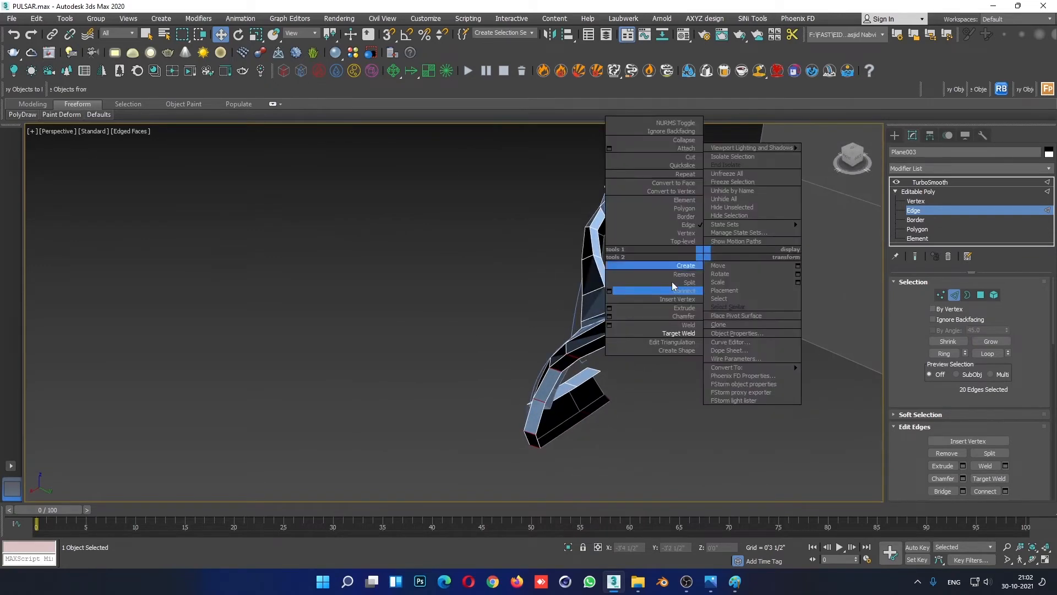
left_click(609, 291)
scroll(614, 303, "up", 4)
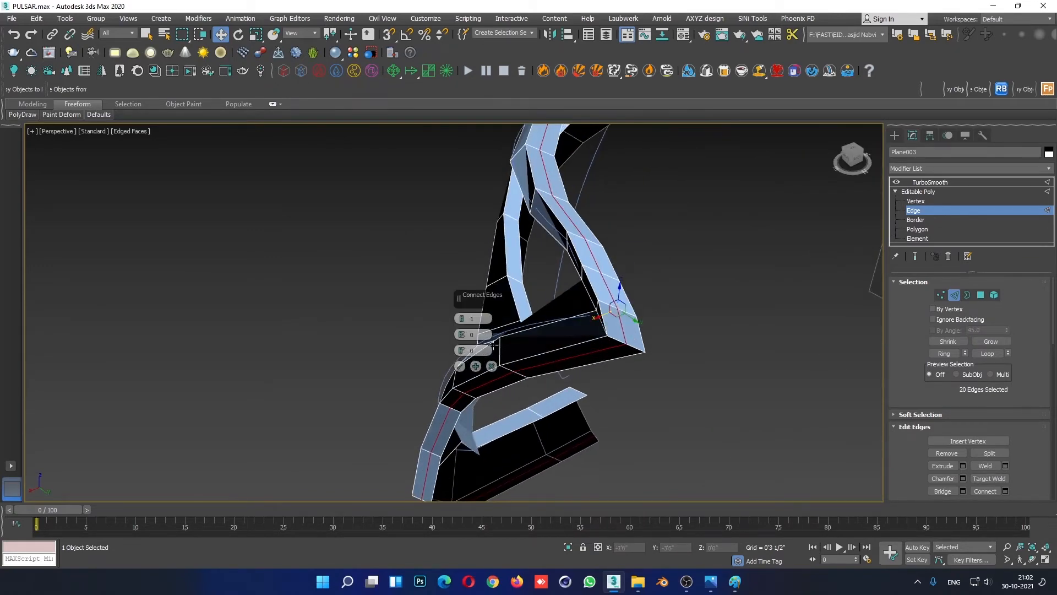
left_click_drag(460, 367, 460, 156)
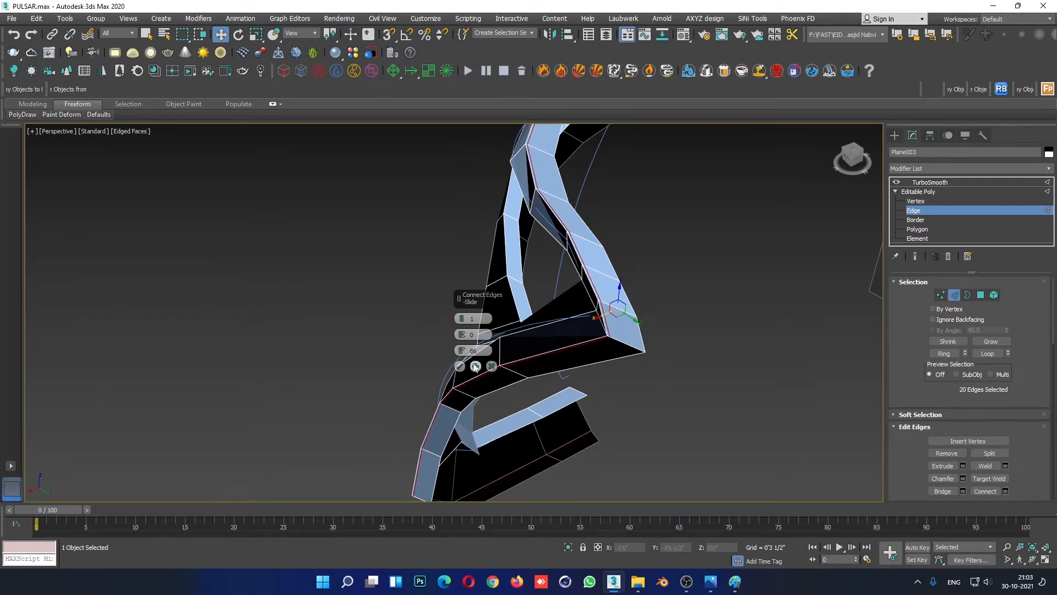
left_click(459, 367)
Step: Deselect the mesh and examine the smoothed surround with edged faces turned off
mouse_move(473, 374)
middle_mouse_down("alt")
mouse_move(619, 390)
mouse_move(692, 381)
mouse_move(655, 379)
mouse_move(663, 368)
mouse_move(600, 382)
mouse_move(731, 355)
mouse_move(669, 392)
middle_mouse_up("alt")
left_click(918, 193)
left_click(754, 396)
key("F4")
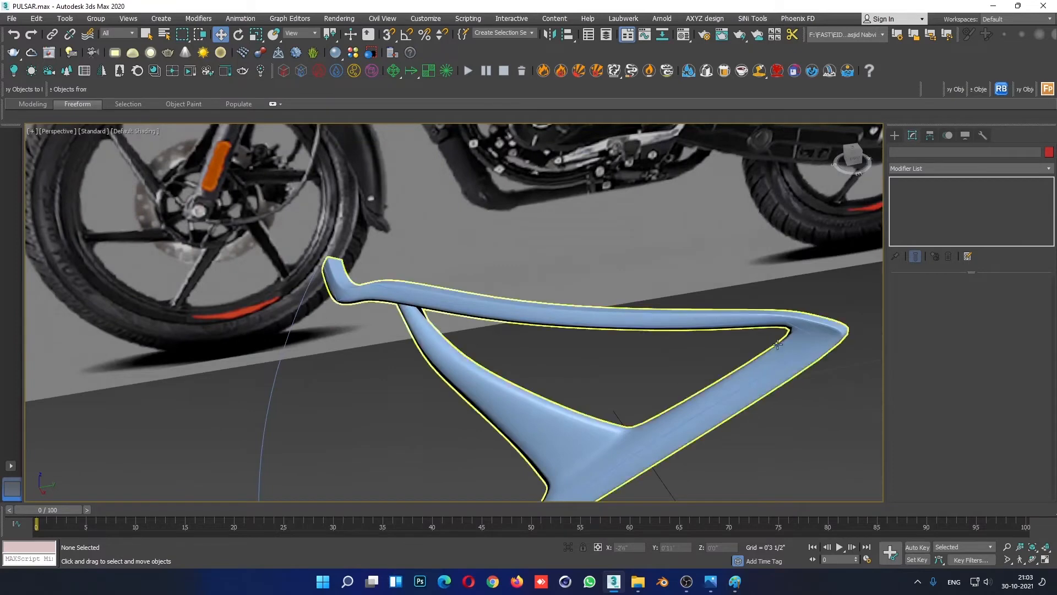
middle_click_drag(567, 342, 829, 356, "alt")
Step: Connect the edge ring across the flange along the branch's lower curve and lower strip with 1 segment and a slide of -85
left_click(830, 334)
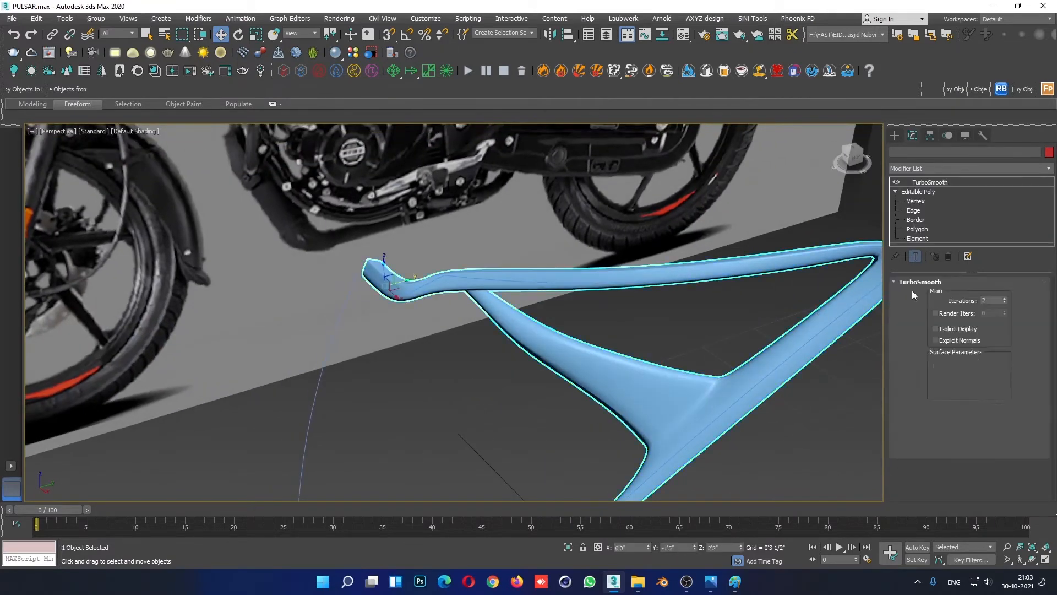
left_click(914, 211)
mouse_move(656, 371)
middle_mouse_down("alt")
mouse_move(625, 387)
mouse_move(675, 325)
mouse_move(678, 373)
mouse_move(657, 389)
mouse_move(748, 346)
mouse_move(777, 387)
mouse_move(719, 302)
middle_mouse_up("alt")
key("F4")
left_click(945, 353)
right_click(719, 302)
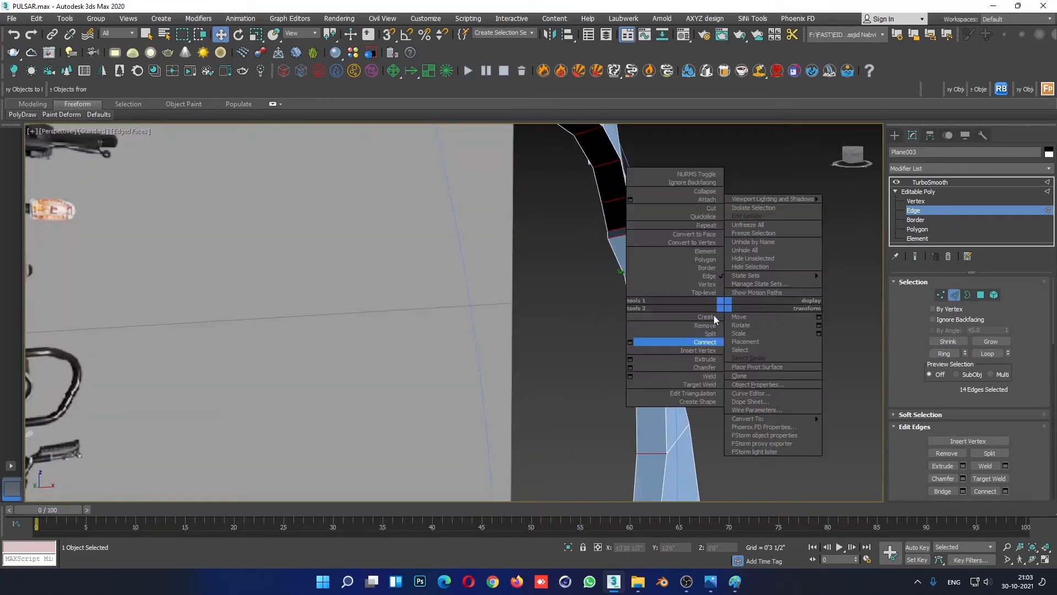
left_click(630, 342)
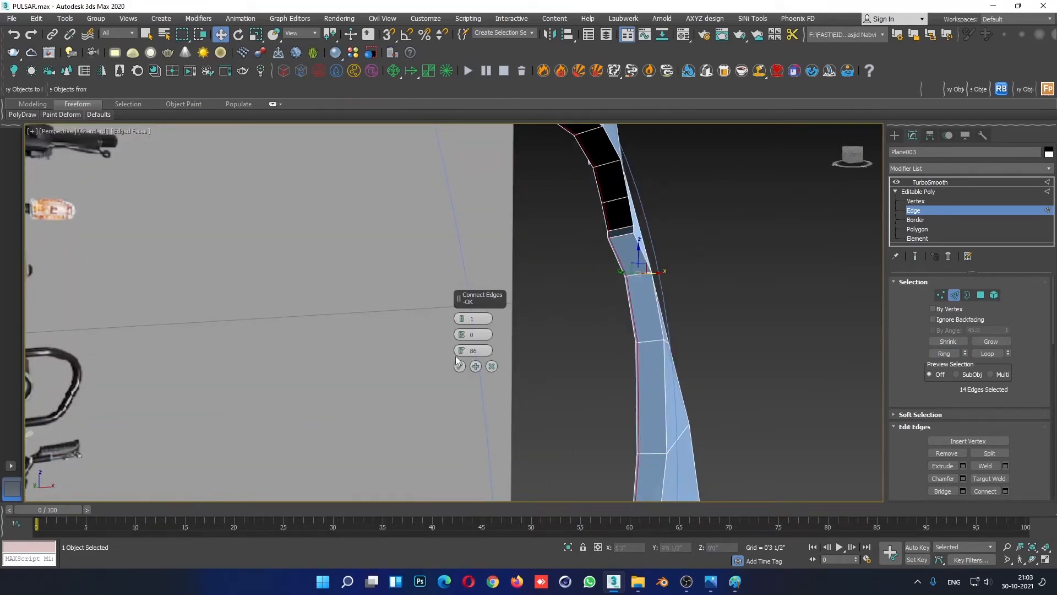
left_click_drag(462, 350, 522, 116)
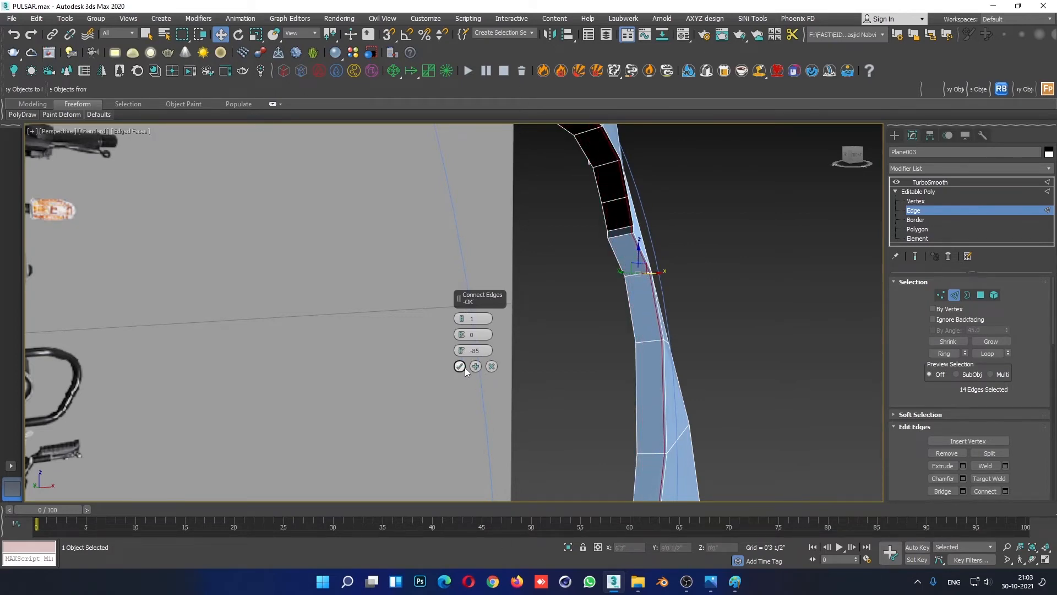
left_click(464, 368)
Step: Connect the edge ring across the inner flange beneath the upper strip with 1 segment and a slide of -85
middle_click_drag(722, 246, 542, 236, "alt")
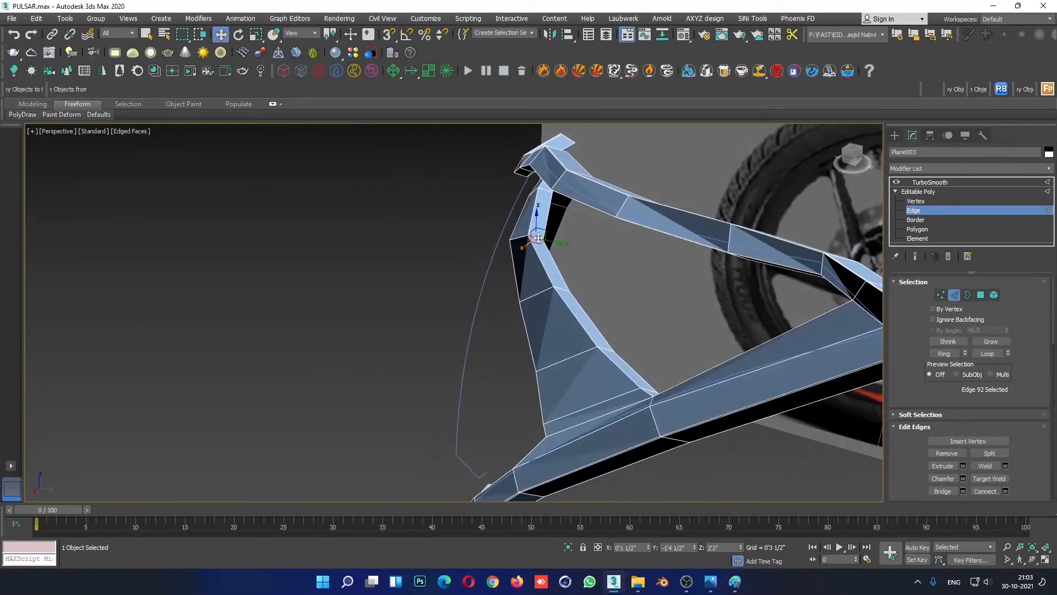
left_click(944, 354)
right_click(578, 245)
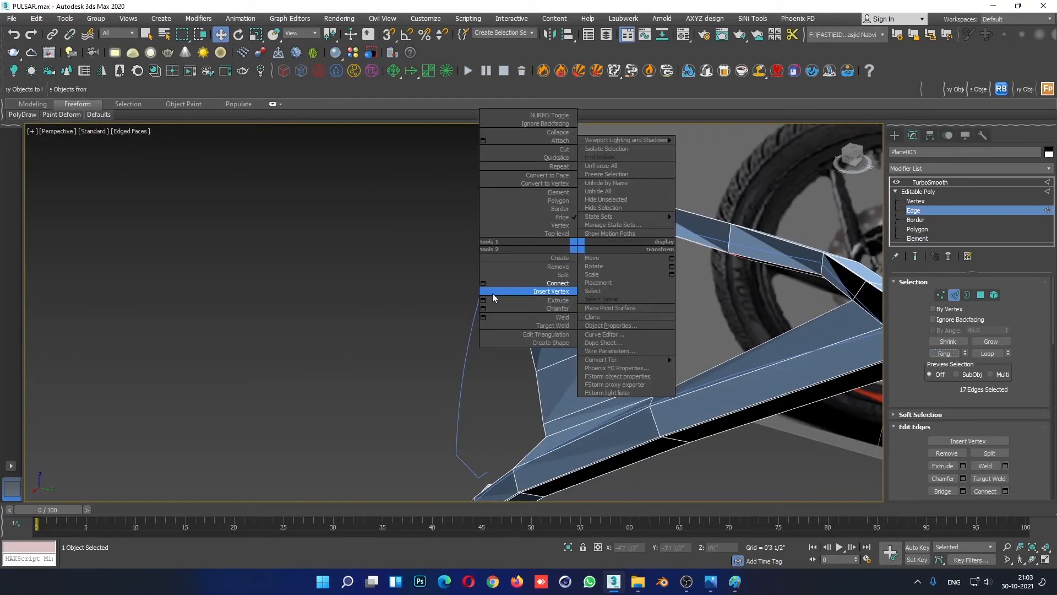
left_click(484, 284)
middle_click_drag(483, 285, 434, 404, "alt")
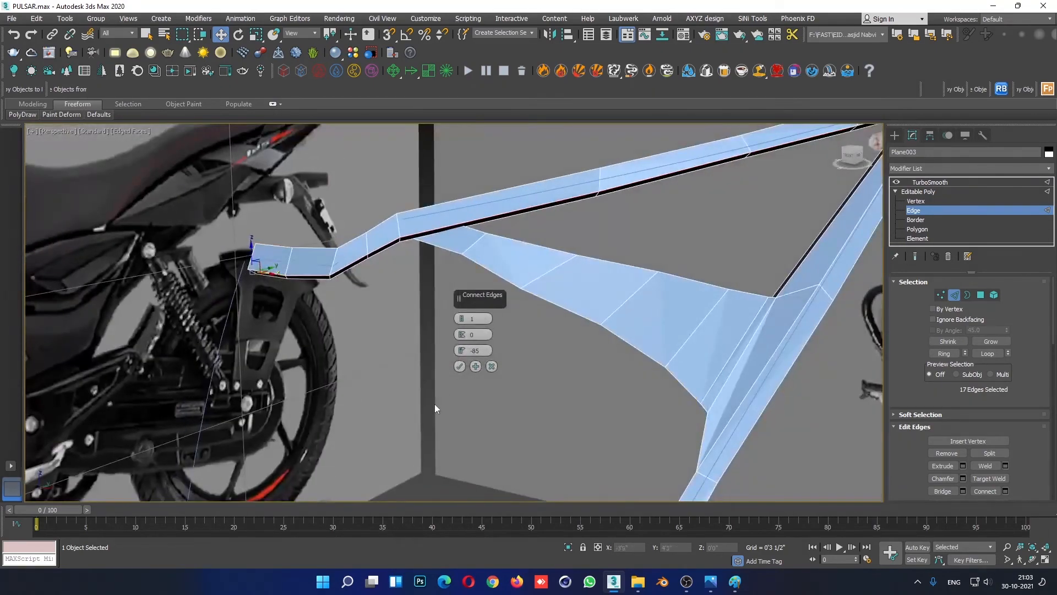
left_click(460, 367)
Step: Deselect the mesh and examine the smoothed surround's upper outer corner with edged faces turned off
key("alt+q")
middle_click_drag(677, 325, 594, 309, "alt")
key("alt+q")
left_click(943, 183)
left_click(737, 275)
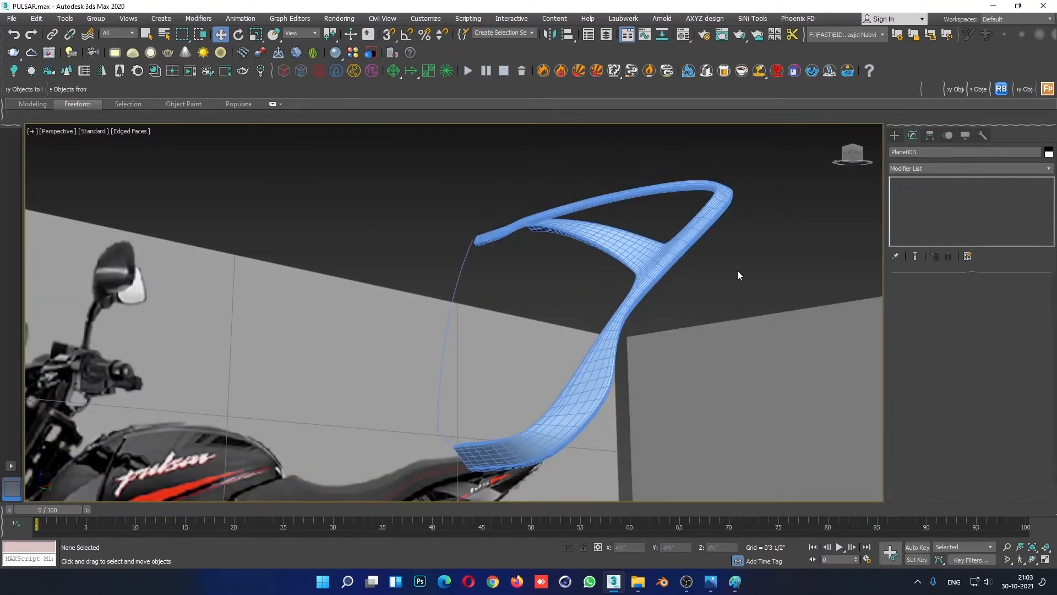
middle_click_drag(738, 271, 729, 367, "alt")
key("F4")
scroll(715, 269, "up", 3)
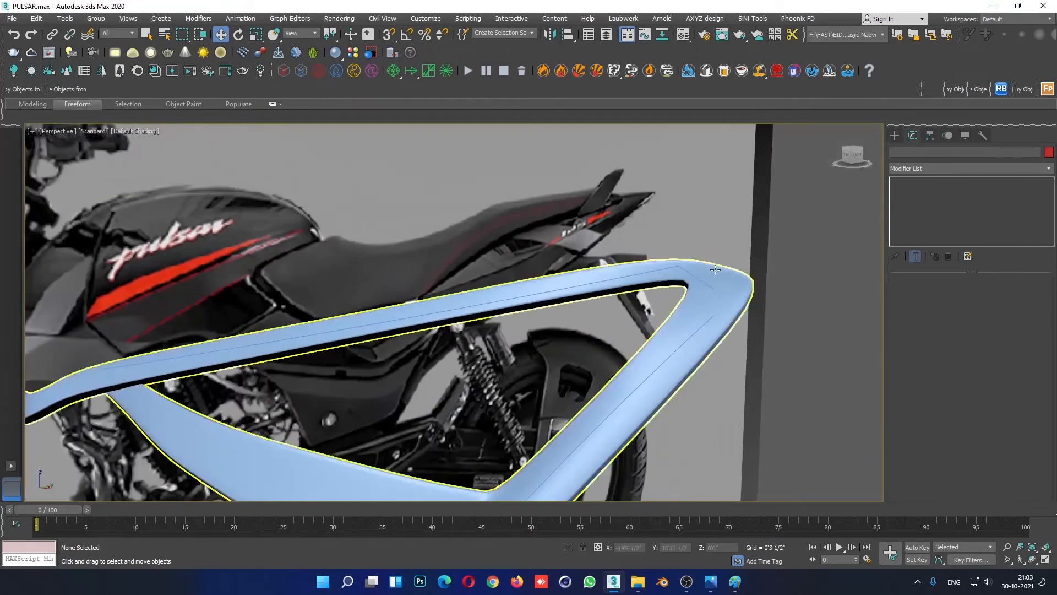
scroll(715, 270, "up", 2)
left_click(787, 308)
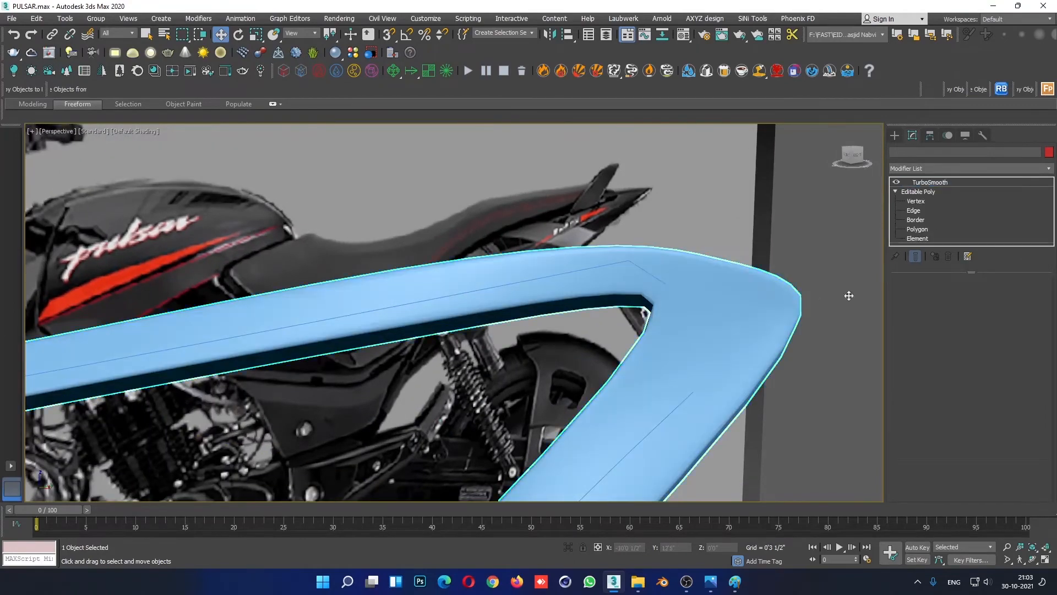
Step: Connect the edge ring running along the diagonal bar with 1 segment, sliding the new loop close to the upper outer corner
left_click(914, 210)
key("F4")
middle_click_drag(827, 246, 698, 349, "alt")
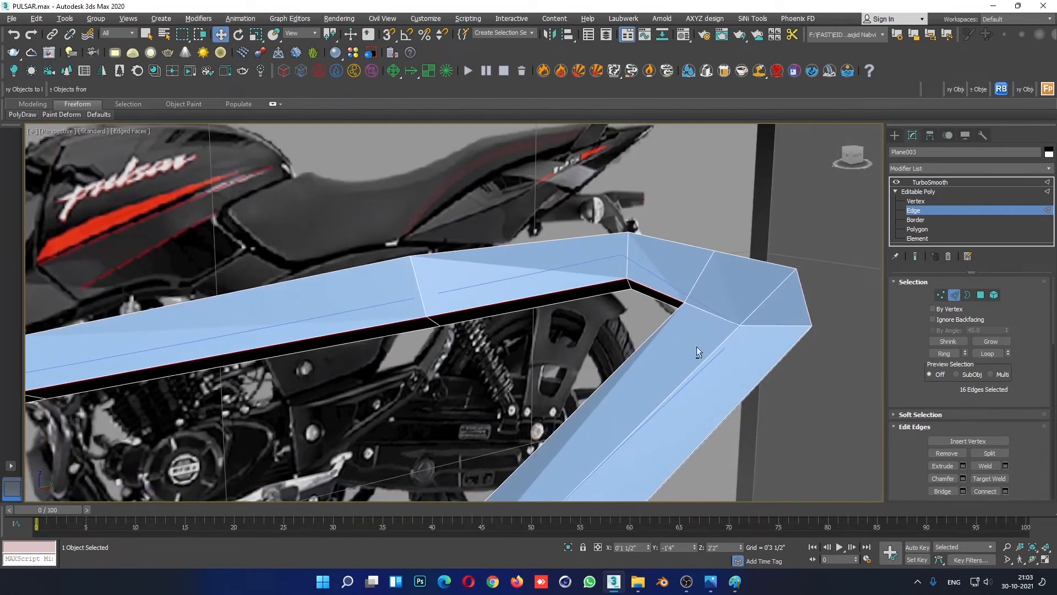
left_click(664, 323)
left_click(945, 353)
right_click(759, 259)
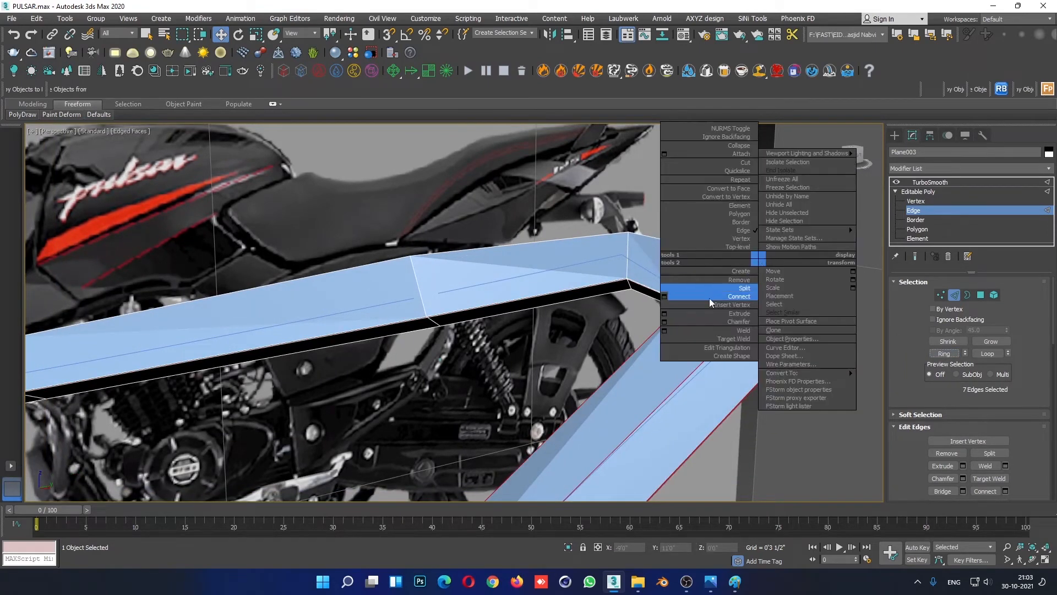
left_click(670, 298)
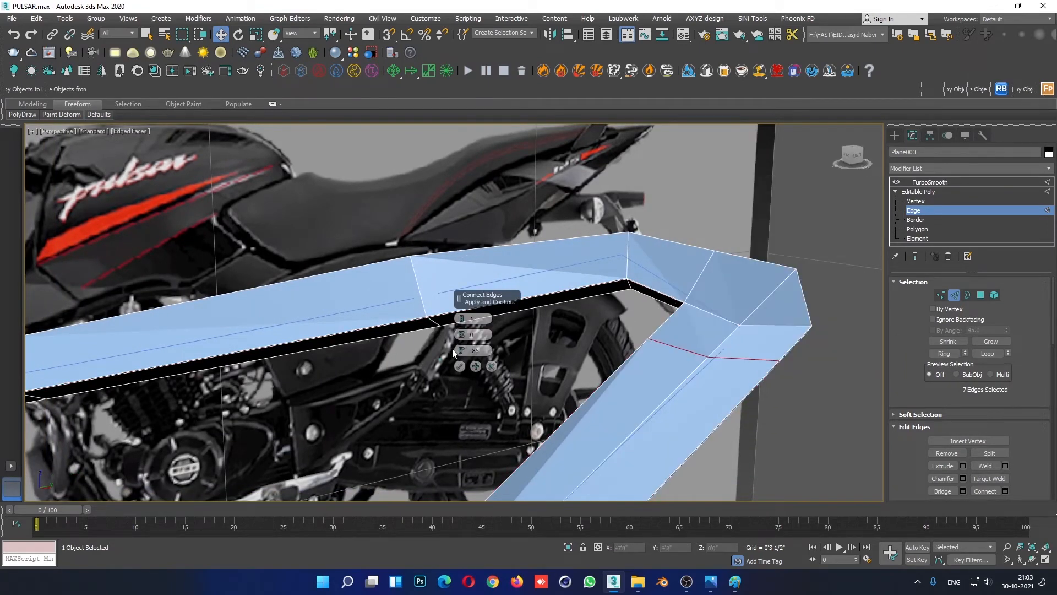
left_click_drag(461, 350, 475, 372)
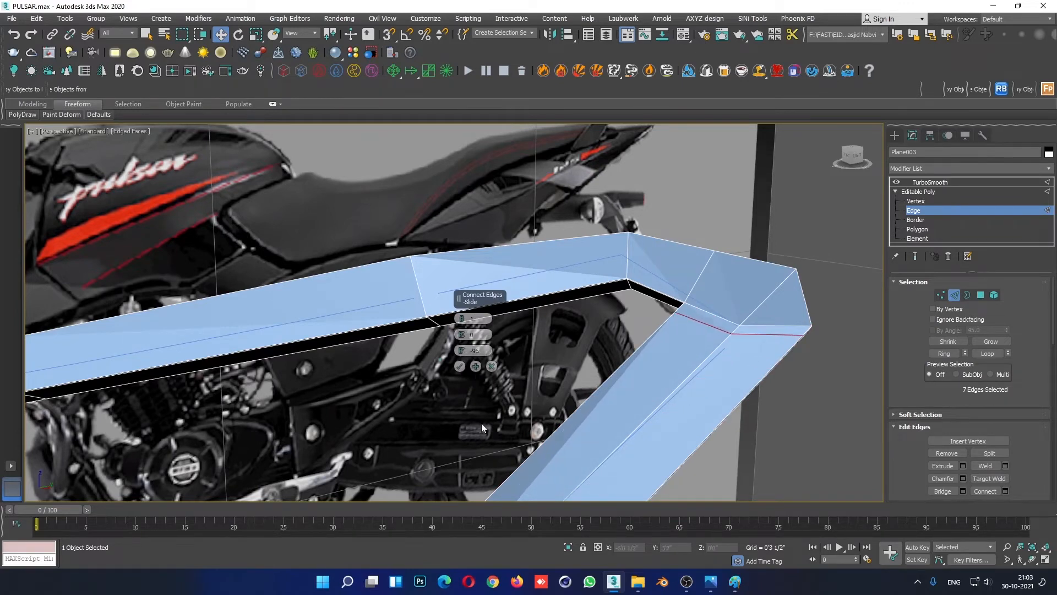
left_click(459, 367)
Step: Select the two vertices at the middle of the new corner loop and raise them slightly in the Right view
middle_click_drag(460, 368, 570, 362, "alt")
left_click(918, 193)
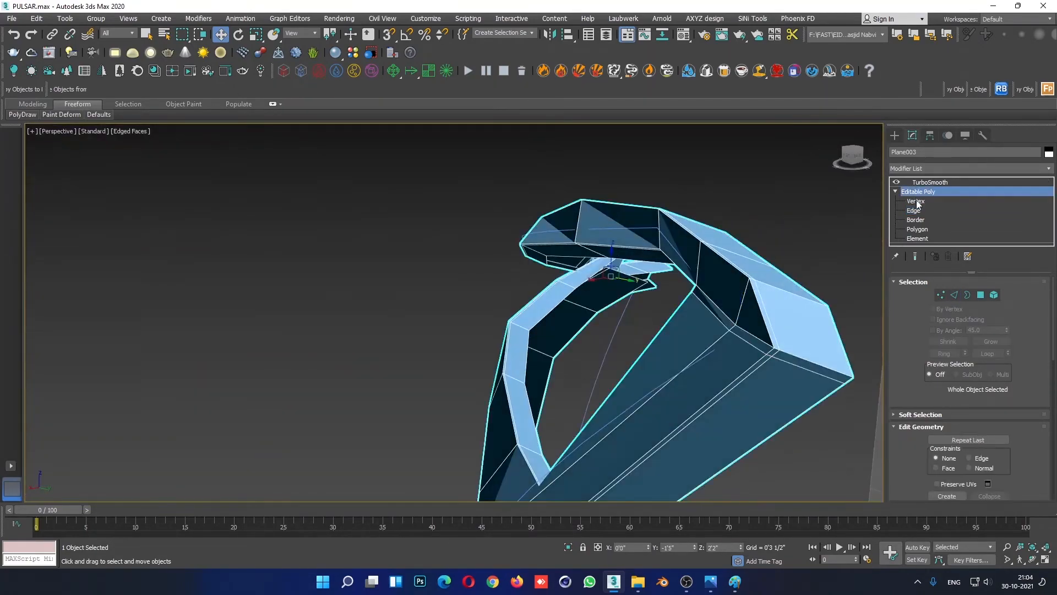
left_click(916, 201)
left_click_drag(748, 311, 723, 333)
middle_click_drag(708, 350, 748, 344, "alt")
left_click_drag(760, 329, 770, 328)
middle_click_drag(792, 371, 736, 325, "alt")
key("alt+w")
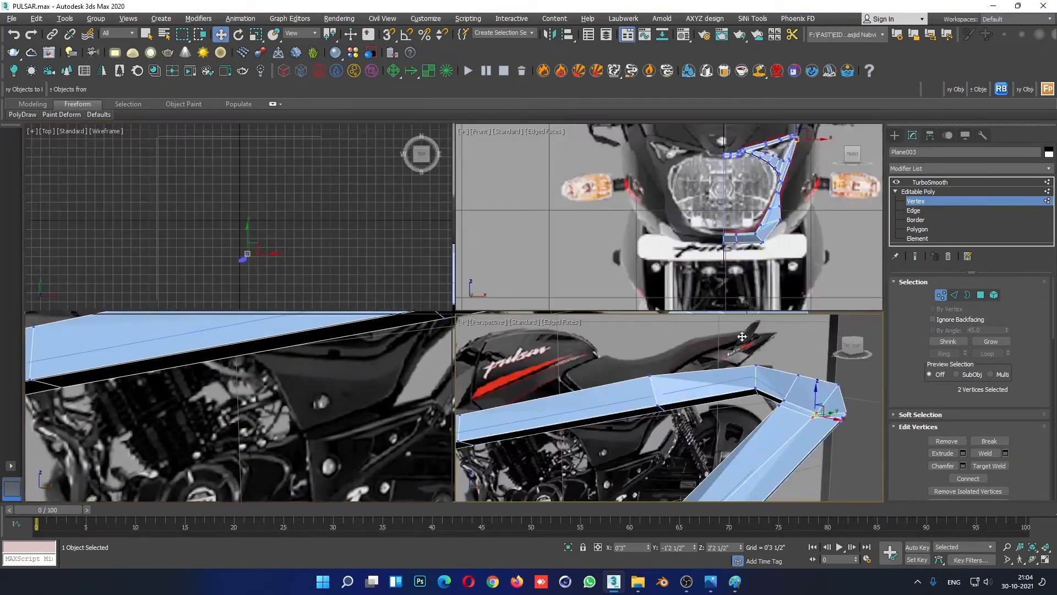
right_click(353, 377)
key("alt+w")
scroll(626, 340, "up", 5)
scroll(793, 267, "up", 8)
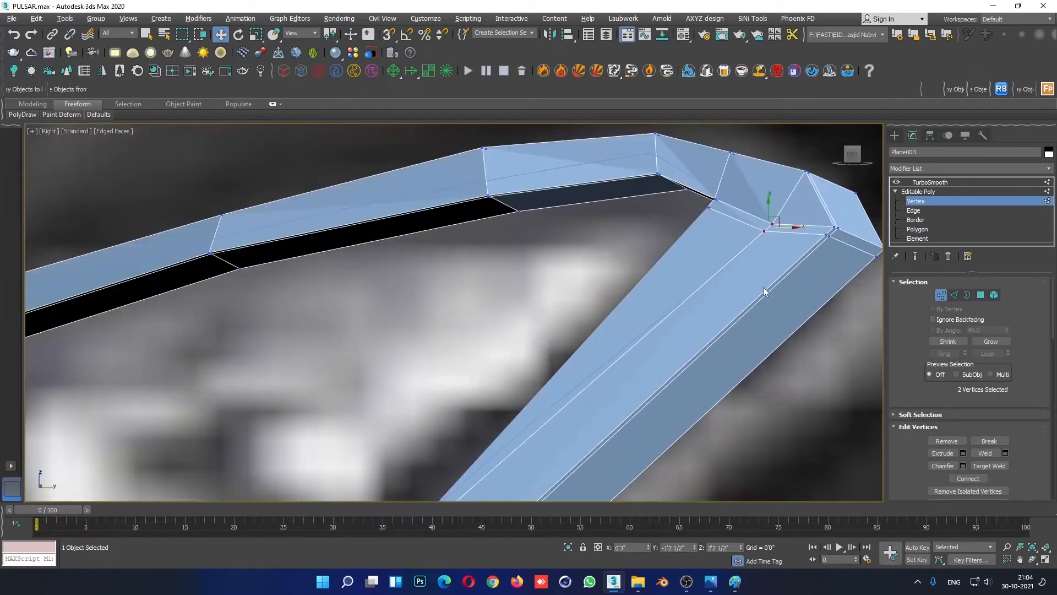
left_click_drag(769, 208, 770, 188)
Step: Return to the Perspective view, leave vertex editing and examine the smoothed corner without edged faces
key("alt+w")
right_click(714, 399)
key("alt+w")
mouse_move(714, 402)
middle_mouse_down("alt")
mouse_move(783, 355)
mouse_move(746, 335)
middle_mouse_up("alt")
key("1")
left_click(771, 242)
key("F4")
scroll(767, 319, "down", 4)
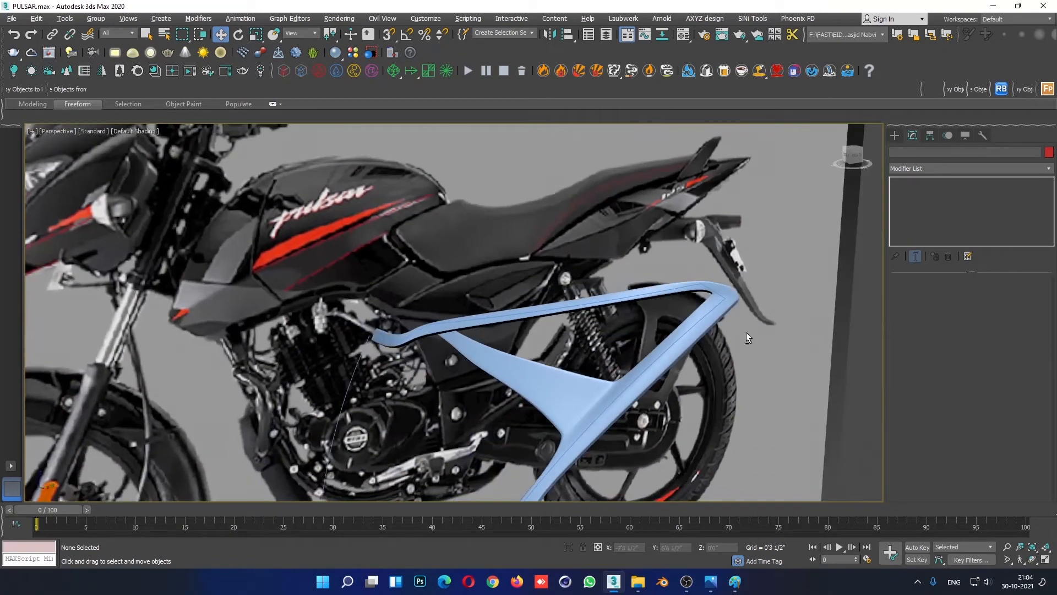
scroll(540, 308, "up", 2)
Step: Switch to Photos to study the headlight surround in reference photo 3699887.jpg, and return to 3ds Max
mouse_move(735, 581)
left_click(734, 537)
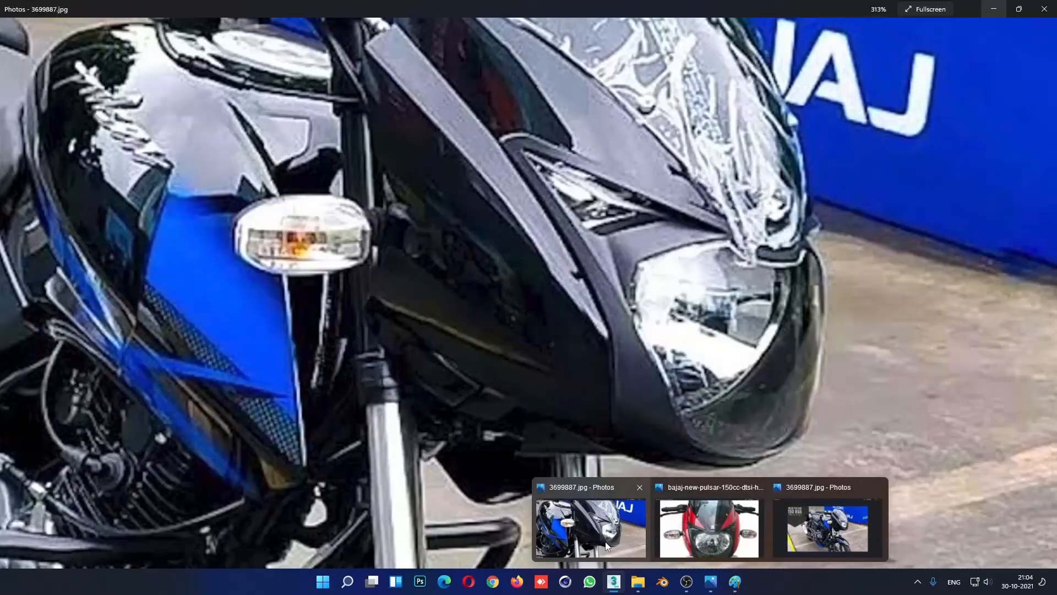
left_click(606, 541)
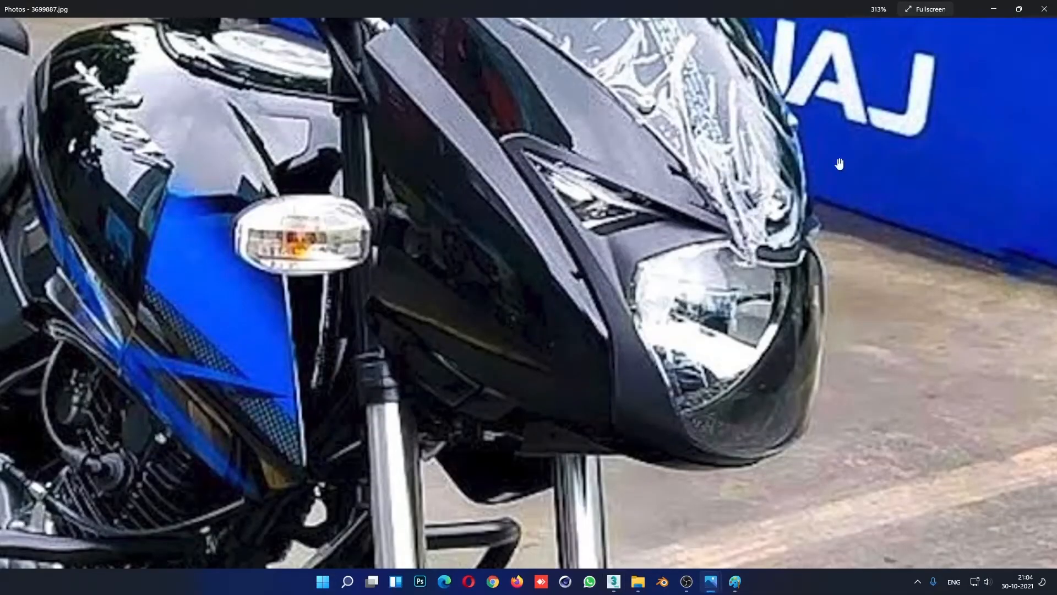
left_click(996, 9)
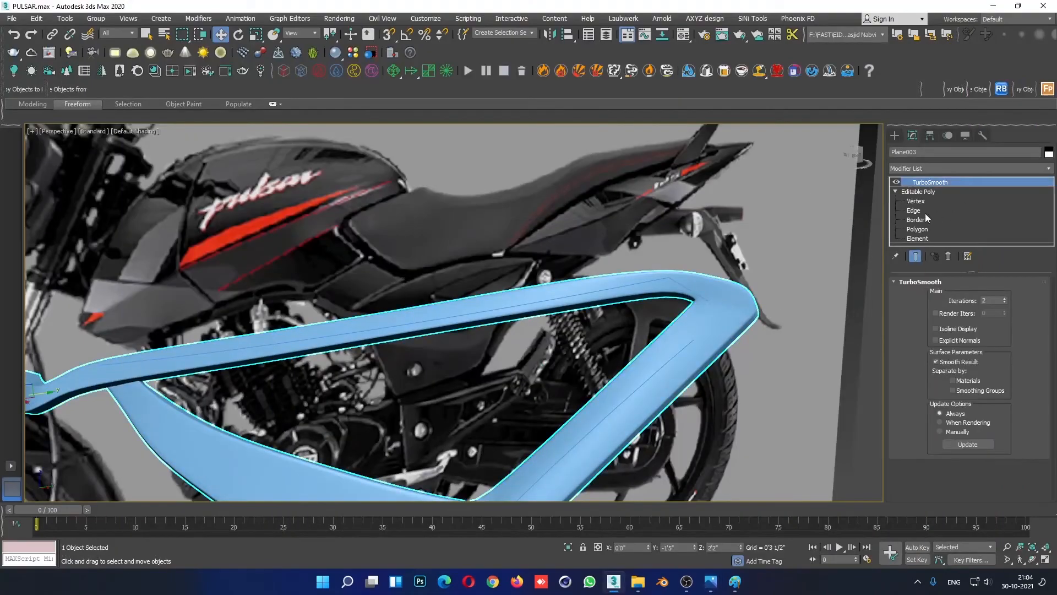
Step: In the Right view, move two rear flange vertices beneath the upper strip near the corner closer to the strip's front edge
left_click(924, 211)
key("F4")
scroll(688, 294, "up", 2)
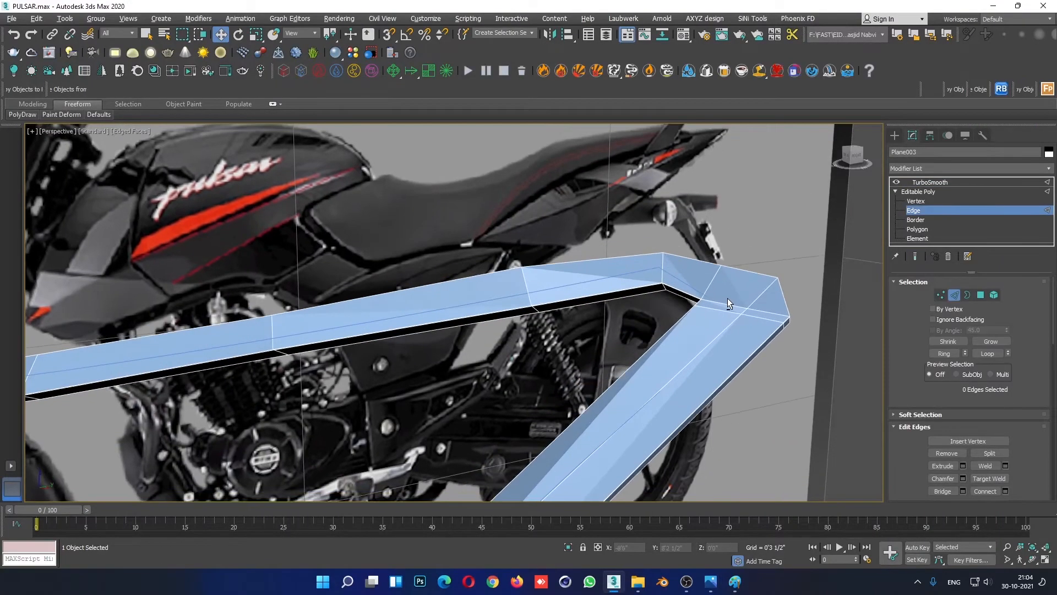
left_click(918, 201)
key("alt+w")
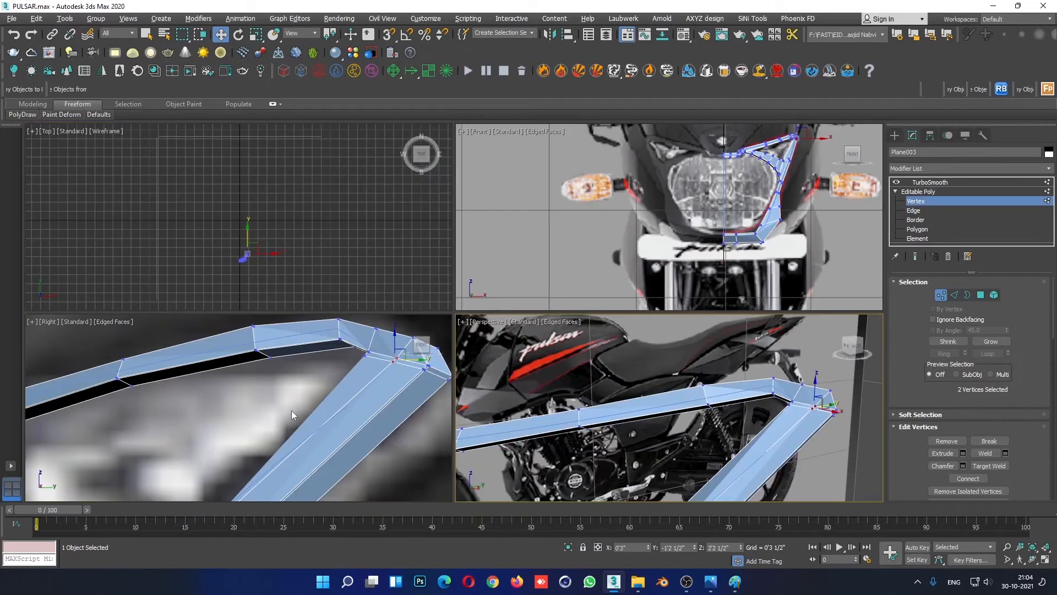
right_click(292, 413)
key("alt+w")
middle_click_drag(676, 259, 609, 352)
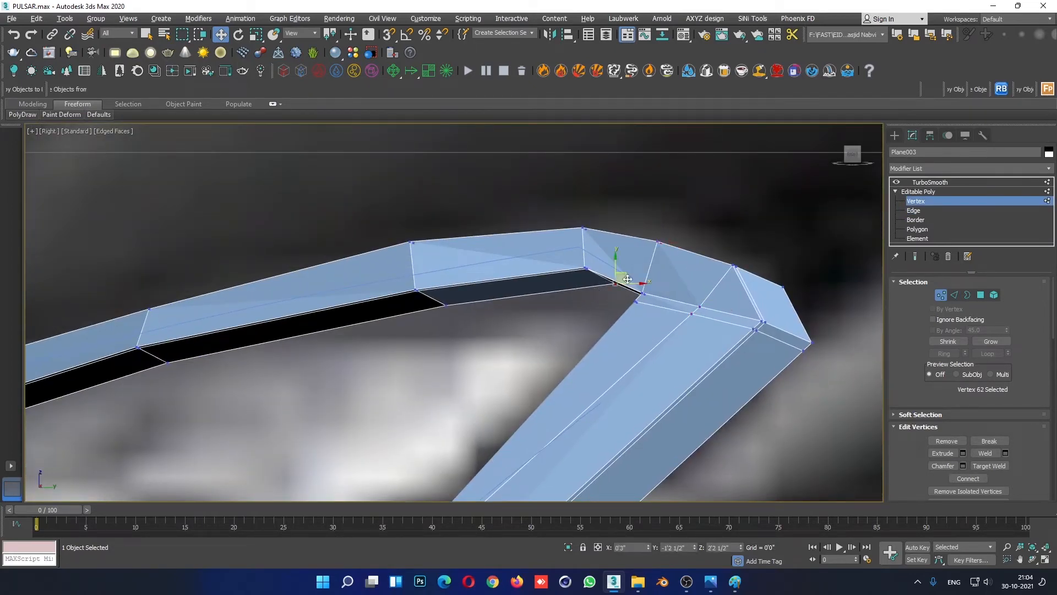
left_click_drag(628, 279, 604, 269)
left_click(445, 303)
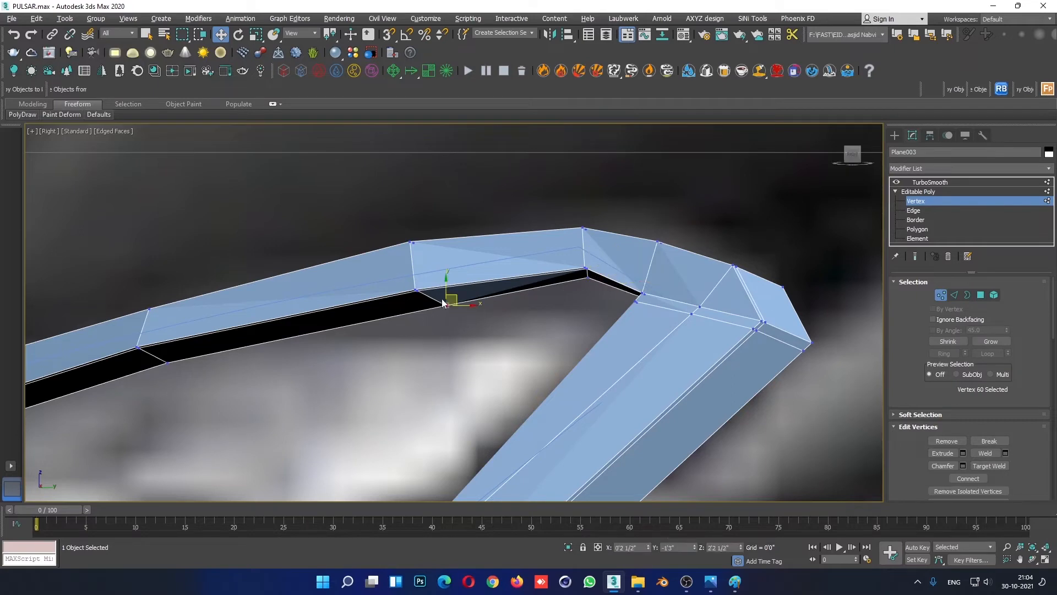
left_click_drag(458, 296, 434, 285)
left_click(204, 421)
Step: Move the next rear flange vertex closer to the front edge and shift the strip's top-edge vertices to straighten its cross edges
middle_click_drag(193, 426, 587, 339)
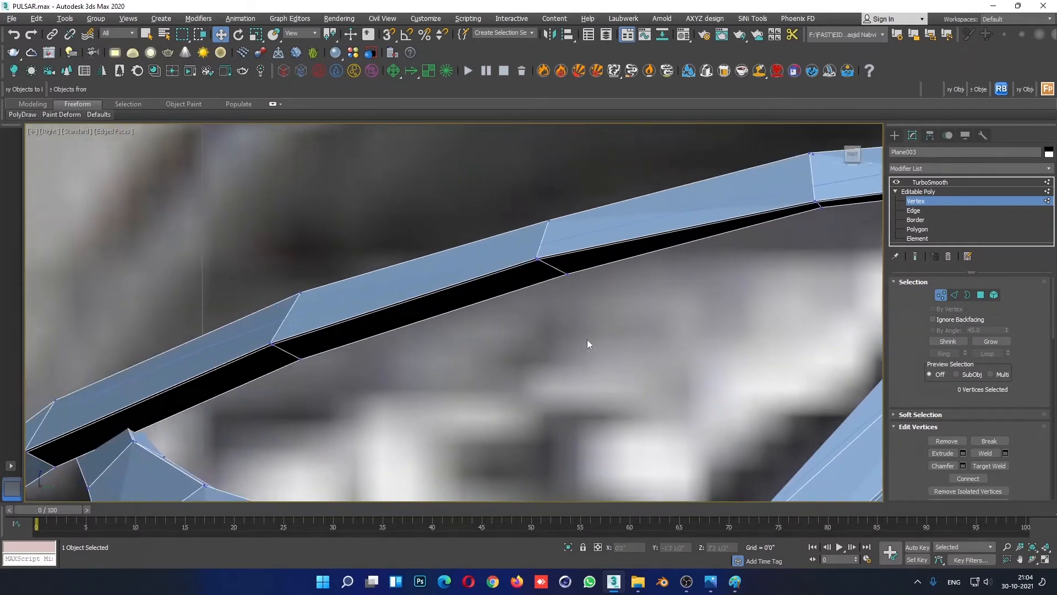
scroll(587, 340, "down", 3)
left_click_drag(538, 333, 571, 281)
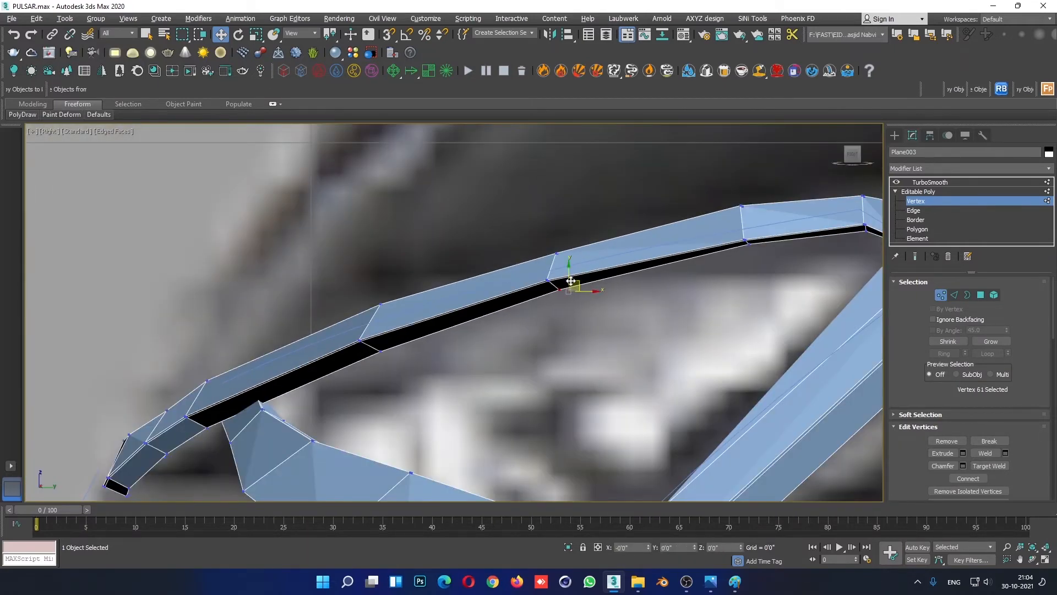
left_click_drag(520, 212, 567, 255)
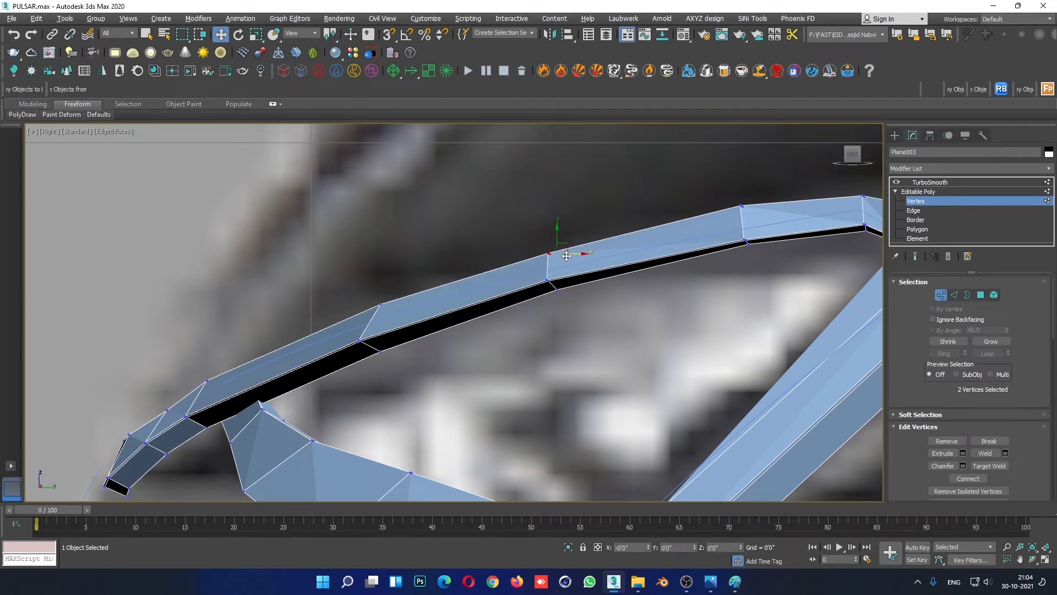
left_click_drag(399, 307, 380, 308)
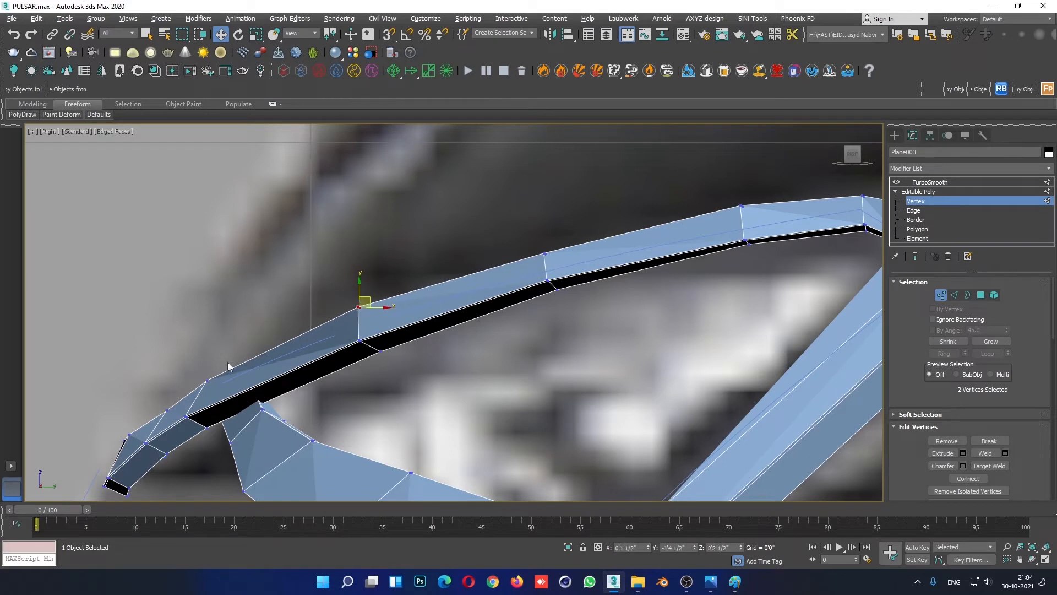
middle_click_drag(228, 364, 322, 254)
left_click_drag(372, 290, 354, 300)
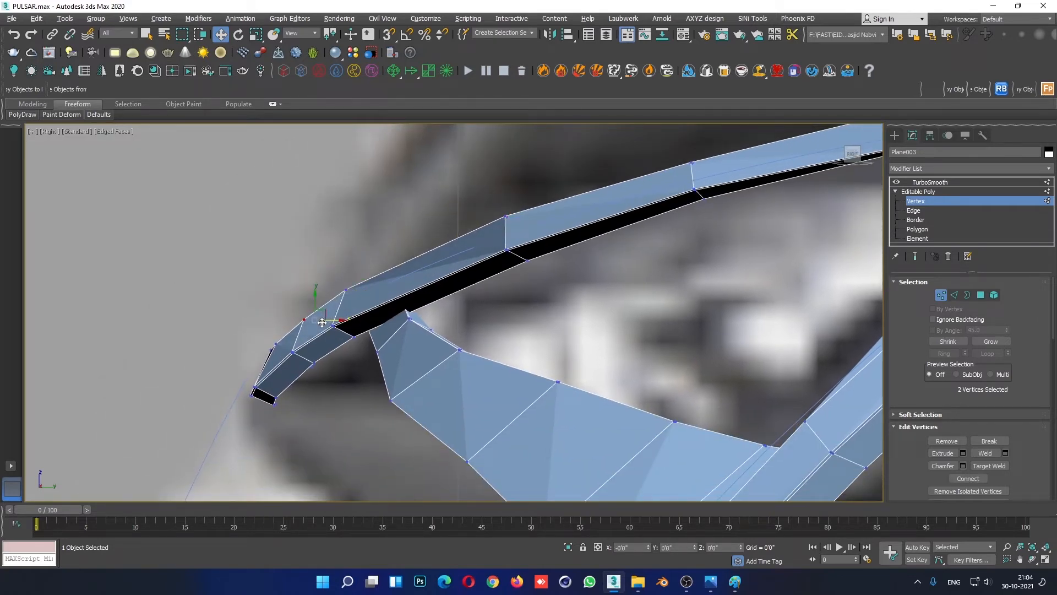
left_click(318, 377)
Step: Move the rear flange vertex beneath the strip's next bend toward the front edge, narrowing the flange there
scroll(447, 316, "down", 3)
scroll(551, 303, "up", 2)
middle_click_drag(510, 302, 521, 308)
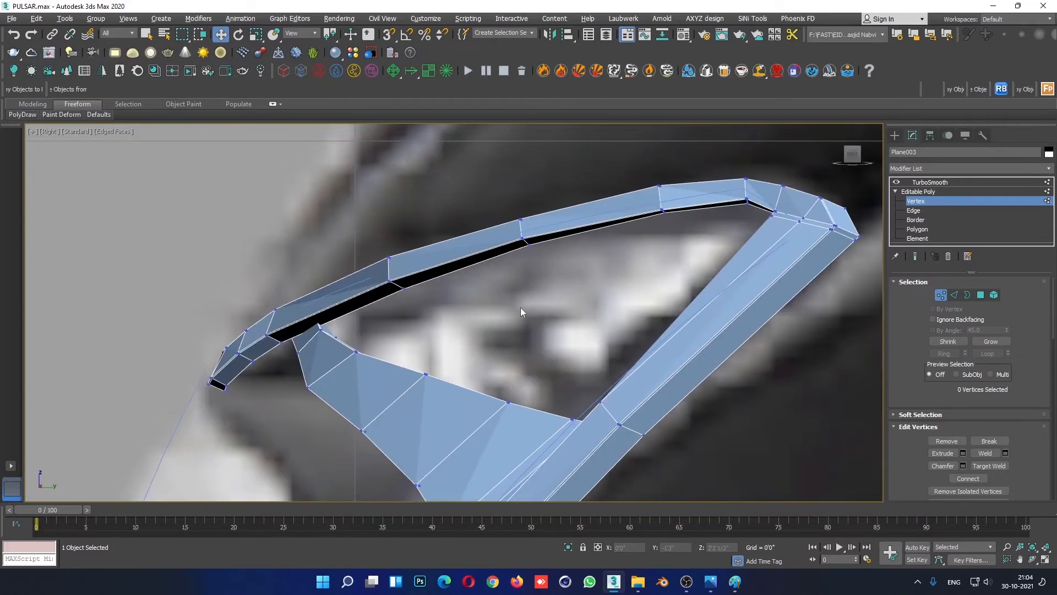
left_click(425, 288)
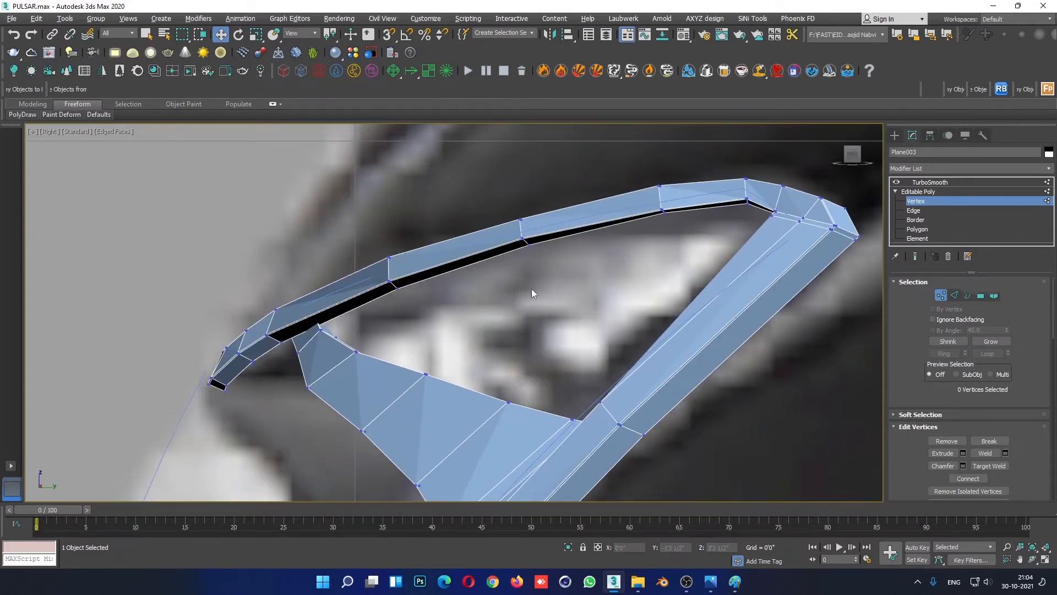
scroll(531, 288, "down", 5)
scroll(703, 248, "up", 5)
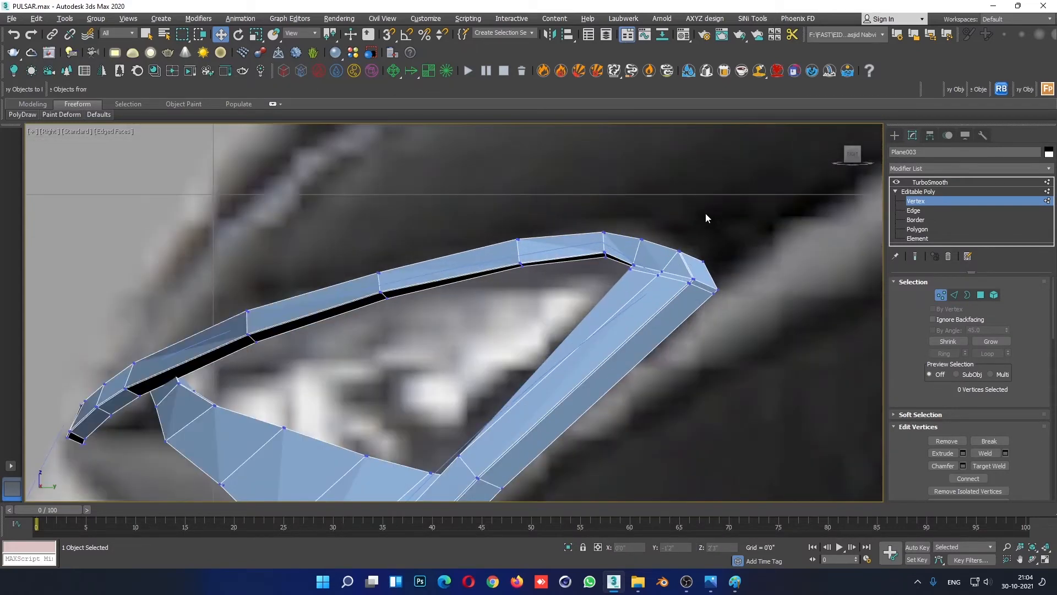
Step: Deselect the mesh and examine the whole smoothed surround in the Right and Perspective views without edged faces
left_click(933, 191)
left_click(701, 160)
key("F4")
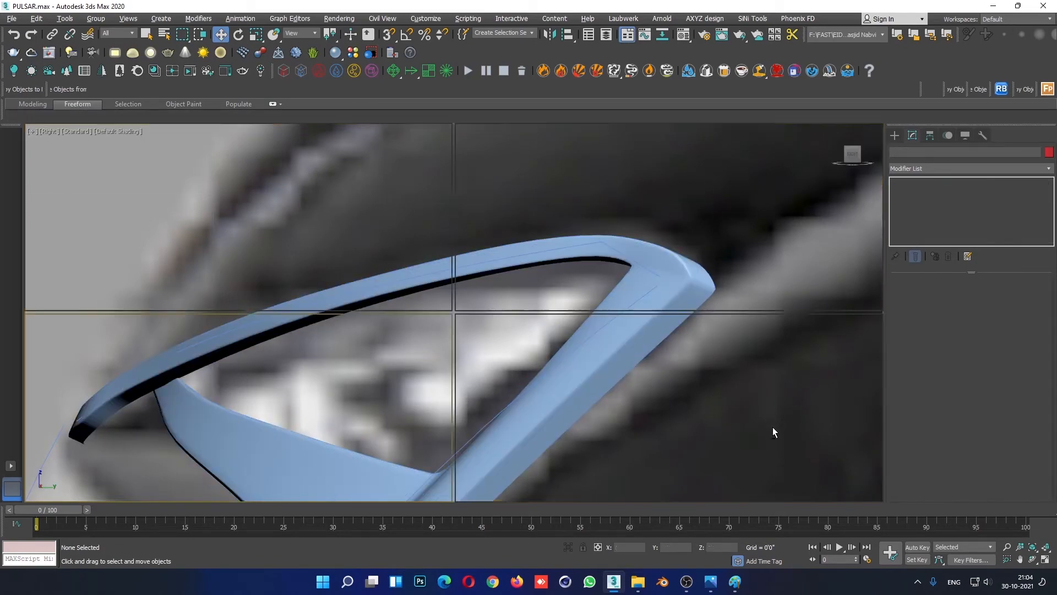
key("alt+w")
scroll(768, 415, "down", 2)
key("alt+w")
scroll(768, 415, "down", 2)
middle_click_drag(684, 410, 669, 356, "alt")
scroll(659, 358, "down", 2)
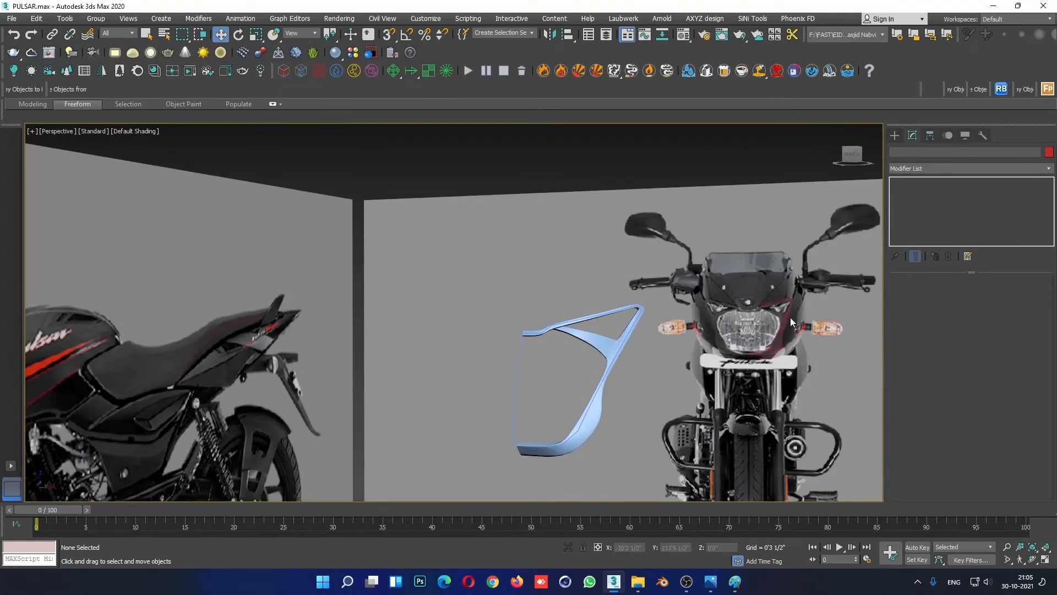
middle_click_drag(642, 430, 608, 439, "alt")
scroll(606, 354, "up", 5)
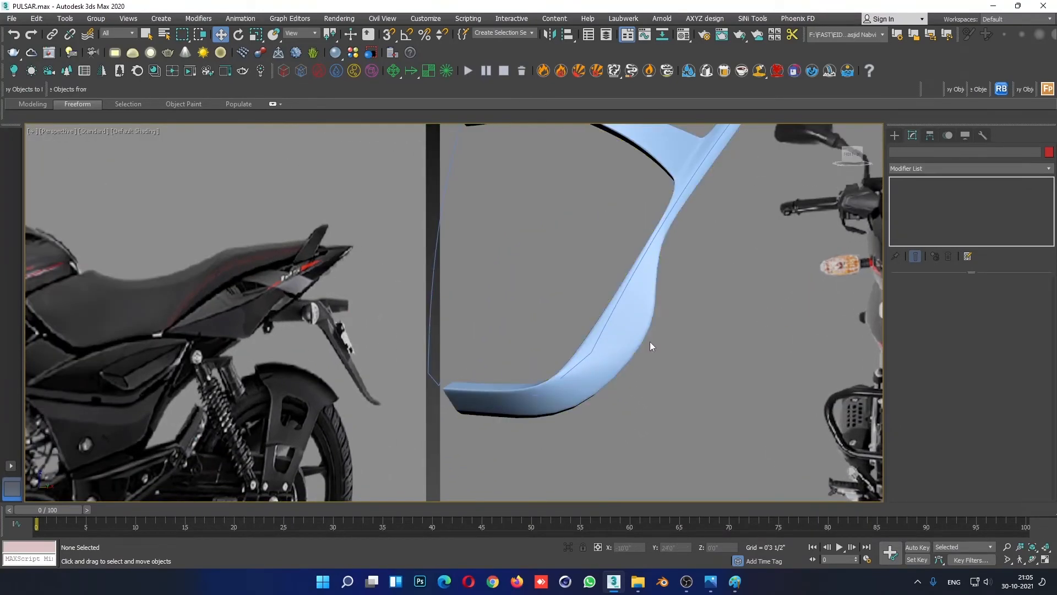
Step: Delete the surround mesh in the Front view to inspect the red reference outline beneath it, and undo the deletion
key("alt+w")
key("alt+w")
scroll(567, 370, "up", 3)
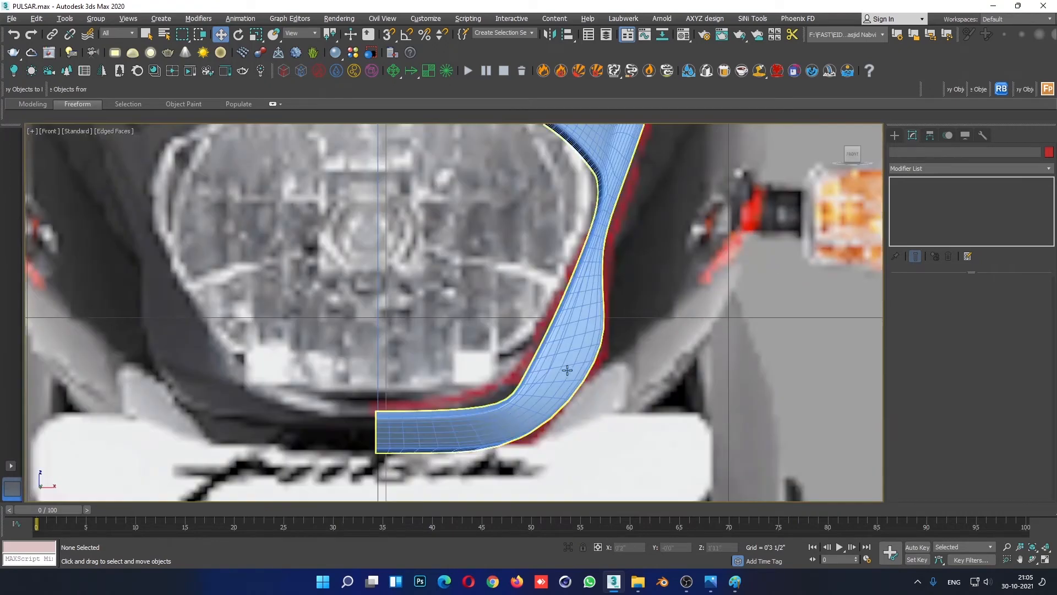
left_click(567, 370)
key("Delete")
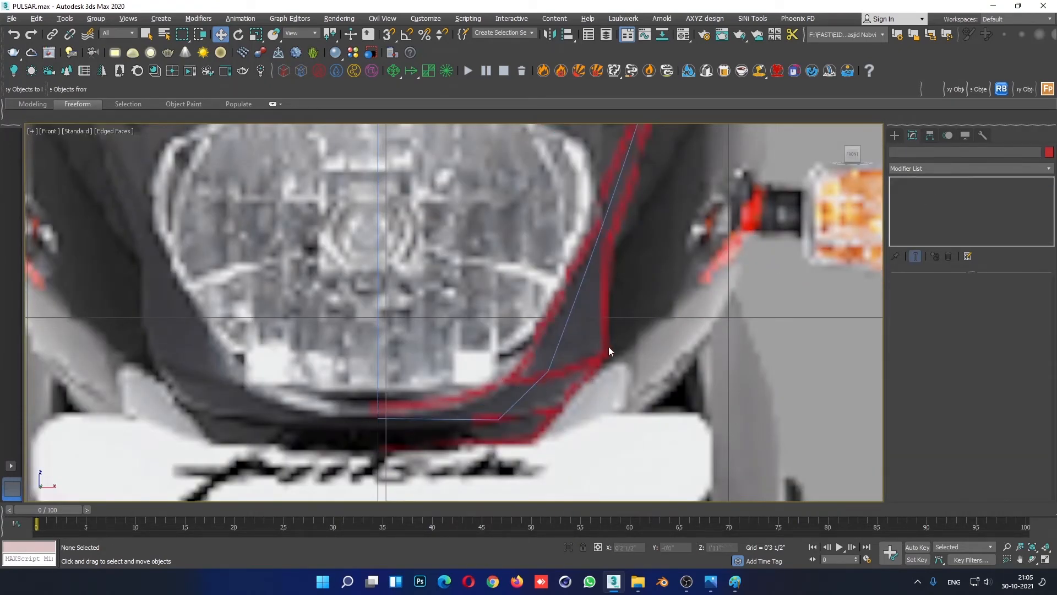
key("ctrl+z")
left_click(626, 364)
Step: Examine the headlight surround's lower shape in the 3699887.jpg reference photo in Photos, and return to 3ds Max
mouse_move(711, 581)
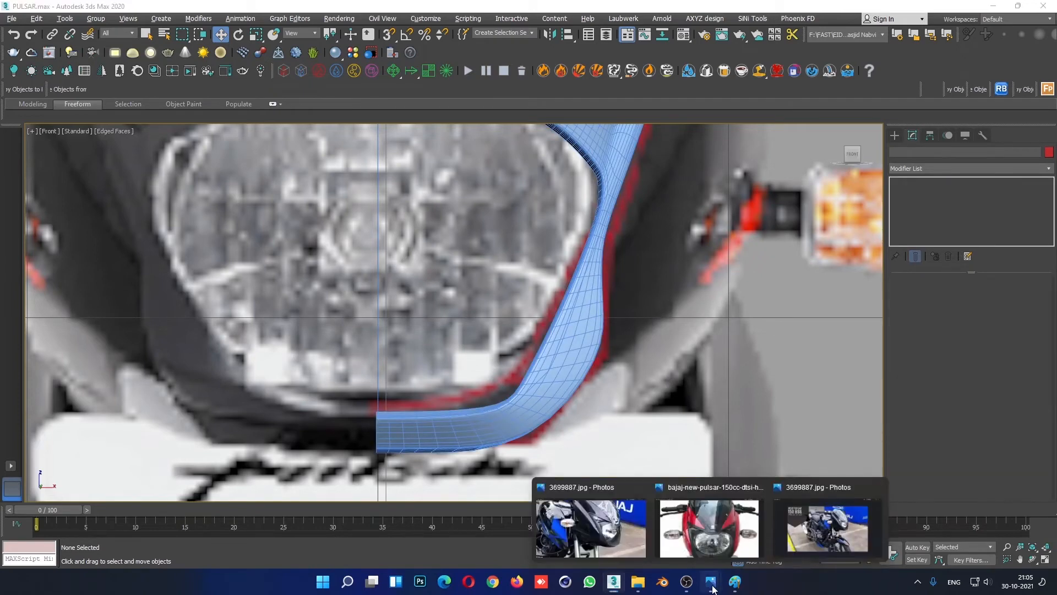
left_click(588, 526)
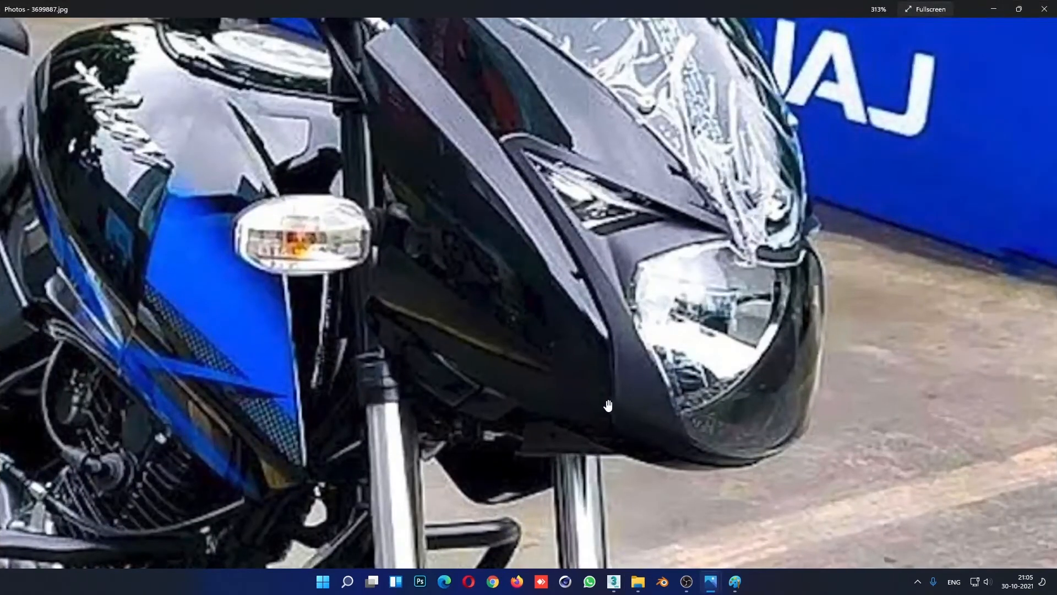
left_click(992, 9)
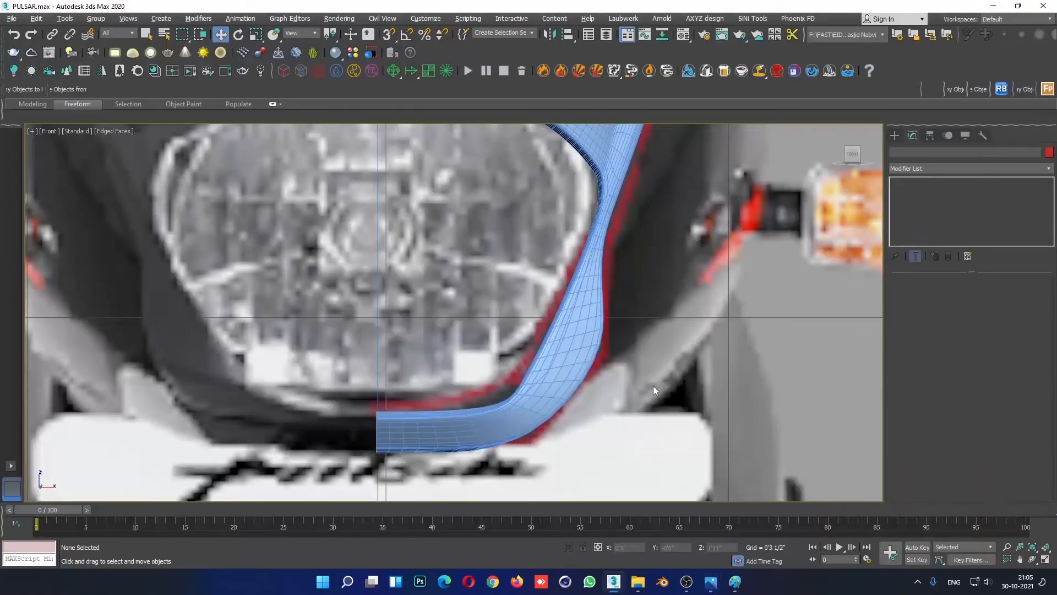
Step: Connect one support loop across the strip just below its outer side corner, with a slide of -83
left_click(603, 344)
key("2")
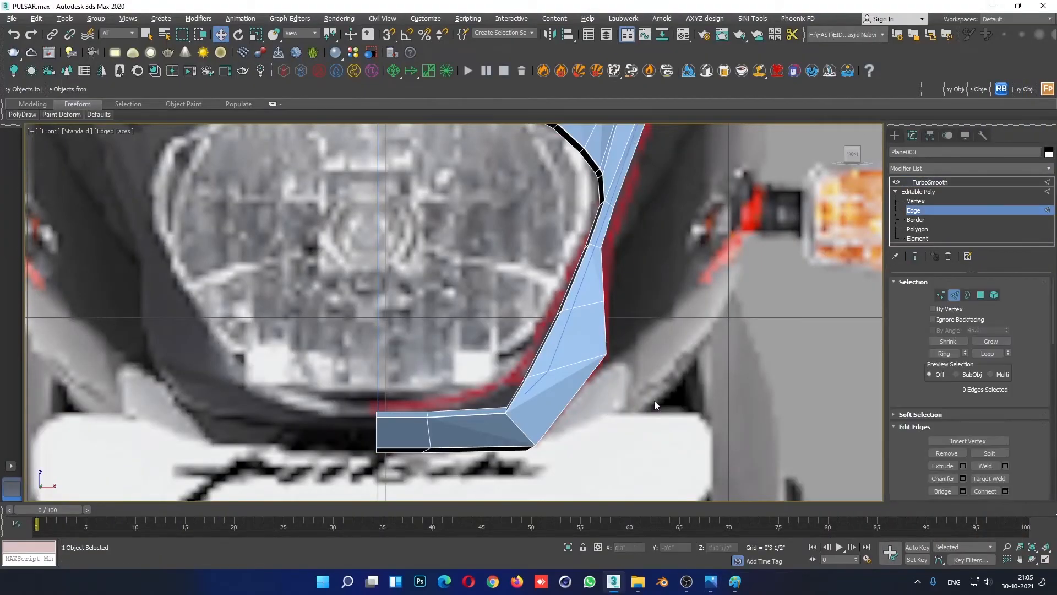
scroll(546, 398, "up", 2)
left_click(528, 342)
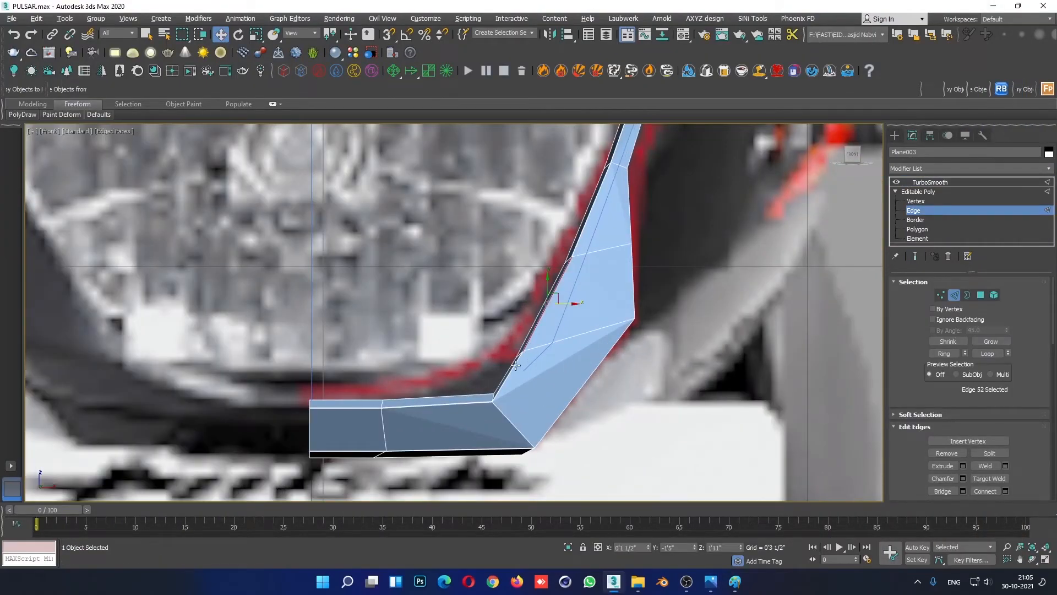
right_click(663, 330)
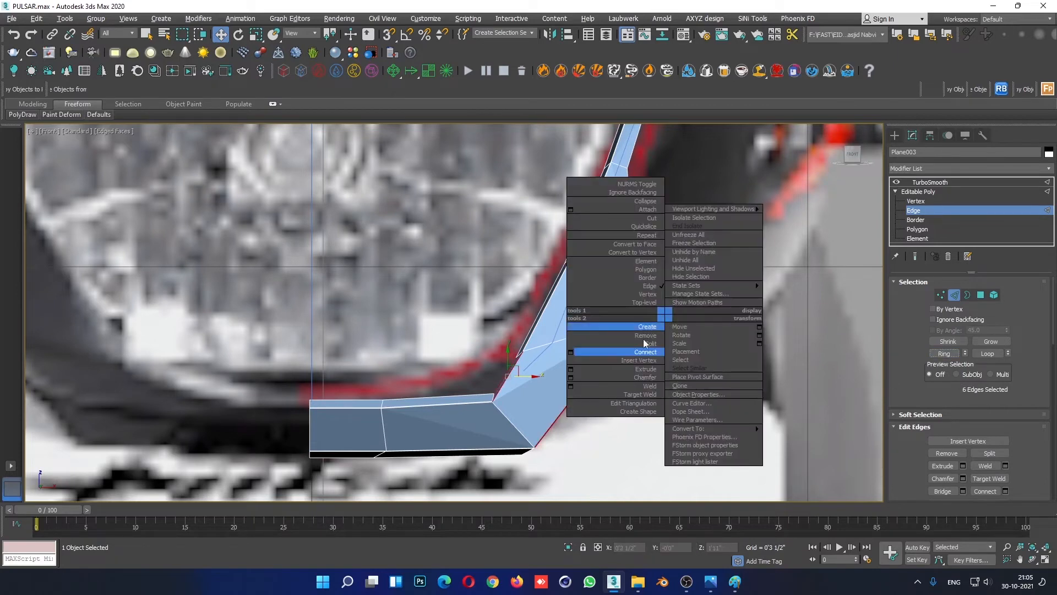
left_click(576, 352)
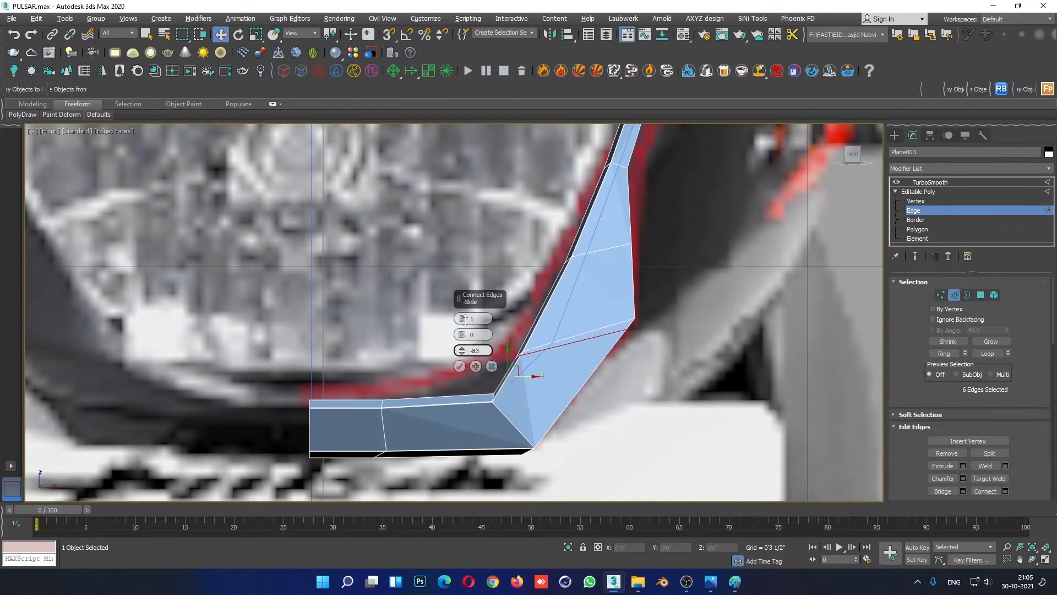
left_click(459, 366)
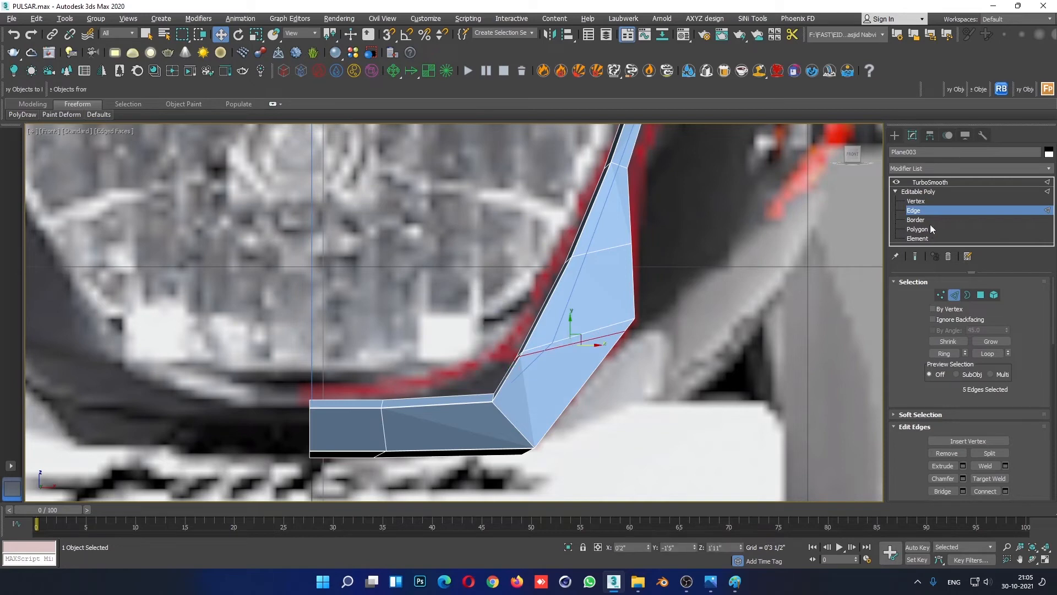
left_click(921, 194)
left_click(735, 384)
Step: Examine the smoothed lower bend in the Front, Right and Perspective views without edged faces
key("F4")
key("alt+w")
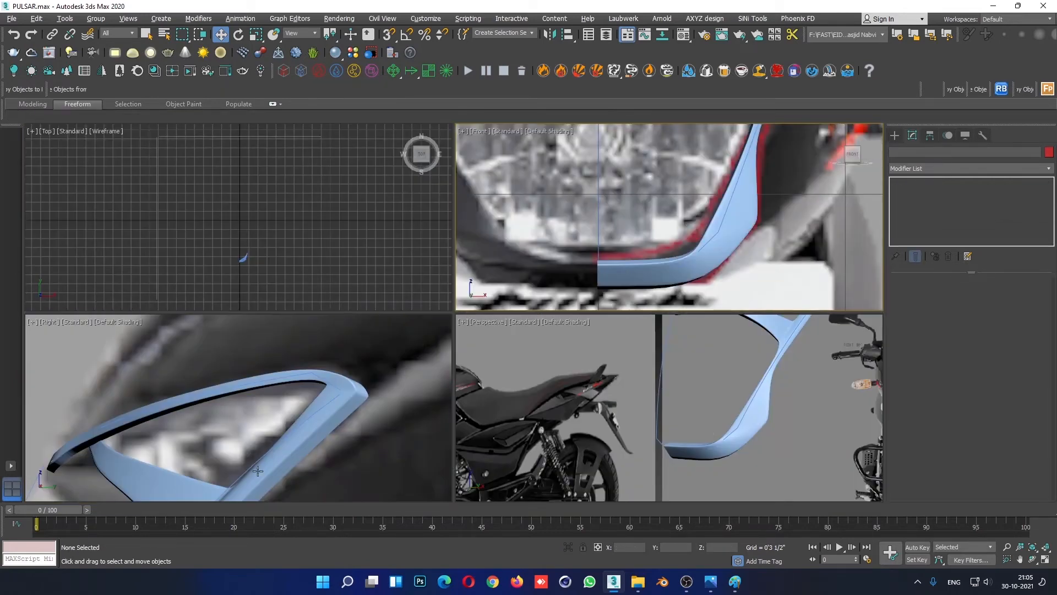
middle_click(255, 468)
key("alt+w")
scroll(450, 379, "down", 5)
middle_click_drag(500, 425, 635, 192)
scroll(529, 308, "up", 2)
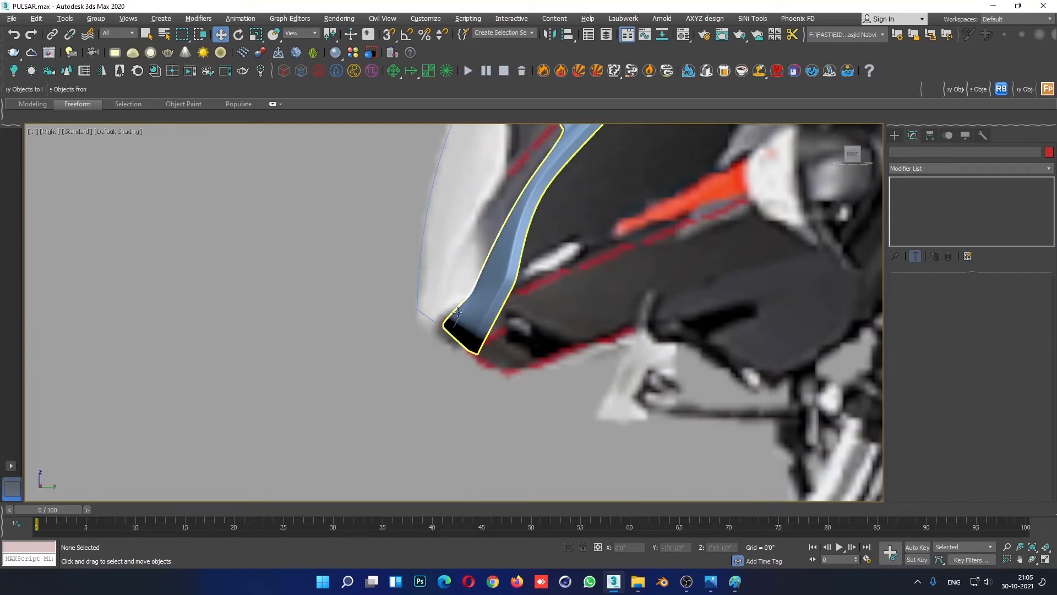
key("alt+w")
middle_click(749, 413)
key("alt+w")
middle_click_drag(724, 450, 654, 452, "alt")
Step: Connect one support loop across the strip just above the outer side corner, with a slide of -80
left_click(625, 332)
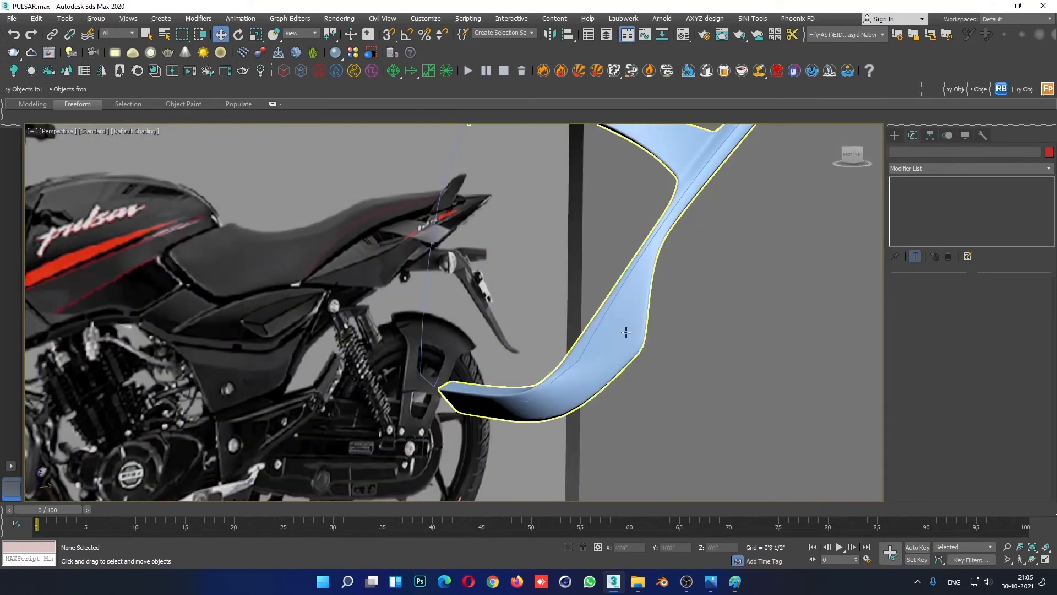
left_click(914, 210)
left_click(706, 391)
key("F4")
middle_click_drag(705, 391, 589, 360, "alt")
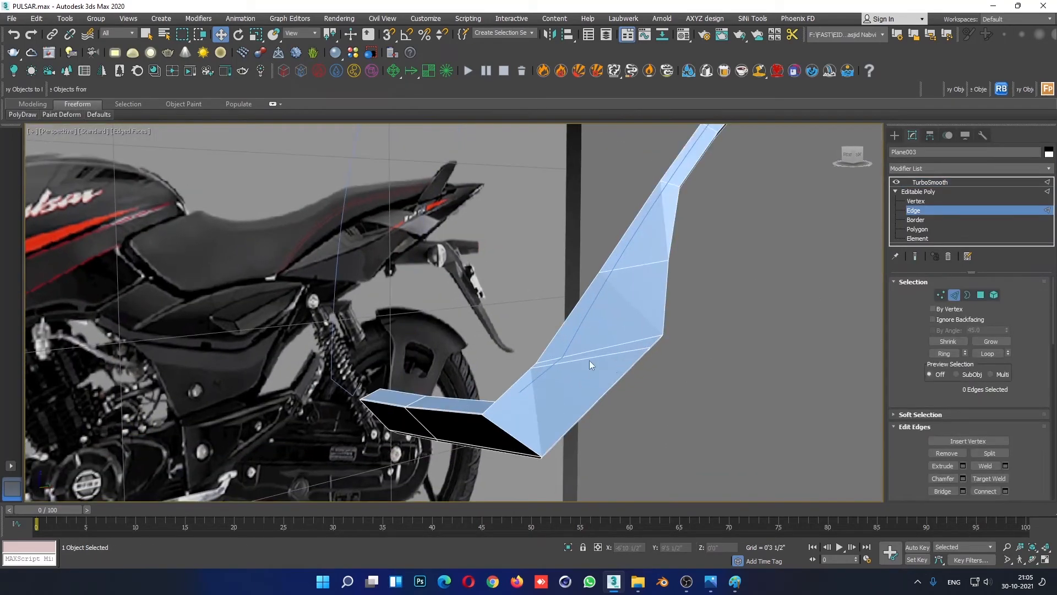
left_click(576, 312)
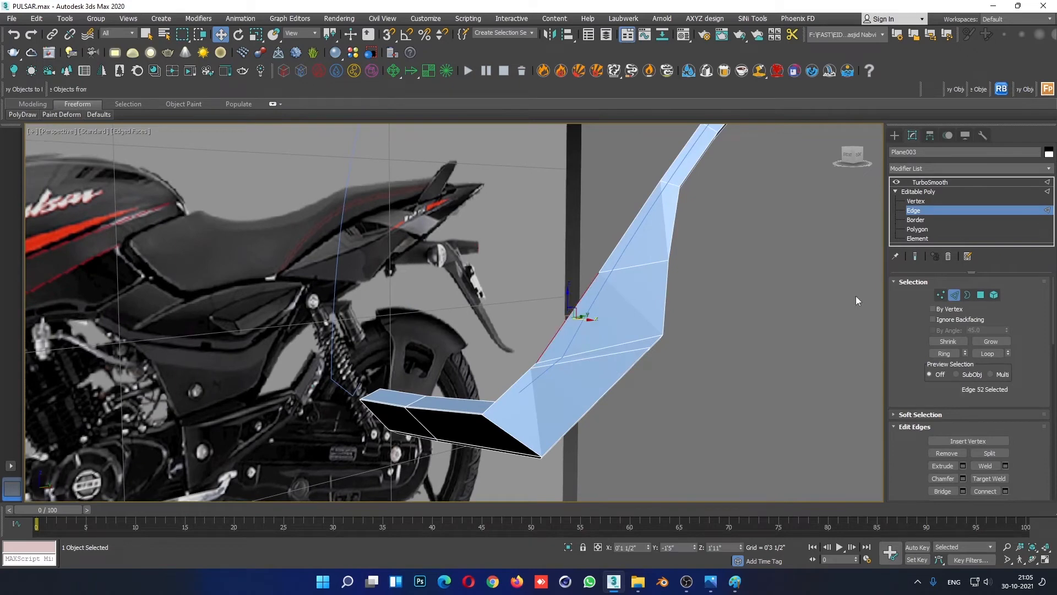
left_click(944, 354)
right_click(648, 284)
left_click(554, 322)
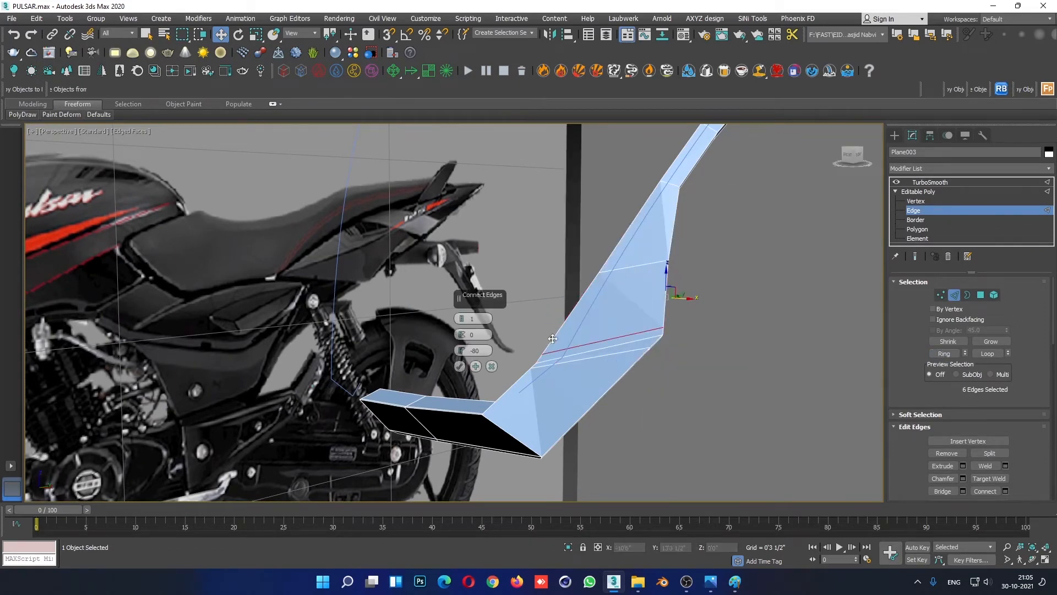
left_click(461, 367)
left_click(936, 192)
left_click(768, 339)
Step: Remove the support loop just below the outer side corner, keeping the corner's own edge loop
mouse_move(768, 339)
middle_mouse_down("alt")
mouse_move(694, 374)
mouse_move(719, 371)
mouse_move(688, 396)
mouse_move(704, 388)
mouse_move(619, 387)
mouse_move(664, 381)
mouse_move(649, 364)
middle_mouse_up("alt")
key("F4")
scroll(649, 364, "up", 3)
left_click(678, 325)
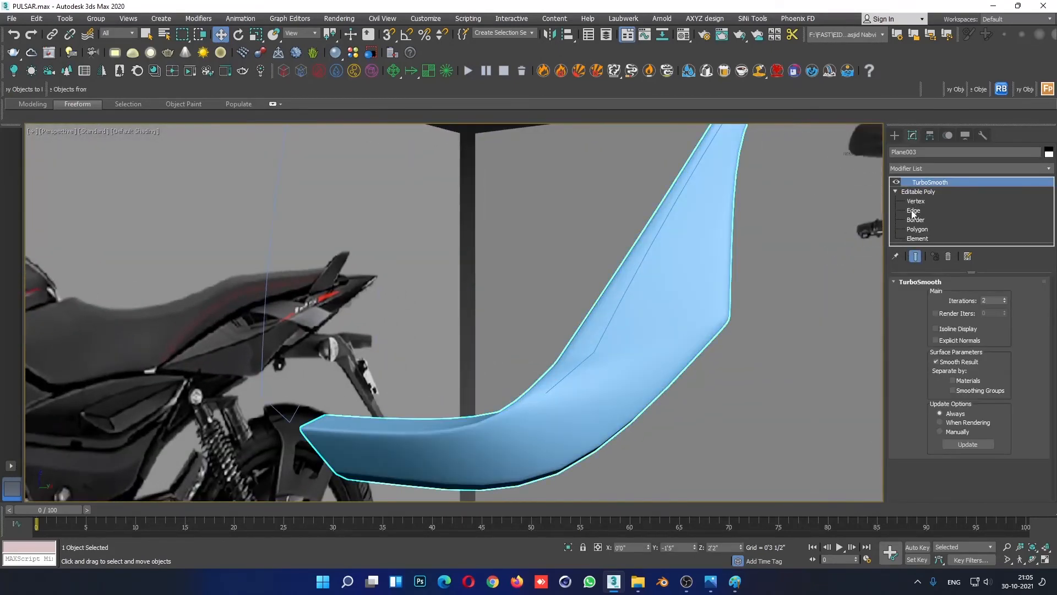
left_click(912, 213)
left_click(712, 381)
key("F4")
scroll(642, 366, "up", 3)
left_click(636, 347)
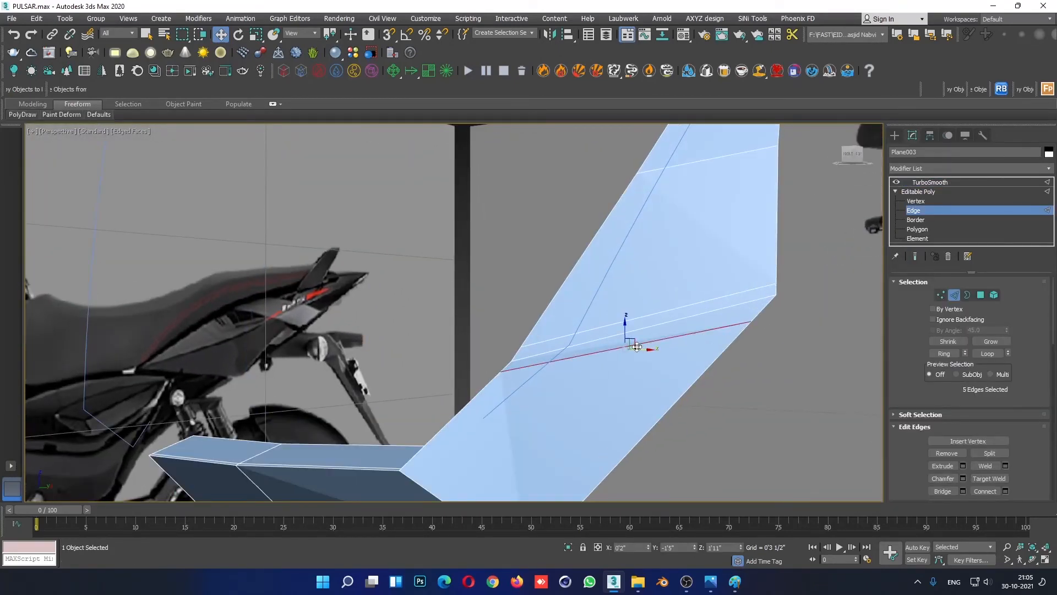
middle_click_drag(636, 346, 693, 368, "alt")
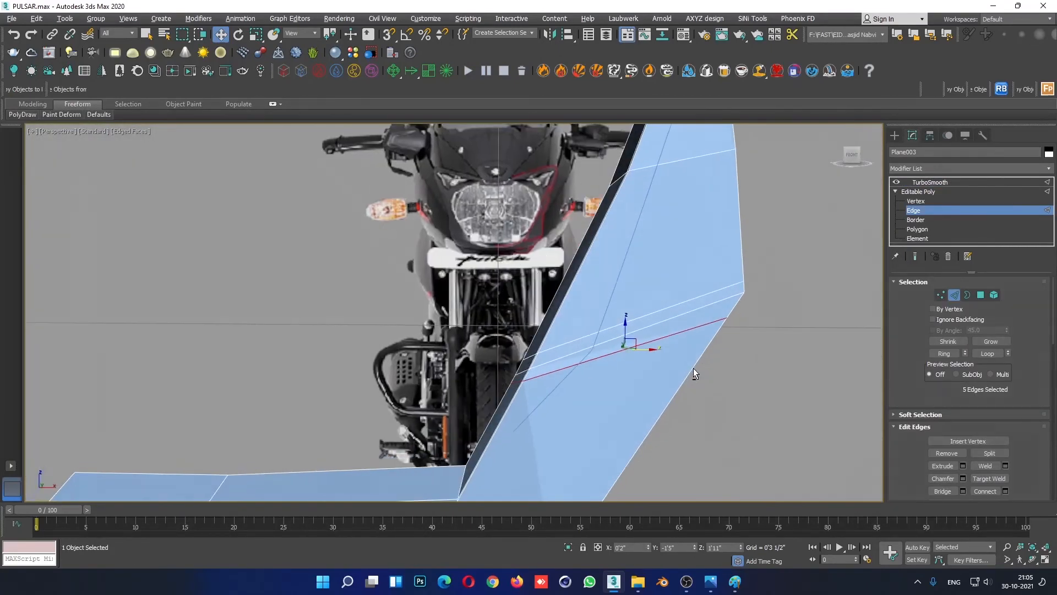
left_click(942, 453)
Step: Connect a tighter support loop below the outer side corner, with 1 segment and a slide of -95
left_click(521, 381)
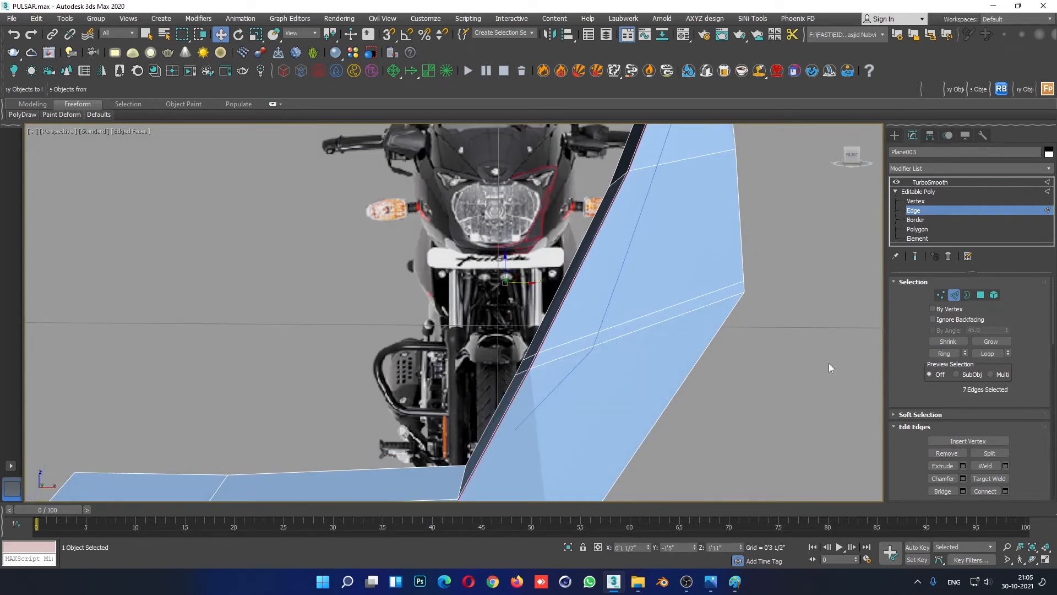
left_click(942, 353)
right_click(679, 318)
left_click(587, 357)
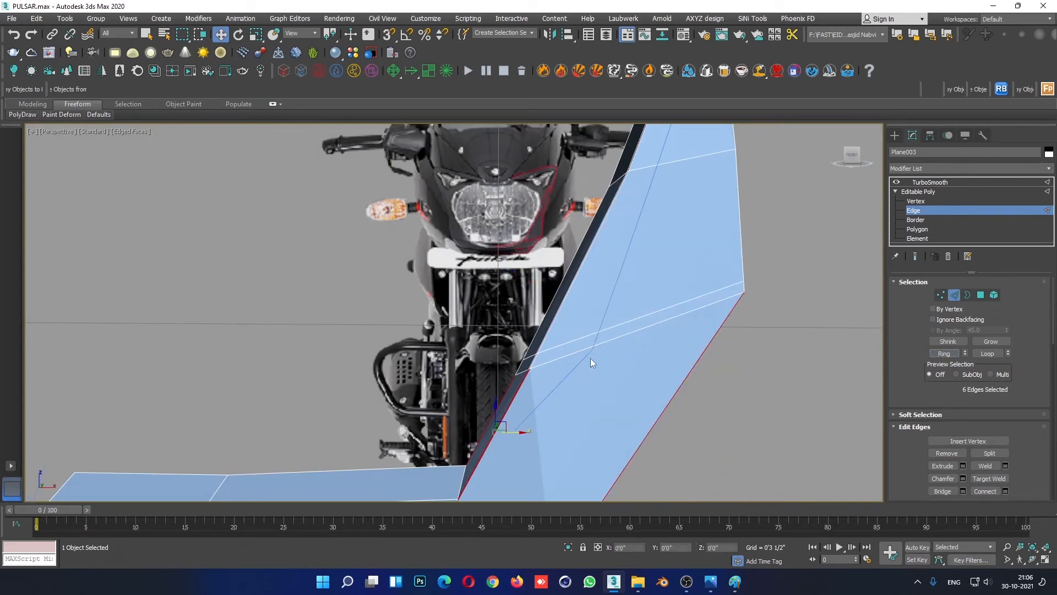
left_click_drag(462, 353, 462, 377)
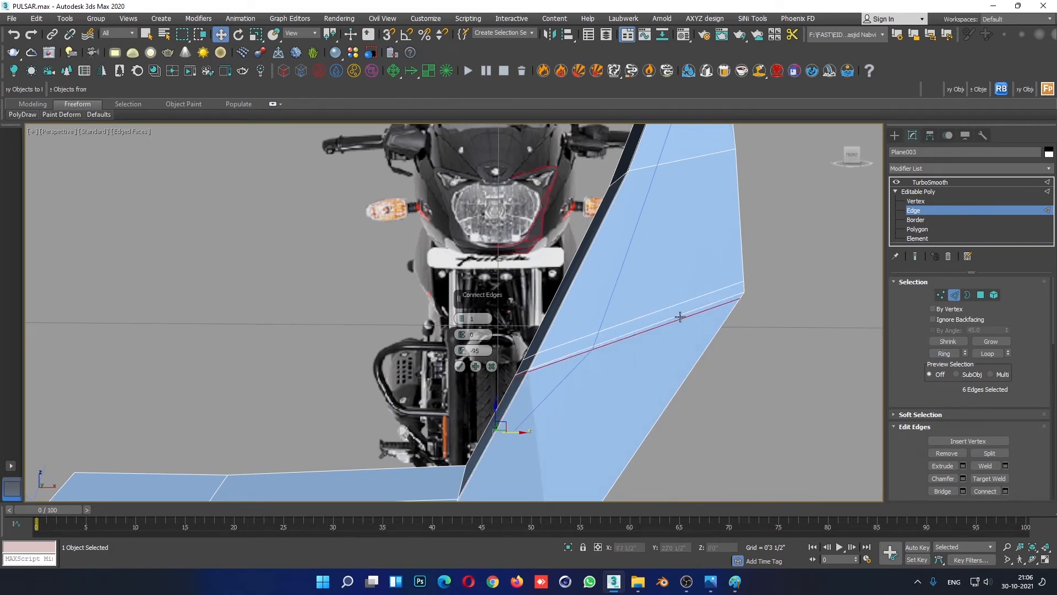
left_click(948, 191)
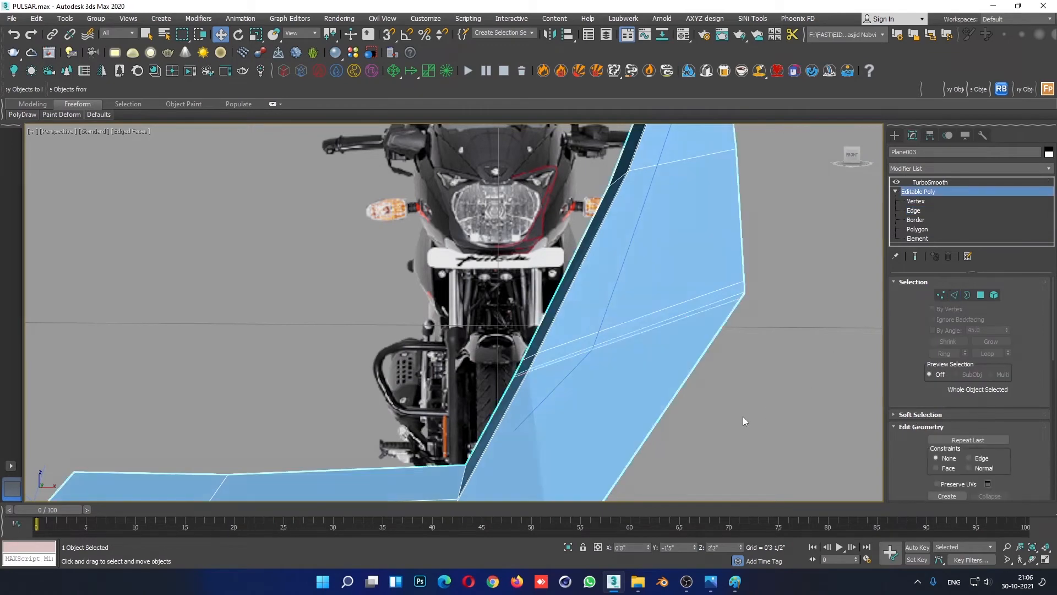
left_click(736, 409)
Step: Shift the inner vertex at the strip's lower bend slightly toward the centre line in the Front view
key("F4")
scroll(738, 405, "down", 4)
mouse_move(741, 402)
middle_mouse_down("alt")
mouse_move(777, 392)
mouse_move(804, 403)
mouse_move(802, 413)
mouse_move(683, 391)
mouse_move(758, 390)
middle_mouse_up("alt")
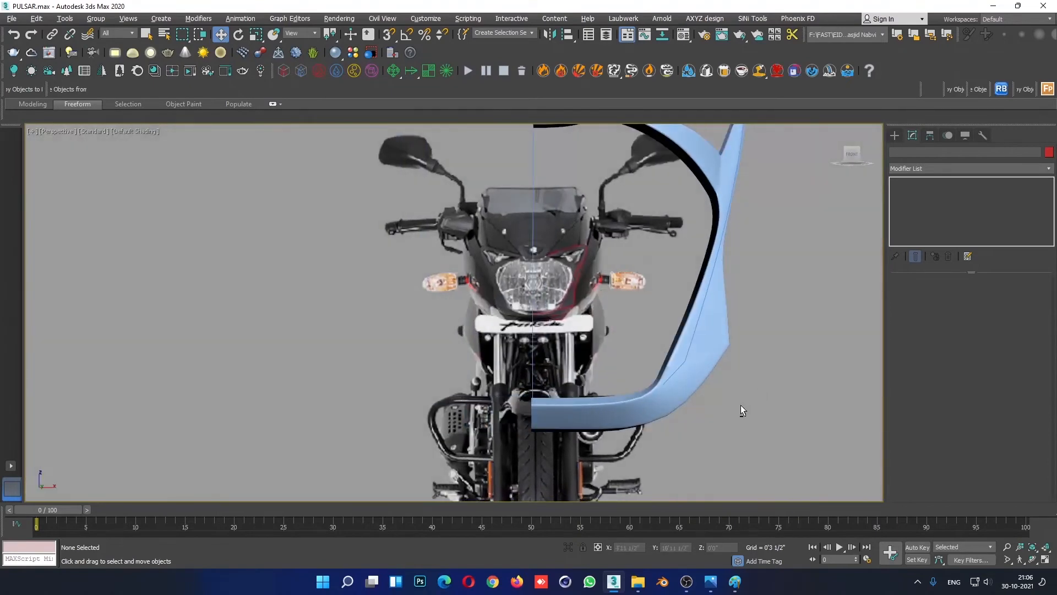
key("alt+w")
middle_click(752, 231)
key("alt+w")
middle_click_drag(667, 290, 749, 276)
left_click(681, 330)
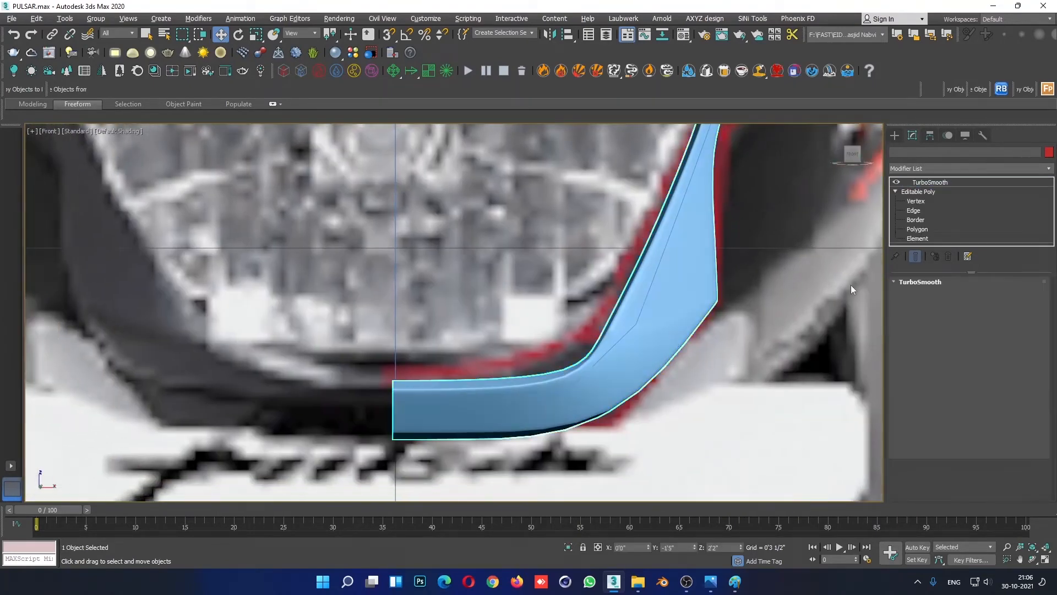
left_click(916, 201)
middle_click_drag(702, 382, 772, 348)
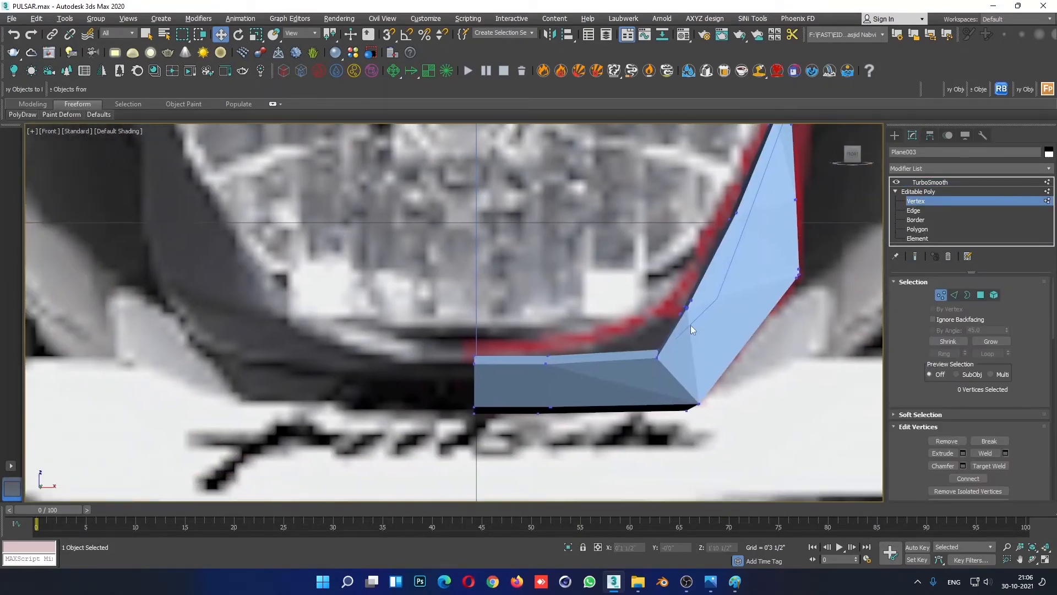
left_click_drag(669, 370, 678, 355)
left_click(731, 350)
Step: Connect one support loop just above the strip's lower bend, with a slide of -79
key("F4")
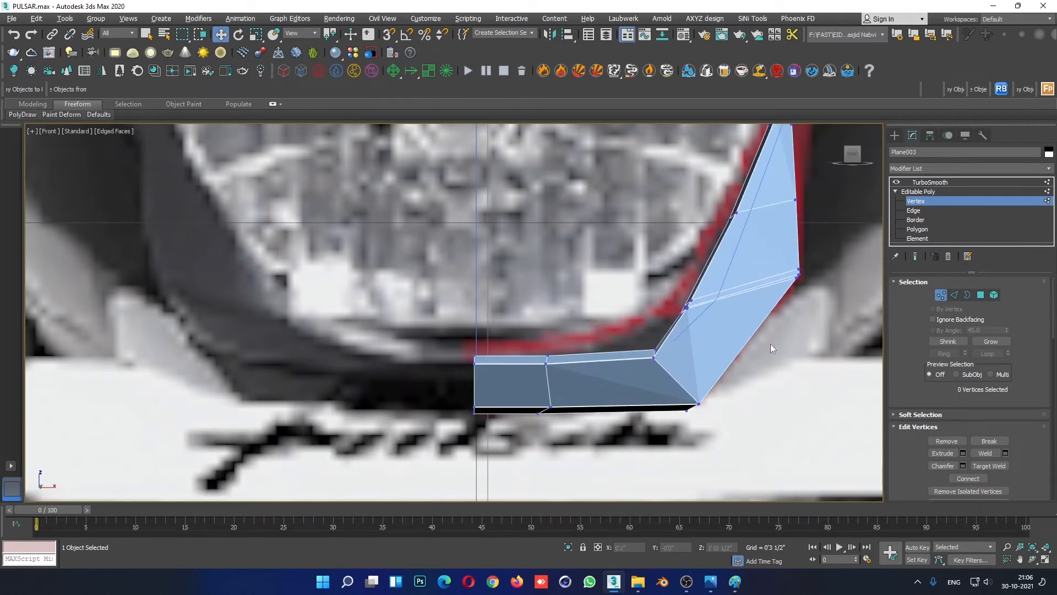
left_click(914, 211)
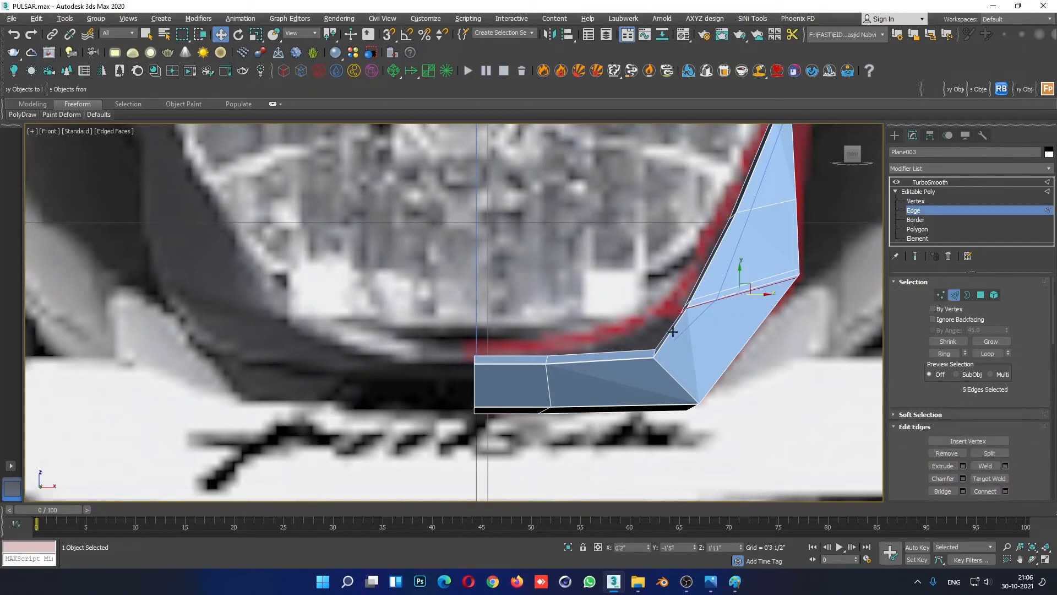
left_click(944, 354)
right_click(784, 303)
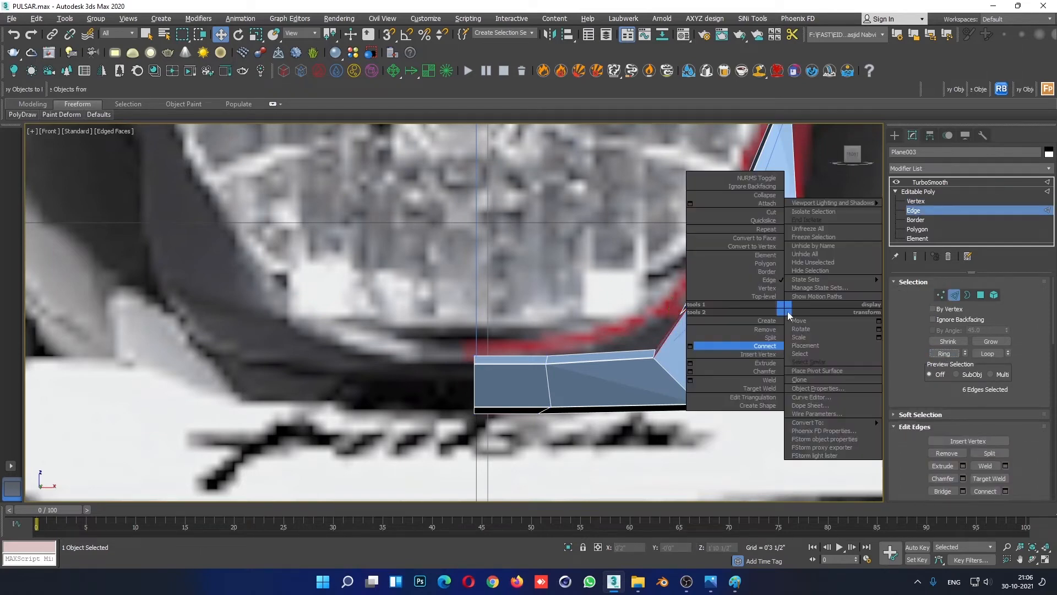
left_click(692, 350)
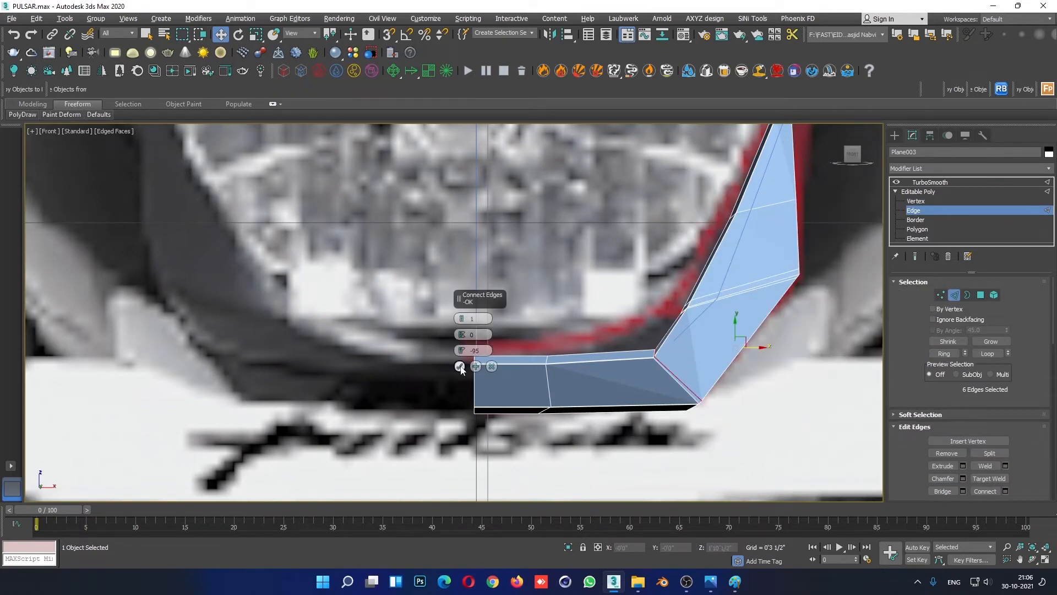
left_click_drag(461, 373, 478, 327)
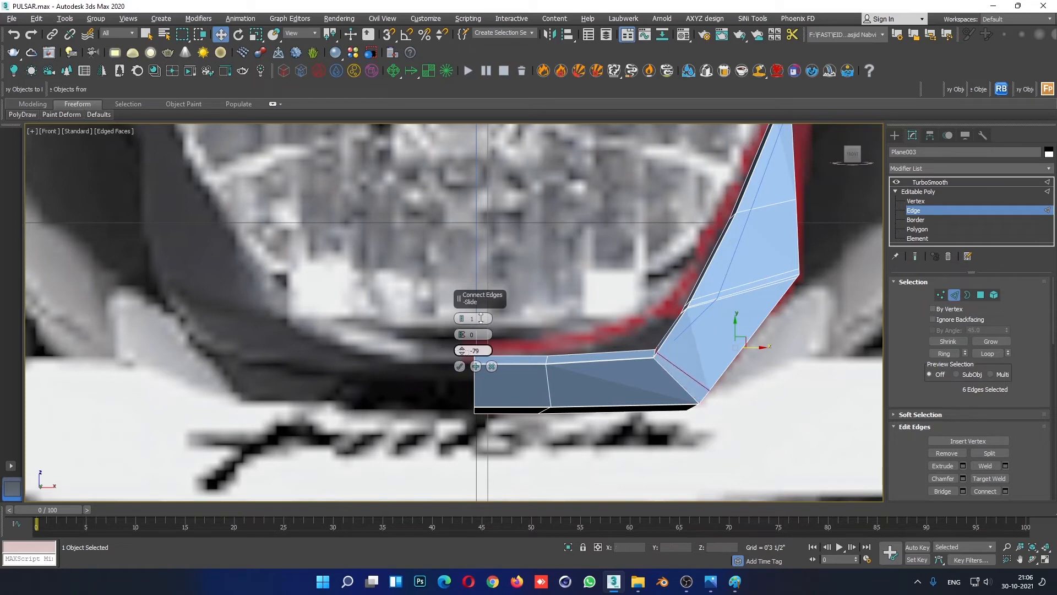
left_click(459, 366)
left_click(930, 192)
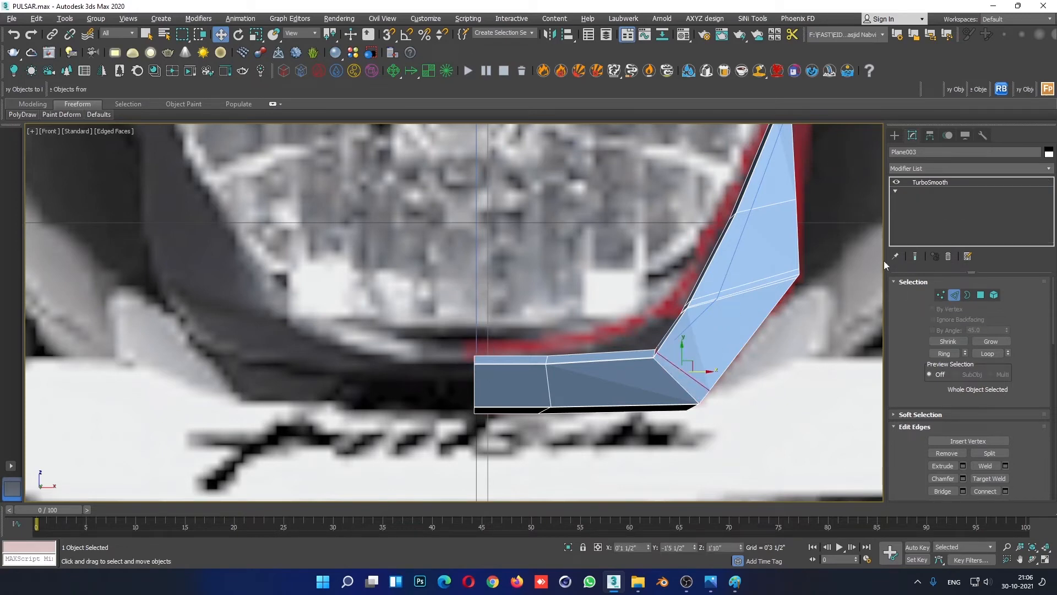
left_click(788, 398)
Step: Connect one loop midway between the outer side corner and the lower bend, with 1 segment, pinch 0 and slide 0
key("F4")
scroll(760, 381, "down", 5)
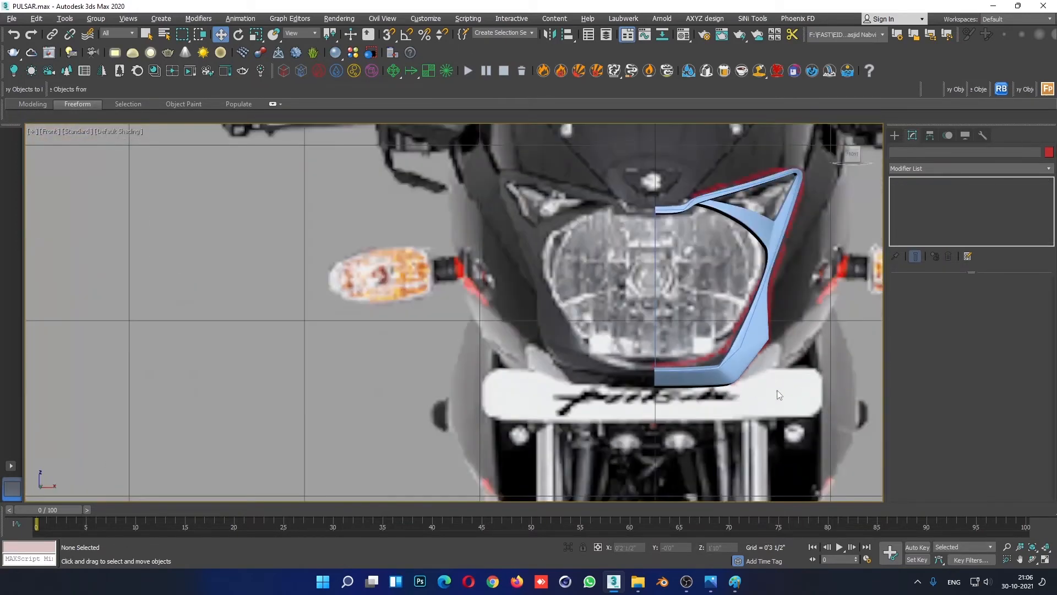
scroll(754, 361, "up", 6)
left_click(752, 349)
key("2")
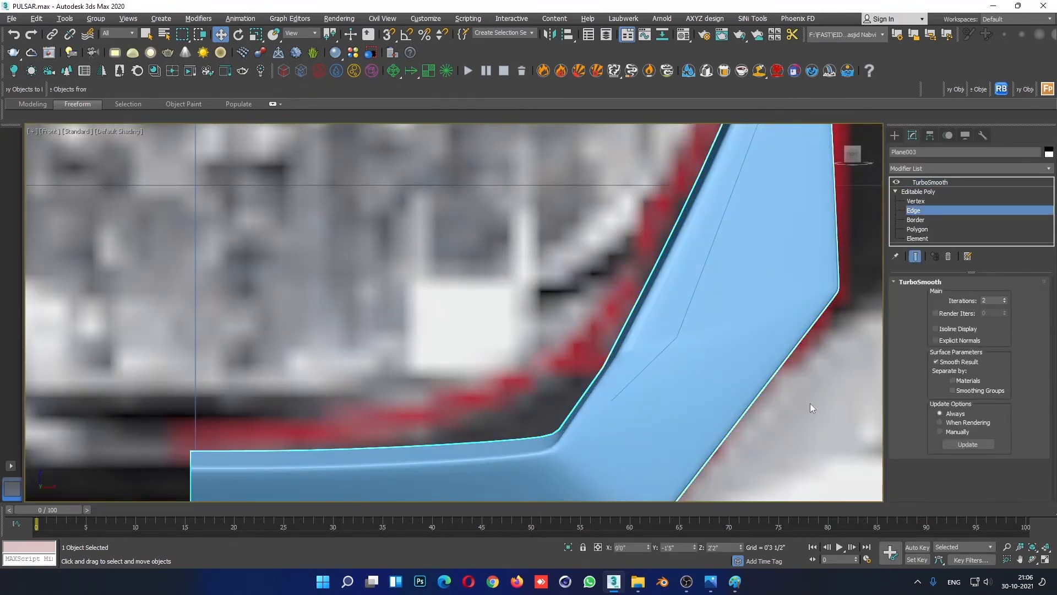
key("F4")
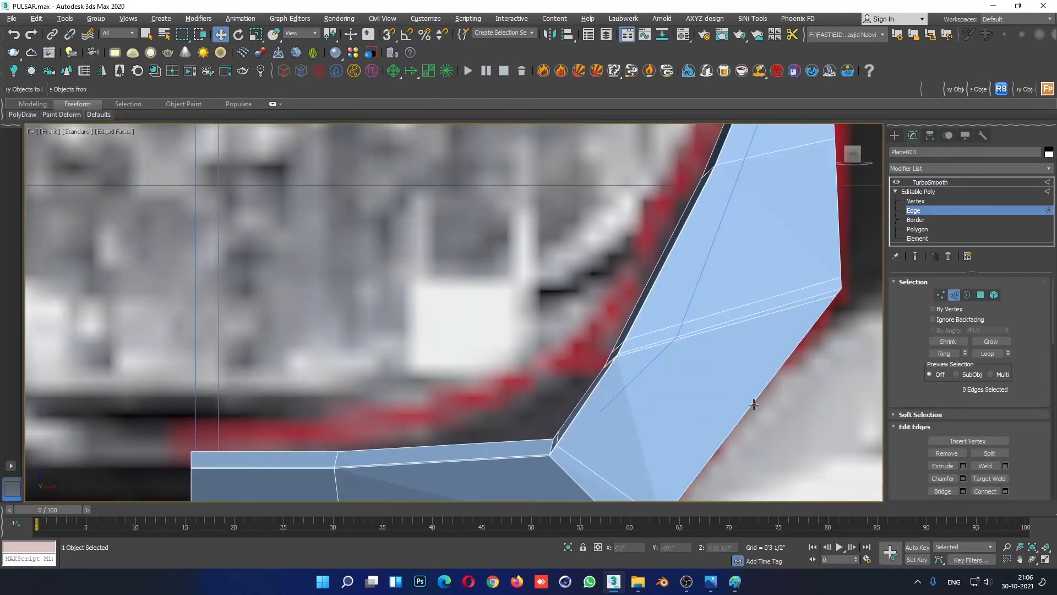
left_click(754, 405)
left_click(956, 356)
right_click(721, 347)
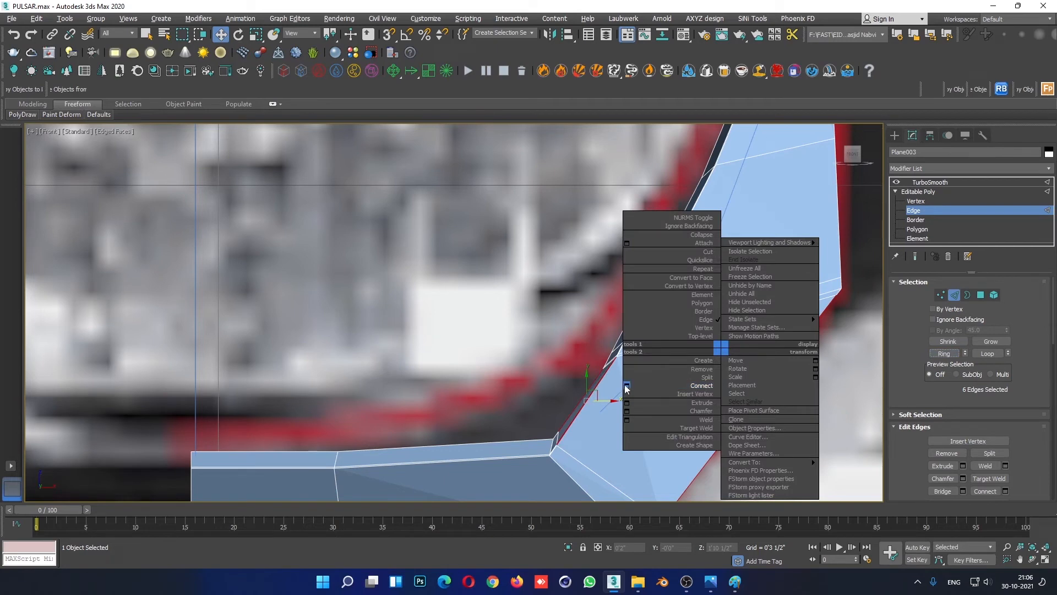
left_click(627, 387)
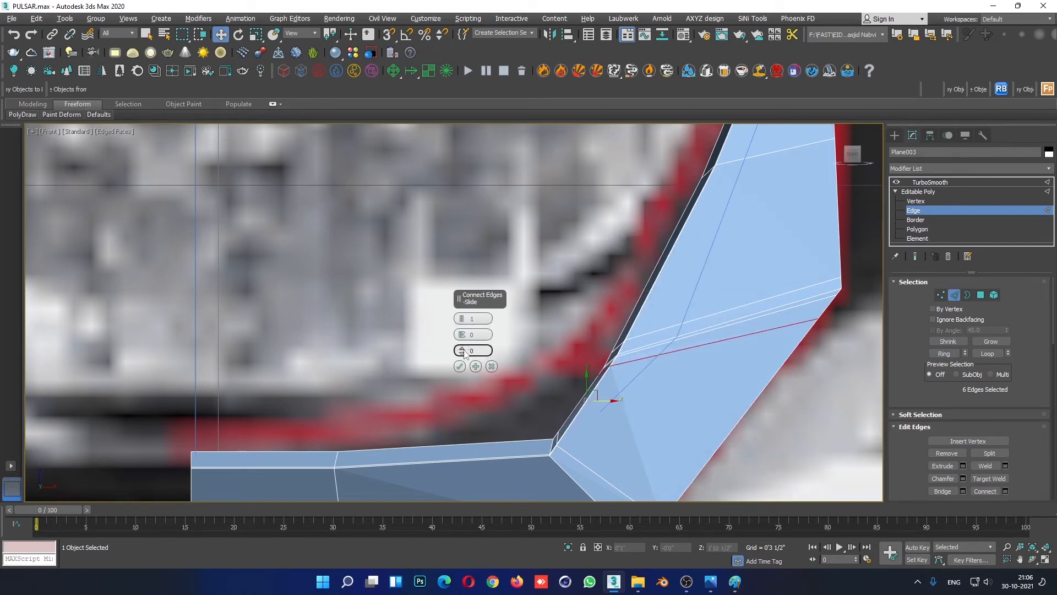
left_click(459, 366)
Step: Examine the TurboSmoothed headlight surround without edged faces in the Front view and up close in the Perspective view
scroll(644, 352, "down", 3)
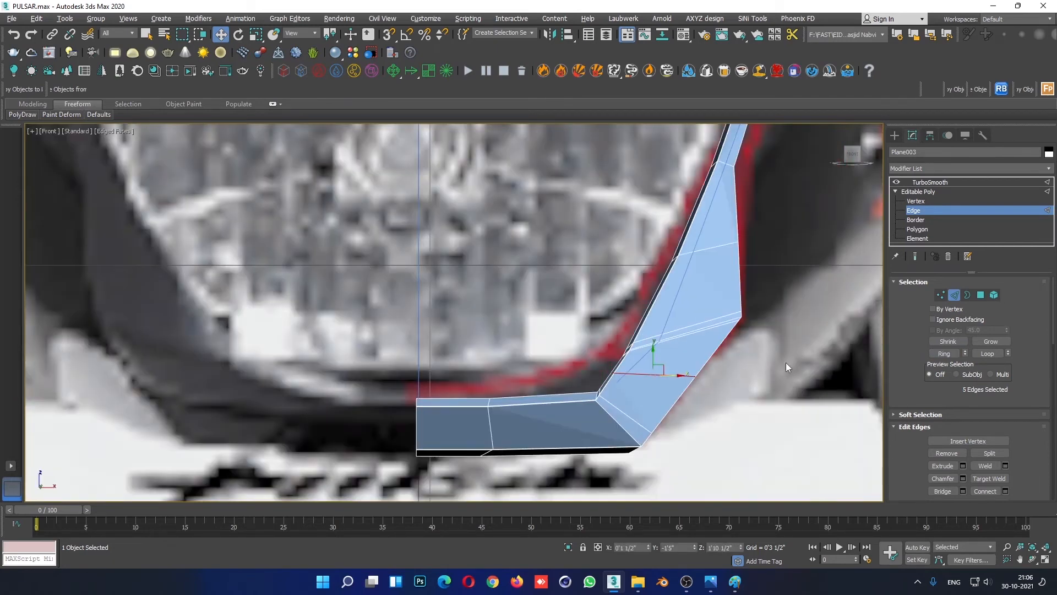
left_click(950, 193)
left_click(781, 398)
key("F4")
scroll(771, 404, "down", 5)
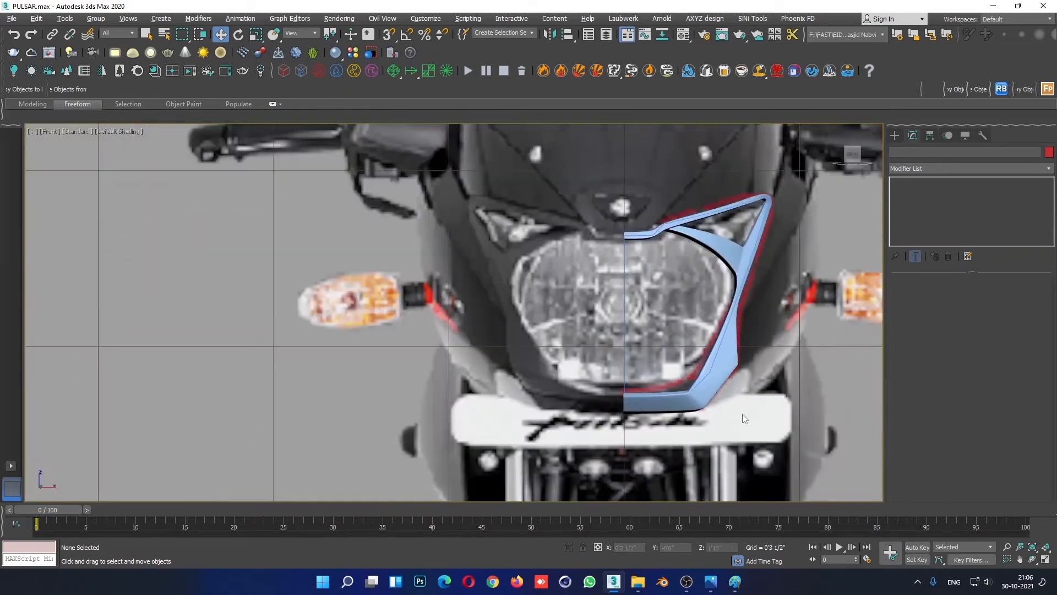
key("alt+w")
scroll(712, 431, "up", 5)
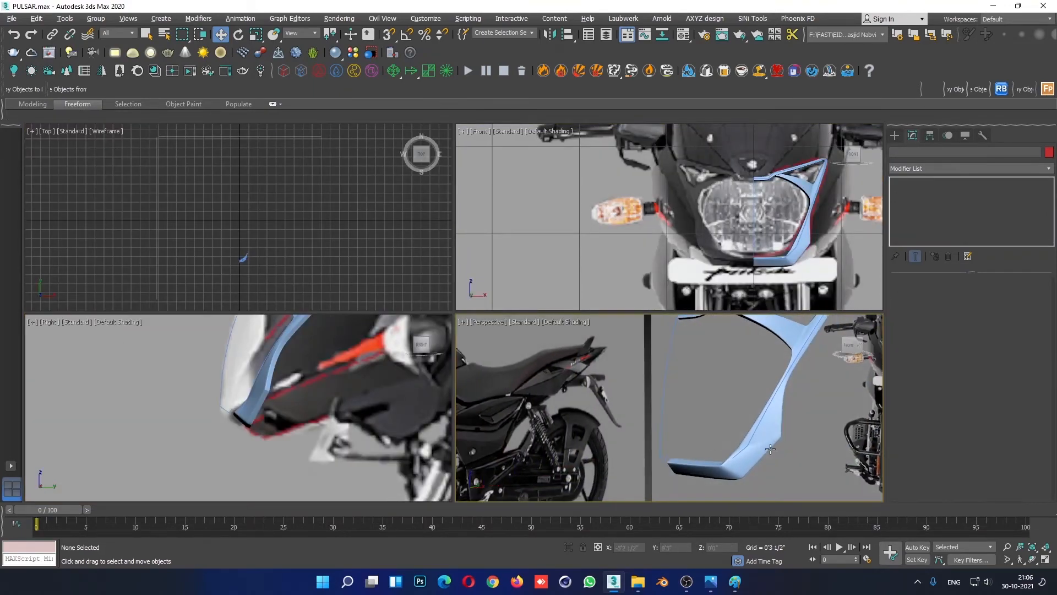
key("alt+w")
middle_click_drag(599, 437, 621, 437, "alt")
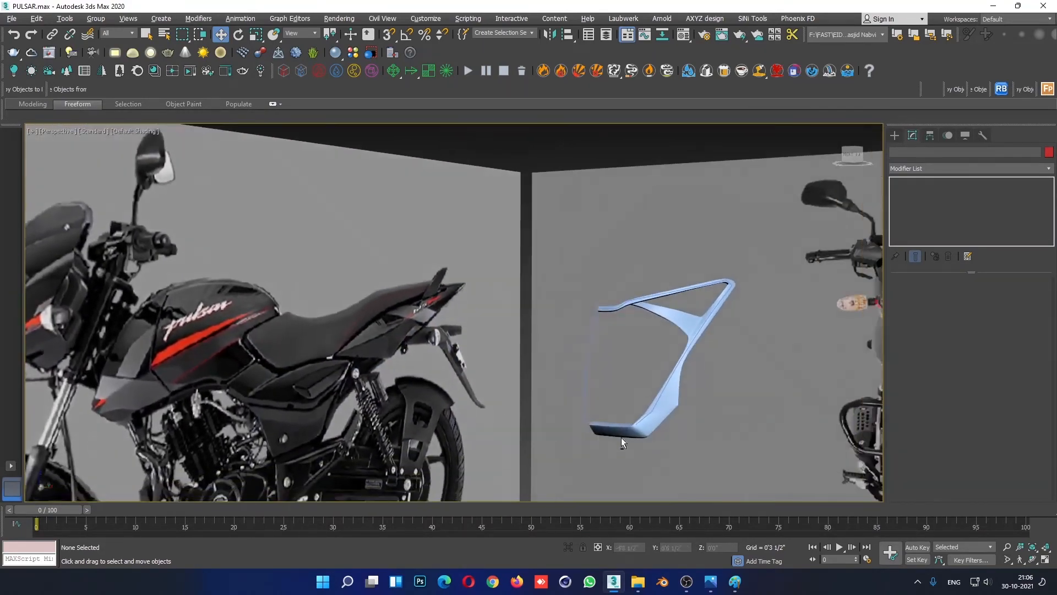
scroll(621, 437, "up", 8)
scroll(652, 373, "up", 2)
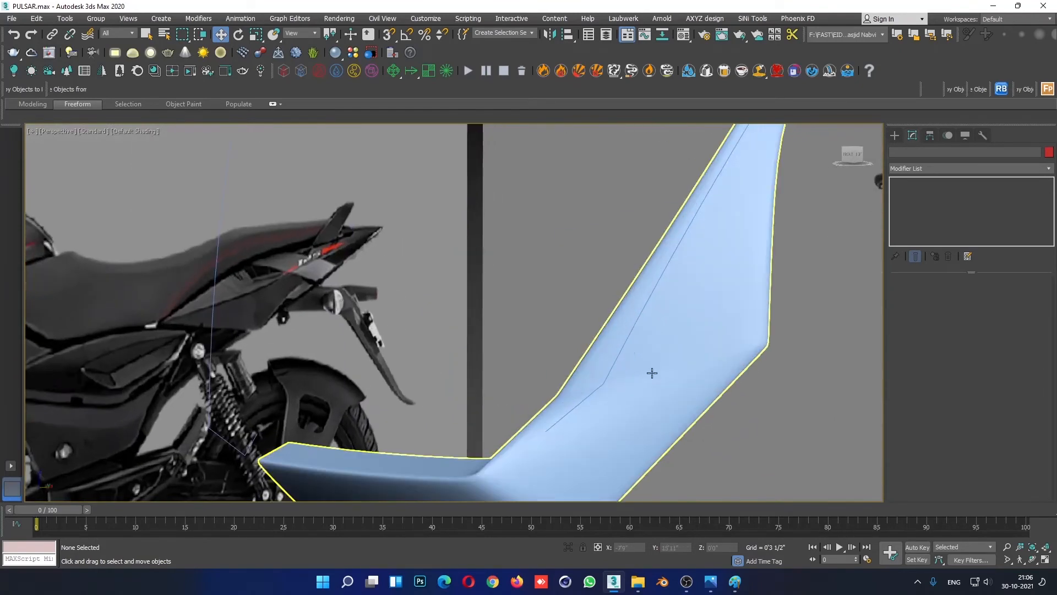
Step: Shift the nine vertices at the inner end of the side corner's loops slightly along the Y axis in Perspective
left_click(659, 344)
middle_click_drag(659, 345, 967, 283, "alt")
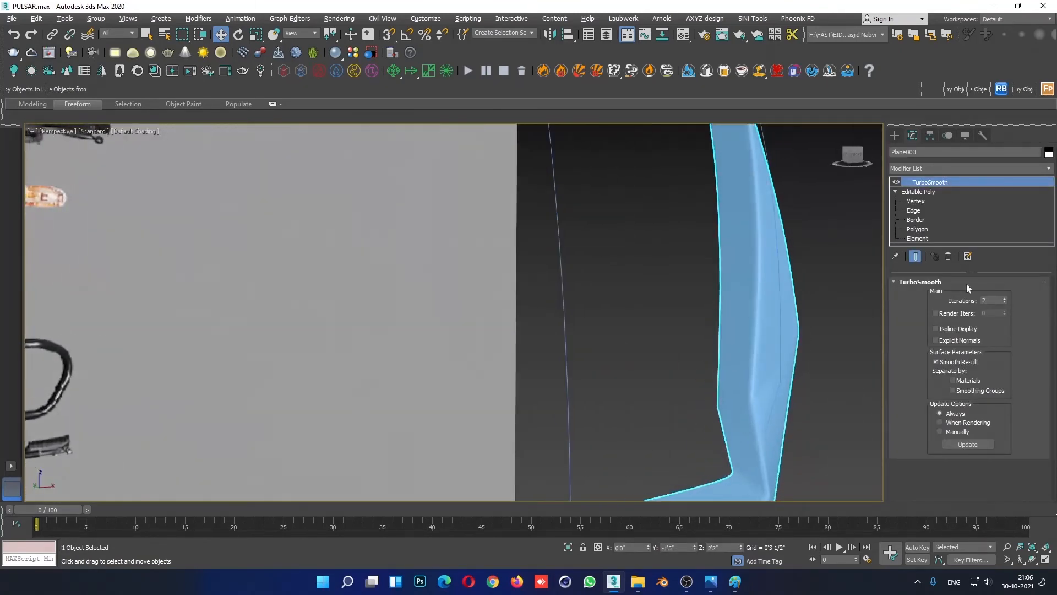
left_click(914, 201)
left_click_drag(681, 341, 758, 414)
middle_click_drag(758, 414, 735, 416, "alt")
left_click_drag(719, 398, 726, 399)
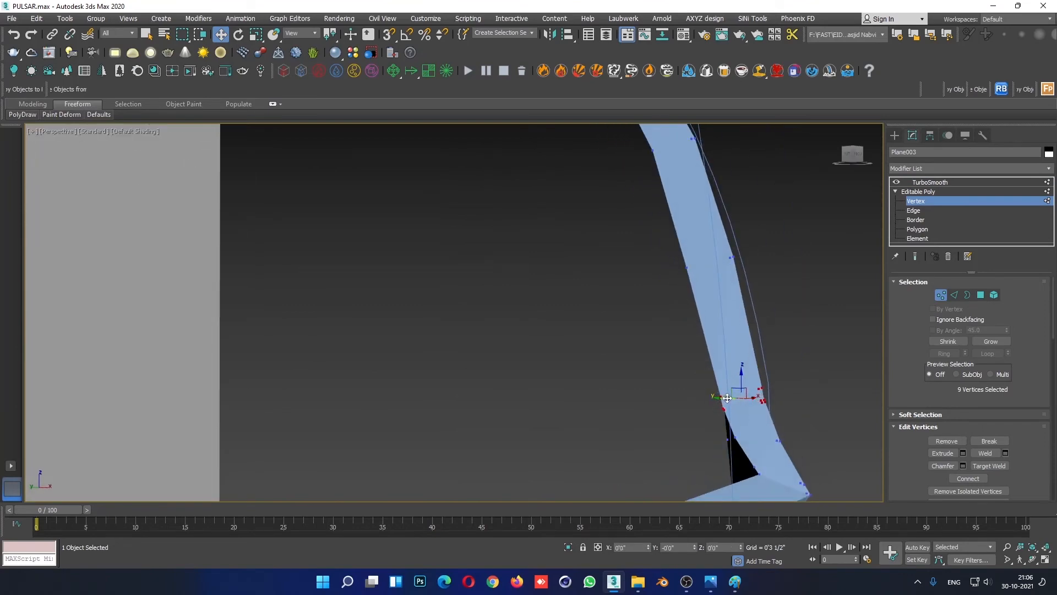
middle_click_drag(726, 397, 747, 472, "alt")
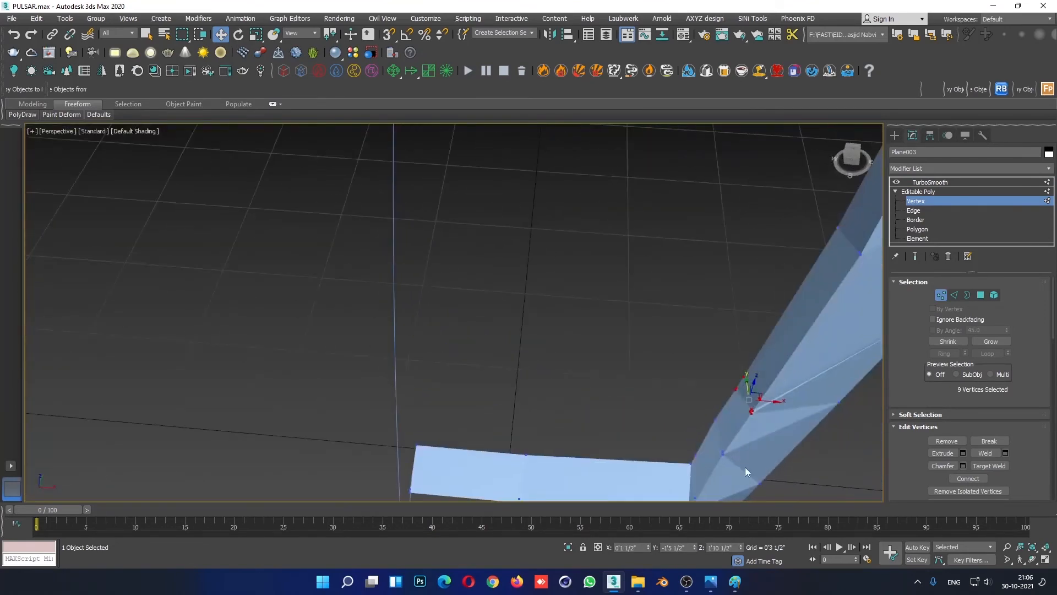
Step: Shift the same nine inner vertices slightly toward the centre line in the Front view
key("alt+w")
right_click(779, 229)
key("alt+w")
scroll(777, 228, "up", 5)
middle_click_drag(683, 443, 741, 317)
scroll(741, 317, "up", 3)
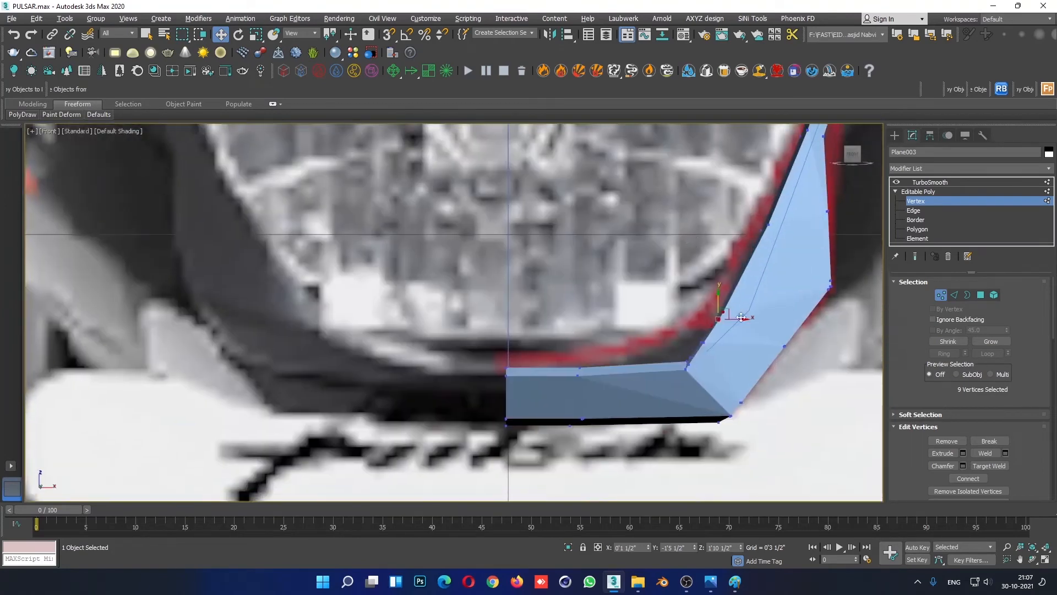
left_click_drag(741, 321, 740, 321)
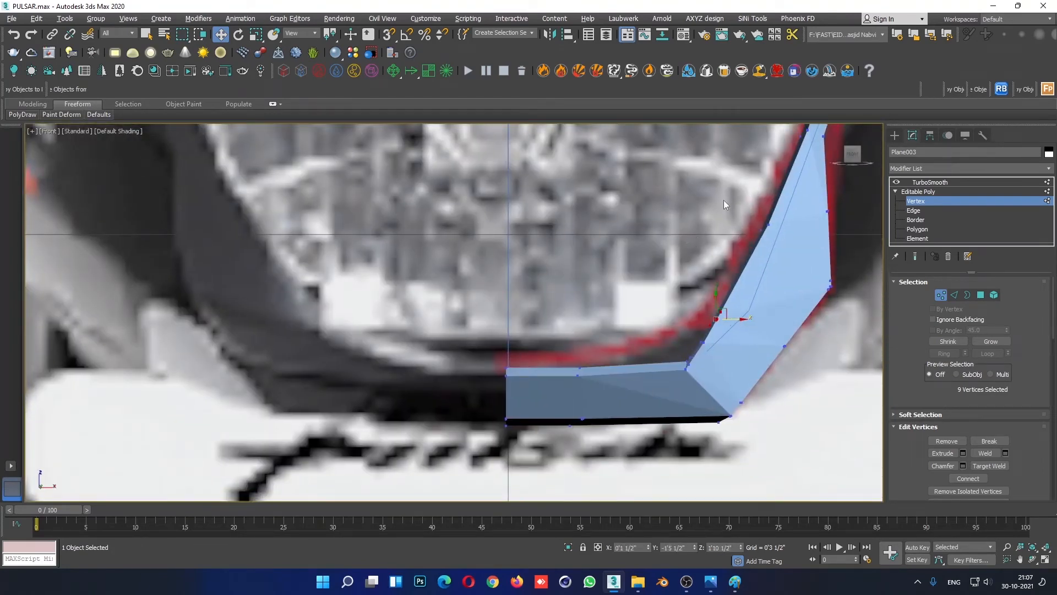
Step: Adjust the inner vertices of the loop above the side corner slightly in the Front view
left_click_drag(723, 200, 790, 248)
left_click_drag(766, 203, 790, 221)
left_click(736, 353)
Step: Show edged faces and nudge the nine vertices at the outer side corner slightly in the Front view
scroll(738, 355, "down", 3)
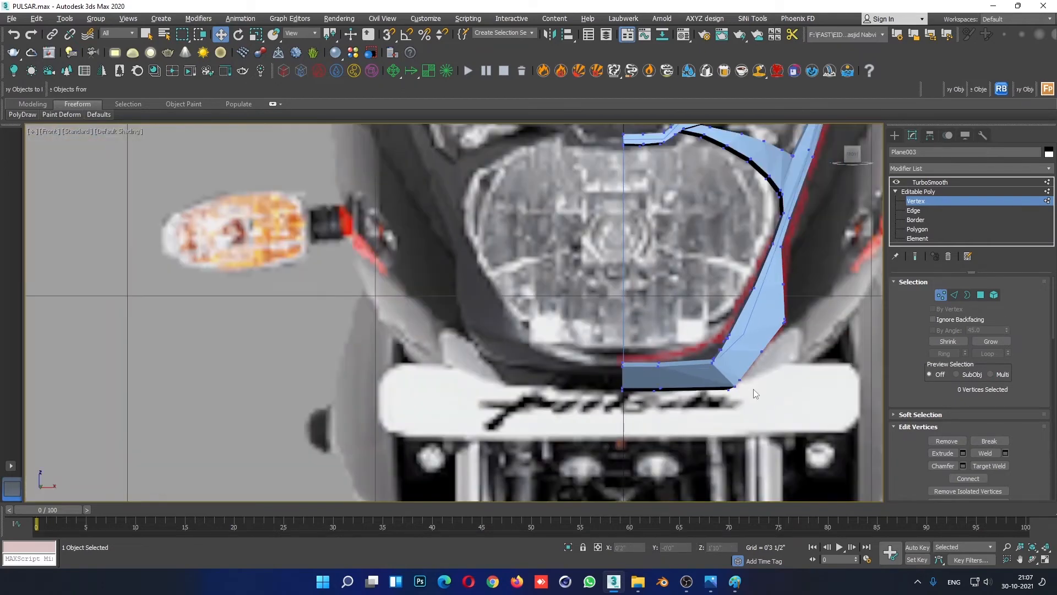
key("F4")
scroll(493, 392, "down", 3)
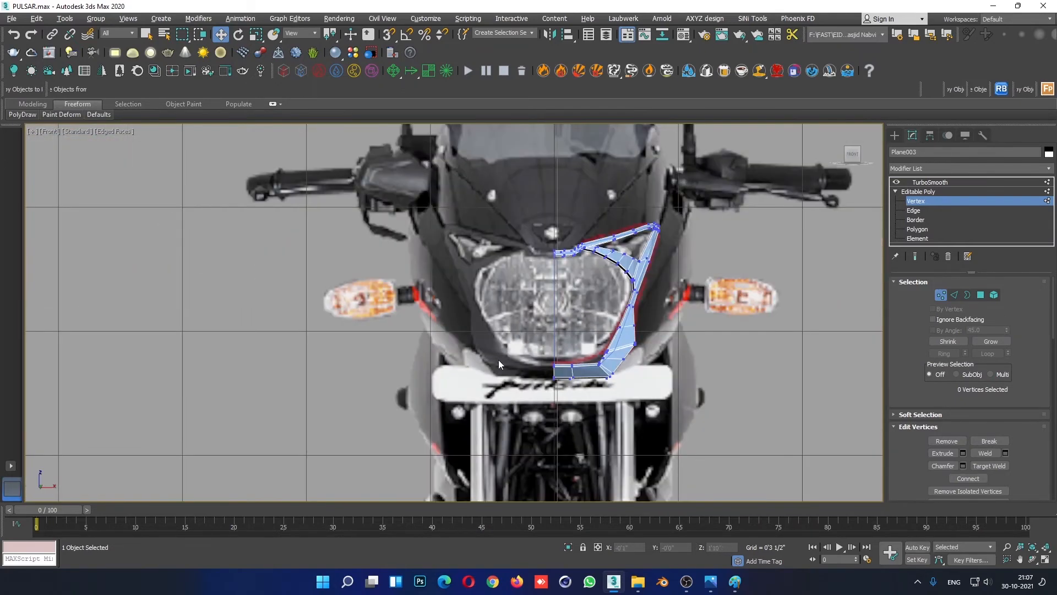
scroll(499, 362, "up", 3)
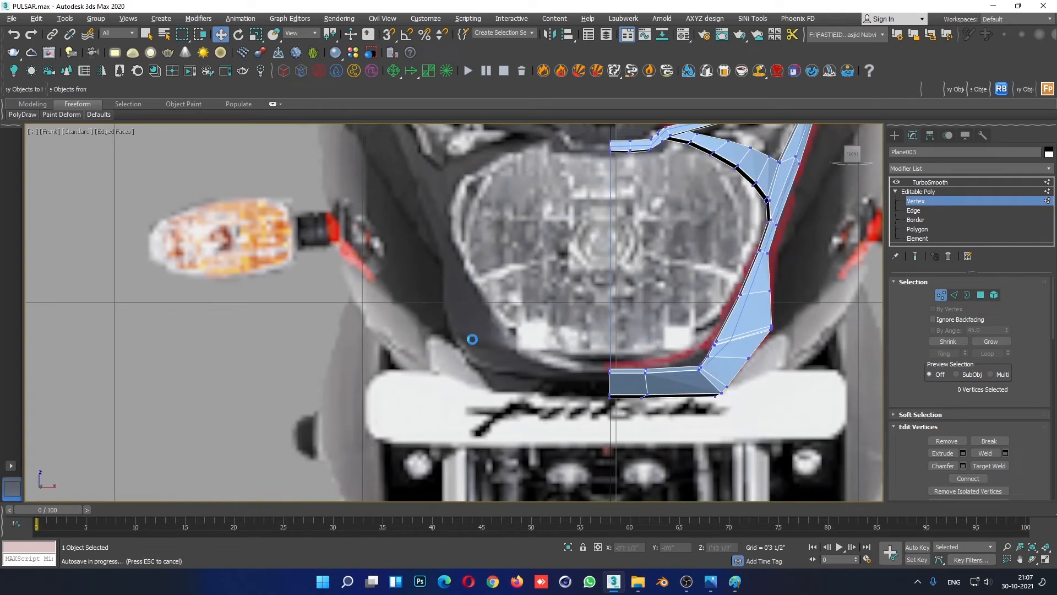
scroll(765, 338, "up", 3)
left_click_drag(736, 345, 736, 345)
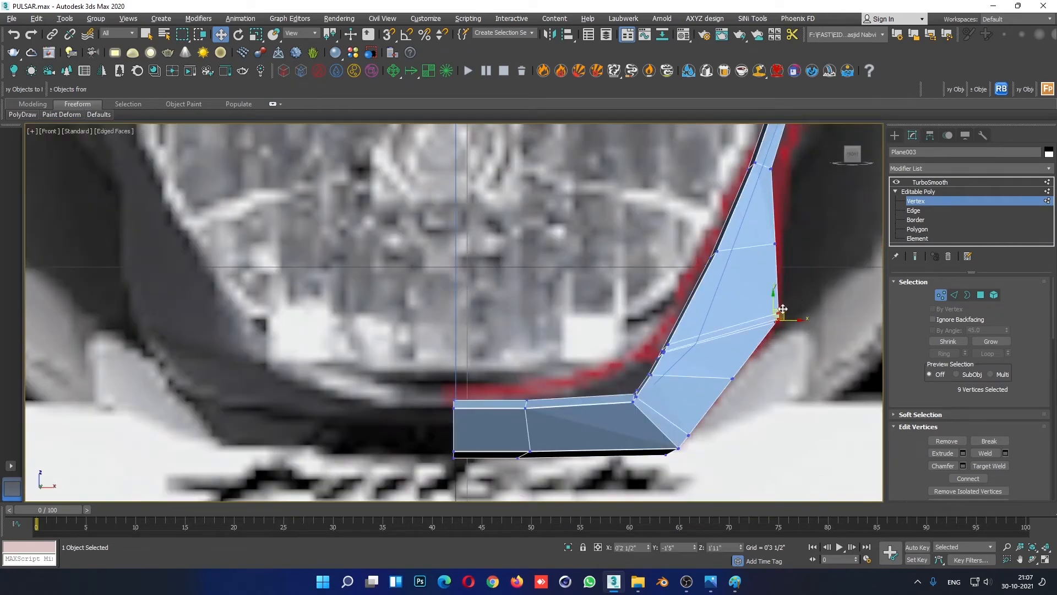
left_click(703, 322)
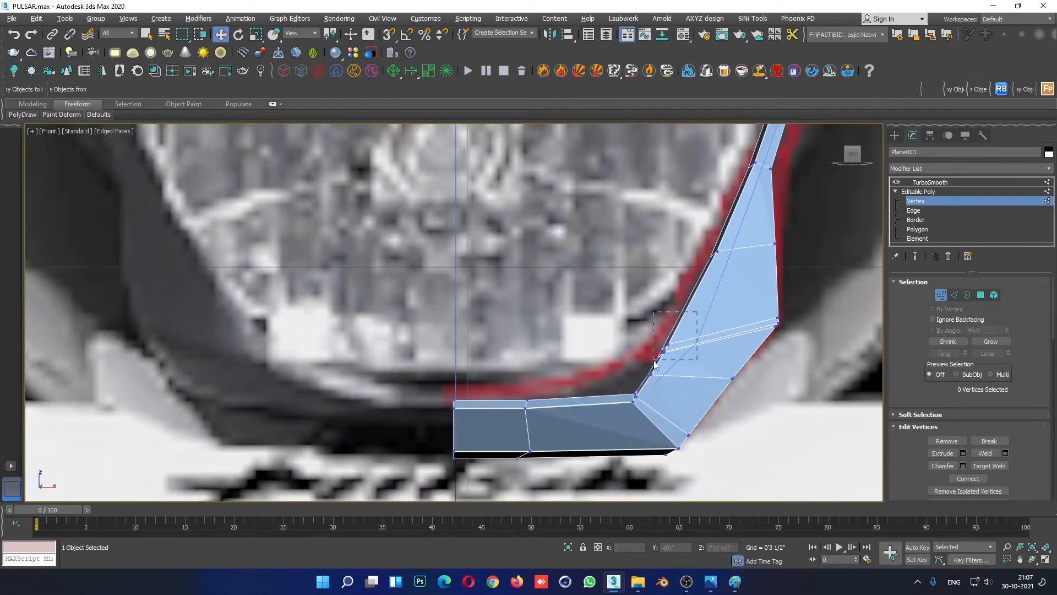
Step: Nudge the three inner vertices of the loop midway to the lower bend slightly toward the centre line
left_click_drag(654, 361, 683, 357)
scroll(683, 356, "up", 6)
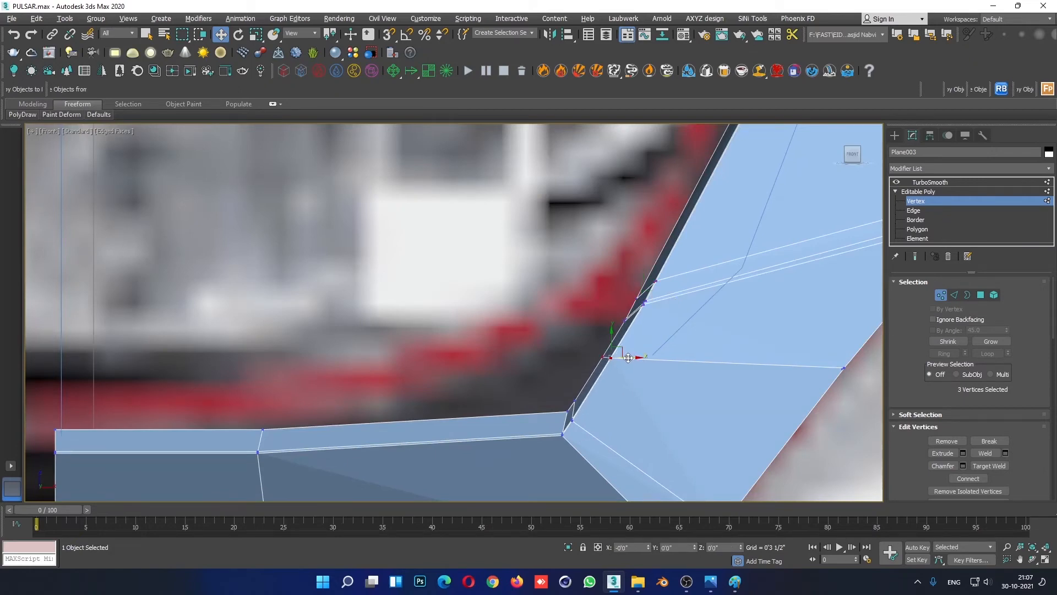
scroll(631, 345, "down", 4)
scroll(632, 359, "up", 4)
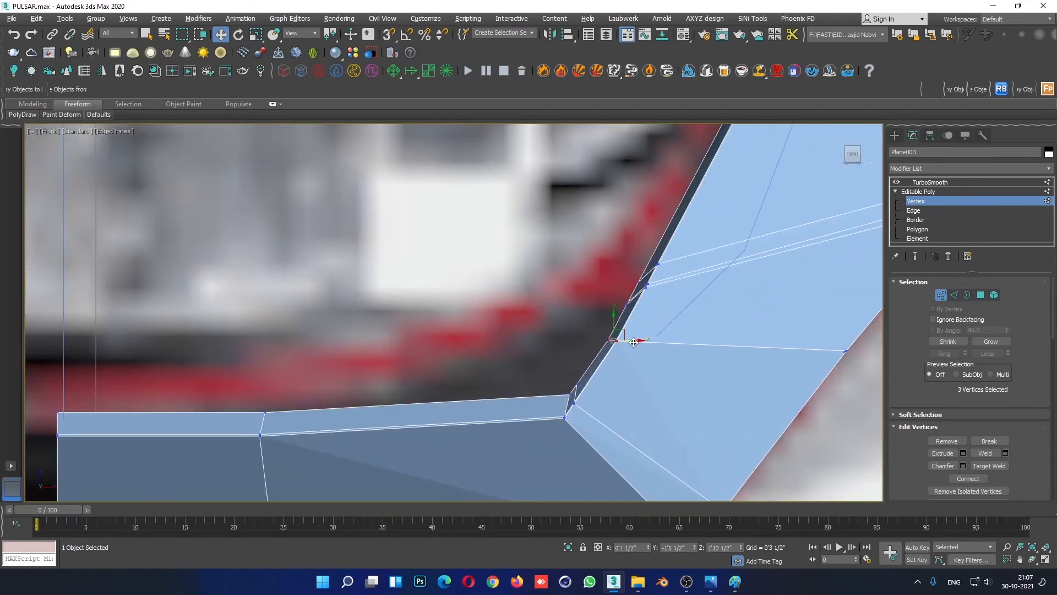
left_click_drag(634, 342, 632, 342)
Step: Reposition the two inner rim vertices just above the midway loop in the Front view and leave vertex editing
left_click(609, 290)
scroll(608, 292, "up", 4)
left_click_drag(617, 295, 668, 318)
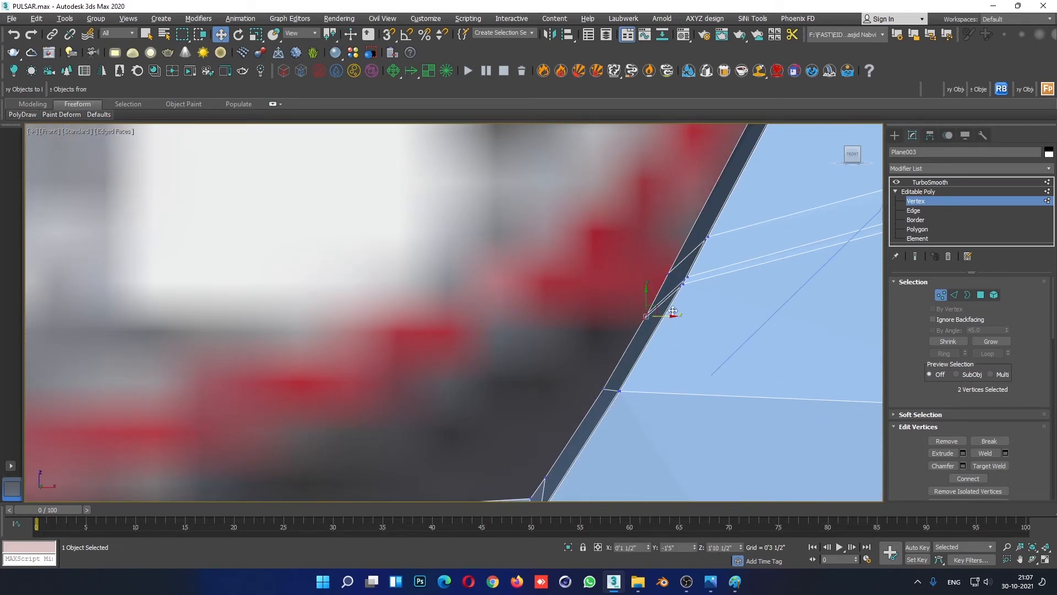
scroll(682, 306, "down", 5)
left_click(927, 192)
left_click(798, 409)
Step: Examine the smoothed lower bend and side corner in the Front and Perspective views
scroll(708, 408, "down", 5)
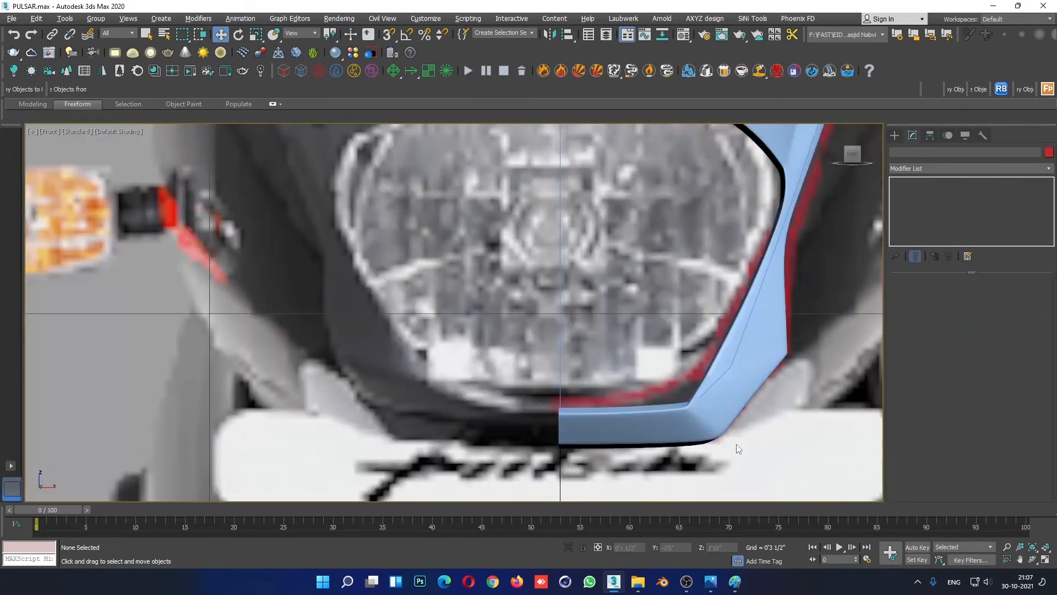
key("F4")
scroll(738, 447, "down", 5)
key("alt+w")
left_click(757, 442)
key("alt+w")
scroll(671, 386, "down", 5)
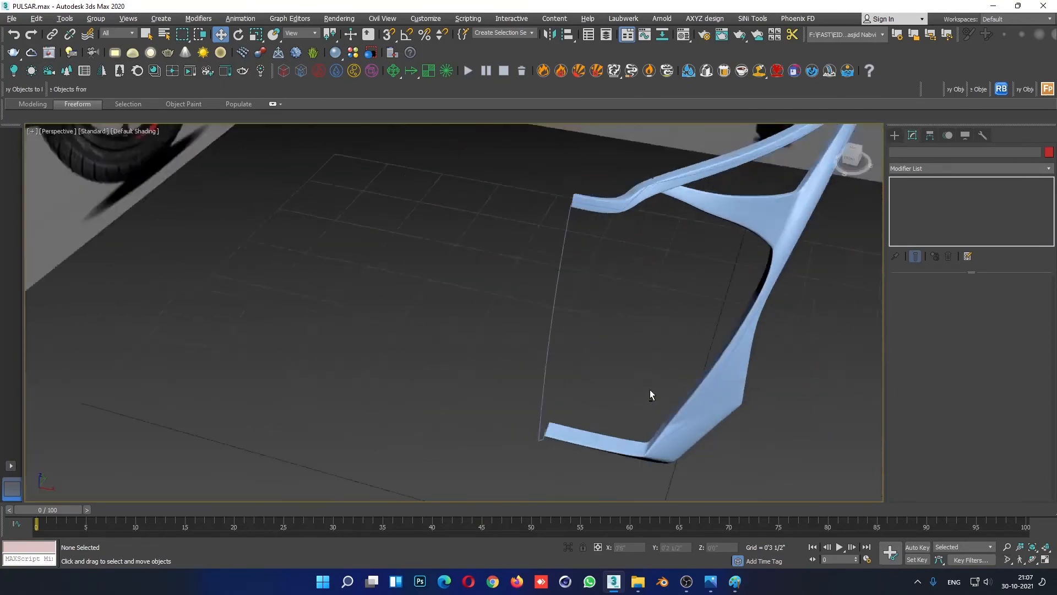
middle_click_drag(650, 389, 711, 355, "alt")
Step: Move the nine inner vertices of the corner loops a little further along the Y axis in the Perspective view
left_click(726, 292)
left_click(916, 201)
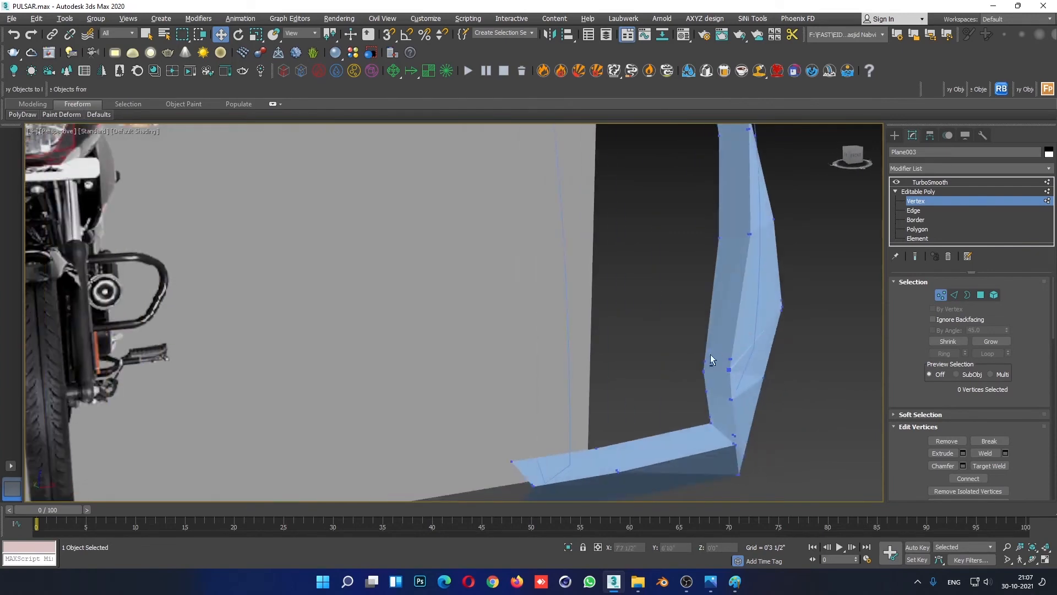
left_click_drag(730, 379, 730, 379)
middle_click_drag(730, 379, 721, 371, "alt")
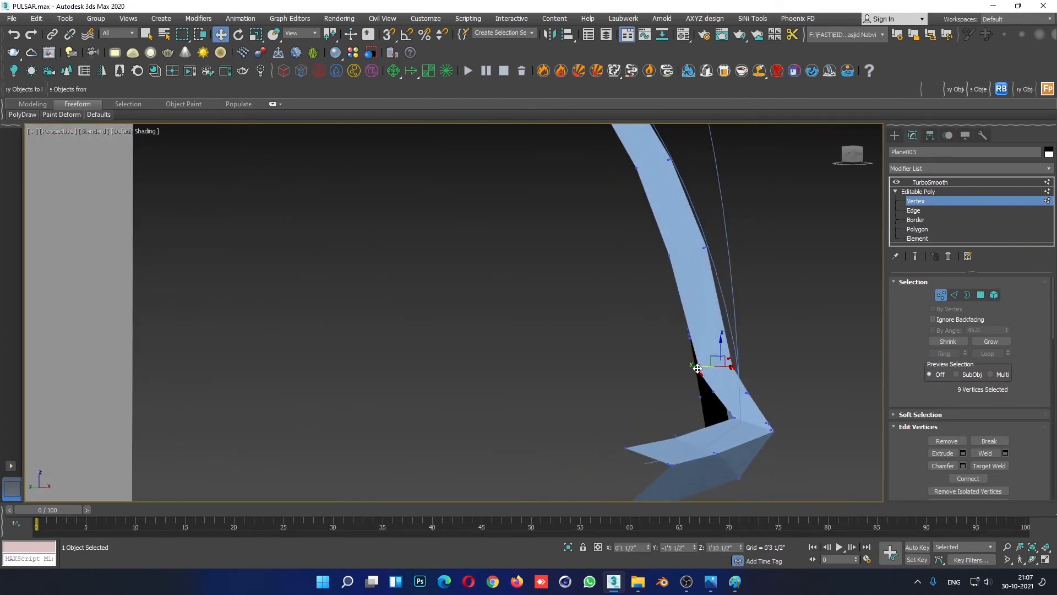
left_click_drag(698, 369, 705, 367)
mouse_move(761, 376)
middle_mouse_down("alt")
mouse_move(619, 402)
mouse_move(592, 423)
mouse_move(739, 380)
mouse_move(714, 375)
mouse_move(834, 349)
mouse_move(755, 305)
middle_mouse_up("alt")
Step: Show edged faces and remove the two extra support loops at the outer side corner, keeping a single loop
key("F4")
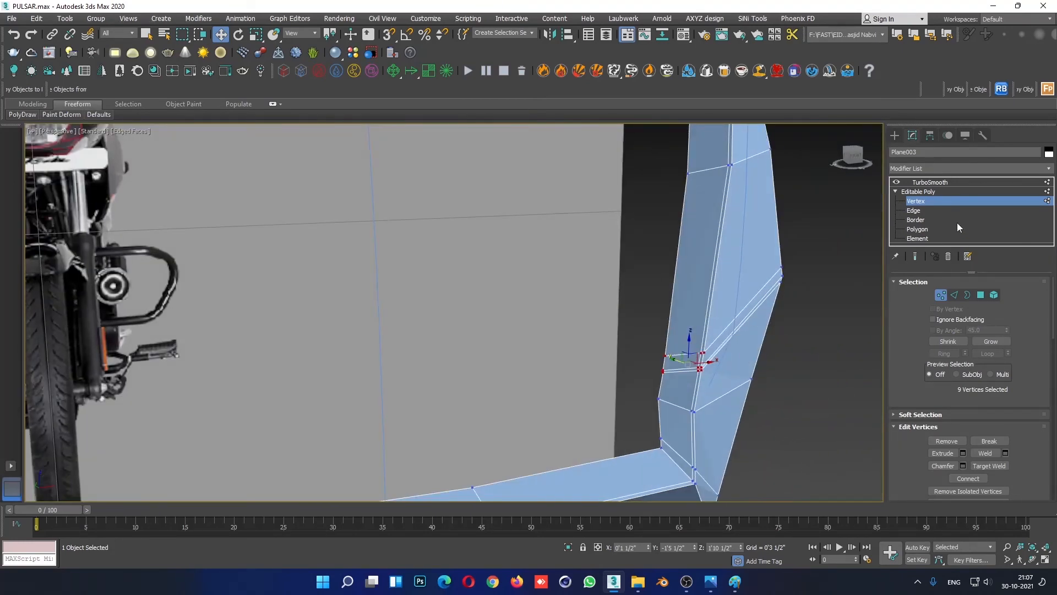
left_click(914, 210)
left_click(753, 303)
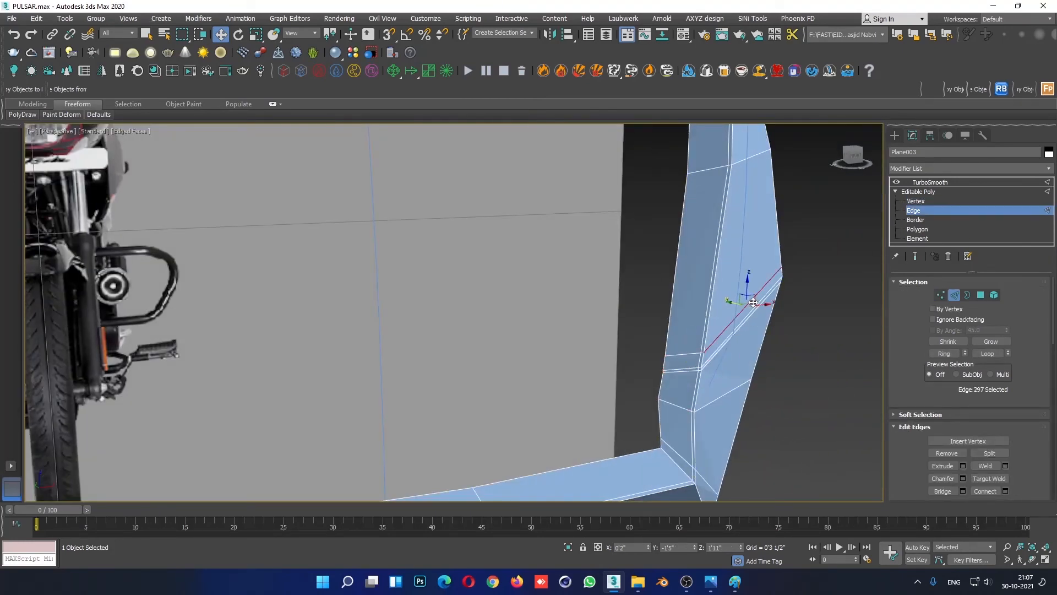
double_click(753, 302)
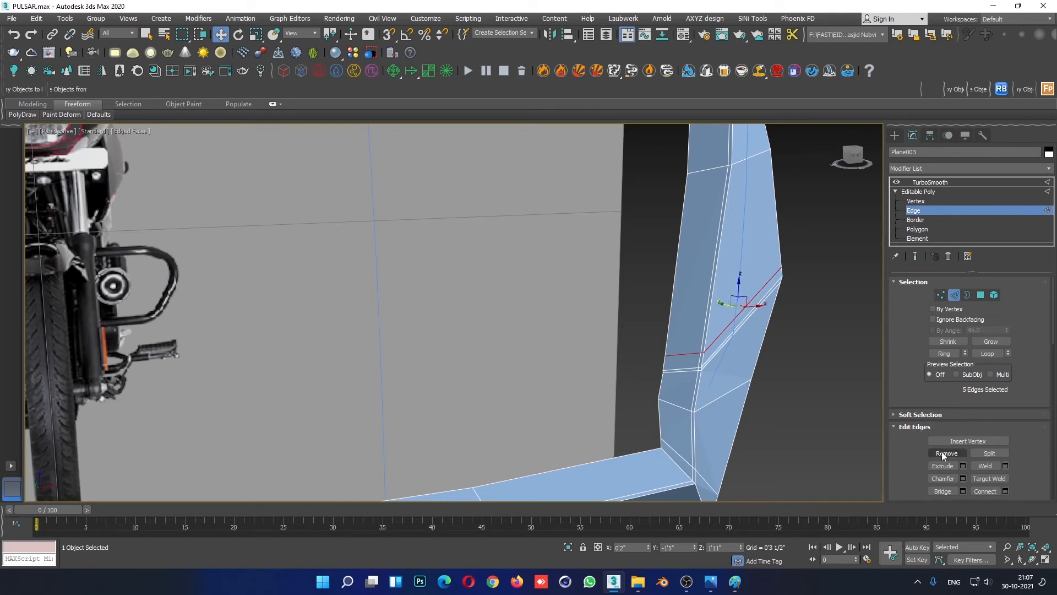
left_click(942, 453)
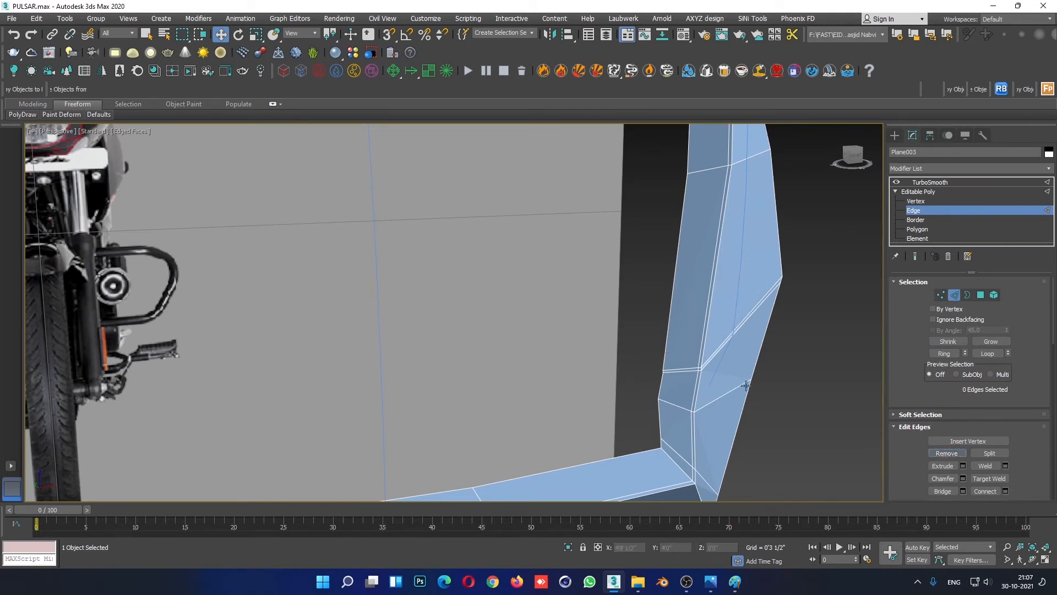
key("ctrl+z")
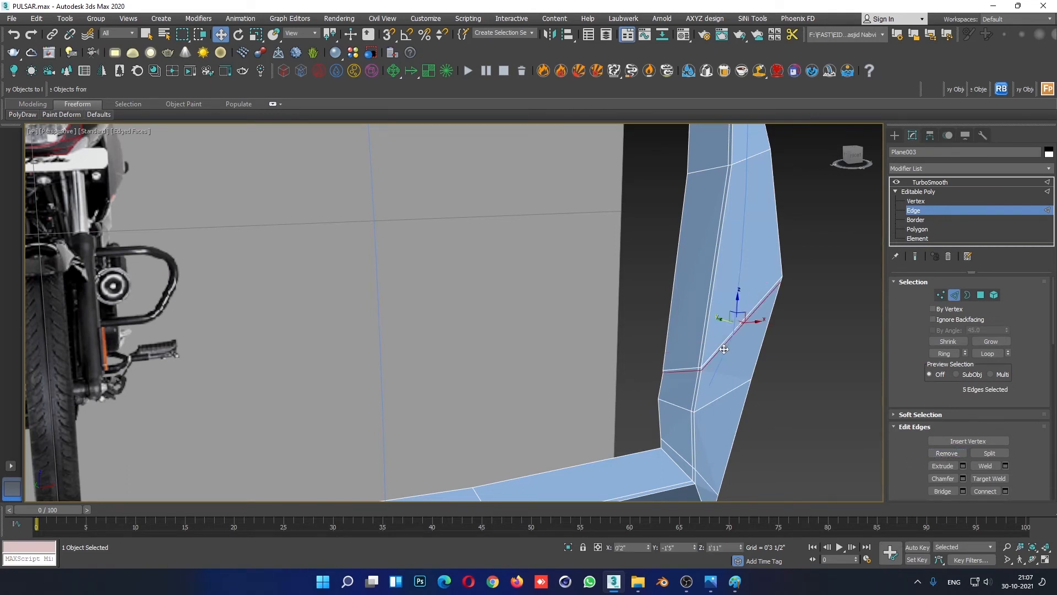
left_click(937, 457)
Step: Raise the three inner vertices of the remaining corner loop slightly along the Z axis
left_click(925, 201)
middle_click_drag(710, 330, 750, 324, "alt")
left_click_drag(710, 364, 671, 371)
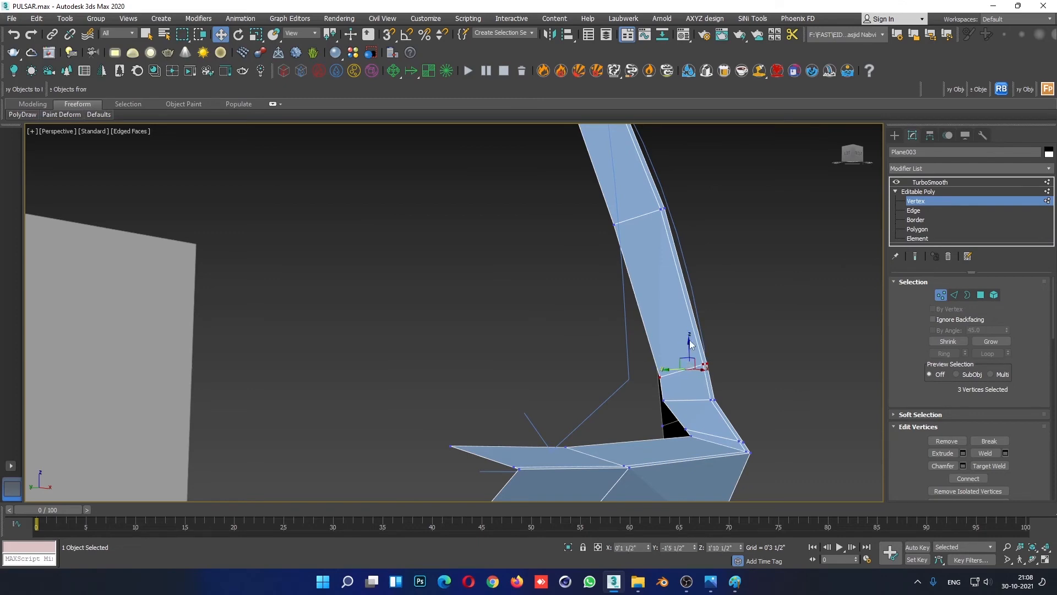
left_click_drag(690, 336, 687, 317)
Step: Fine-tune the two front crease vertices of the corner loop in the Perspective view
middle_click_drag(745, 368, 650, 407, "alt")
left_click_drag(643, 381, 647, 383)
middle_click_drag(647, 383, 651, 297, "alt")
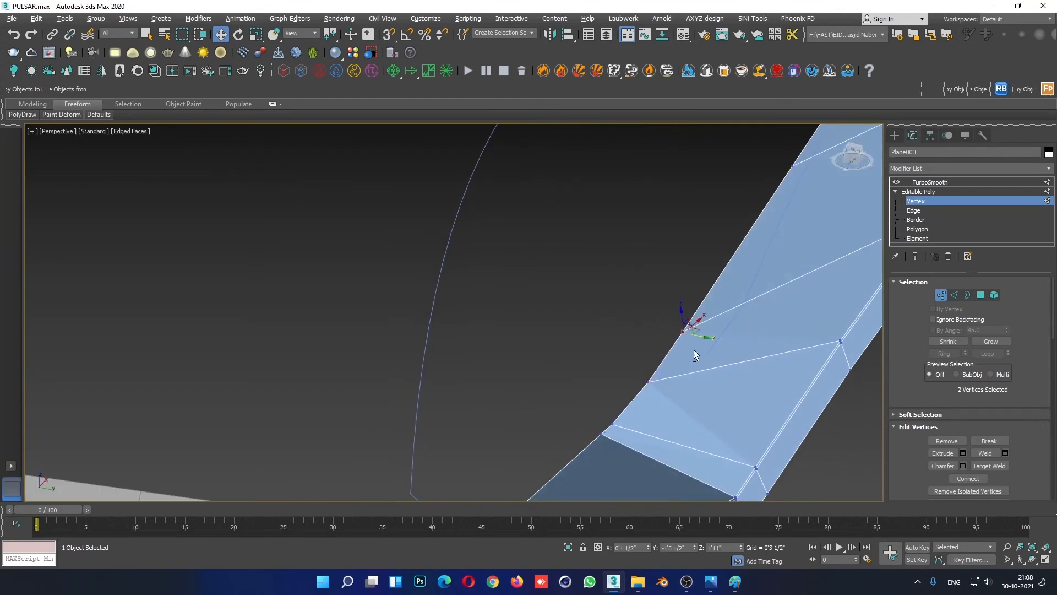
middle_click_drag(694, 351, 723, 340, "alt")
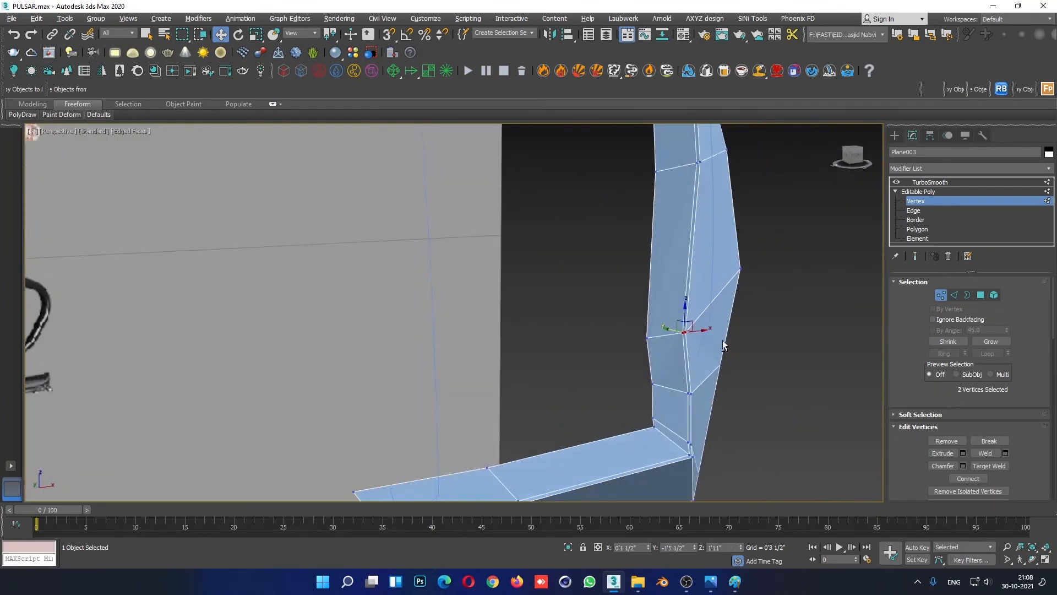
Step: Nudge the two selected crease vertices slightly along the X axis in the Front view
key("alt+w")
middle_click(769, 243)
key("alt+w")
scroll(741, 281, "up", 5)
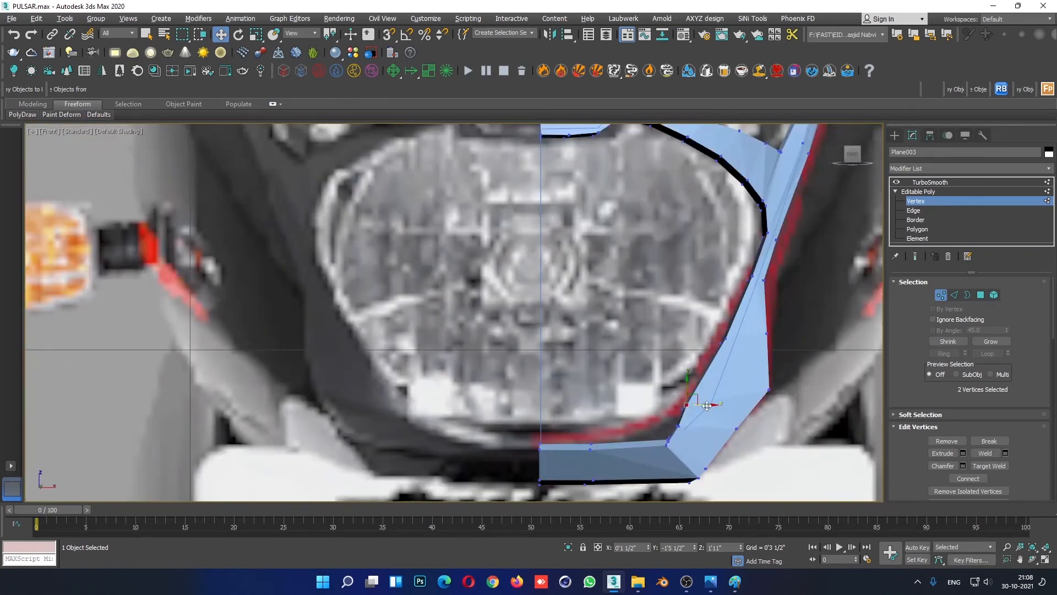
left_click_drag(707, 405, 711, 406)
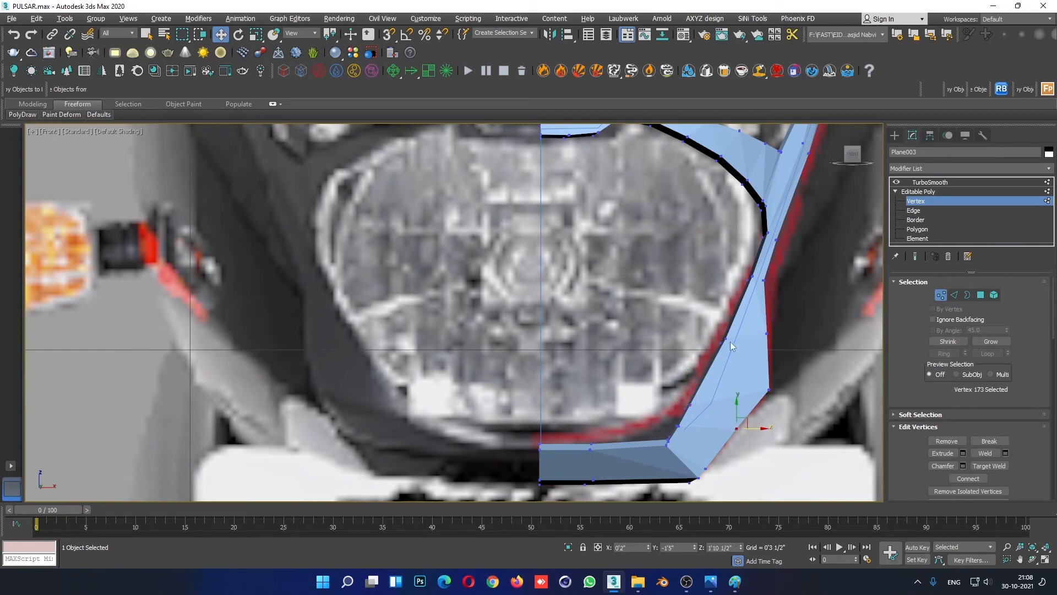
Step: Move the three vertices on the surround's lower inner edge slightly outward along X in the Front view, then leave vertex editing
scroll(738, 347, "down", 5)
left_click(813, 421)
scroll(749, 411, "up", 8)
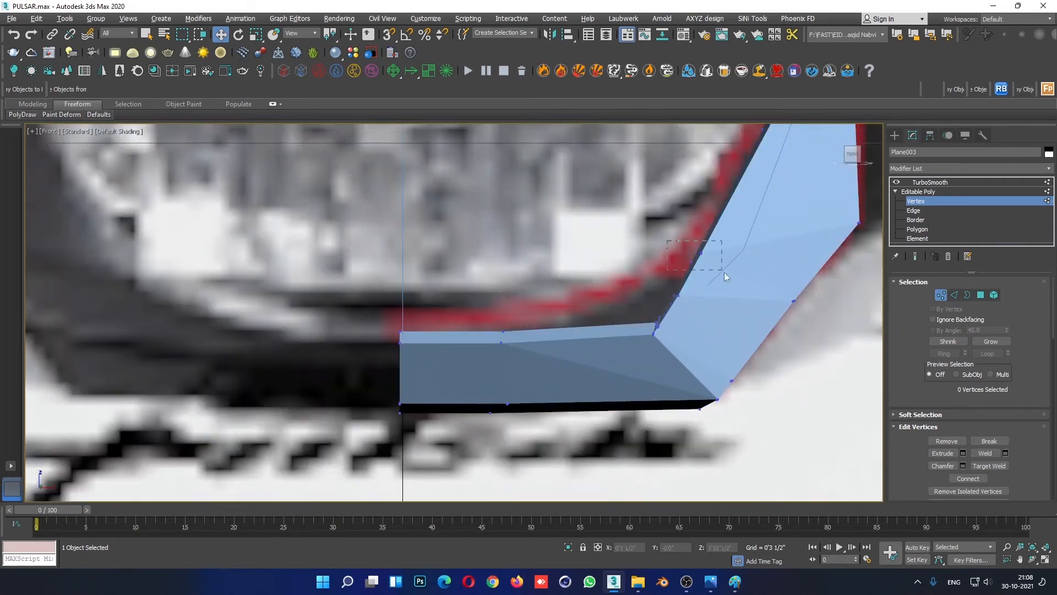
left_click_drag(725, 272, 725, 273)
left_click_drag(699, 232, 732, 248)
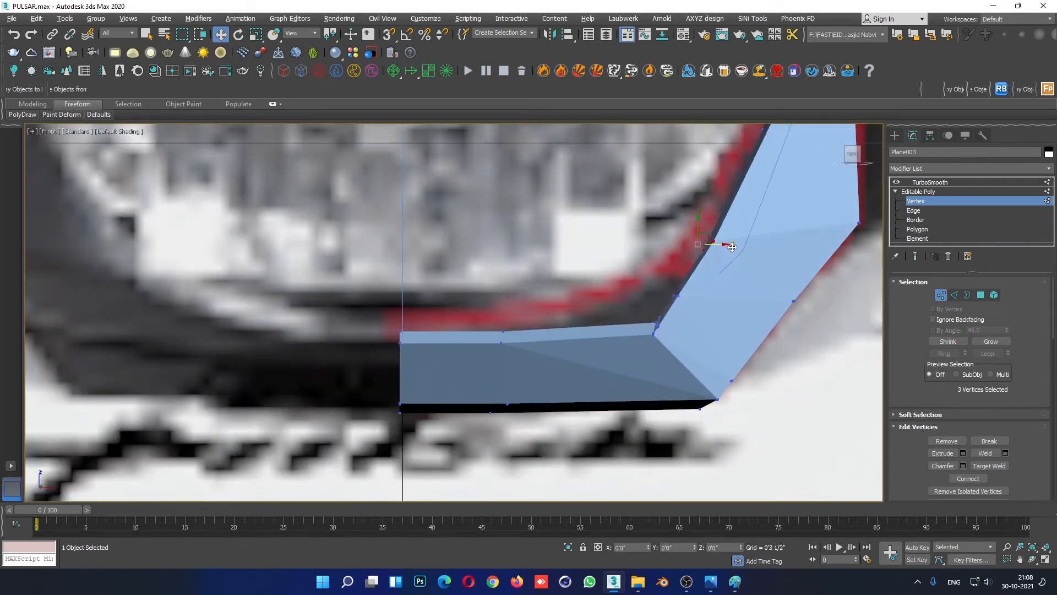
left_click(727, 302)
scroll(751, 374, "down", 5)
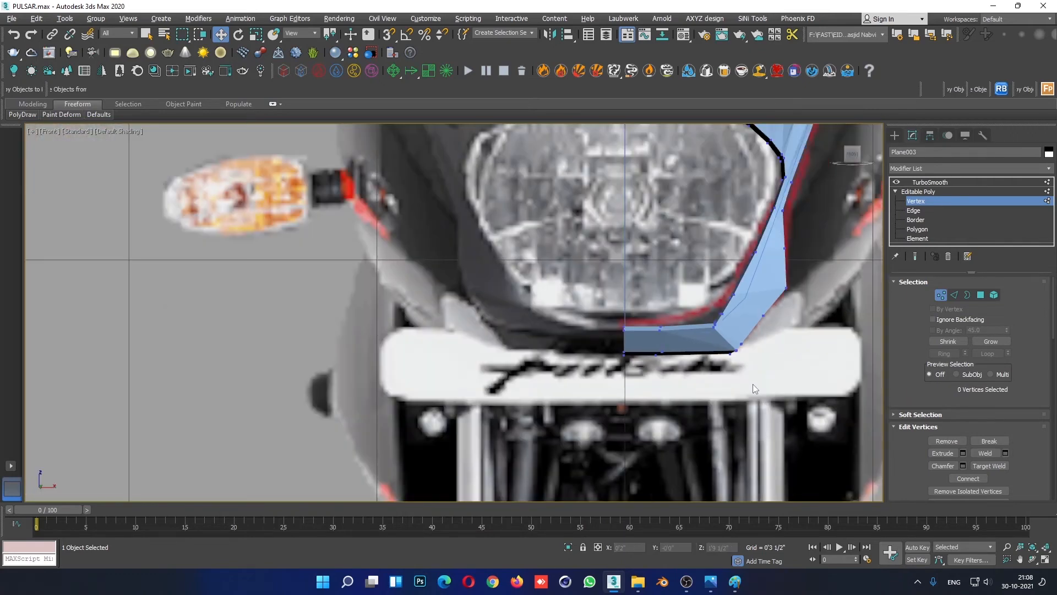
scroll(752, 385, "up", 5)
left_click(959, 205)
left_click(755, 417)
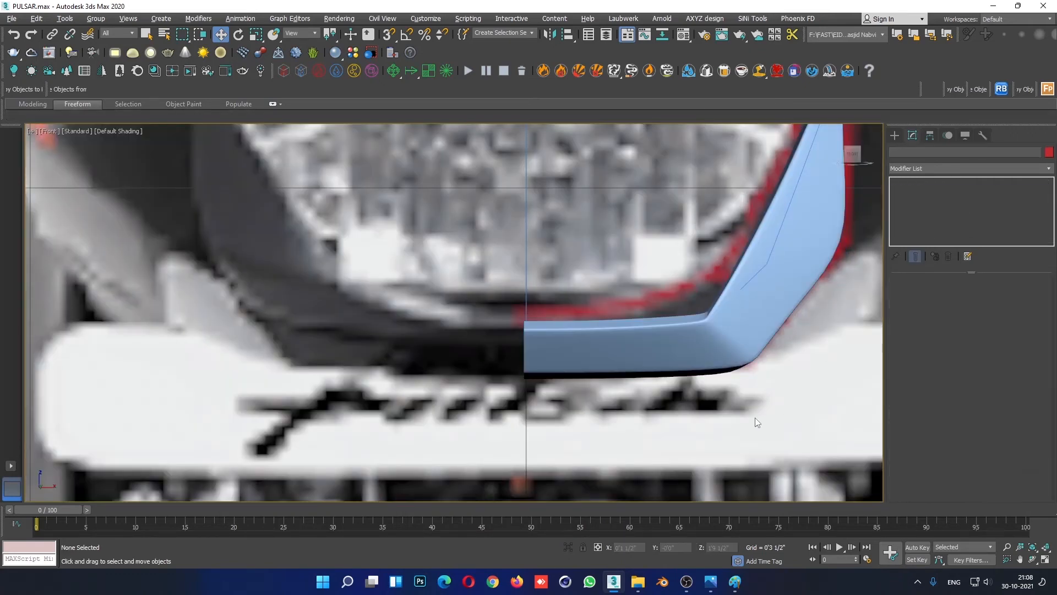
Step: Connect the edge ring above the outer side corner with one segment, setting the slide to -94
scroll(755, 418, "down", 5)
scroll(791, 352, "up", 5)
scroll(790, 352, "up", 2)
left_click(763, 345)
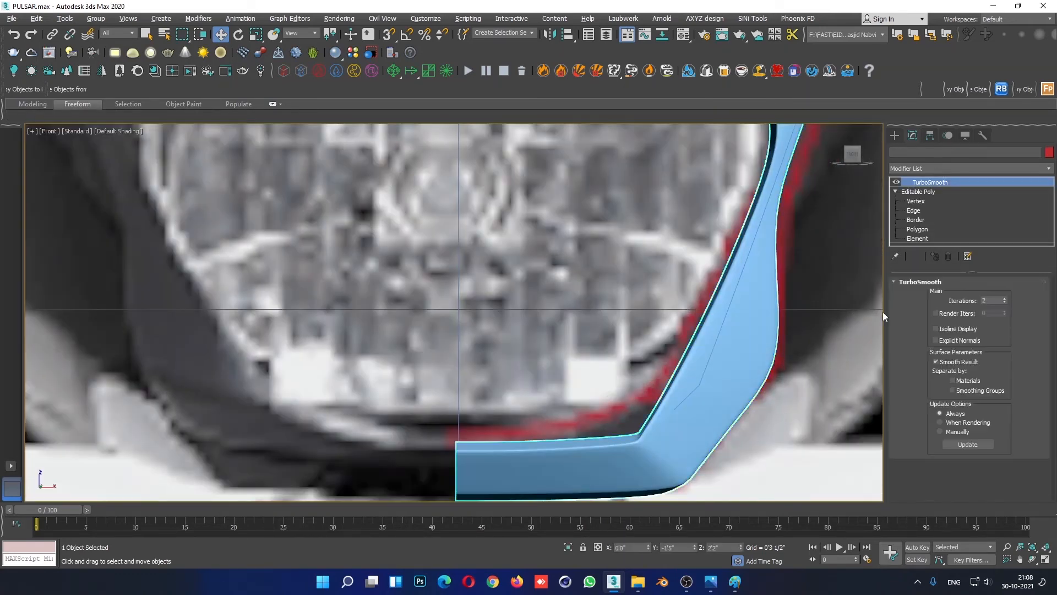
left_click(916, 211)
scroll(740, 421, "down", 3)
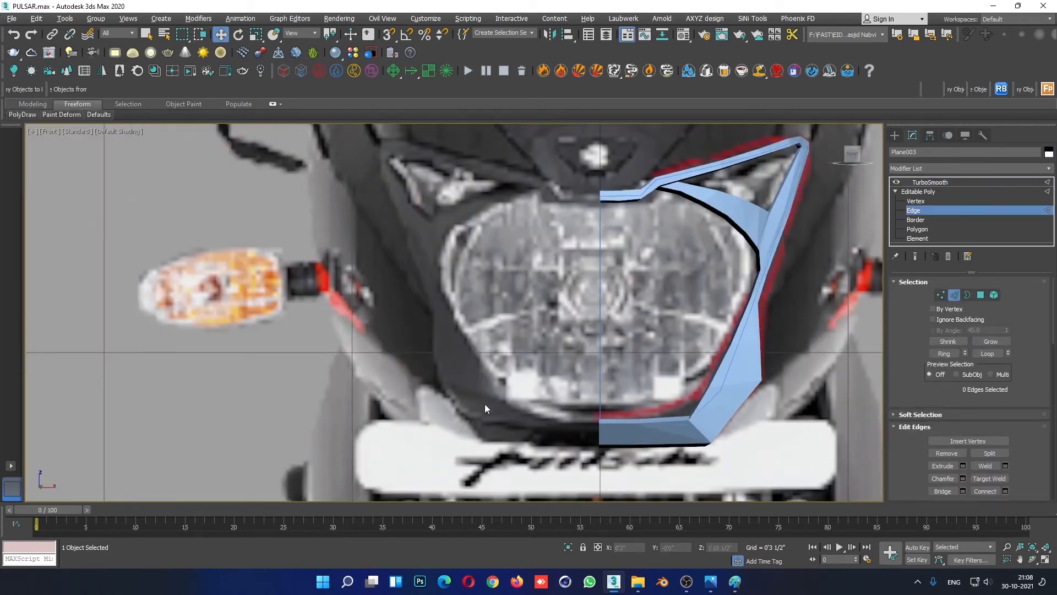
scroll(760, 405, "up", 4)
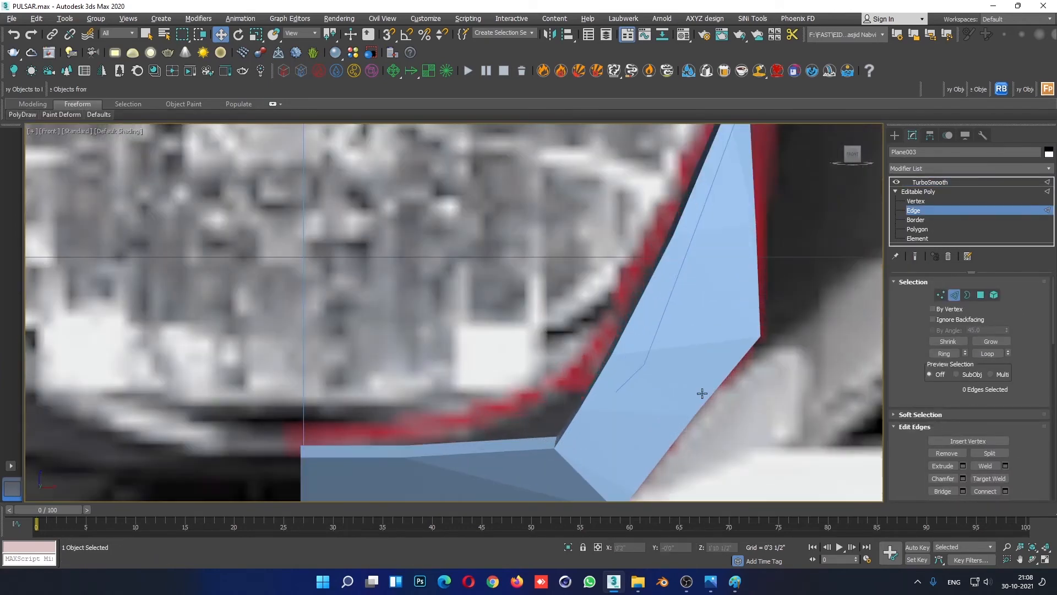
left_click(630, 317)
key("F4")
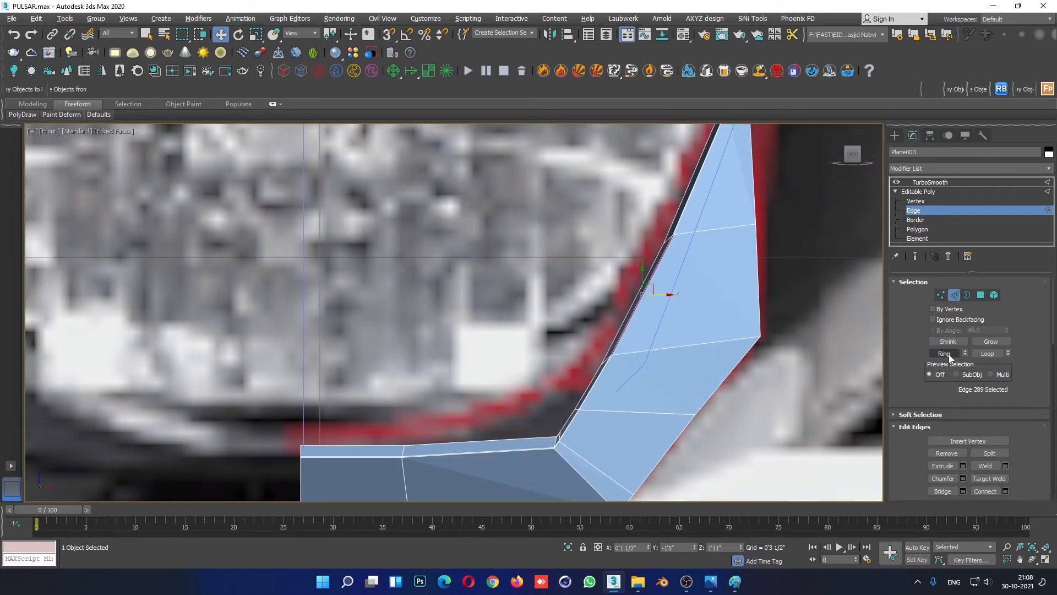
left_click(945, 354)
right_click(733, 328)
left_click(639, 366)
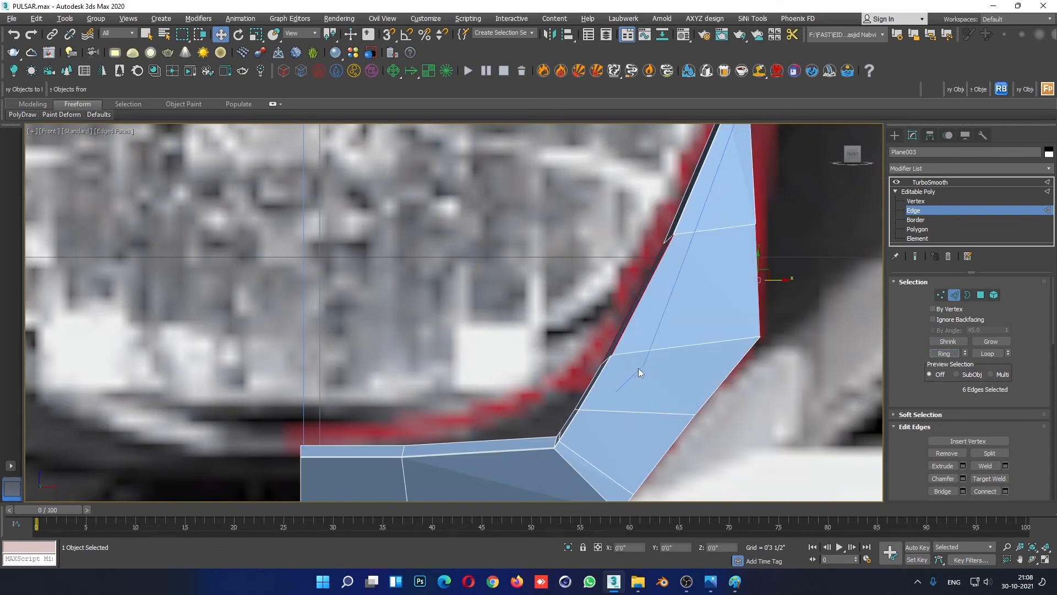
left_click_drag(461, 350, 461, 556)
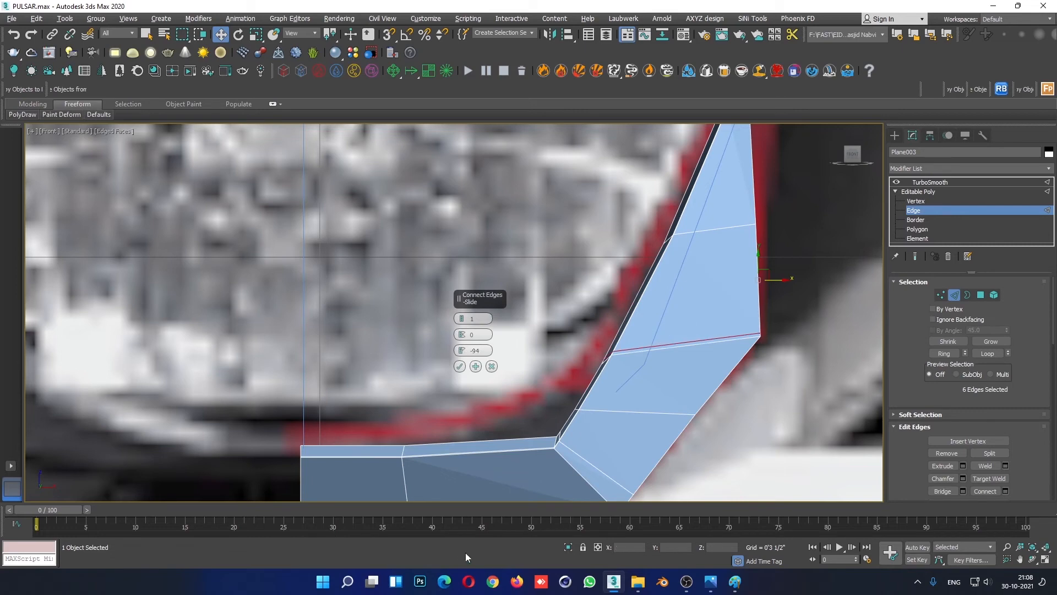
left_click(460, 366)
Step: Connect the edge ring below the outer side corner with one segment, setting the slide to -70
double_click(597, 380)
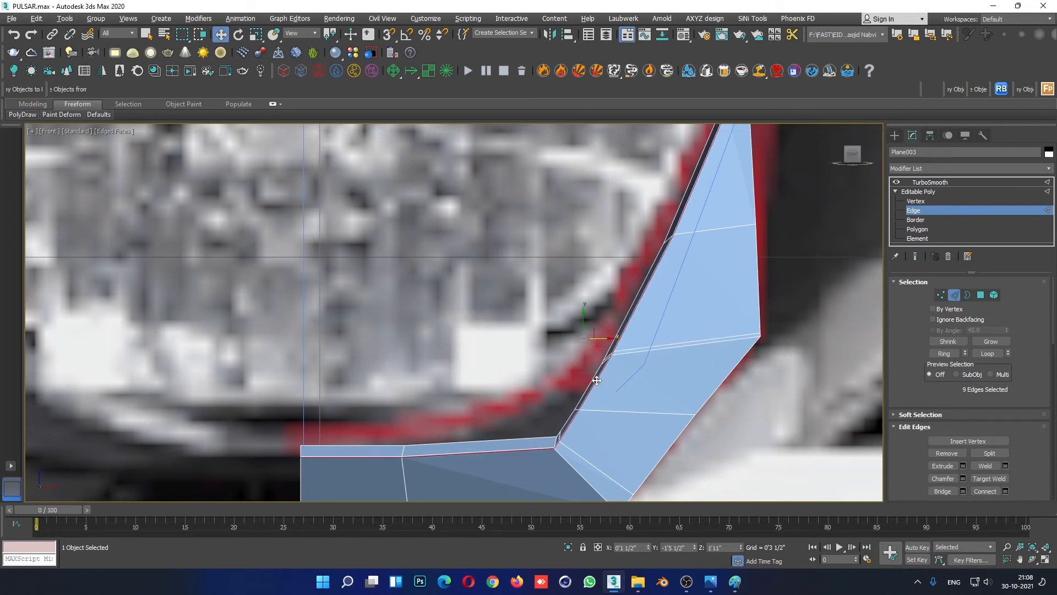
left_click(944, 353)
right_click(731, 318)
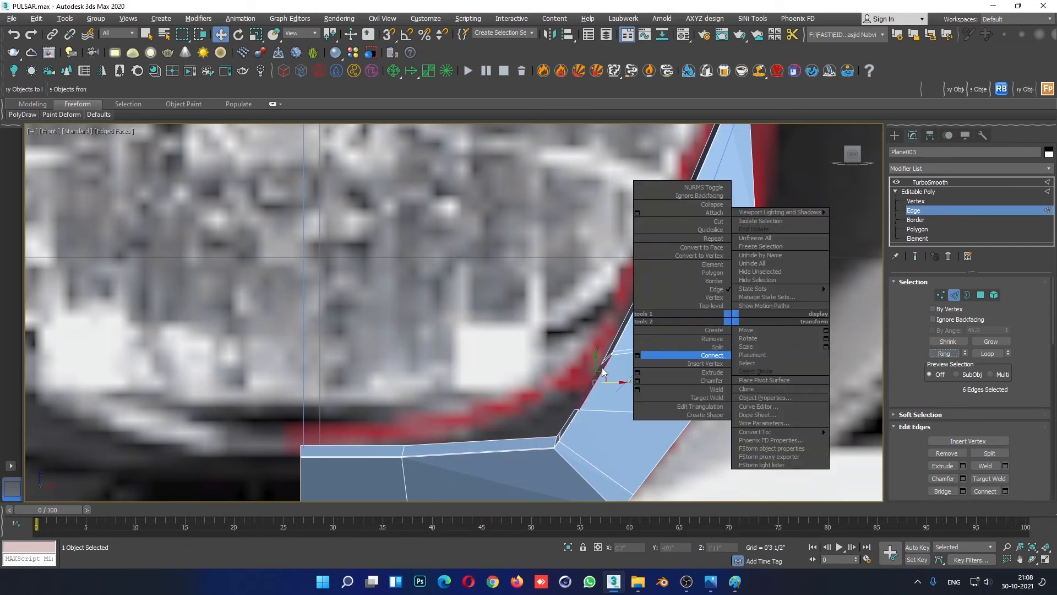
left_click(637, 356)
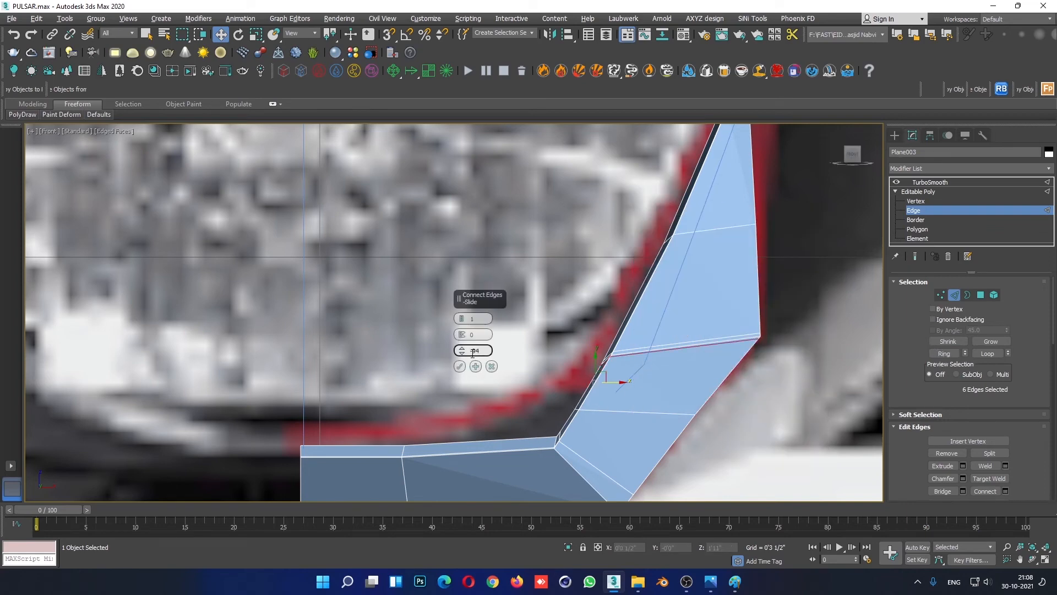
left_click_drag(461, 338, 461, 296)
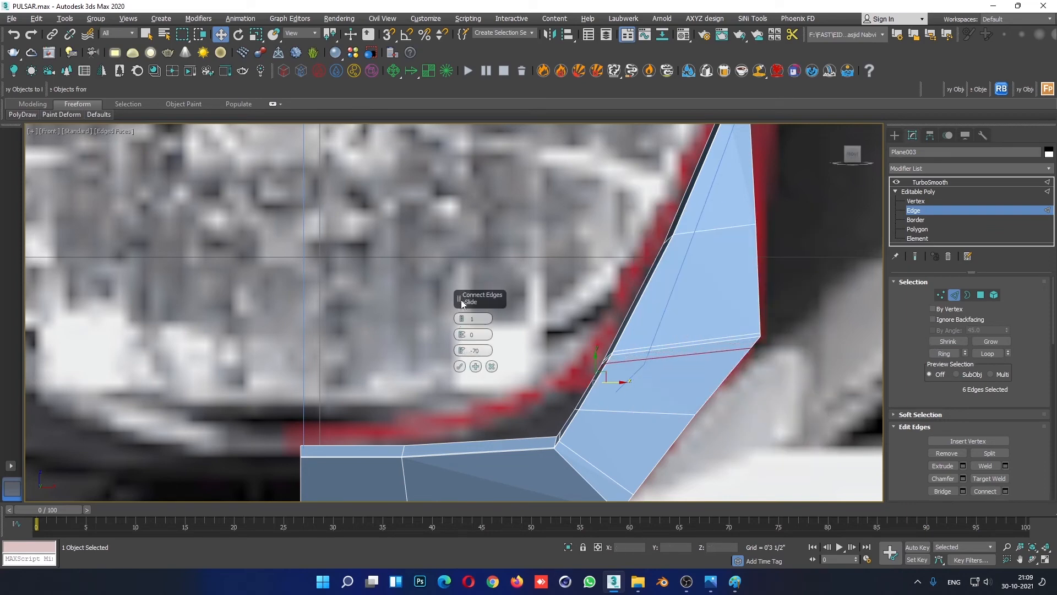
left_click(459, 366)
Step: Examine the smoothed outer side corner in the Front and Perspective views without edged faces
left_click(970, 192)
left_click(767, 422)
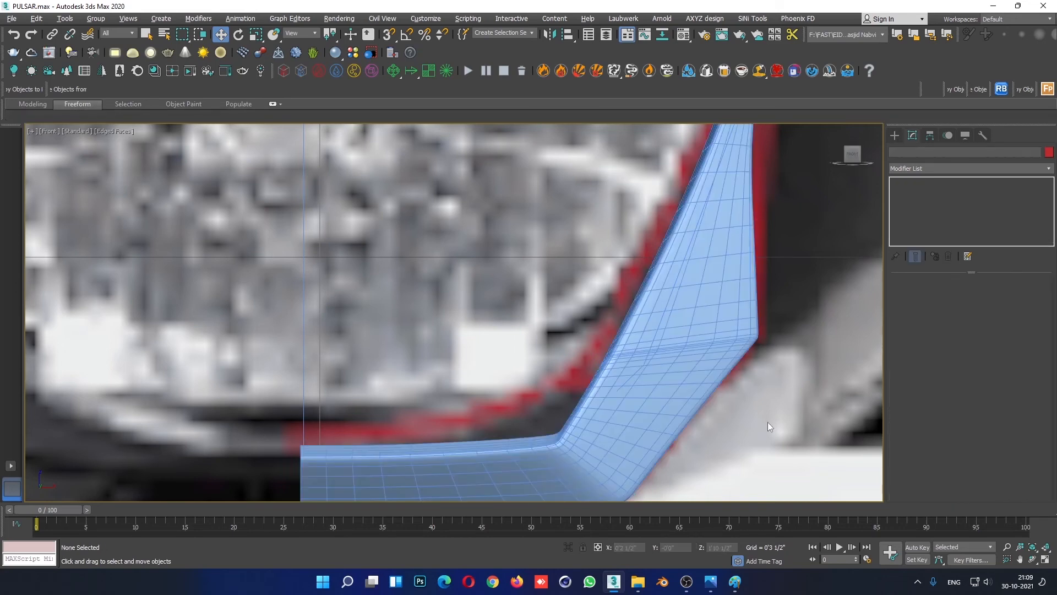
key("F4")
scroll(749, 414, "down", 5)
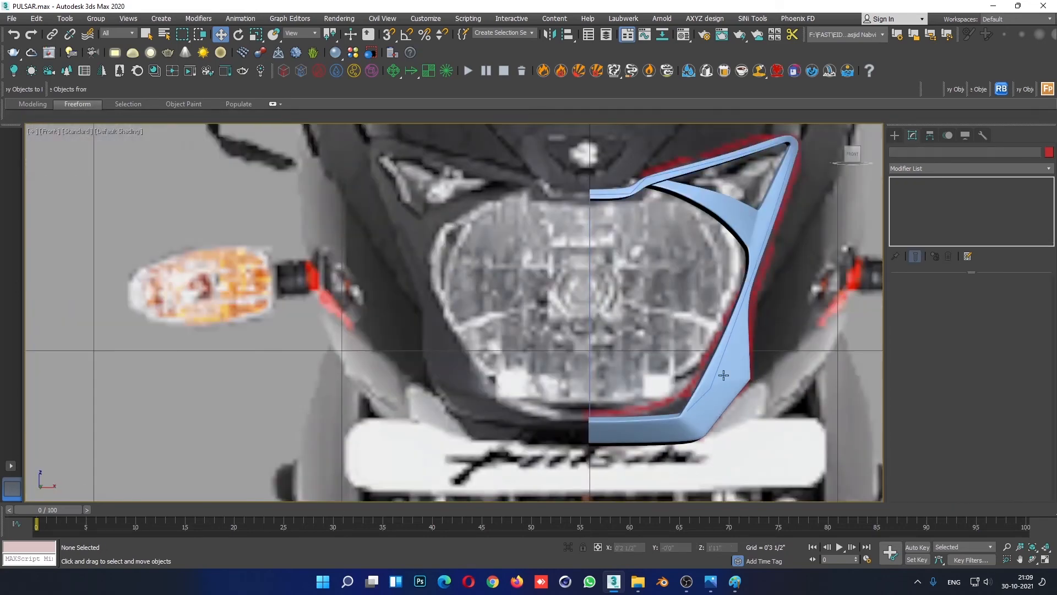
key("alt+w")
left_click(761, 428)
key("alt+w")
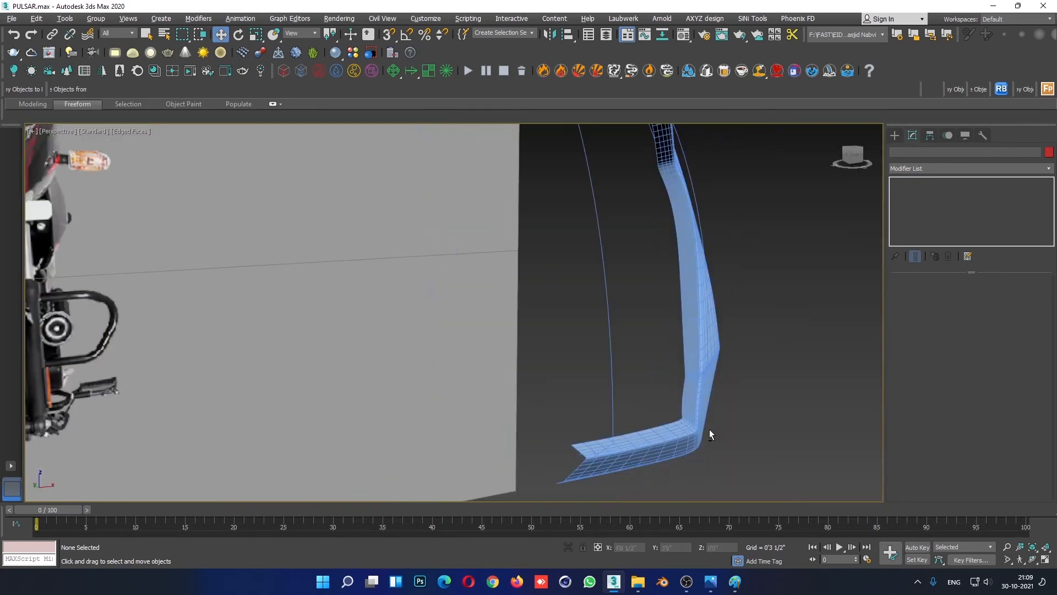
mouse_move(709, 428)
middle_mouse_down("alt")
mouse_move(647, 422)
mouse_move(544, 438)
mouse_move(450, 420)
mouse_move(391, 426)
mouse_move(452, 432)
mouse_move(464, 421)
middle_mouse_up("alt")
key("F4")
scroll(568, 365, "up", 5)
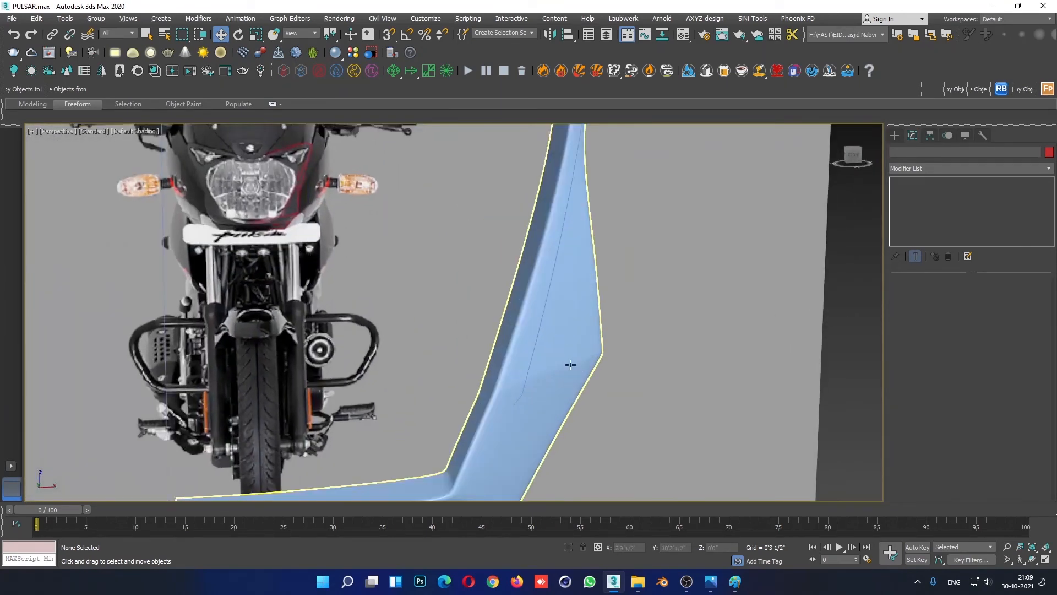
scroll(591, 342, "down", 6)
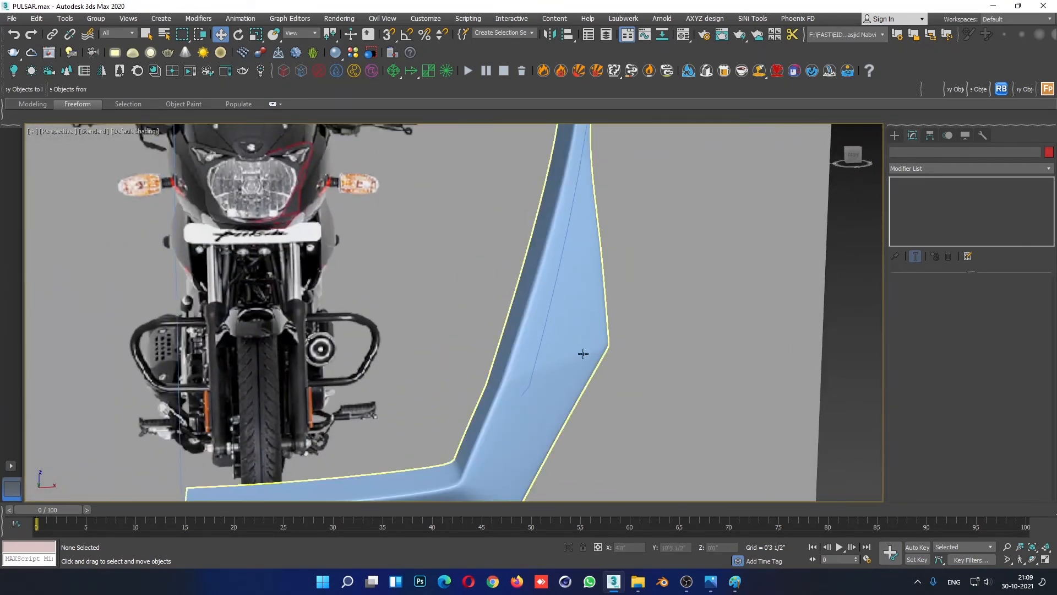
scroll(517, 360, "down", 2)
middle_click_drag(532, 398, 583, 373, "alt")
scroll(487, 388, "down", 3)
scroll(616, 382, "up", 5)
scroll(616, 382, "up", 4)
scroll(683, 361, "down", 2)
Step: Remove the support edge loop just below the outer side corner of the surround
left_click(683, 361)
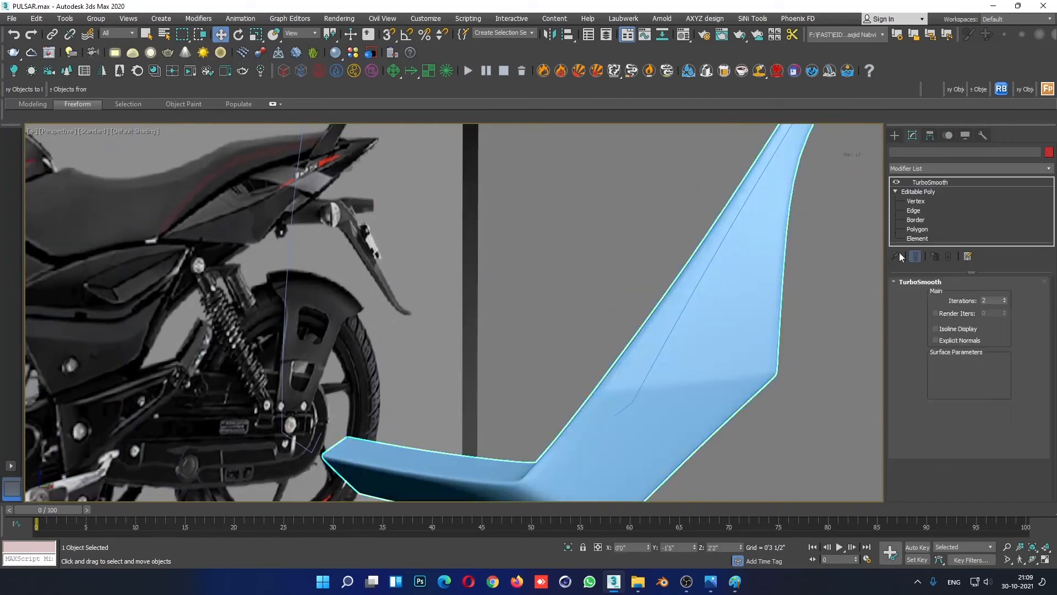
left_click(922, 208)
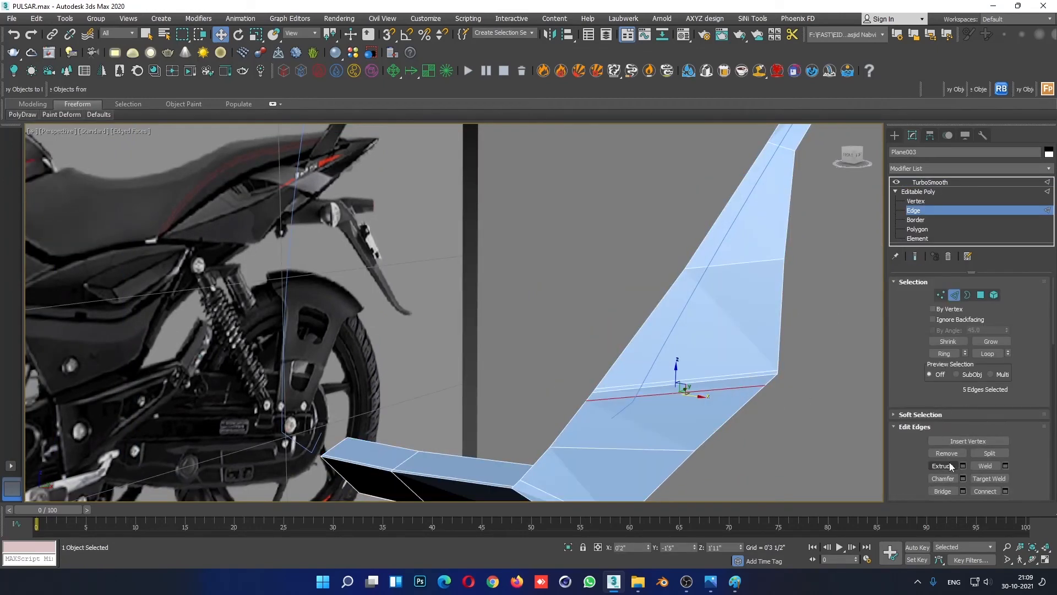
middle_click_drag(714, 418, 762, 425, "alt")
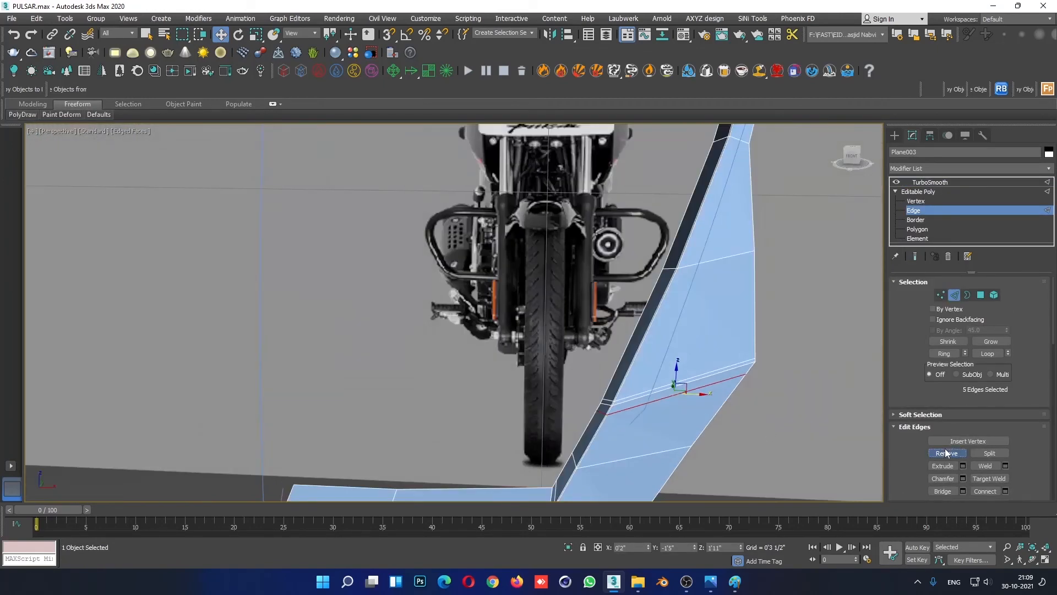
left_click(752, 393)
Step: Connect the ring below the outer side corner with one segment, sliding the new loop farther from the corner than before
left_click(738, 385)
left_click(944, 353)
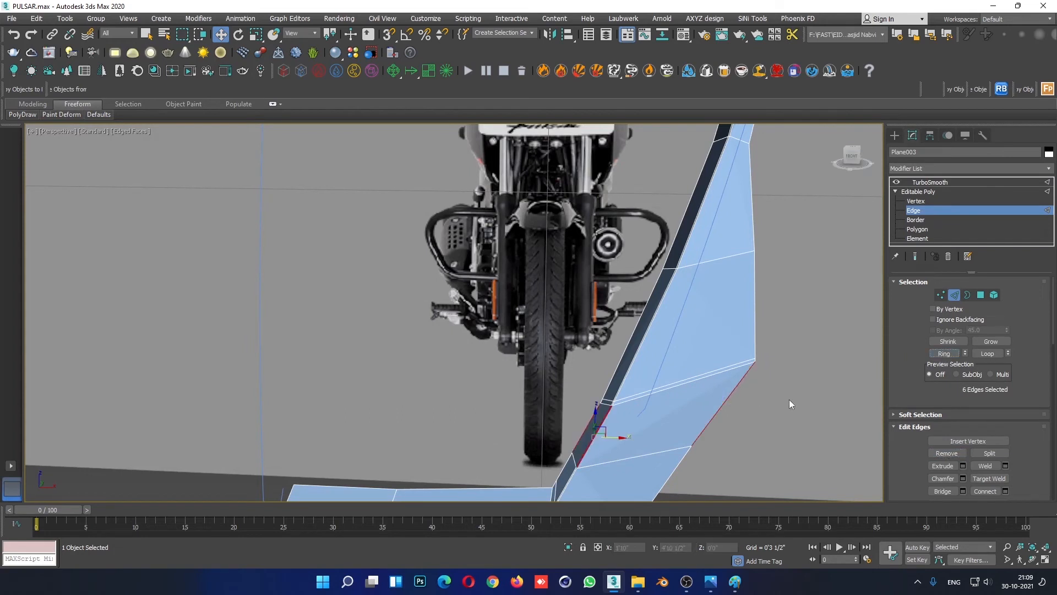
right_click(737, 349)
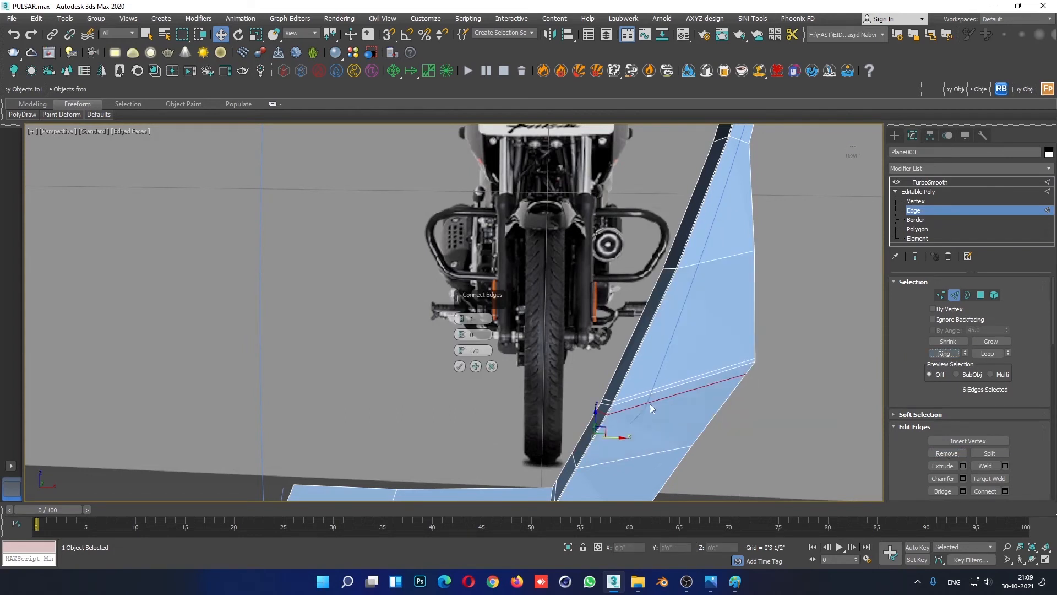
left_click_drag(461, 350, 463, 280)
left_click(460, 366)
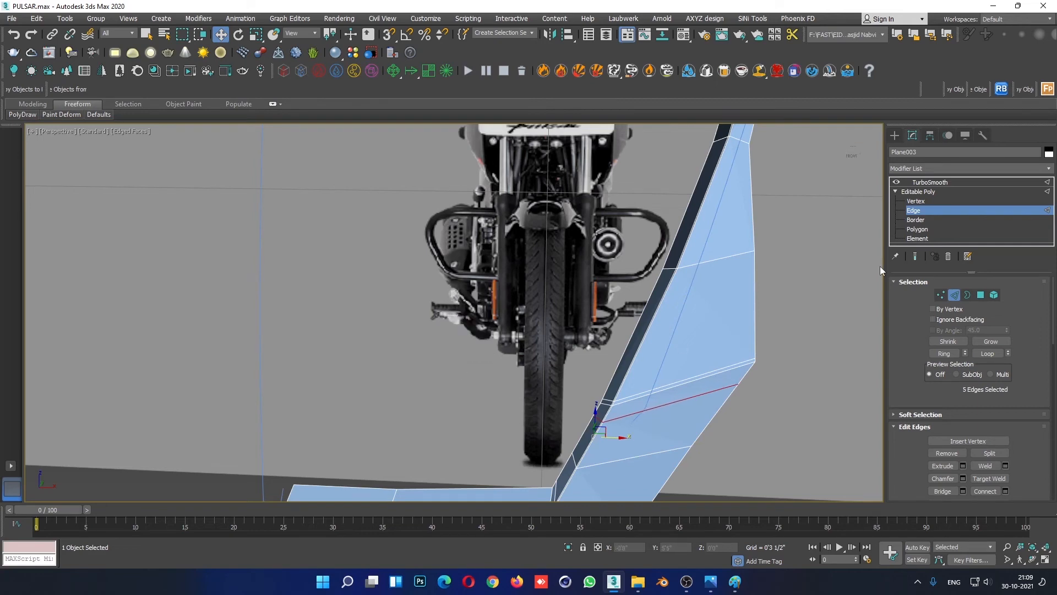
Step: Leave edge editing and examine the smoothed surround in the Perspective and Front views without edged faces
left_click(930, 193)
left_click(776, 326)
scroll(688, 409, "down", 3)
mouse_move(689, 409)
middle_mouse_down("alt")
mouse_move(751, 392)
mouse_move(790, 419)
mouse_move(553, 408)
middle_mouse_up("alt")
key("F4")
scroll(782, 412, "down", 3)
scroll(555, 407, "down", 4)
middle_click_drag(627, 405, 666, 402, "alt")
key("alt+w")
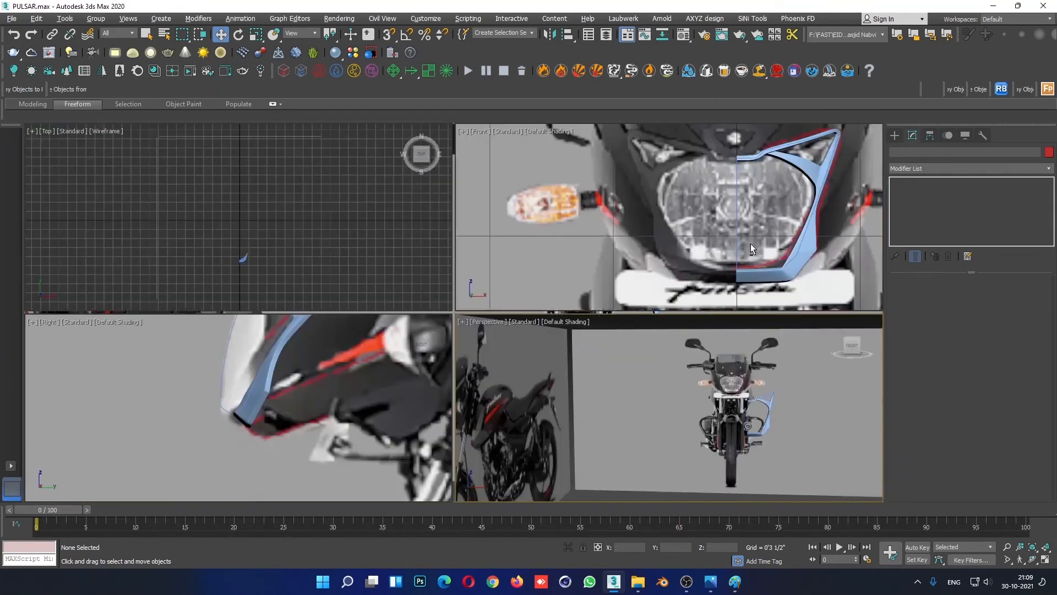
left_click(752, 245)
key("alt+w")
scroll(763, 294, "down", 2)
middle_click_drag(752, 324, 736, 283)
scroll(741, 348, "up", 4)
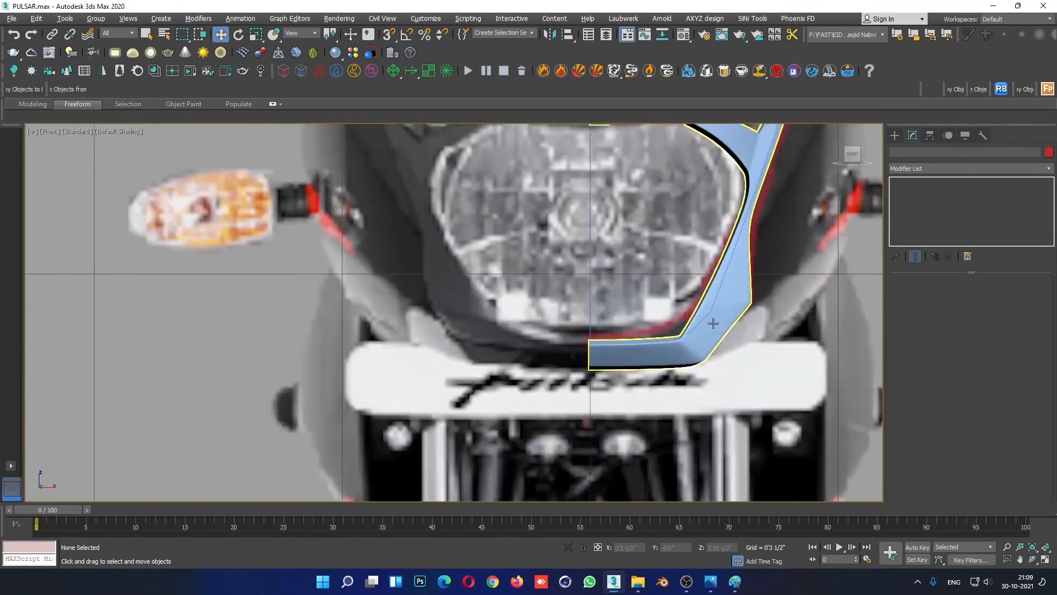
Step: Select the three outer vertices just below the side corner and nudge them slightly along the Y axis in the Right view
left_click(741, 288)
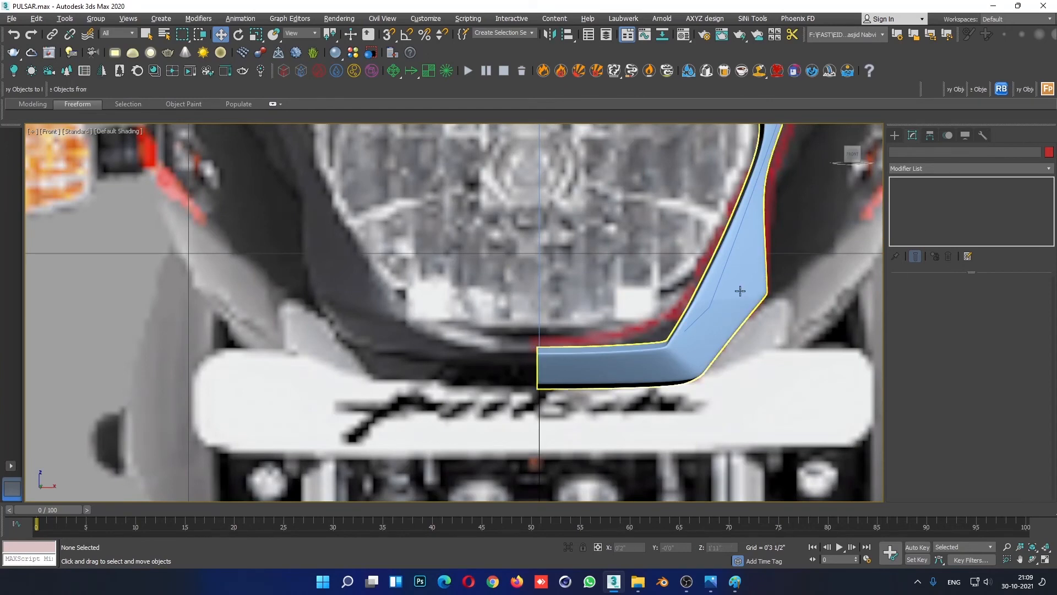
left_click(916, 201)
scroll(729, 352, "up", 3)
left_click_drag(706, 306, 745, 358)
key("alt+w")
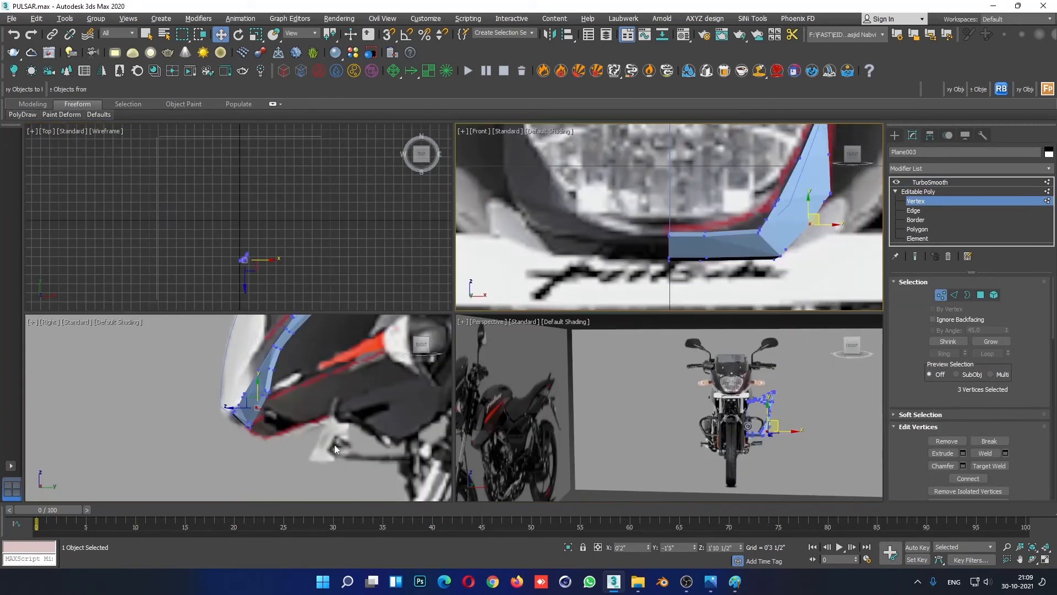
right_click(304, 422)
key("alt+w")
scroll(358, 366, "up", 2)
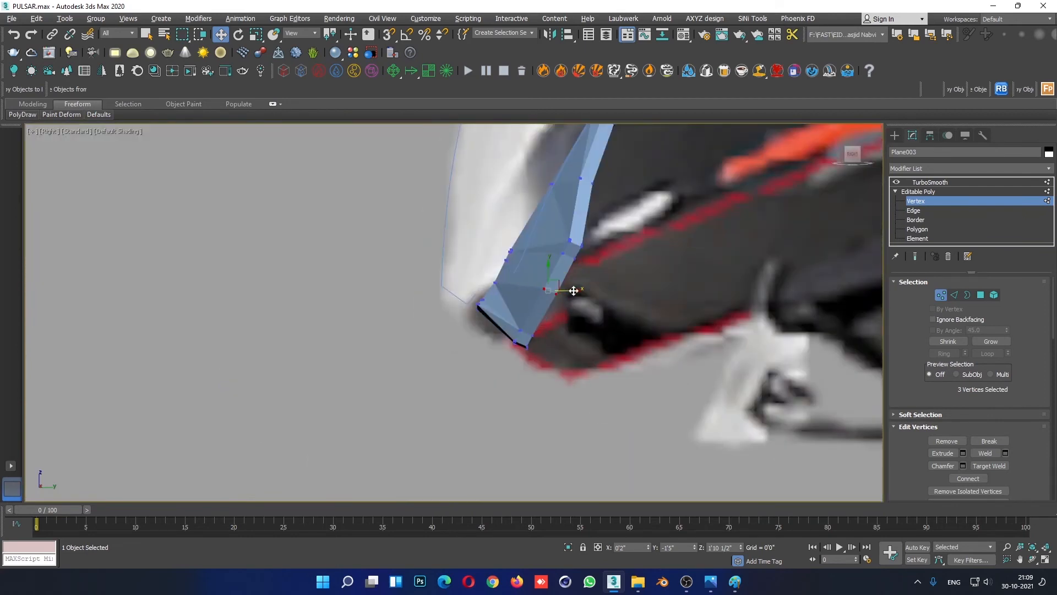
left_click_drag(573, 291, 572, 291)
left_click(523, 339)
Step: Show edged faces in the Right view and leave vertex editing to check the smoothed surround against the reference
scroll(522, 339, "up", 2)
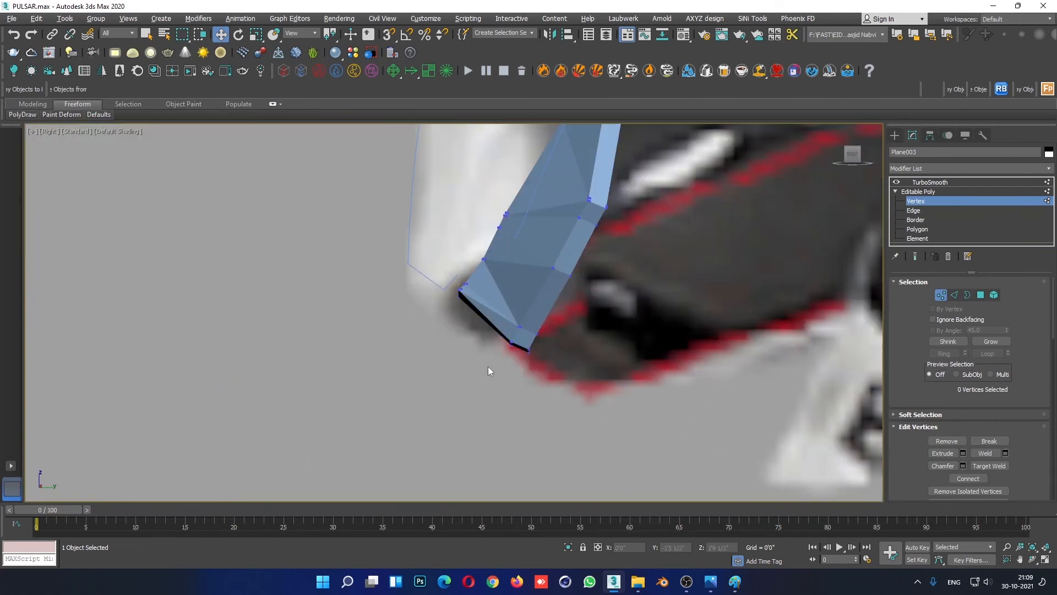
key("F4")
scroll(523, 323, "down", 4)
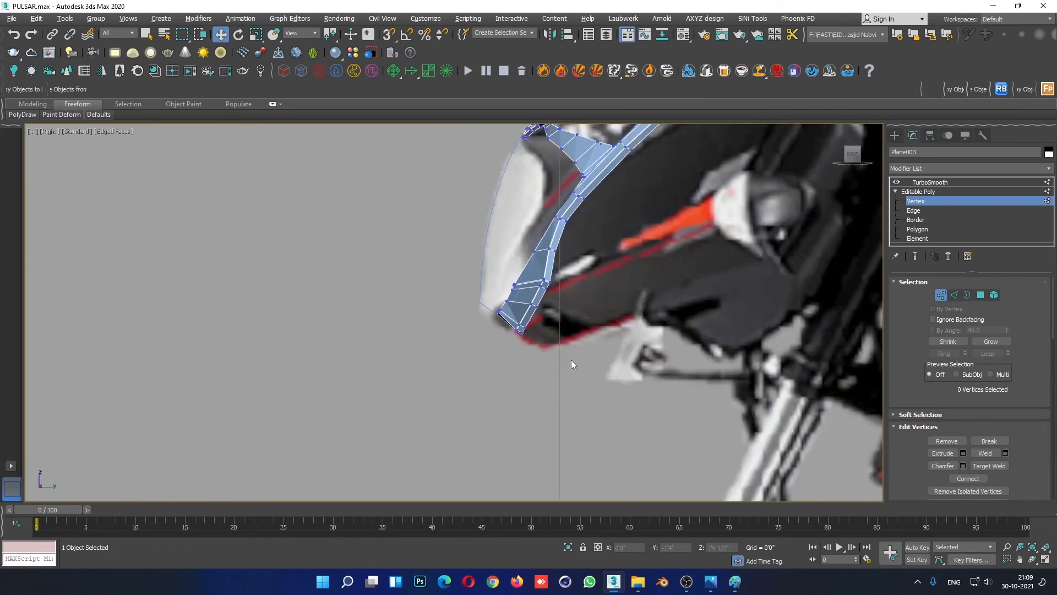
middle_click_drag(572, 331, 557, 382)
left_click(925, 192)
left_click(600, 427)
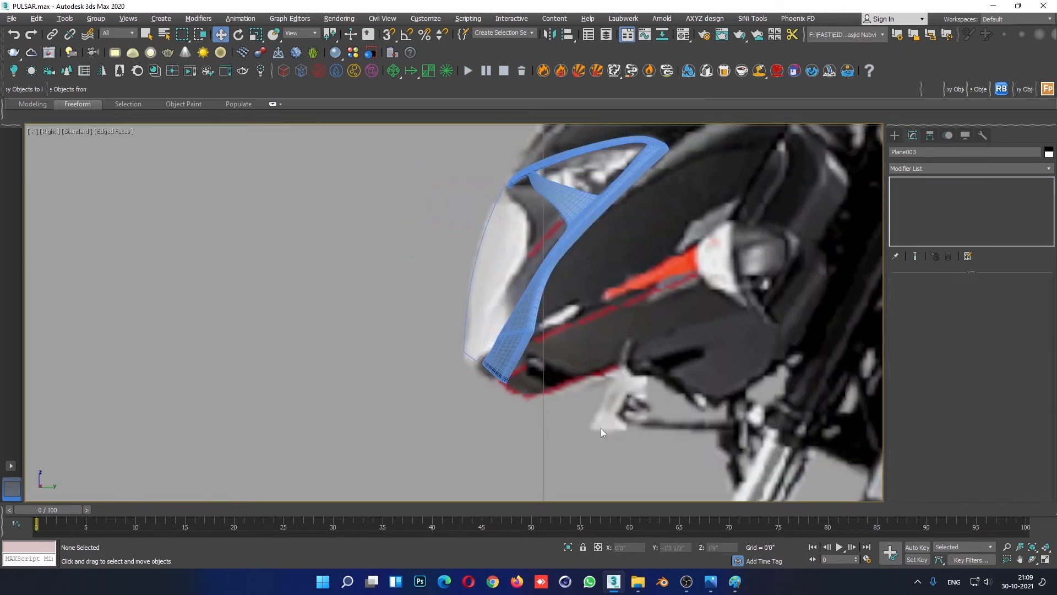
Step: Examine the smoothed surround without edged faces in the Right view and from the lower corner in the Perspective view
key("F4")
scroll(589, 412, "down", 3)
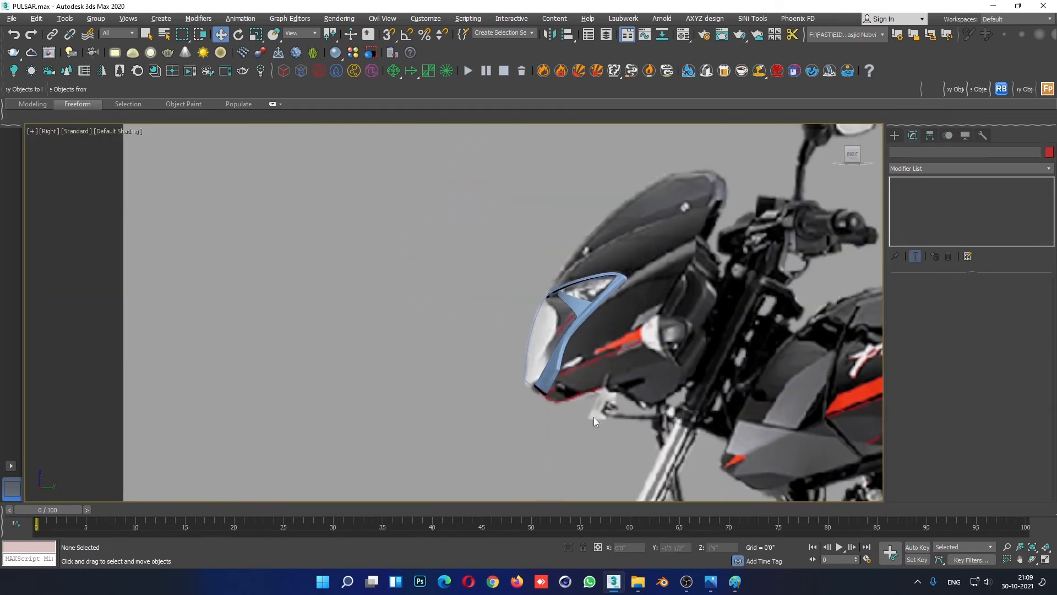
key("alt+w")
left_click(782, 409)
key("alt+w")
middle_click_drag(684, 431, 606, 412, "alt")
scroll(665, 372, "up", 3)
middle_click_drag(645, 376, 752, 421, "alt")
Step: Select the two outer vertices just above the surround's lower corner and nudge them slightly along the Y axis in the Perspective view
left_click(648, 368)
left_click(647, 368)
scroll(648, 368, "up", 3)
scroll(682, 372, "up", 1)
key("F4")
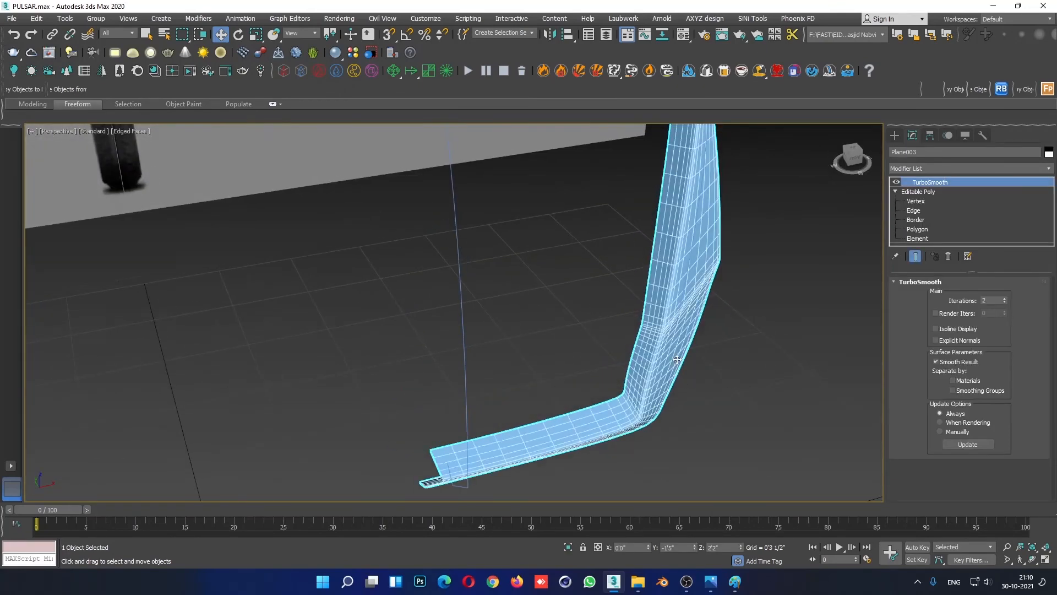
scroll(676, 359, "up", 3)
left_click(916, 201)
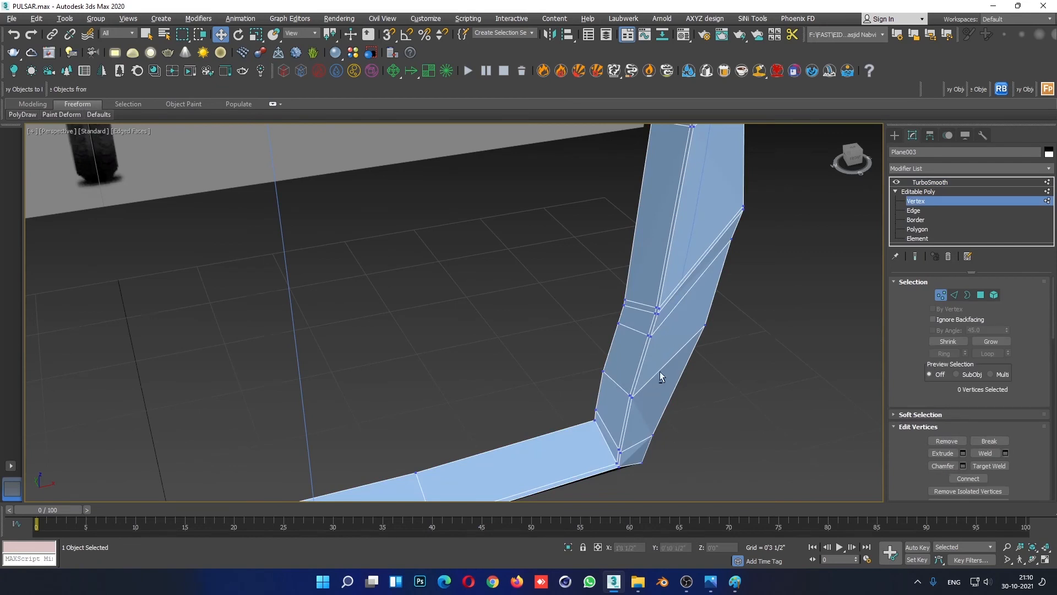
middle_click_drag(659, 371, 694, 345, "alt")
left_click_drag(759, 373, 770, 379)
middle_click_drag(771, 379, 772, 392, "alt")
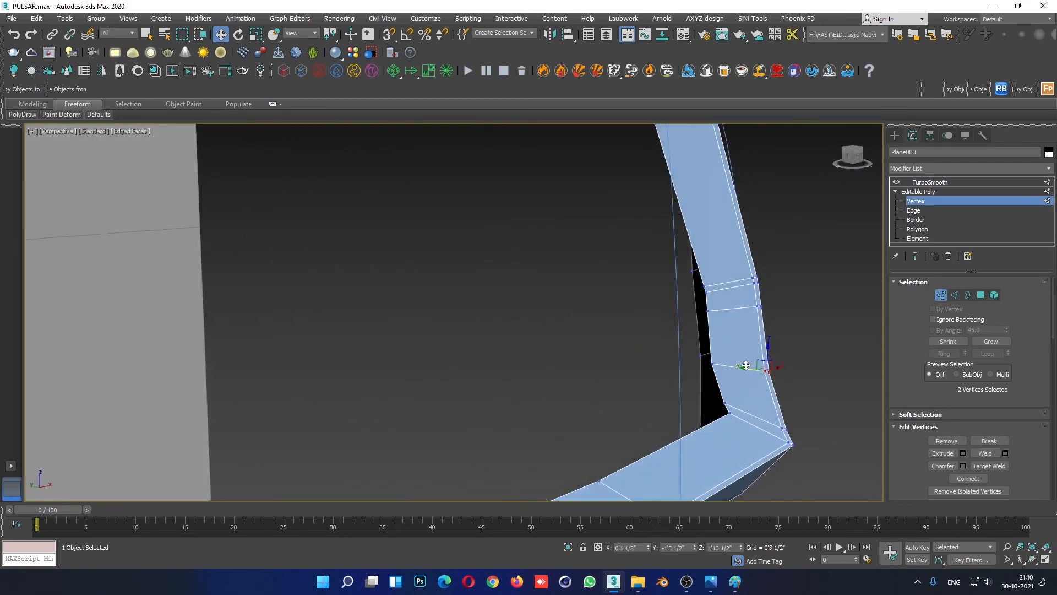
left_click_drag(745, 366, 751, 367)
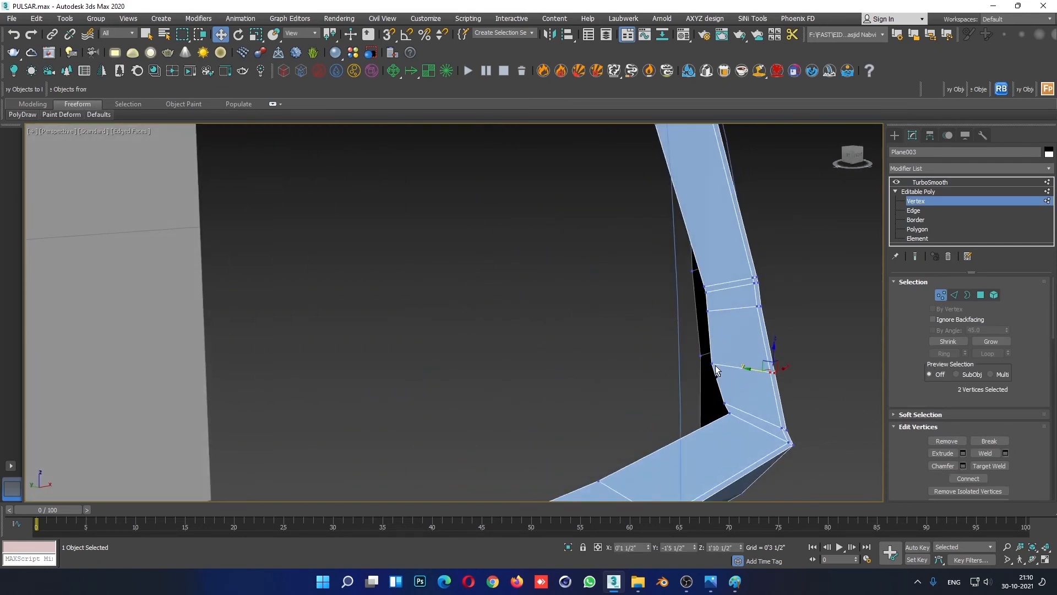
left_click(715, 365)
middle_click_drag(715, 366, 873, 349, "alt")
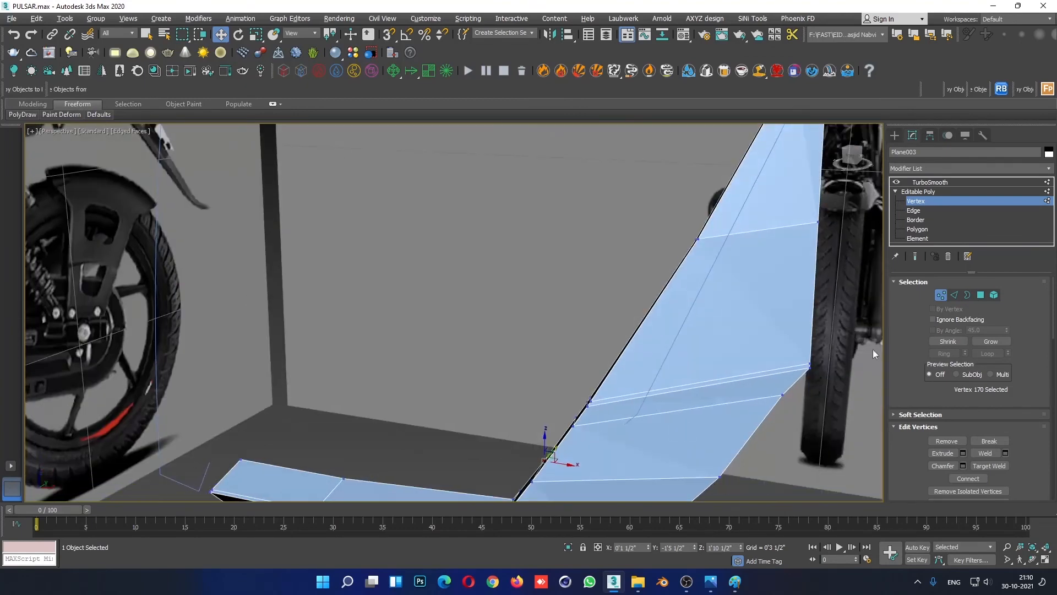
Step: Connect the edge ring running along the surround's wide face with one segment, using pinch 0 and slide 0, and leave edge editing
left_click(916, 210)
left_click(777, 228)
left_click(948, 357)
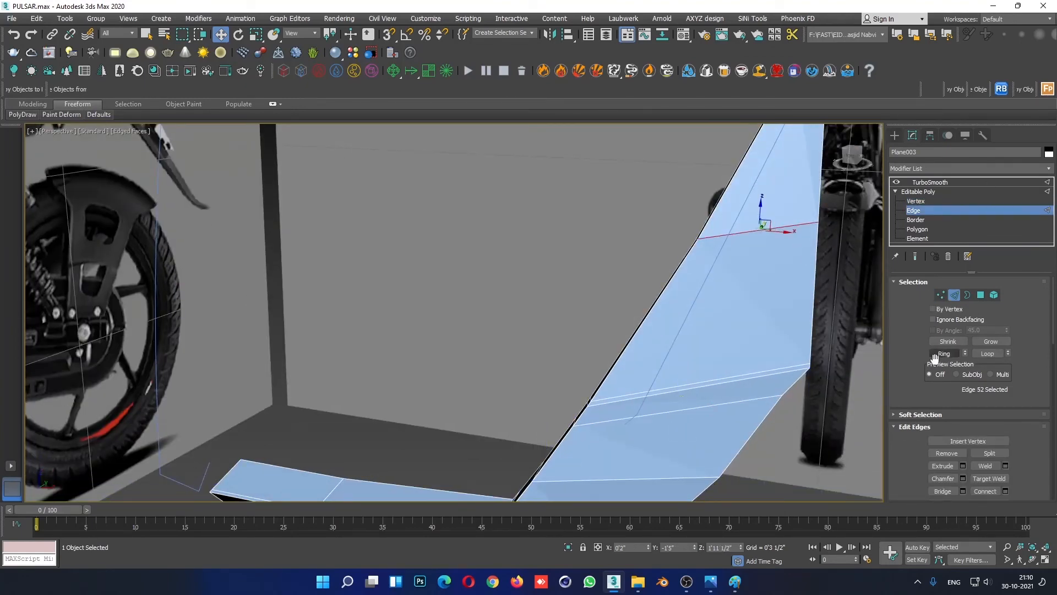
scroll(699, 341, "down", 4)
middle_click_drag(683, 352, 763, 330, "alt")
right_click(781, 255)
left_click(687, 294)
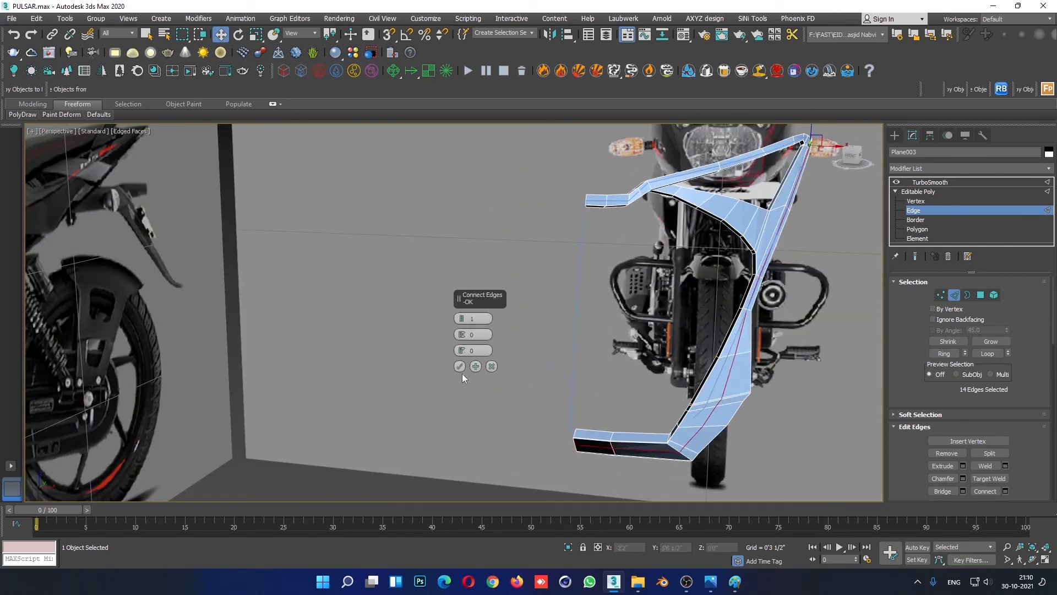
left_click(459, 366)
left_click(943, 191)
left_click(784, 394)
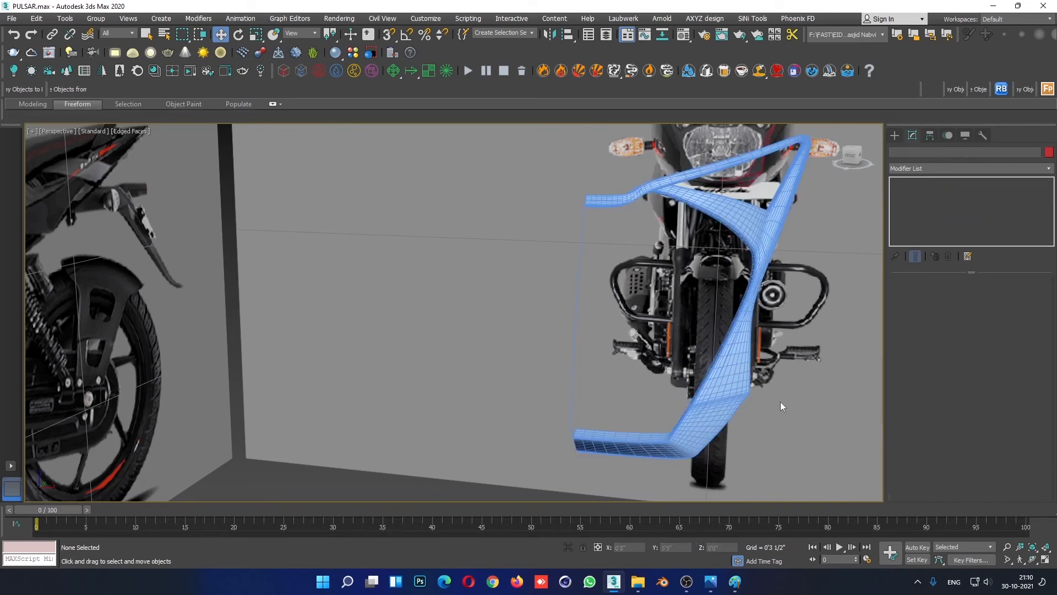
Step: Inspect the smoothed crossbar and side arm in the Perspective view, first without and then with edged faces
key("F4")
scroll(778, 411, "down", 3)
middle_click_drag(777, 411, 798, 354, "alt")
scroll(743, 379, "up", 5)
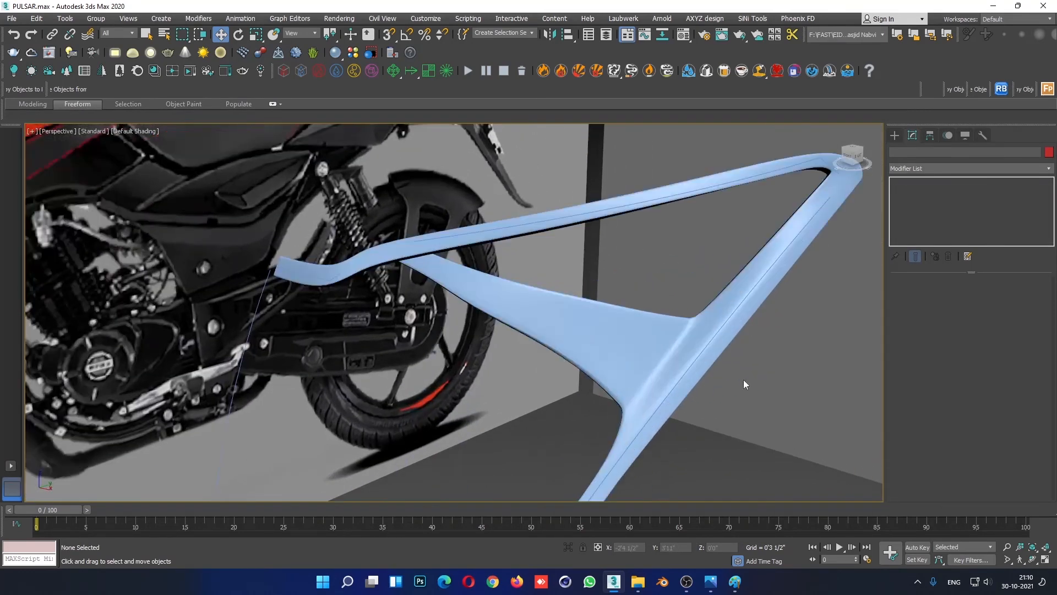
middle_click_drag(793, 278, 782, 304, "alt")
scroll(787, 197, "up", 3)
key("F4")
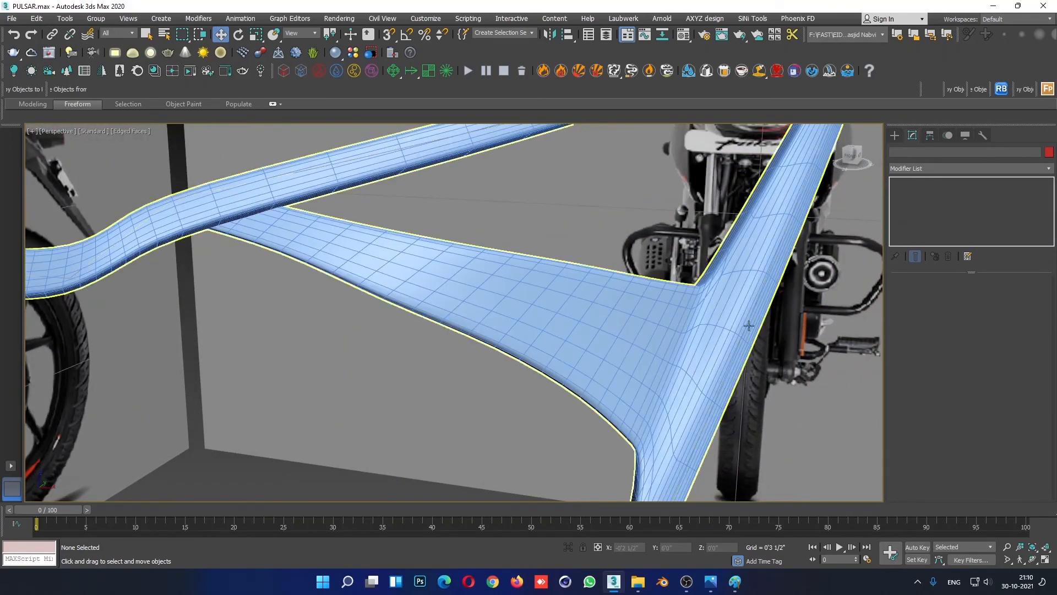
Step: Connect the edge ring along the side arm's outer strip with one segment and a slide of -67
left_click(761, 338)
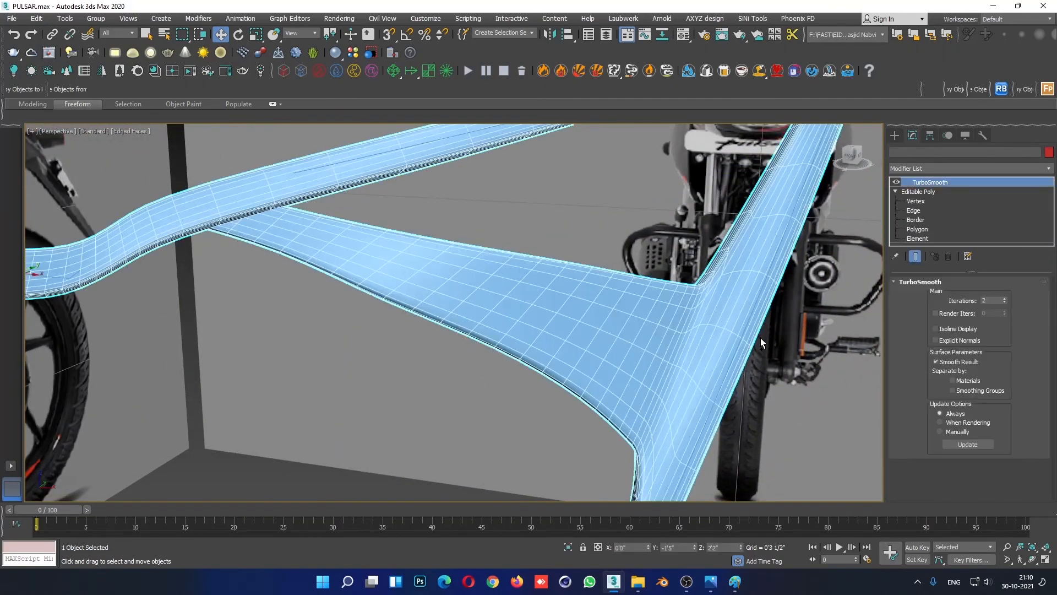
left_click(914, 211)
scroll(757, 320, "up", 3)
left_click(766, 210)
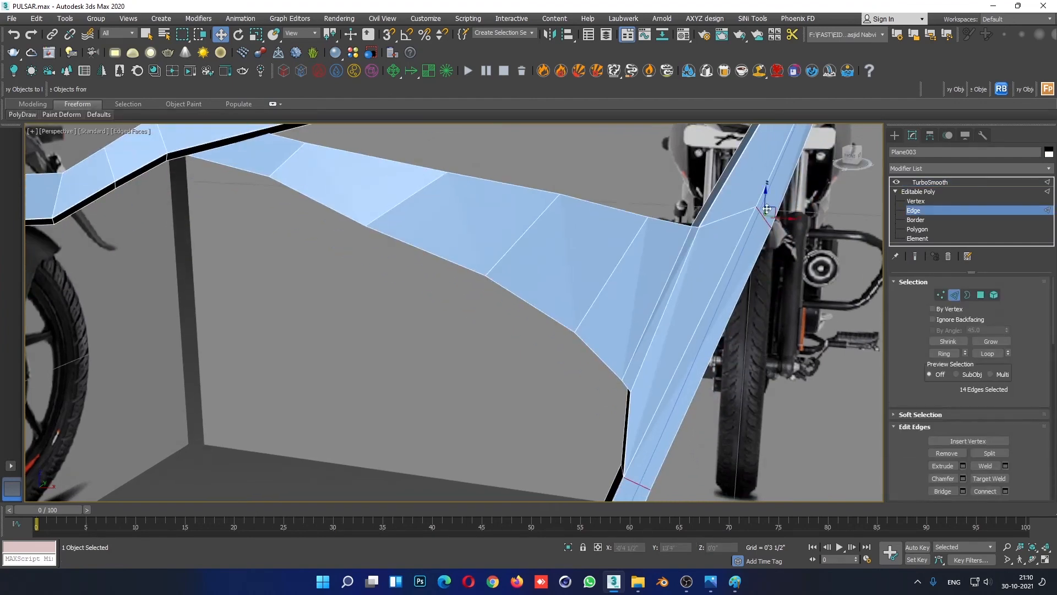
right_click(767, 238)
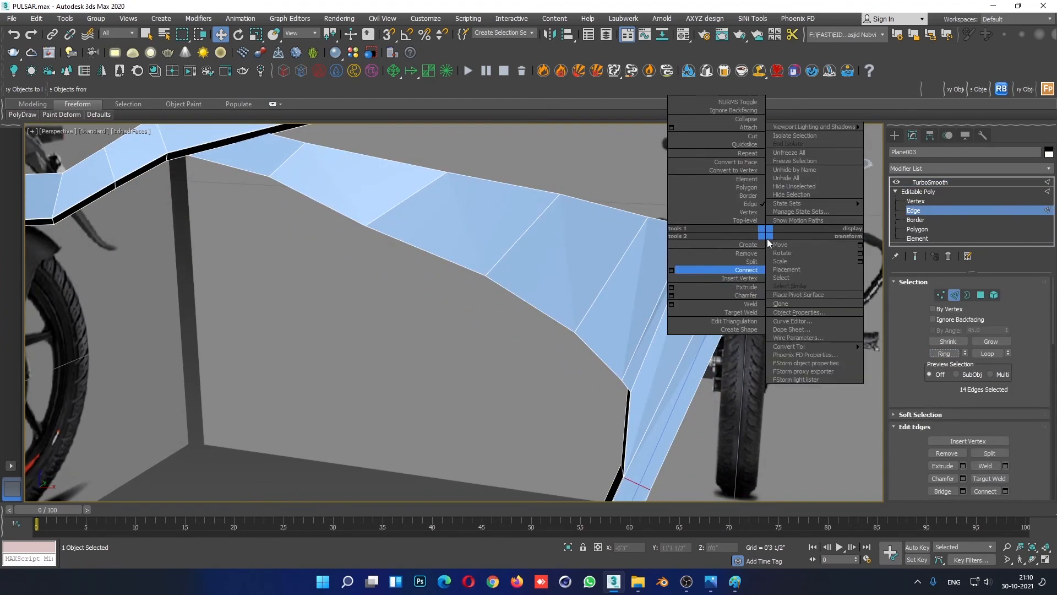
left_click(672, 272)
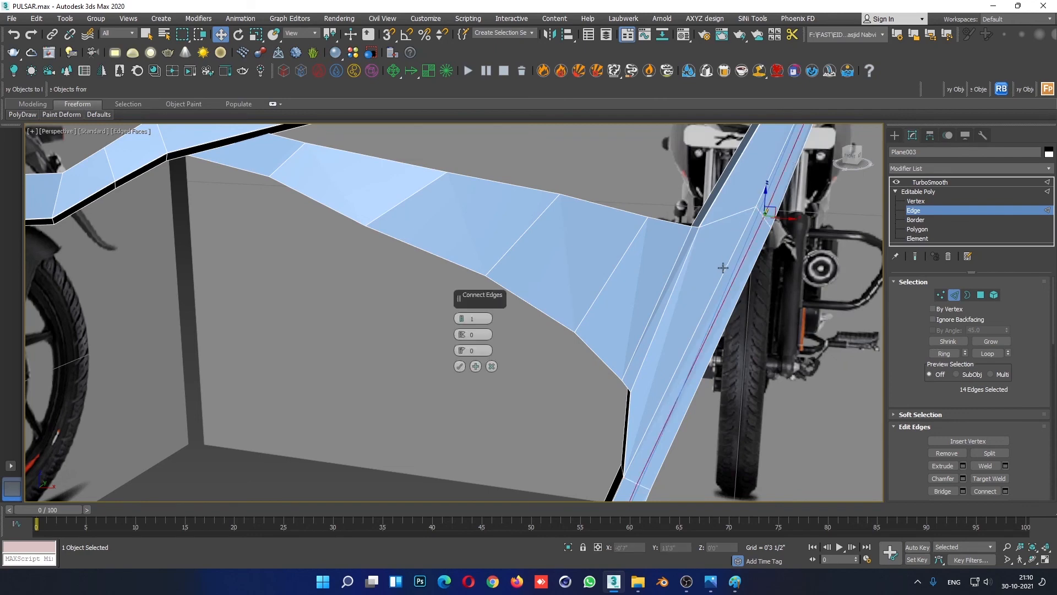
left_click_drag(462, 351, 479, 497)
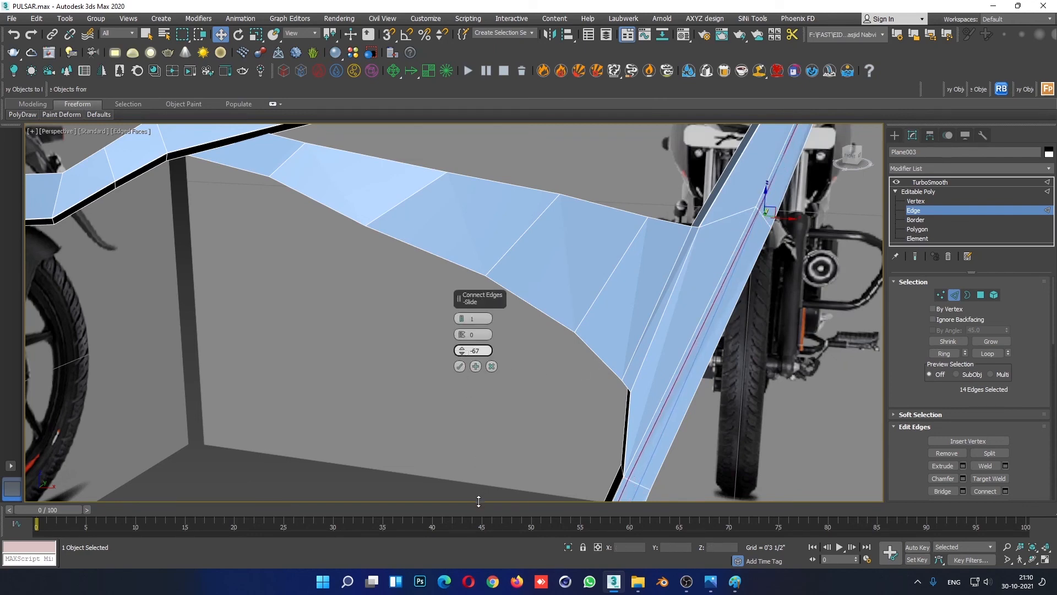
left_click(459, 366)
left_click(924, 191)
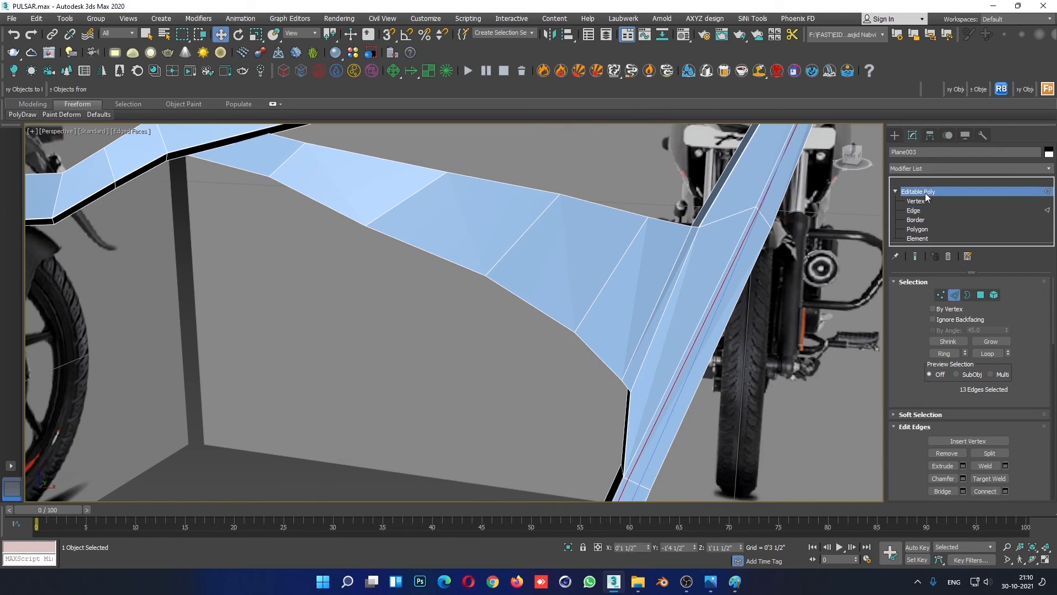
Step: Deselect the surround and check its smoothed shape in the Perspective view without edged faces
left_click(807, 417)
key("F4")
scroll(738, 417, "down", 5)
mouse_move(739, 417)
middle_mouse_down("alt")
mouse_move(734, 396)
mouse_move(757, 414)
middle_mouse_up("alt")
scroll(758, 418, "down", 5)
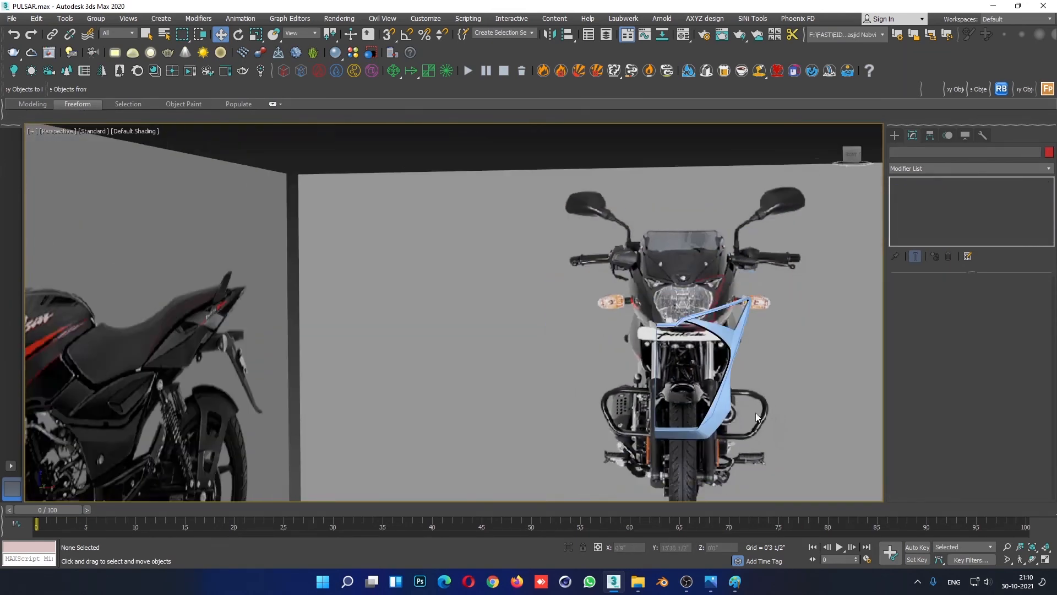
scroll(756, 418, "up", 1)
Step: Consult the reference photo 3699887.jpg and compare its headlight surround with the smoothed model
mouse_move(711, 582)
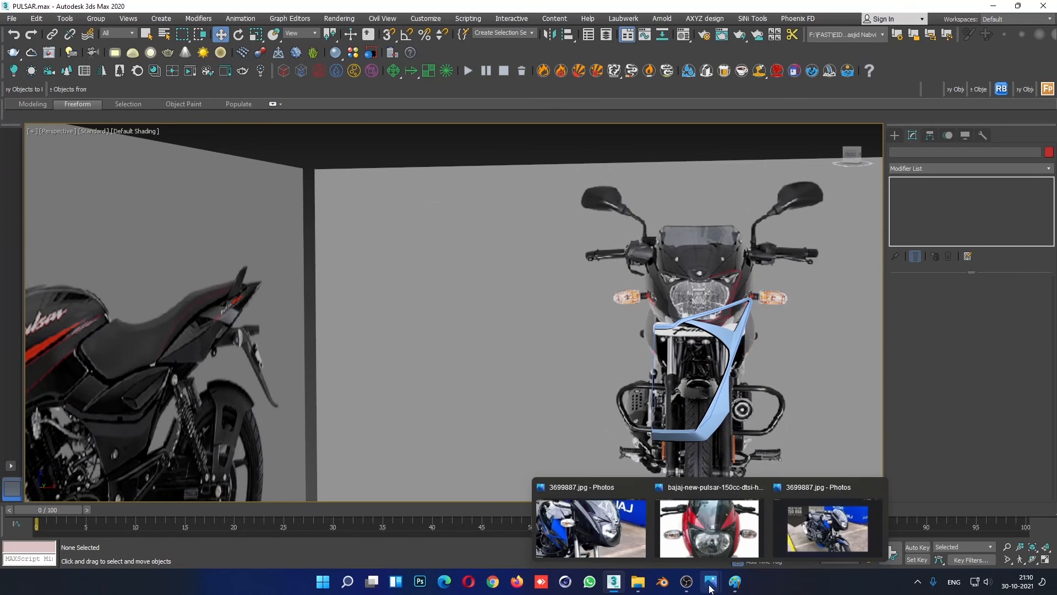
left_click(633, 532)
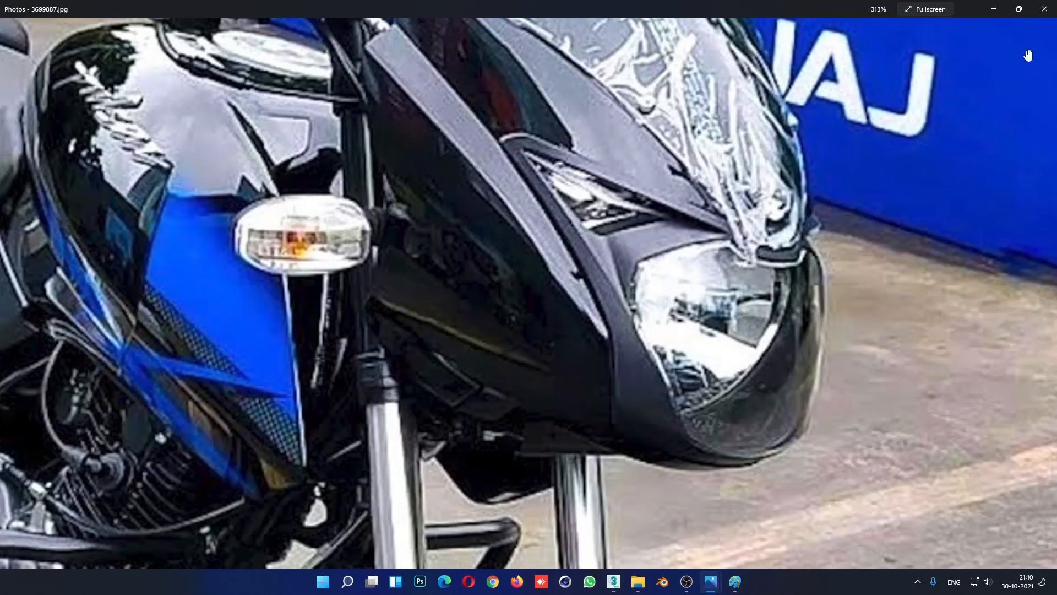
left_click(995, 9)
scroll(756, 374, "up", 4)
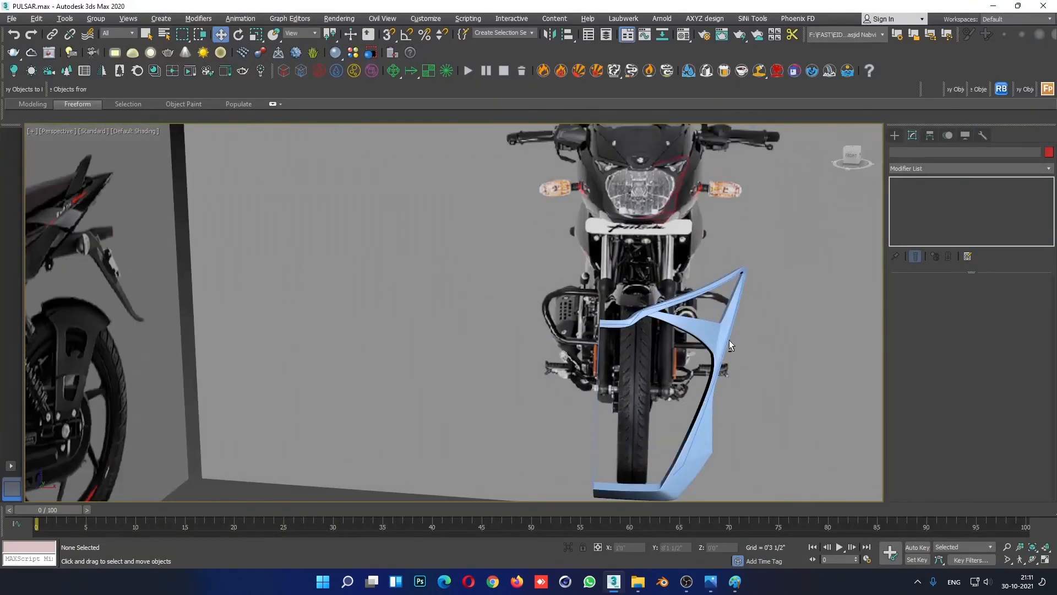
scroll(729, 339, "down", 1)
scroll(724, 339, "down", 2)
scroll(733, 343, "up", 3)
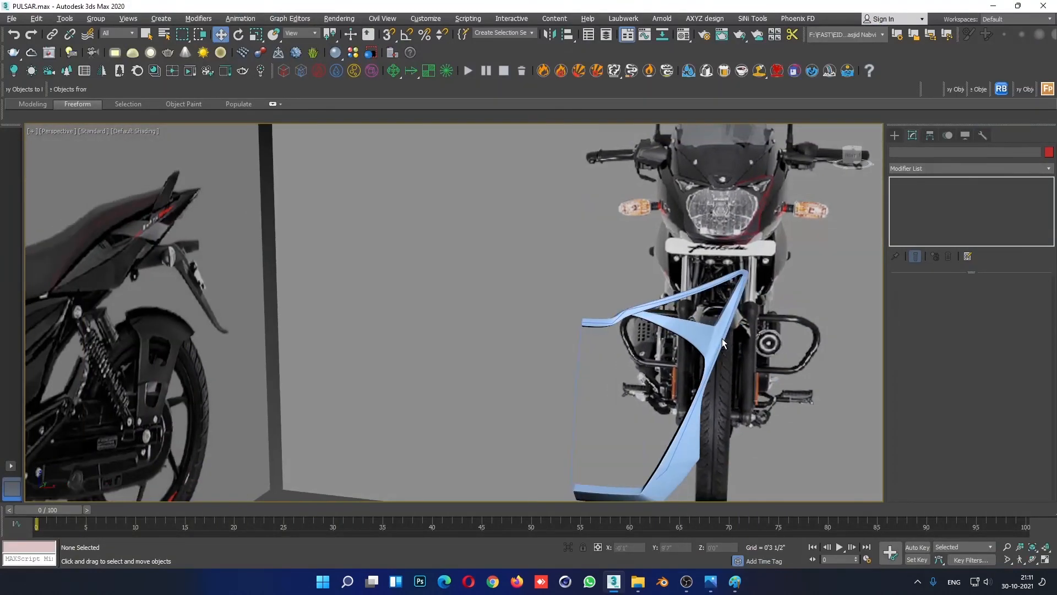
middle_click_drag(722, 338, 727, 338, "alt")
Step: Select the three vertices at the inner corner where the crossbar meets the side arm, nudge them slightly, and leave vertex editing
scroll(726, 338, "up", 3)
left_click(722, 336)
left_click(916, 202)
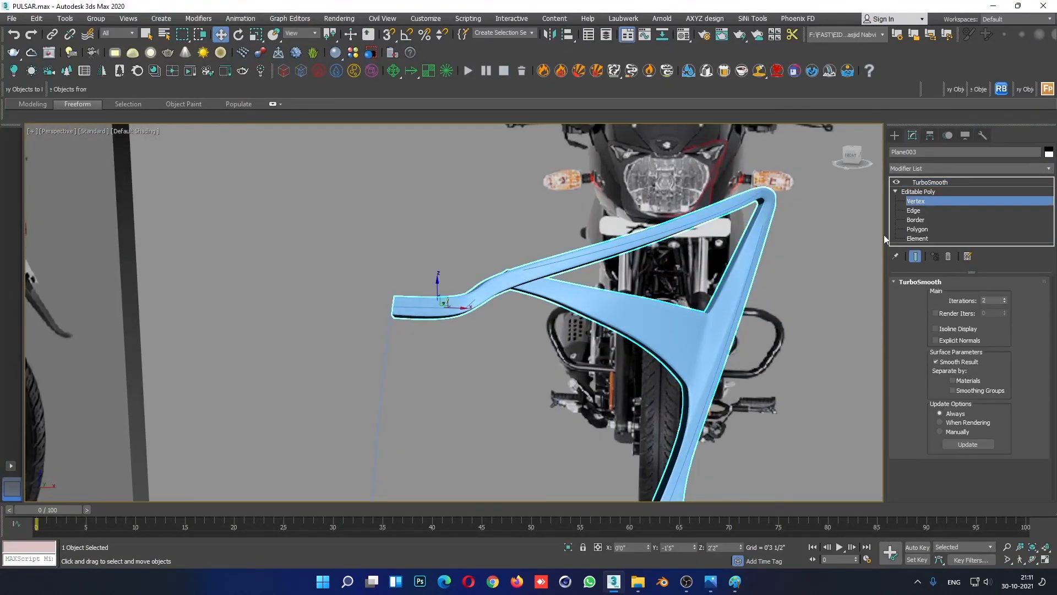
scroll(688, 303, "up", 3)
left_click_drag(683, 335, 685, 336)
mouse_move(685, 336)
middle_mouse_down("alt")
mouse_move(703, 342)
mouse_move(695, 325)
middle_mouse_up("alt")
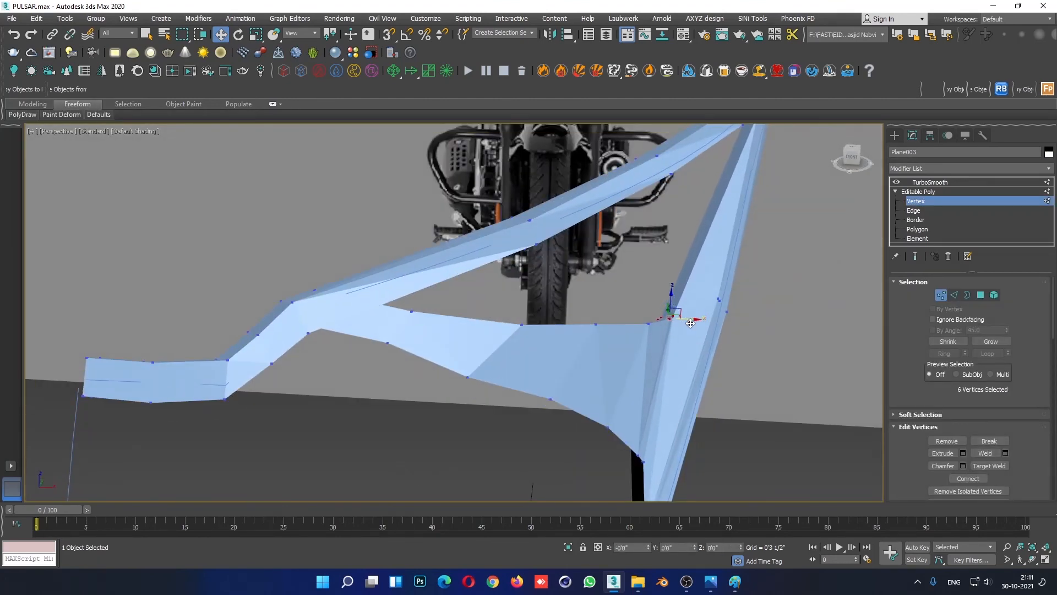
left_click_drag(629, 303, 656, 340)
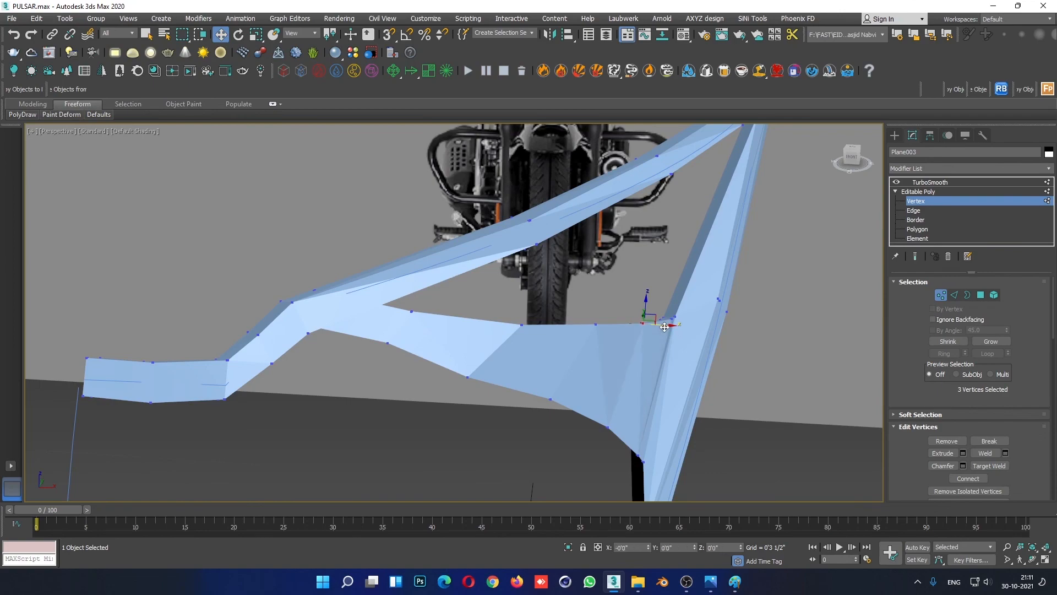
middle_click_drag(670, 326, 626, 332, "alt")
left_click_drag(624, 330, 617, 332)
middle_click_drag(617, 331, 759, 330, "alt")
left_click(944, 191)
Step: Deselect the surround and examine the adjusted inner corner's smoothing from several angles in the Perspective view
scroll(677, 352, "down", 5)
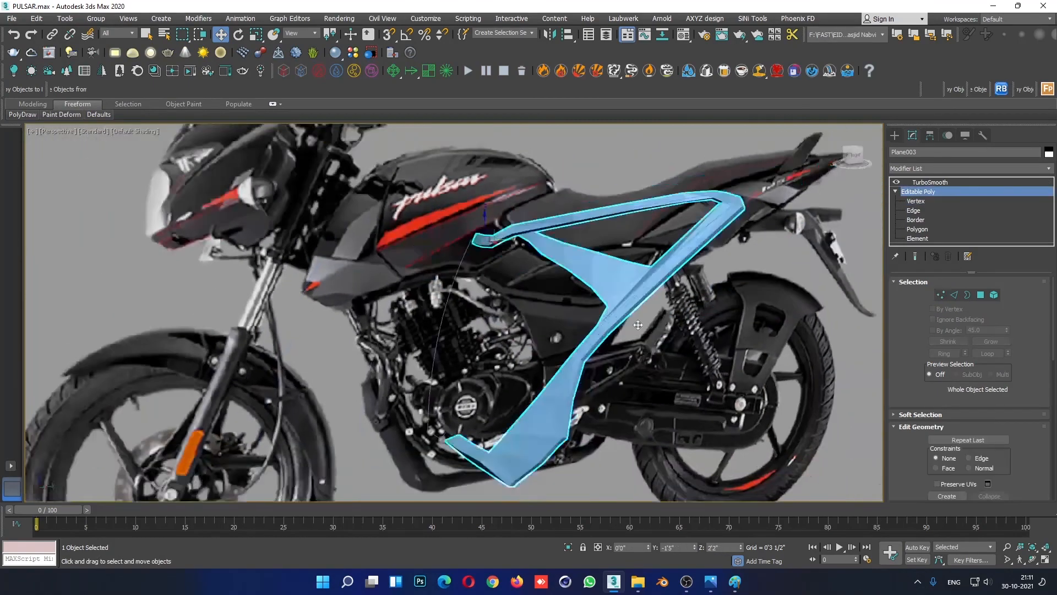
middle_click_drag(666, 363, 770, 375, "alt")
left_click(689, 397)
key("F4")
key("F4")
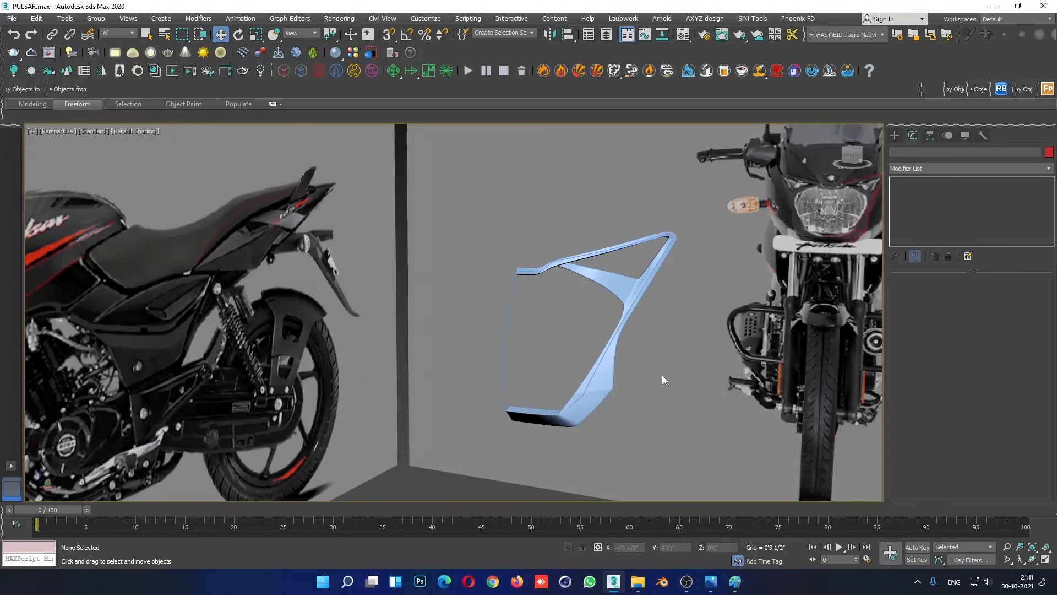
middle_click_drag(661, 375, 713, 405, "alt")
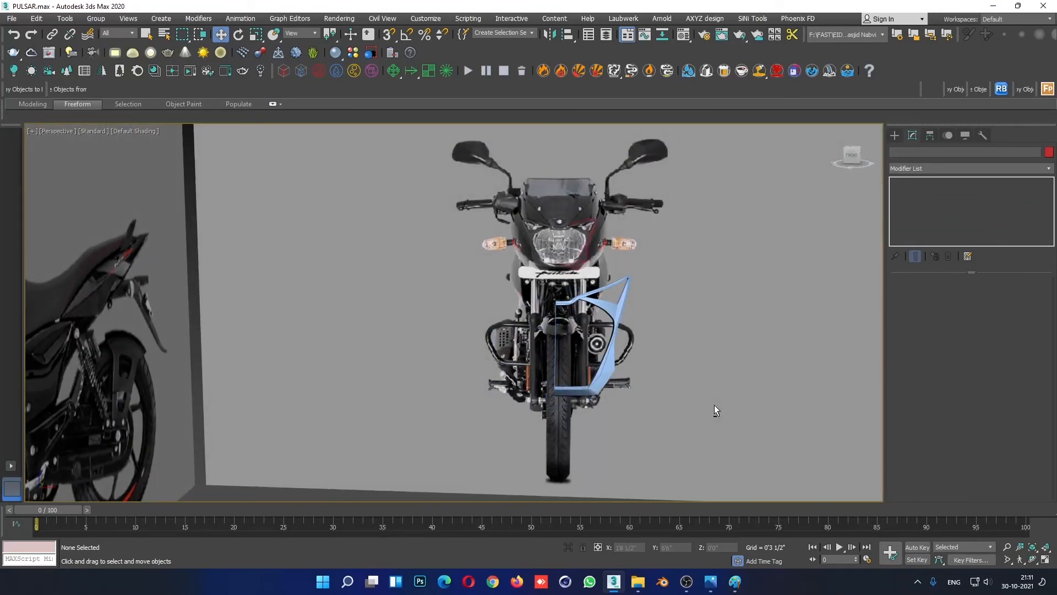
scroll(717, 393, "up", 3)
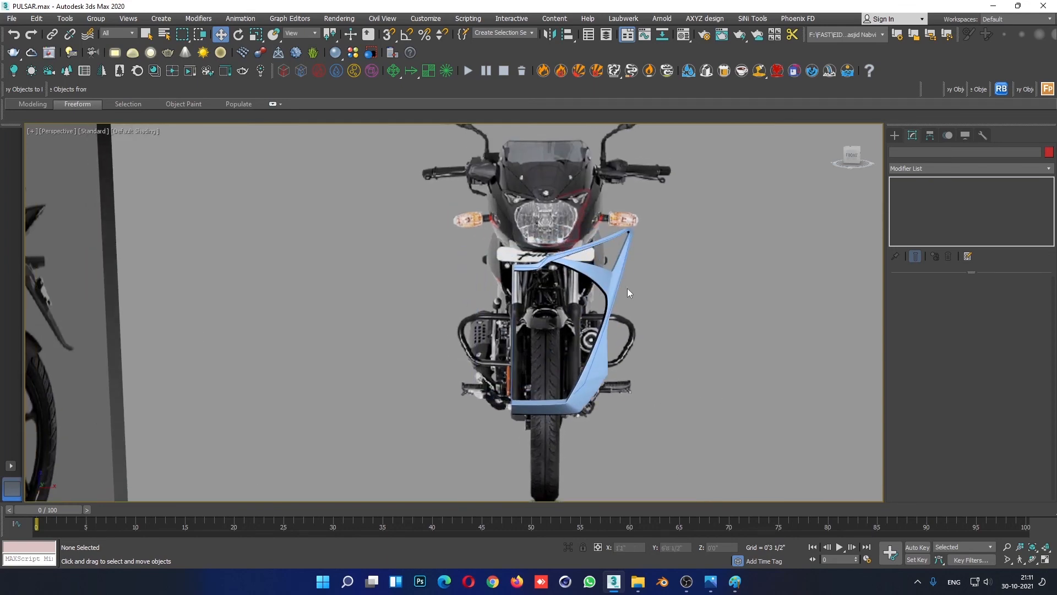
Step: Select the surround and compare its lower corner and upper bar with the reference in the Front view
scroll(627, 289, "up", 5)
left_click(668, 294)
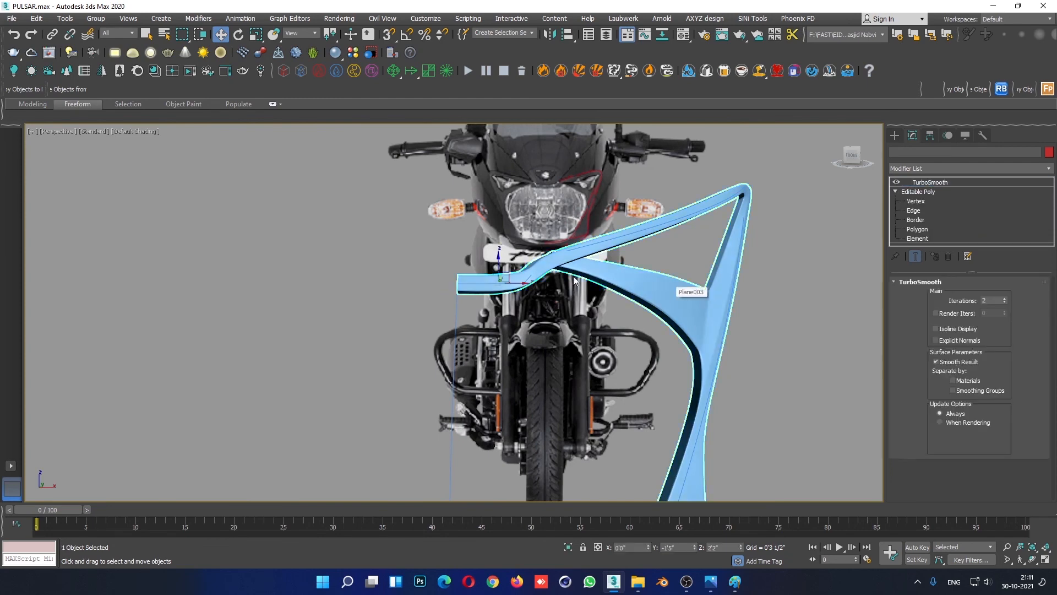
scroll(663, 297, "up", 4)
scroll(641, 363, "down", 2)
key("alt+w")
key("alt+w")
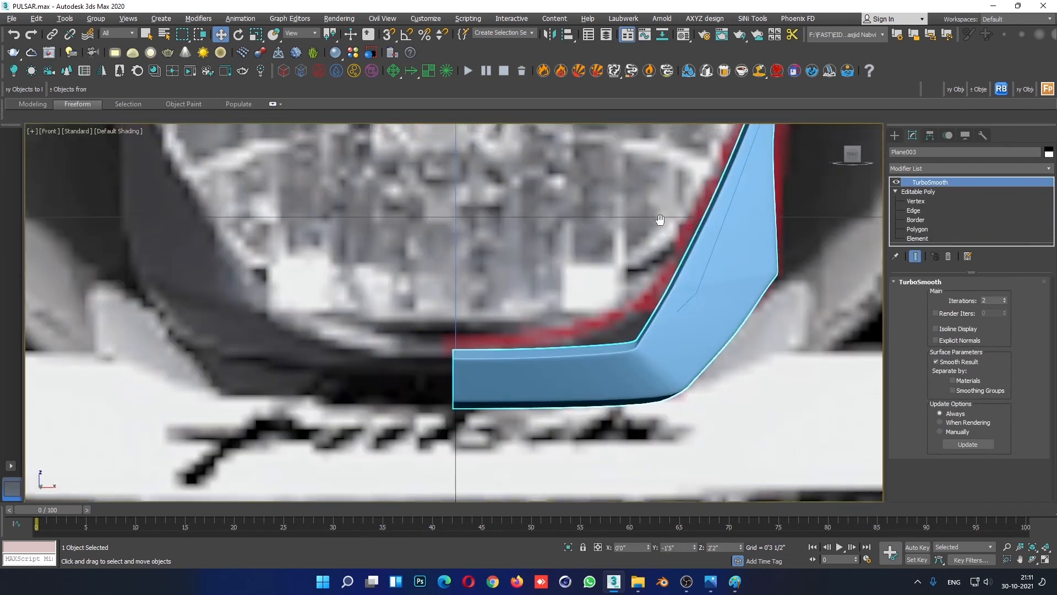
scroll(628, 303, "up", 6)
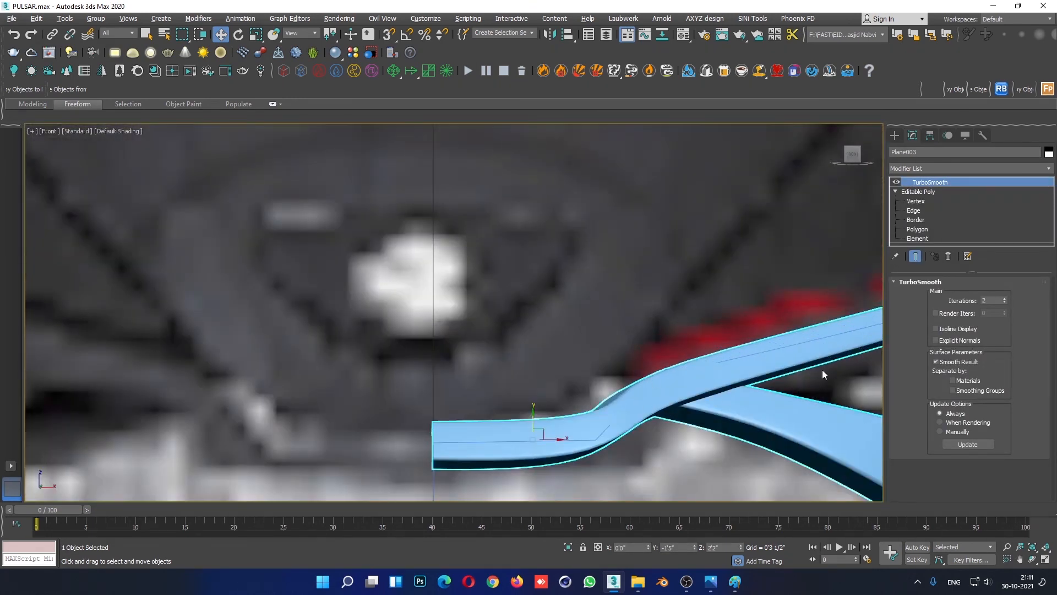
Step: Inspect the vertices at the upper bar's bend in the Front view as wireframe and leave vertex editing
left_click(932, 202)
scroll(666, 380, "up", 3)
key("F3")
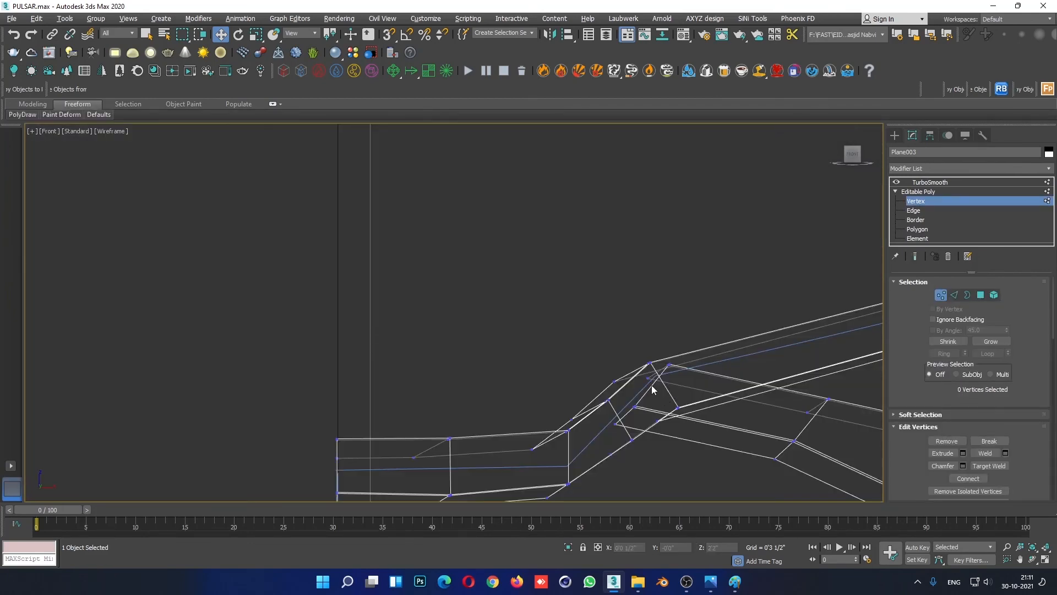
left_click_drag(690, 348, 706, 358)
left_click(645, 374)
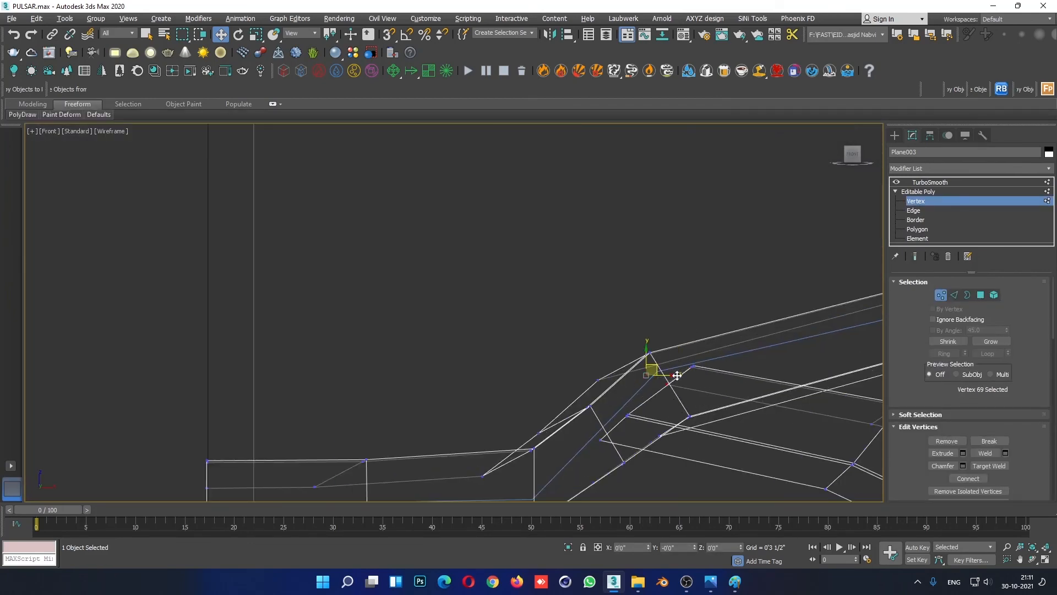
scroll(716, 374, "down", 4)
left_click(933, 201)
scroll(661, 331, "down", 3)
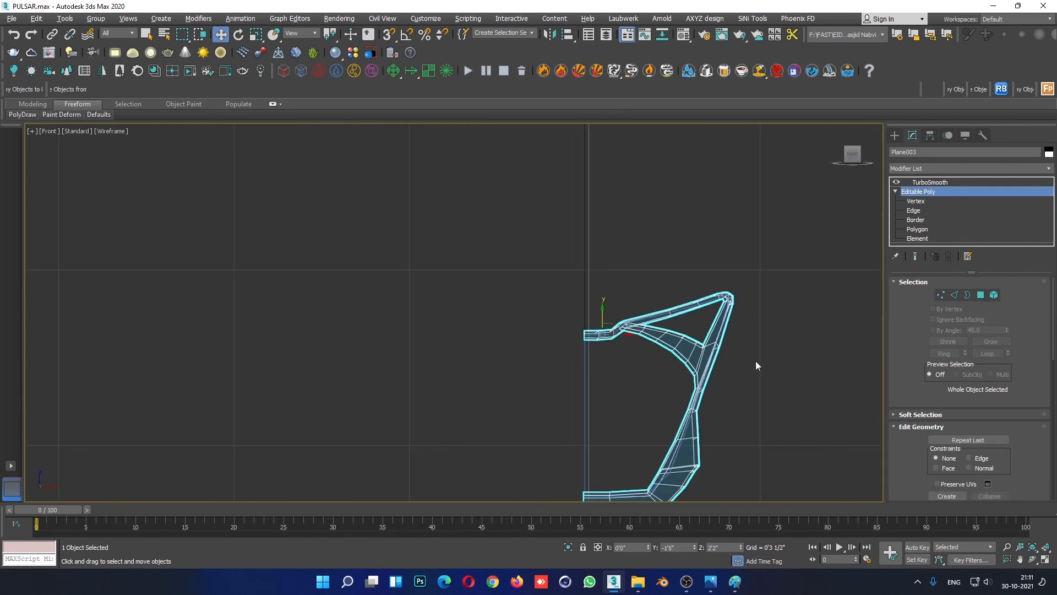
Step: Move only the surround's pivot horizontally to the open centre end of its upper bar in the Front view
left_click(930, 136)
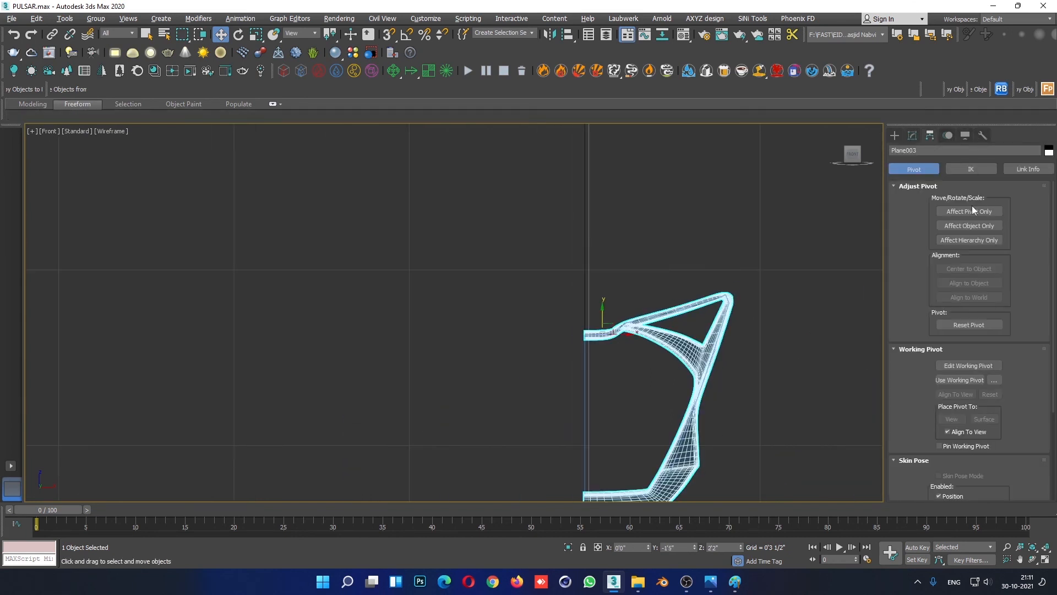
left_click(969, 212)
scroll(606, 337, "up", 8)
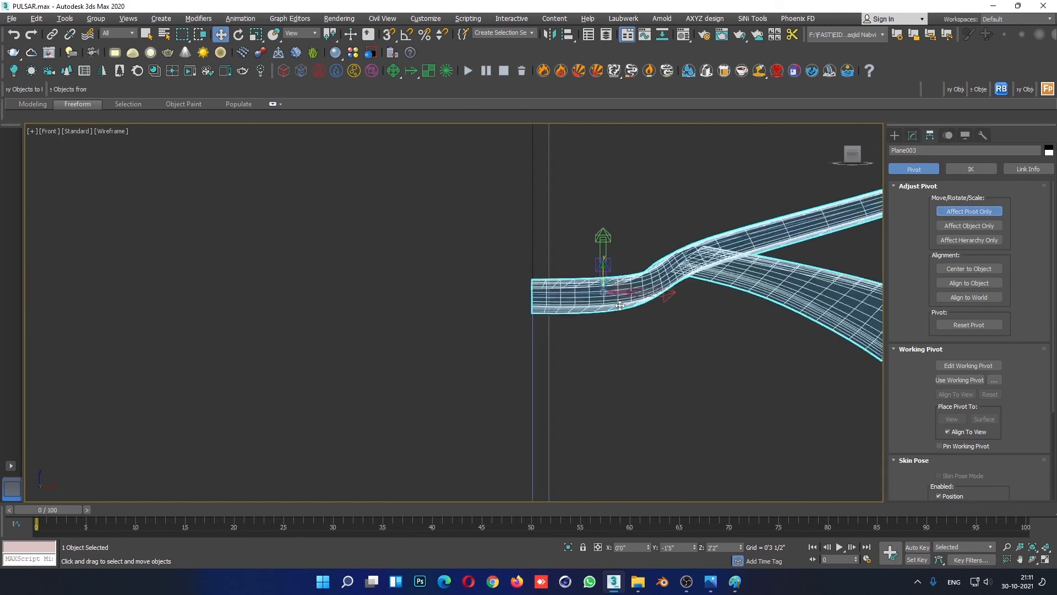
left_click_drag(615, 289, 465, 285)
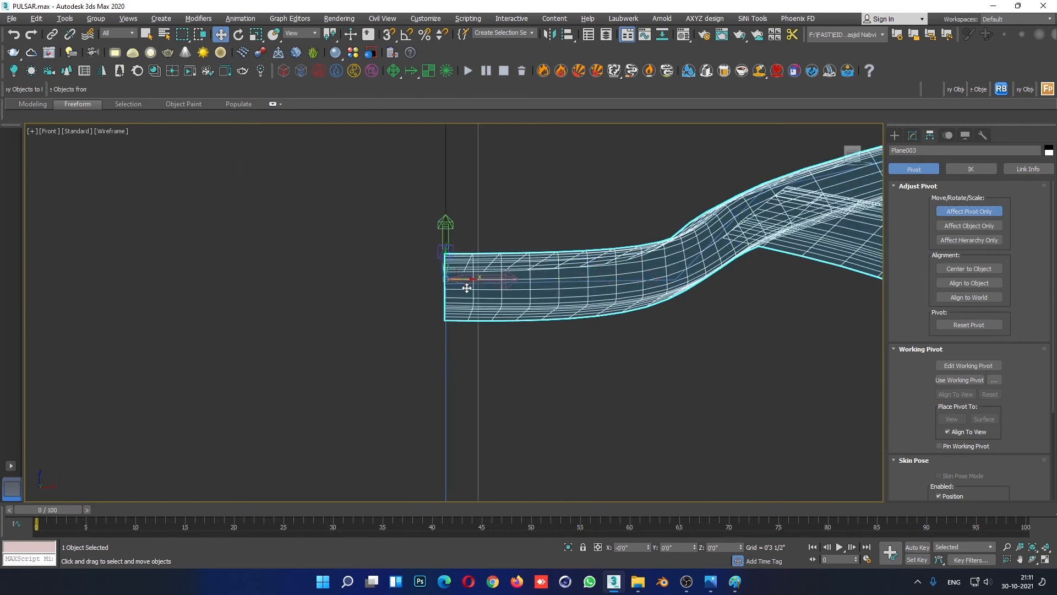
Step: Fine-tune the pivot horizontally onto the grid's vertical centre line at X 0'0" and leave pivot editing
scroll(465, 285, "up", 4)
scroll(407, 258, "up", 3)
scroll(508, 314, "up", 4)
middle_click_drag(343, 292, 552, 349)
scroll(511, 328, "up", 2)
left_click_drag(543, 306, 561, 307)
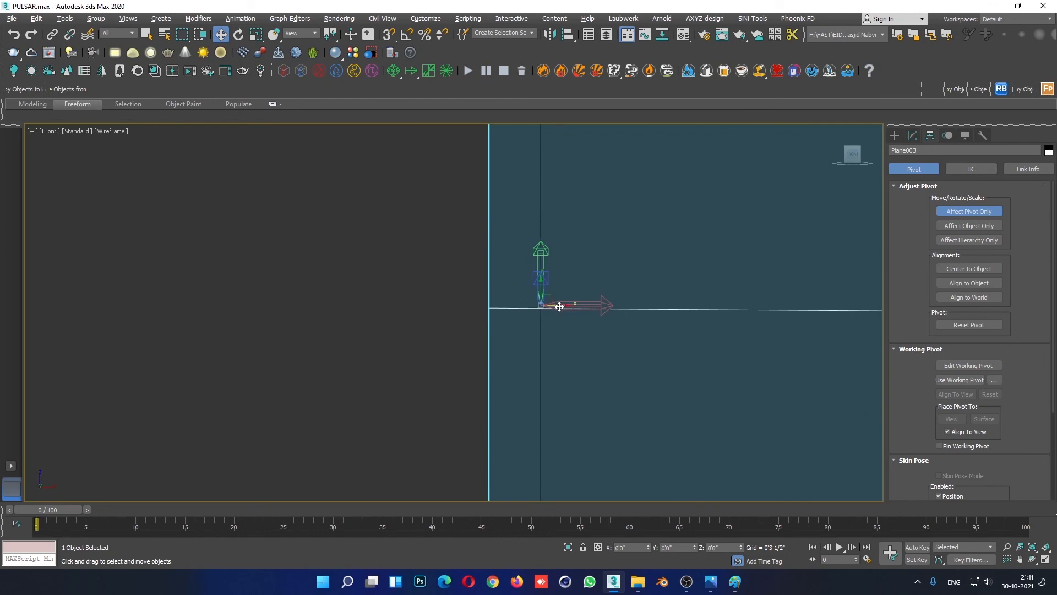
scroll(535, 287, "down", 6)
scroll(550, 293, "down", 6)
left_click(968, 210)
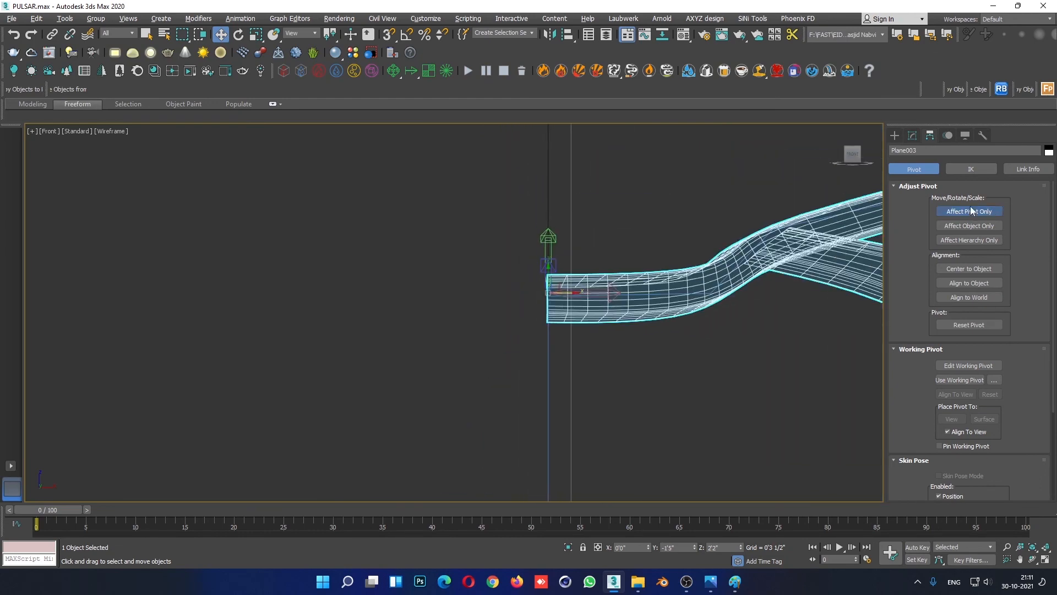
Step: Add a Symmetry modifier on the X mirror axis between the surround's Editable Poly and TurboSmooth
left_click(912, 135)
left_click(930, 190)
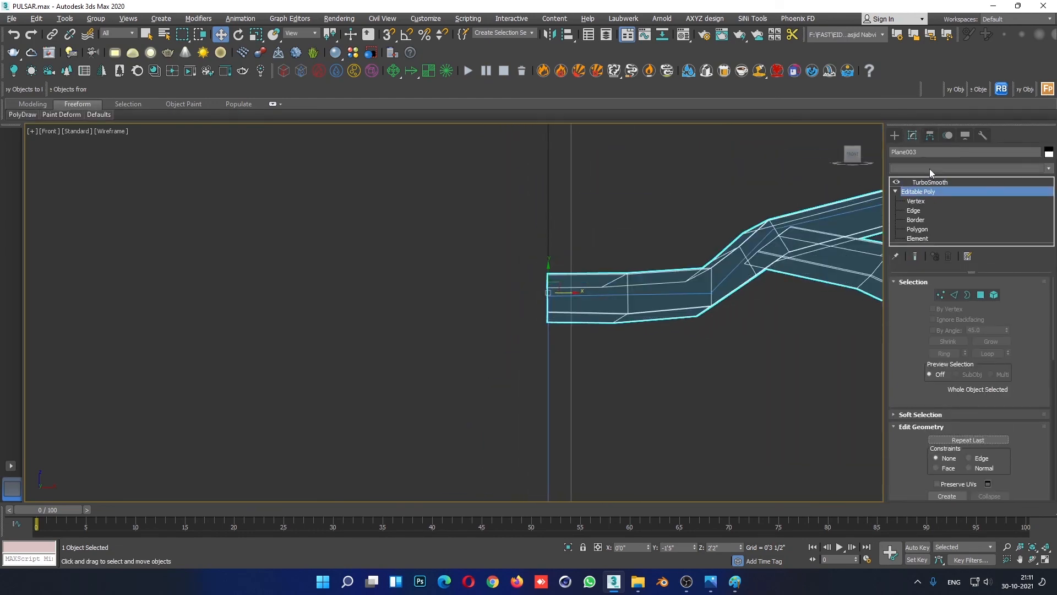
left_click(929, 168)
key("s")
key("y")
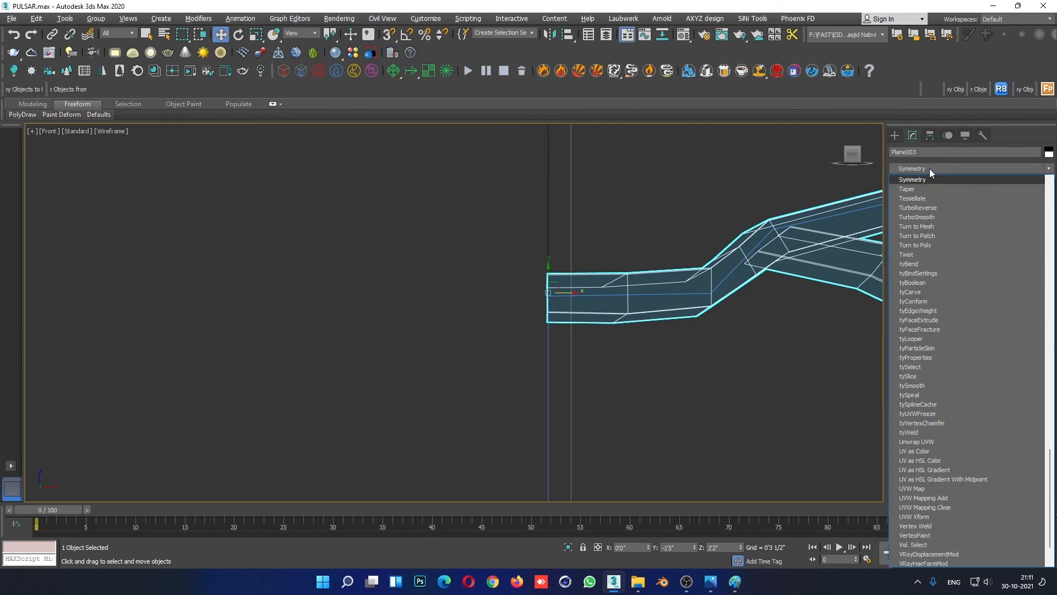
key("Return")
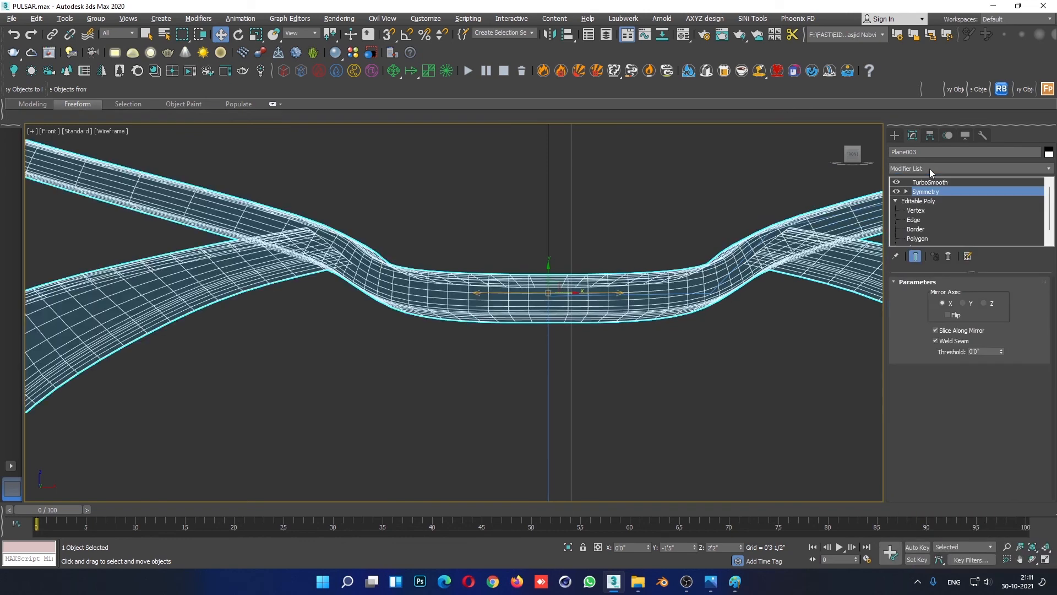
Step: Deselect the mirrored surround and examine its full shape from several angles against the reference images in the Perspective view
scroll(664, 397, "down", 5)
key("alt+w")
middle_click(725, 447)
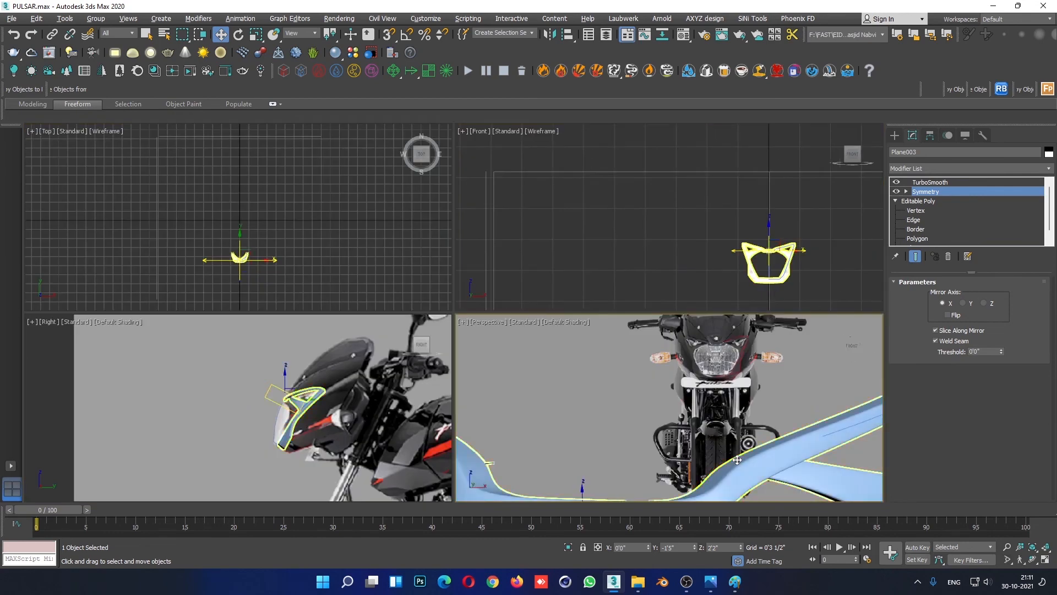
key("alt+w")
scroll(725, 447, "down", 6)
middle_click_drag(725, 447, 653, 451, "alt")
left_click(648, 307)
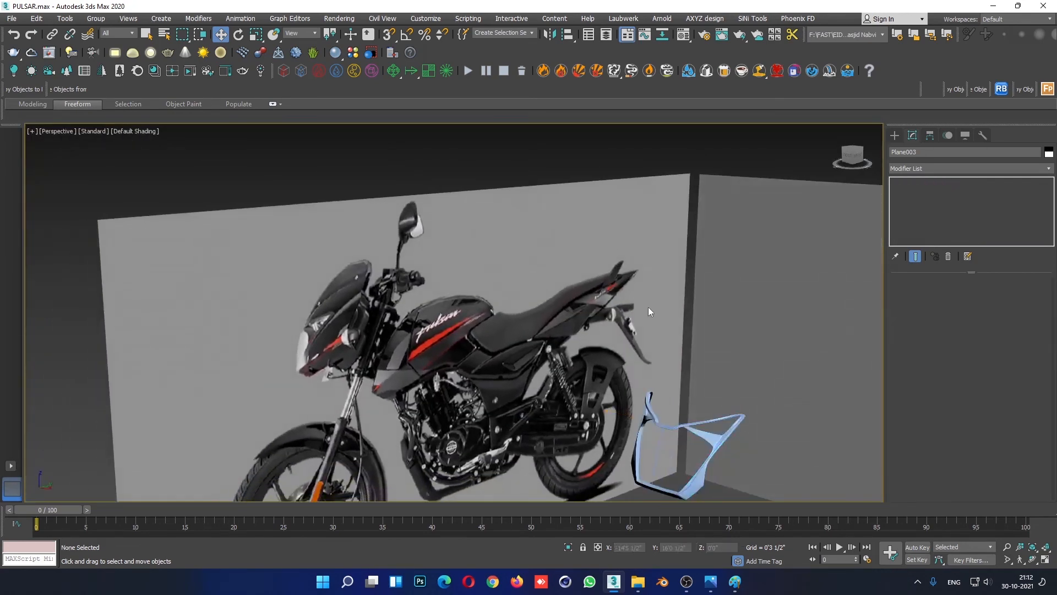
middle_click_drag(648, 306, 795, 398, "alt")
scroll(643, 424, "up", 3)
middle_click_drag(643, 424, 653, 375, "alt")
scroll(652, 374, "down", 5)
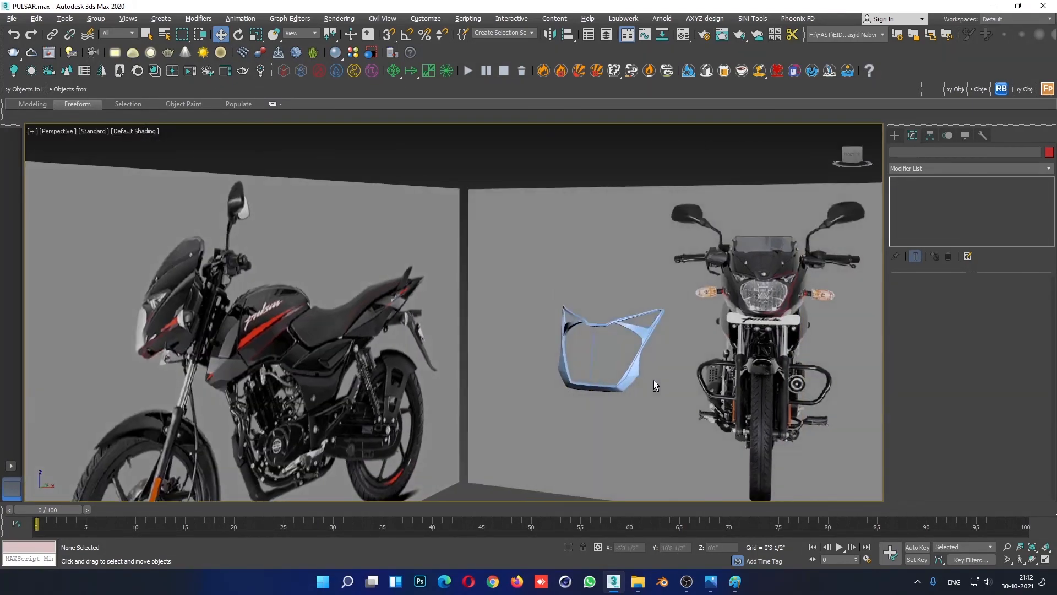
scroll(623, 346, "up", 4)
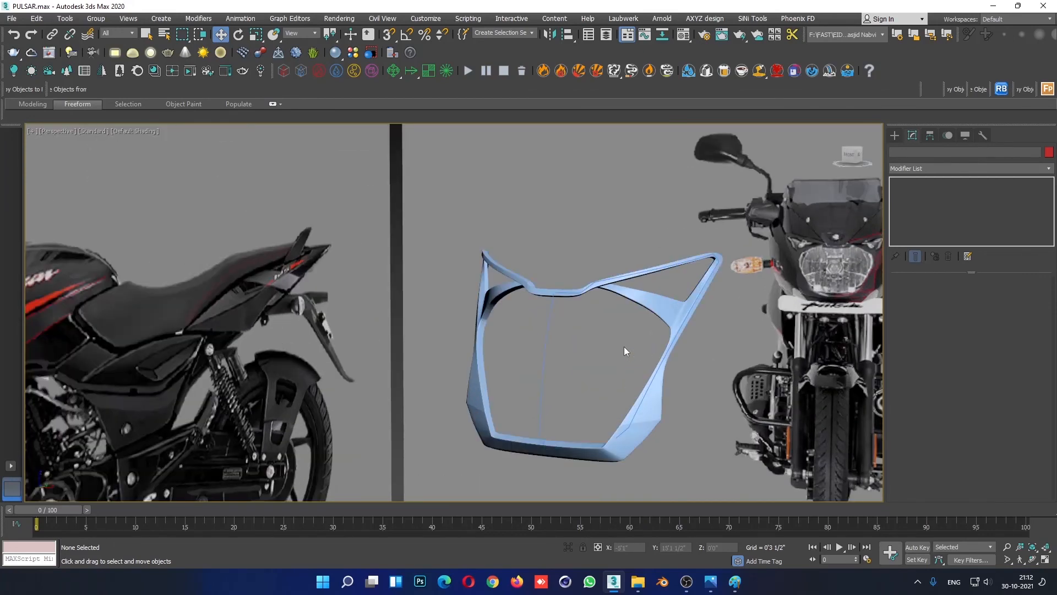